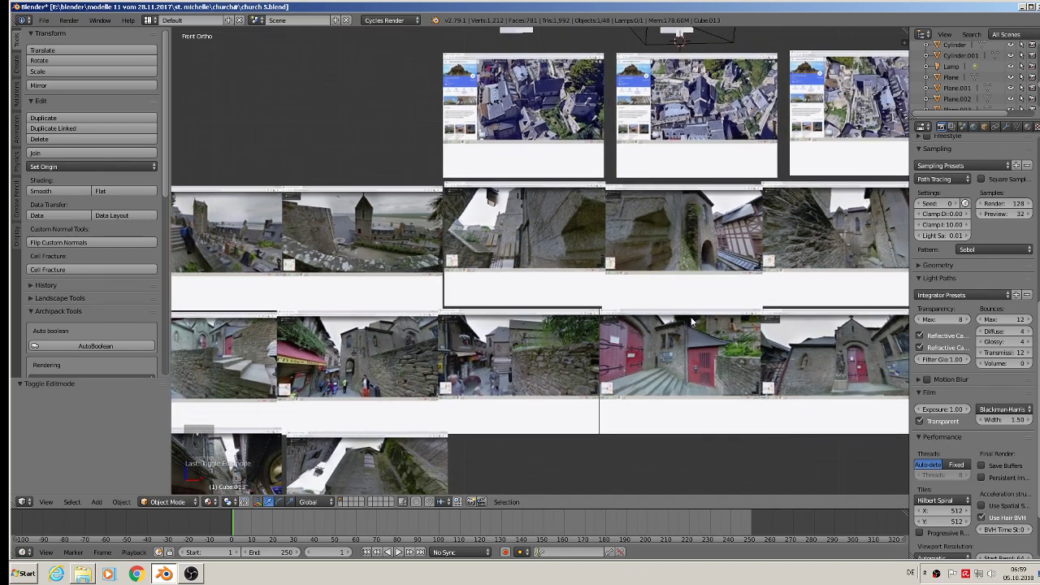
# Add a cube over the reference image showing the two church windows and scale it to about 0.124.
pyautogui.scroll(3, 578, 152)
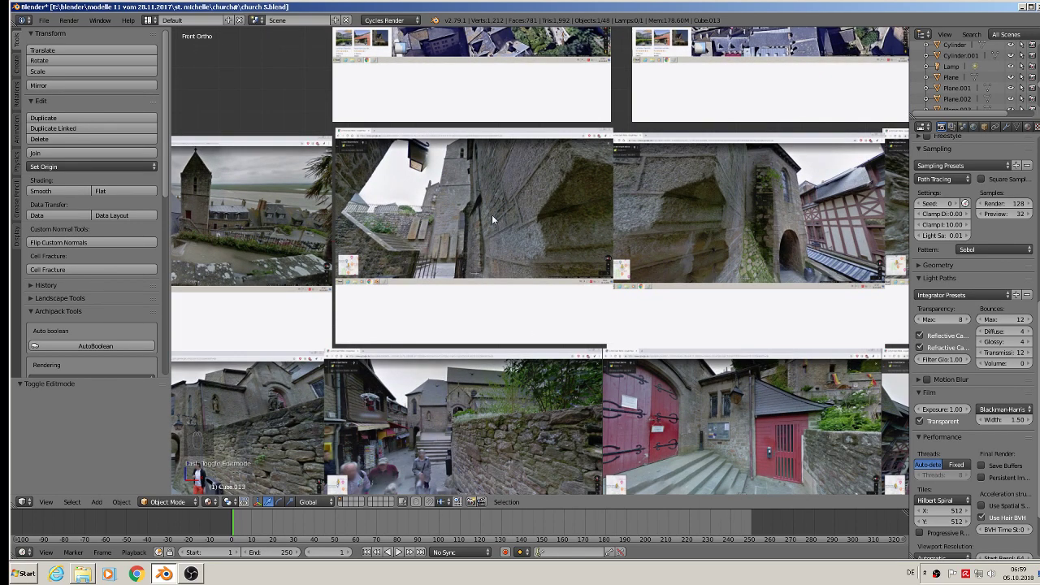
pyautogui.scroll(-4, 670, 227)
pyautogui.scroll(4, 850, 228)
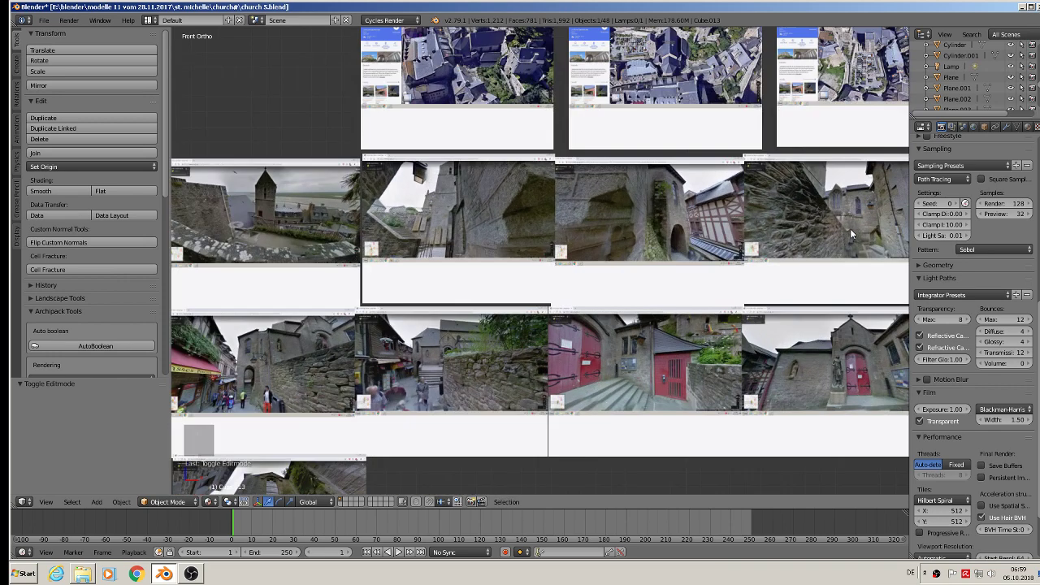
pyautogui.keyDown('shift'); pyautogui.moveTo(854, 219); pyautogui.dragTo(576, 256, button='middle'); pyautogui.keyUp('shift')
pyautogui.scroll(5, 560, 252)
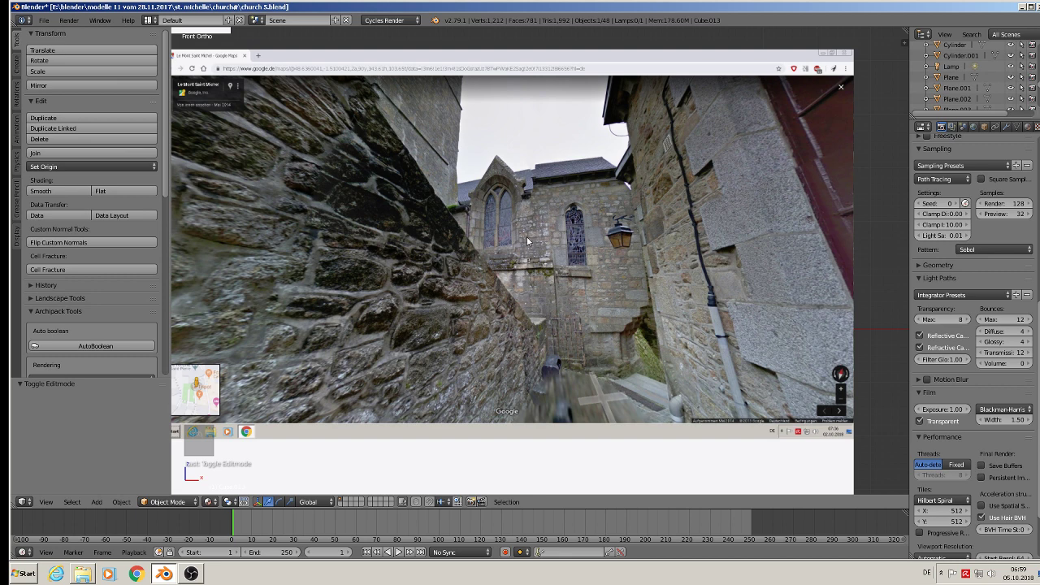
pyautogui.click(98, 502)
pyautogui.moveTo(112, 490)
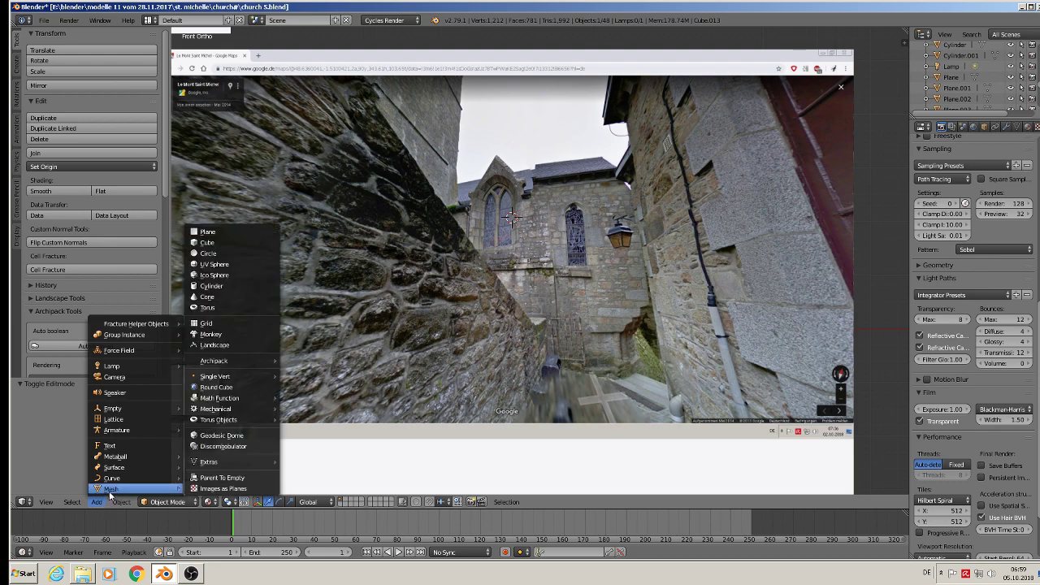
pyautogui.click(240, 242)
pyautogui.press('s')
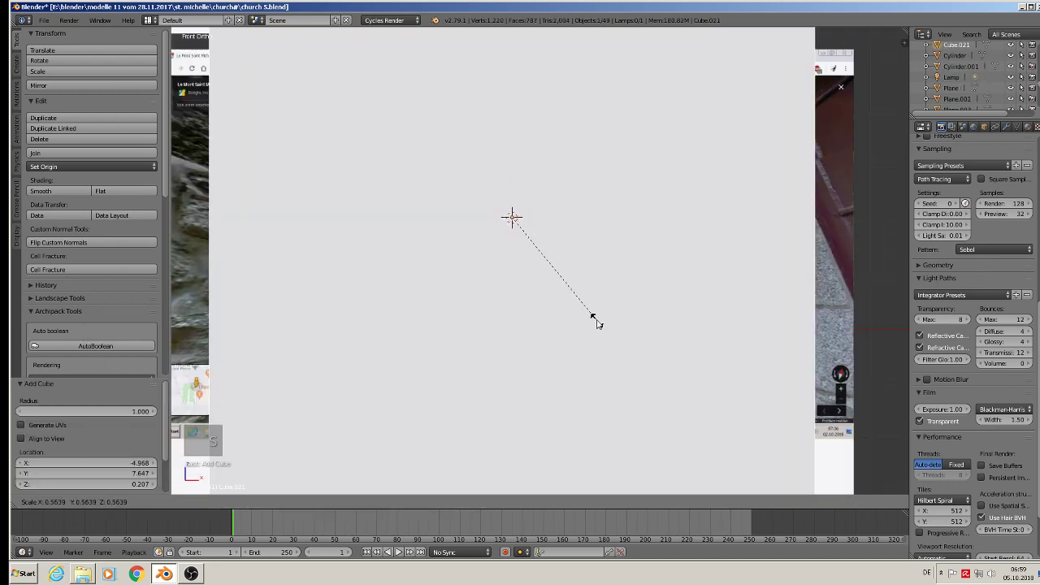
pyautogui.click(508, 251)
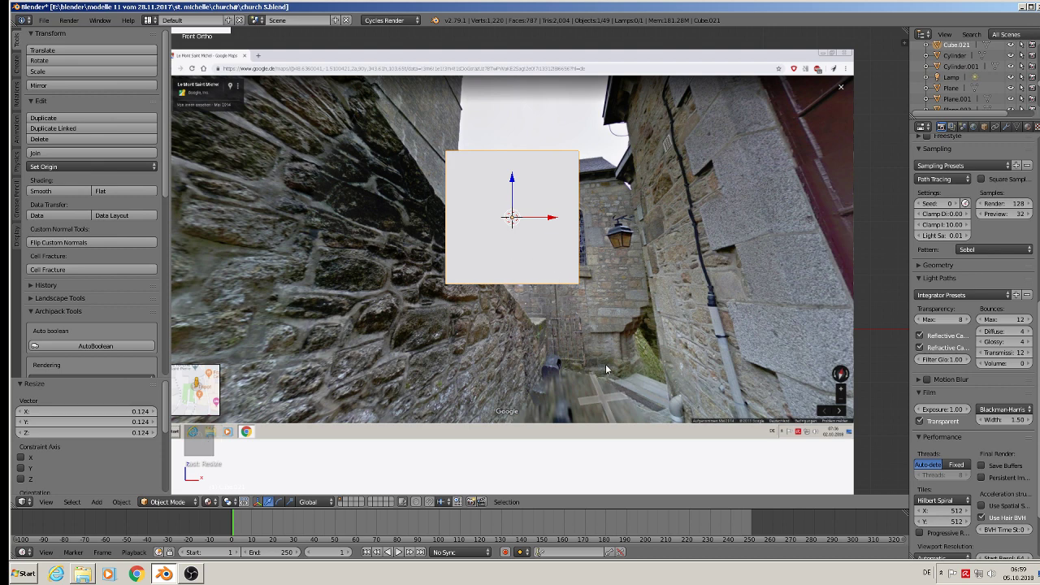
# Turn the cube into a diamond shape in front view with a 9045° trackball rotation and a 90° rotation about Z.
pyautogui.write('ry')
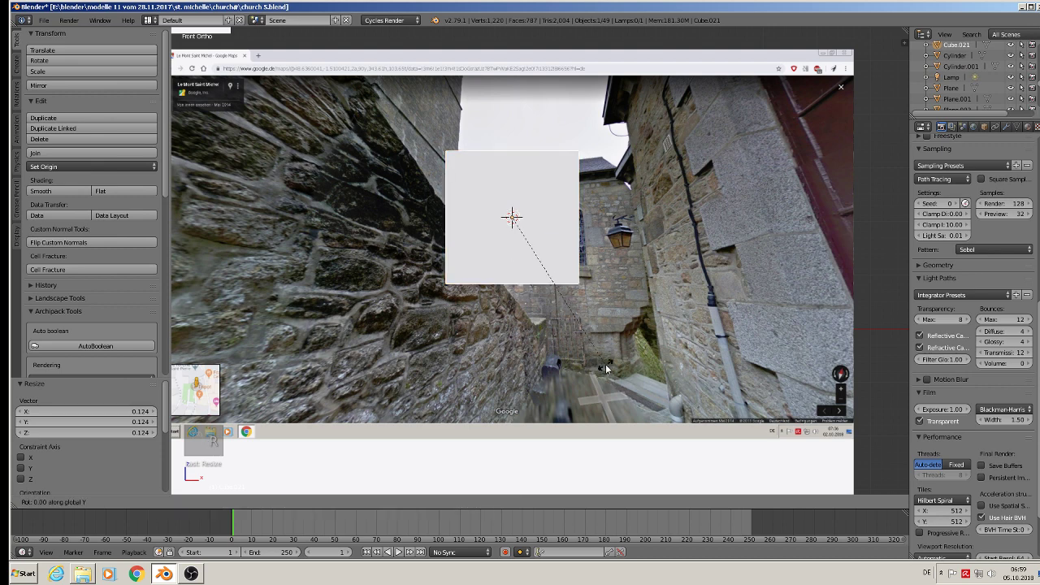
pyautogui.write('90')
pyautogui.write('r')
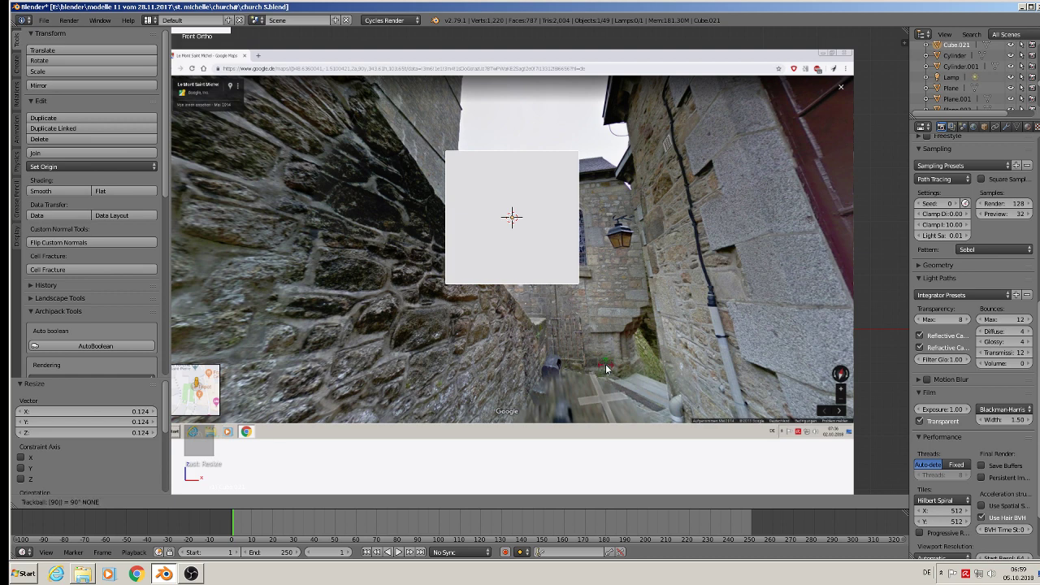
pyautogui.write('45')
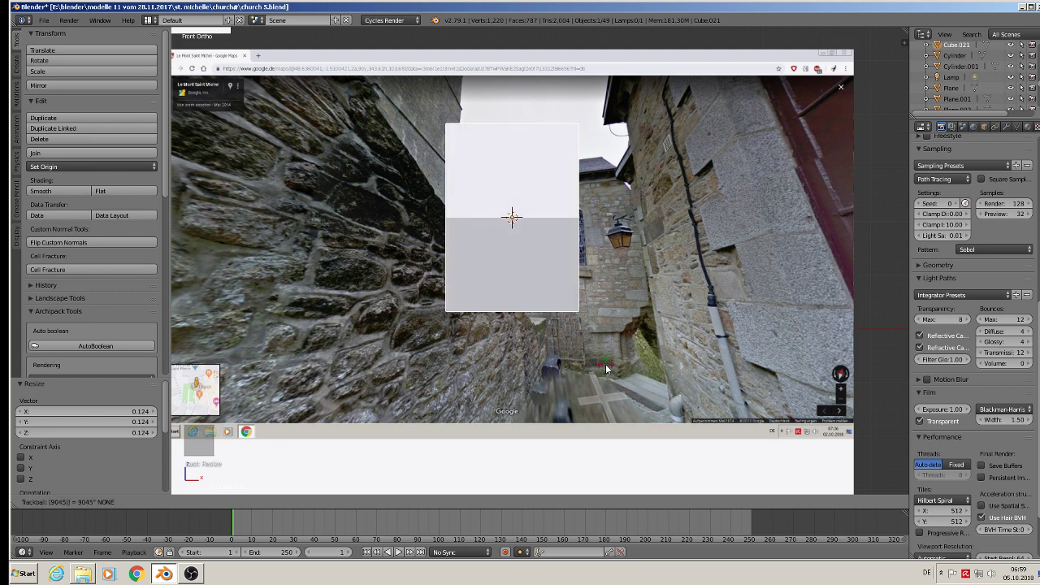
pyautogui.press('Return')
pyautogui.write('rz90')
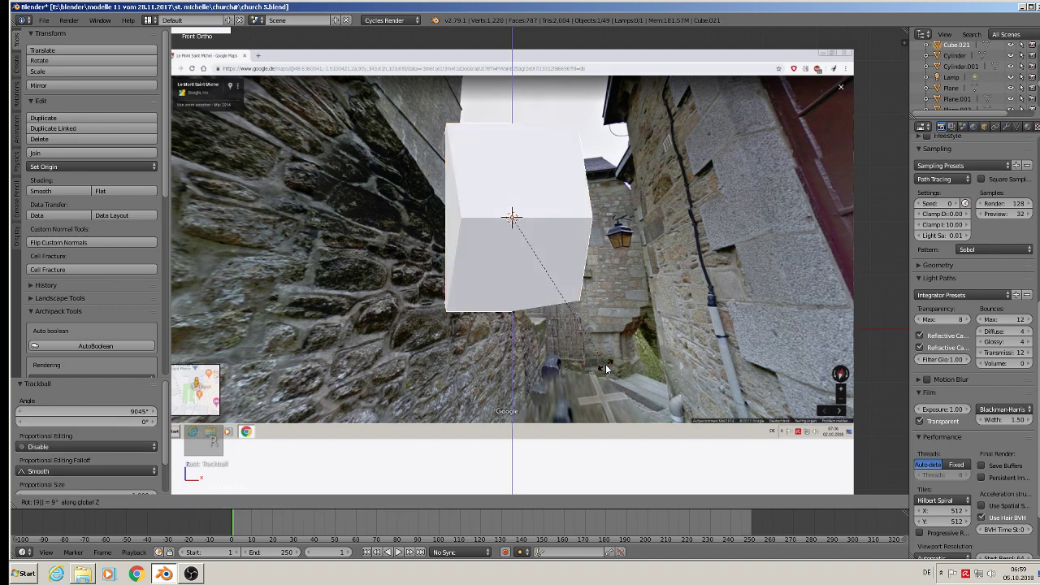
pyautogui.press('Return')
# Shrink the diamond-shaped cube and position it along X and Z over the roof edge above the narrow window.
pyautogui.press('g')
pyautogui.press('x')
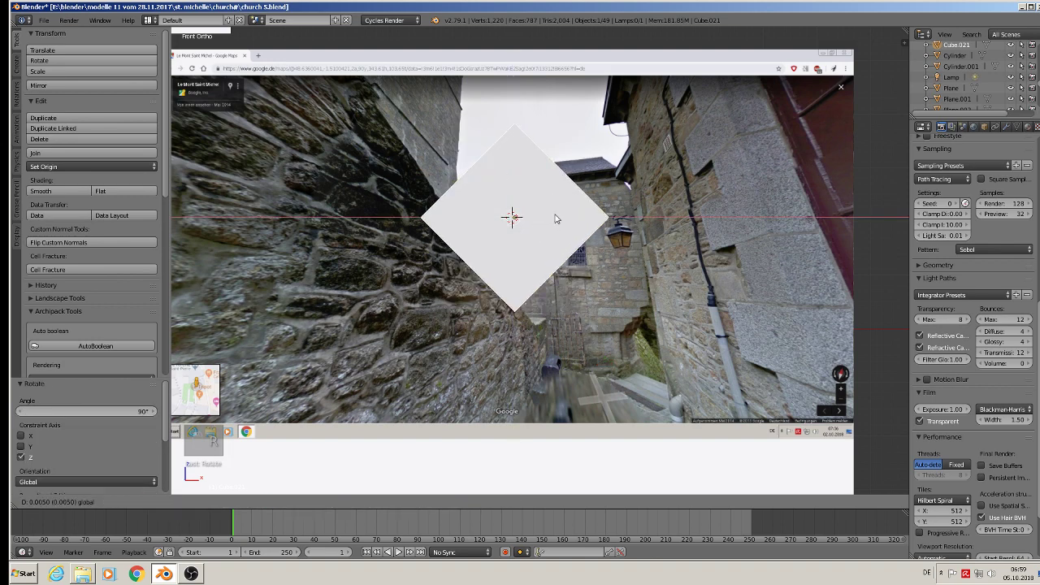
pyautogui.click(678, 237)
pyautogui.press('s')
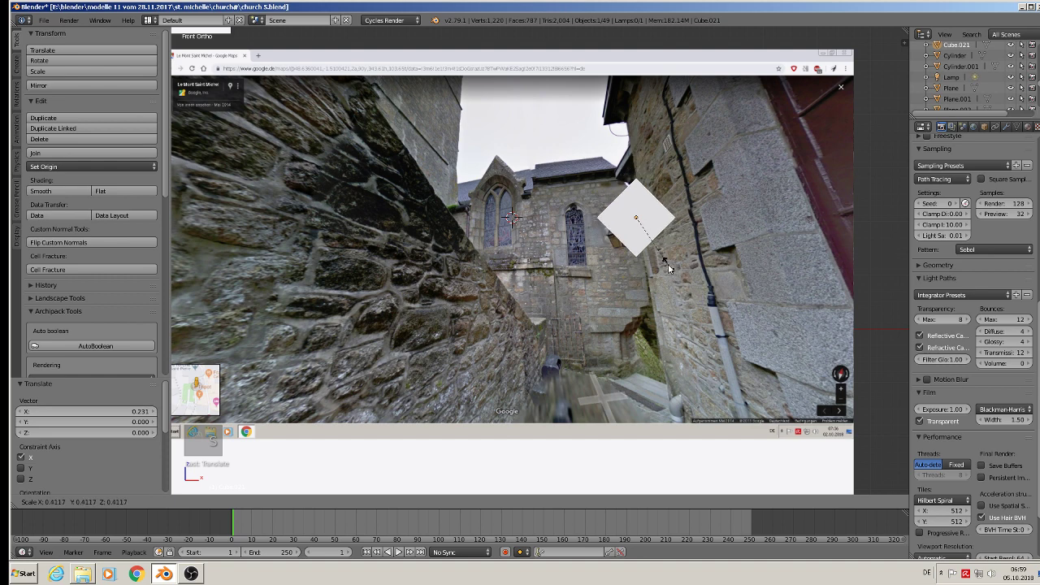
pyautogui.click(667, 228)
pyautogui.press('g')
pyautogui.press('x')
pyautogui.click(598, 216)
pyautogui.press('g')
pyautogui.press('z')
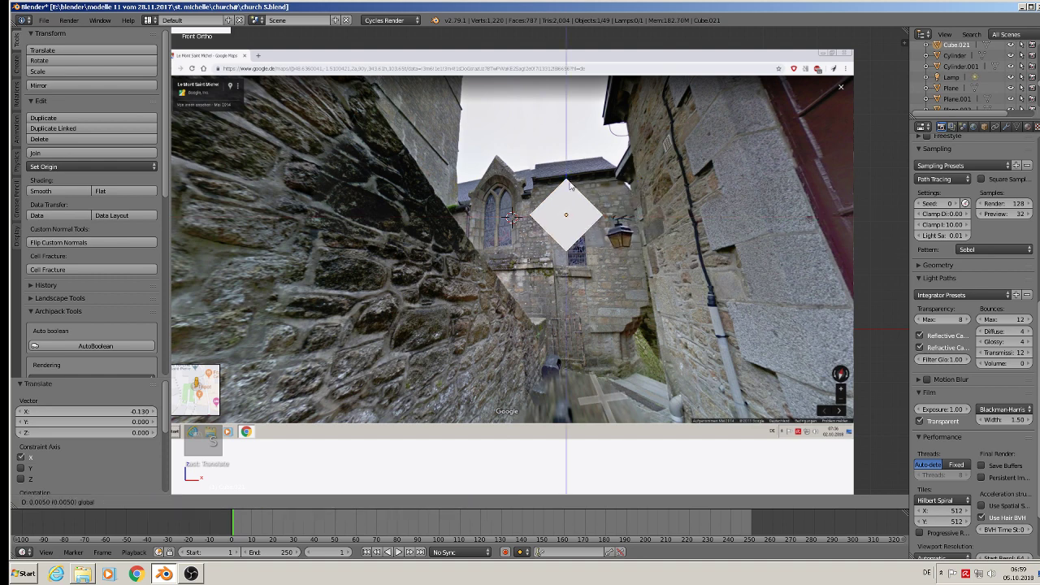
pyautogui.click(603, 183)
pyautogui.moveTo(606, 181); pyautogui.dragTo(624, 186)
# Delete the vertices at the cube's lowest corner so only the two upper sloping faces remain.
pyautogui.press('Tab')
pyautogui.scroll(4, 609, 216)
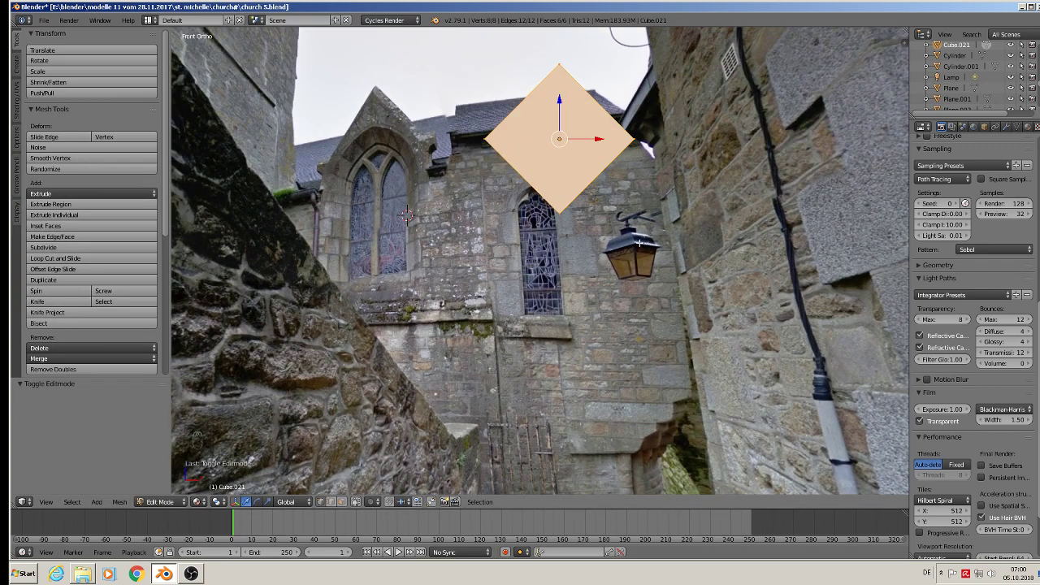
pyautogui.press('a')
pyautogui.press('c')
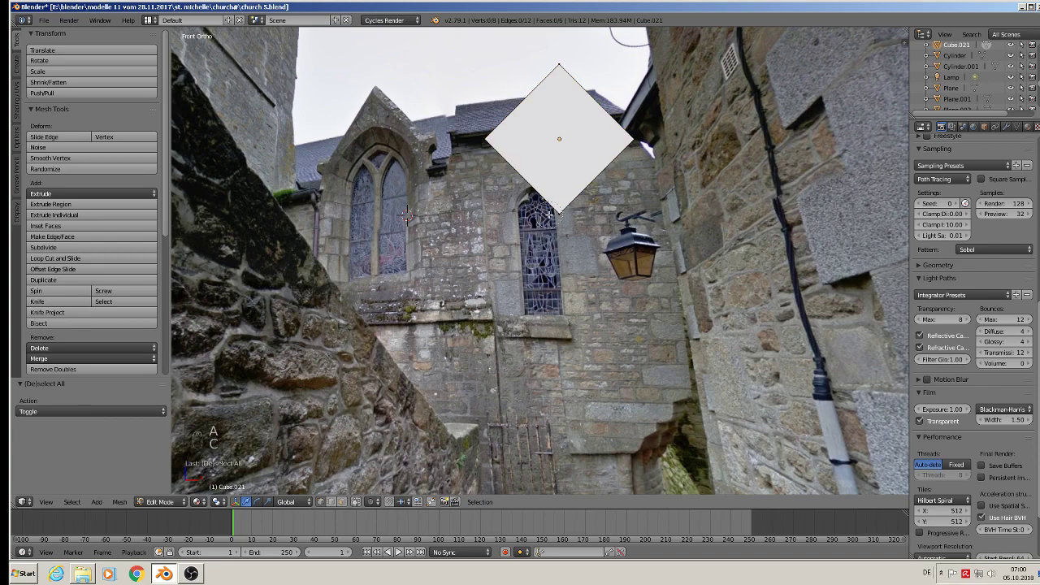
pyautogui.click(561, 213)
pyautogui.press('y')
pyautogui.rightClick(563, 213)
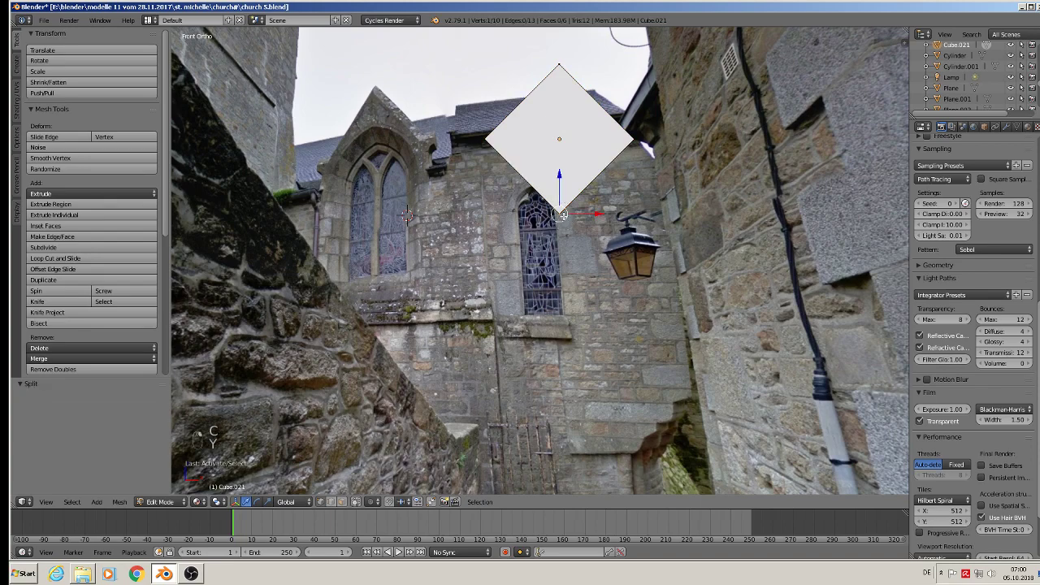
pyautogui.press('c')
pyautogui.click(560, 218)
pyautogui.press('x')
pyautogui.click(557, 217)
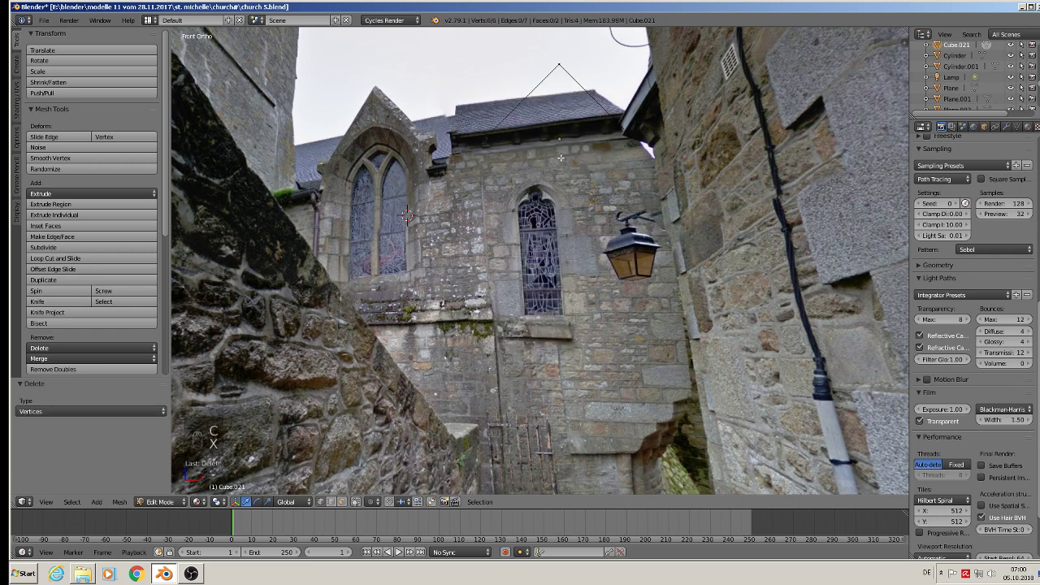
# Move the gable shape -0.223 along Y and narrow it along Y to about 0.218 of its depth.
pyautogui.moveTo(544, 126); pyautogui.dragTo(596, 168, button='middle')
pyautogui.press('Tab')
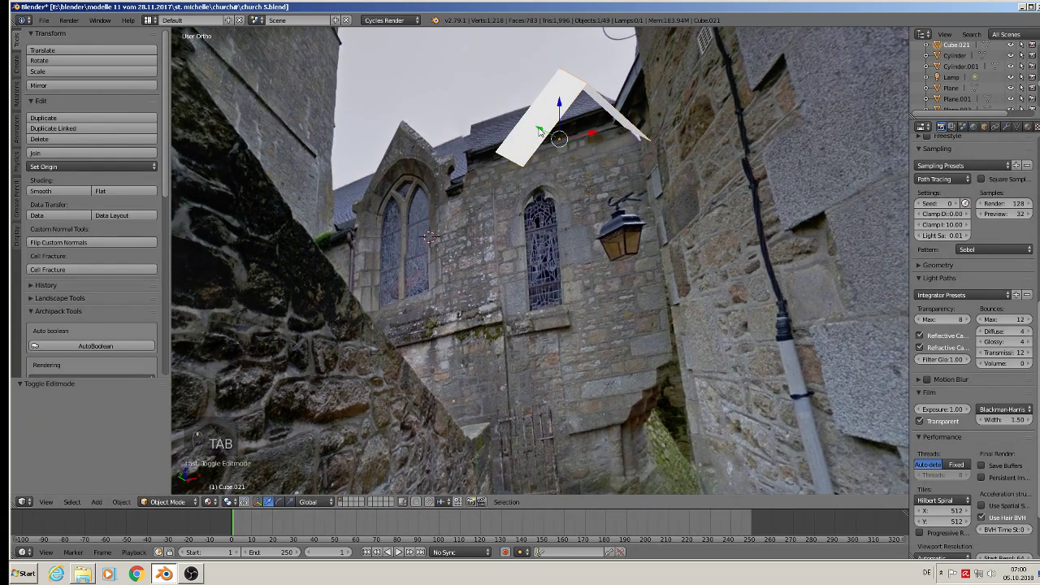
pyautogui.moveTo(543, 131); pyautogui.dragTo(653, 191)
pyautogui.scroll(1, 678, 278)
pyautogui.moveTo(686, 287); pyautogui.dragTo(724, 274, button='middle')
pyautogui.press('s')
pyautogui.press('y')
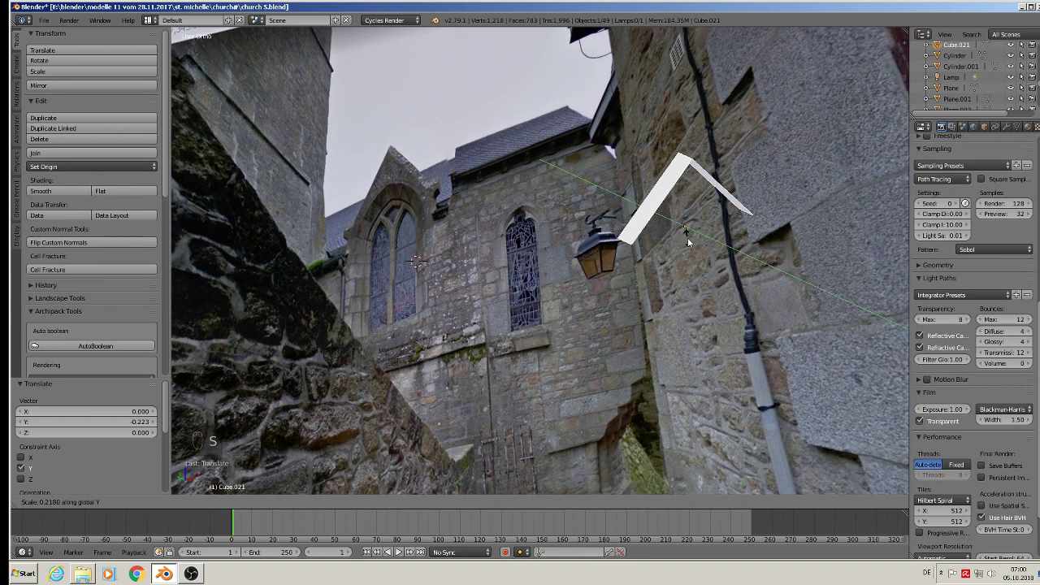
pyautogui.click(690, 242)
pyautogui.moveTo(689, 242); pyautogui.dragTo(658, 250, button='middle')
# Change the pivot point and extrude the two lower edges of the gable in place.
pyautogui.press('Tab')
pyautogui.scroll(3, 761, 213)
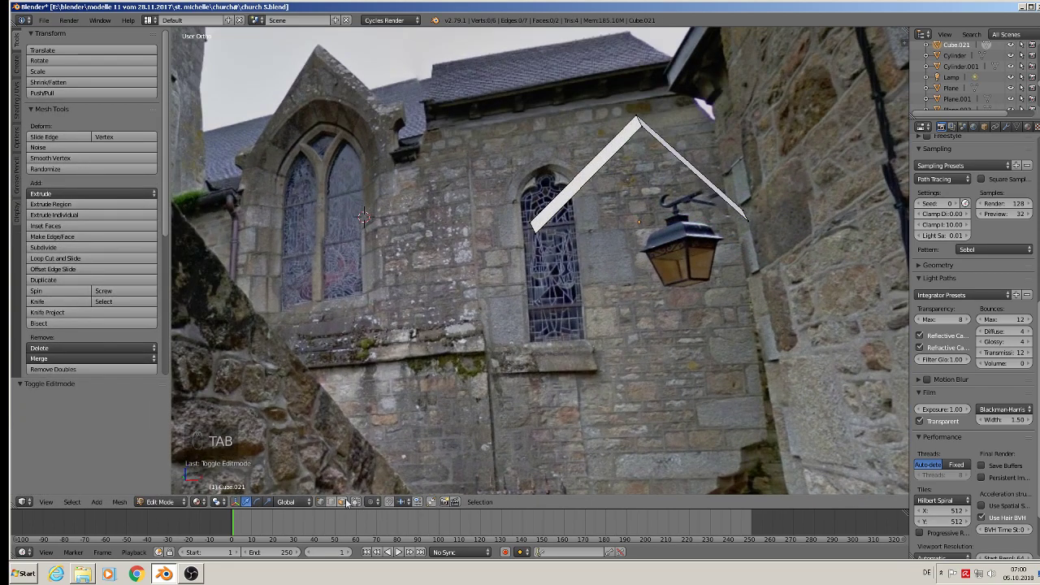
pyautogui.rightClick(535, 227)
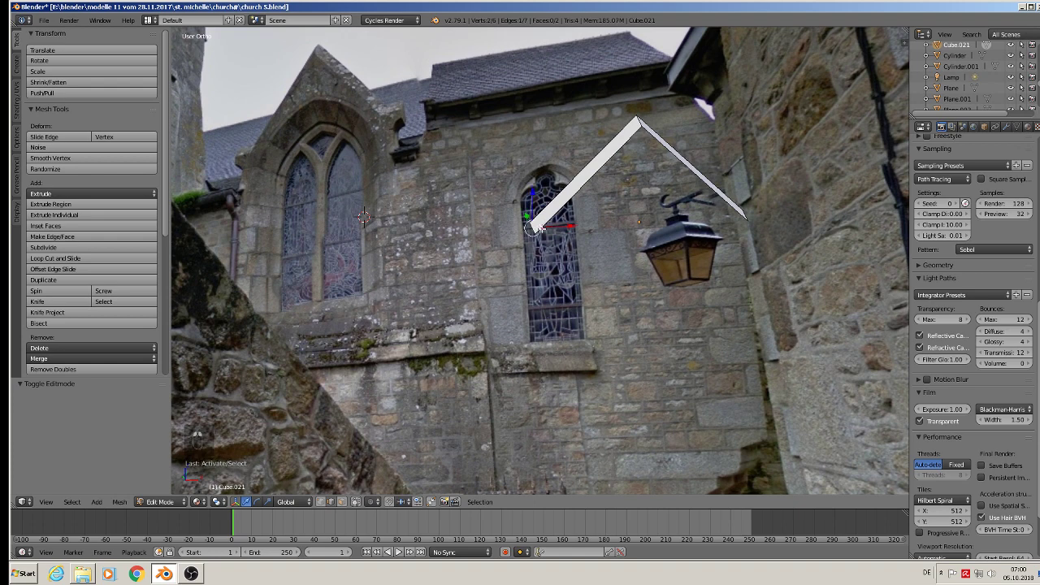
pyautogui.keyDown('shift'); pyautogui.rightClick(754, 213); pyautogui.keyUp('shift')
pyautogui.click(217, 502)
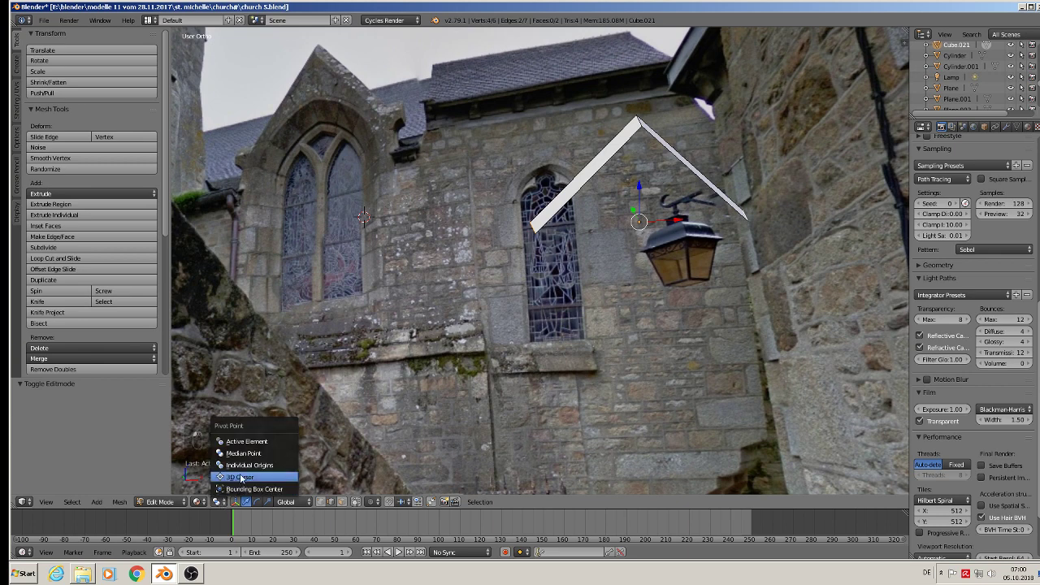
pyautogui.click(241, 478)
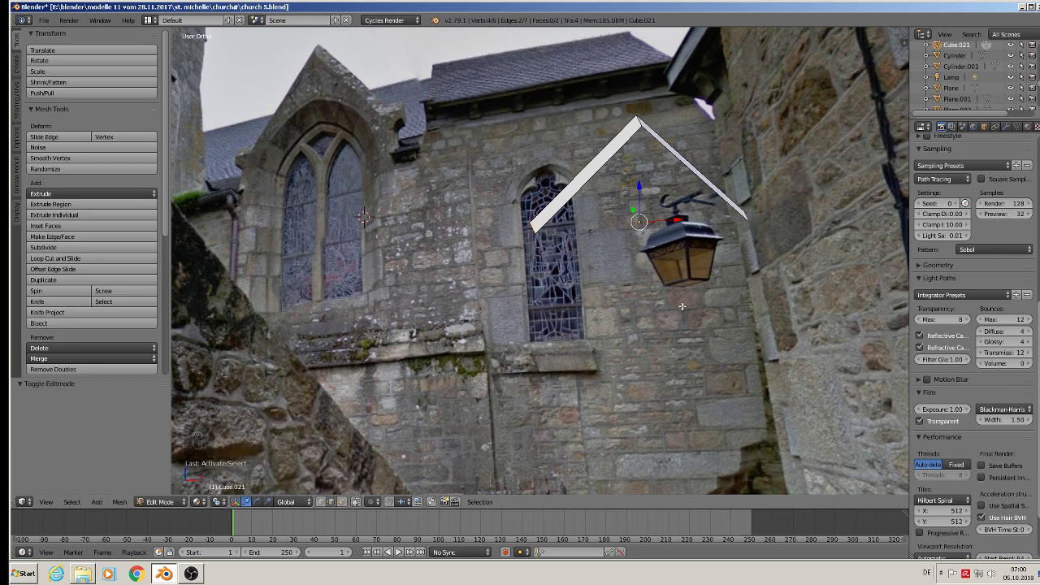
pyautogui.press('e')
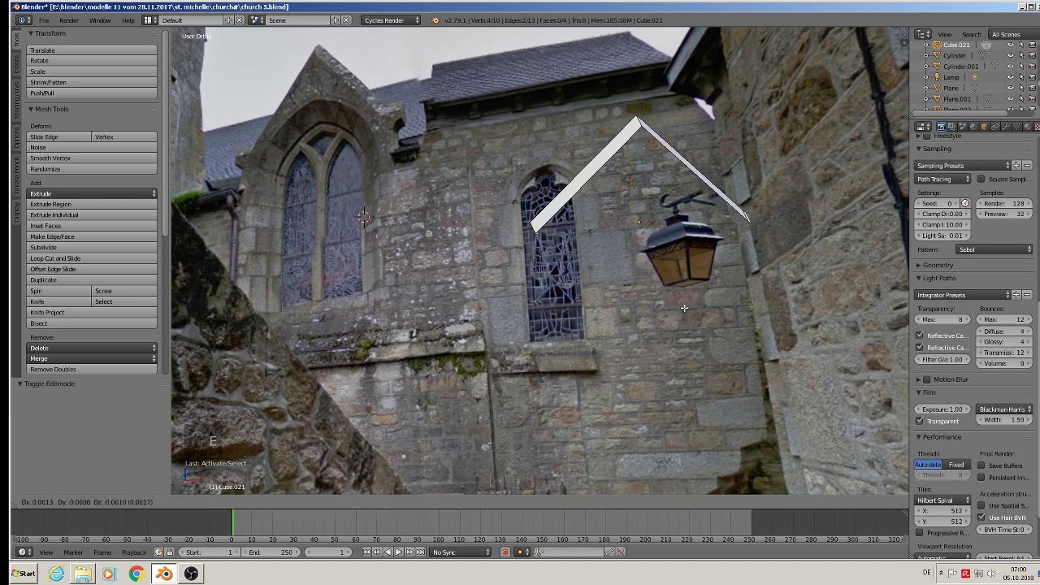
pyautogui.click(683, 308)
pyautogui.press('s')
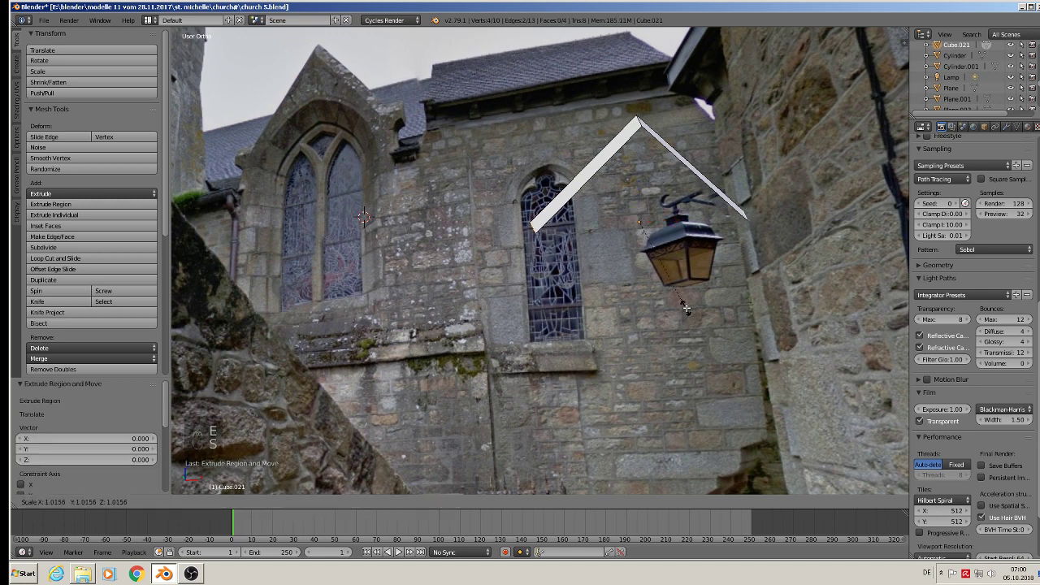
pyautogui.rightClick(739, 319)
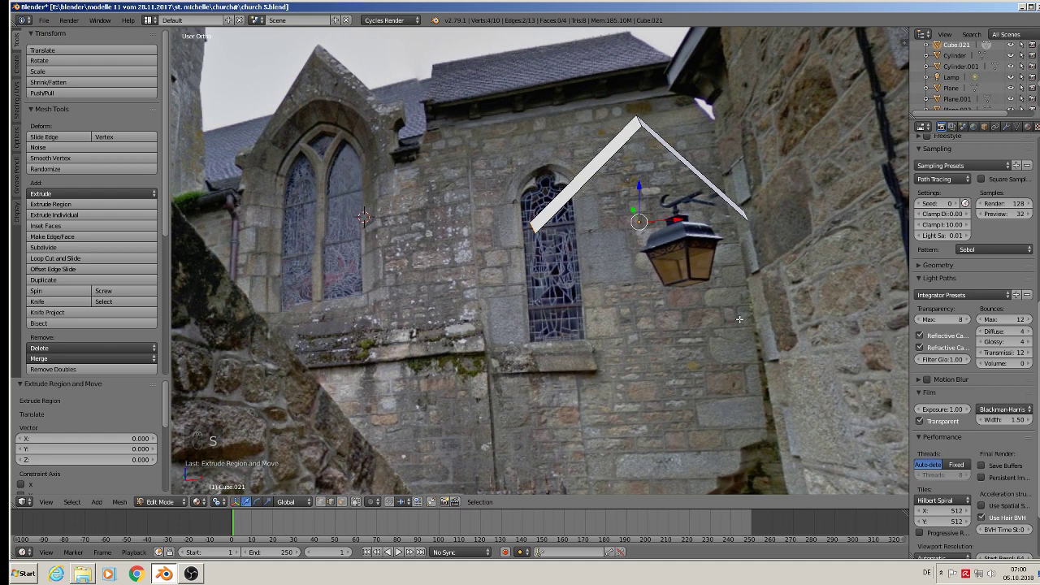
pyautogui.press('g')
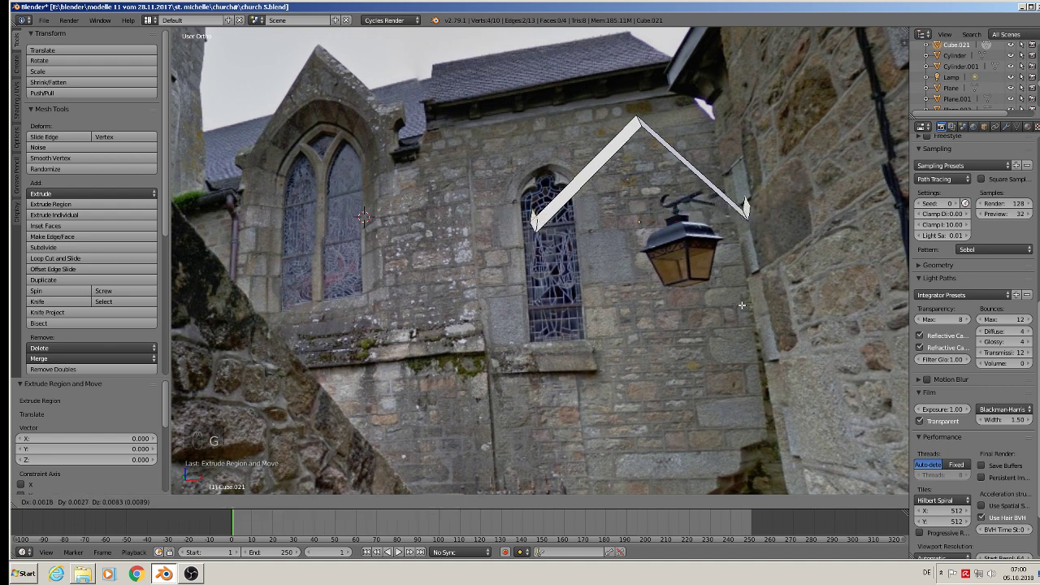
pyautogui.rightClick(743, 306)
# Move the extruded edge at the gable's right end outward 0.013 along X.
pyautogui.rightClick(750, 215)
pyautogui.press('g')
pyautogui.press('x')
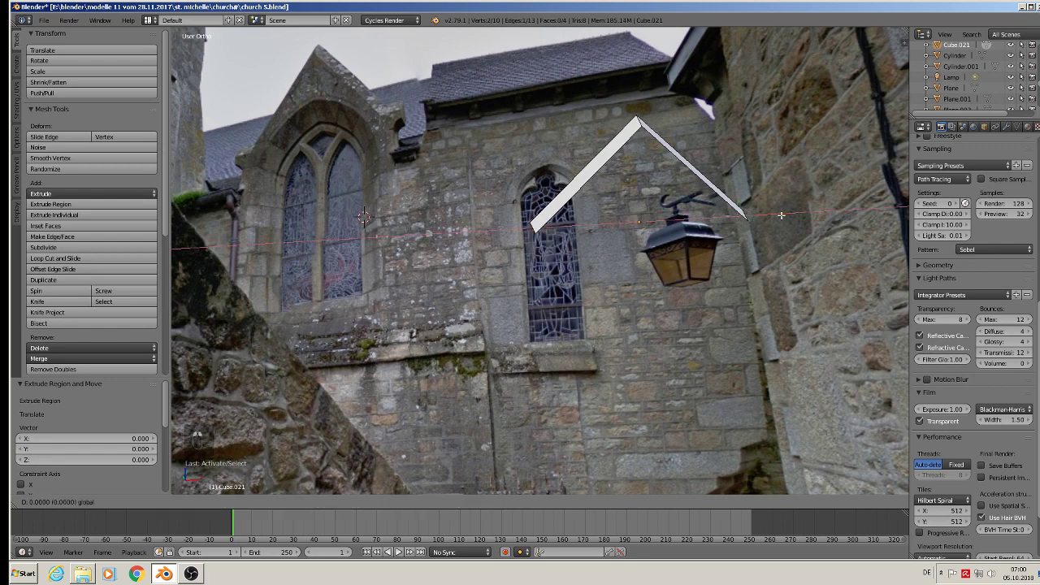
pyautogui.click(779, 221)
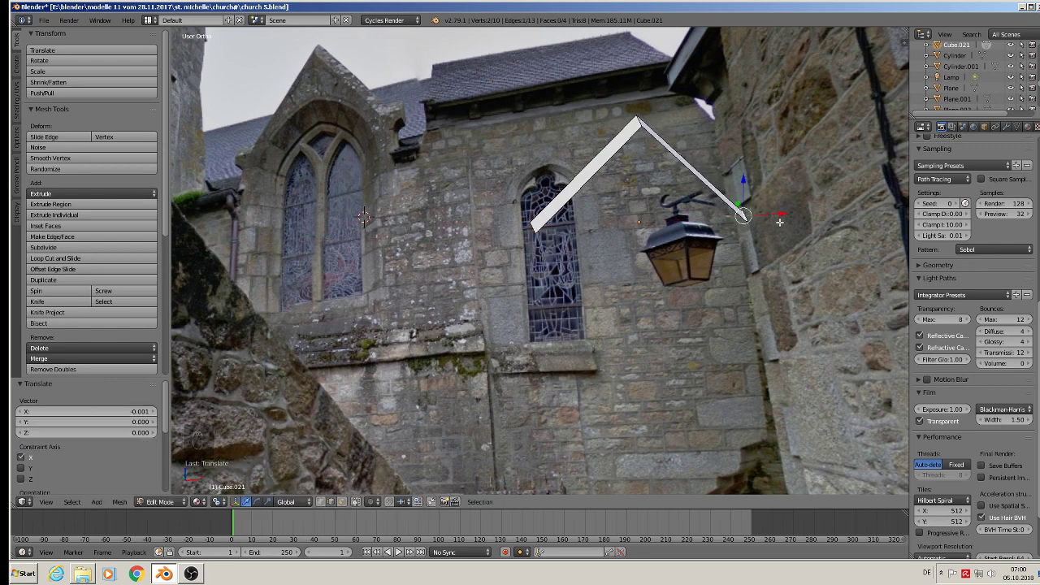
pyautogui.hotkey('ctrl', 'z')
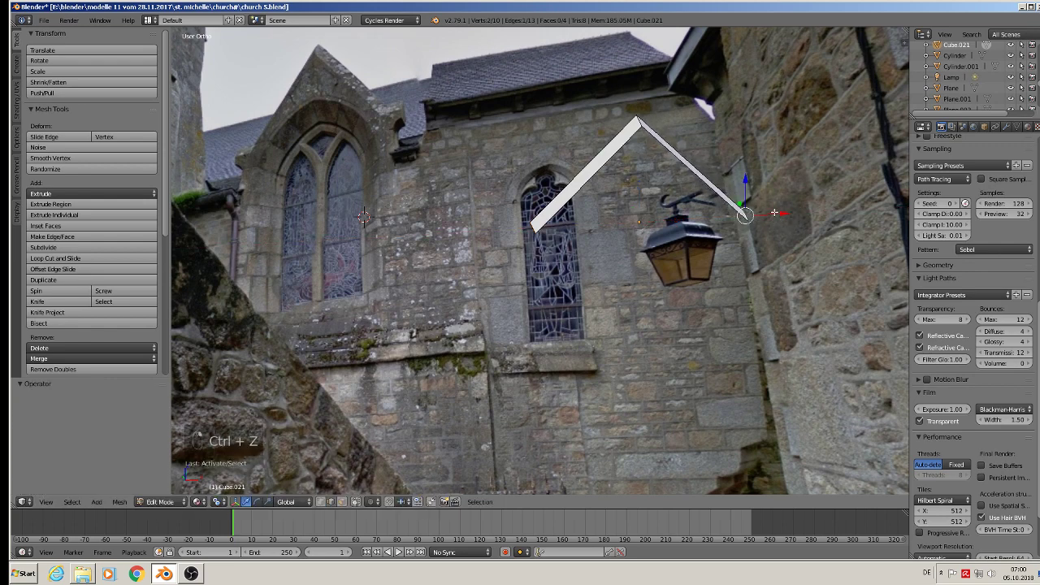
pyautogui.press('g')
pyautogui.press('x')
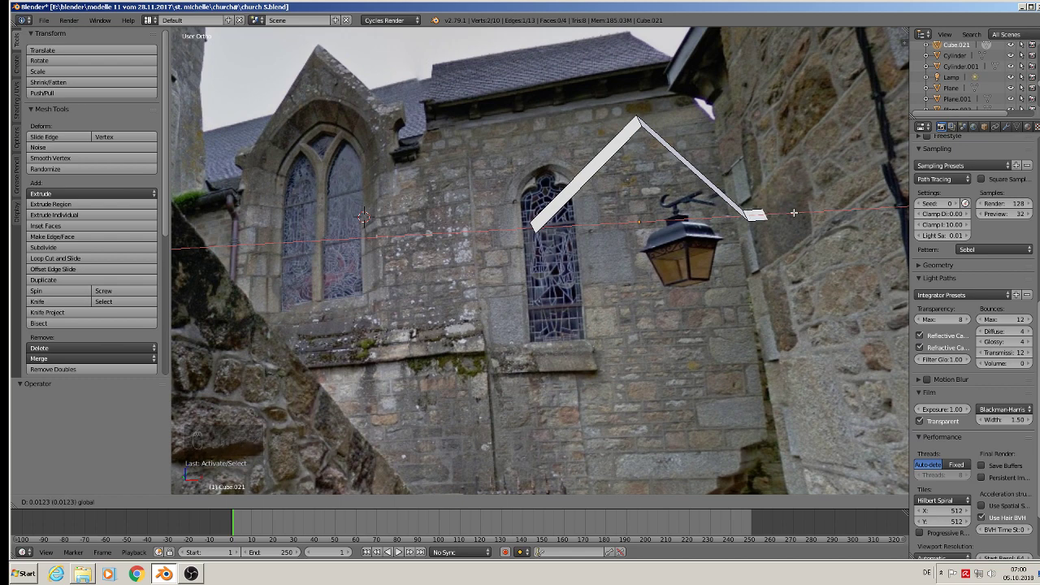
pyautogui.click(795, 213)
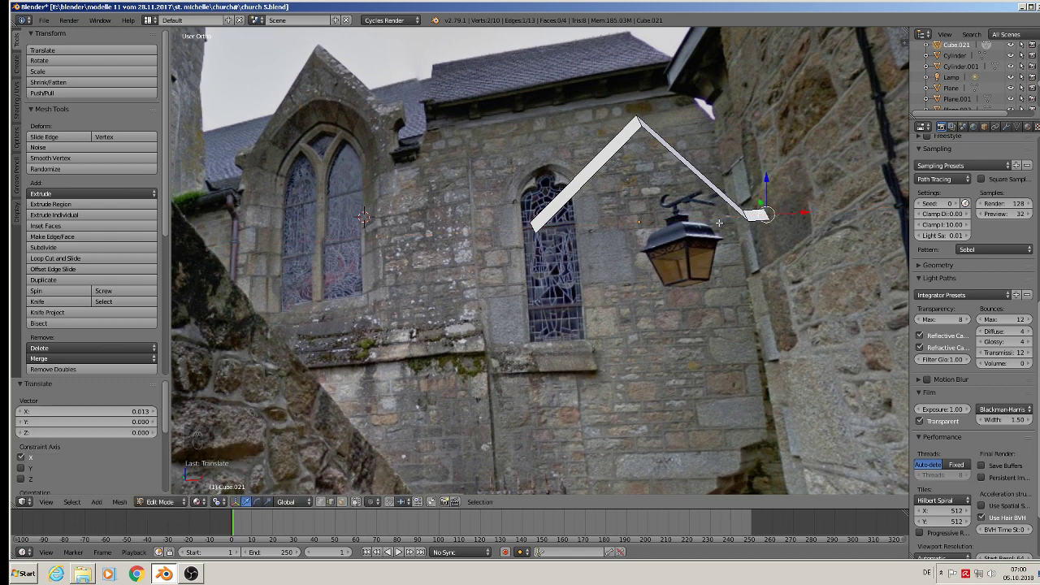
# Move the extruded edge at the gable's left end outward -0.013 along X.
pyautogui.rightClick(534, 227)
pyautogui.moveTo(567, 231); pyautogui.dragTo(548, 231)
pyautogui.rightClick(540, 226)
pyautogui.rightClick(531, 230)
# Set the pivot point to Median Point and extrude both outer ledge edges -0.013 along Z.
pyautogui.click(218, 502)
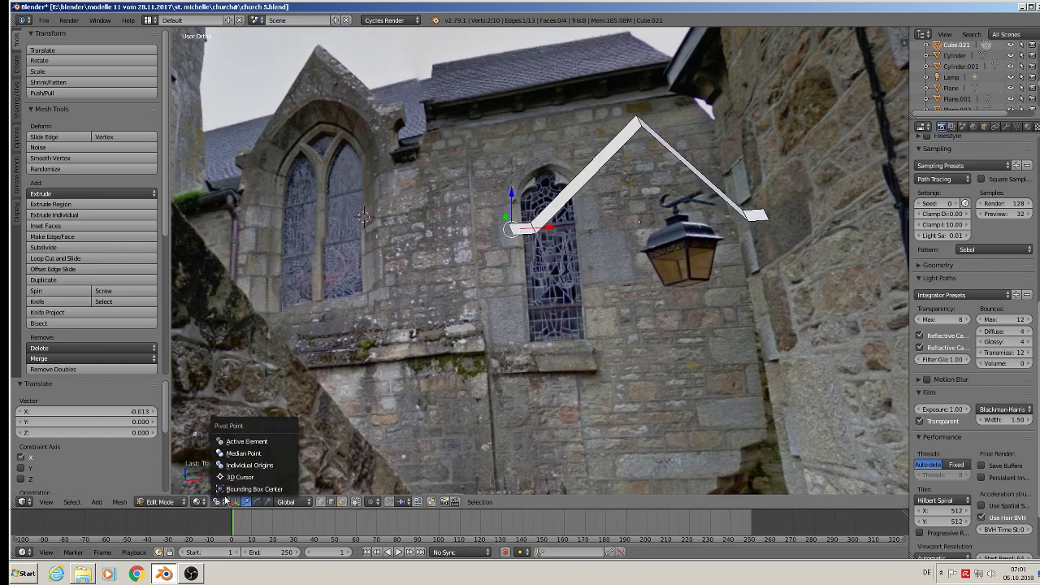
pyautogui.click(245, 453)
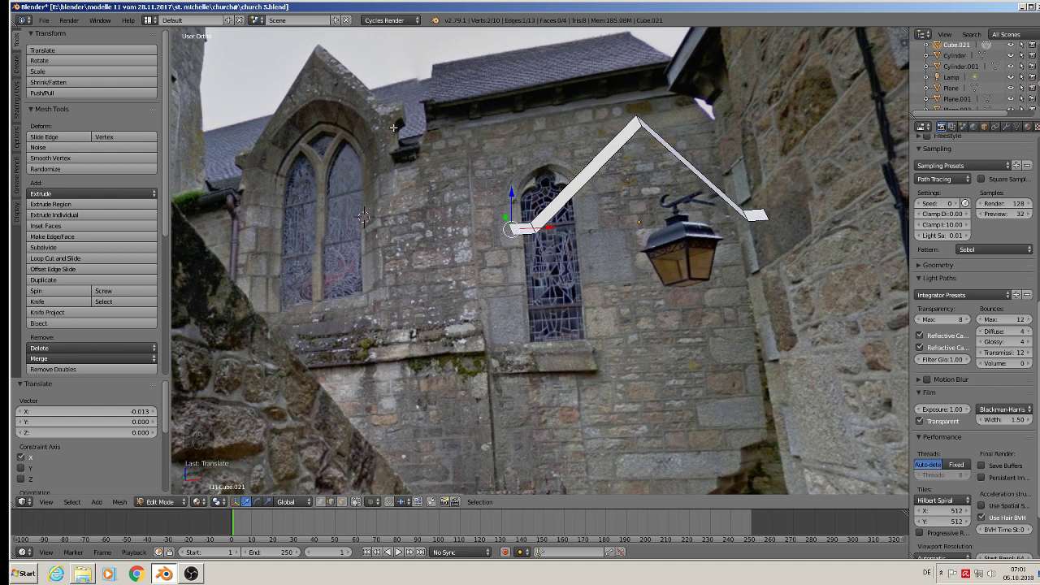
pyautogui.keyDown('shift'); pyautogui.rightClick(767, 212); pyautogui.keyUp('shift')
pyautogui.press('e')
pyautogui.moveTo(640, 194); pyautogui.dragTo(641, 210)
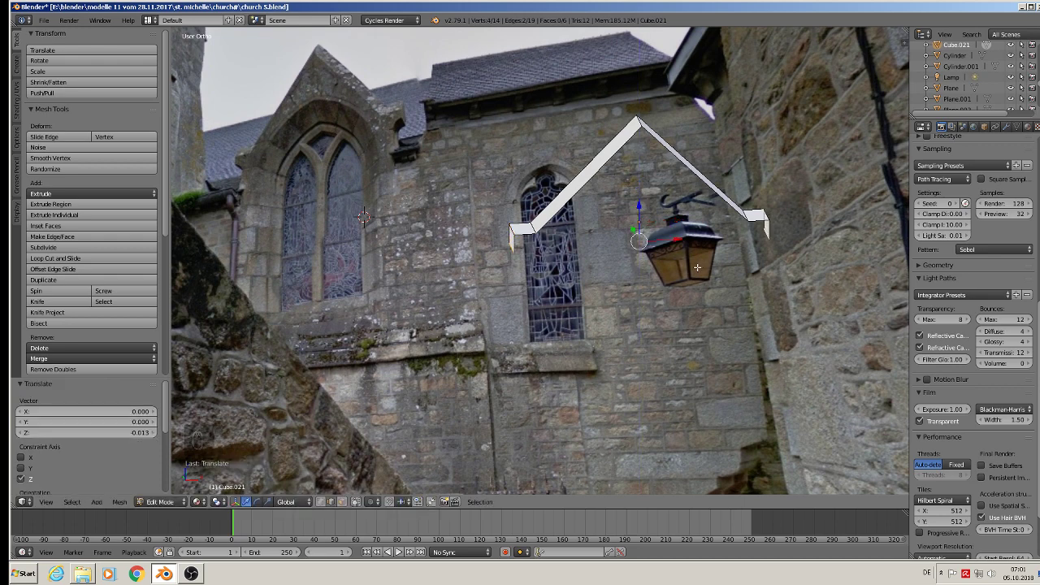
# Extrude the lower edges of both side ledges and scale them inward to 0.907.
pyautogui.press('e')
pyautogui.press('s')
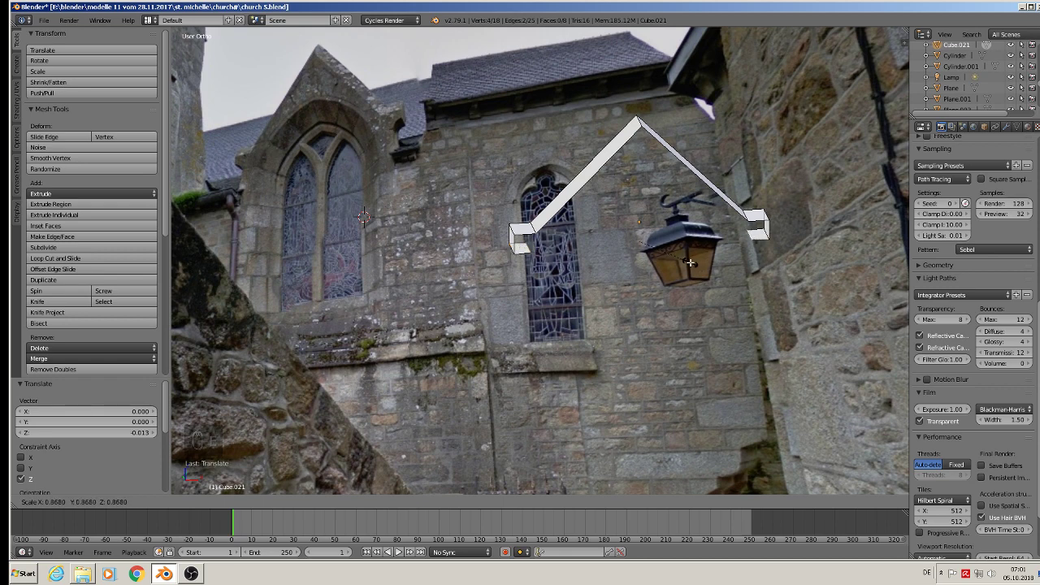
pyautogui.click(694, 262)
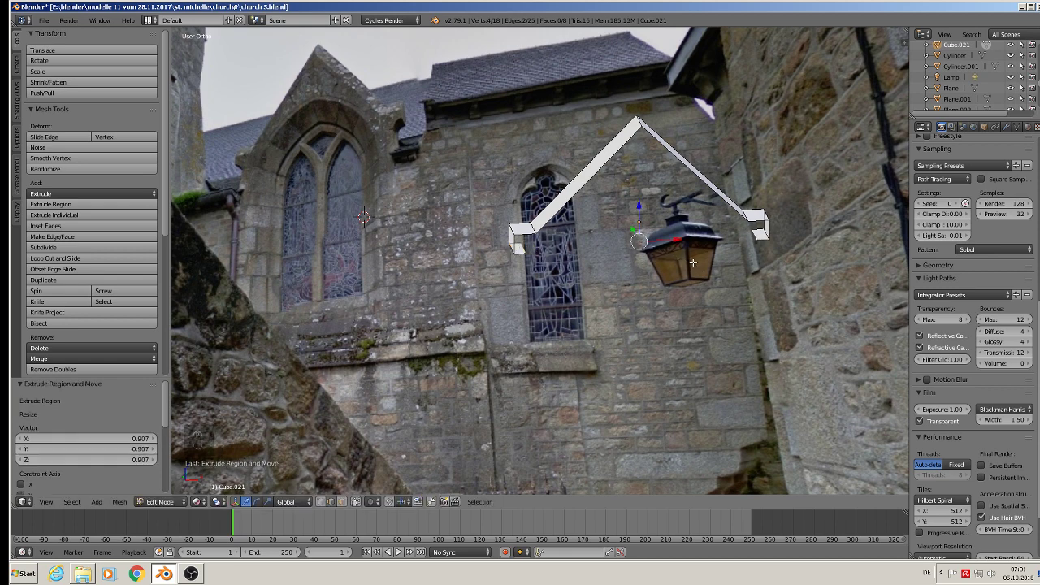
# Extrude the inner ledge edges -0.011 along Z and join them with a face across the gable's underside.
pyautogui.press('e')
pyautogui.press('g')
pyautogui.press('z')
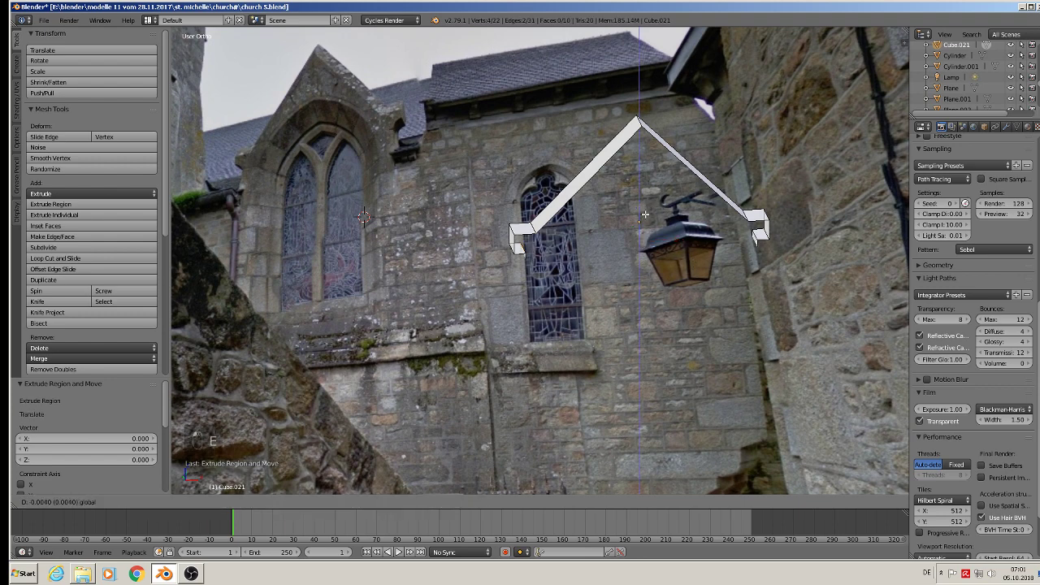
pyautogui.click(651, 231)
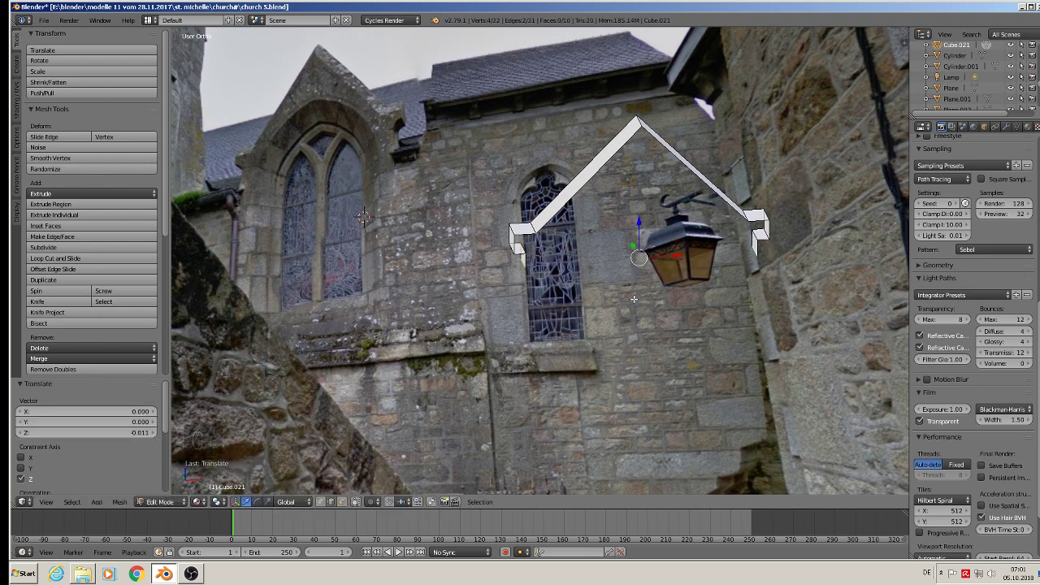
pyautogui.press('f')
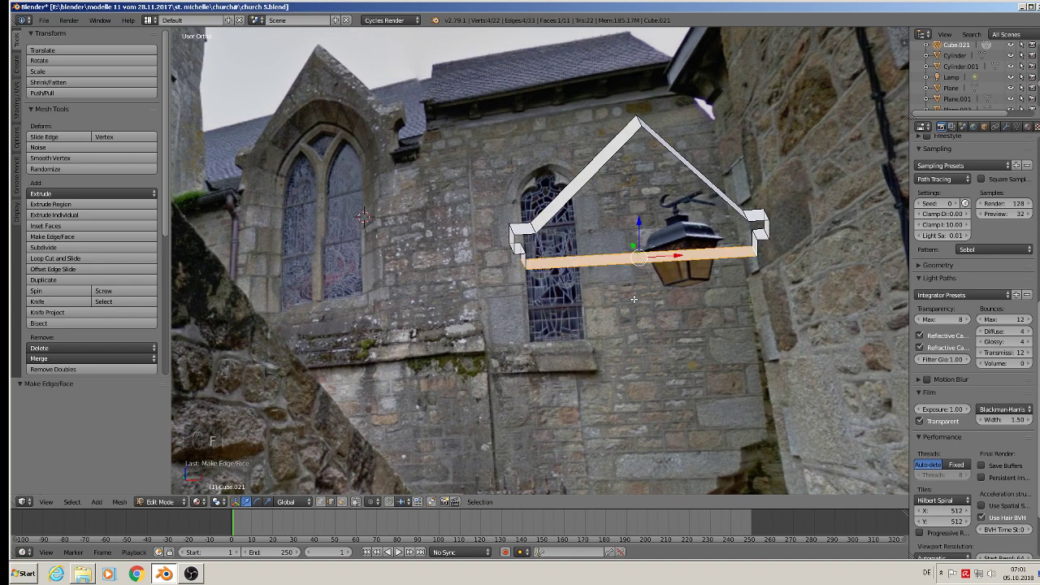
# Fill the open front and back outlines of the gable with faces and return to Object Mode.
pyautogui.keyDown('alt'); pyautogui.rightClick(593, 156); pyautogui.keyUp('alt')
pyautogui.scroll(3, 594, 182)
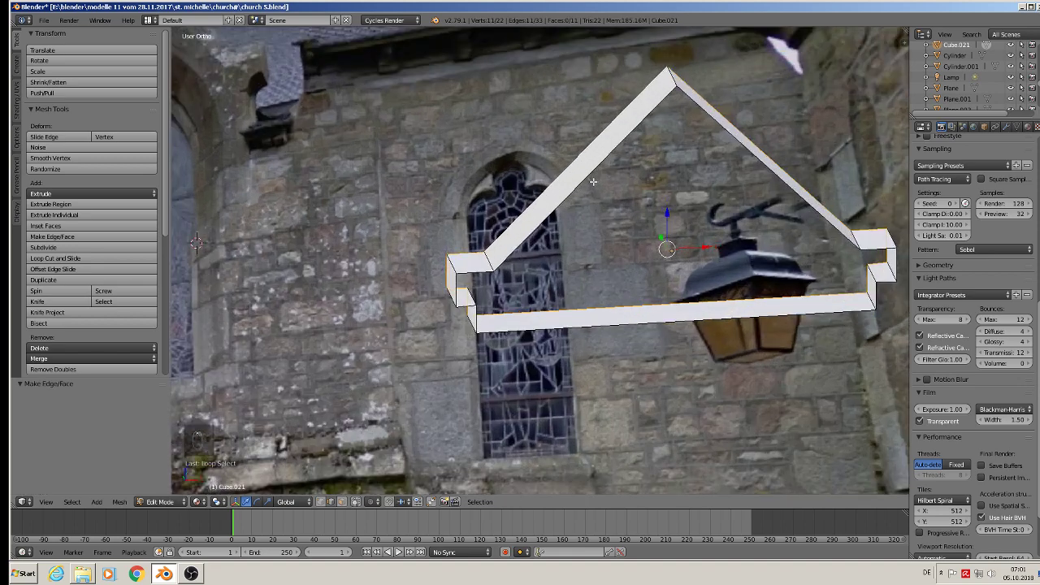
pyautogui.press('f')
pyautogui.scroll(-2, 596, 185)
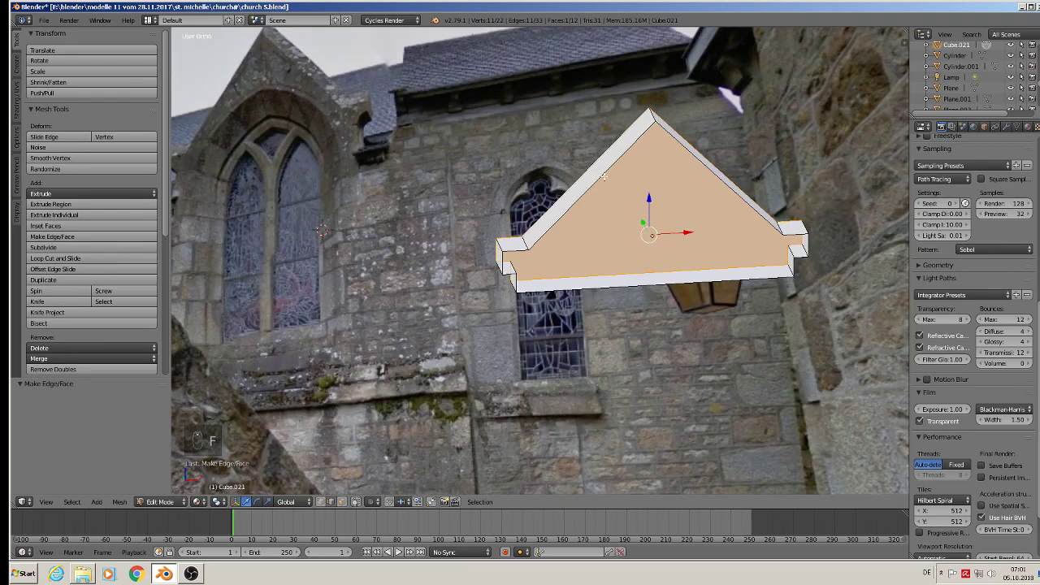
pyautogui.keyDown('alt'); pyautogui.rightClick(604, 176); pyautogui.keyUp('alt')
pyautogui.press('f')
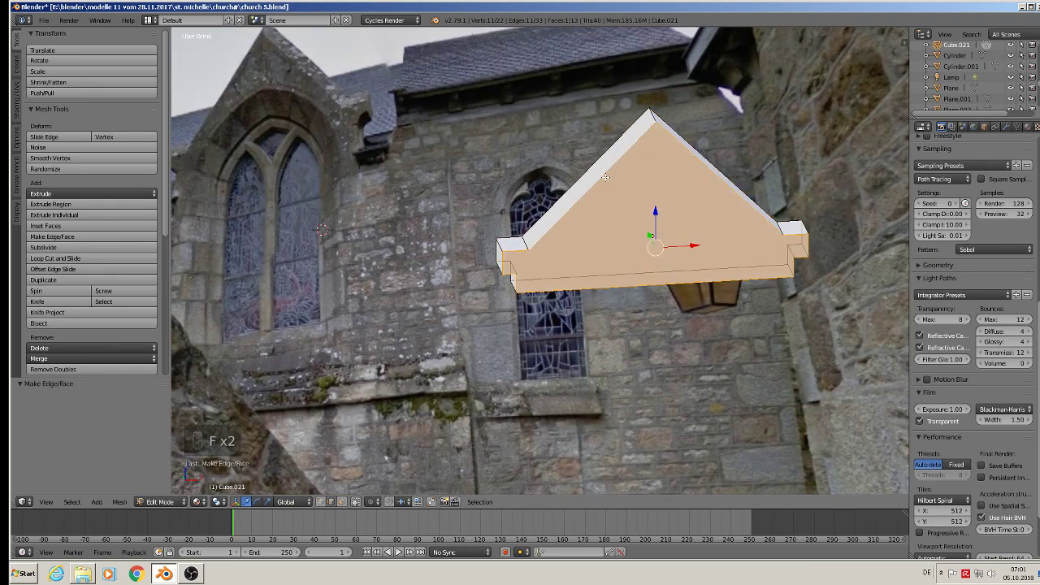
pyautogui.press('Tab')
# Raise the gable moulding from the reference image and shift it -1.212 and -0.069 along X to the church's side wall.
pyautogui.scroll(-6, 625, 250)
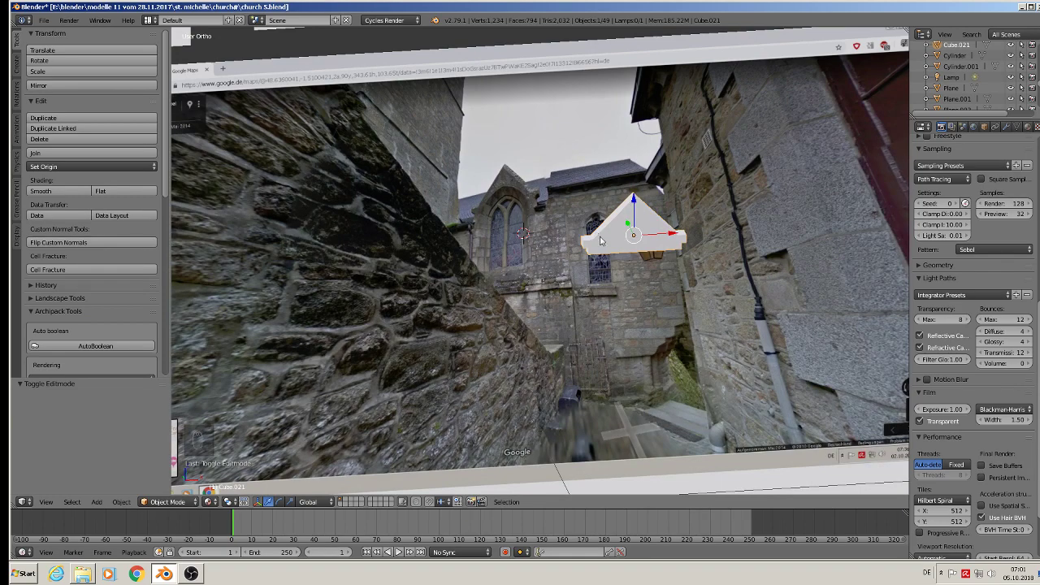
pyautogui.scroll(-8, 634, 284)
pyautogui.moveTo(643, 250); pyautogui.dragTo(637, 30)
pyautogui.moveTo(678, 58); pyautogui.dragTo(497, 85)
pyautogui.moveTo(496, 86); pyautogui.dragTo(544, 193, button='middle')
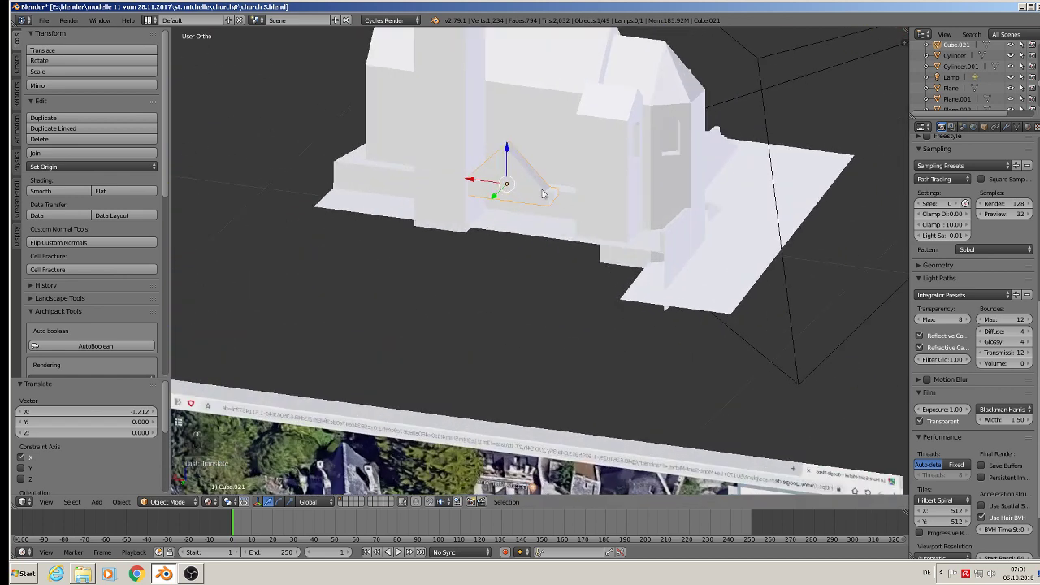
pyautogui.moveTo(506, 152); pyautogui.dragTo(528, 99)
# Scale the gable to about 0.60 and raise it 0.036 along Z to the eaves.
pyautogui.press('s')
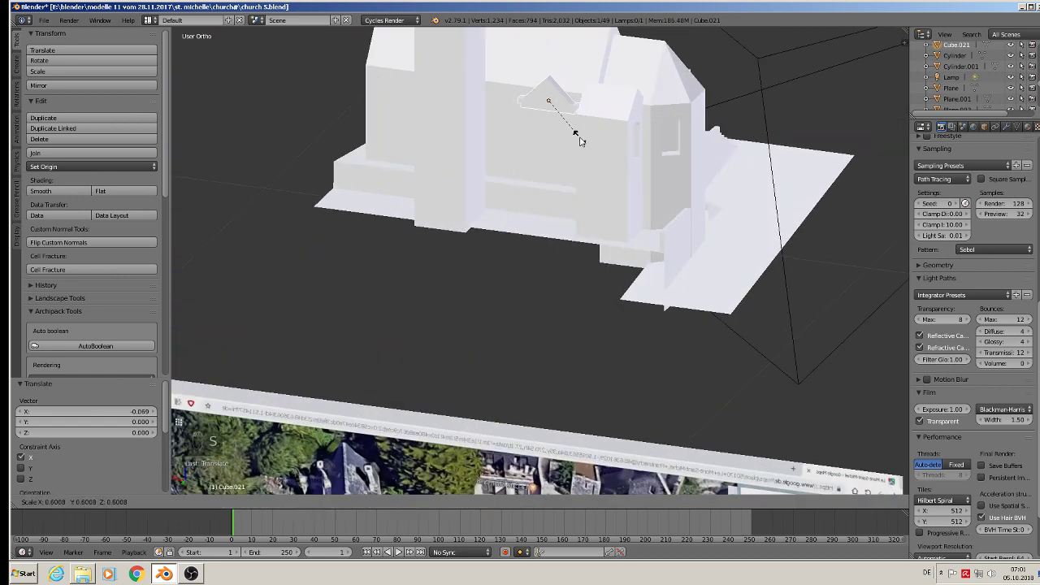
pyautogui.click(580, 139)
pyautogui.moveTo(550, 72); pyautogui.dragTo(551, 52)
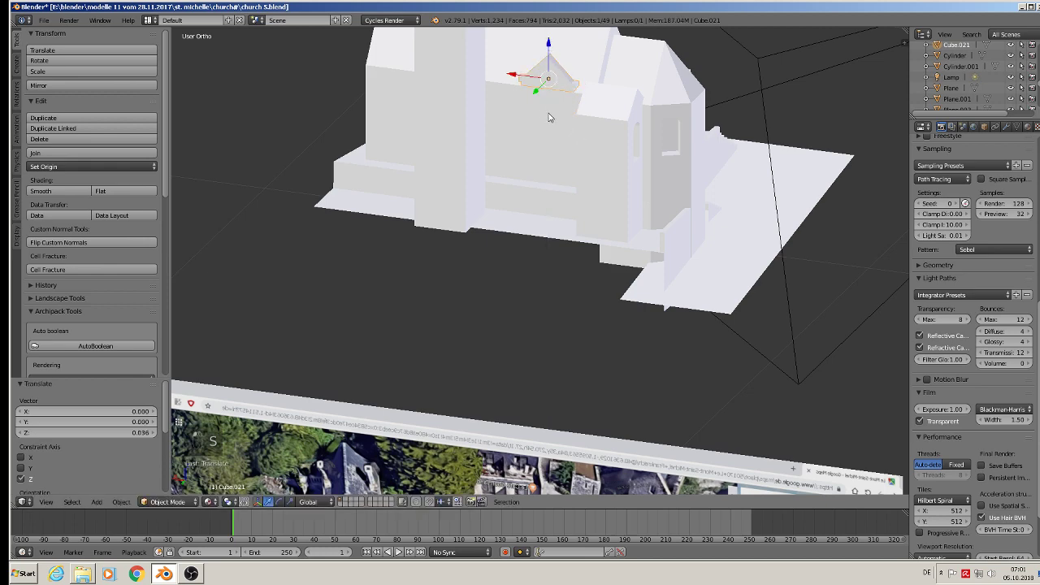
# Push the gable along Y against the church's side wall, adjust its position at the roof edge and deselect everything.
pyautogui.moveTo(548, 116); pyautogui.dragTo(497, 121, button='middle')
pyautogui.scroll(3, 542, 109)
pyautogui.click(522, 76)
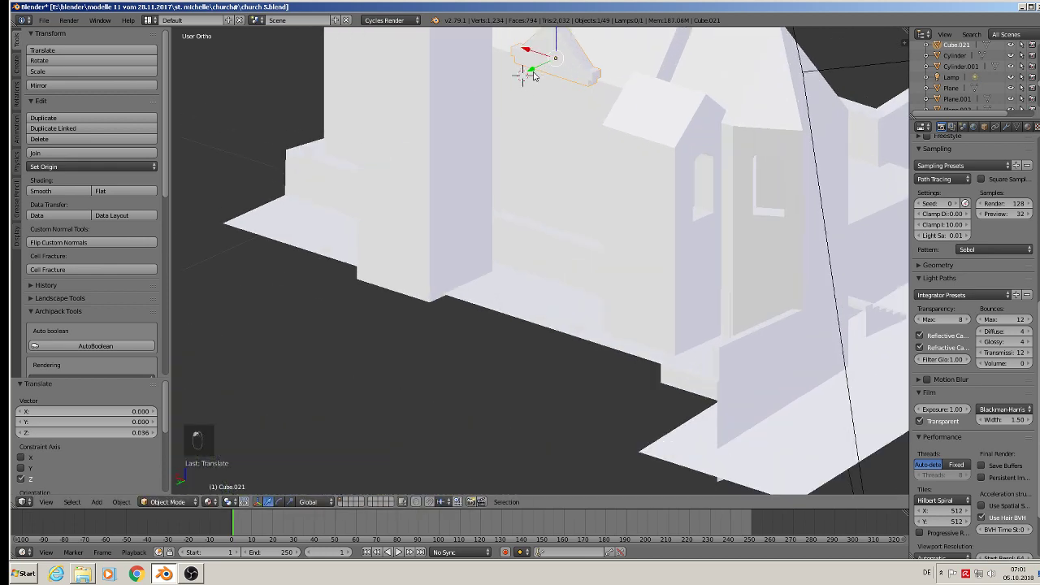
pyautogui.moveTo(533, 73); pyautogui.dragTo(577, 68)
pyautogui.keyDown('shift'); pyautogui.moveTo(588, 83); pyautogui.dragTo(550, 257, button='middle'); pyautogui.keyUp('shift')
pyautogui.moveTo(556, 183); pyautogui.dragTo(527, 232)
pyautogui.moveTo(527, 231); pyautogui.dragTo(574, 324, button='middle')
pyautogui.press('a')
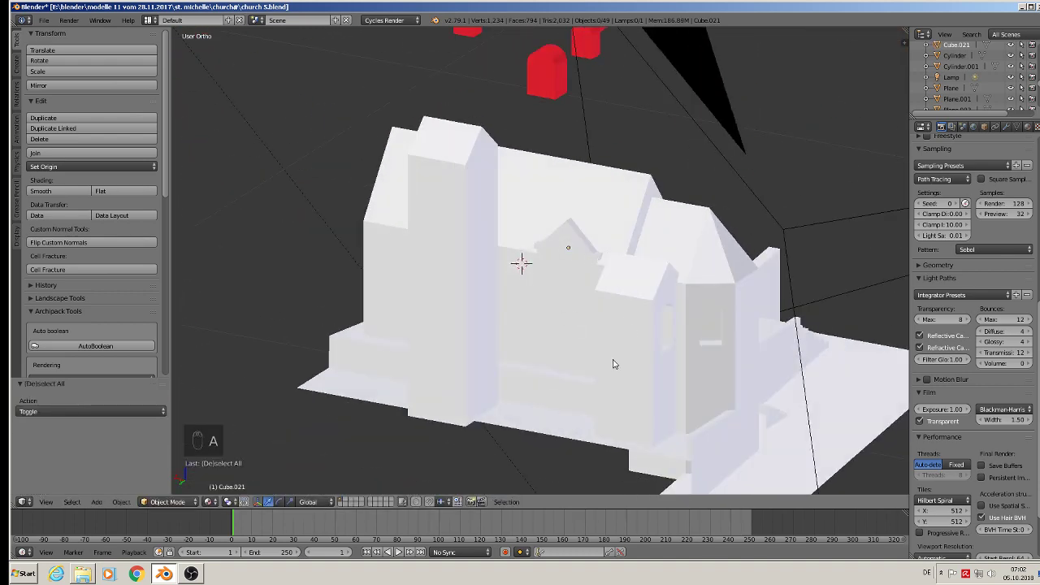
# Duplicate the small outlying red arched window block and move the copy 0.939 along Y towards the church.
pyautogui.moveTo(625, 353); pyautogui.dragTo(729, 329, button='middle')
pyautogui.scroll(-3, 645, 328)
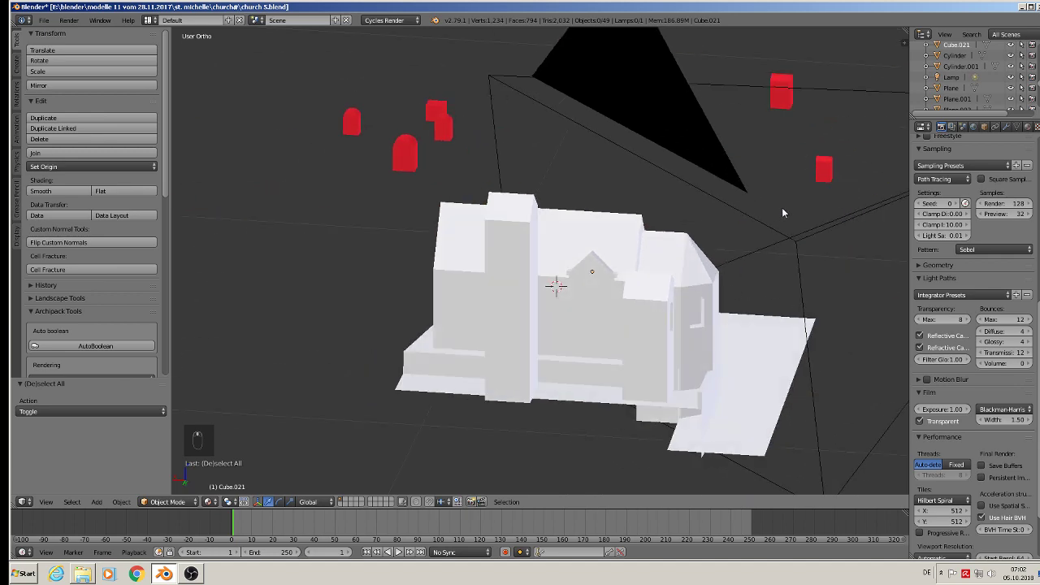
pyautogui.rightClick(823, 174)
pyautogui.moveTo(828, 213); pyautogui.dragTo(737, 218, button='middle')
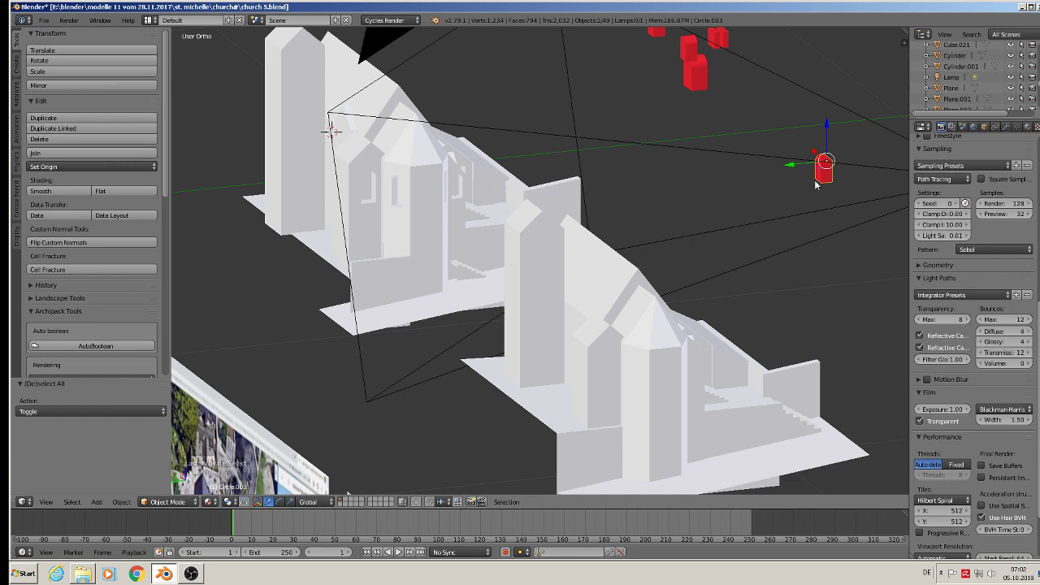
pyautogui.hotkey('shift', 'd')
pyautogui.moveTo(681, 197); pyautogui.dragTo(317, 231)
pyautogui.moveTo(350, 256); pyautogui.dragTo(496, 284, button='middle')
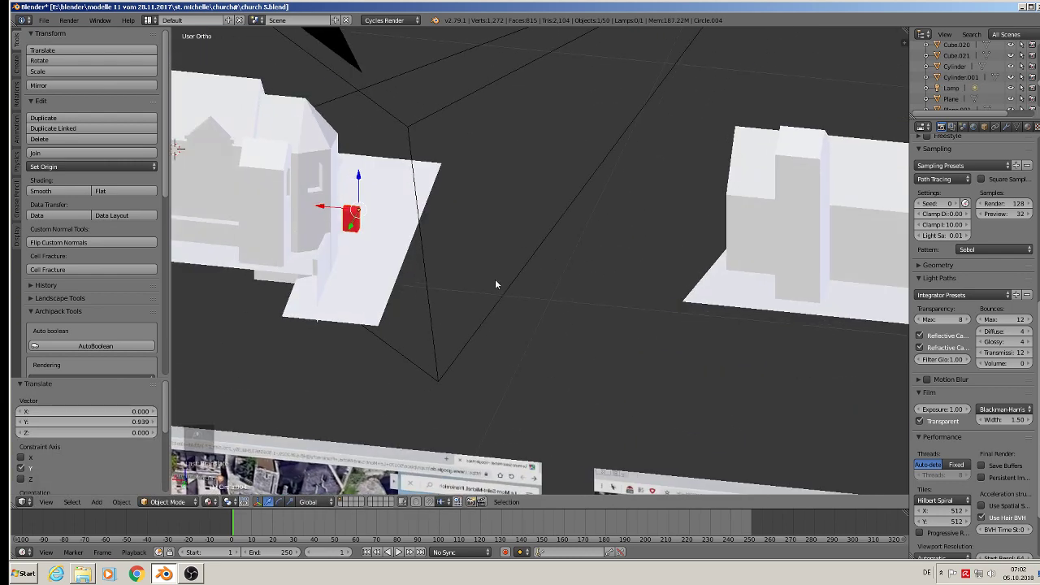
# Rotate the copied window block 90 degrees about Z and move it 0.195 along X to the gabled annex.
pyautogui.write('rz90')
pyautogui.press('Return')
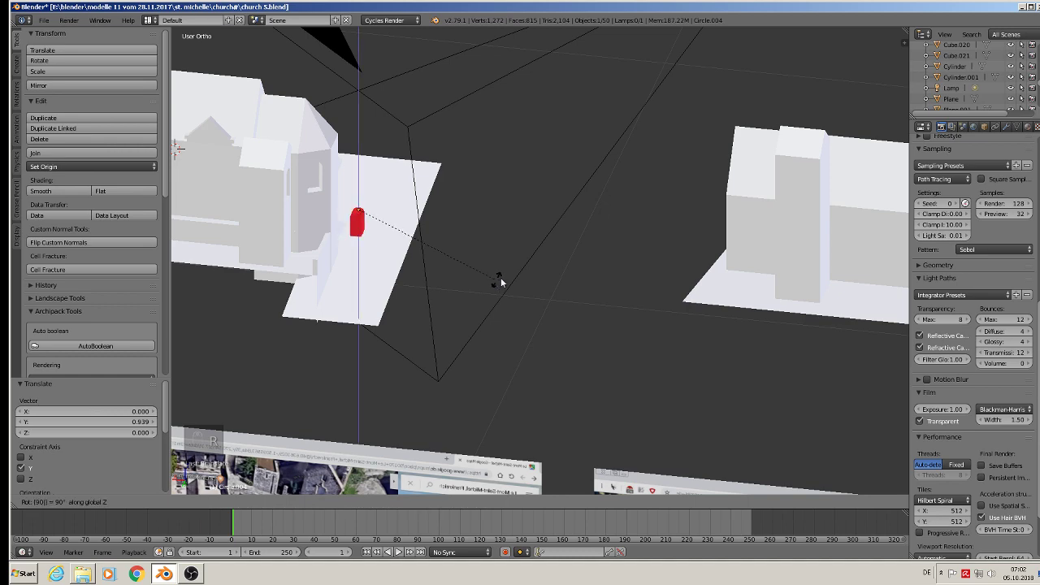
pyautogui.press('g')
pyautogui.press('x')
pyautogui.click(383, 297)
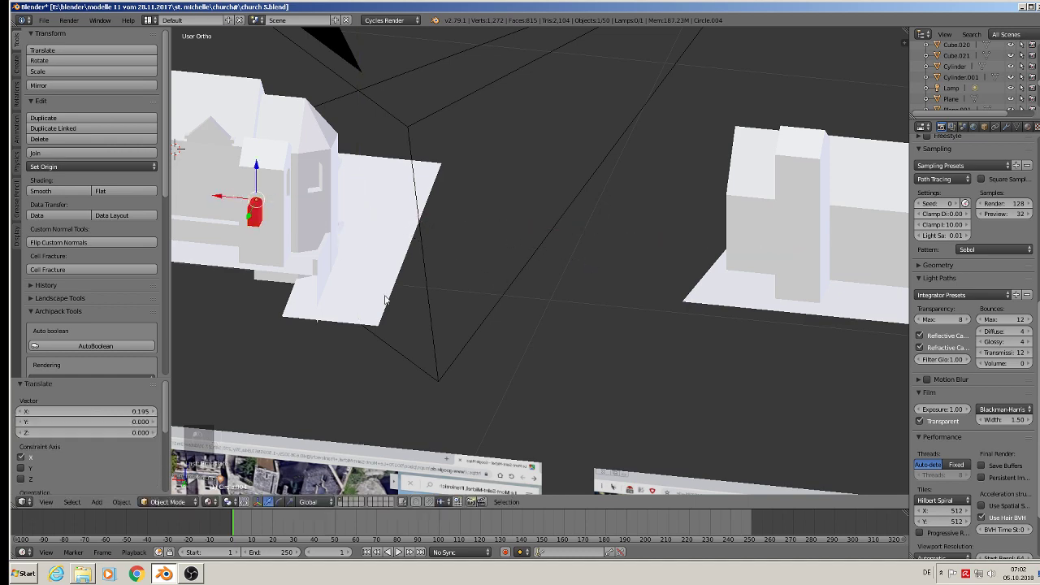
# Examine the church windows in the street-view reference image from the front view.
pyautogui.scroll(-4, 491, 360)
pyautogui.press('KP_1')
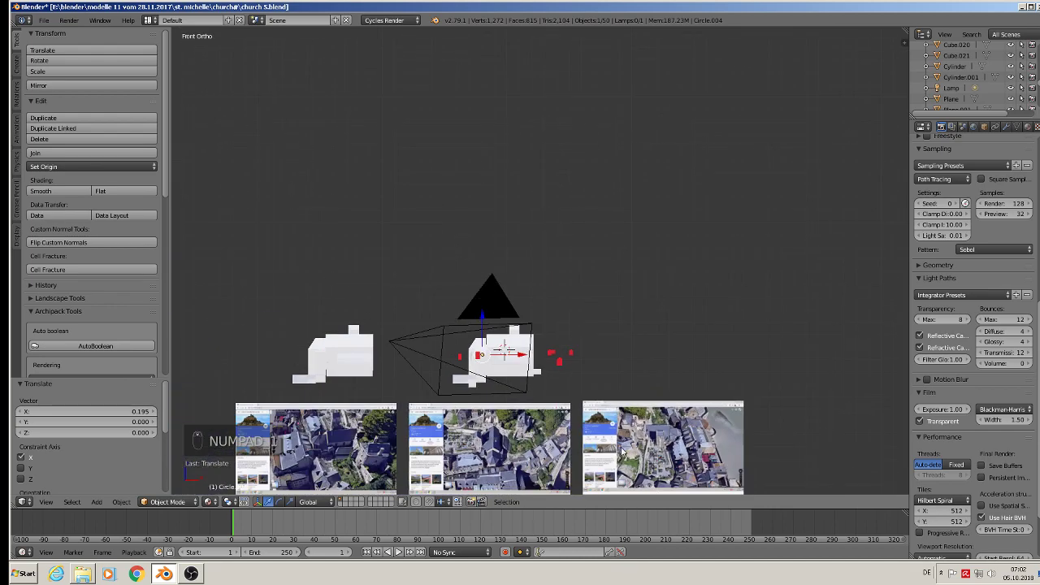
pyautogui.keyDown('shift'); pyautogui.moveTo(602, 492); pyautogui.dragTo(599, 139, button='middle'); pyautogui.keyUp('shift')
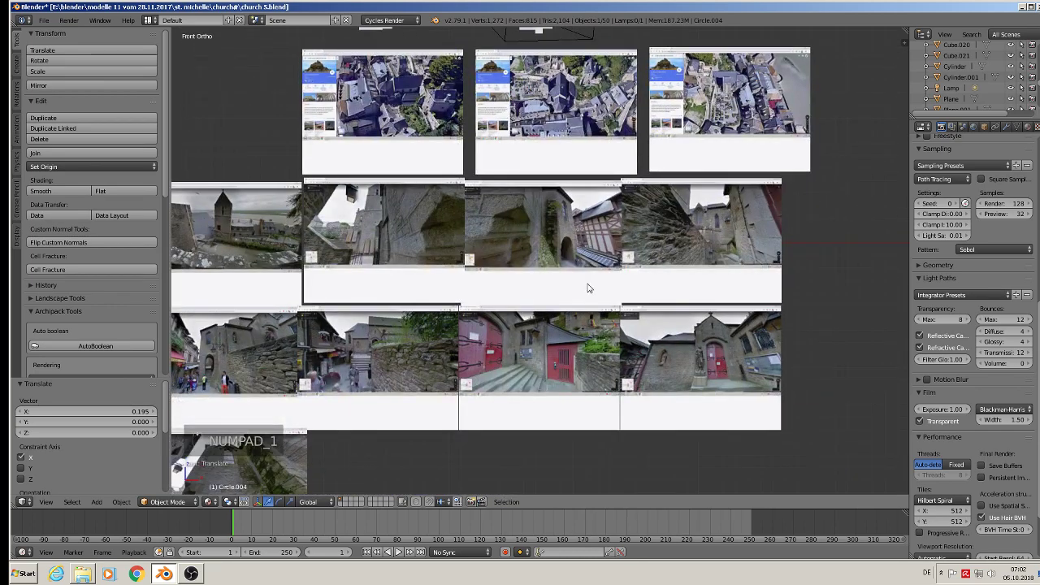
pyautogui.scroll(8, 730, 238)
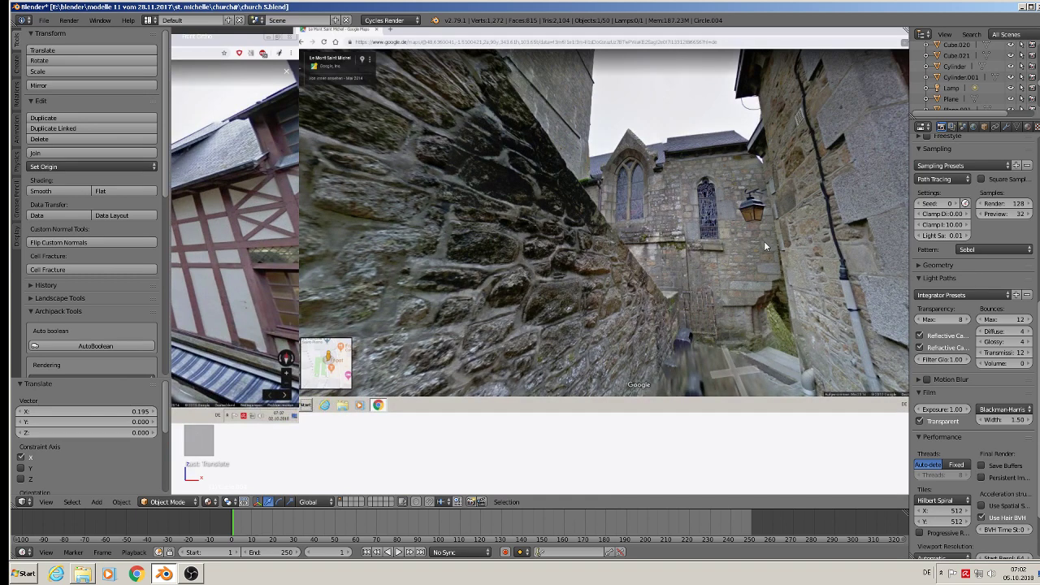
pyautogui.scroll(-10, 705, 191)
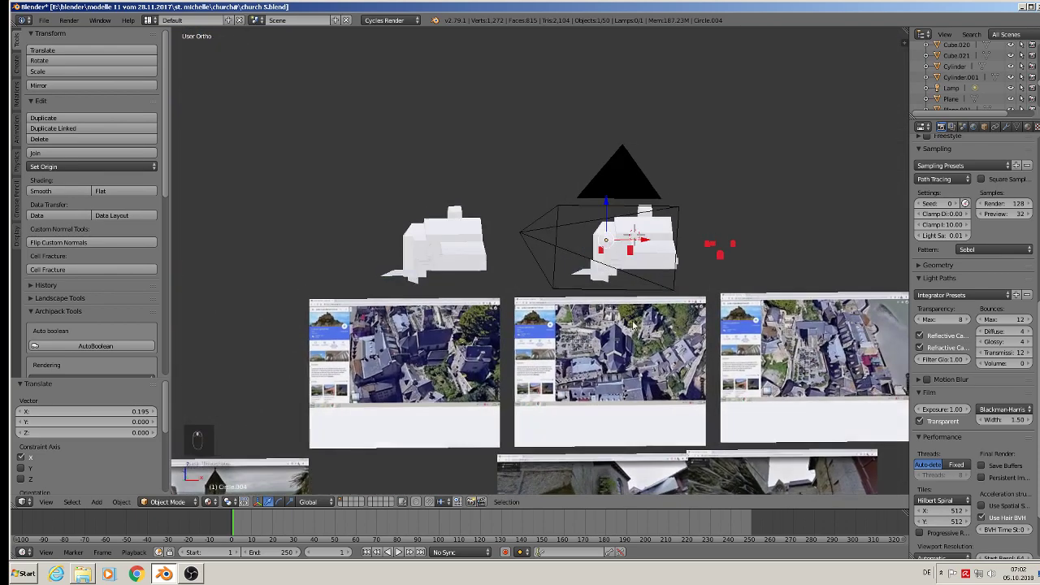
# Scale the red window block up to about 1.37, adjust its height and shift it -0.006 along X at the annex.
pyautogui.moveTo(634, 326); pyautogui.dragTo(837, 348, button='middle')
pyautogui.scroll(6, 551, 212)
pyautogui.scroll(1, 546, 217)
pyautogui.moveTo(512, 236); pyautogui.dragTo(550, 221, button='middle')
pyautogui.press('s')
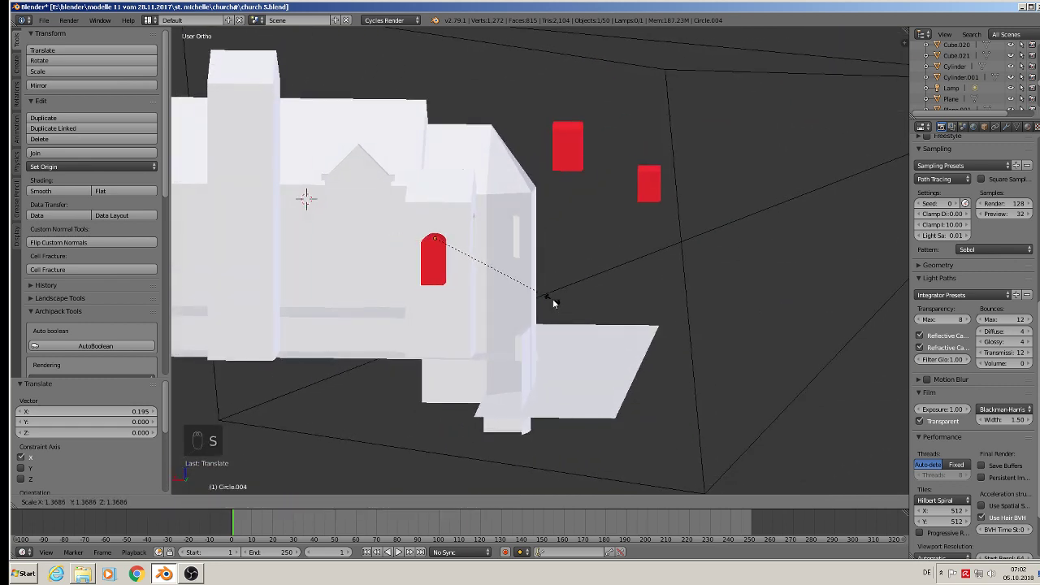
pyautogui.click(553, 301)
pyautogui.scroll(-1, 548, 298)
pyautogui.moveTo(454, 215); pyautogui.dragTo(461, 197)
pyautogui.moveTo(454, 235); pyautogui.dragTo(471, 272)
pyautogui.moveTo(471, 272); pyautogui.dragTo(512, 321, button='middle')
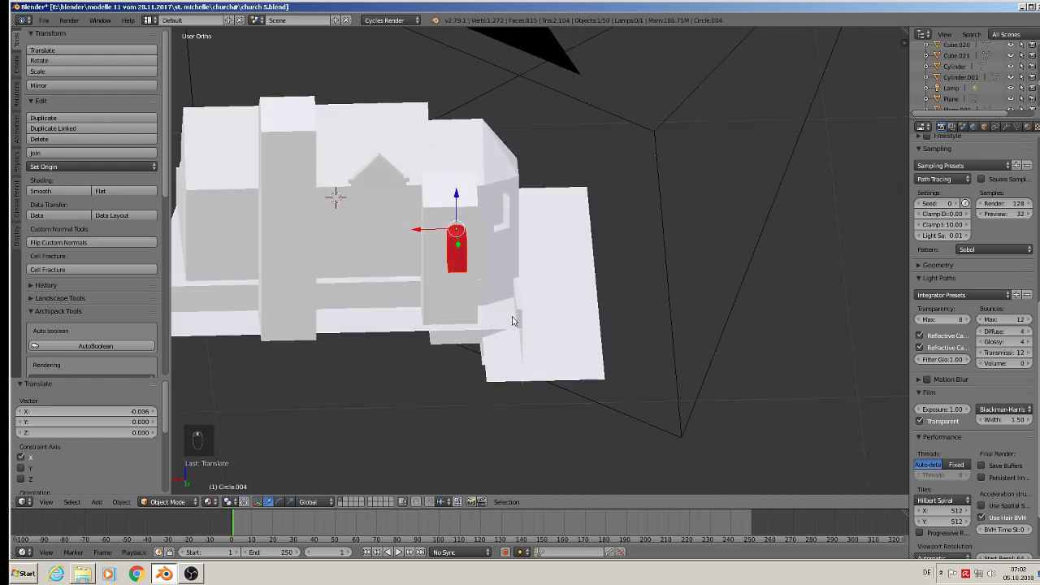
# Shift the red window block along X and adjust its depth along Y in the annex's side wall.
pyautogui.moveTo(447, 228); pyautogui.dragTo(435, 233)
pyautogui.moveTo(435, 233); pyautogui.dragTo(479, 231, button='middle')
pyautogui.moveTo(463, 246); pyautogui.dragTo(434, 232)
pyautogui.moveTo(435, 233); pyautogui.dragTo(426, 228, button='middle')
# Fine-tune the window block's position on the annex wall, moving it -0.005 along X and 0.012 along Z.
pyautogui.scroll(2, 425, 225)
pyautogui.moveTo(423, 187); pyautogui.dragTo(429, 198)
pyautogui.moveTo(393, 230); pyautogui.dragTo(400, 234)
pyautogui.moveTo(462, 311); pyautogui.dragTo(408, 313, button='middle')
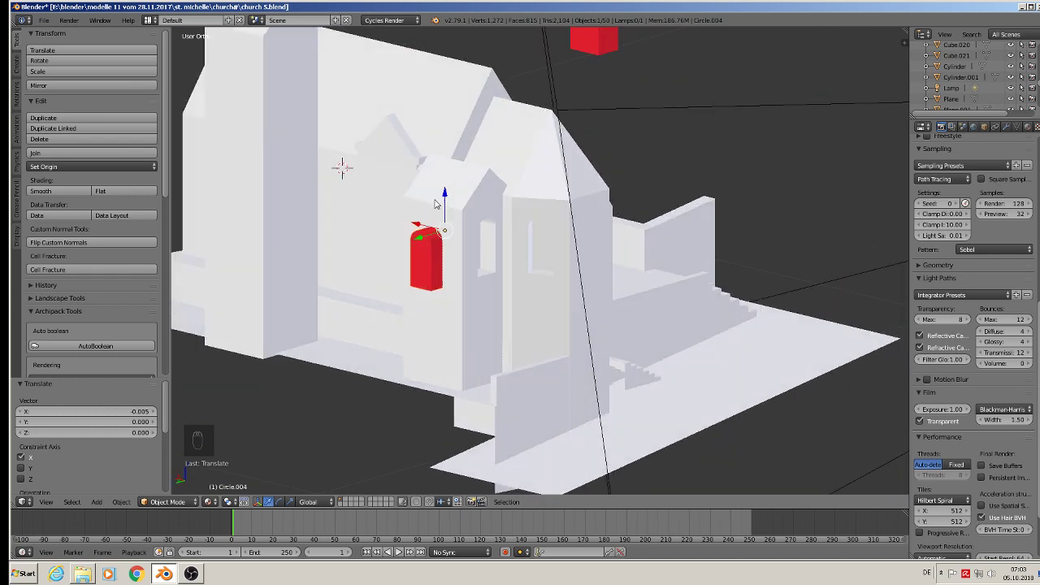
pyautogui.moveTo(434, 203); pyautogui.dragTo(442, 195)
pyautogui.moveTo(483, 232); pyautogui.dragTo(469, 282, button='middle')
pyautogui.scroll(2, 432, 246)
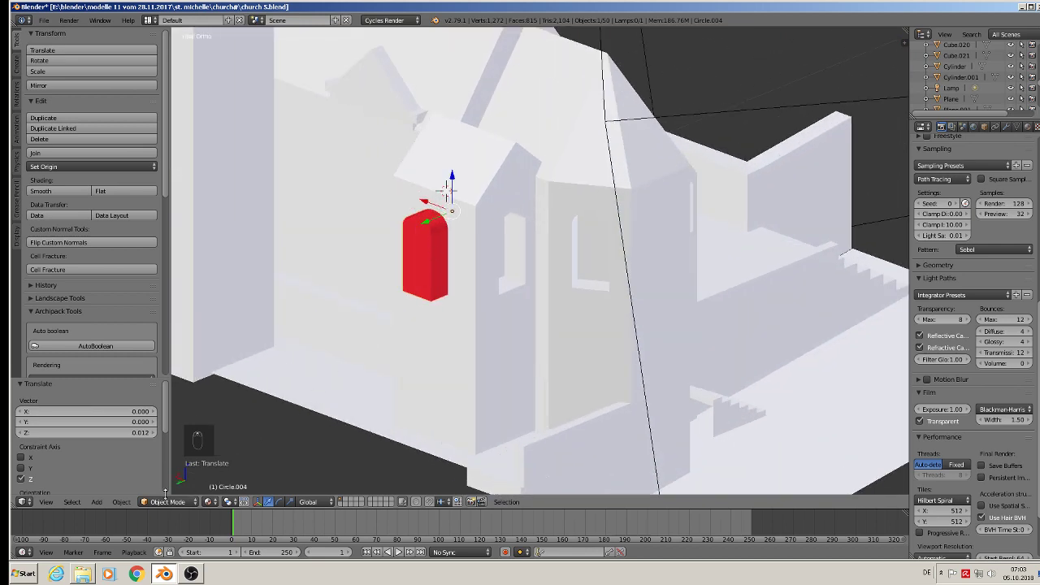
# Apply rotation and scale to the red window block and to the gabled annex.
pyautogui.click(118, 502)
pyautogui.moveTo(153, 420)
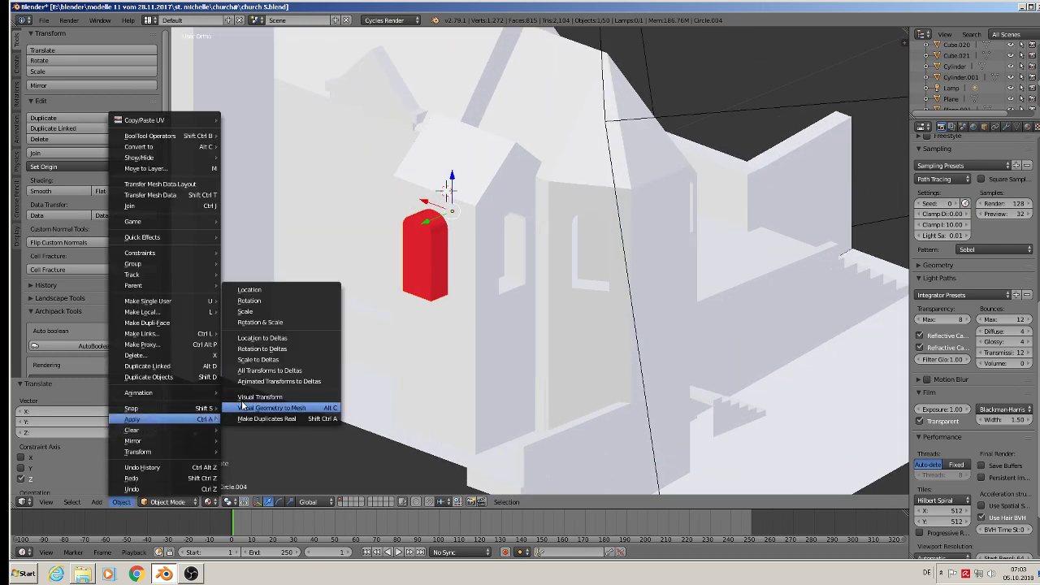
pyautogui.click(291, 323)
pyautogui.rightClick(436, 330)
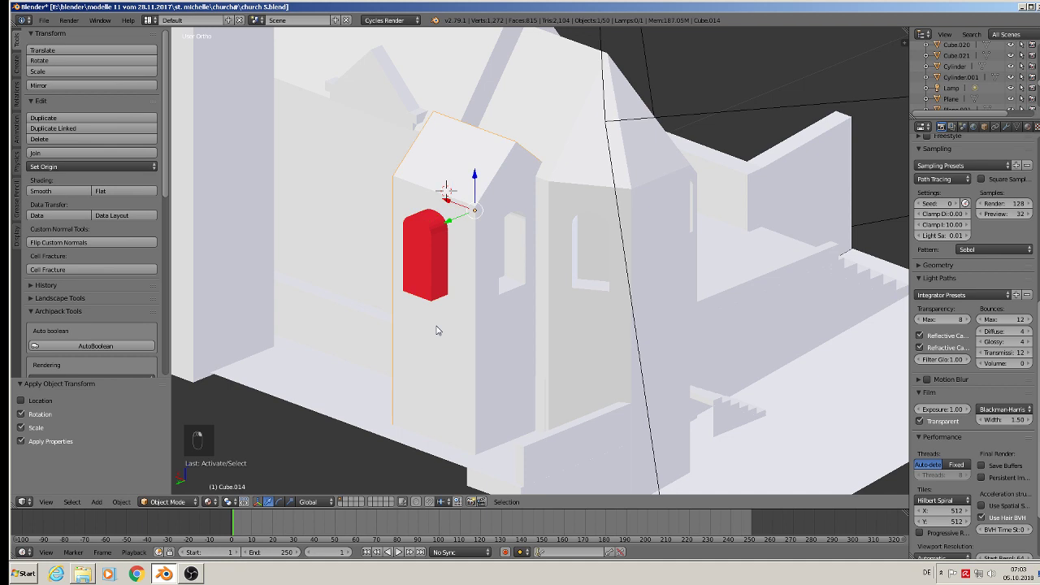
pyautogui.click(120, 502)
pyautogui.moveTo(143, 419)
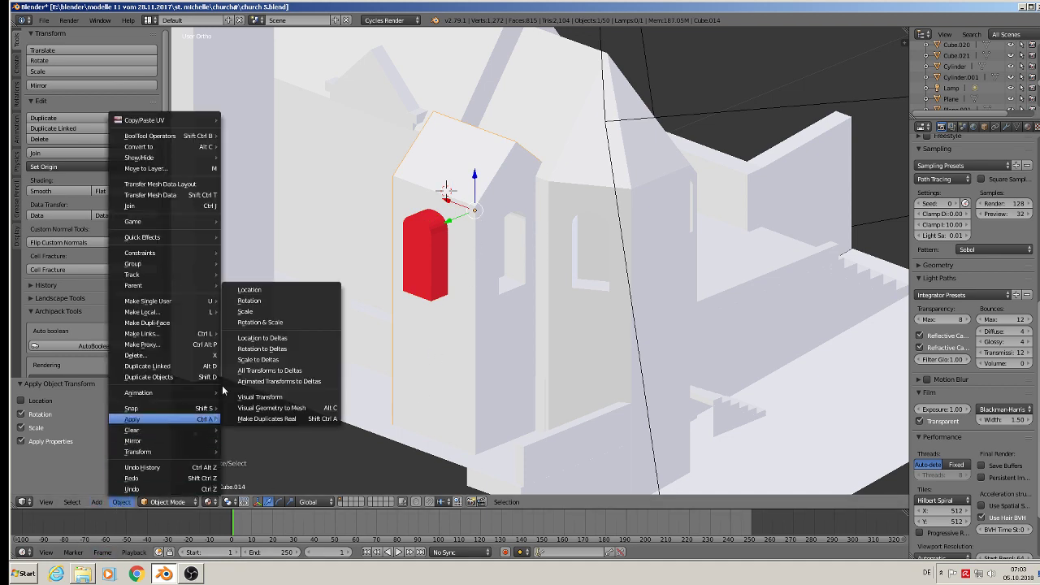
pyautogui.click(293, 322)
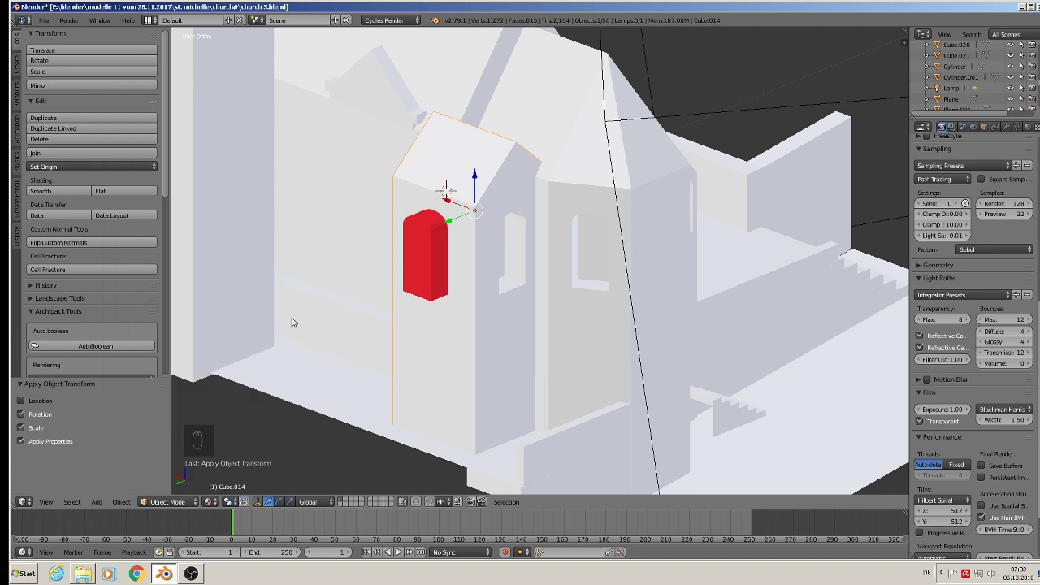
# Add a Boolean modifier to the gabled annex with the red window block Circle.004 as its object.
pyautogui.rightClick(430, 257)
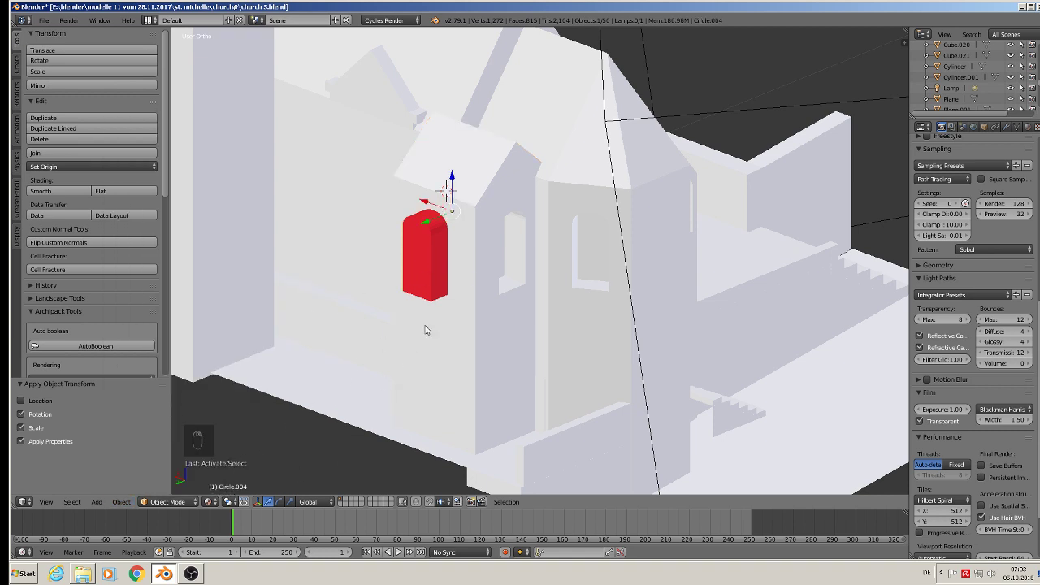
pyautogui.rightClick(482, 183)
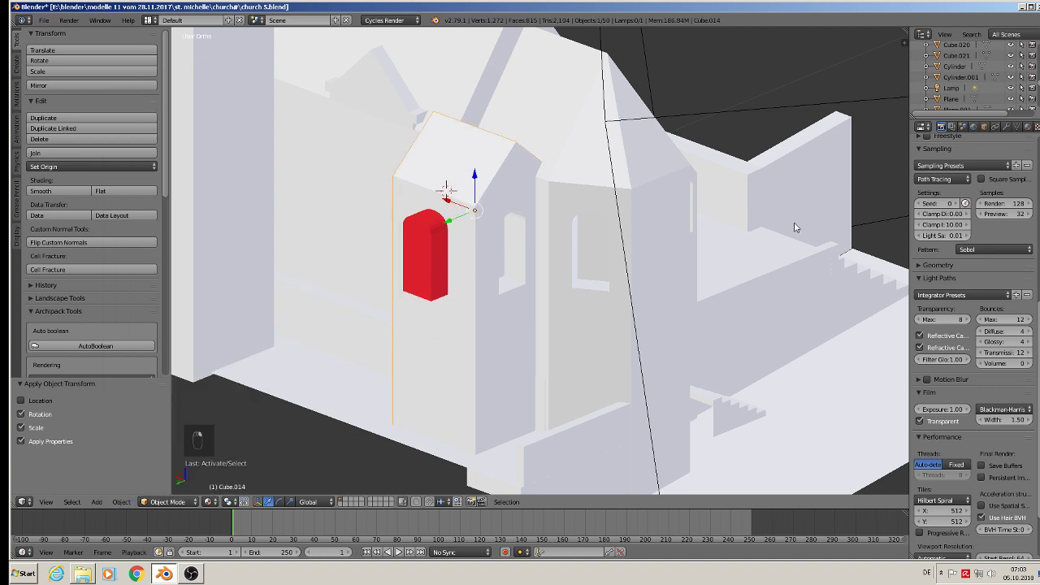
pyautogui.click(1007, 127)
pyautogui.click(925, 165)
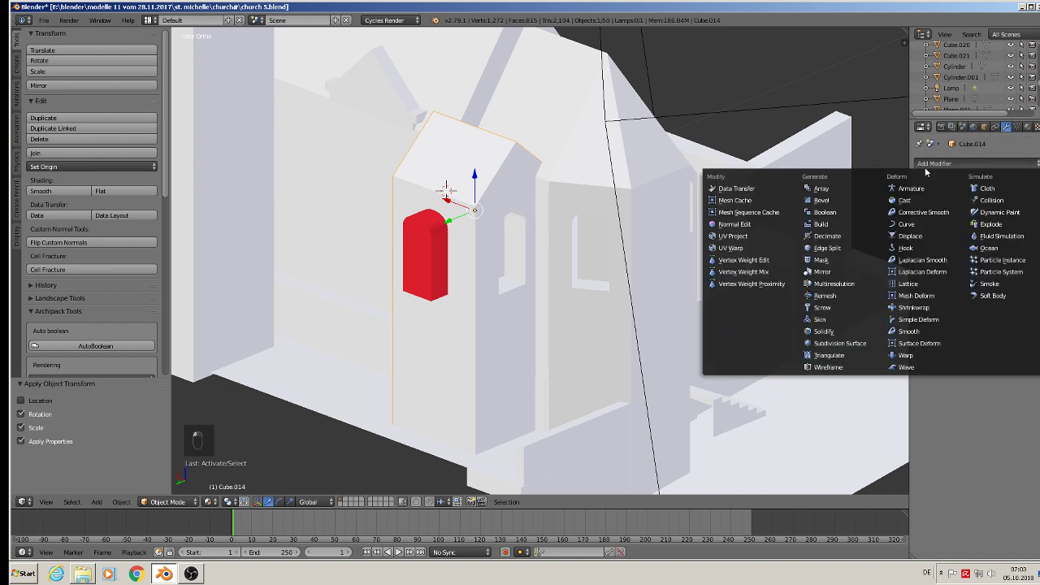
pyautogui.click(837, 212)
pyautogui.click(1007, 248)
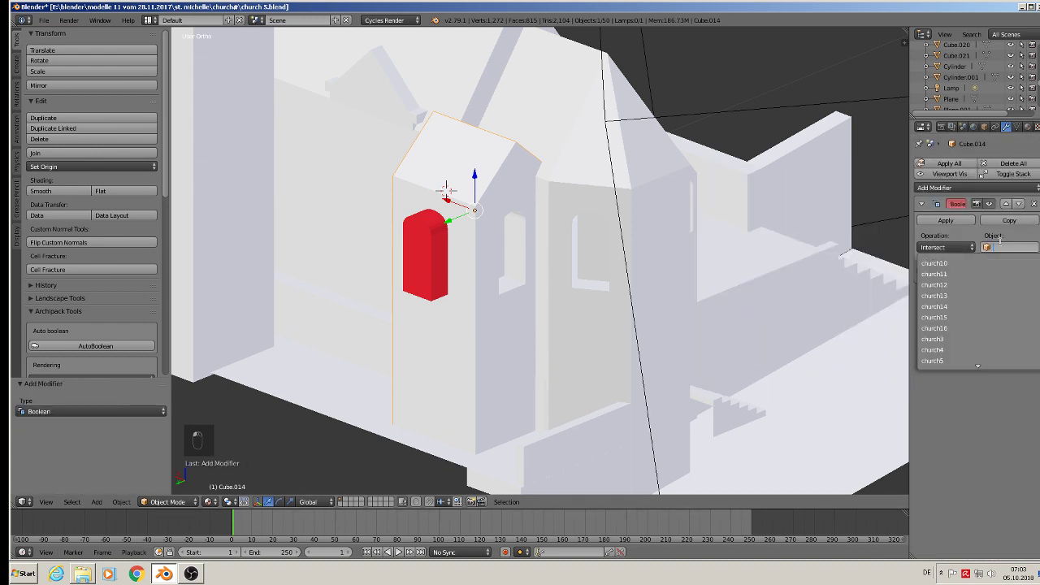
pyautogui.write('ci')
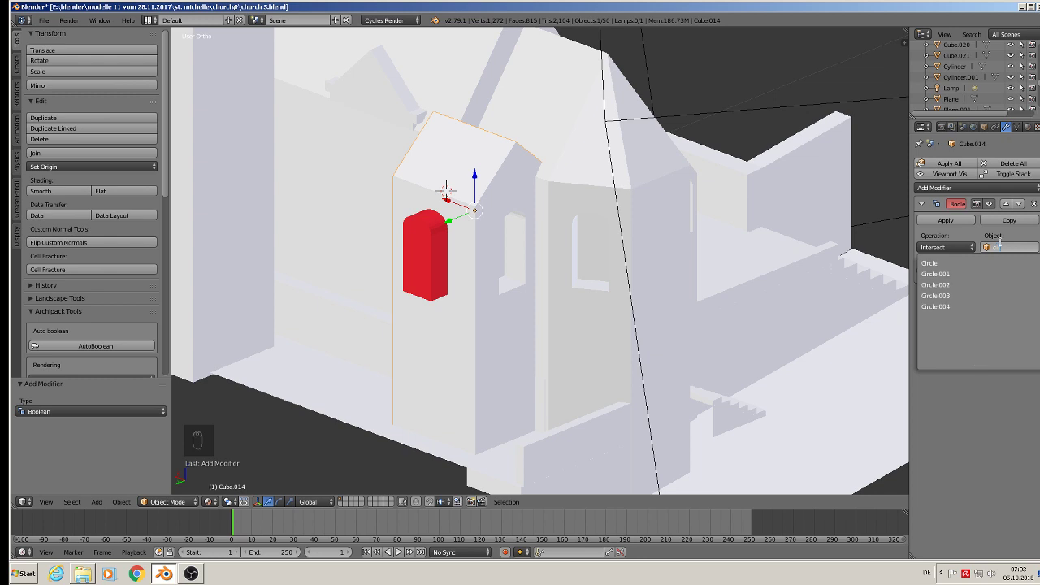
pyautogui.click(936, 307)
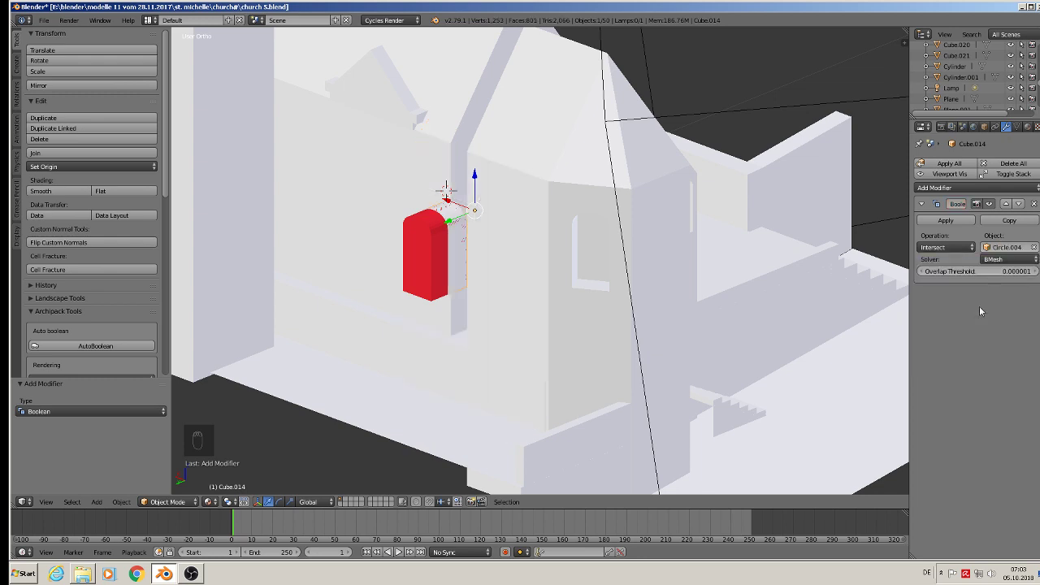
# Set the annex's Boolean operation to Difference and apply the modifier.
pyautogui.click(946, 247)
pyautogui.click(936, 211)
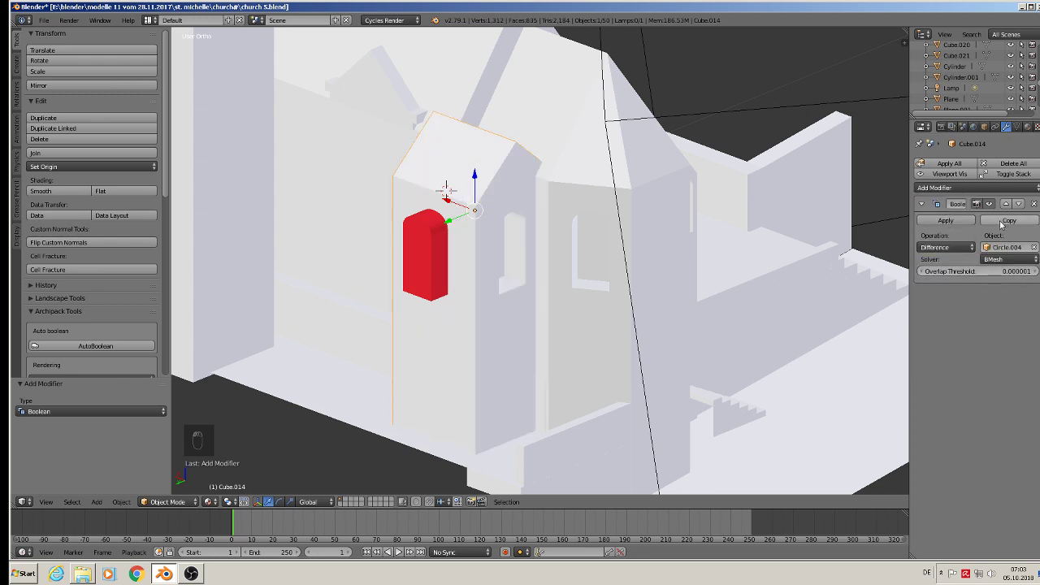
pyautogui.click(947, 221)
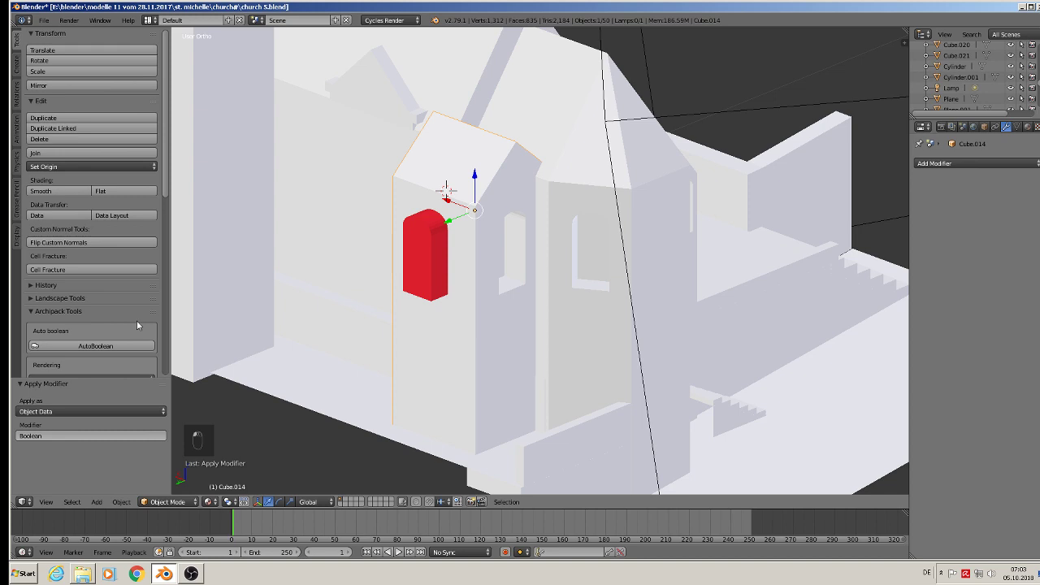
# Move the red window block -0.152 along X out of the annex wall and save the file.
pyautogui.rightClick(435, 263)
pyautogui.moveTo(434, 262); pyautogui.dragTo(417, 221, button='middle')
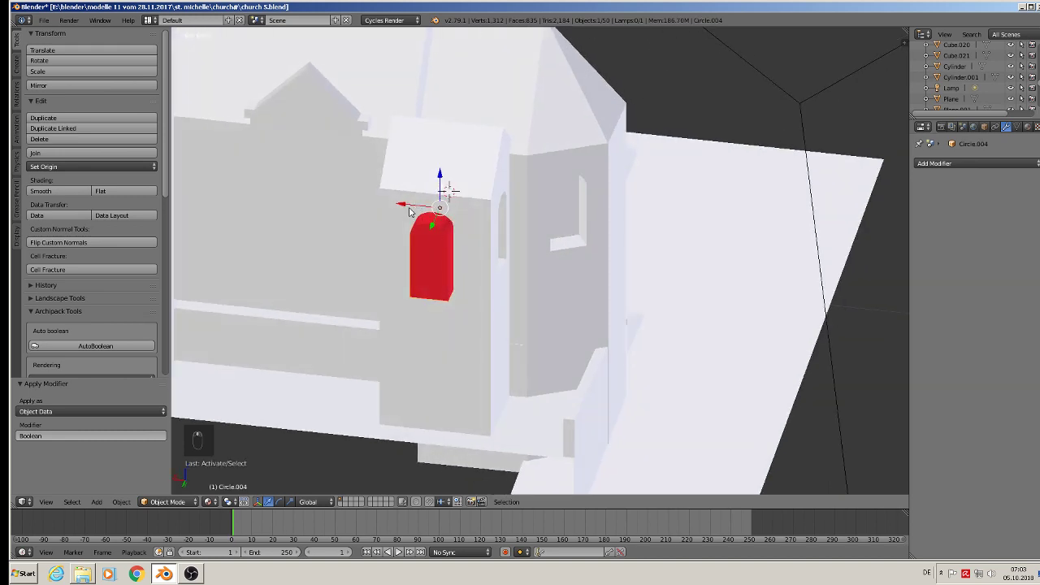
pyautogui.moveTo(404, 205); pyautogui.dragTo(607, 235)
pyautogui.scroll(-2, 456, 293)
pyautogui.moveTo(449, 274); pyautogui.dragTo(391, 196, button='middle')
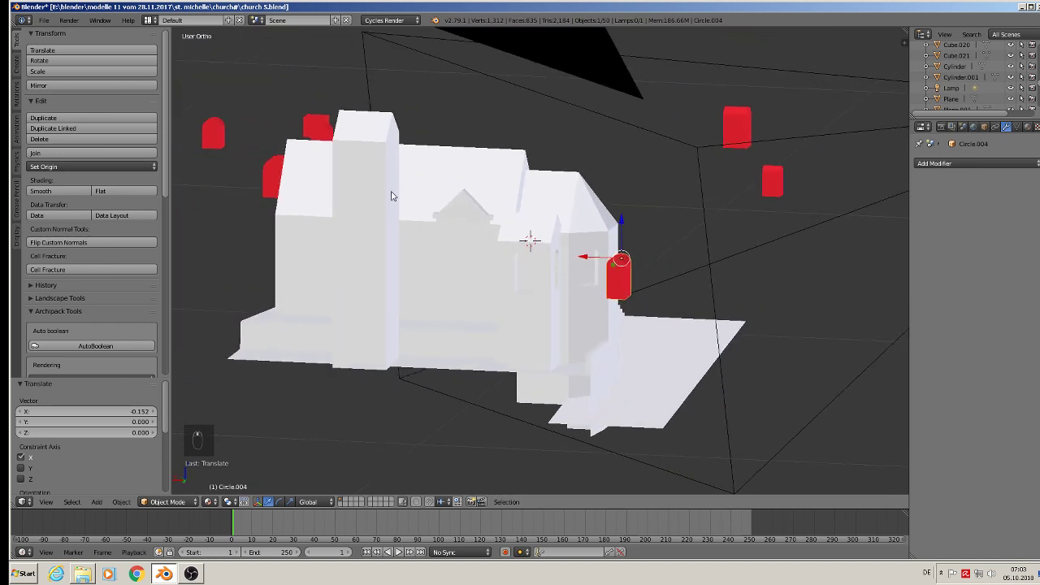
pyautogui.click(44, 20)
pyautogui.click(57, 104)
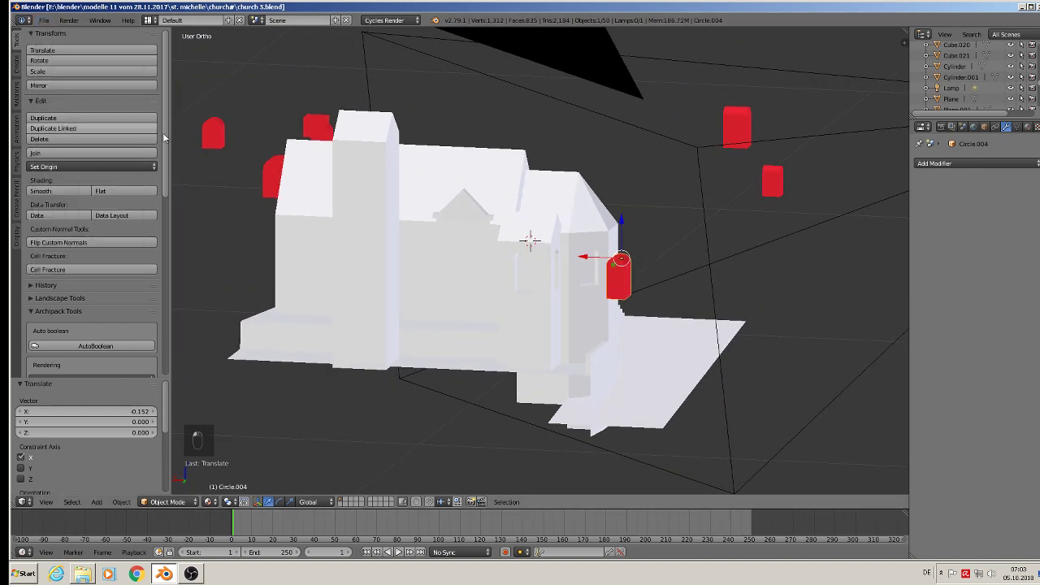
# Inspect the window openings in the annex and the apse from several sides.
pyautogui.scroll(2, 440, 207)
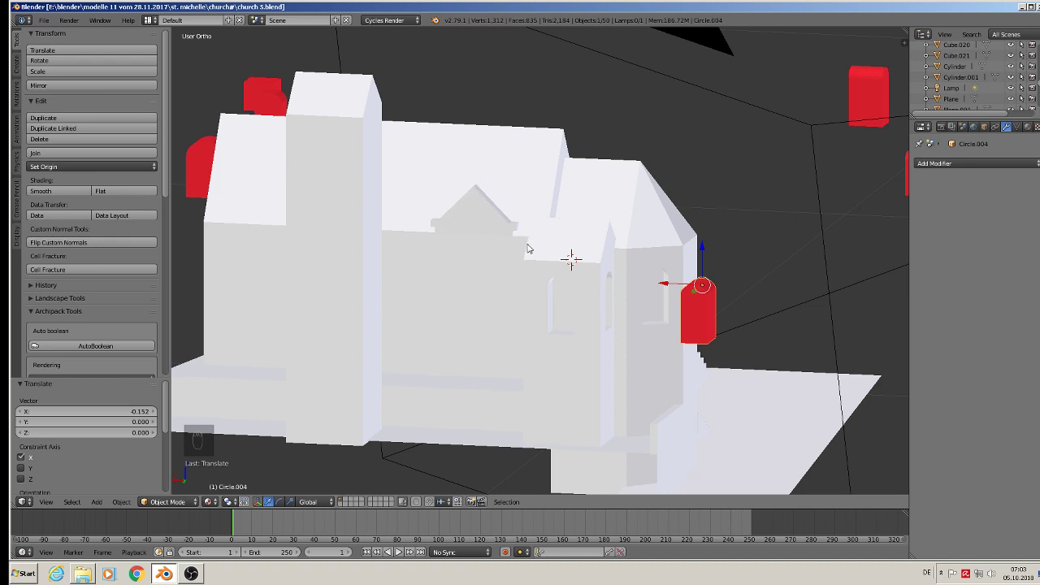
pyautogui.moveTo(514, 256); pyautogui.dragTo(493, 386, button='middle')
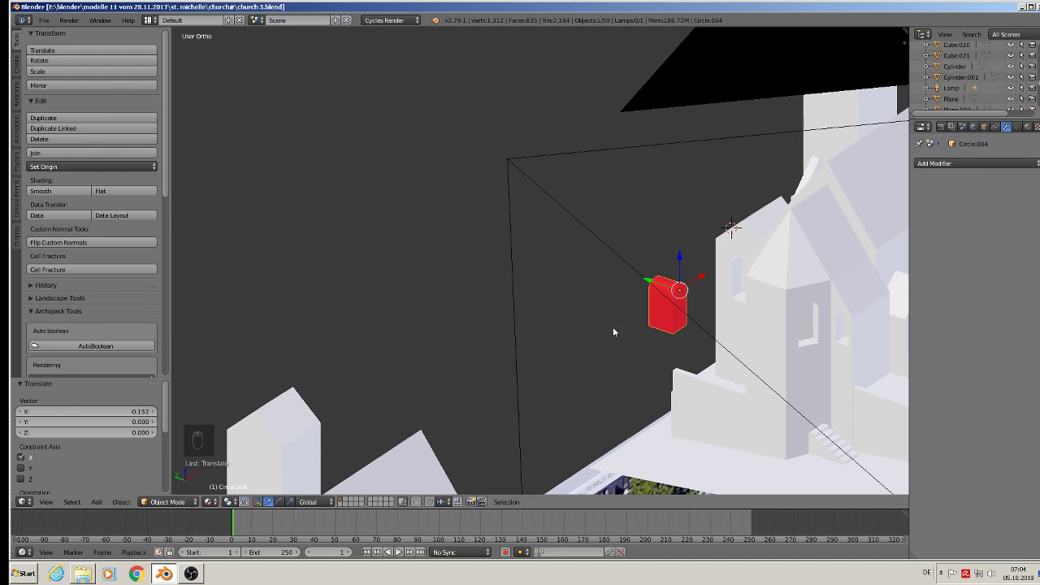
pyautogui.scroll(1, 807, 398)
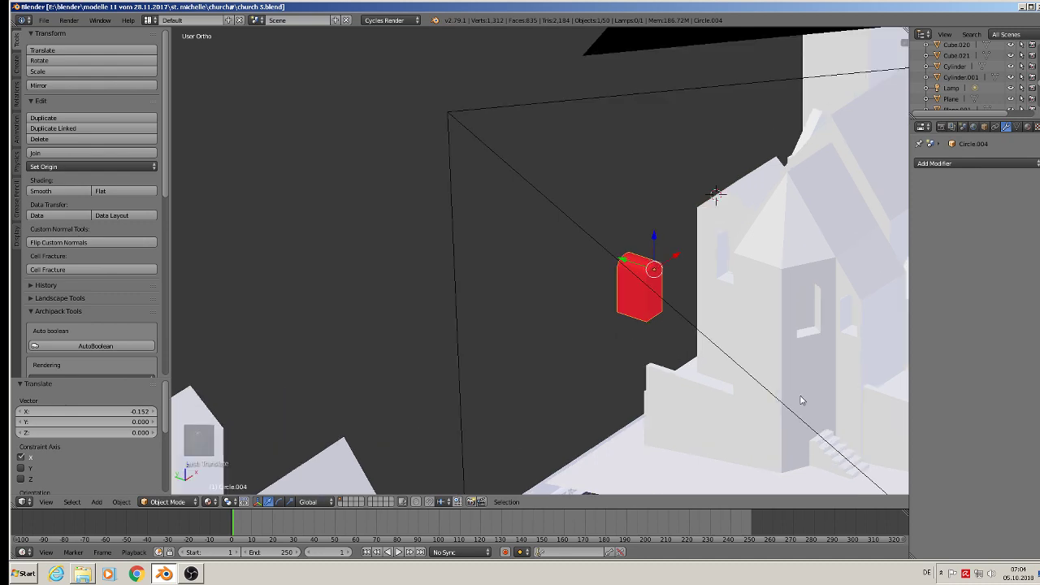
pyautogui.keyDown('shift'); pyautogui.moveTo(731, 365); pyautogui.dragTo(490, 166, button='middle'); pyautogui.keyUp('shift')
pyautogui.scroll(4, 514, 227)
pyautogui.moveTo(624, 238); pyautogui.dragTo(550, 167, button='middle')
pyautogui.scroll(-6, 426, 142)
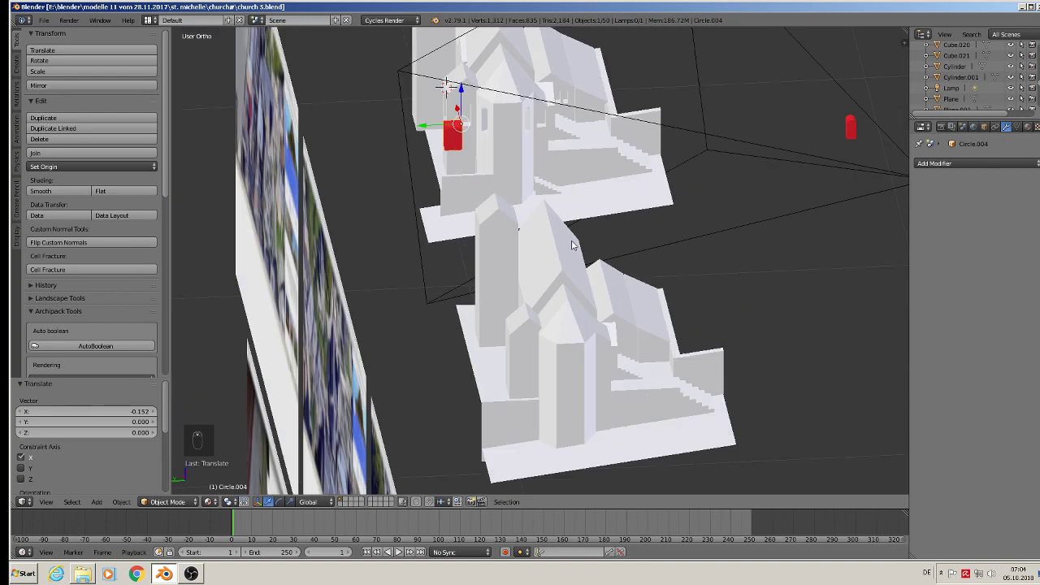
# In the front view, select all parts of the spare church copy without windows and move them to layer 2.
pyautogui.press('KP_1')
pyautogui.scroll(-2, 559, 284)
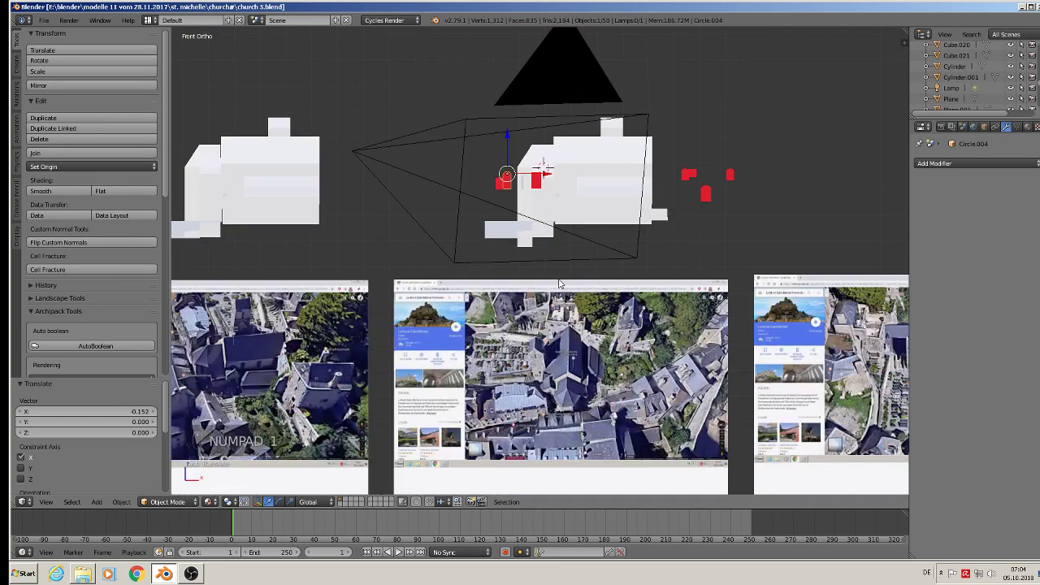
pyautogui.keyDown('shift'); pyautogui.moveTo(393, 271); pyautogui.dragTo(606, 245, button='middle'); pyautogui.keyUp('shift')
pyautogui.press('a')
pyautogui.press('a')
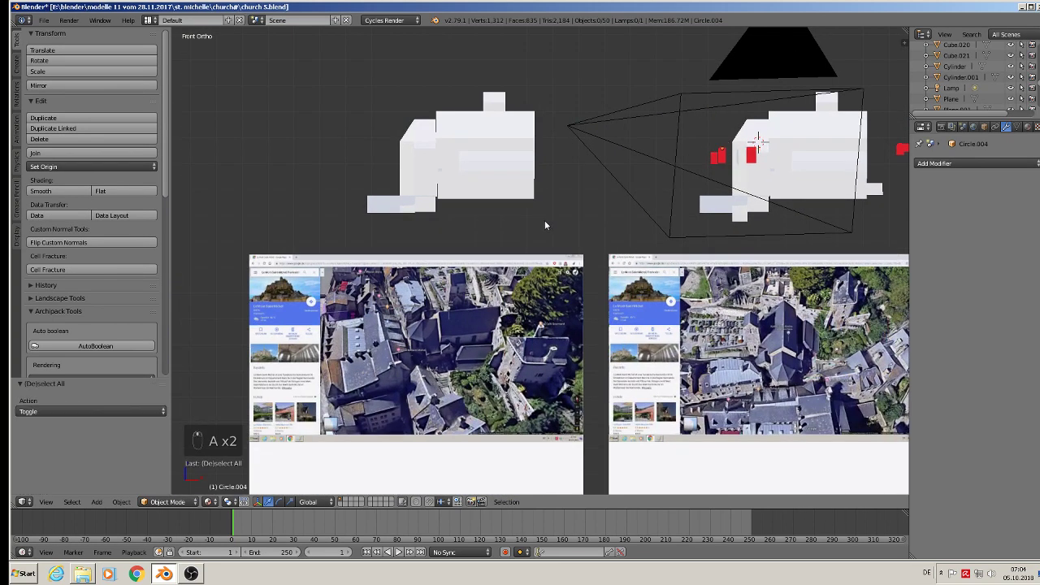
pyautogui.press('b')
pyautogui.moveTo(549, 232); pyautogui.dragTo(271, 79)
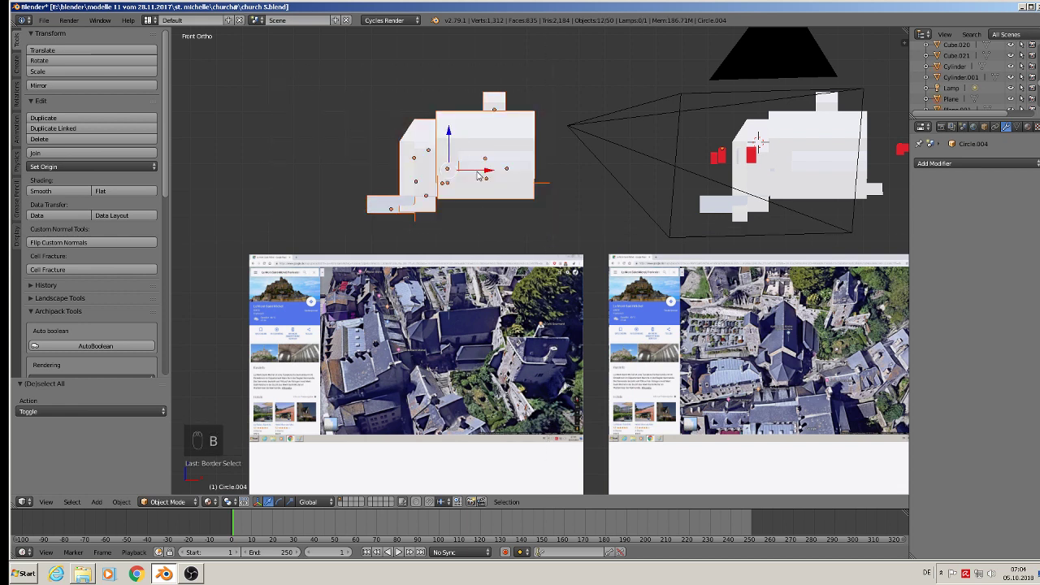
pyautogui.press('m')
pyautogui.click(572, 193)
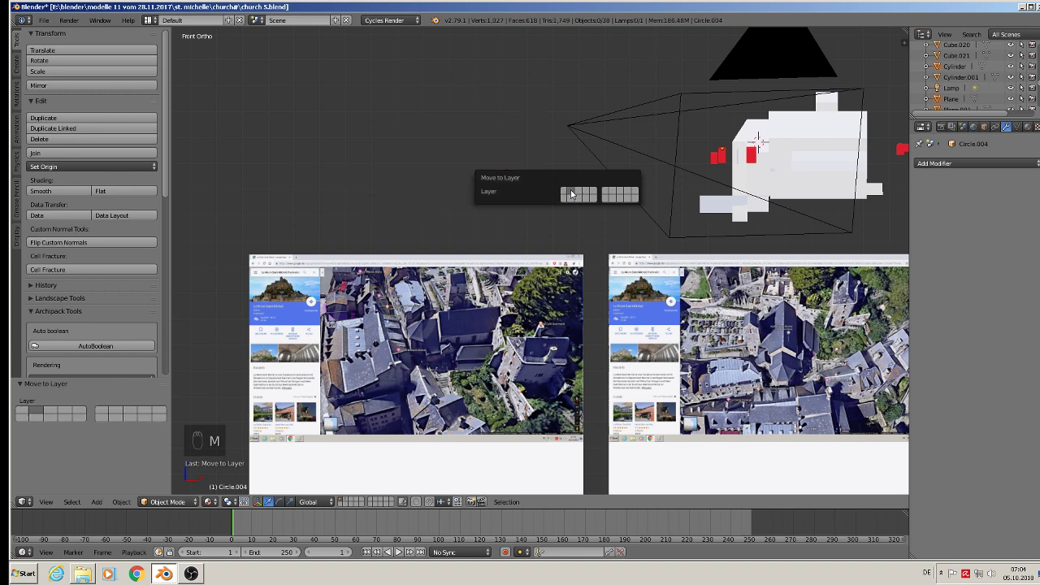
# Save the scene as a new version named church 6.blend.
pyautogui.scroll(1, 611, 203)
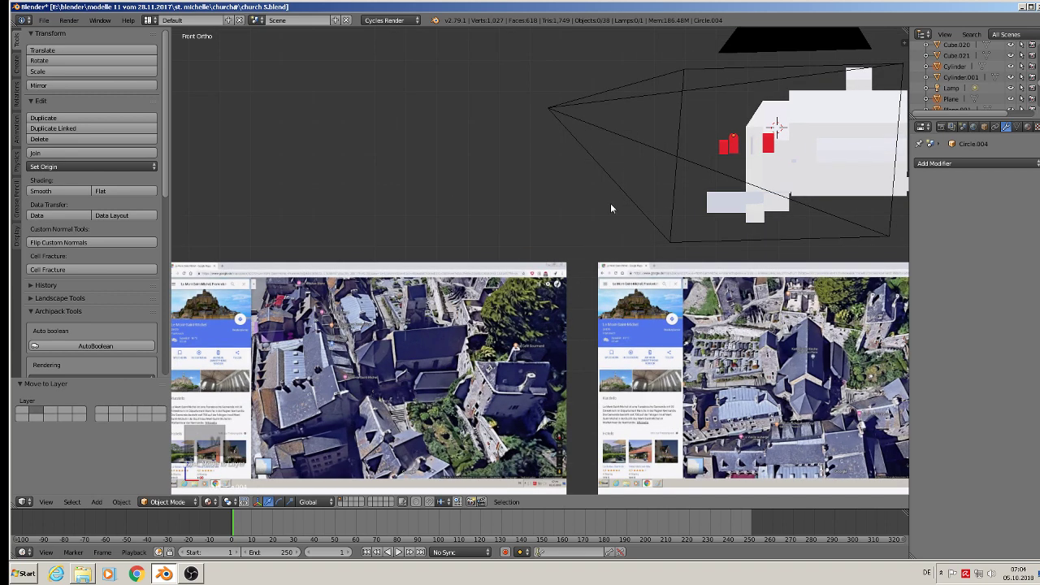
pyautogui.click(43, 20)
pyautogui.click(63, 114)
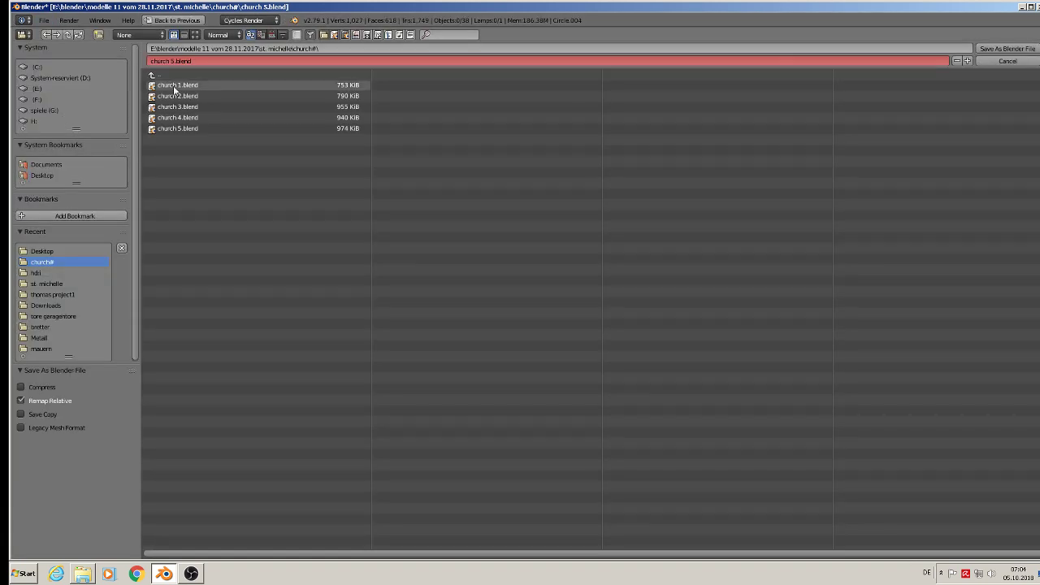
pyautogui.click(175, 62)
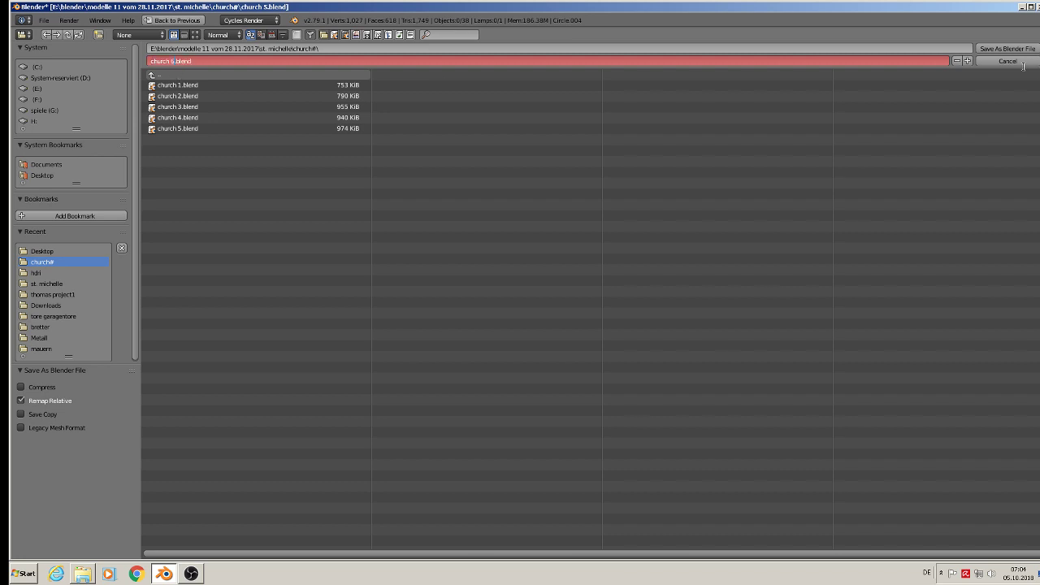
pyautogui.click(1008, 49)
# Examine the street-view reference images for the arched passage and steps beneath the church's apse.
pyautogui.scroll(3, 536, 145)
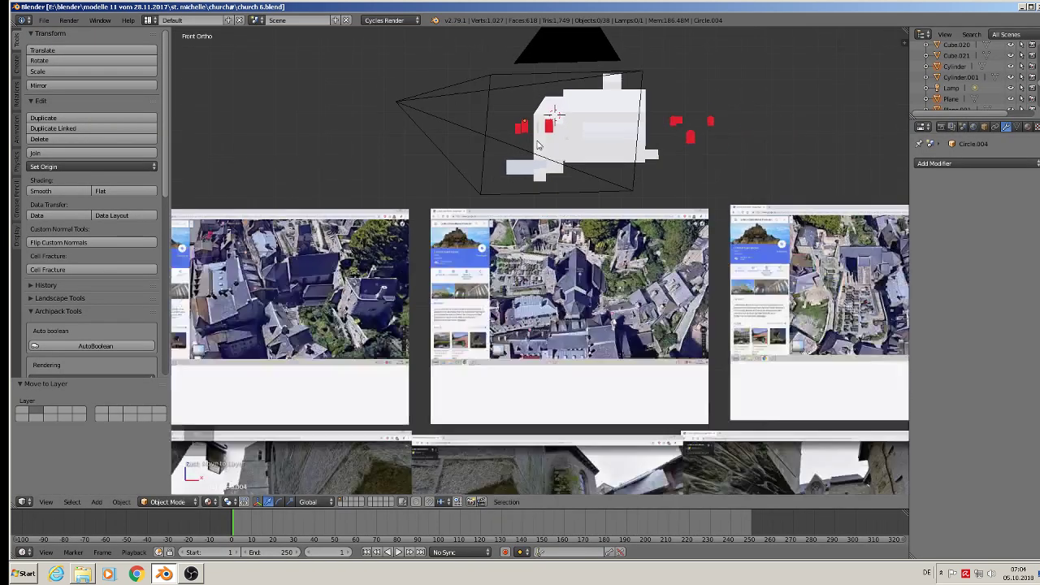
pyautogui.moveTo(536, 145); pyautogui.dragTo(561, 154, button='middle')
pyautogui.scroll(-4, 619, 392)
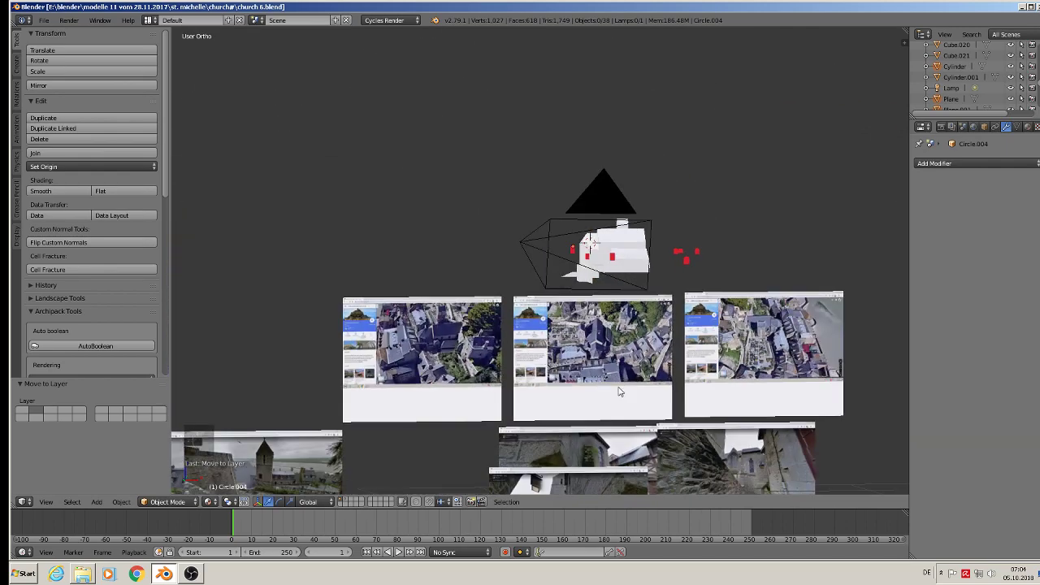
pyautogui.press('KP_1')
pyautogui.scroll(4, 660, 427)
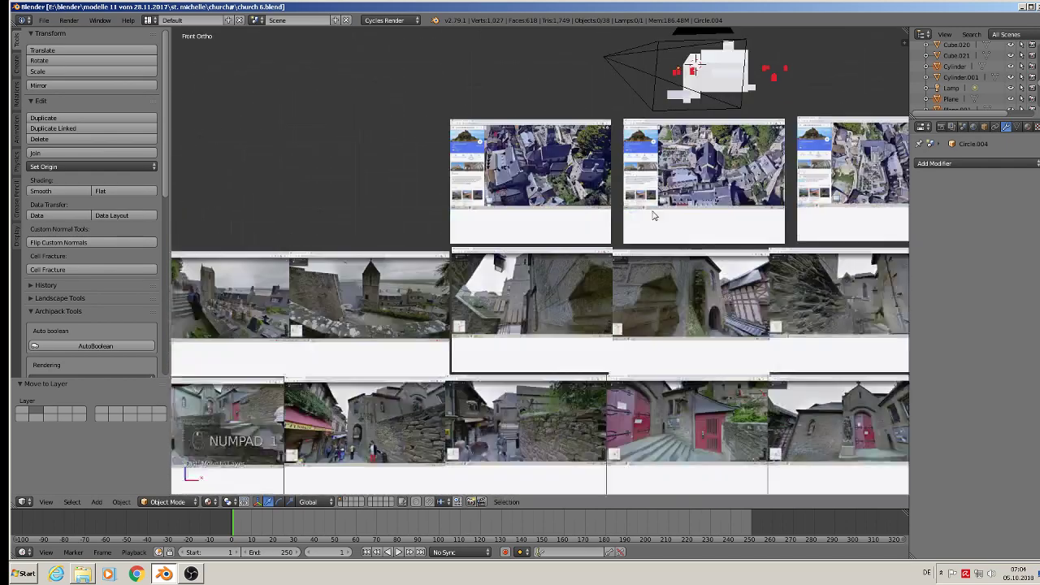
pyautogui.scroll(6, 676, 229)
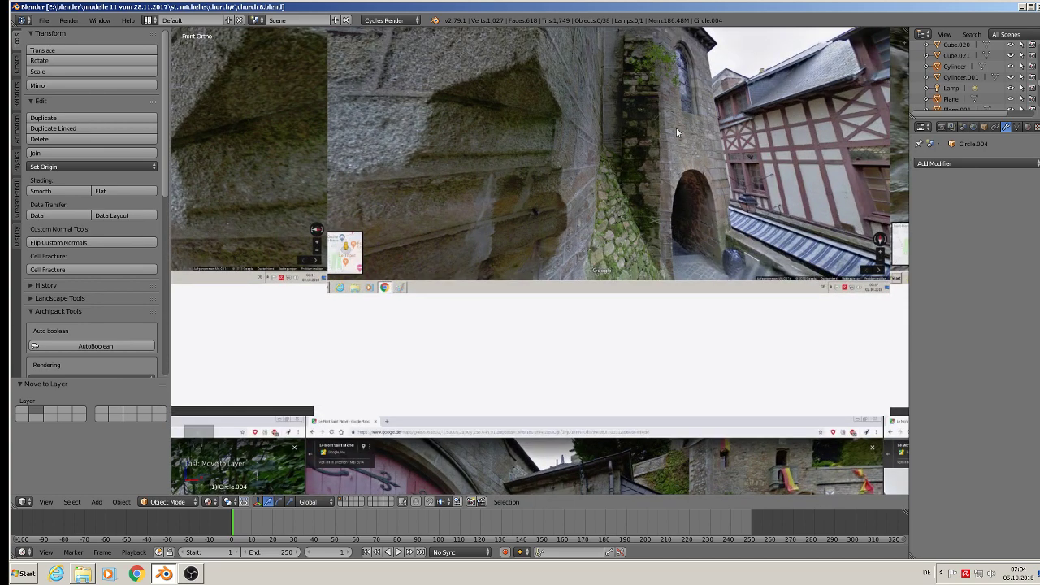
pyautogui.scroll(-8, 642, 187)
pyautogui.scroll(7, 520, 284)
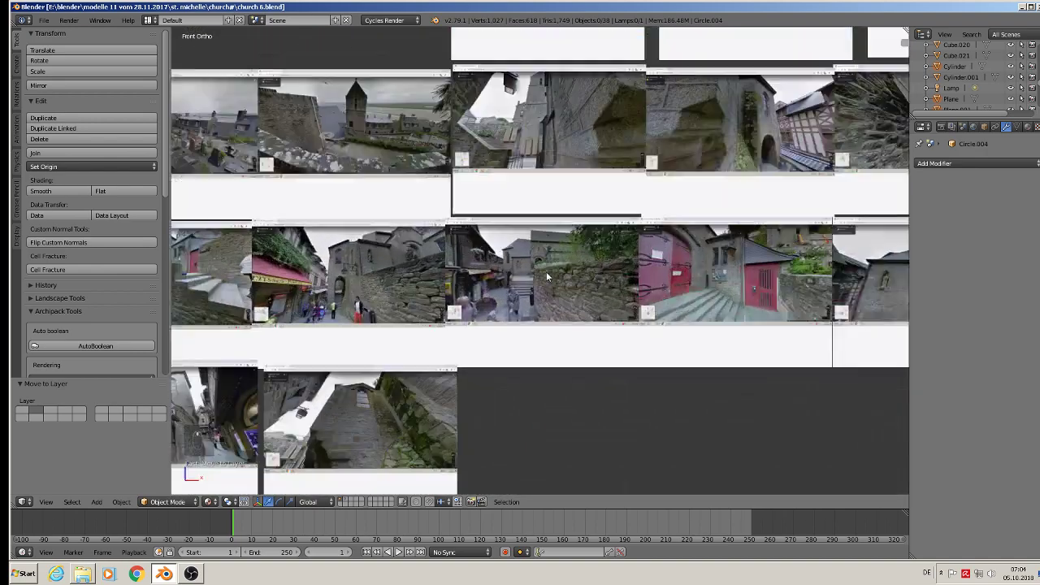
pyautogui.scroll(3, 488, 291)
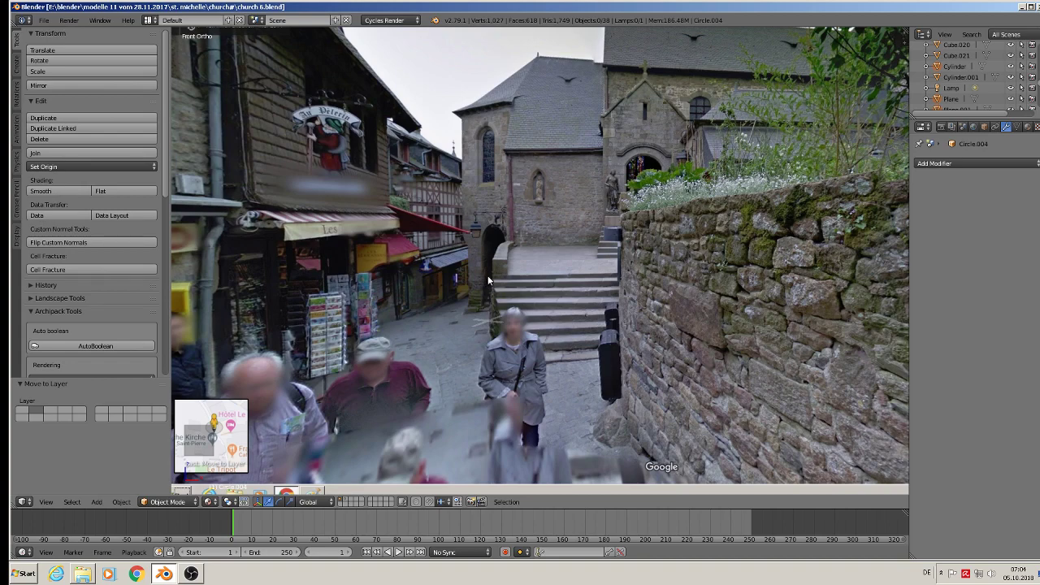
pyautogui.scroll(-5, 489, 281)
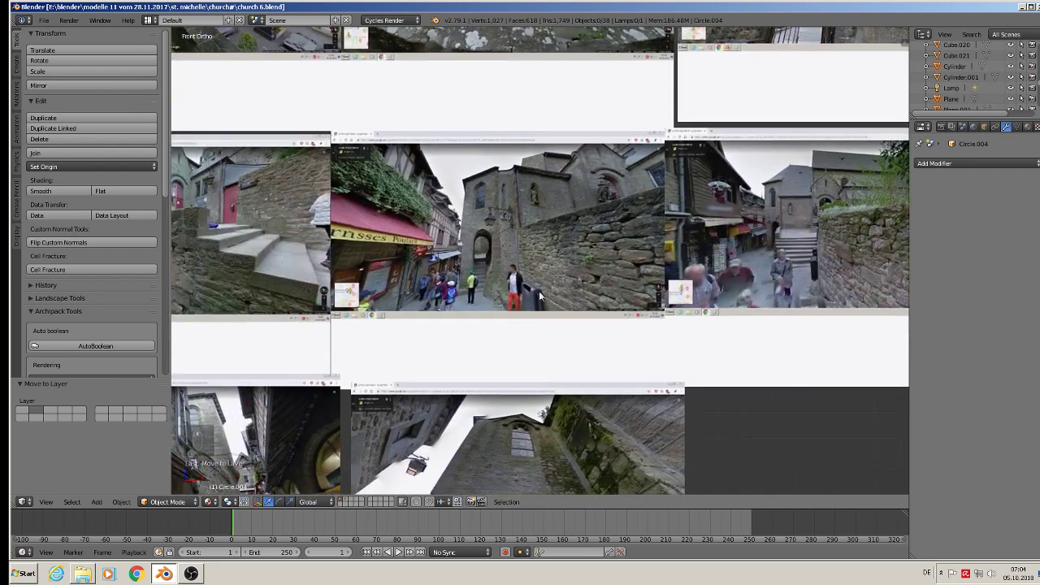
pyautogui.scroll(6, 448, 256)
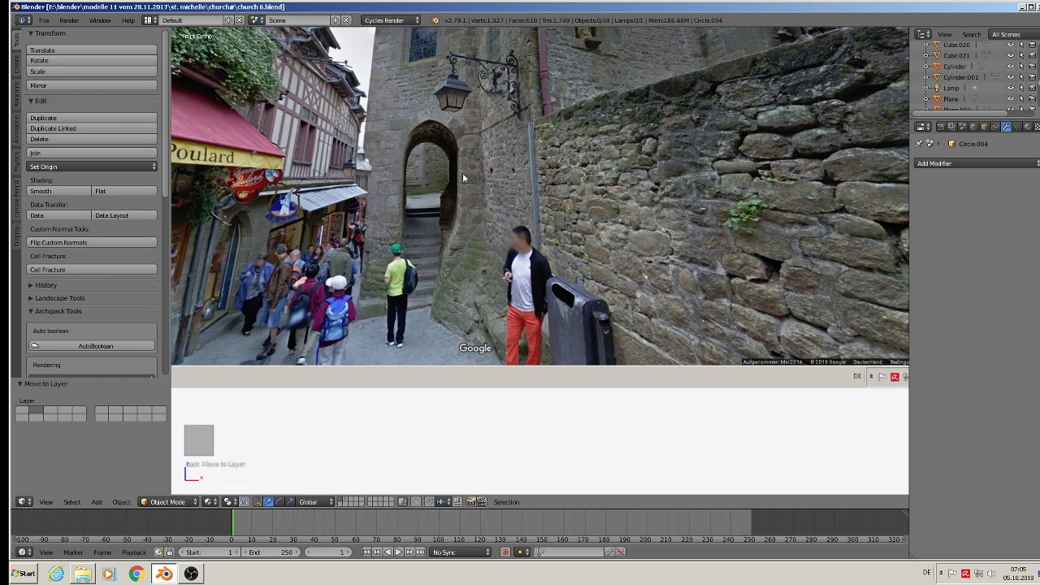
pyautogui.scroll(-5, 474, 273)
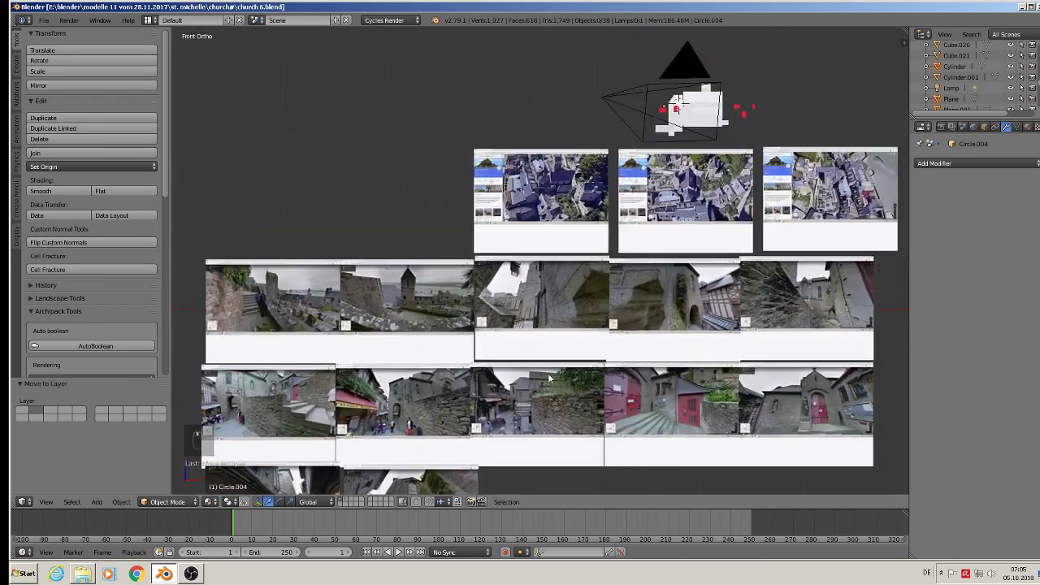
# Duplicate the red window block beside the apse and move the copy -0.320 along Y.
pyautogui.keyDown('shift'); pyautogui.moveTo(585, 340); pyautogui.dragTo(572, 460, button='middle'); pyautogui.keyUp('shift')
pyautogui.scroll(7, 727, 297)
pyautogui.moveTo(540, 157); pyautogui.dragTo(612, 201, button='middle')
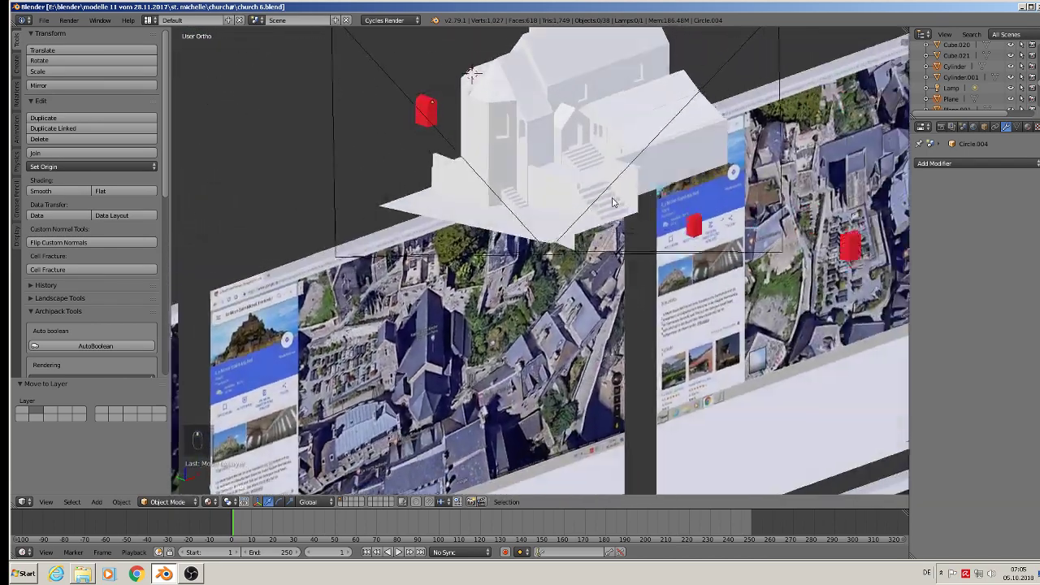
pyautogui.scroll(3, 606, 199)
pyautogui.scroll(-2, 512, 150)
pyautogui.keyDown('shift'); pyautogui.moveTo(453, 134); pyautogui.dragTo(503, 235, button='middle'); pyautogui.keyUp('shift')
pyautogui.scroll(3, 501, 224)
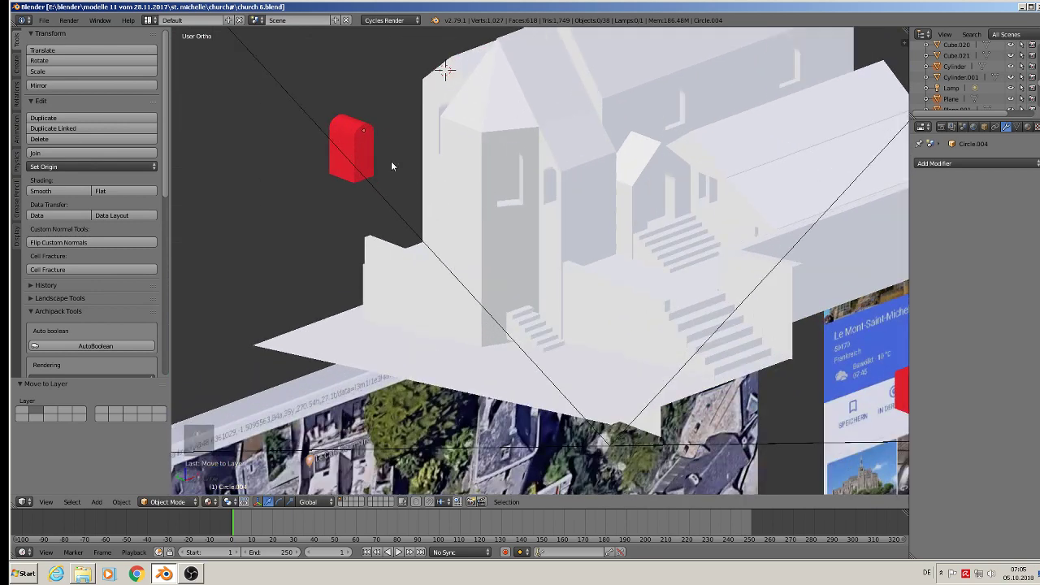
pyautogui.rightClick(360, 139)
pyautogui.hotkey('shift', 'd')
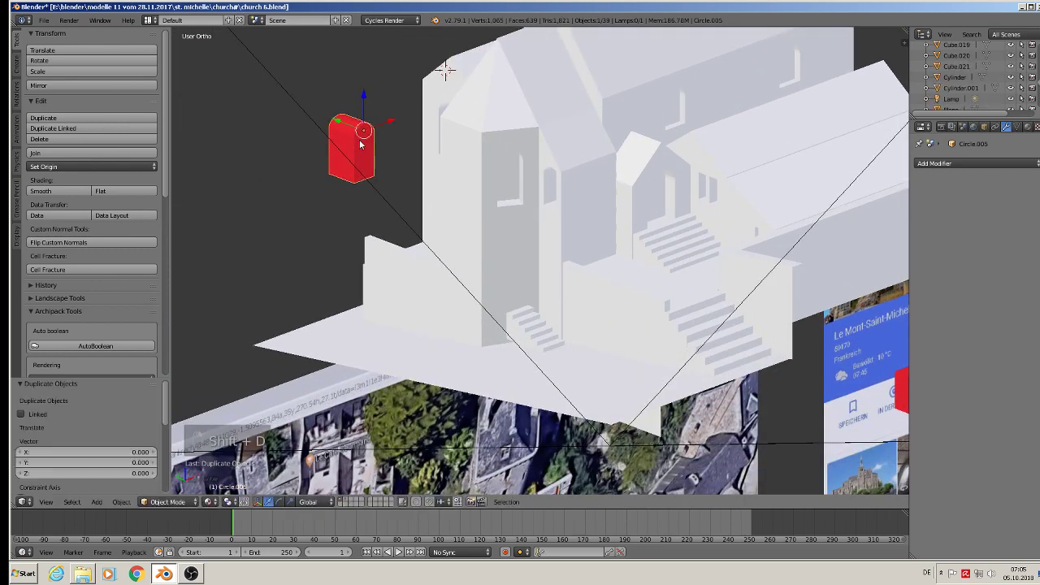
pyautogui.press('y')
pyautogui.click(550, 215)
# Move the small staircase away from the foot of the apse toward the larger outdoor stairs.
pyautogui.rightClick(538, 338)
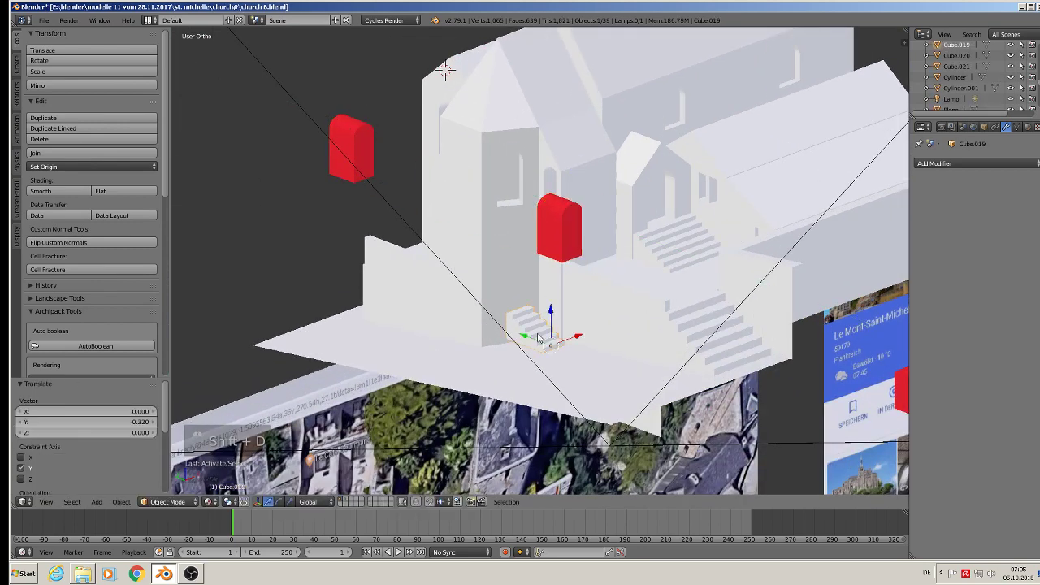
pyautogui.moveTo(533, 340); pyautogui.dragTo(673, 307)
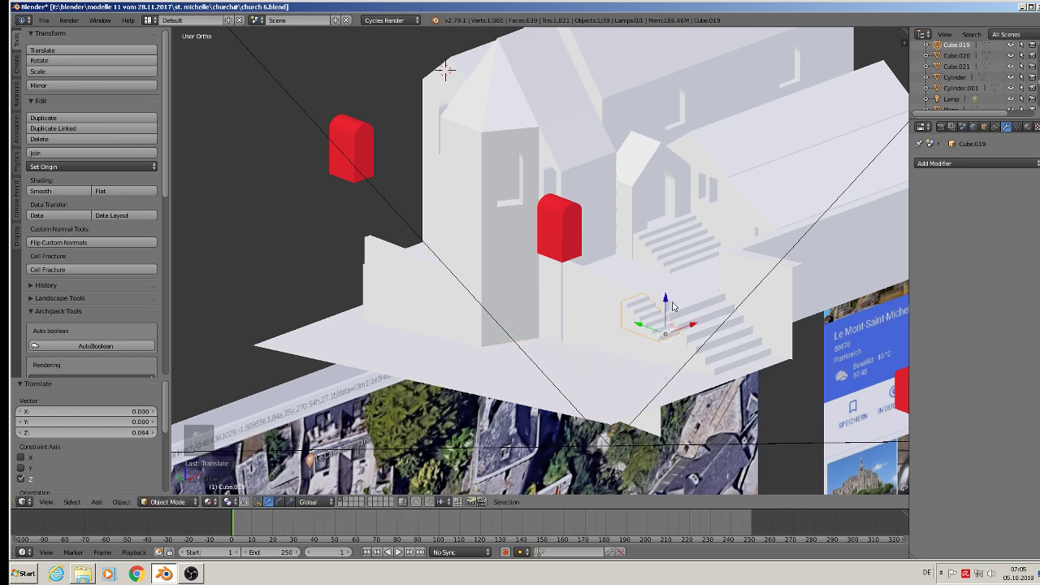
# Lower the red block copy in front of the apse and move it 0.212 along Y toward the apse.
pyautogui.rightClick(569, 225)
pyautogui.moveTo(578, 193); pyautogui.dragTo(584, 265)
pyautogui.moveTo(604, 304); pyautogui.dragTo(647, 308, button='middle')
pyautogui.moveTo(548, 279); pyautogui.dragTo(370, 275)
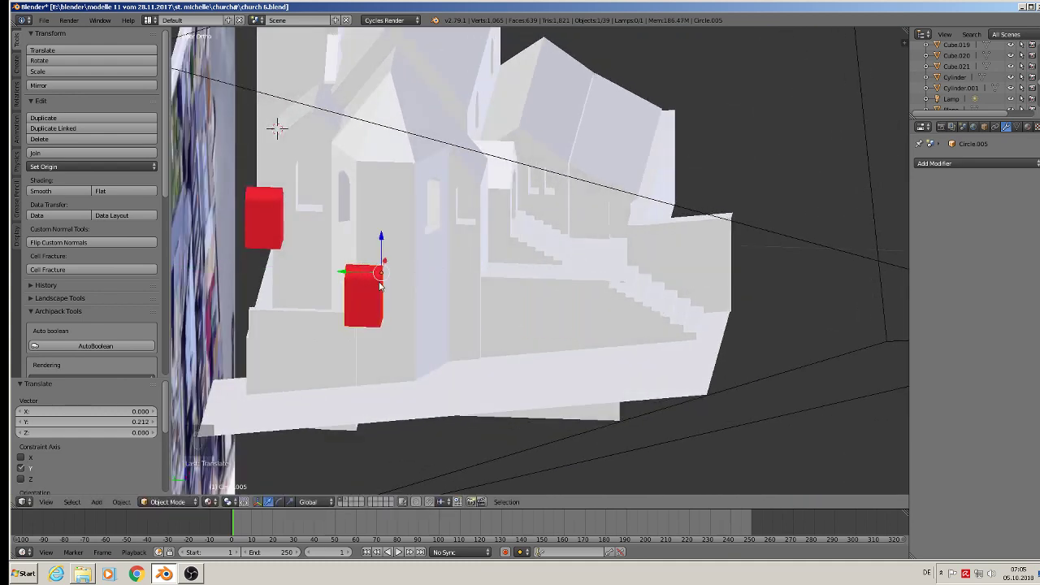
# Stretch the red block copy by a factor of 4.607 along Y and move it -0.093 along Y.
pyautogui.press('s')
pyautogui.press('y')
pyautogui.click(423, 296)
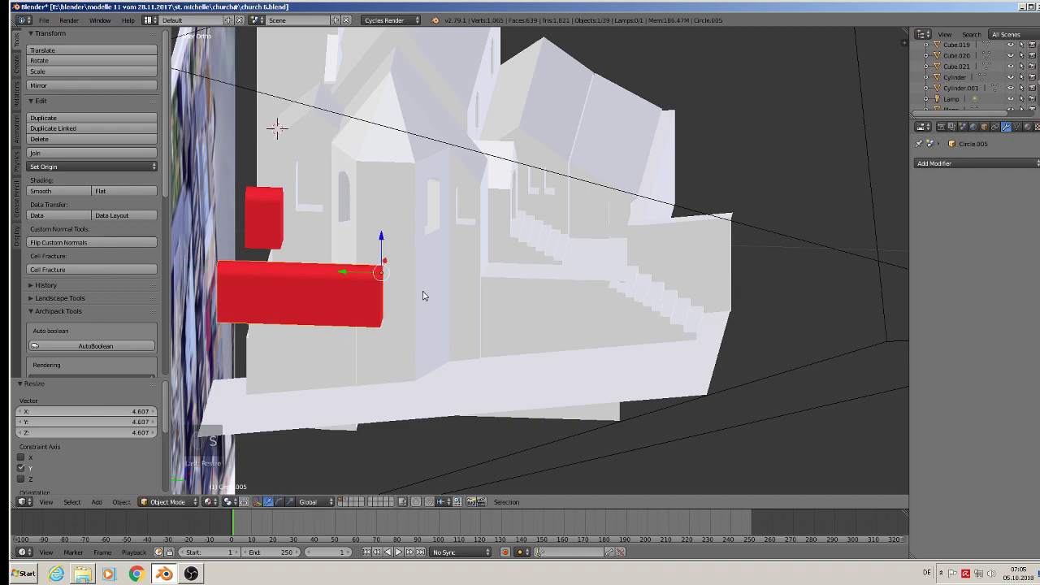
pyautogui.moveTo(358, 274); pyautogui.dragTo(443, 274)
# Position the long red block through the apse's lower part, shifting it 0.073 along X and lowering it by 0.030 and 0.004.
pyautogui.moveTo(660, 281); pyautogui.dragTo(443, 304, button='middle')
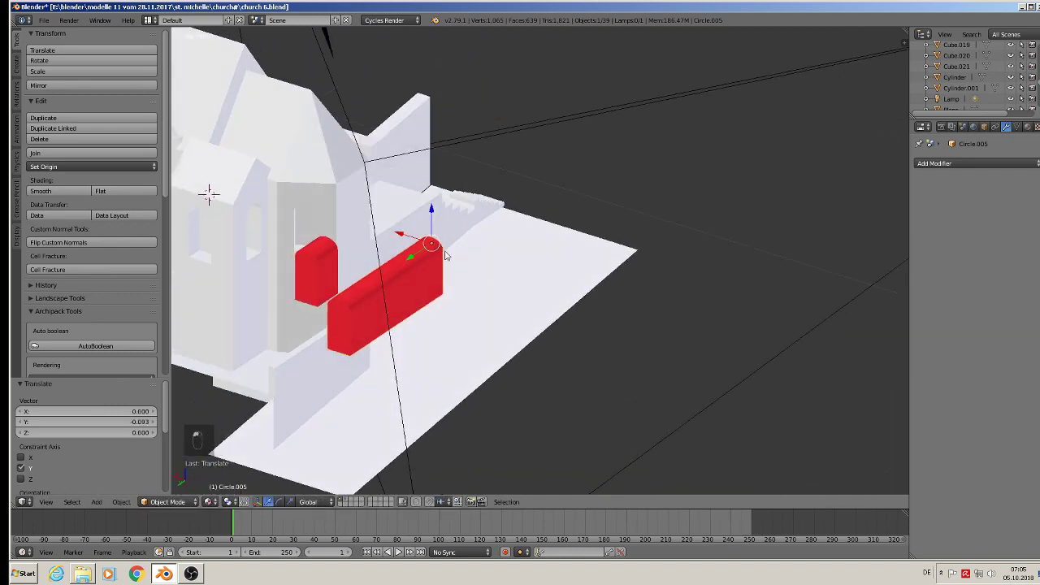
pyautogui.moveTo(412, 260); pyautogui.dragTo(343, 231)
pyautogui.moveTo(343, 231); pyautogui.dragTo(372, 219, button='middle')
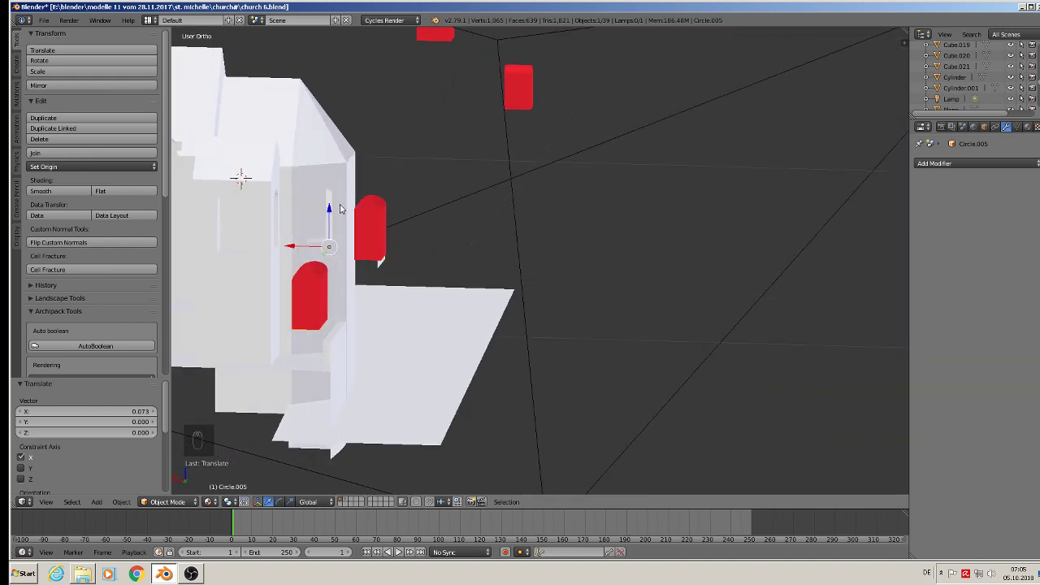
pyautogui.moveTo(340, 209); pyautogui.dragTo(355, 254)
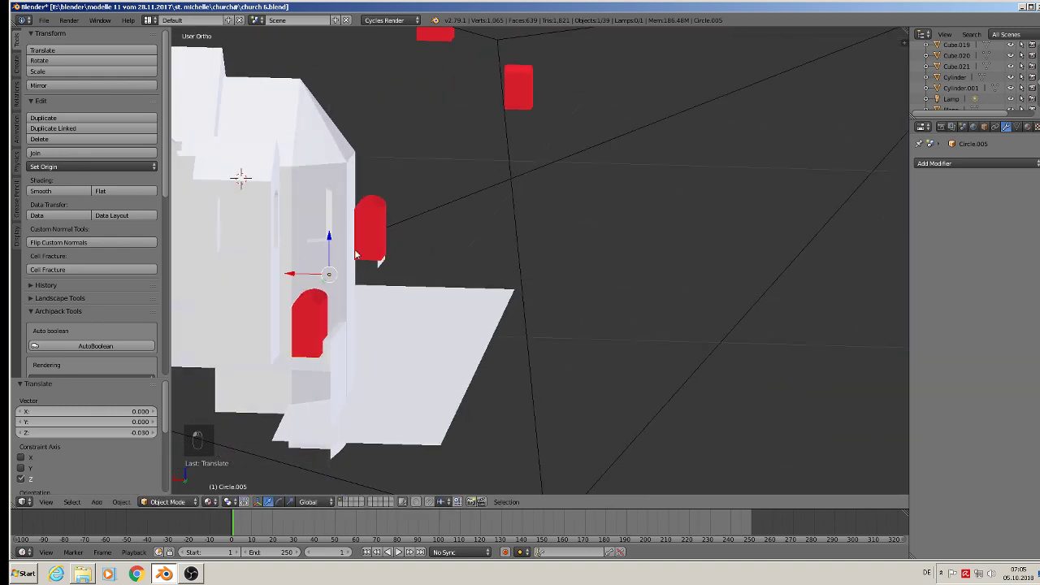
pyautogui.moveTo(355, 254)
pyautogui.mouseDown(button='middle')
pyautogui.moveTo(371, 279)
pyautogui.moveTo(401, 286)
pyautogui.moveTo(365, 273)
pyautogui.moveTo(374, 251)
pyautogui.moveTo(354, 256)
pyautogui.mouseUp(button='middle')
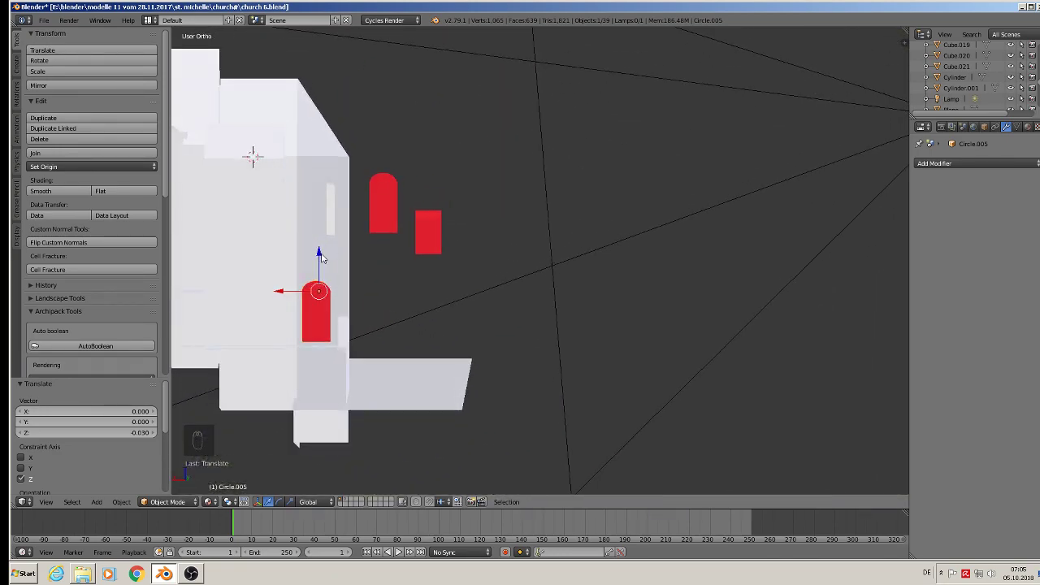
pyautogui.moveTo(322, 257); pyautogui.dragTo(323, 262)
pyautogui.moveTo(326, 271); pyautogui.dragTo(353, 328, button='middle')
pyautogui.moveTo(256, 329)
pyautogui.mouseDown(button='middle')
pyautogui.moveTo(204, 322)
pyautogui.moveTo(254, 330)
pyautogui.mouseUp(button='middle')
pyautogui.keyDown('shift'); pyautogui.moveTo(373, 344); pyautogui.dragTo(405, 254, button='middle'); pyautogui.keyUp('shift')
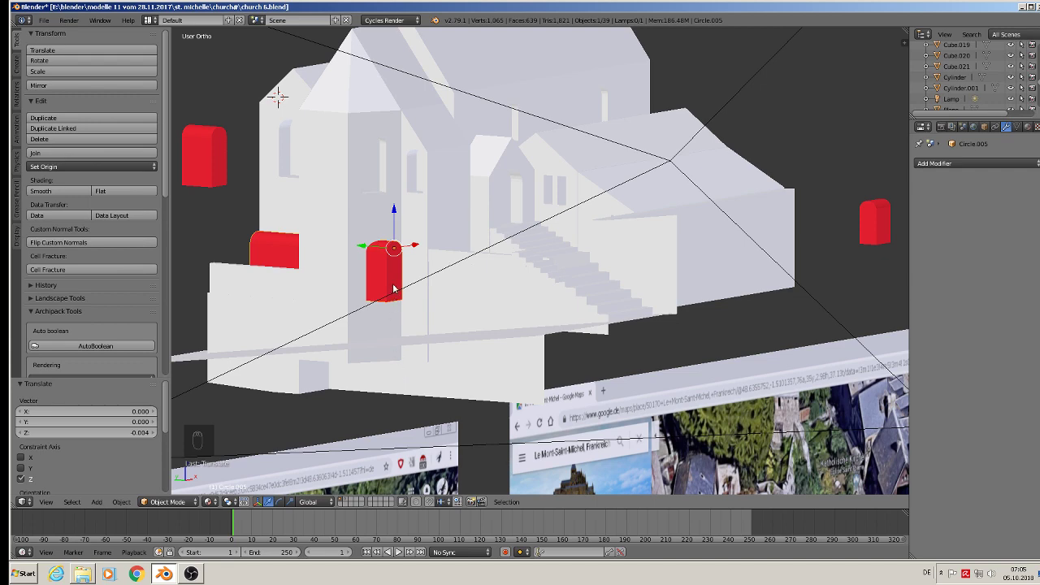
# Lower the long red block's front end face by 0.029 along Z in Edit Mode so the block slopes downward.
pyautogui.press('Tab')
pyautogui.scroll(2, 398, 297)
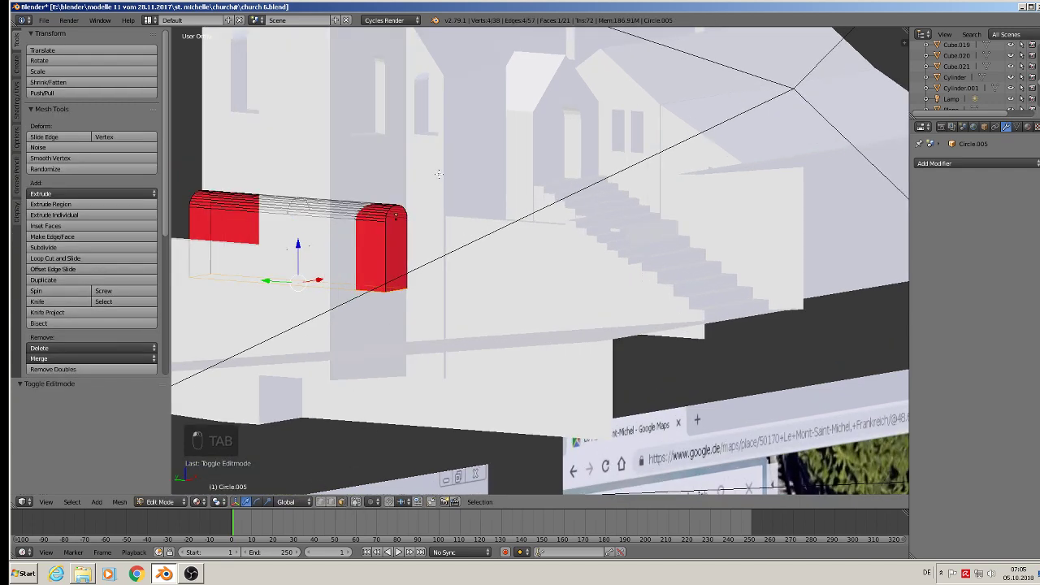
pyautogui.rightClick(395, 222)
pyautogui.press('g')
pyautogui.press('z')
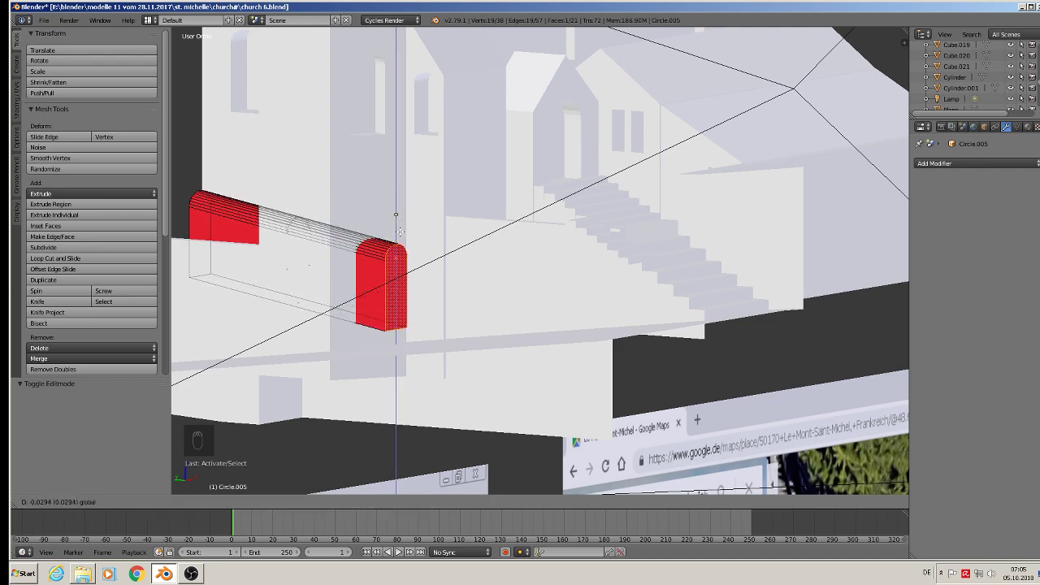
pyautogui.click(399, 231)
# Lower the bottom edge of the red block's front face to make the opening taller, and return to Object Mode.
pyautogui.moveTo(396, 244); pyautogui.dragTo(286, 84, button='middle')
pyautogui.scroll(4, 396, 307)
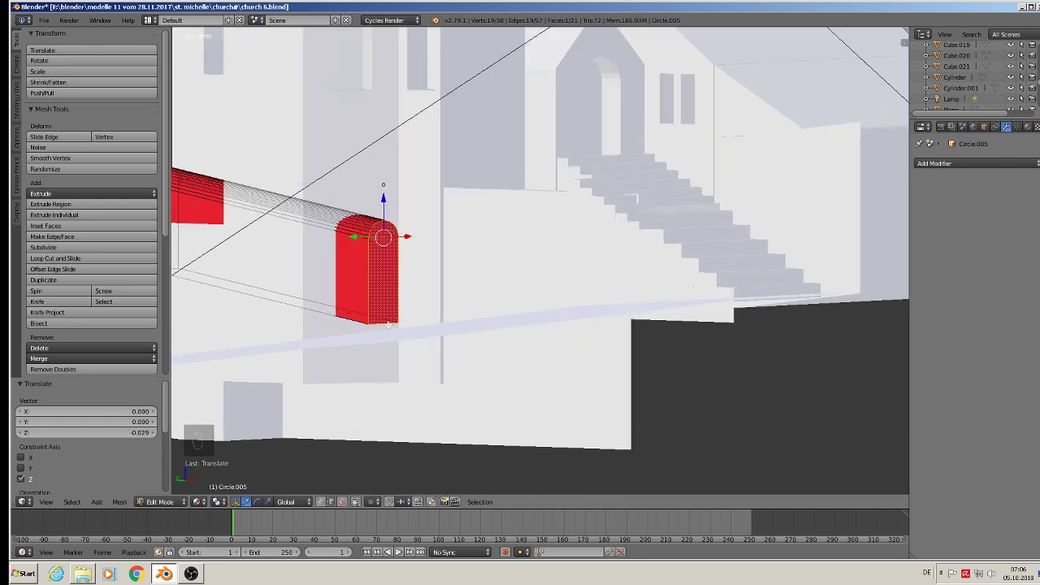
pyautogui.rightClick(388, 325)
pyautogui.moveTo(384, 293); pyautogui.dragTo(387, 314)
pyautogui.scroll(-3, 387, 318)
pyautogui.moveTo(388, 318); pyautogui.dragTo(446, 260, button='middle')
pyautogui.press('Tab')
# Duplicate the apse, move the spare copy 1.172 along X beside the church, and save the file.
pyautogui.scroll(-3, 331, 231)
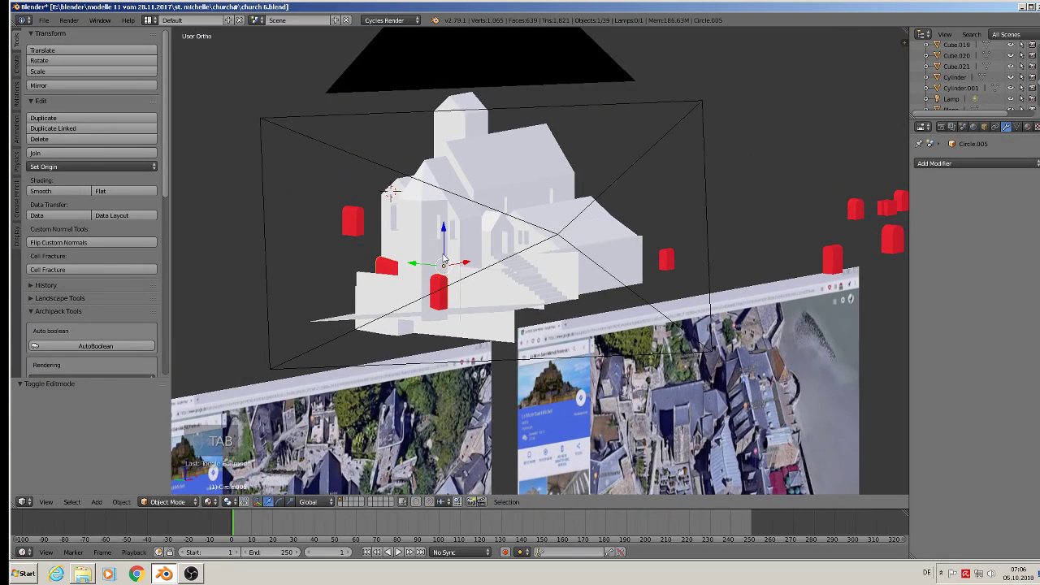
pyautogui.rightClick(423, 244)
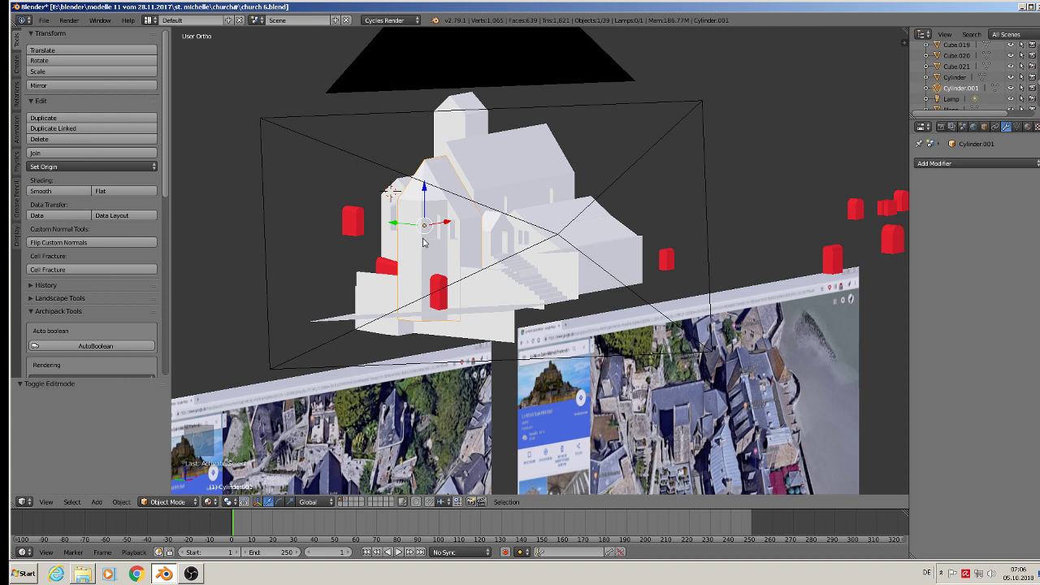
pyautogui.hotkey('shift', 'd')
pyautogui.press('x')
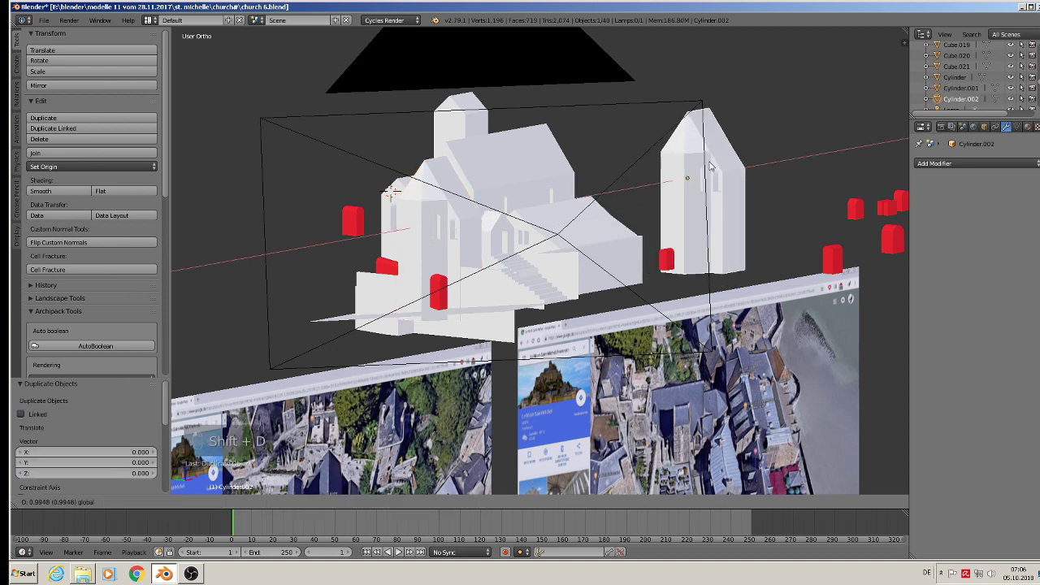
pyautogui.click(748, 176)
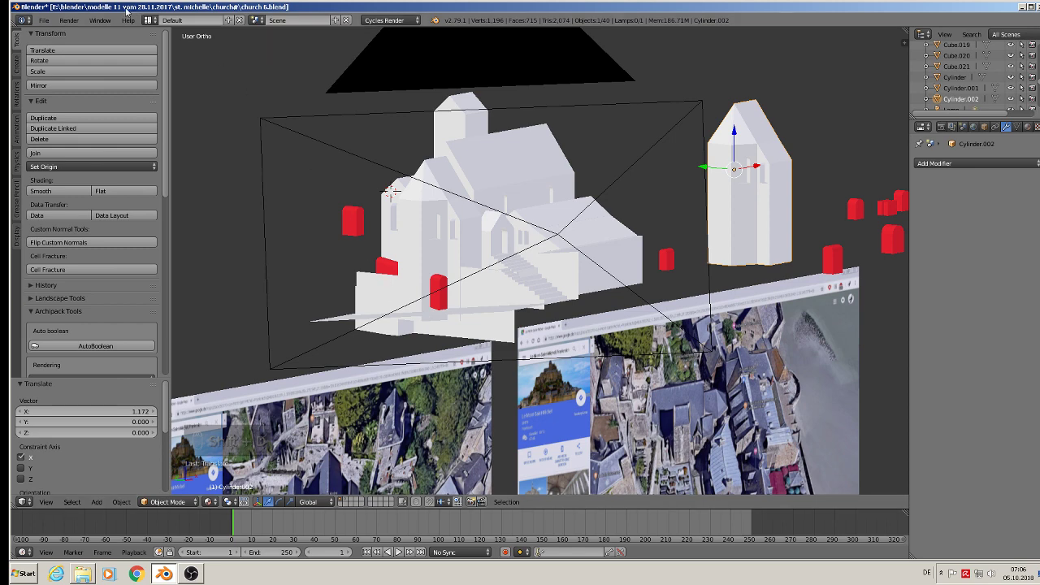
pyautogui.click(44, 20)
pyautogui.click(71, 106)
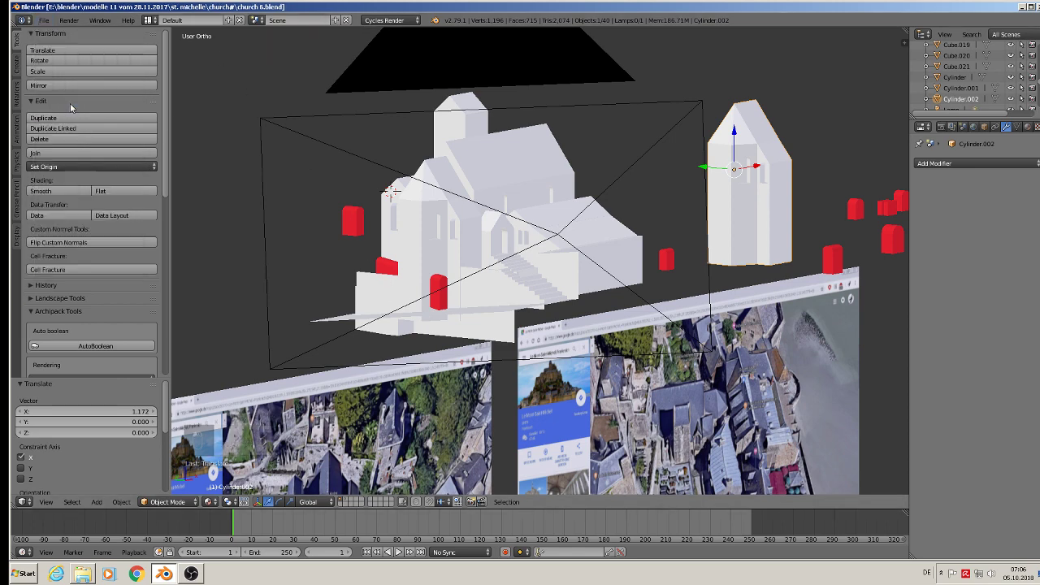
# Apply the rotation and scale of the original apse.
pyautogui.rightClick(432, 244)
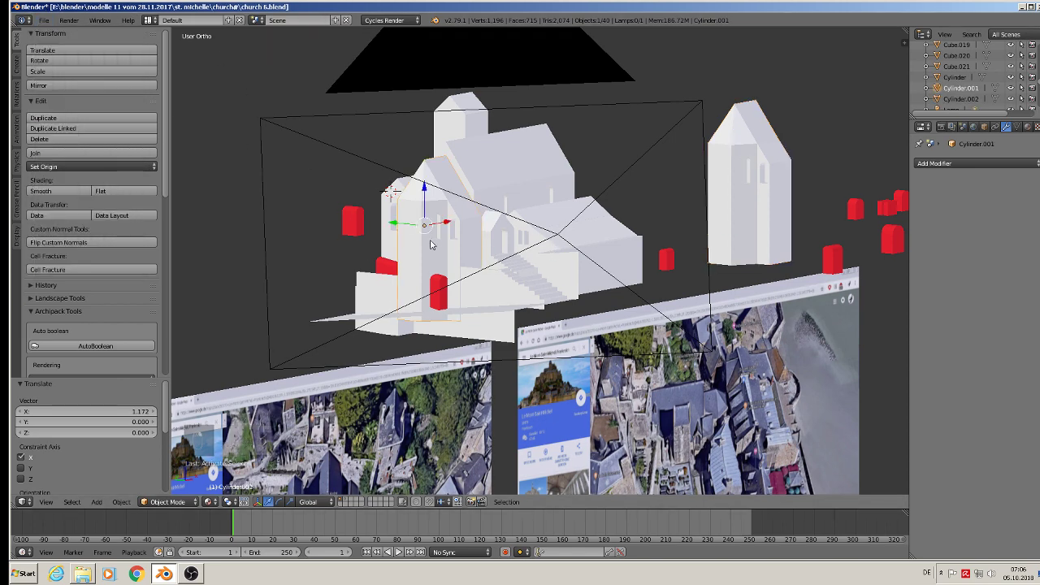
pyautogui.click(124, 504)
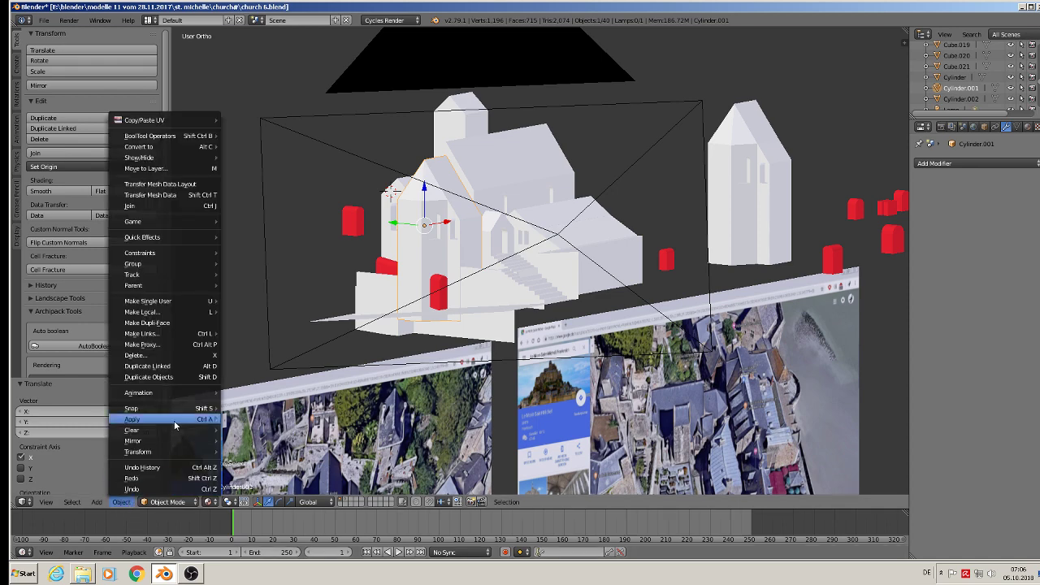
pyautogui.moveTo(174, 421)
pyautogui.click(273, 322)
pyautogui.scroll(4, 469, 279)
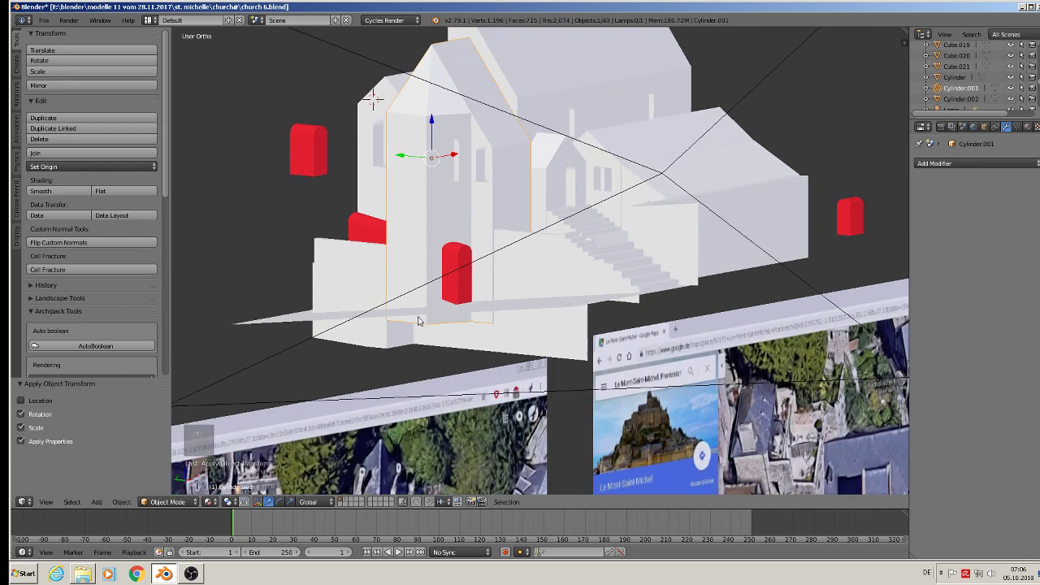
# Apply the long red block's rotation and scale, and set its origin to its geometry.
pyautogui.rightClick(469, 274)
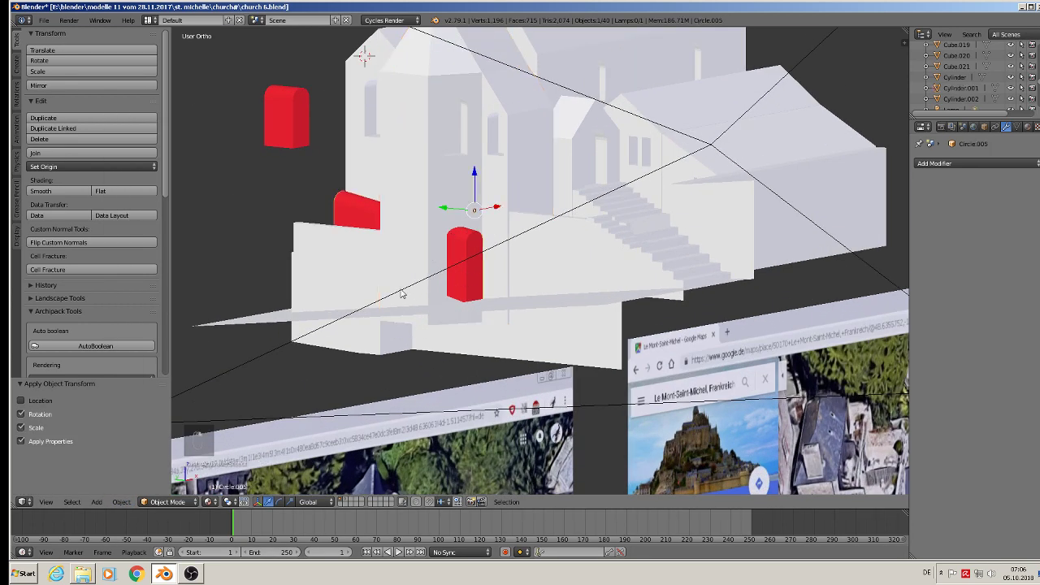
pyautogui.click(121, 502)
pyautogui.moveTo(169, 419)
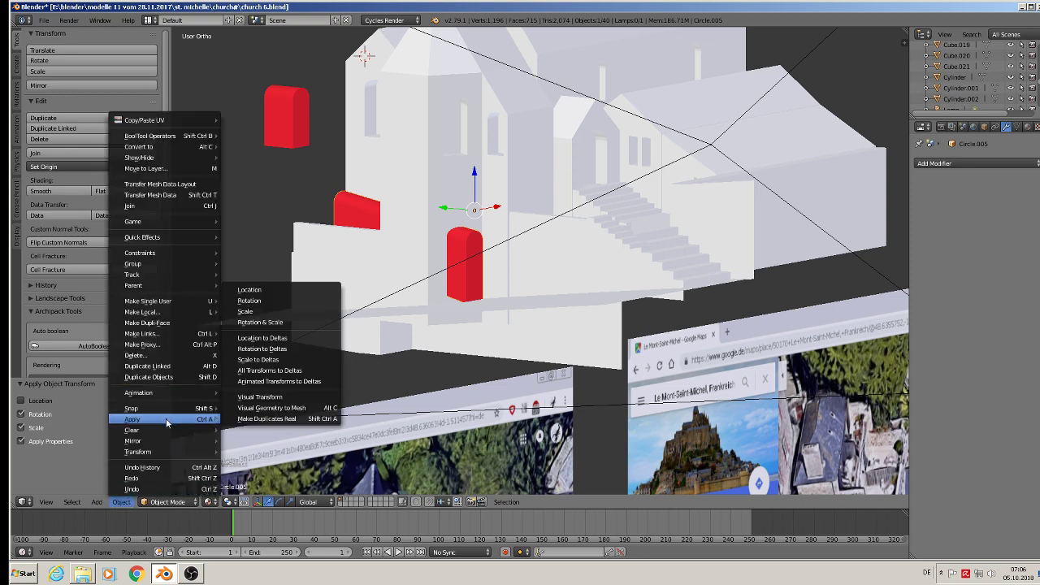
pyautogui.click(286, 322)
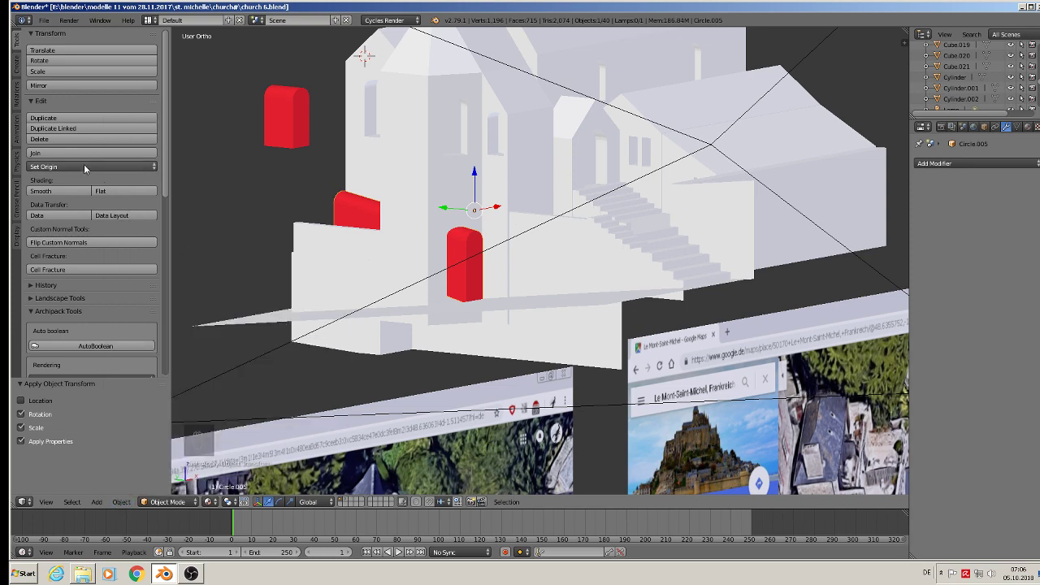
pyautogui.click(84, 166)
pyautogui.click(95, 193)
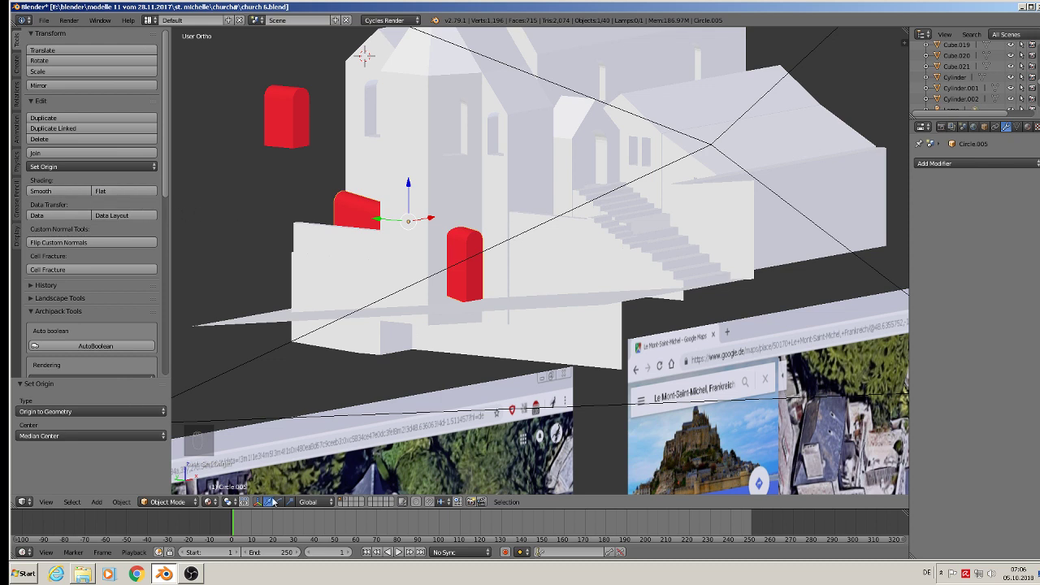
# Cut the arched passage into the apse with a Boolean Difference modifier using Circle.005, and apply it.
pyautogui.rightClick(438, 147)
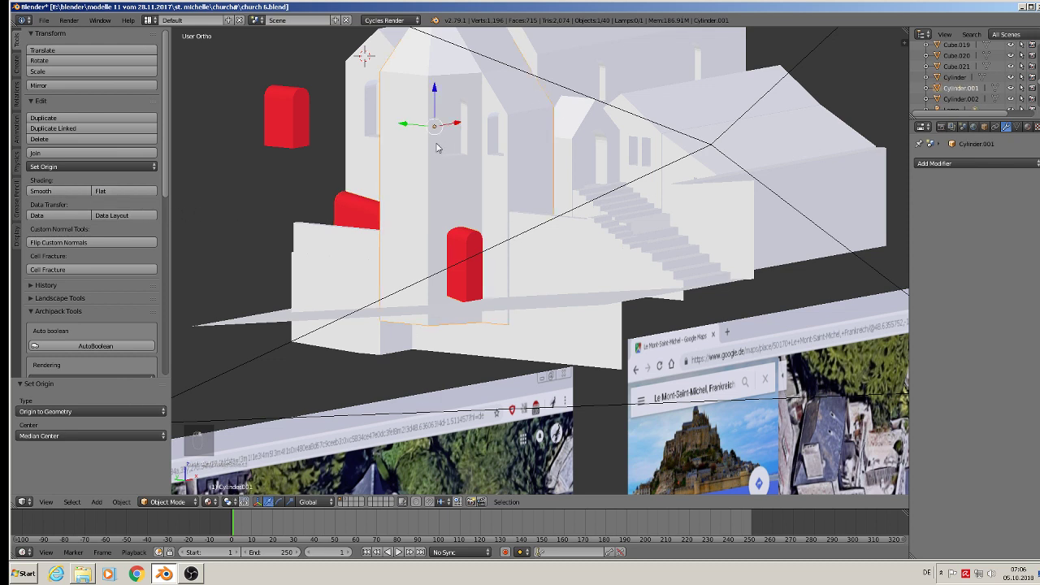
pyautogui.click(1004, 163)
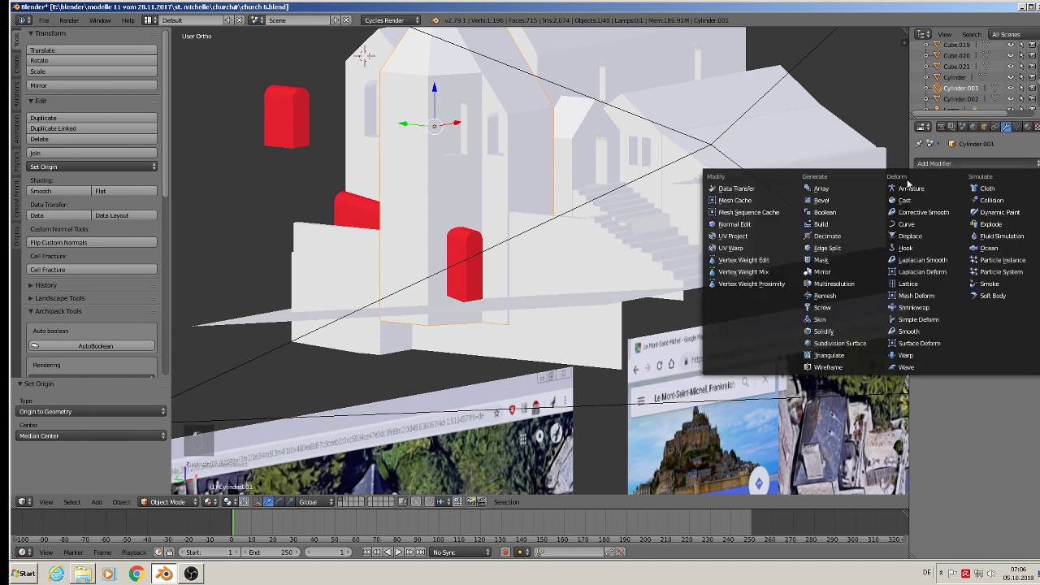
pyautogui.click(857, 217)
pyautogui.click(1024, 249)
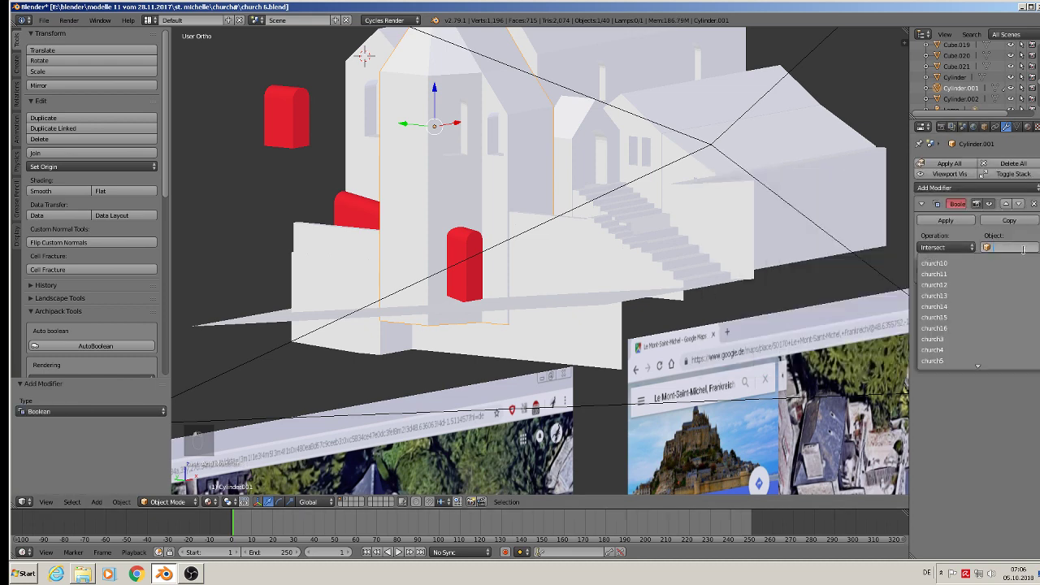
pyautogui.write('ci')
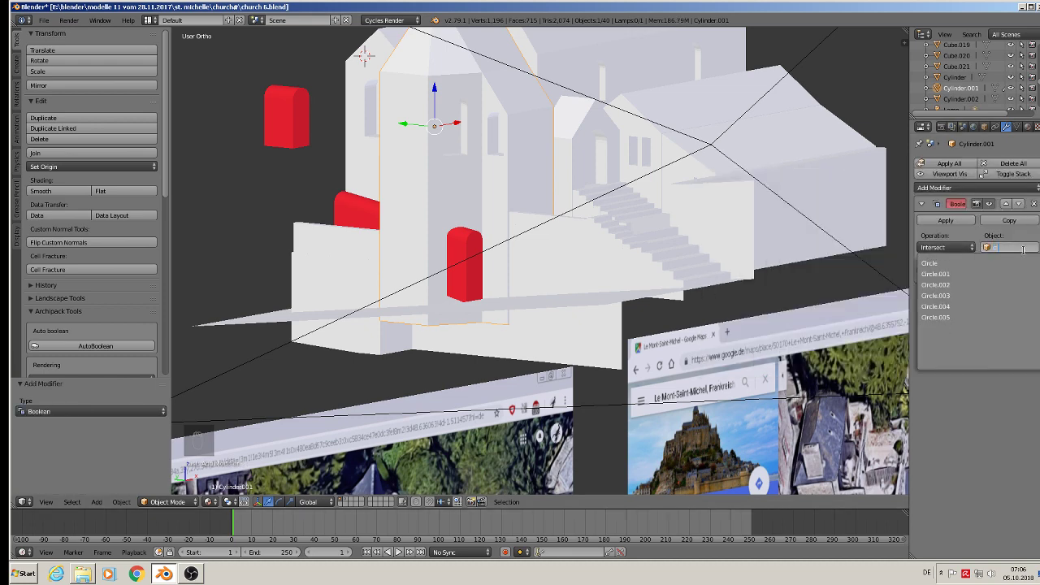
pyautogui.click(936, 317)
pyautogui.click(941, 248)
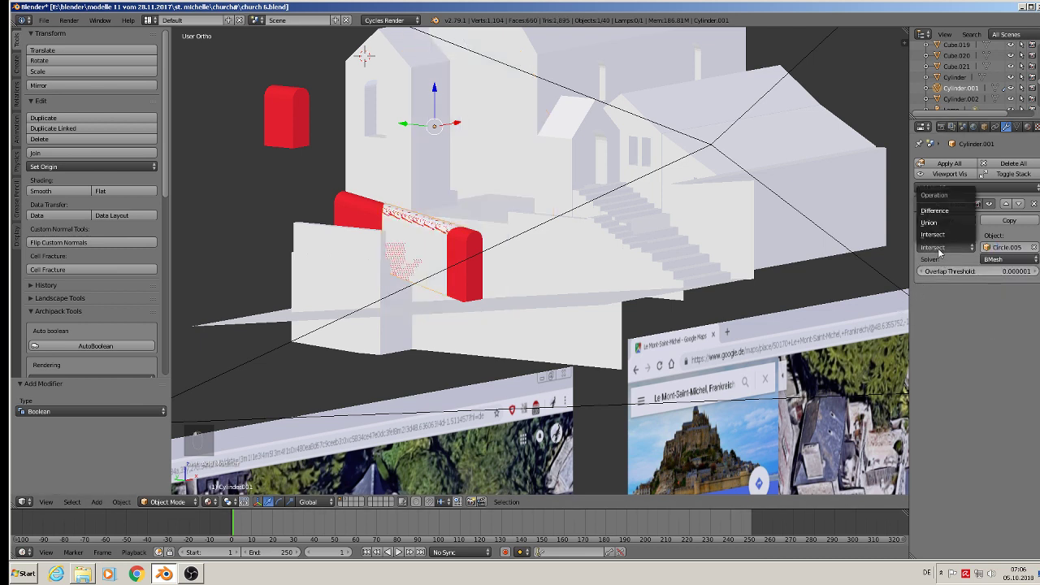
pyautogui.click(957, 212)
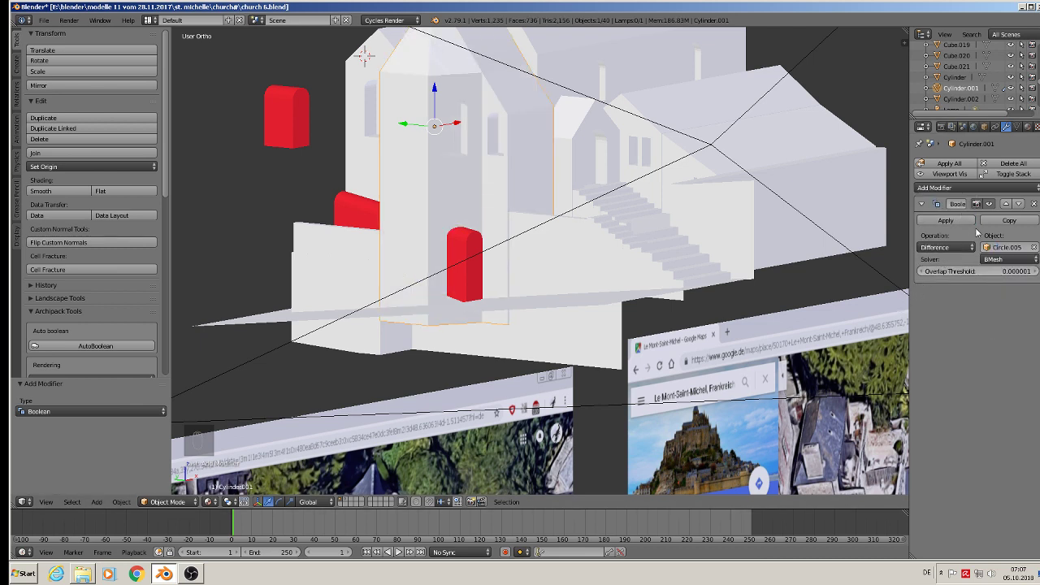
pyautogui.click(951, 220)
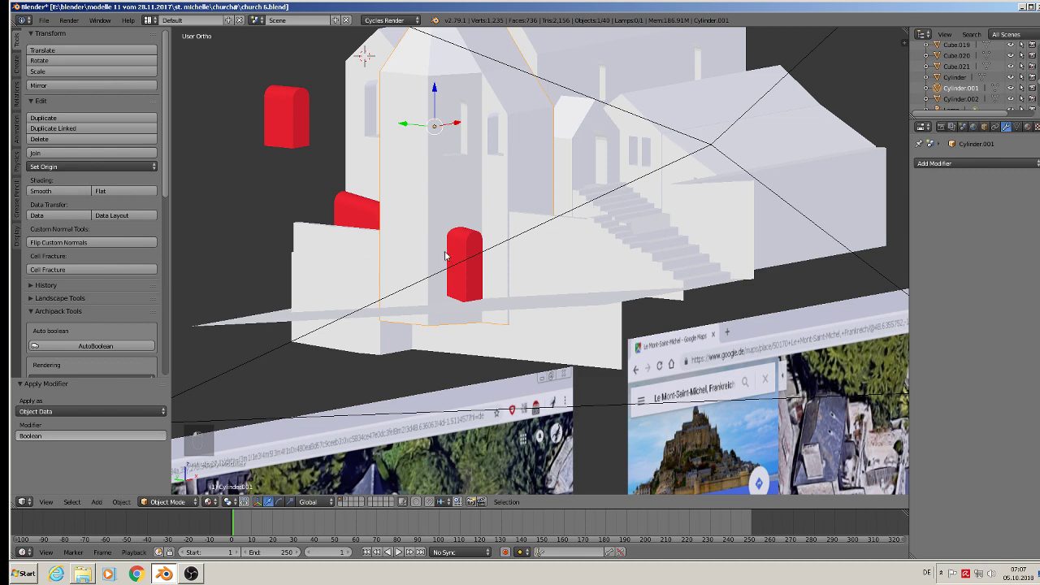
# Move the long red cutter block -0.538 along Y, out of the apse.
pyautogui.rightClick(470, 258)
pyautogui.moveTo(382, 224); pyautogui.dragTo(720, 261)
pyautogui.moveTo(719, 261); pyautogui.dragTo(551, 333, button='middle')
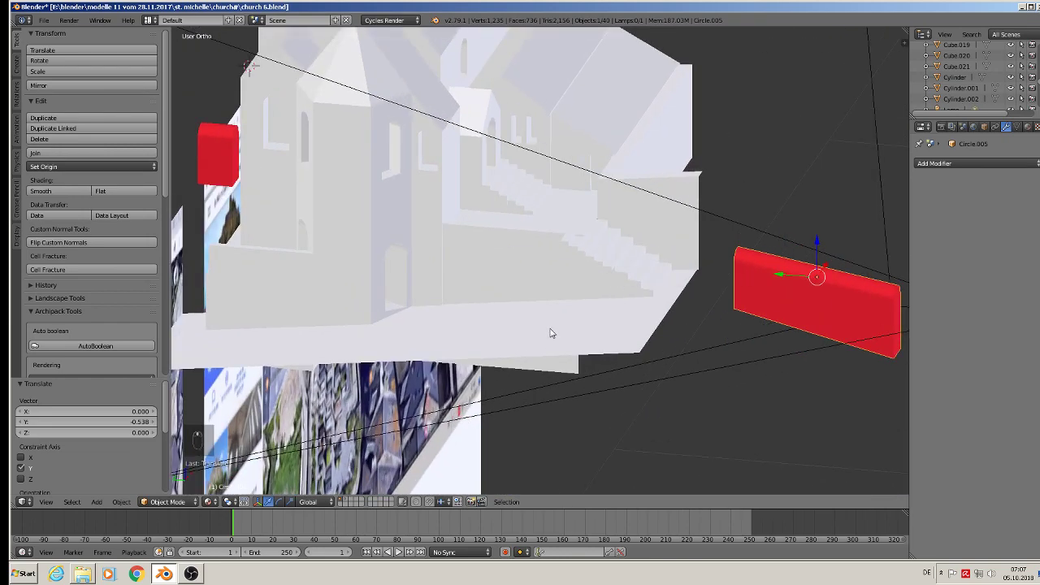
# Move the small staircase 0.222 along Y back to the apse and lower it by 0.060 into the arched passage.
pyautogui.moveTo(566, 292); pyautogui.dragTo(533, 310, button='middle')
pyautogui.rightClick(616, 200)
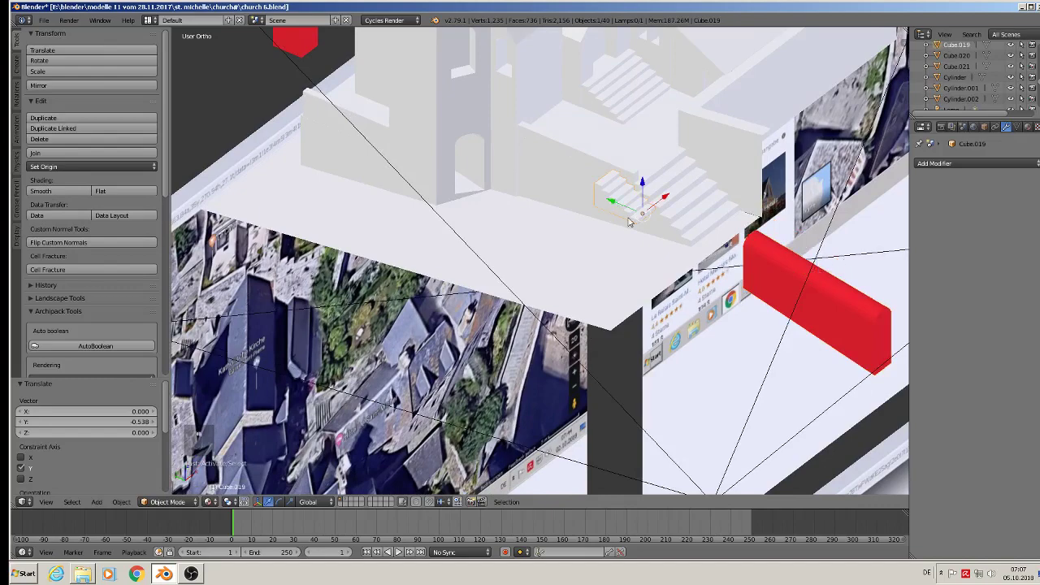
pyautogui.moveTo(630, 218); pyautogui.dragTo(661, 231, button='middle')
pyautogui.moveTo(616, 202); pyautogui.dragTo(525, 200)
pyautogui.click(415, 192)
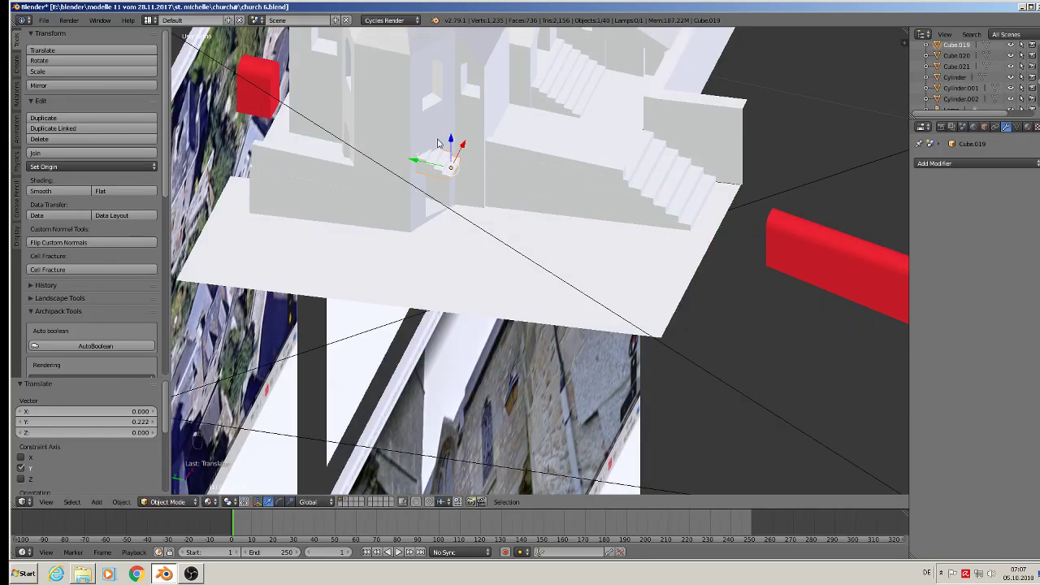
pyautogui.press('g')
pyautogui.press('z')
pyautogui.click(456, 184)
pyautogui.moveTo(457, 186); pyautogui.dragTo(392, 201, button='middle')
pyautogui.scroll(3, 374, 259)
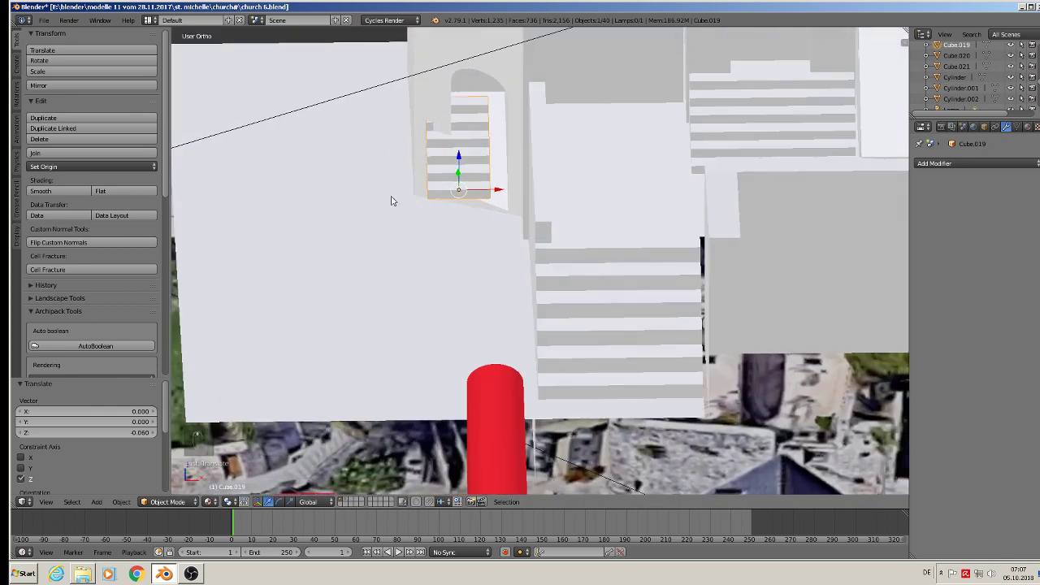
# Shift the small staircase 0.011 along X and lower it by 0.015 inside the arched passage.
pyautogui.moveTo(493, 194); pyautogui.dragTo(517, 195)
pyautogui.click(515, 195)
pyautogui.moveTo(518, 204); pyautogui.dragTo(566, 215, button='middle')
pyautogui.press('g')
pyautogui.press('z')
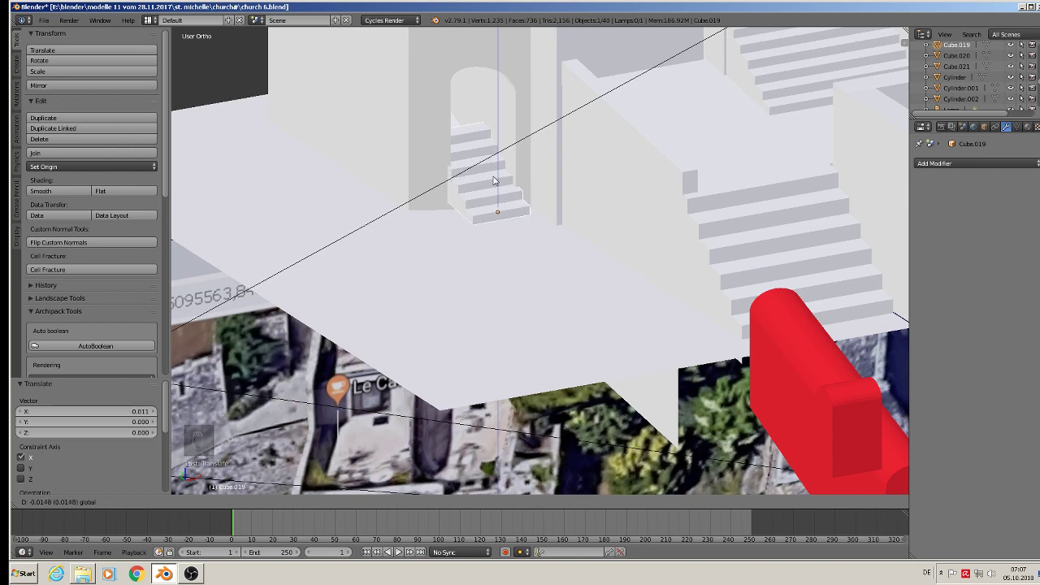
pyautogui.click(494, 180)
# Move the small staircase 0.035 along Y deeper into the passage, raise it by 0.003, and deselect everything.
pyautogui.press('g')
pyautogui.press('y')
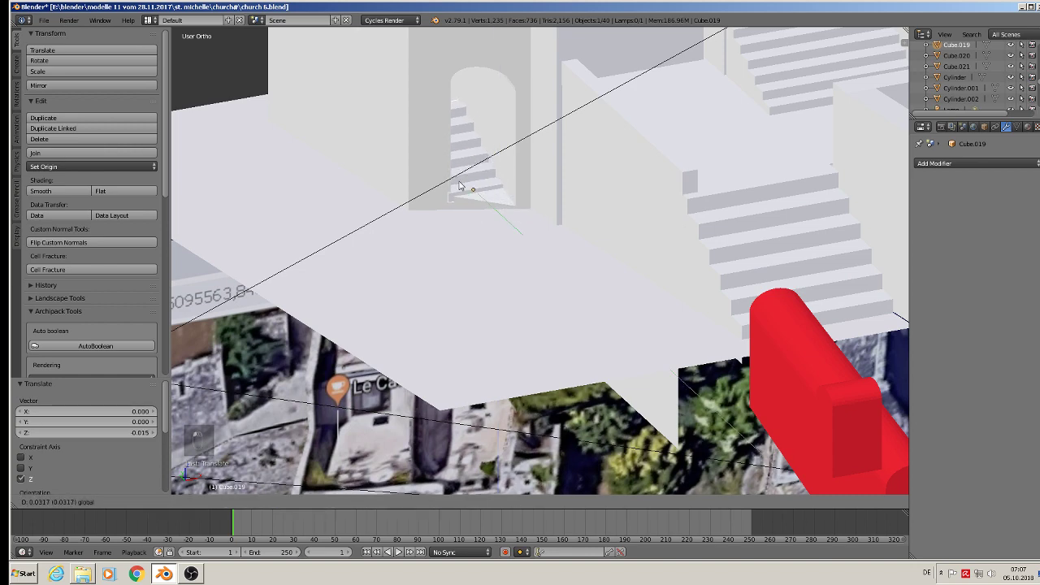
pyautogui.click(456, 183)
pyautogui.moveTo(456, 184)
pyautogui.mouseDown(button='middle')
pyautogui.moveTo(418, 204)
pyautogui.moveTo(445, 170)
pyautogui.mouseUp(button='middle')
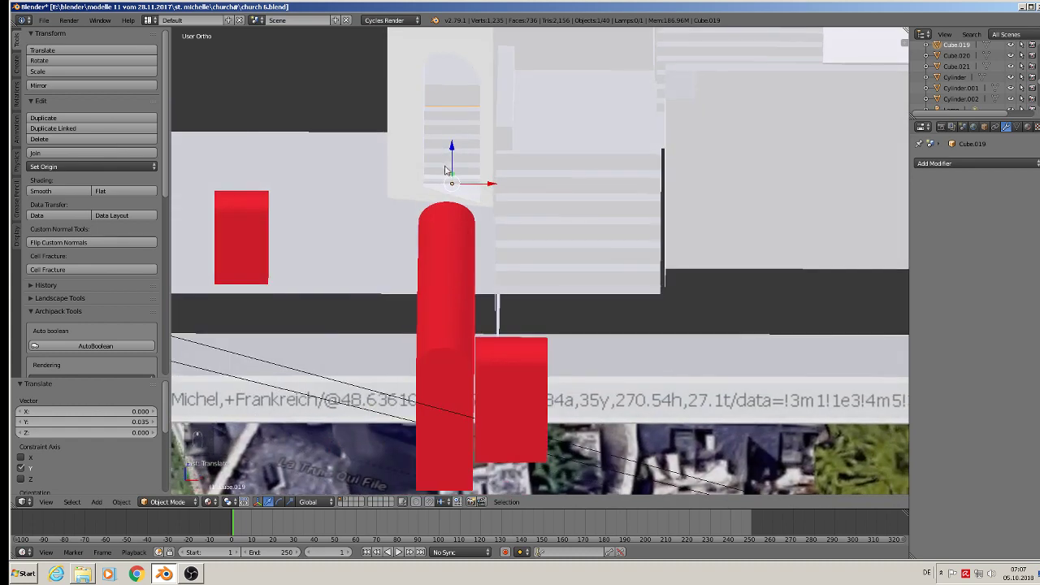
pyautogui.press('g')
pyautogui.press('z')
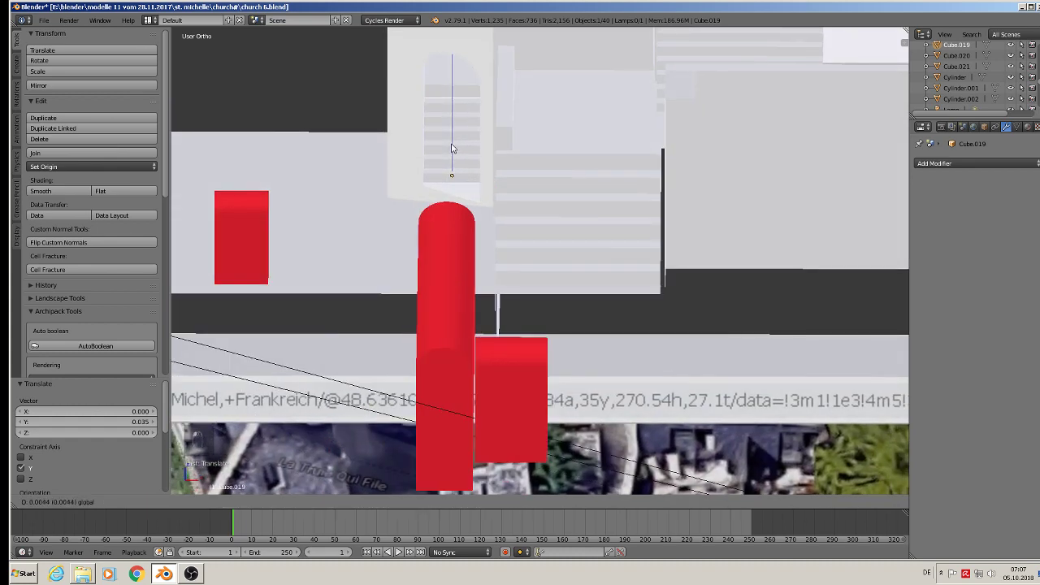
pyautogui.click(451, 153)
pyautogui.moveTo(451, 153); pyautogui.dragTo(626, 186, button='middle')
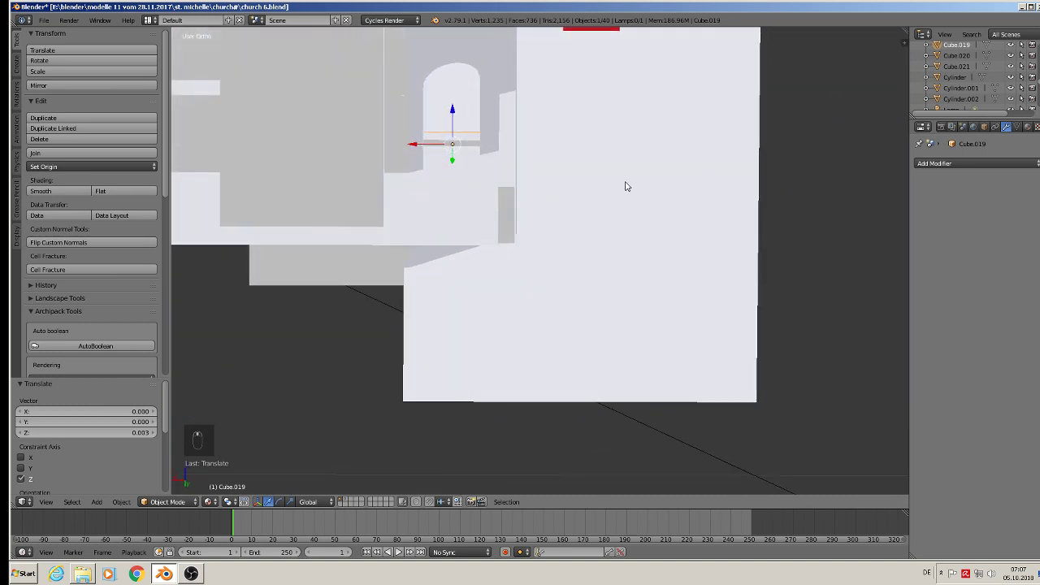
pyautogui.press('a')
# Extrude the edge of Plane.003 in front of the arched passage along Y to extend the floor toward the small staircase.
pyautogui.moveTo(518, 189); pyautogui.dragTo(488, 216, button='middle')
pyautogui.scroll(5, 443, 184)
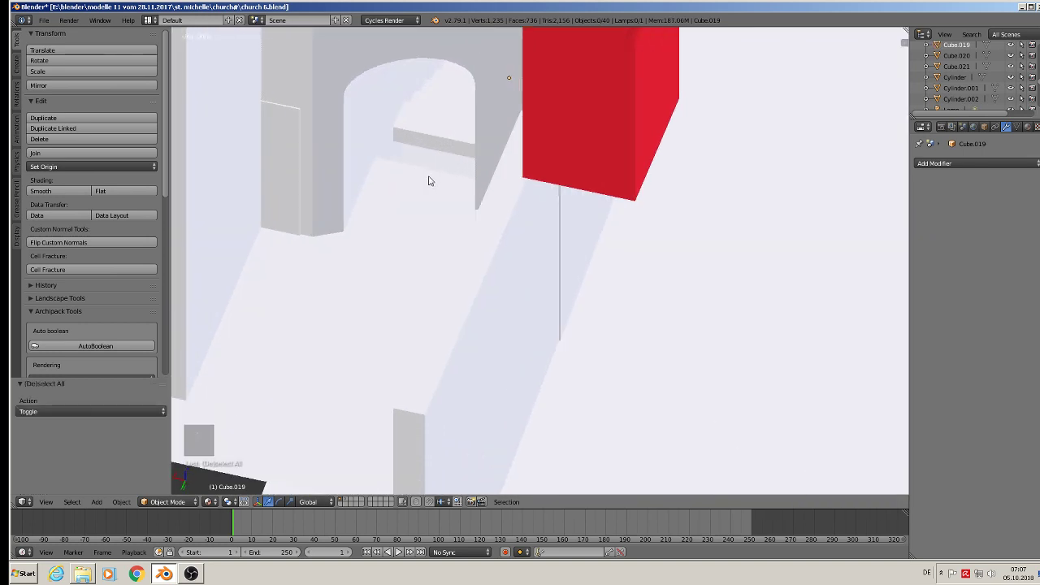
pyautogui.moveTo(443, 180); pyautogui.dragTo(456, 212, button='middle')
pyautogui.scroll(-2, 450, 162)
pyautogui.rightClick(438, 196)
pyautogui.press('Tab')
pyautogui.rightClick(451, 187)
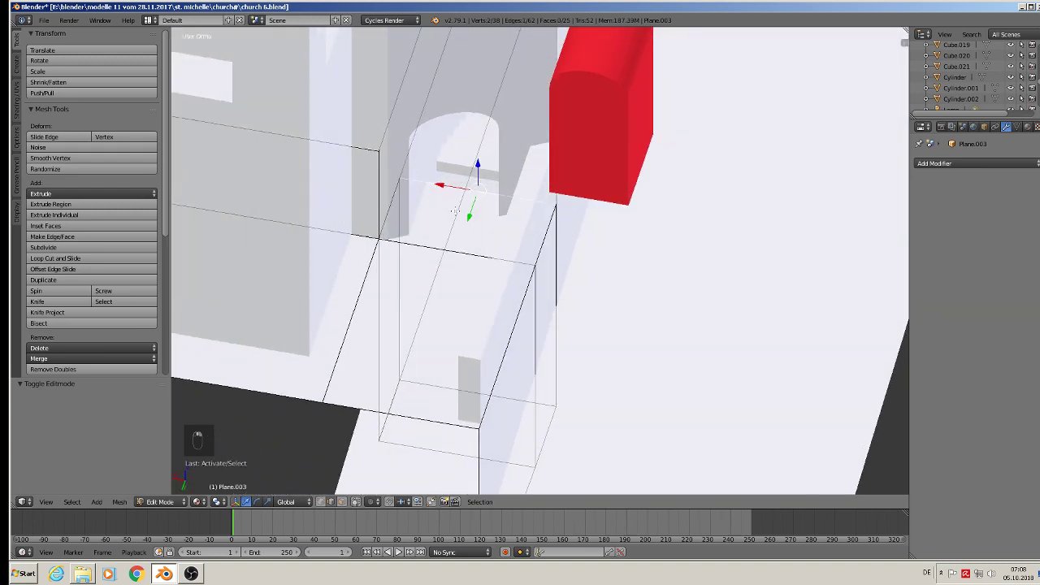
pyautogui.press('e')
pyautogui.moveTo(471, 216); pyautogui.dragTo(480, 186)
pyautogui.moveTo(481, 185)
pyautogui.mouseDown(button='middle')
pyautogui.moveTo(494, 135)
pyautogui.moveTo(483, 198)
pyautogui.mouseUp(button='middle')
pyautogui.press('g')
pyautogui.click(496, 145)
pyautogui.moveTo(472, 211); pyautogui.dragTo(481, 189)
pyautogui.moveTo(489, 205); pyautogui.dragTo(390, 259, button='middle')
pyautogui.press('Tab')
# Save the church file under its current name.
pyautogui.scroll(-2, 534, 214)
pyautogui.scroll(-6, 467, 241)
pyautogui.click(44, 21)
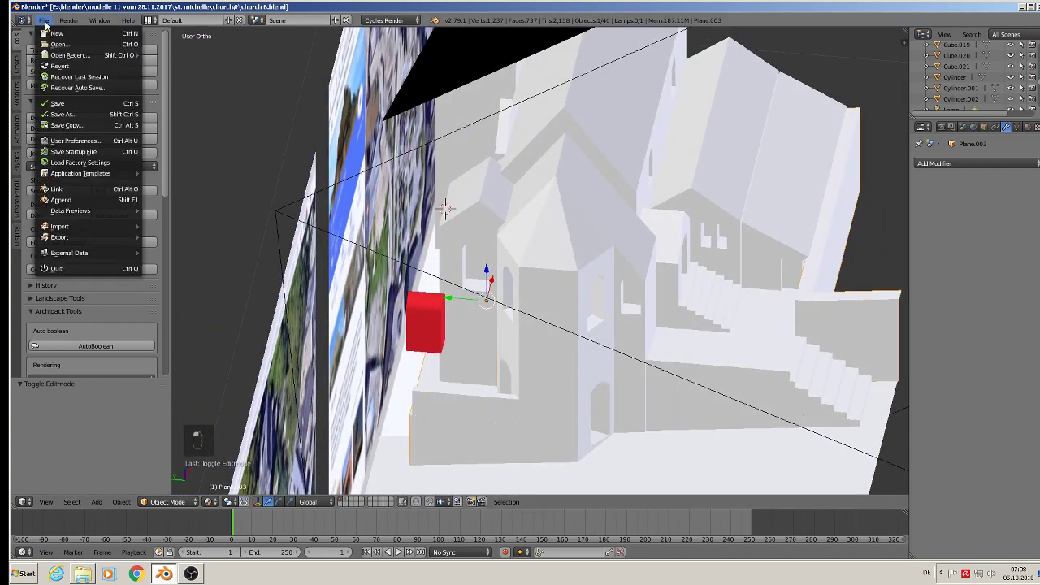
pyautogui.click(66, 105)
# Join the small gable on the side wall to the main nave body, Cube.018.
pyautogui.scroll(-3, 363, 206)
pyautogui.scroll(2, 386, 228)
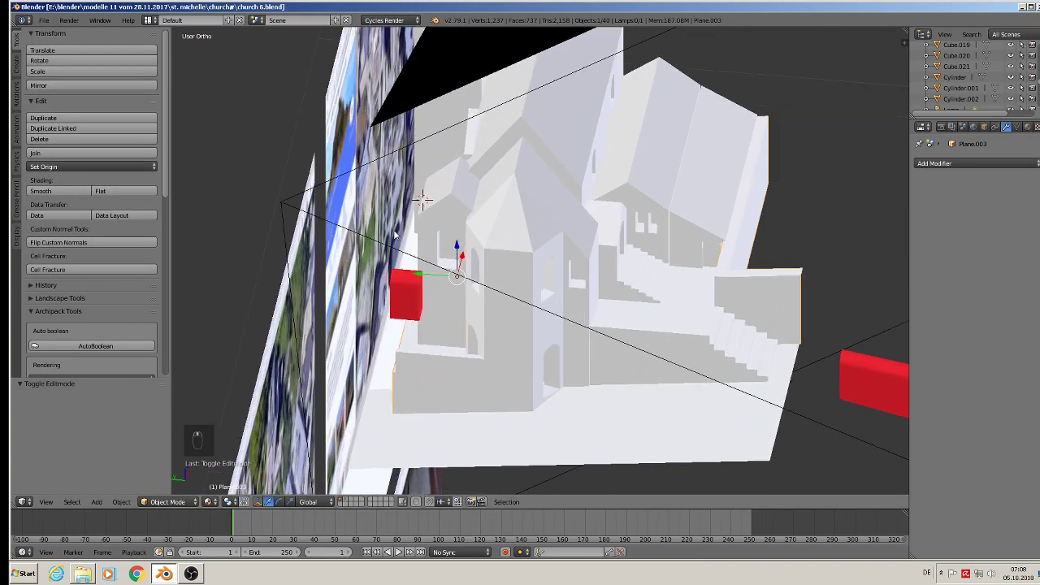
pyautogui.moveTo(396, 235); pyautogui.dragTo(511, 232, button='middle')
pyautogui.scroll(3, 580, 209)
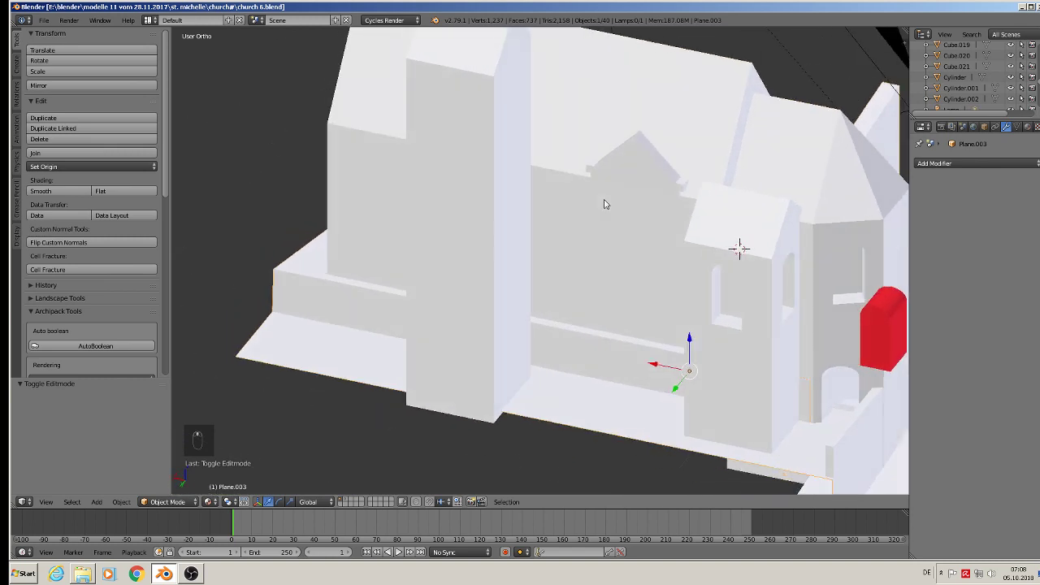
pyautogui.moveTo(604, 201); pyautogui.dragTo(610, 198, button='middle')
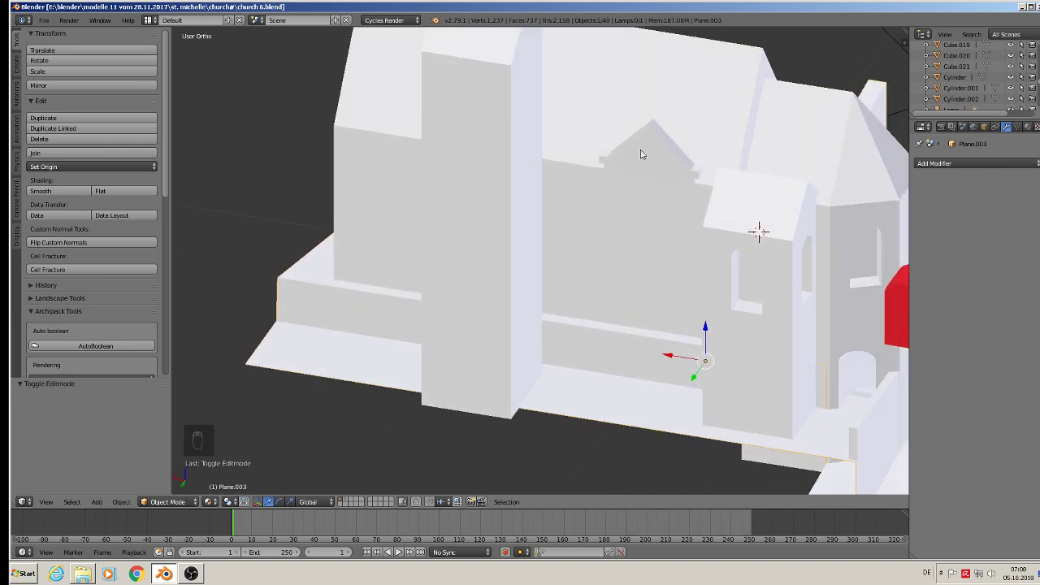
pyautogui.rightClick(648, 157)
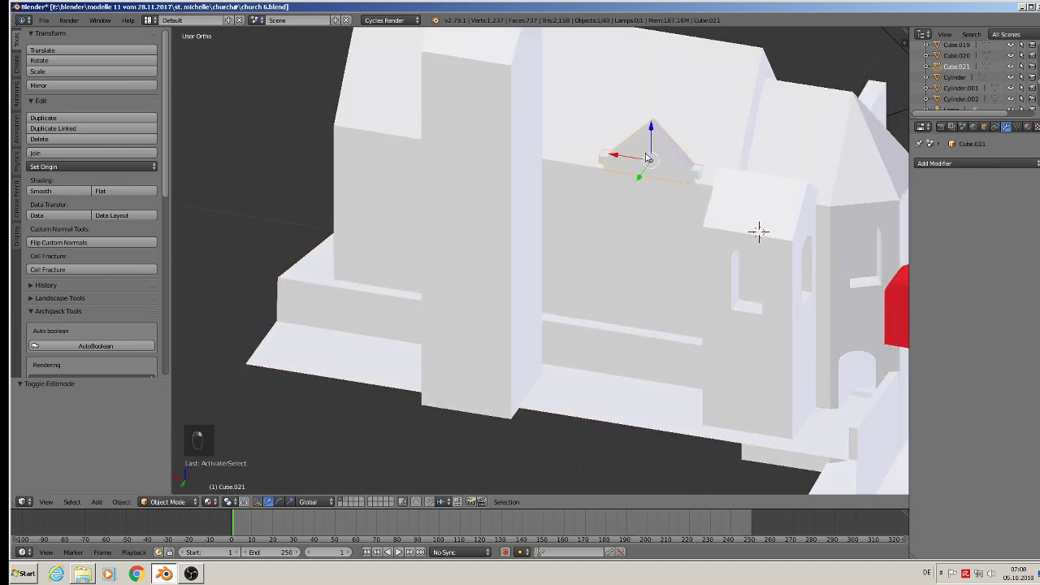
pyautogui.rightClick(625, 226)
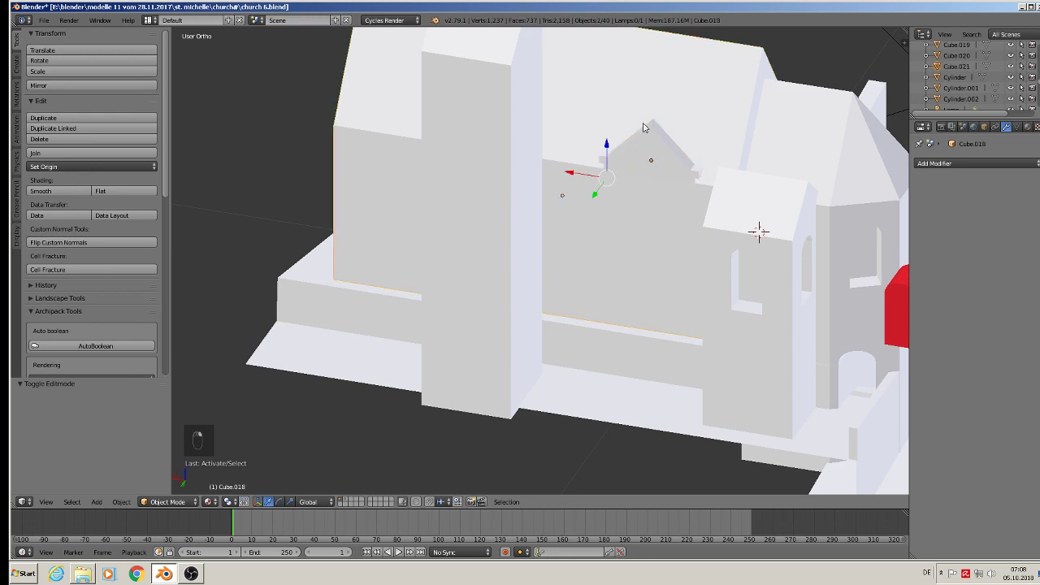
pyautogui.click(92, 152)
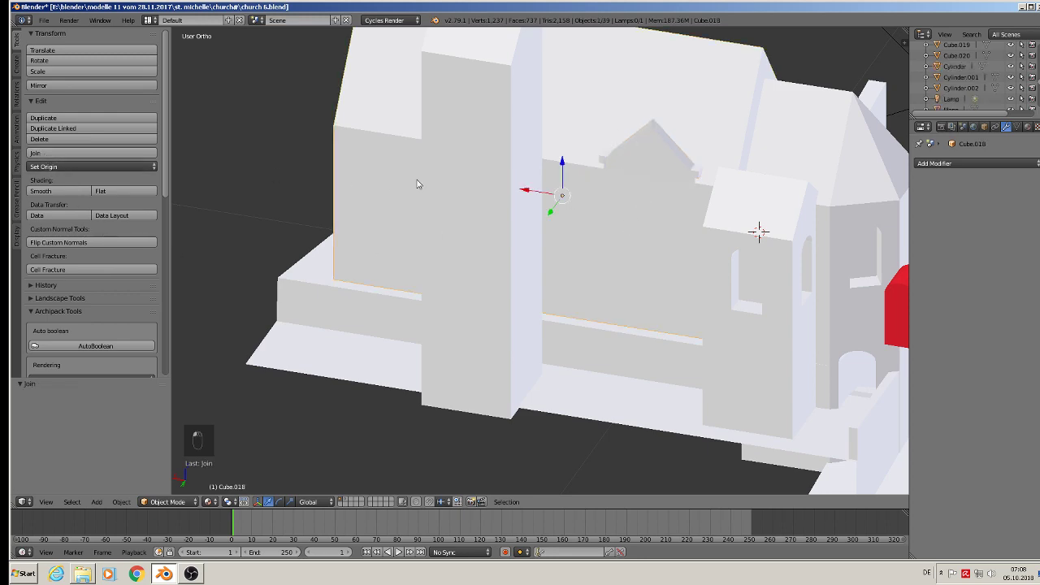
# Duplicate the joined nave, move the copy 1.364 along X away from the church, and save the file.
pyautogui.scroll(-4, 417, 182)
pyautogui.moveTo(616, 232); pyautogui.dragTo(529, 240, button='middle')
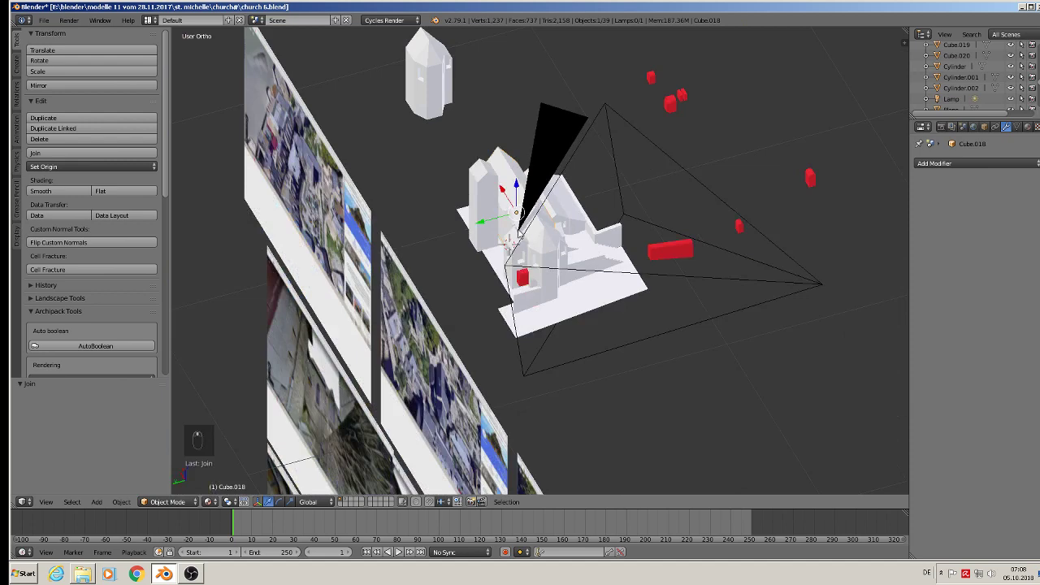
pyautogui.hotkey('shift', 'd')
pyautogui.moveTo(503, 187); pyautogui.dragTo(329, 462)
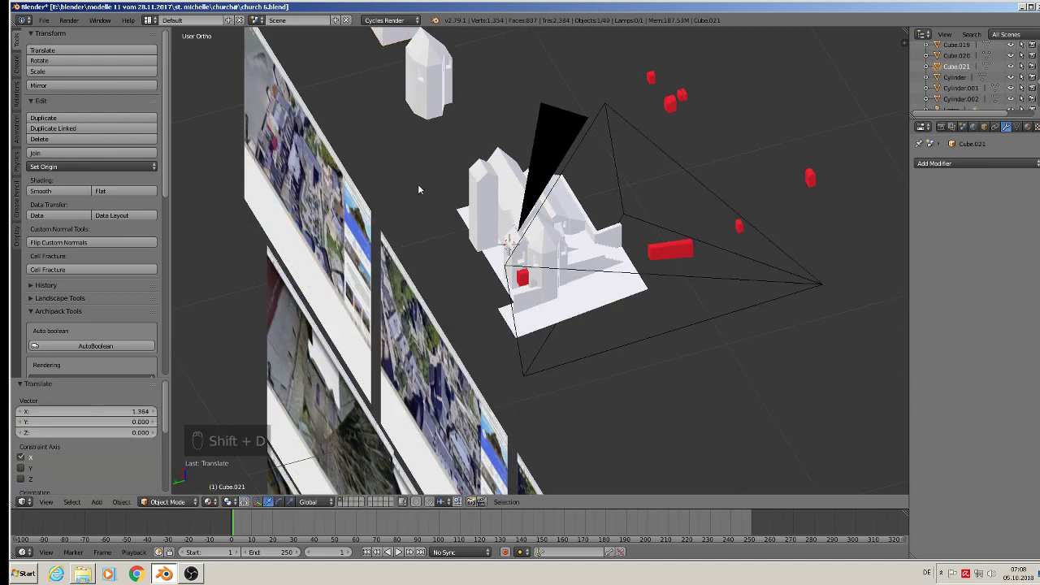
pyautogui.moveTo(418, 190); pyautogui.dragTo(560, 279, button='middle')
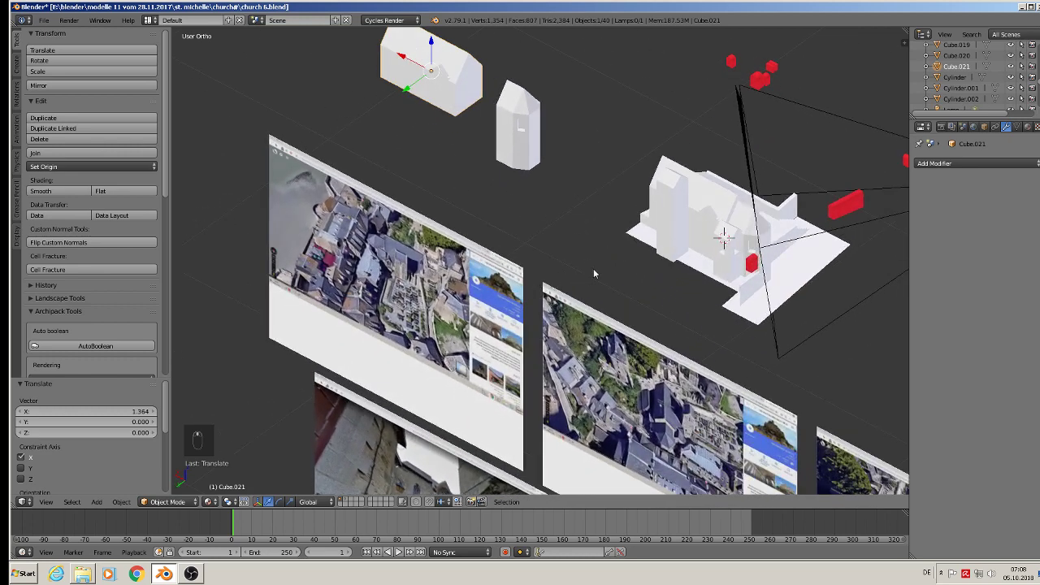
pyautogui.click(44, 20)
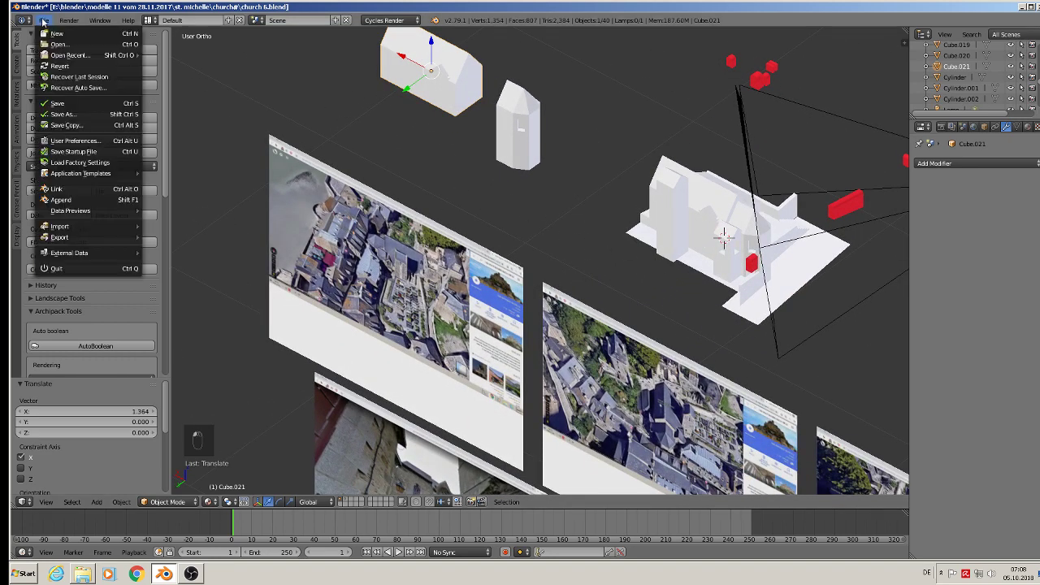
pyautogui.click(93, 108)
# Select the top edge of the red arched cutter Circle.004 in Edit Mode and turn on Connected proportional editing.
pyautogui.scroll(4, 812, 225)
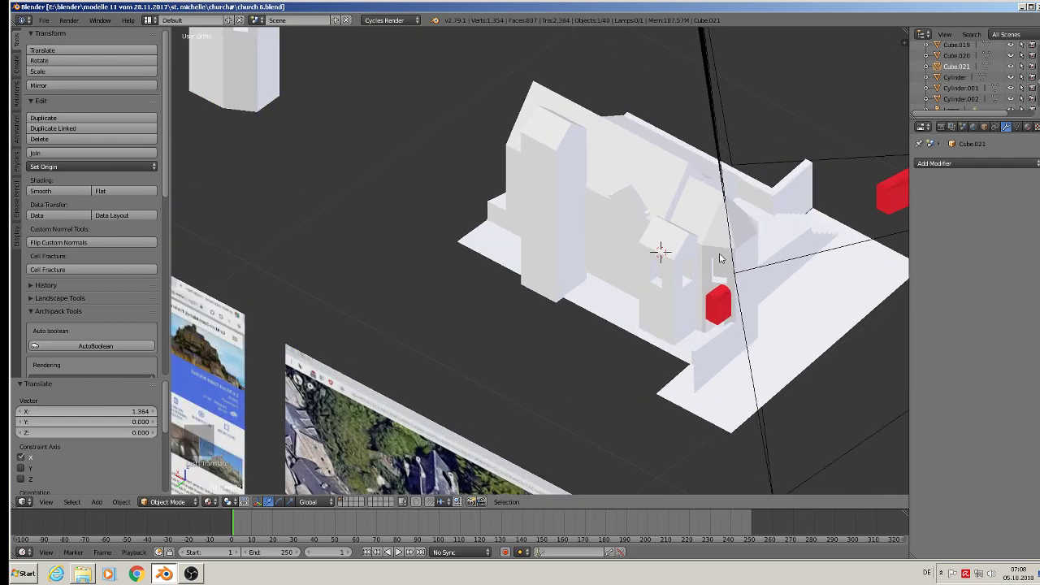
pyautogui.press('KP_1')
pyautogui.scroll(4, 645, 224)
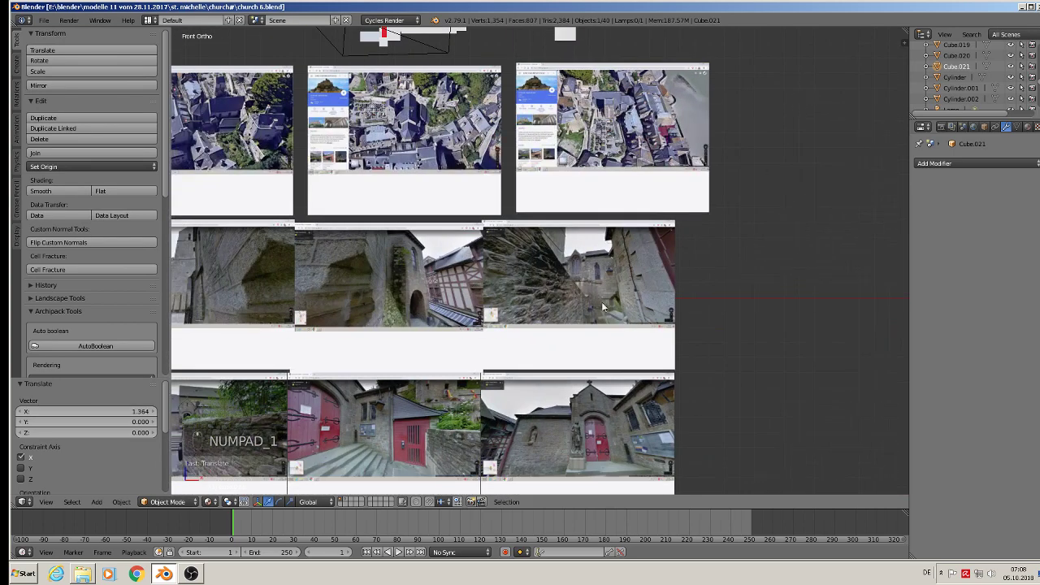
pyautogui.scroll(7, 526, 327)
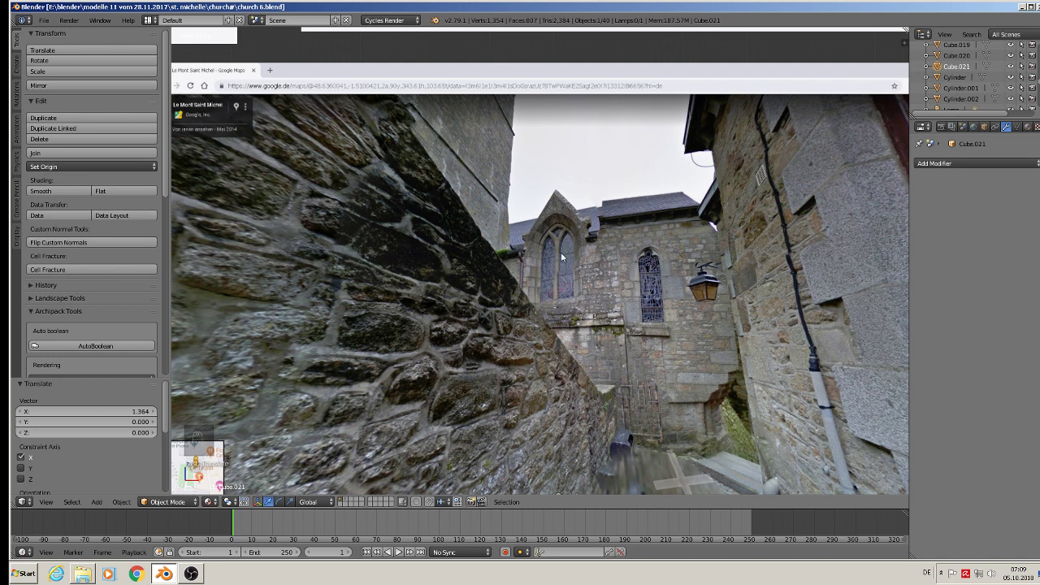
pyautogui.scroll(-10, 664, 292)
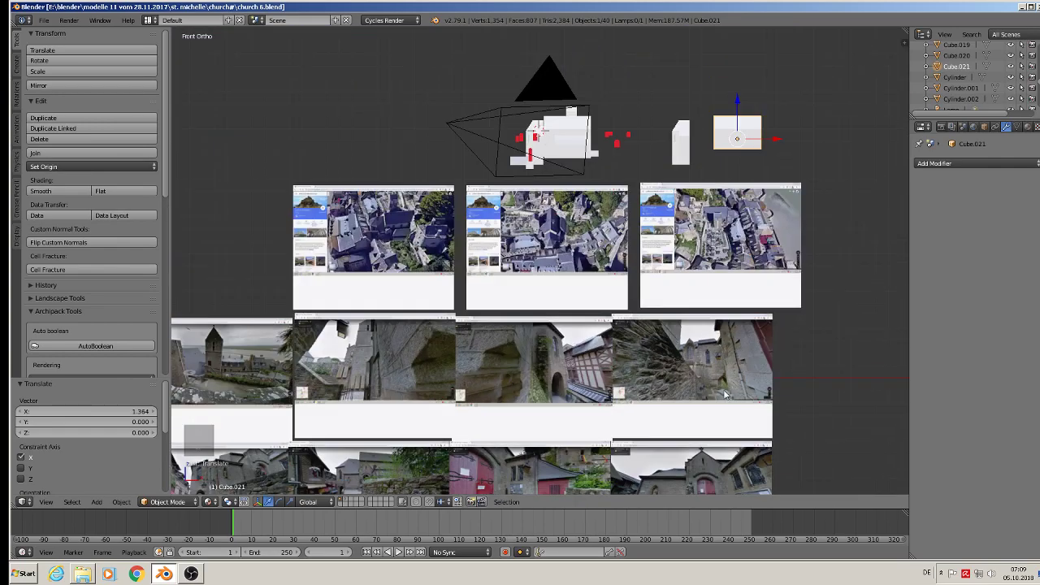
pyautogui.scroll(11, 561, 122)
pyautogui.rightClick(326, 132)
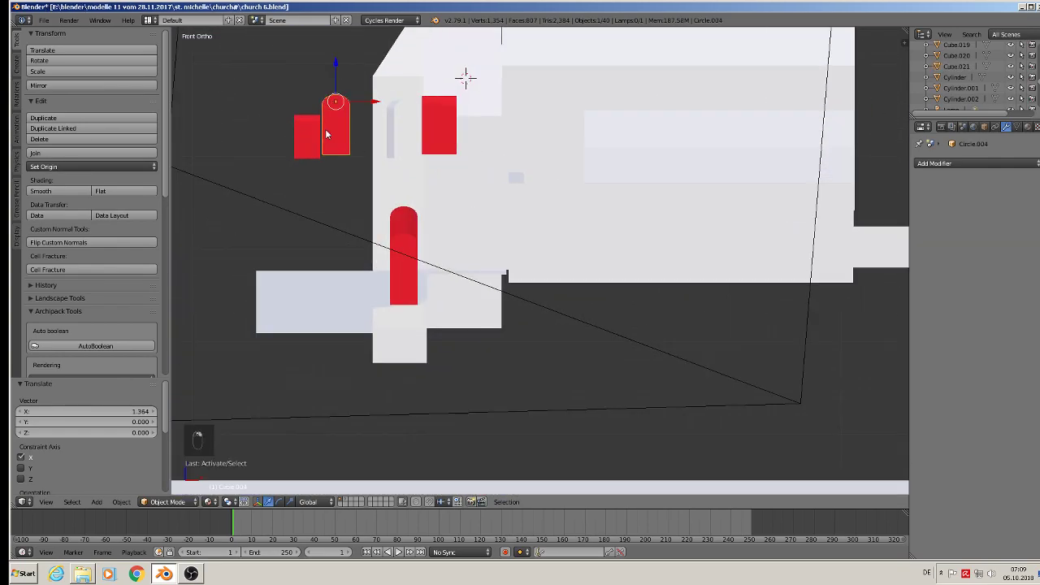
pyautogui.moveTo(339, 148); pyautogui.dragTo(390, 206, button='middle')
pyautogui.scroll(8, 336, 77)
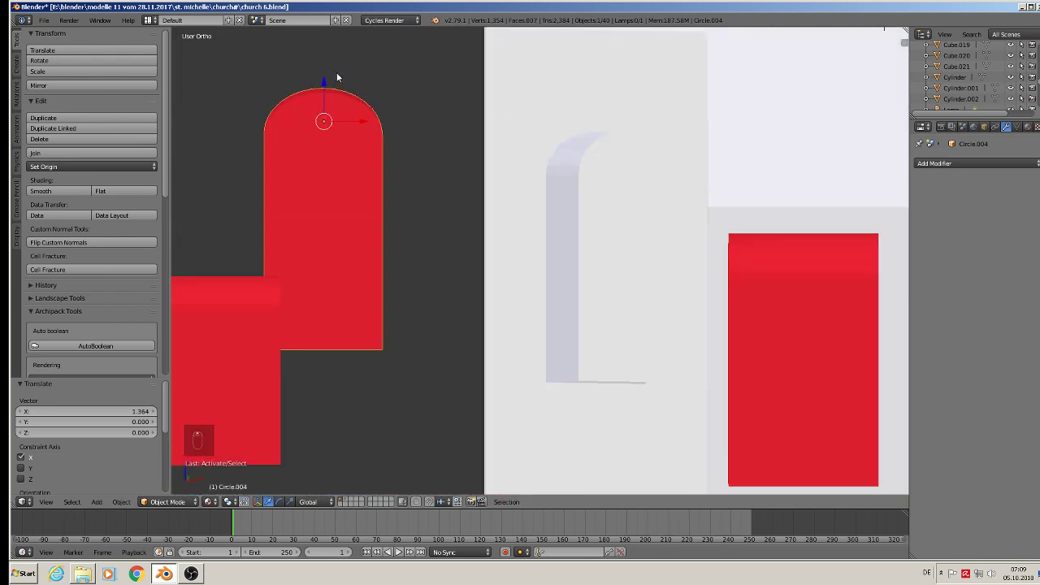
pyautogui.press('Tab')
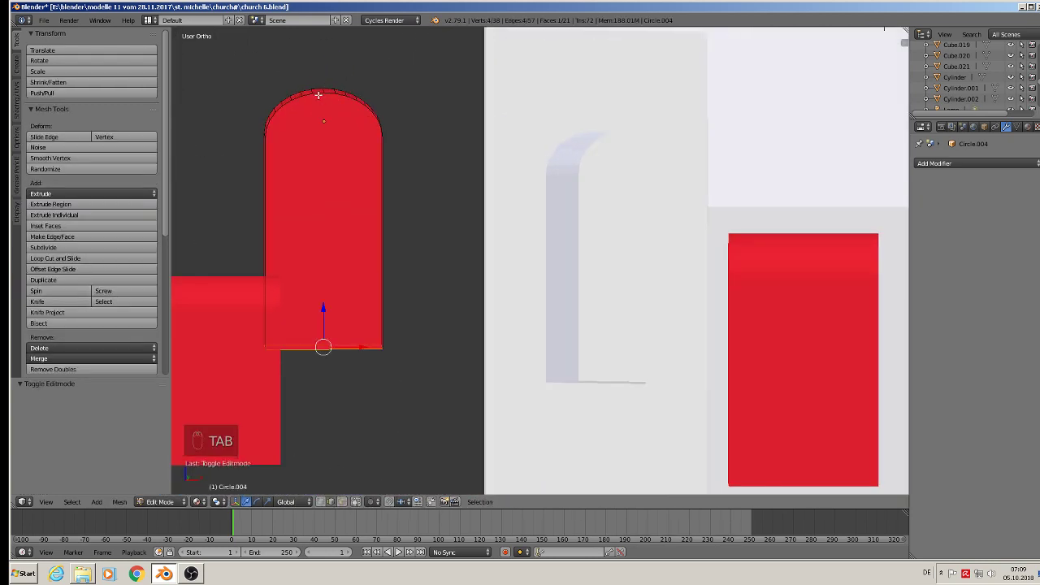
pyautogui.rightClick(328, 88)
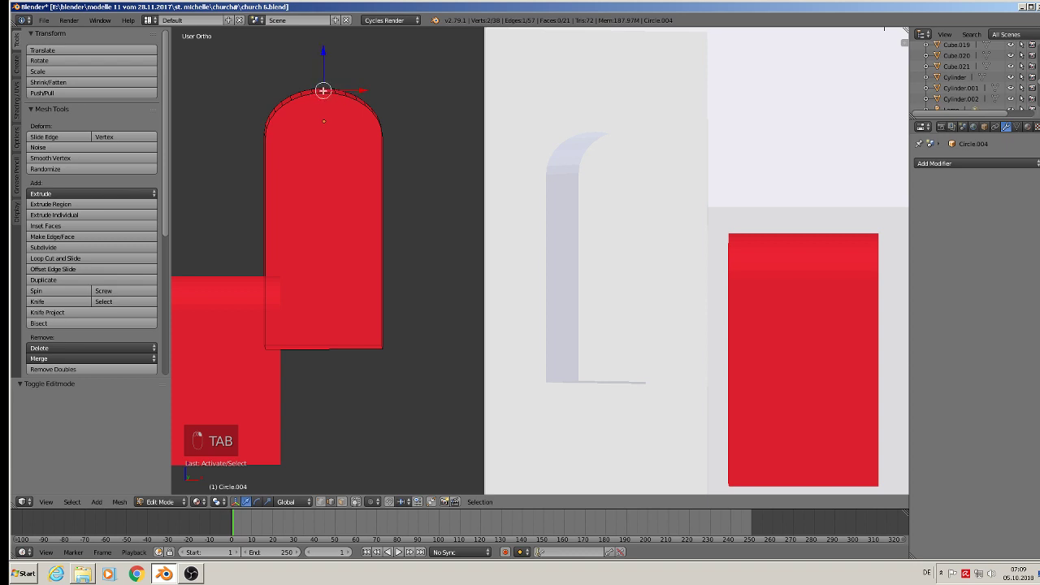
pyautogui.moveTo(322, 92); pyautogui.dragTo(329, 123, button='middle')
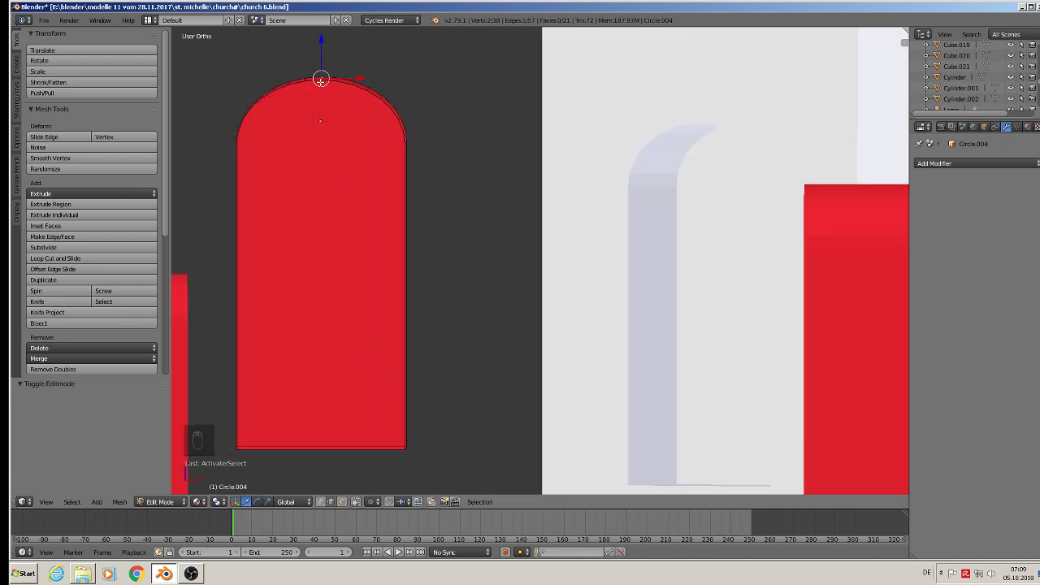
pyautogui.click(375, 501)
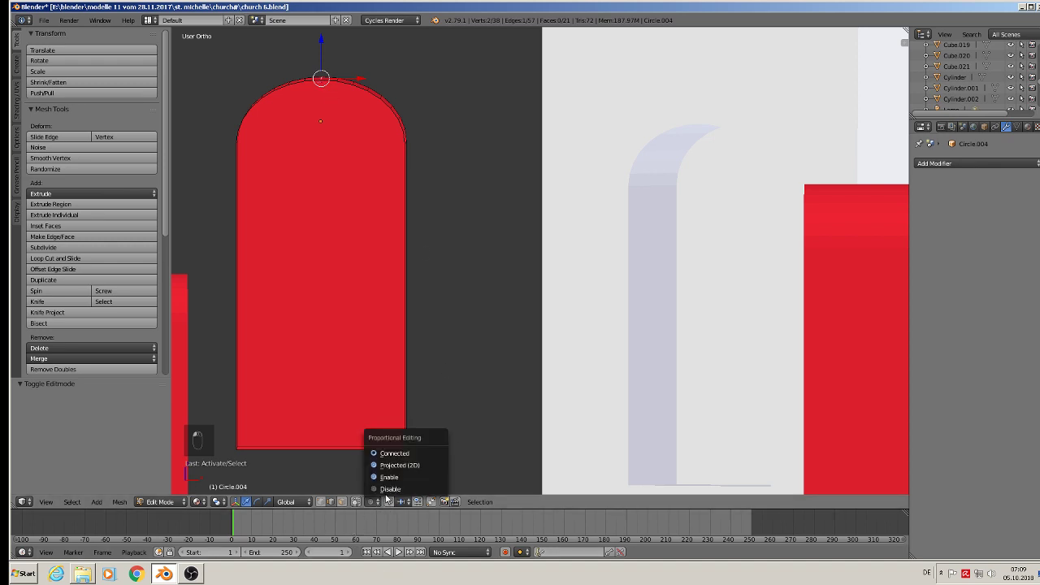
pyautogui.click(401, 453)
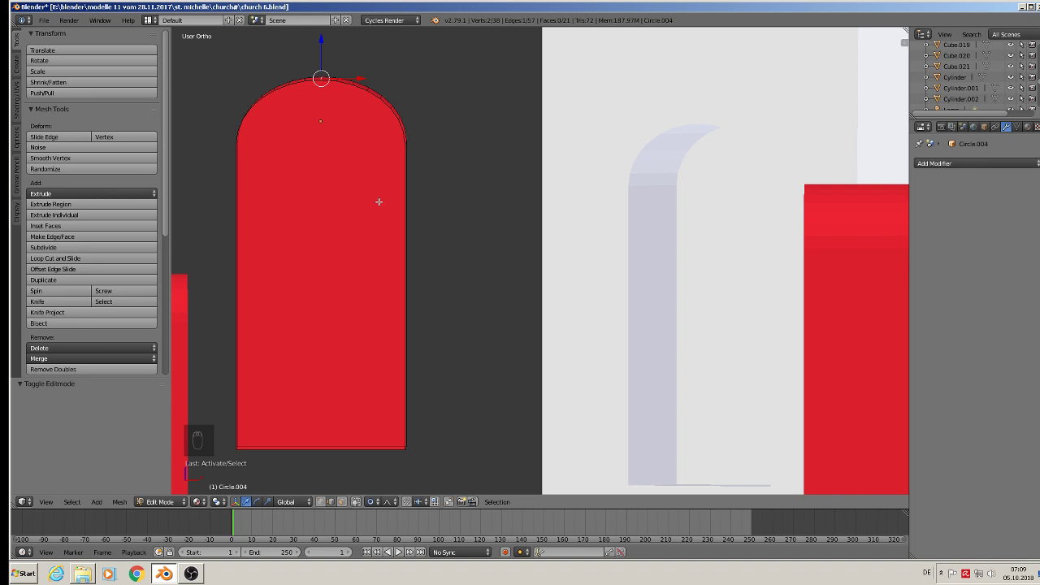
# Raise the cutter's top edge about 0.0057 along Z with proportional size 0.02 into a pointed arch, and return to Object Mode.
pyautogui.keyDown('shift'); pyautogui.moveTo(442, 212); pyautogui.dragTo(456, 239, button='middle'); pyautogui.keyUp('shift')
pyautogui.press('KP_1')
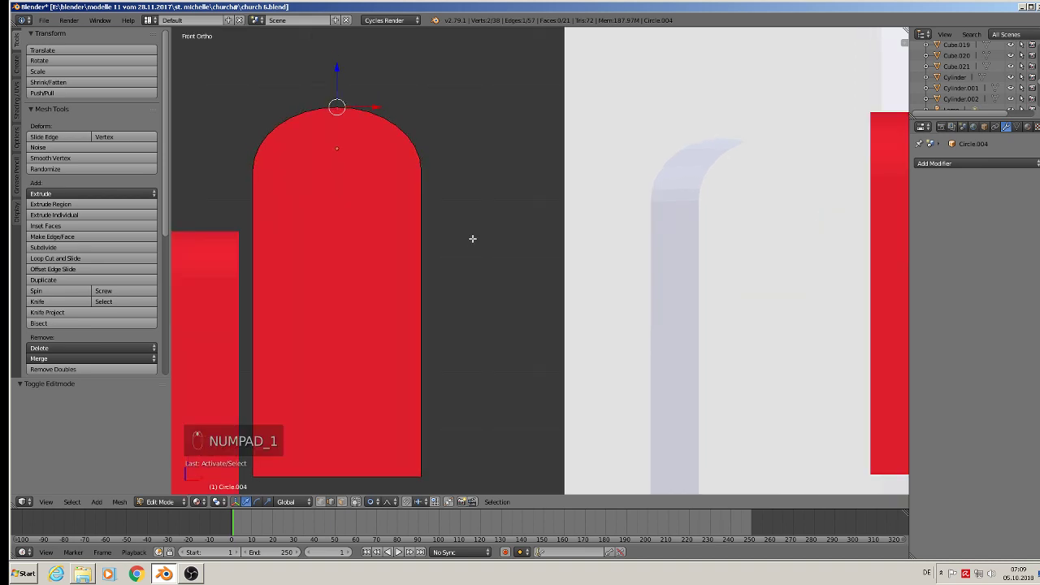
pyautogui.scroll(-3, 426, 227)
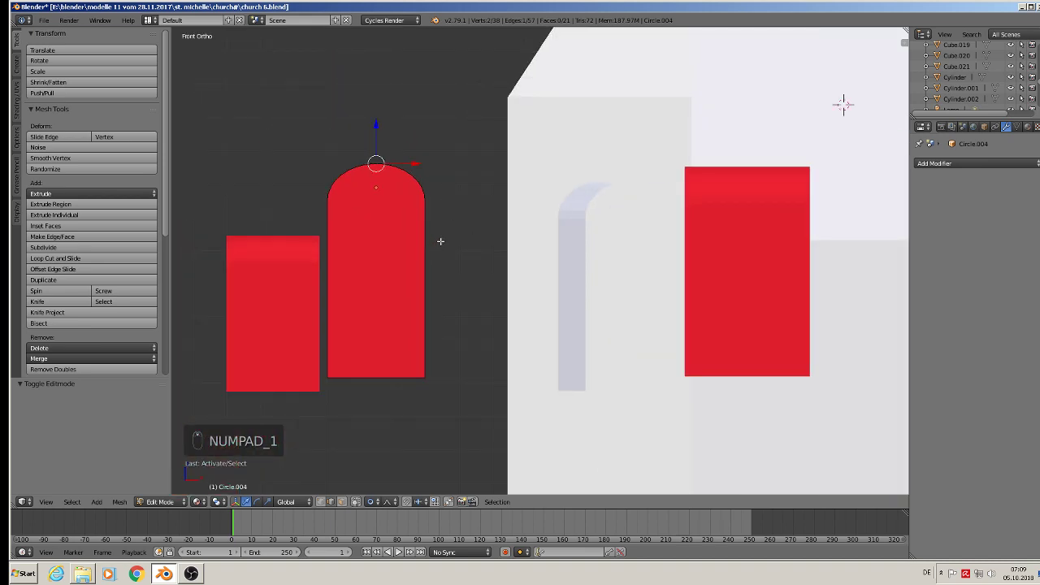
pyautogui.press('g')
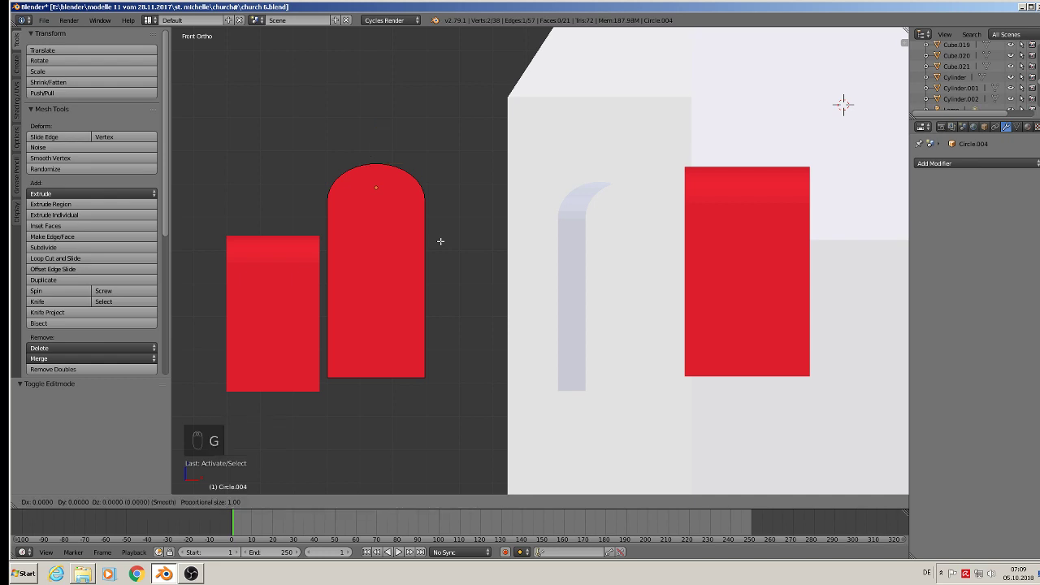
pyautogui.press('z')
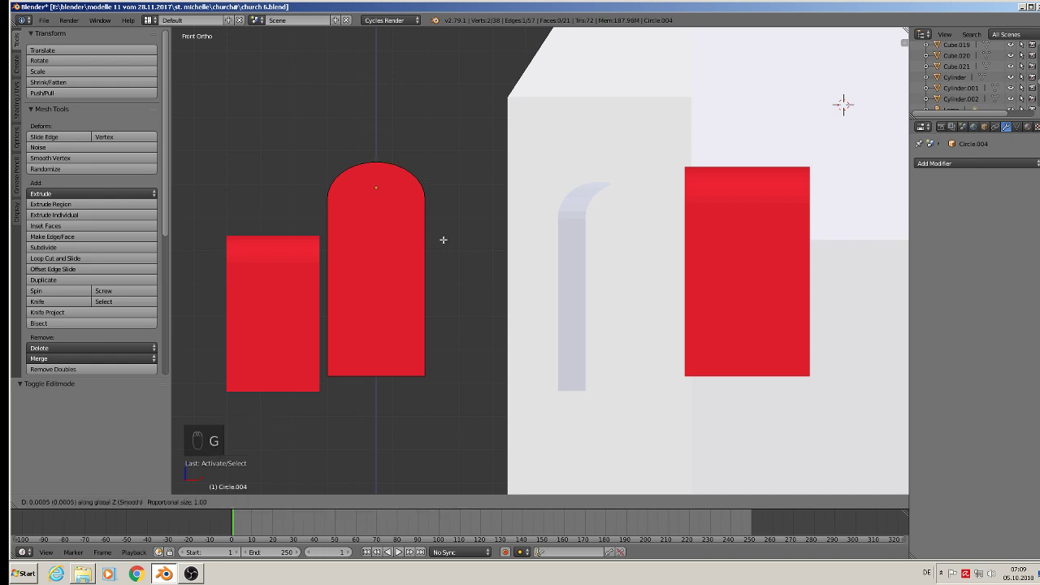
pyautogui.scroll(3, 443, 240)
pyautogui.scroll(15, 444, 240)
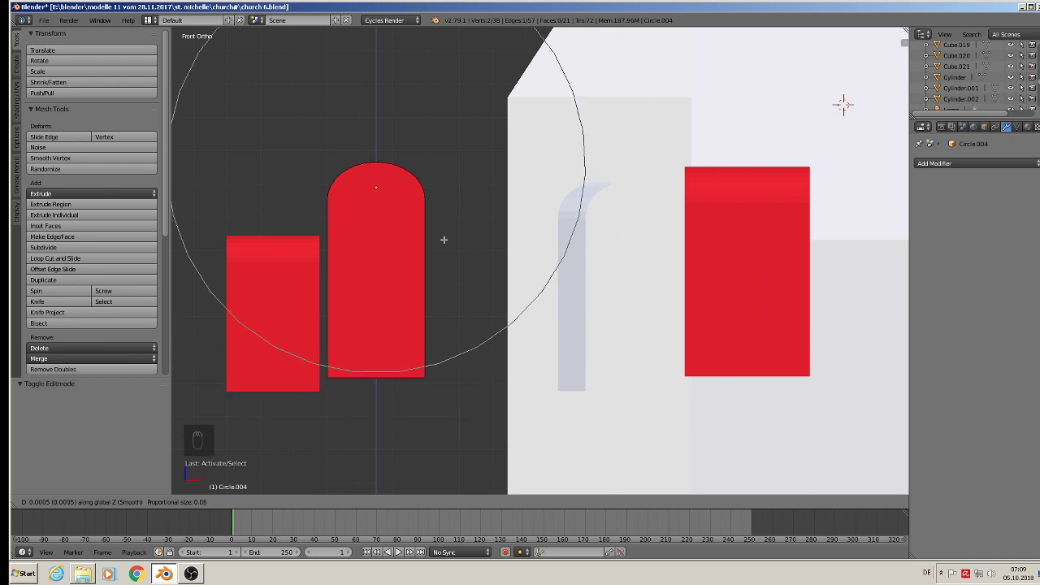
pyautogui.scroll(1, 444, 240)
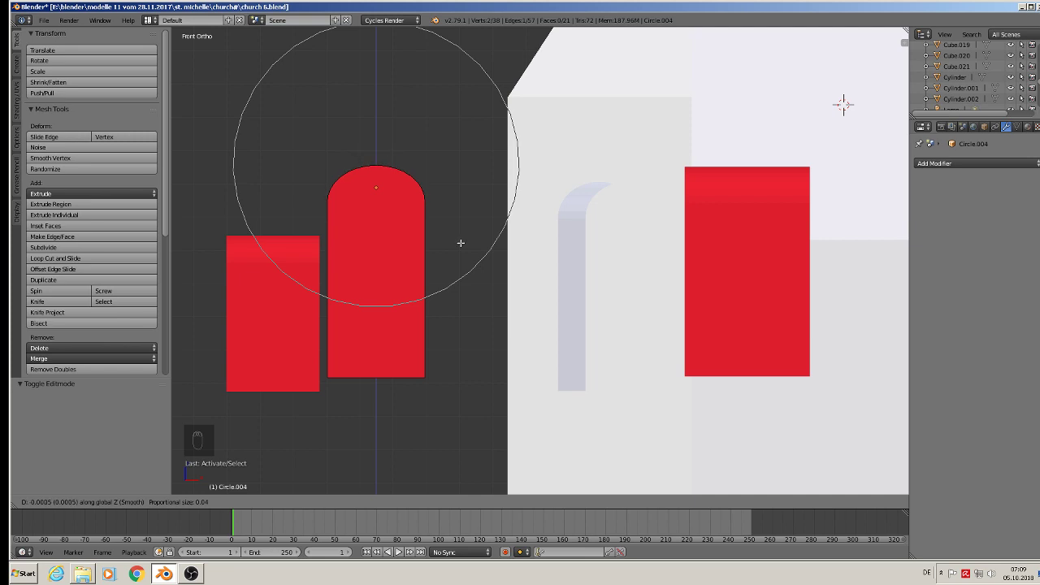
pyautogui.scroll(6, 467, 237)
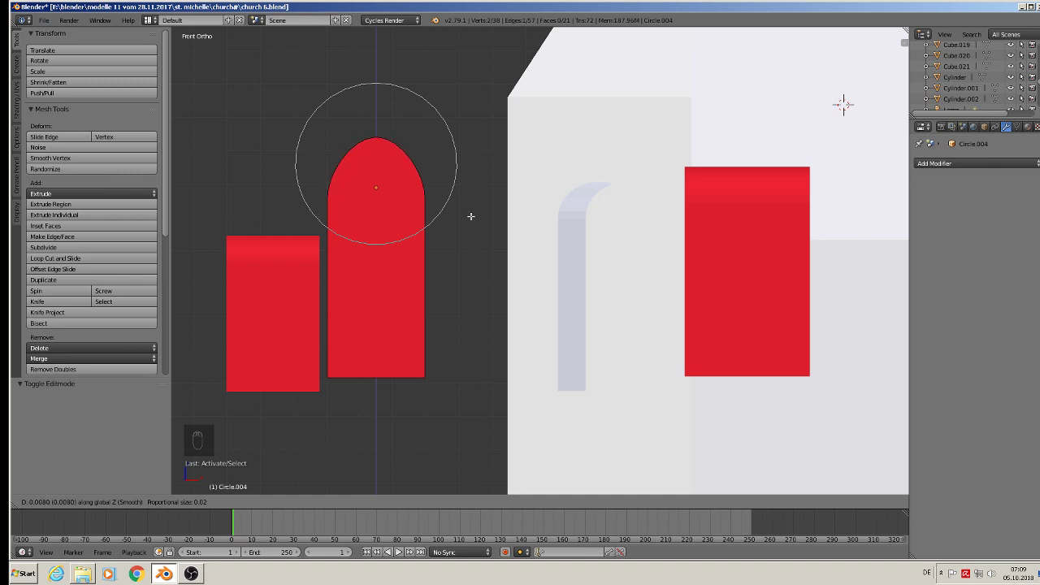
pyautogui.scroll(2, 472, 221)
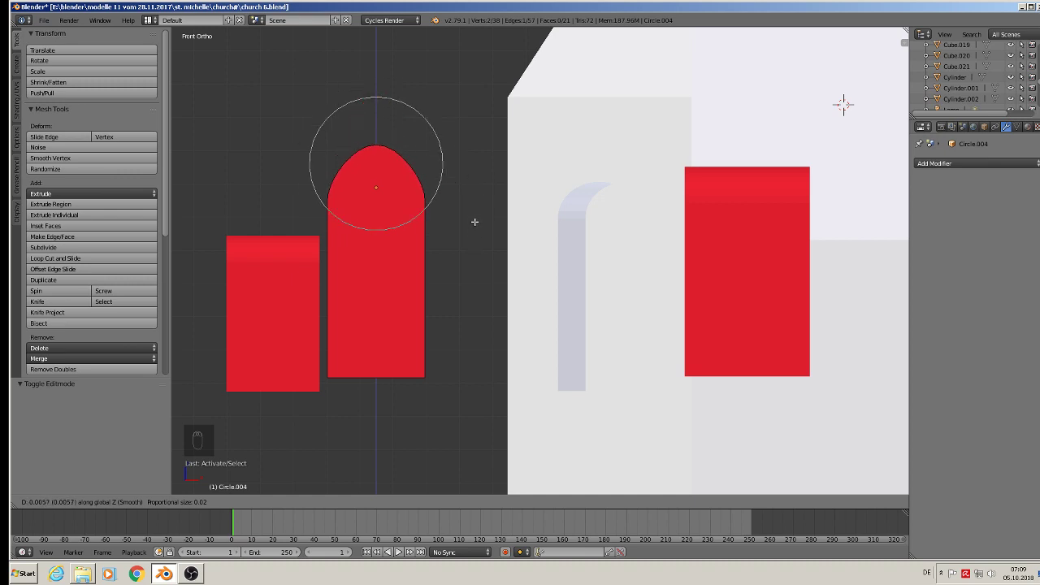
pyautogui.click(474, 221)
pyautogui.press('Tab')
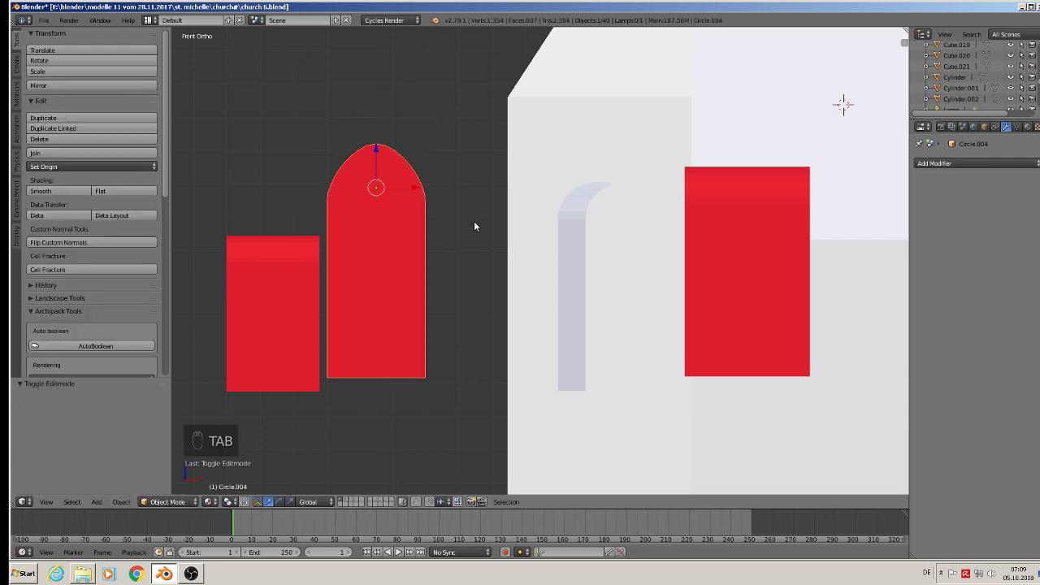
# Move the pointed cutter 0.288 along X, about -0.0556 along Y and -0.027 along X into the side wall under the small gable.
pyautogui.scroll(-2, 469, 236)
pyautogui.moveTo(469, 237); pyautogui.dragTo(704, 279, button='middle')
pyautogui.scroll(-3, 571, 271)
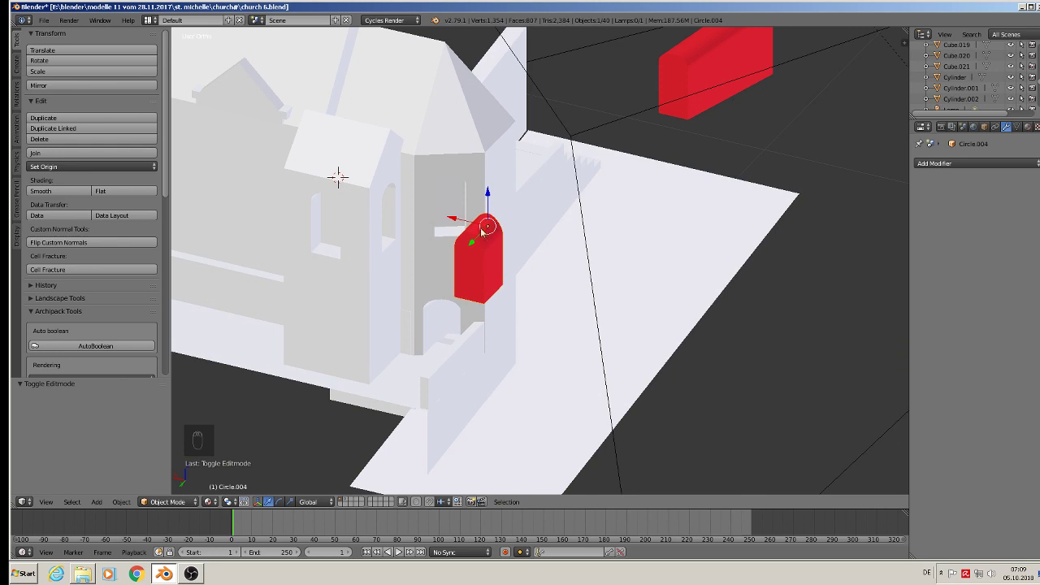
pyautogui.moveTo(453, 218); pyautogui.dragTo(166, 151)
pyautogui.keyDown('shift'); pyautogui.moveTo(295, 213); pyautogui.dragTo(429, 263, button='middle'); pyautogui.keyUp('shift')
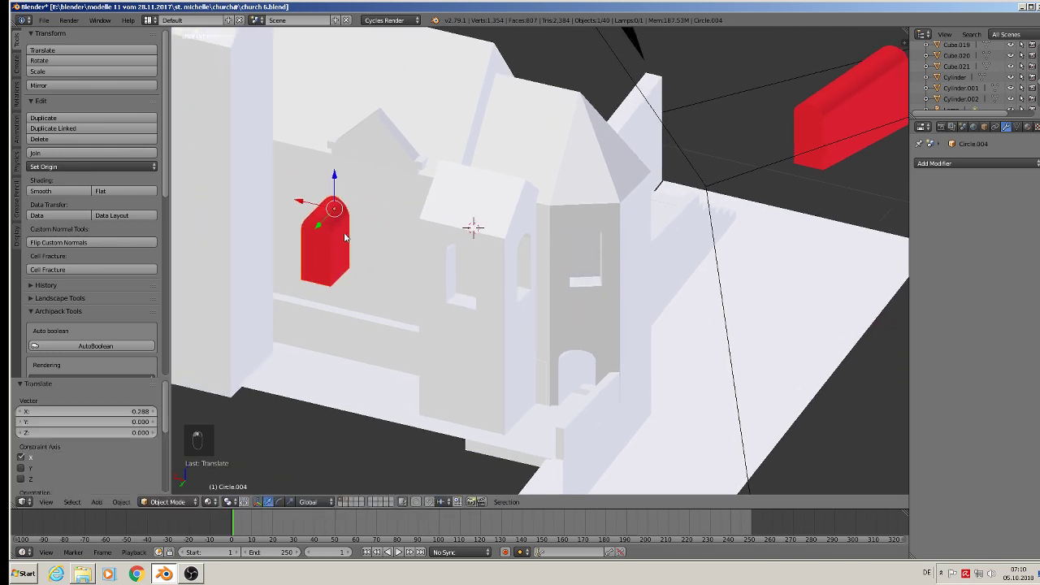
pyautogui.press('g')
pyautogui.press('y')
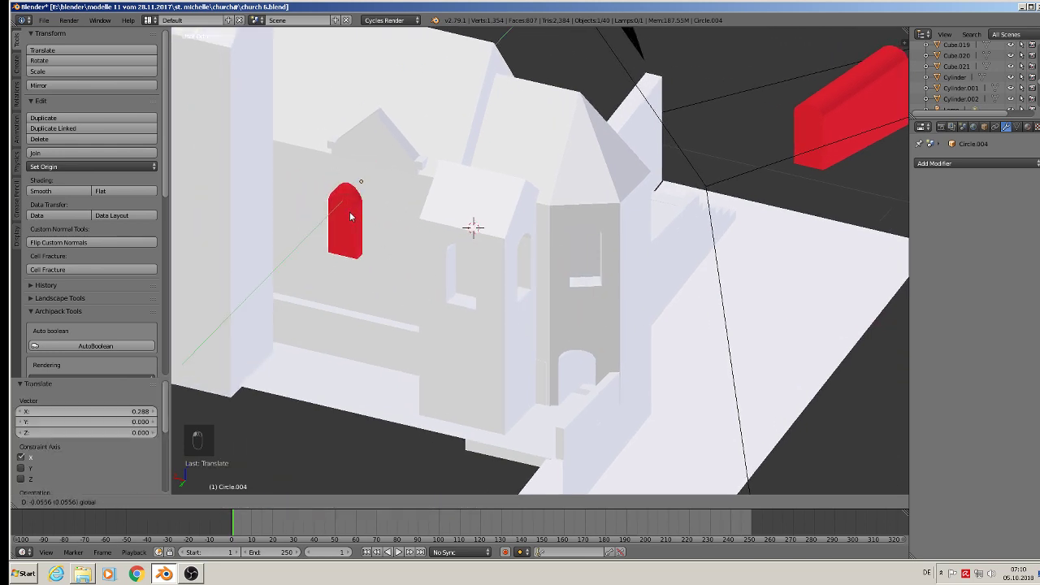
pyautogui.moveTo(349, 212); pyautogui.dragTo(351, 213)
pyautogui.moveTo(325, 179); pyautogui.dragTo(354, 186)
pyautogui.scroll(1, 400, 191)
pyautogui.moveTo(402, 191); pyautogui.dragTo(414, 192, button='middle')
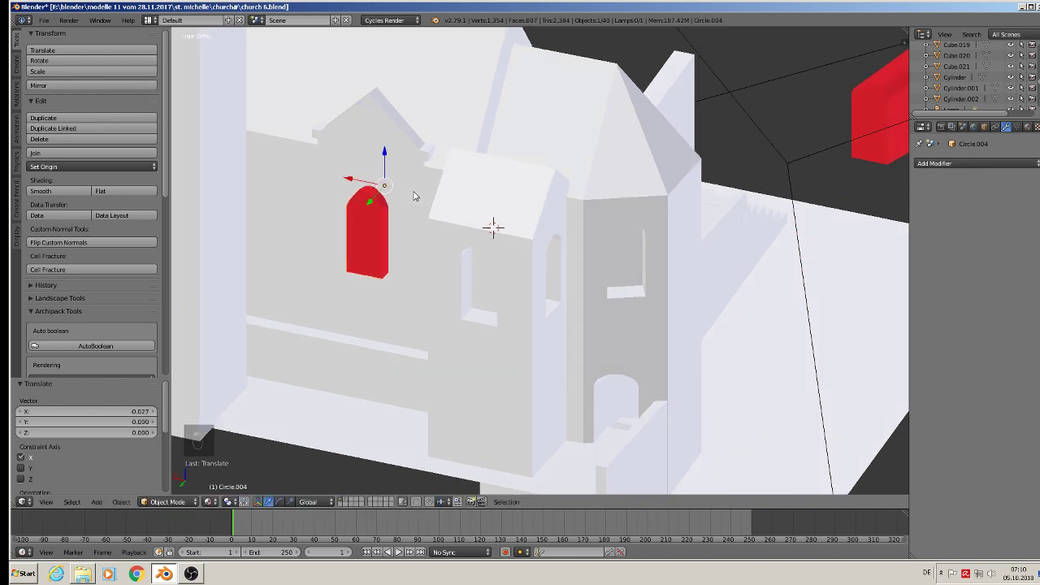
# Scale the cutter by 1.572, shift it 0.041 along Z and -0.008 along Y, and save the church file.
pyautogui.press('KP_1')
pyautogui.press('s')
pyautogui.click(540, 262)
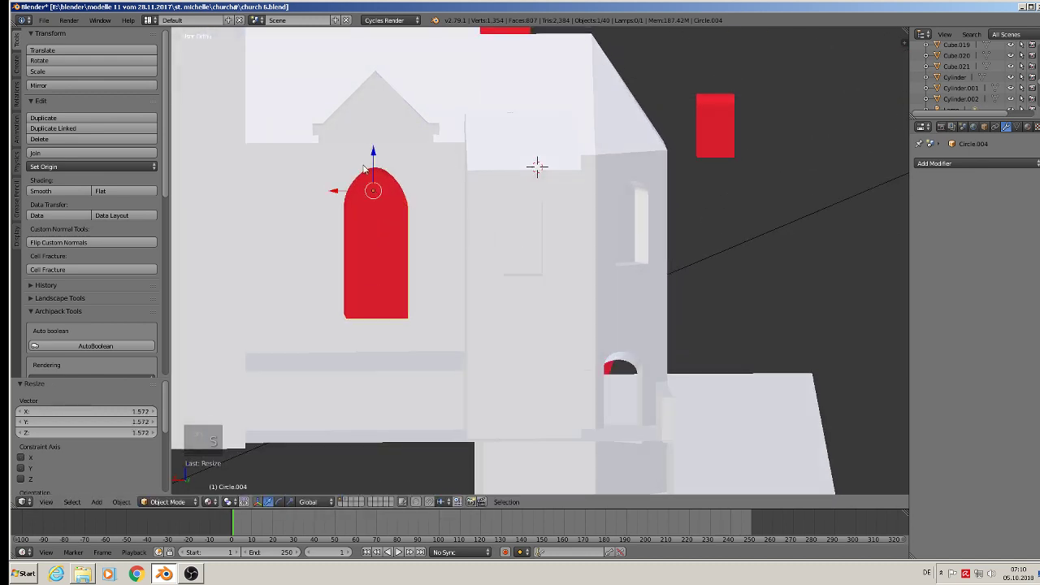
pyautogui.moveTo(373, 152); pyautogui.dragTo(370, 95)
pyautogui.moveTo(369, 97); pyautogui.dragTo(343, 230, button='middle')
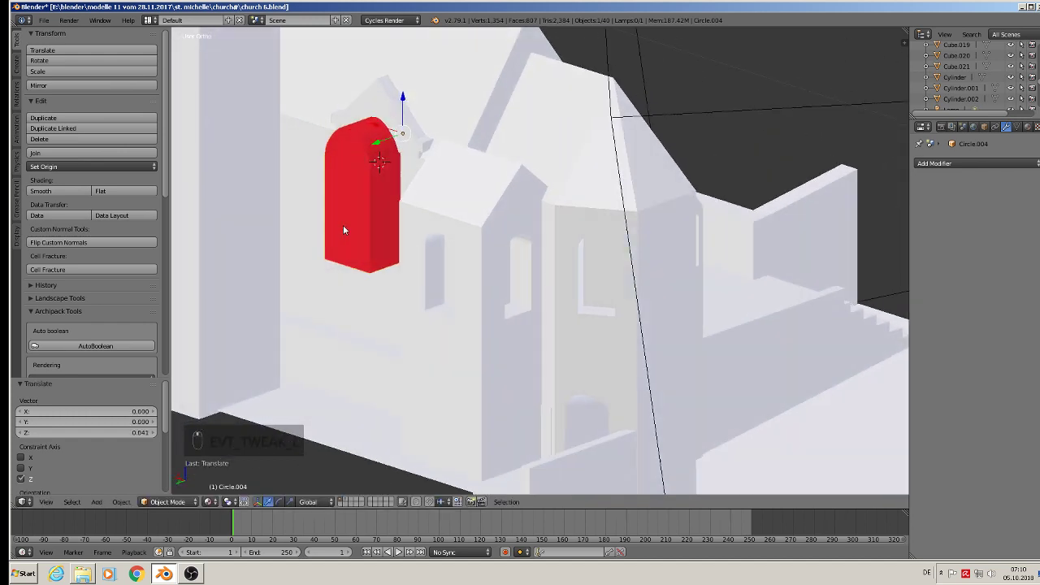
pyautogui.moveTo(385, 141); pyautogui.dragTo(397, 140)
pyautogui.scroll(-1, 431, 191)
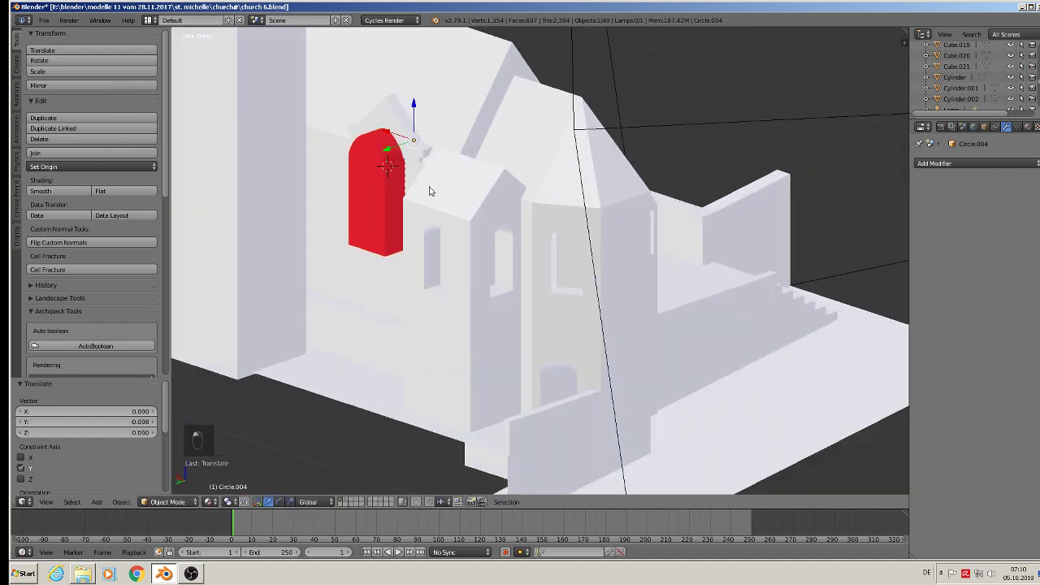
pyautogui.scroll(-1, 431, 191)
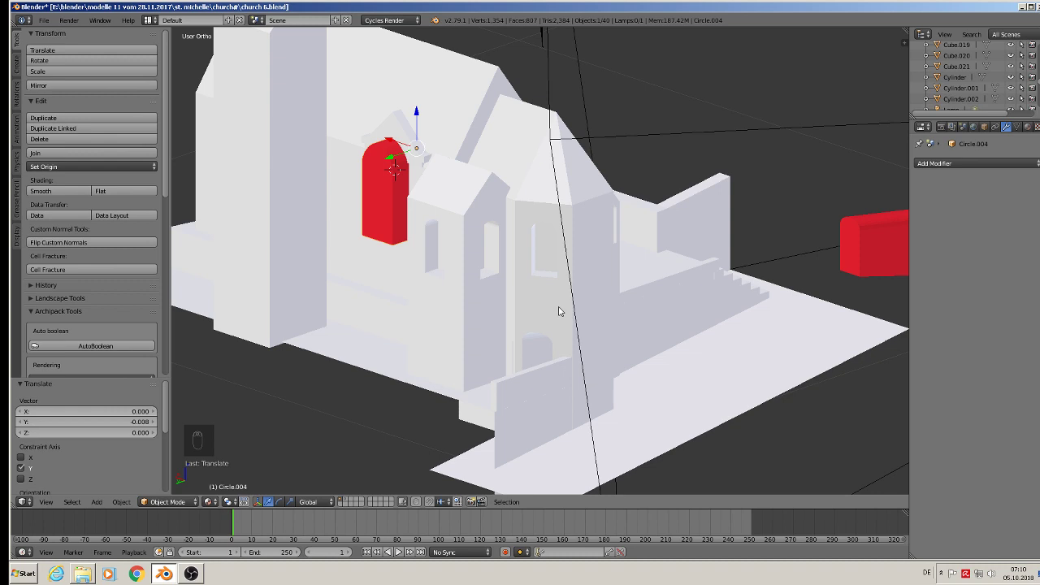
pyautogui.click(45, 22)
pyautogui.click(92, 102)
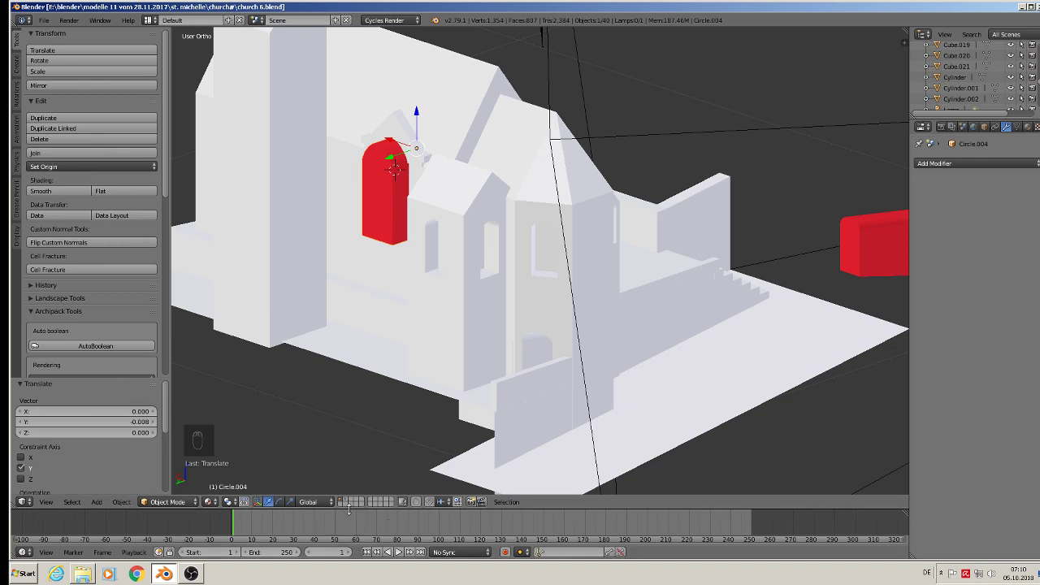
# Examine the street-view reference photo of the church side wall for the window under the gable, and compare it with the model.
pyautogui.moveTo(450, 333); pyautogui.dragTo(431, 316, button='middle')
pyautogui.press('KP_1')
pyautogui.scroll(-4, 513, 353)
pyautogui.scroll(-3, 513, 358)
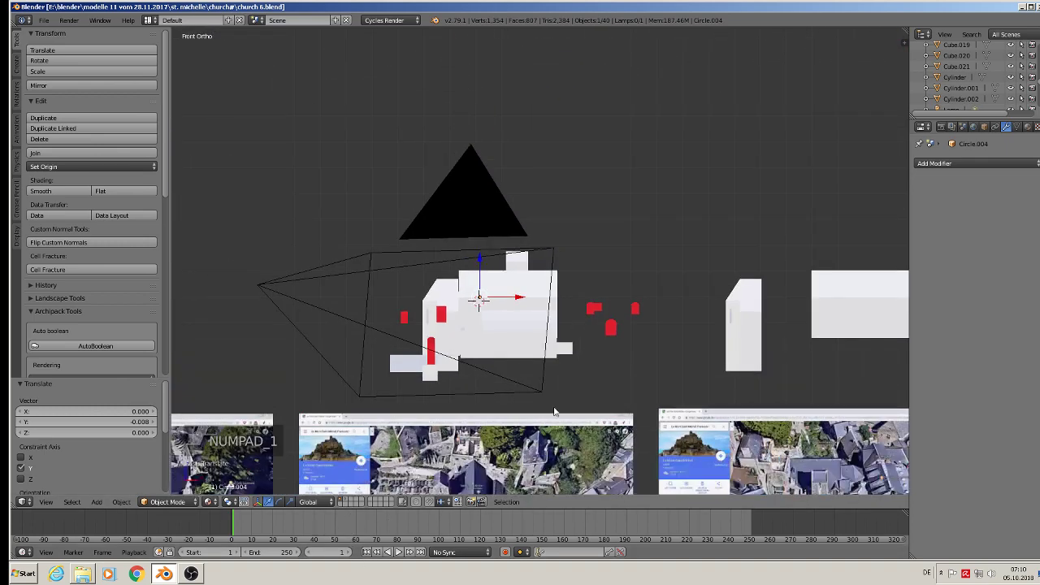
pyautogui.keyDown('shift'); pyautogui.moveTo(555, 412); pyautogui.dragTo(675, 42, button='middle'); pyautogui.keyUp('shift')
pyautogui.scroll(-3, 472, 443)
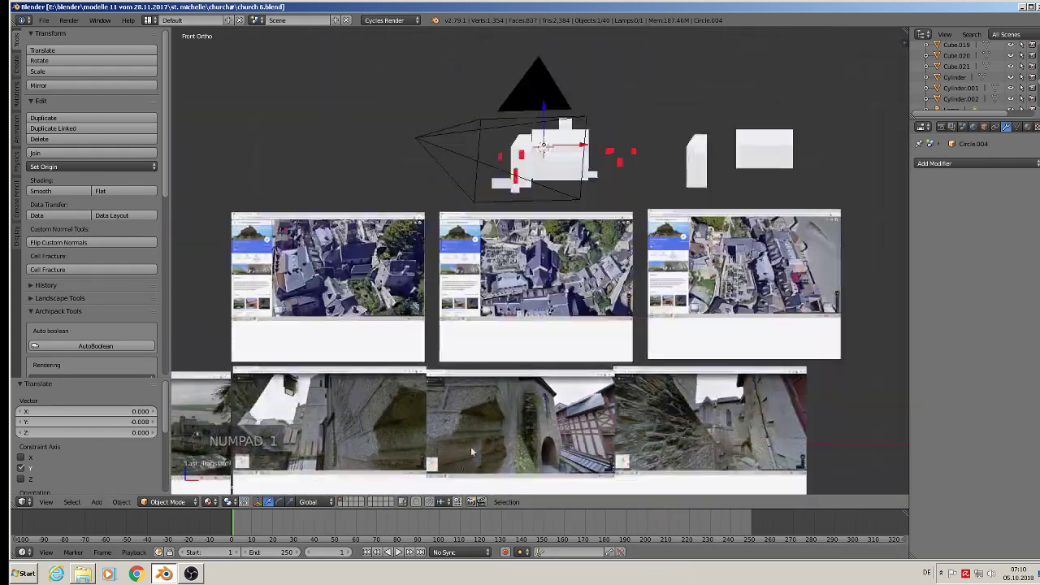
pyautogui.keyDown('shift'); pyautogui.moveTo(470, 446); pyautogui.dragTo(517, 249, button='middle'); pyautogui.keyUp('shift')
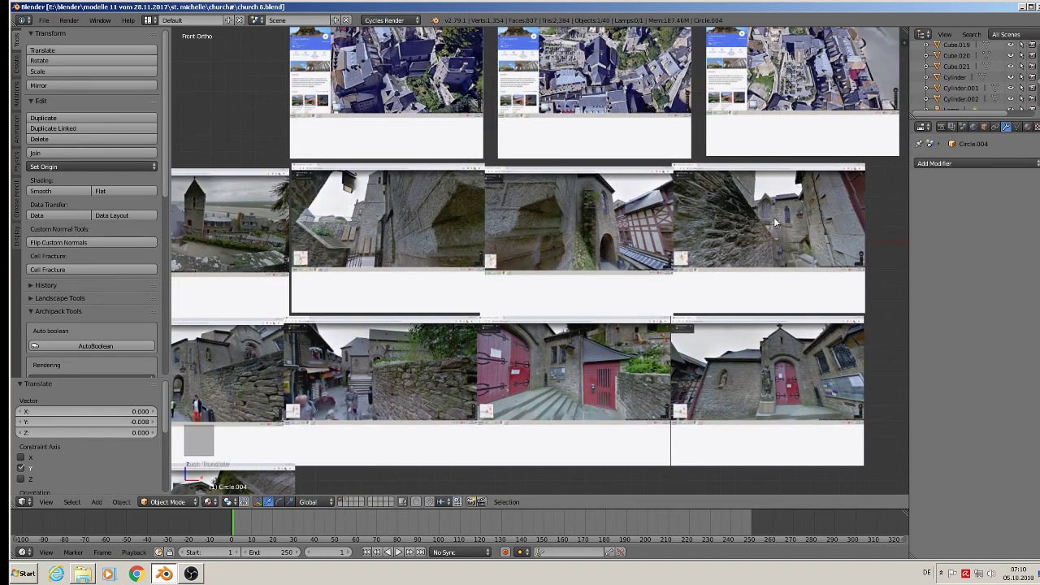
pyautogui.scroll(7, 777, 222)
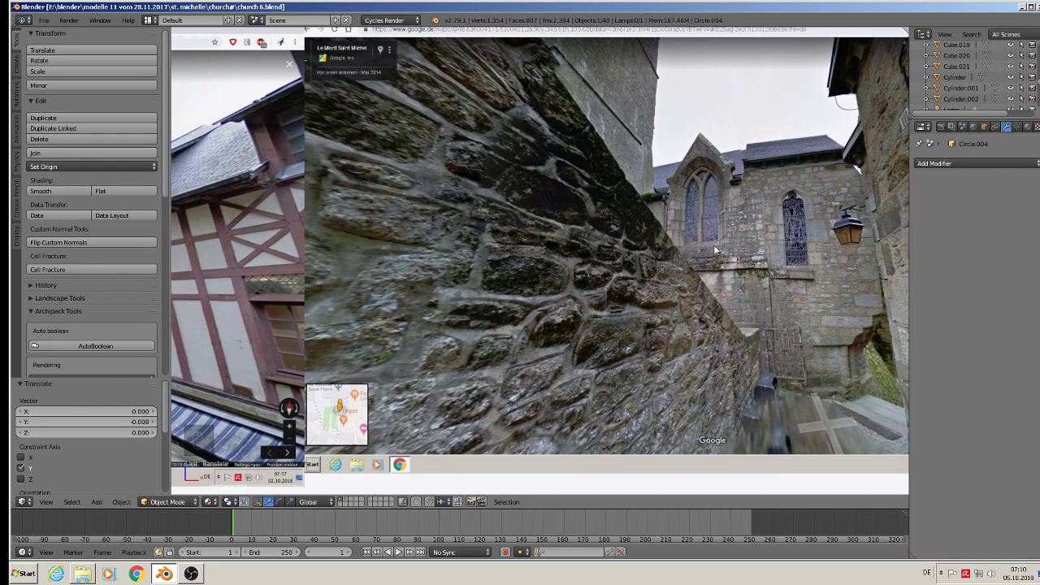
pyautogui.scroll(-6, 650, 244)
pyautogui.scroll(1, 592, 240)
pyautogui.moveTo(474, 202); pyautogui.dragTo(693, 494, button='middle')
pyautogui.scroll(7, 700, 114)
pyautogui.moveTo(786, 166); pyautogui.dragTo(699, 272, button='middle')
pyautogui.scroll(1, 775, 144)
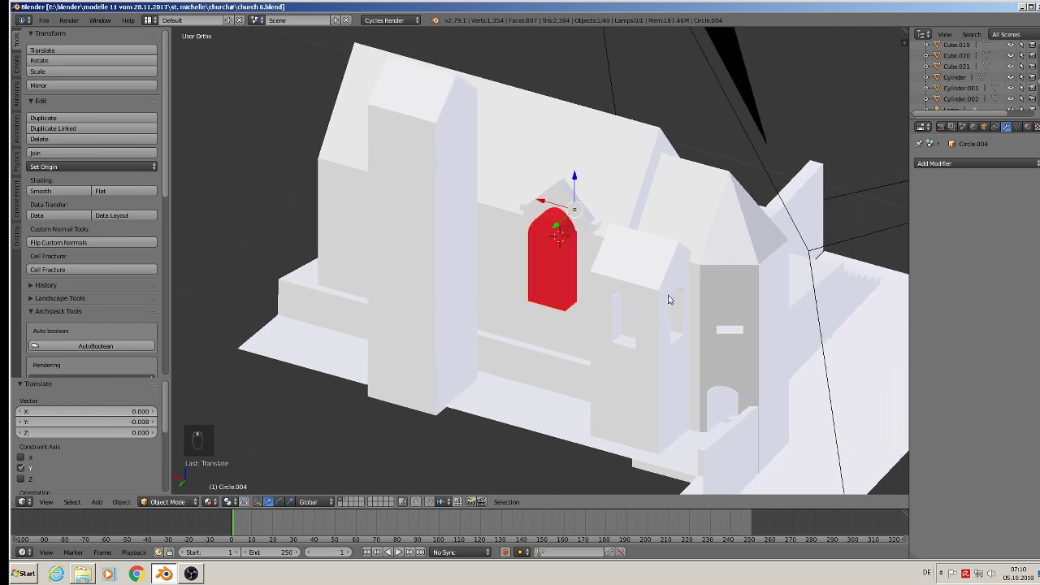
pyautogui.scroll(1, 643, 277)
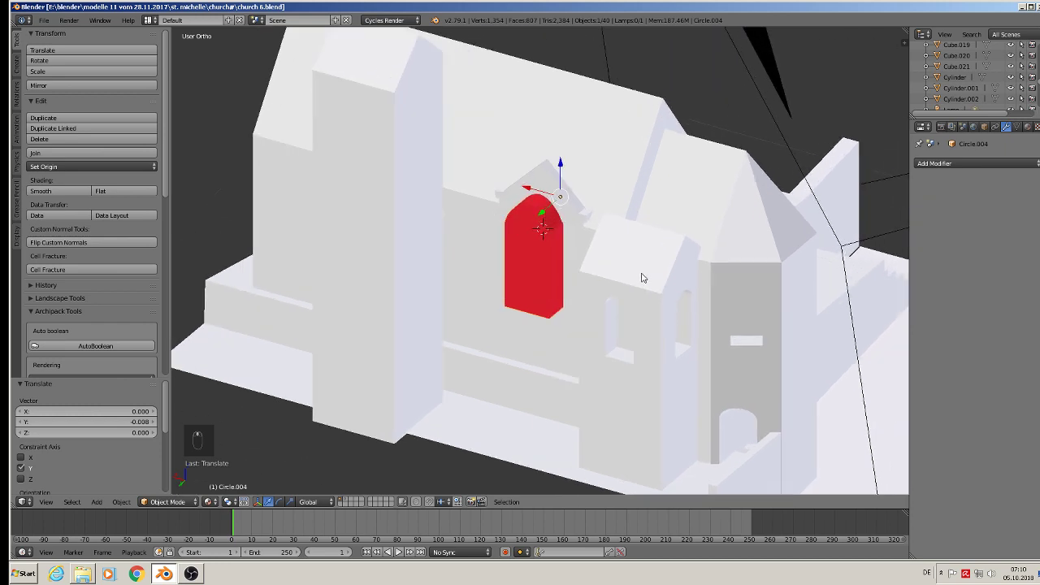
# Apply rotation and scale to the red window cutter Circle.004.
pyautogui.rightClick(515, 248)
pyautogui.rightClick(515, 247)
pyautogui.rightClick(515, 247)
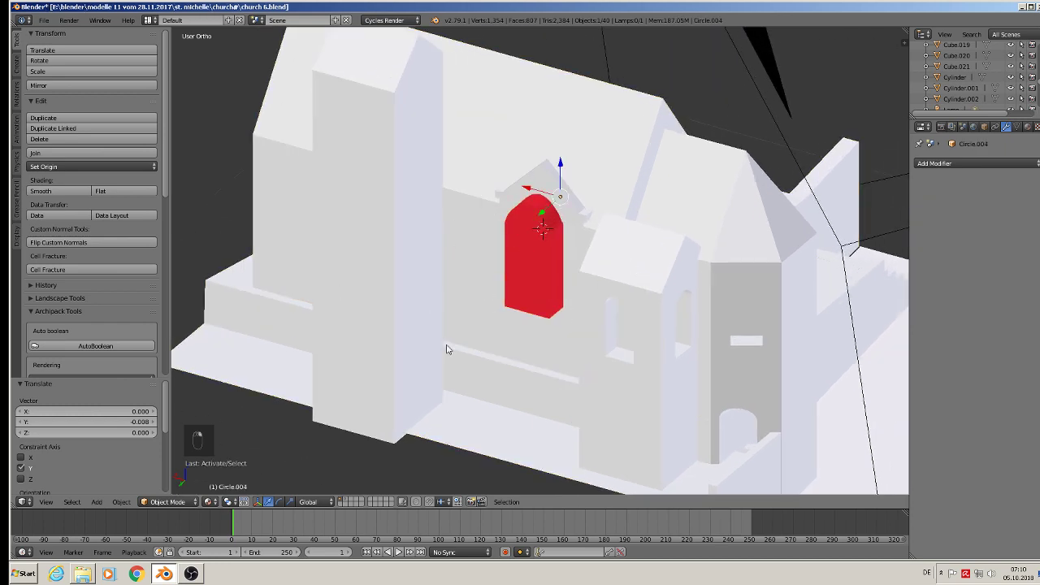
pyautogui.click(128, 504)
pyautogui.moveTo(160, 420)
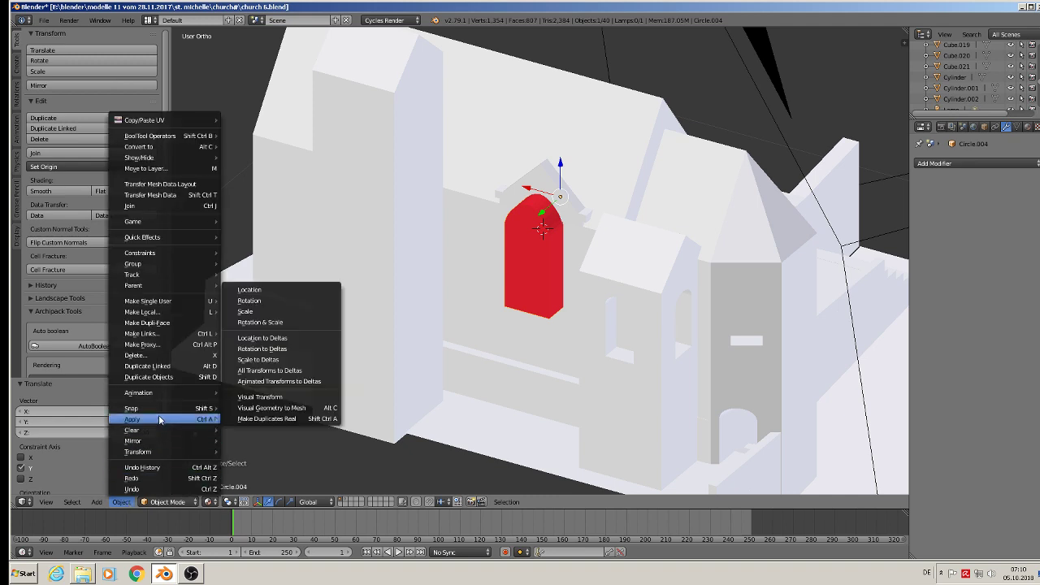
pyautogui.click(283, 320)
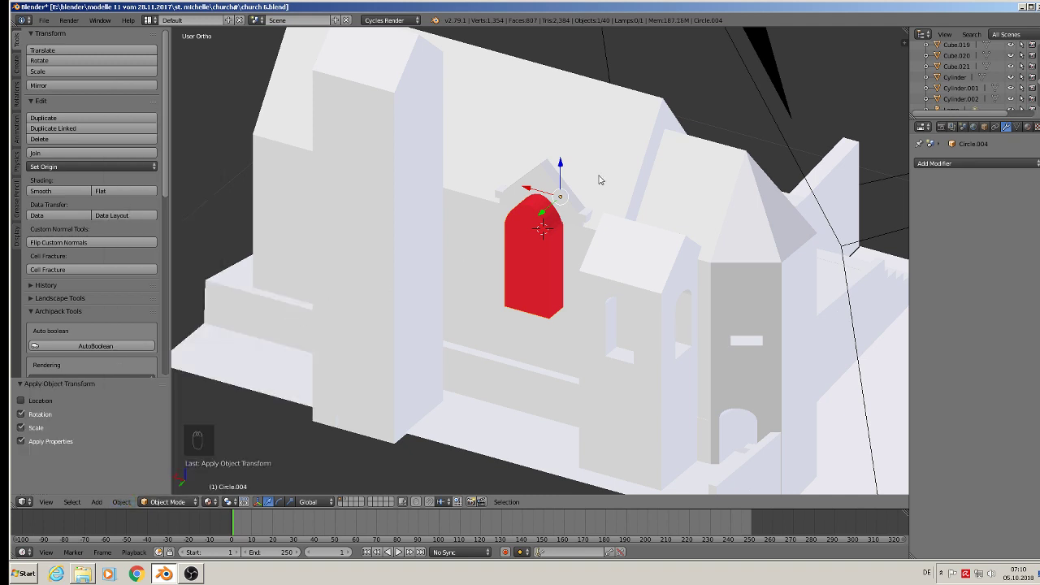
# Apply rotation and scale to the main nave body, Cube.018.
pyautogui.rightClick(538, 177)
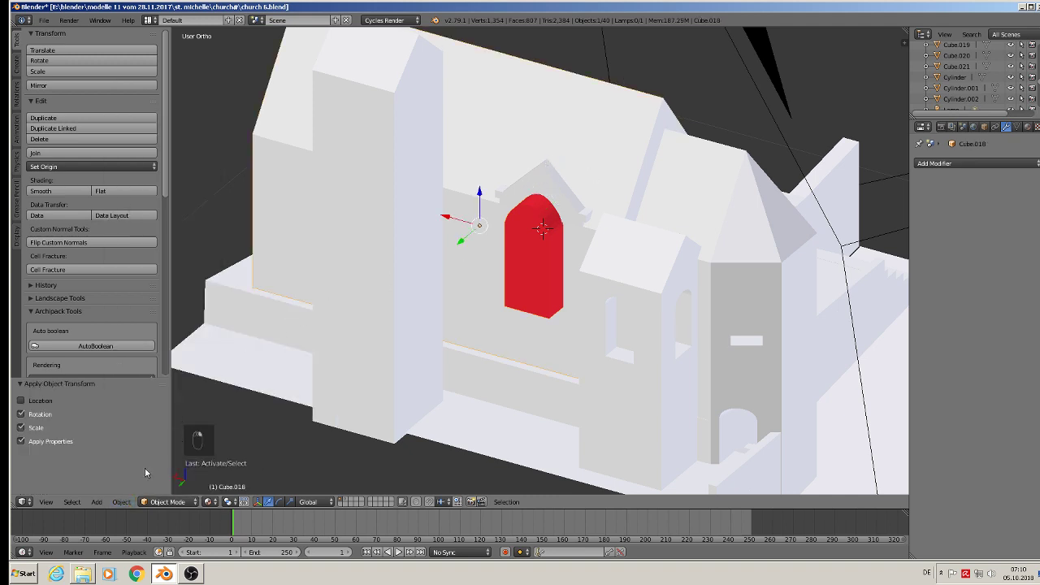
pyautogui.click(124, 504)
pyautogui.moveTo(164, 418)
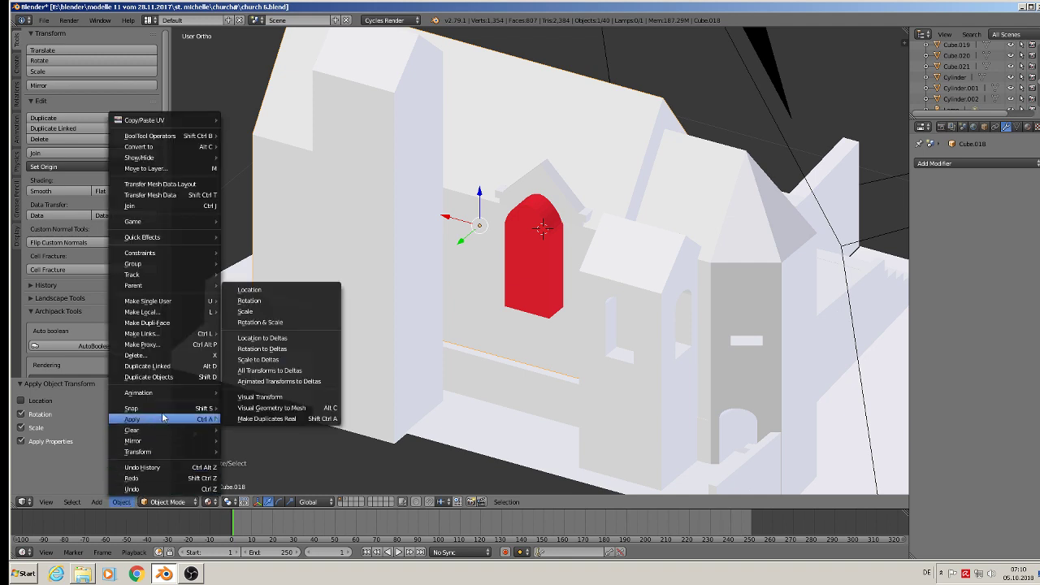
pyautogui.click(256, 323)
# Cut the gable window out of Cube.018 with a Boolean modifier set to Difference using Circle.004, and apply it.
pyautogui.rightClick(536, 248)
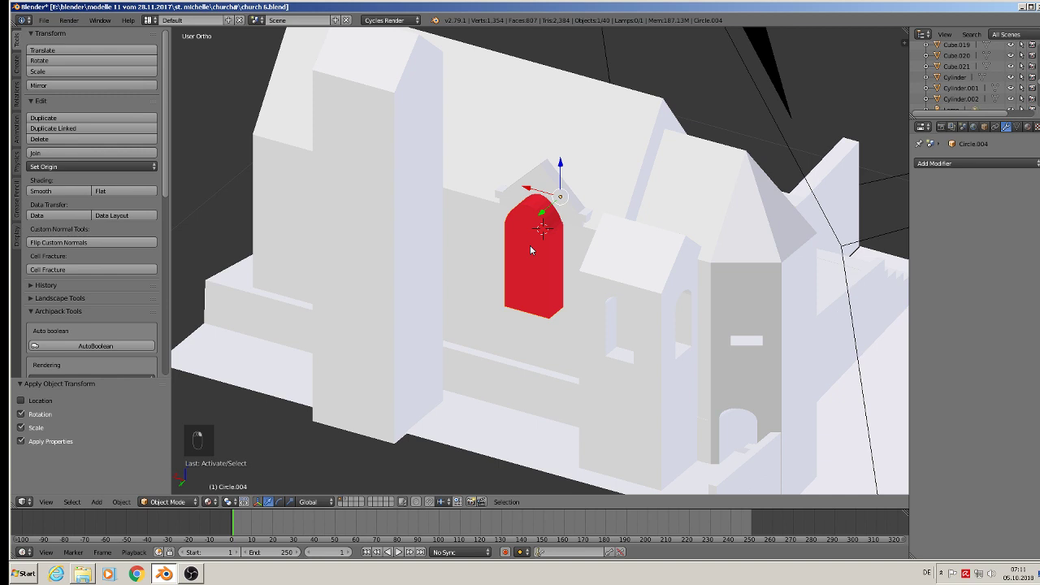
pyautogui.click(980, 163)
pyautogui.click(825, 213)
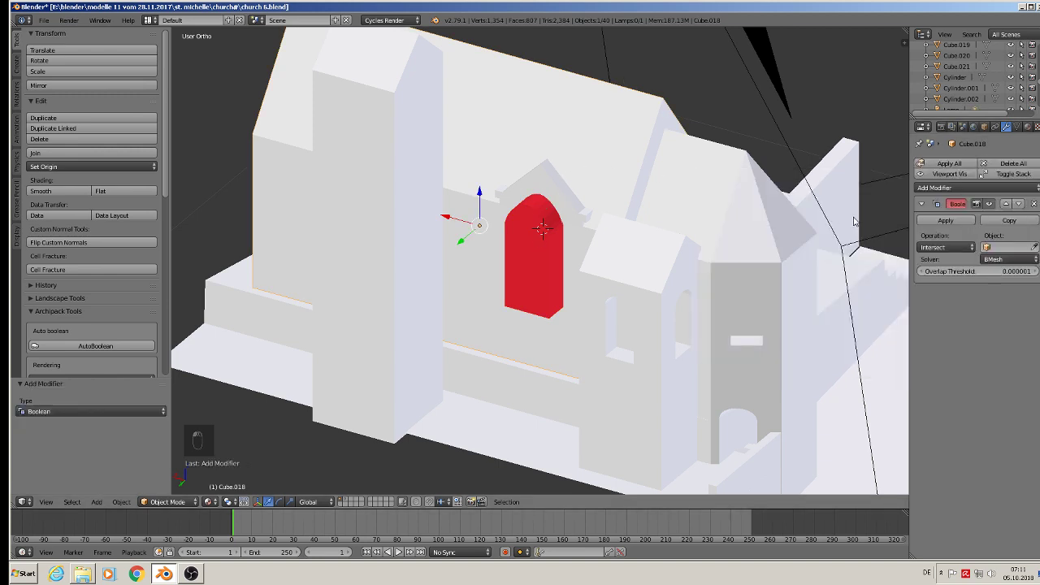
pyautogui.click(995, 248)
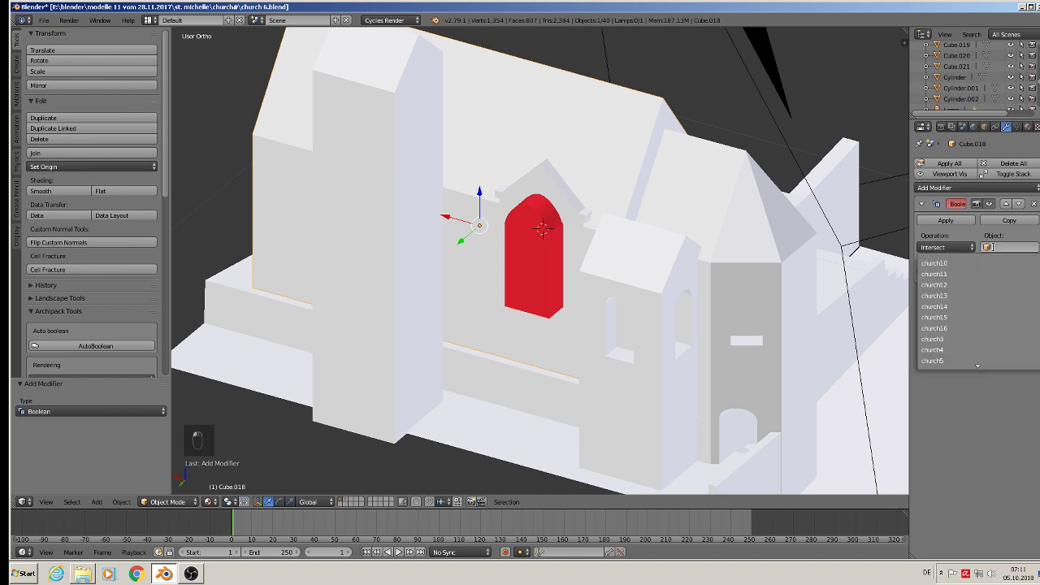
pyautogui.write('ci')
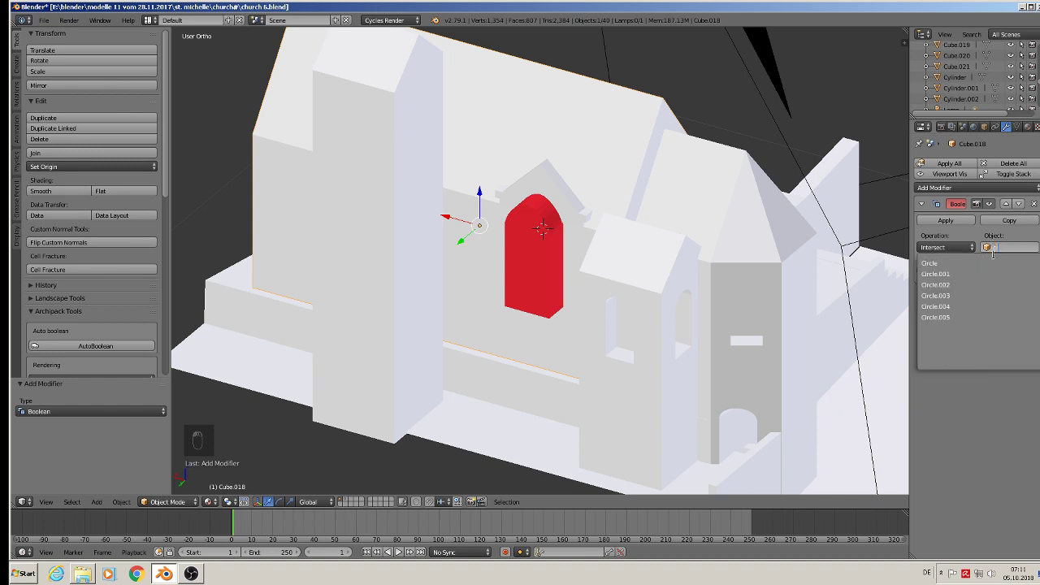
pyautogui.click(962, 306)
pyautogui.click(960, 248)
pyautogui.click(943, 222)
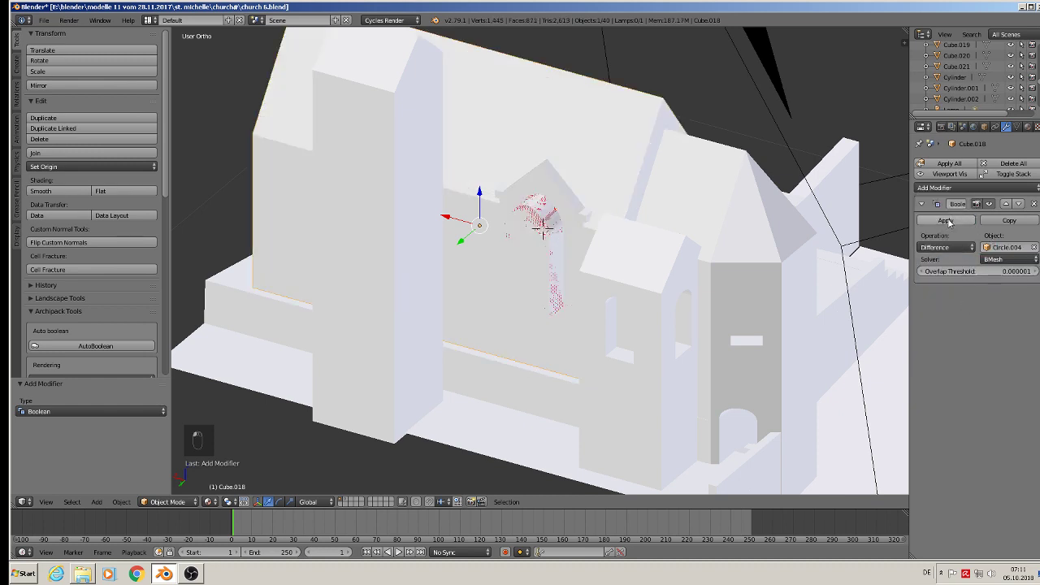
pyautogui.click(946, 221)
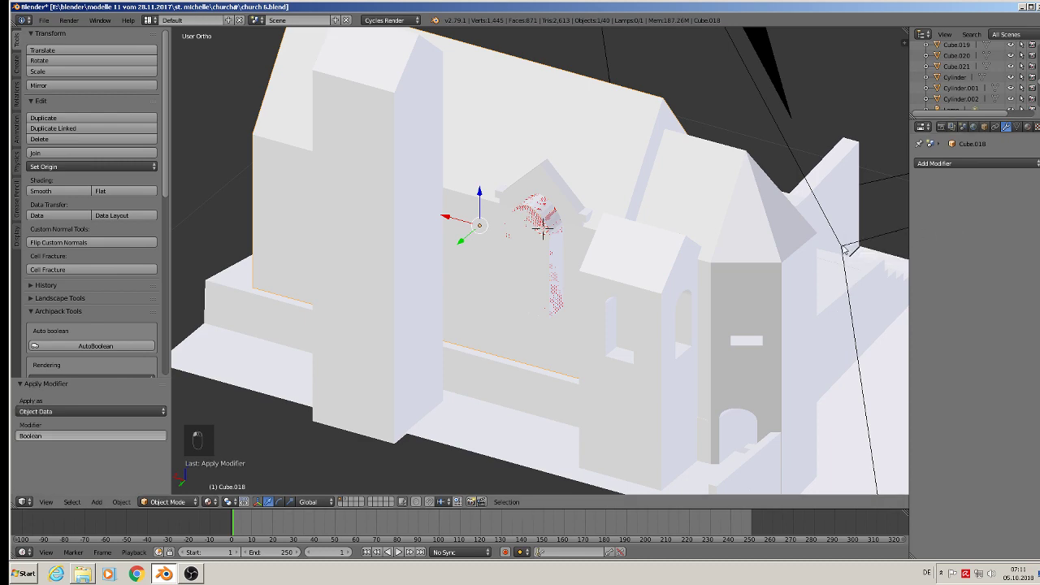
# Pull the red window cutter Circle.004 out of the nave wall by 0.252 along the Y axis.
pyautogui.click(531, 216)
pyautogui.moveTo(547, 210); pyautogui.dragTo(410, 318)
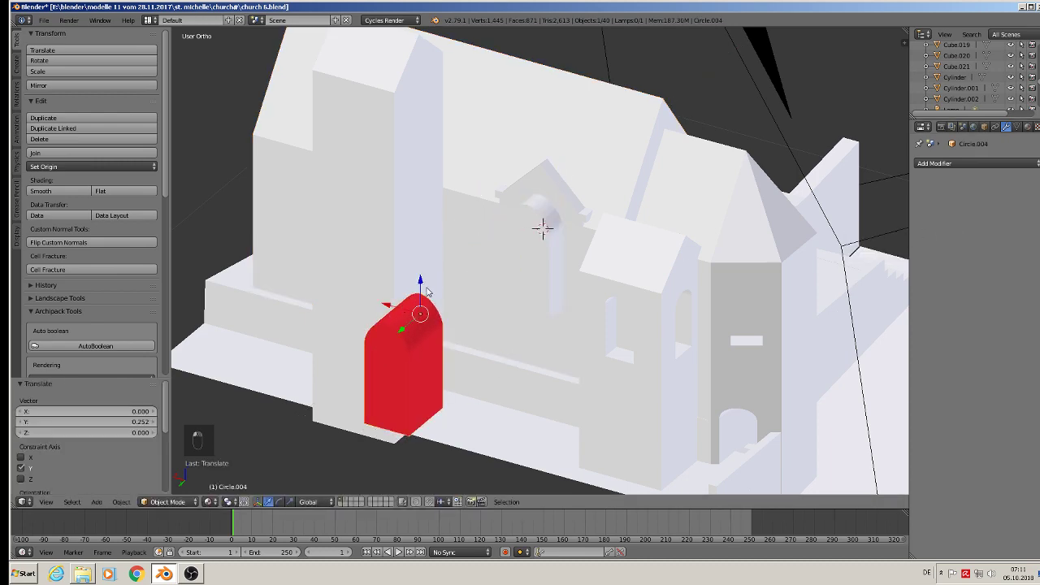
pyautogui.moveTo(410, 319); pyautogui.dragTo(412, 262, button='middle')
pyautogui.scroll(4, 621, 284)
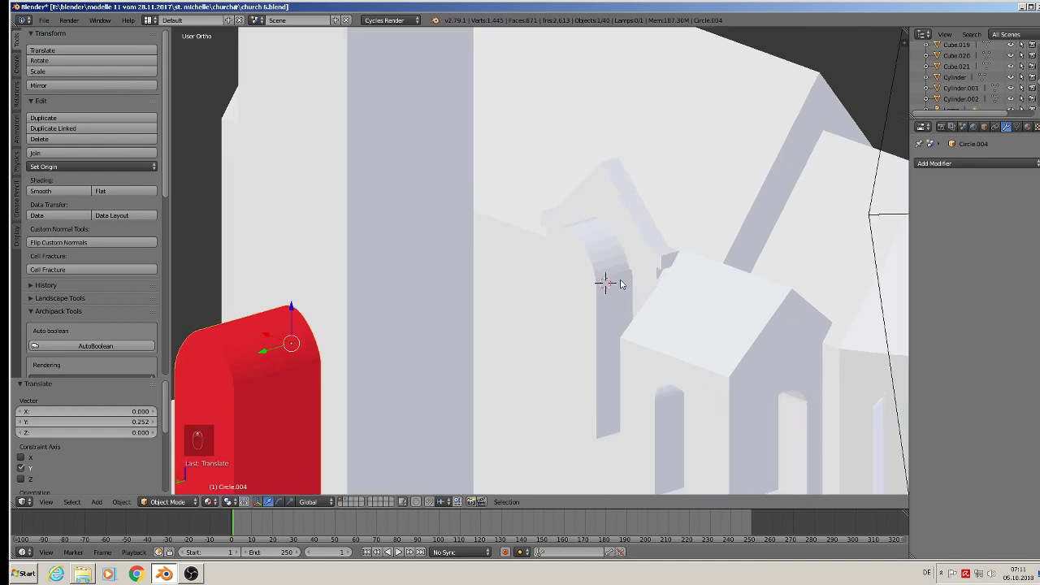
pyautogui.moveTo(629, 290); pyautogui.dragTo(632, 309, button='middle')
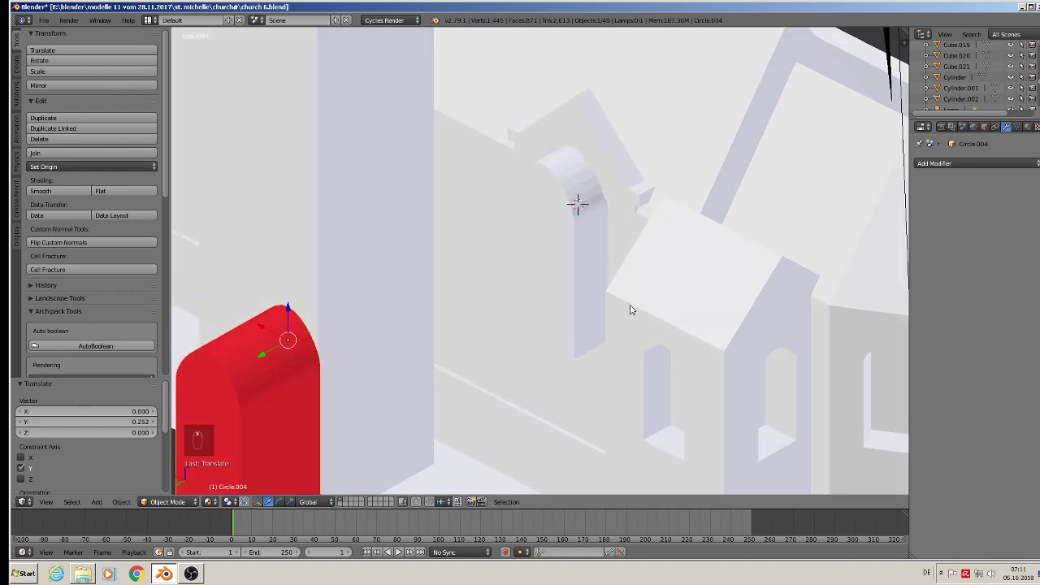
# Delete the vertices of the arched outer face protruding in front of the gable window on Cube.018.
pyautogui.rightClick(622, 170)
pyautogui.press('Tab')
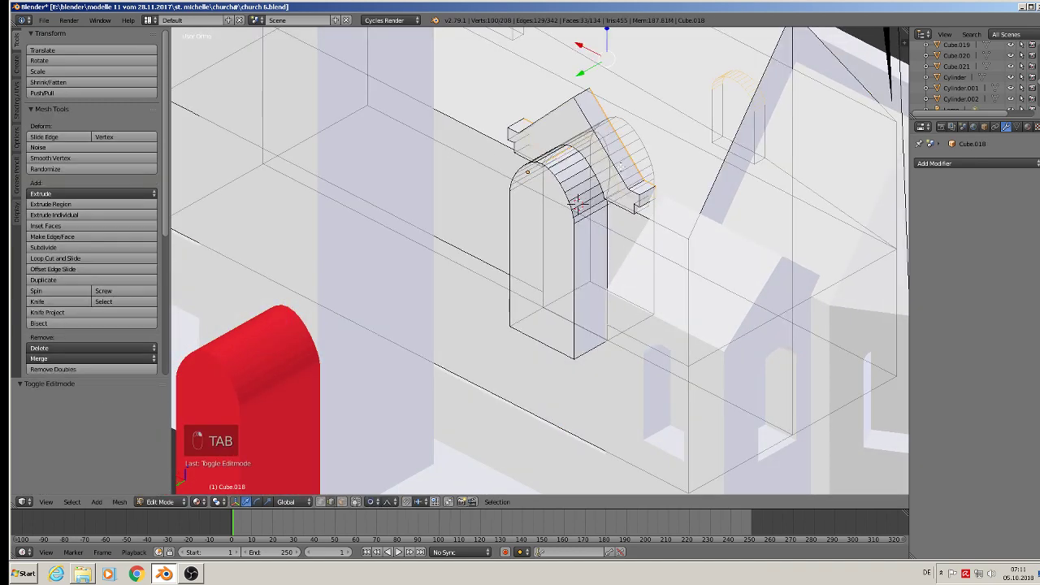
pyautogui.moveTo(621, 166); pyautogui.dragTo(605, 227, button='middle')
pyautogui.scroll(2, 600, 229)
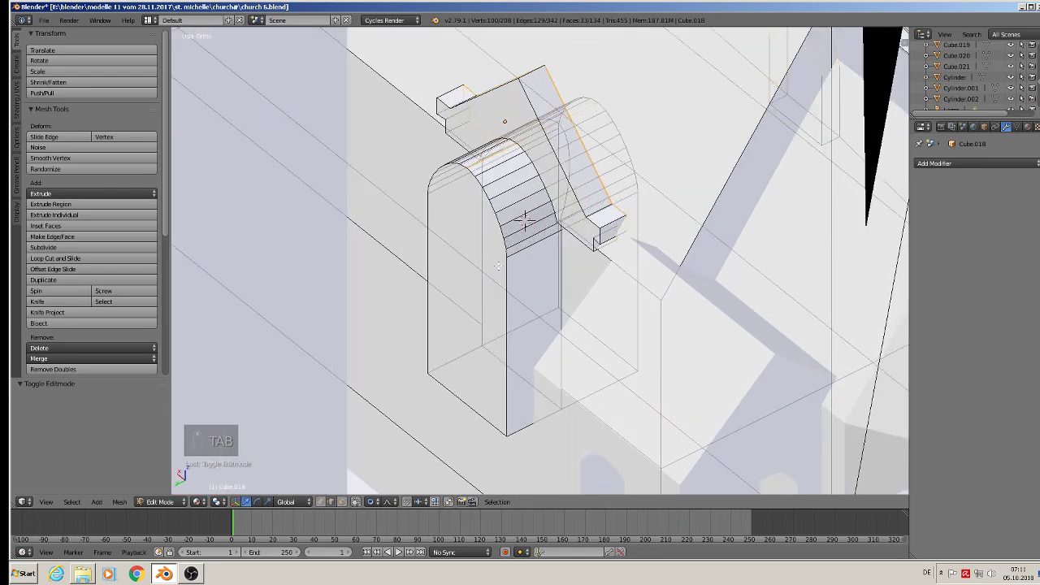
pyautogui.rightClick(506, 265)
pyautogui.press('x')
pyautogui.click(506, 265)
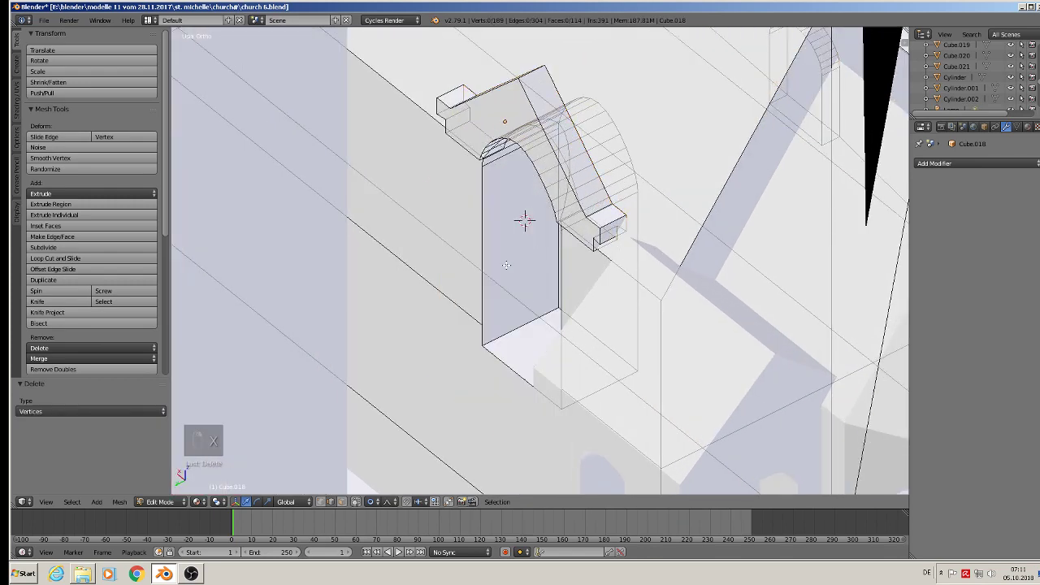
pyautogui.scroll(-6, 525, 222)
pyautogui.press('Tab')
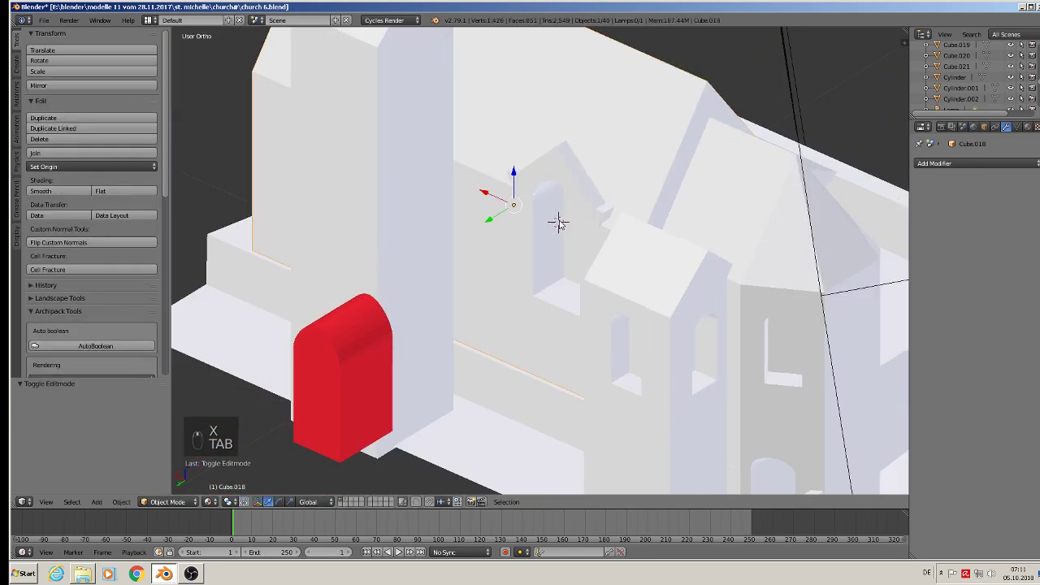
# Using face selection on Cube.018, move the gable window's arched back face along Y to make the recess shallower.
pyautogui.moveTo(559, 222); pyautogui.dragTo(586, 200, button='middle')
pyautogui.press('Tab')
pyautogui.scroll(4, 558, 197)
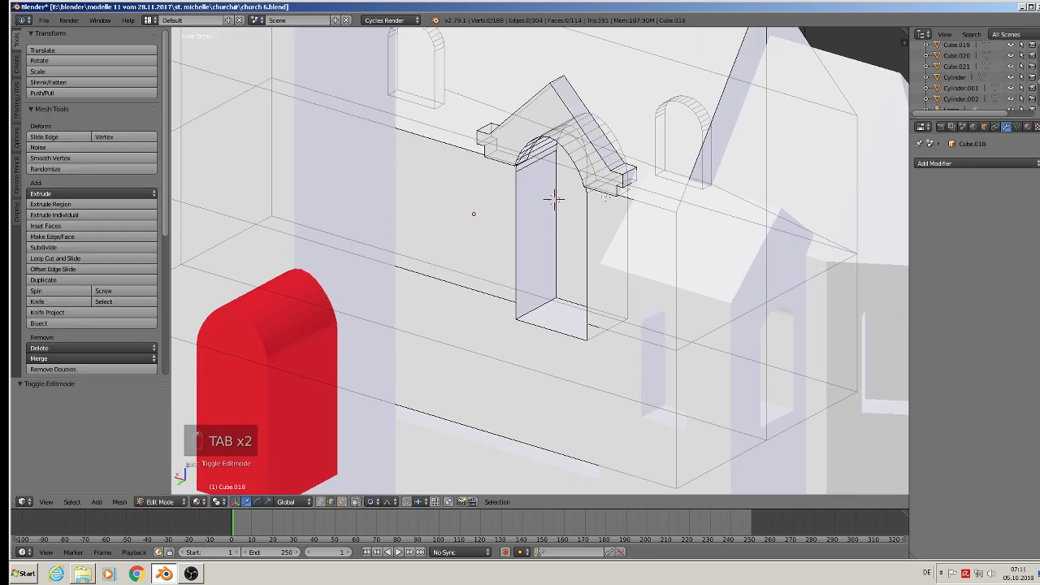
pyautogui.click(372, 502)
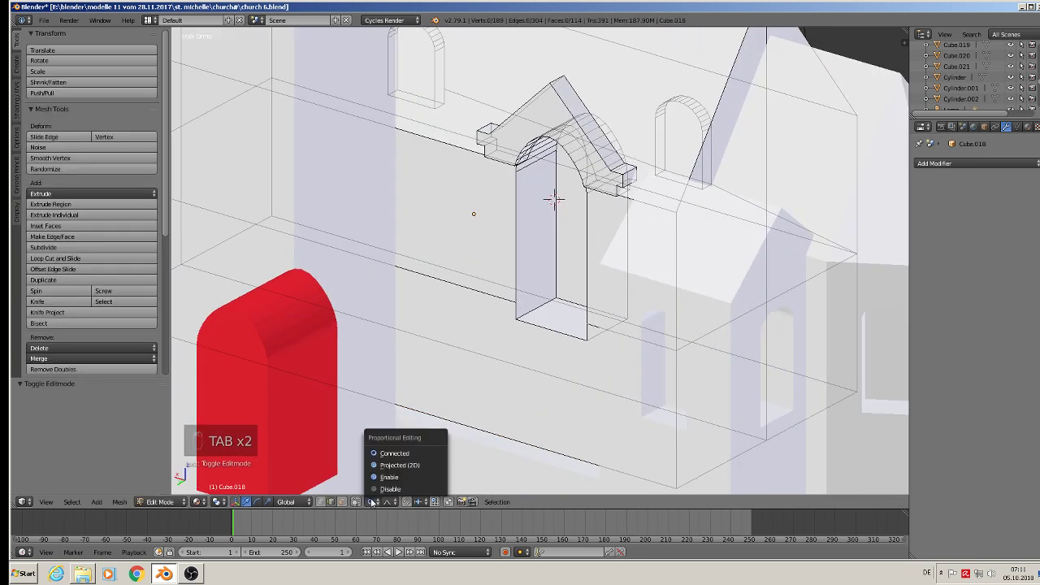
pyautogui.click(388, 448)
pyautogui.click(341, 503)
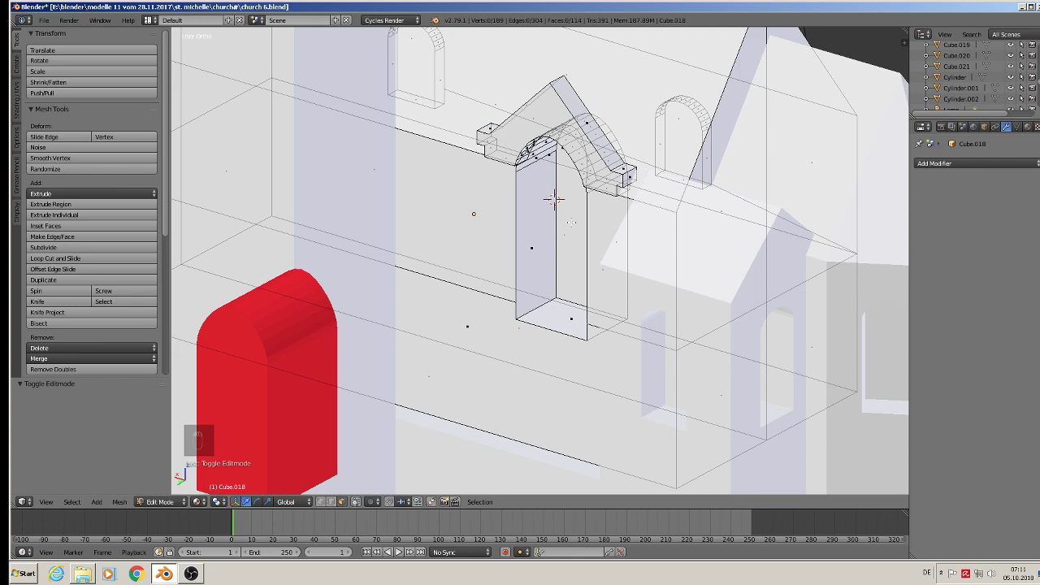
pyautogui.rightClick(572, 222)
pyautogui.moveTo(572, 222); pyautogui.dragTo(672, 238, button='middle')
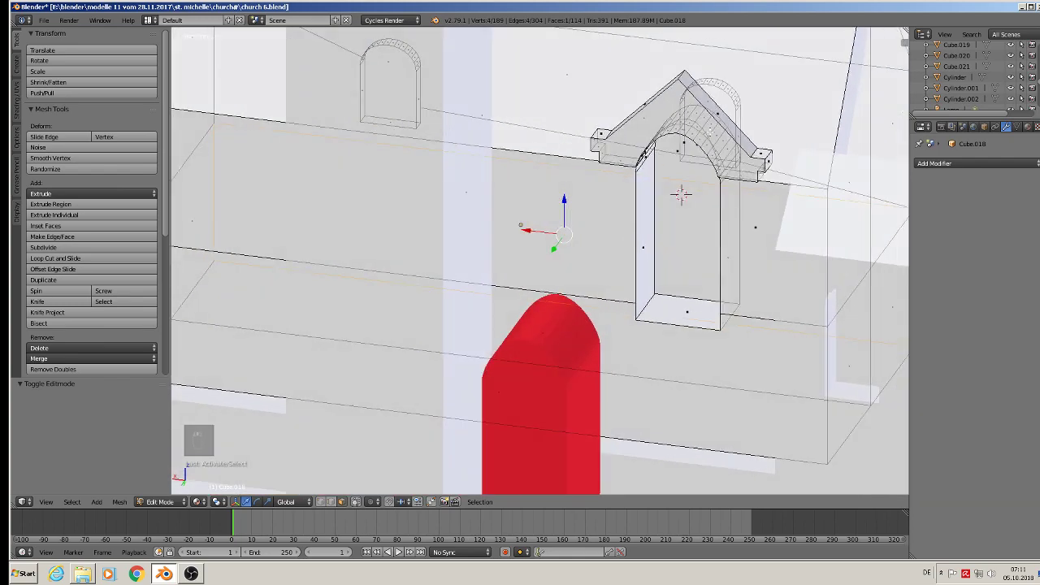
pyautogui.rightClick(680, 156)
pyautogui.moveTo(691, 179); pyautogui.dragTo(553, 268, button='middle')
pyautogui.rightClick(756, 195)
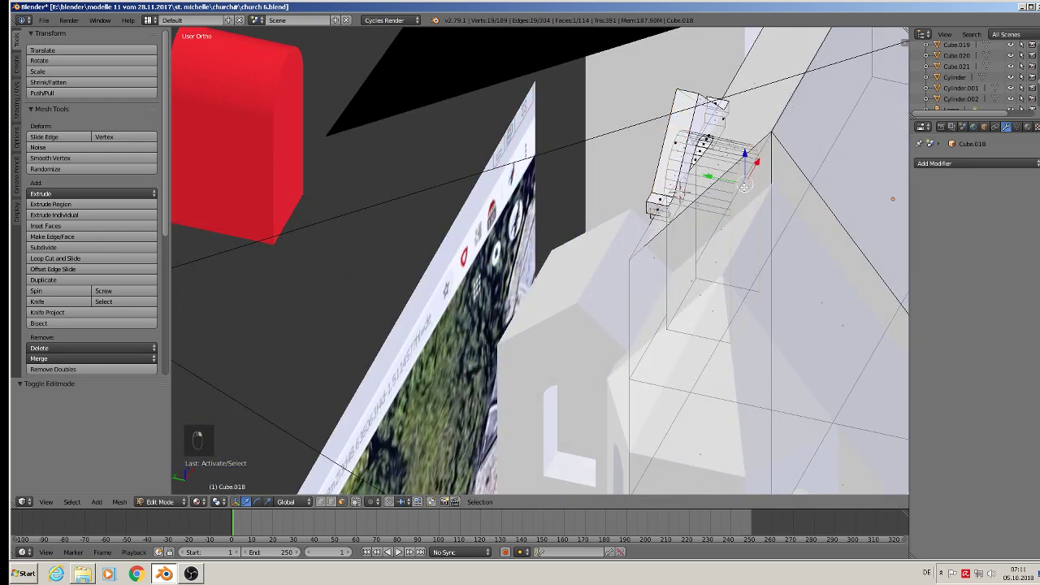
pyautogui.moveTo(760, 205); pyautogui.dragTo(808, 207, button='middle')
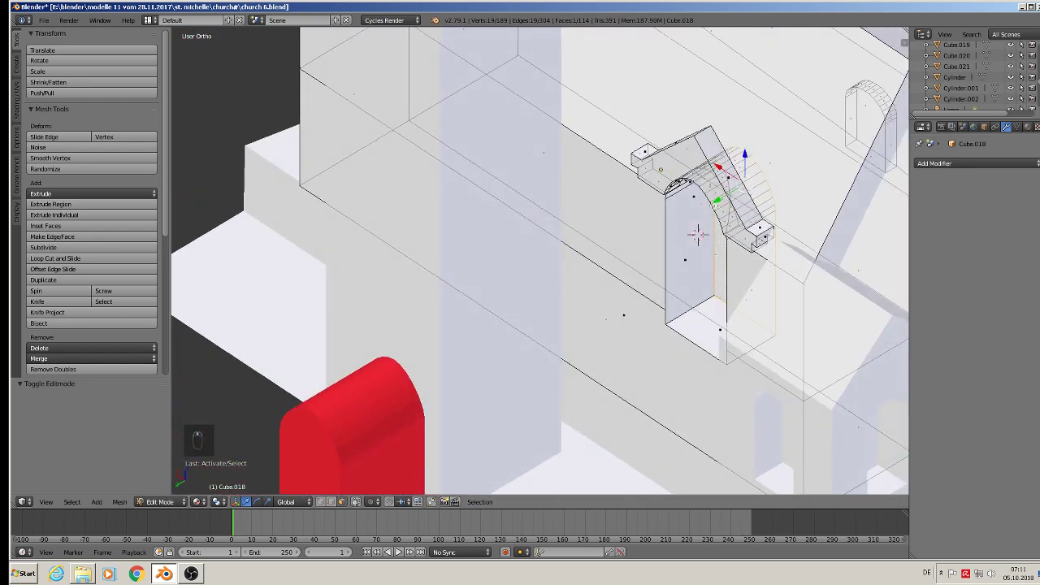
pyautogui.press('g')
pyautogui.press('y')
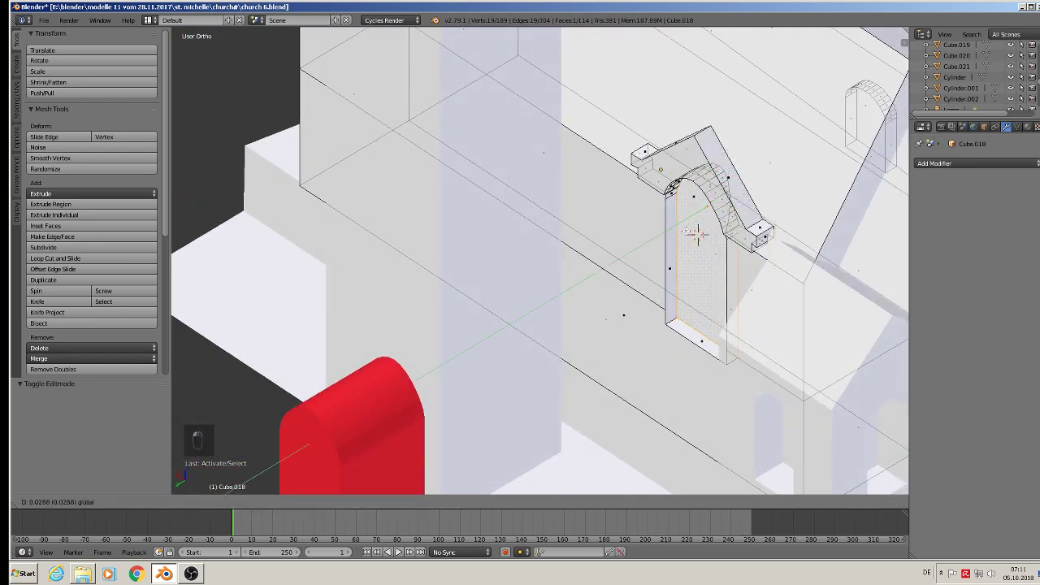
pyautogui.click(691, 239)
pyautogui.press('Tab')
# Move the red cutter Circle.004 by -0.837 along the Y axis, clear of the church.
pyautogui.moveTo(692, 240); pyautogui.dragTo(434, 223, button='middle')
pyautogui.scroll(-2, 718, 221)
pyautogui.press('a')
pyautogui.press('a')
pyautogui.scroll(-2, 728, 235)
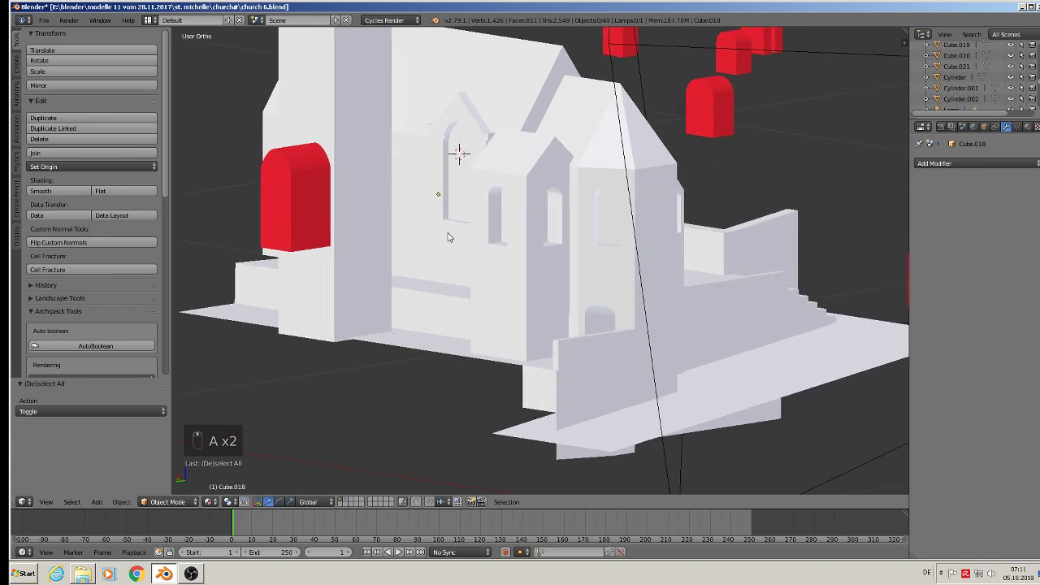
pyautogui.rightClick(297, 192)
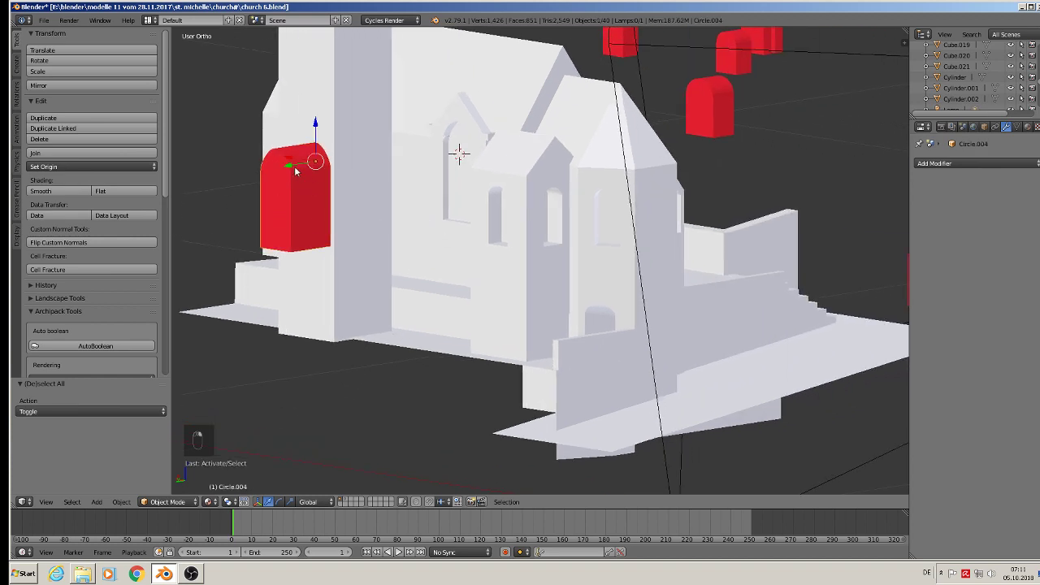
pyautogui.moveTo(289, 166); pyautogui.dragTo(849, 91)
pyautogui.moveTo(469, 160); pyautogui.dragTo(485, 176, button='middle')
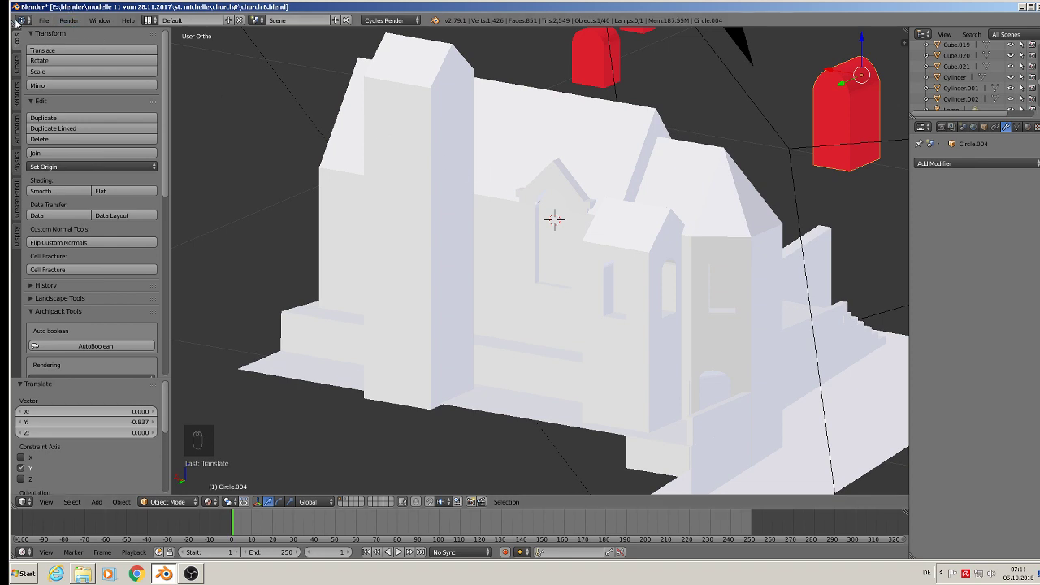
# Save the current Blender file, church 6.blend.
pyautogui.click(62, 19)
pyautogui.click(47, 21)
pyautogui.click(47, 20)
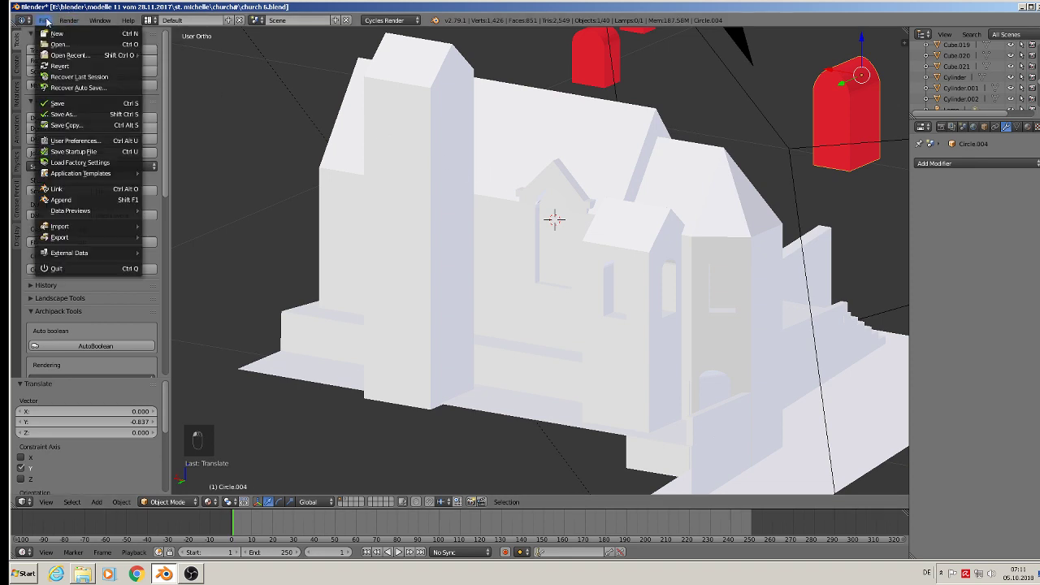
pyautogui.click(71, 104)
# Examine the aerial and street-view reference photos for the area around the tower base and its side passage.
pyautogui.scroll(-2, 642, 236)
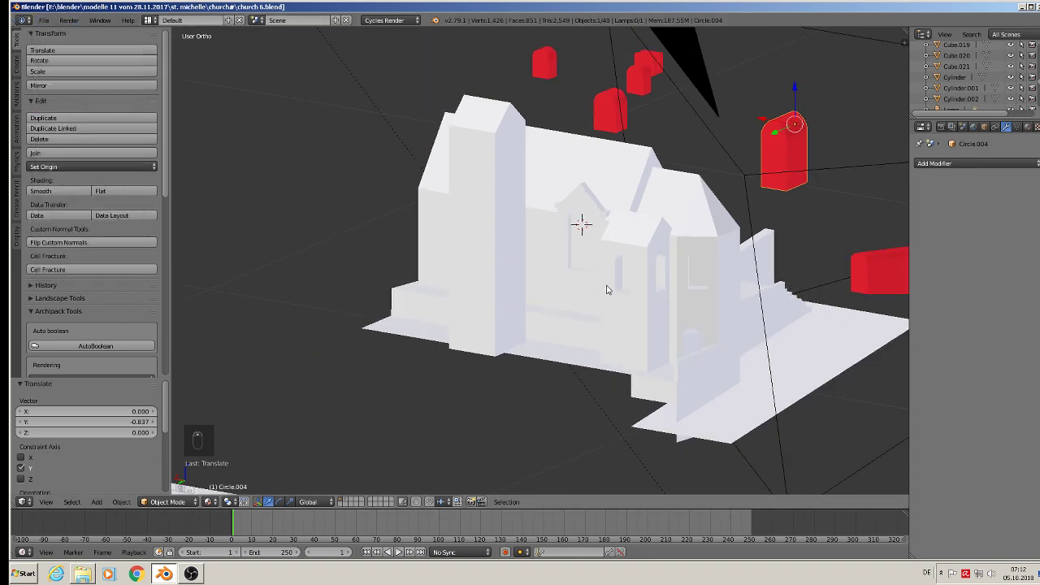
pyautogui.press('KP_1')
pyautogui.scroll(-5, 626, 296)
pyautogui.keyDown('shift'); pyautogui.moveTo(678, 400); pyautogui.dragTo(480, 162, button='middle'); pyautogui.keyUp('shift')
pyautogui.scroll(2, 540, 260)
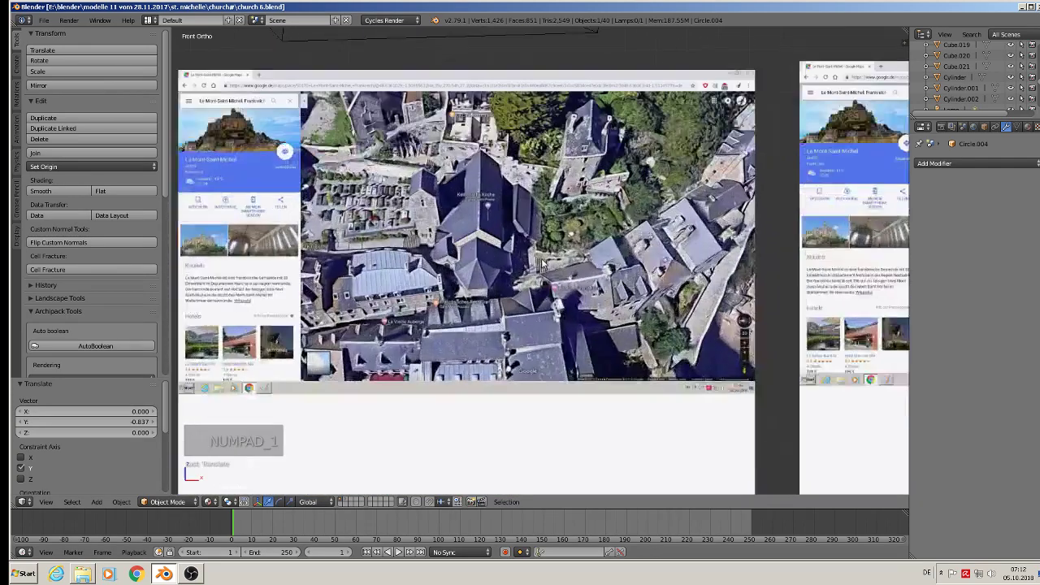
pyautogui.scroll(-6, 543, 264)
pyautogui.keyDown('shift'); pyautogui.moveTo(589, 353); pyautogui.dragTo(731, 142, button='middle'); pyautogui.keyUp('shift')
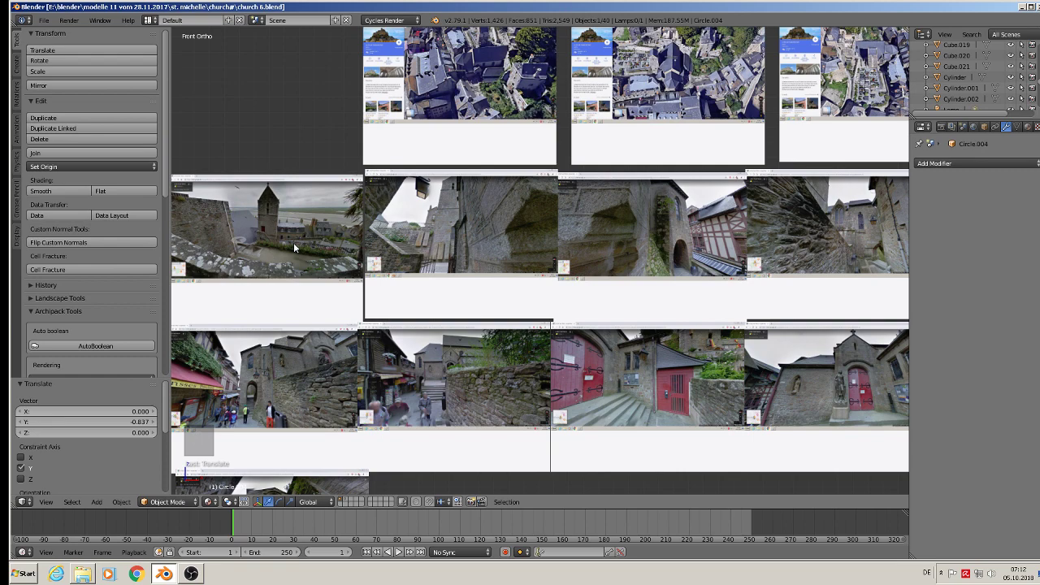
pyautogui.scroll(6, 421, 241)
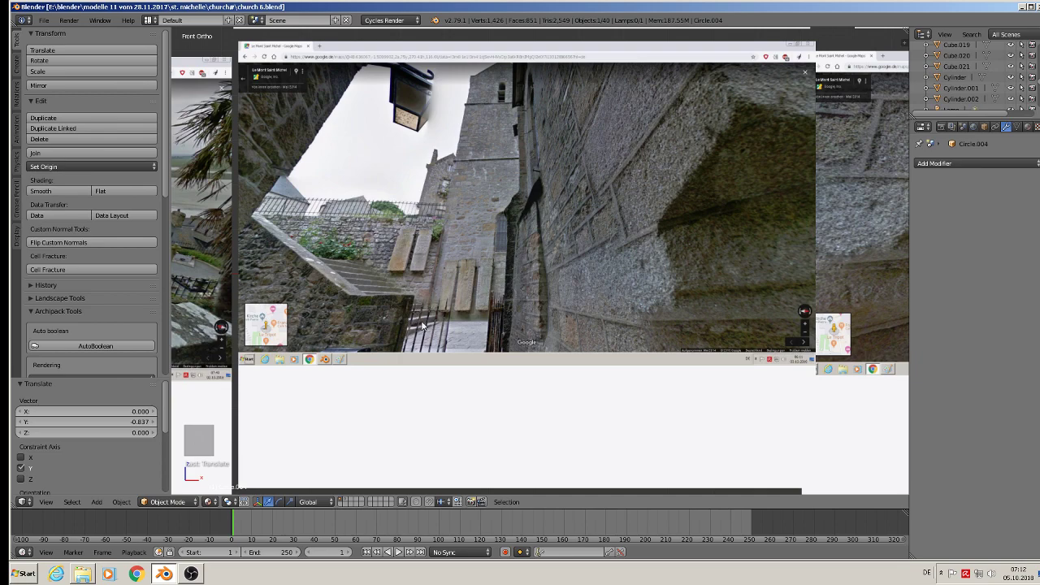
pyautogui.scroll(2, 396, 312)
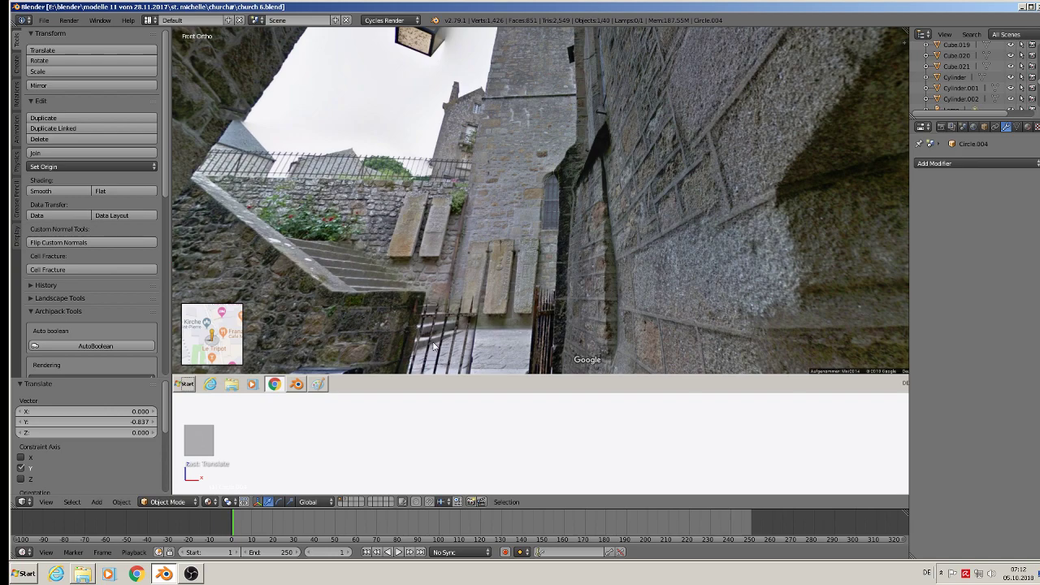
pyautogui.scroll(-6, 435, 345)
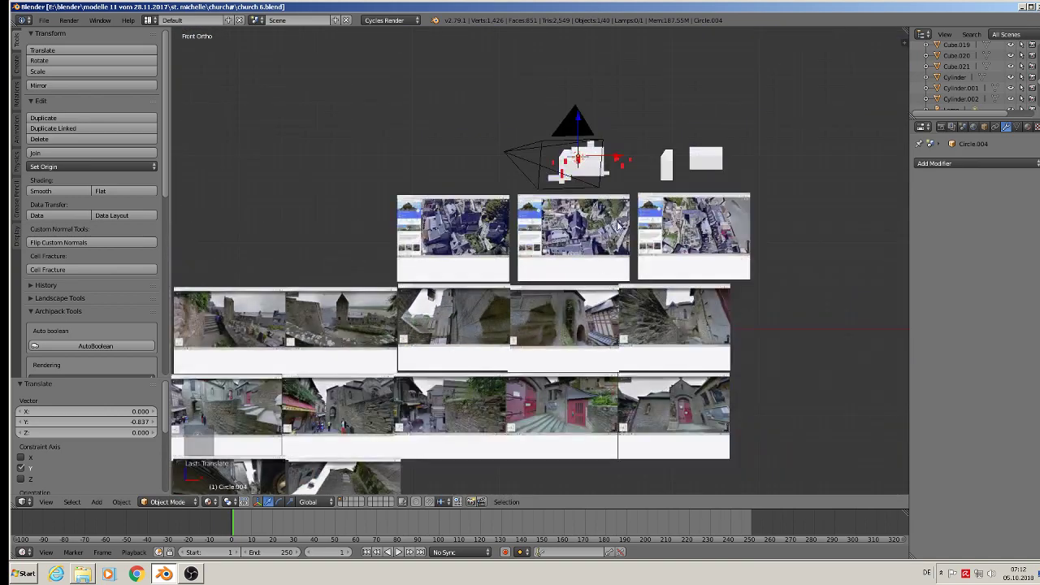
# Duplicate the lower flight of entrance stairs, Cube.011.
pyautogui.scroll(4, 609, 138)
pyautogui.moveTo(609, 204); pyautogui.dragTo(681, 243, button='middle')
pyautogui.scroll(5, 424, 236)
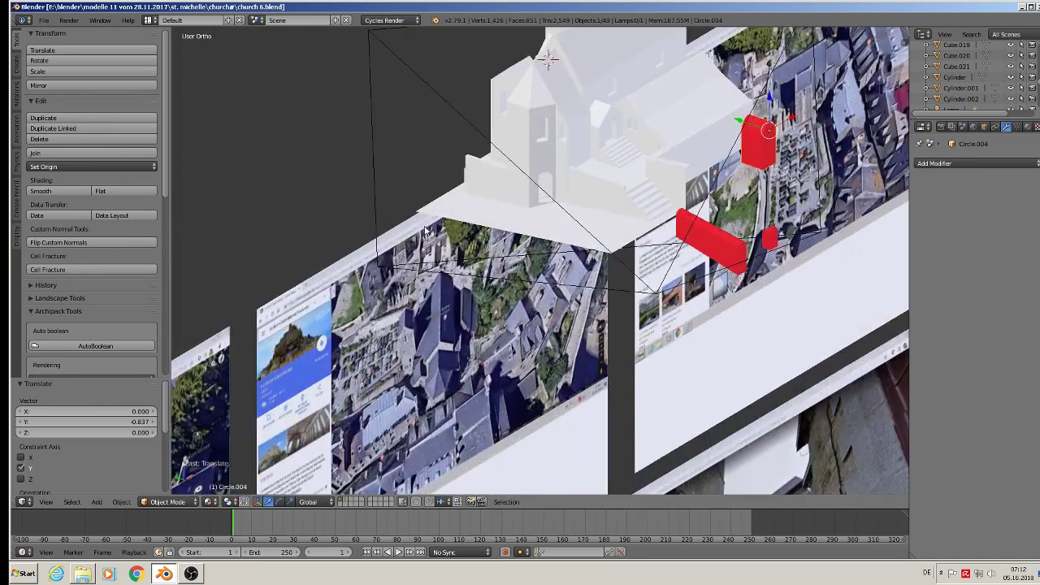
pyautogui.scroll(1, 452, 223)
pyautogui.keyDown('shift'); pyautogui.moveTo(586, 210); pyautogui.dragTo(580, 294, button='middle'); pyautogui.keyUp('shift')
pyautogui.scroll(4, 580, 295)
pyautogui.scroll(-2, 621, 266)
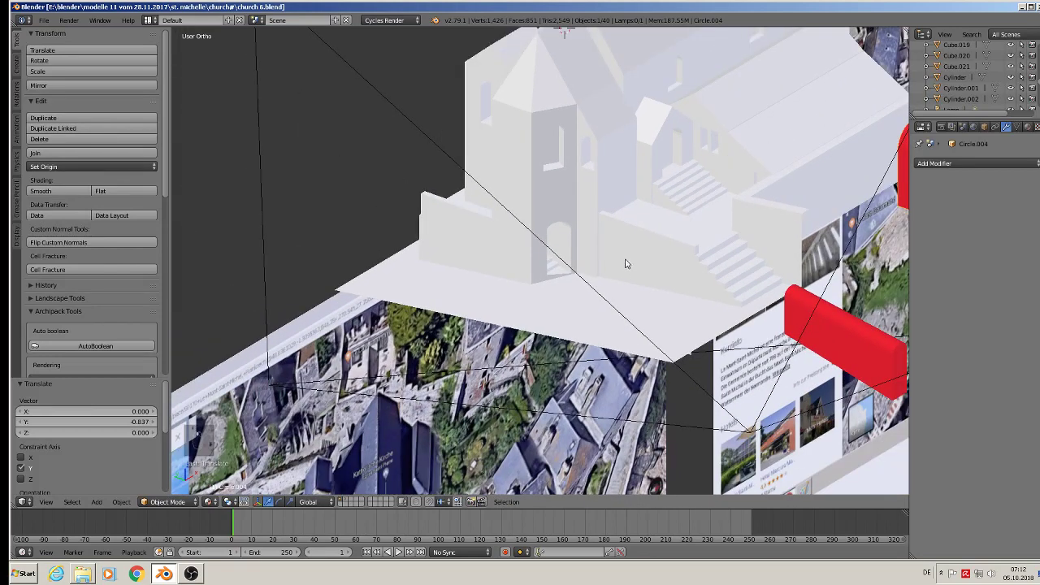
pyautogui.rightClick(723, 265)
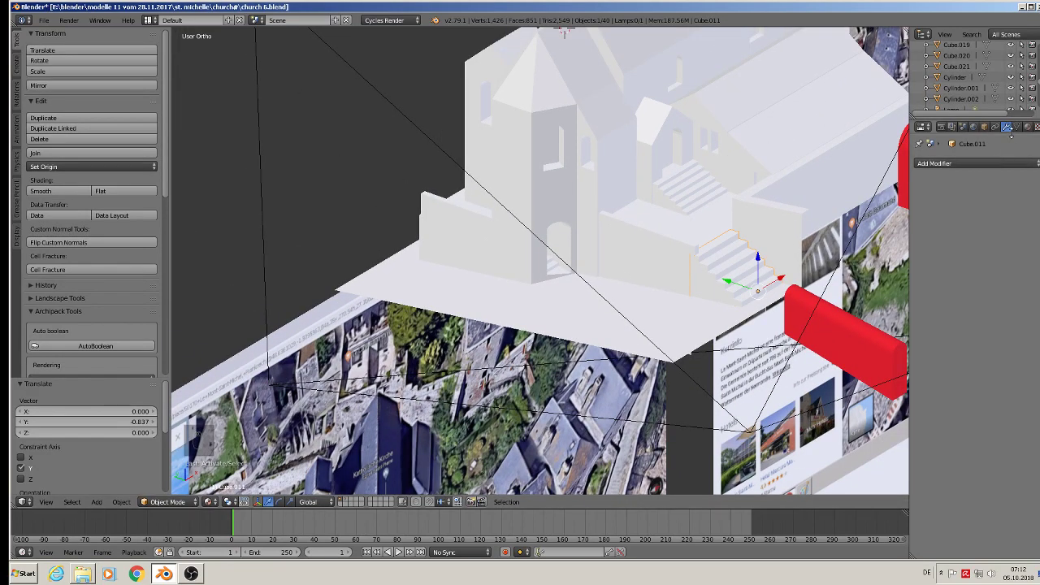
pyautogui.hotkey('shift', 'd')
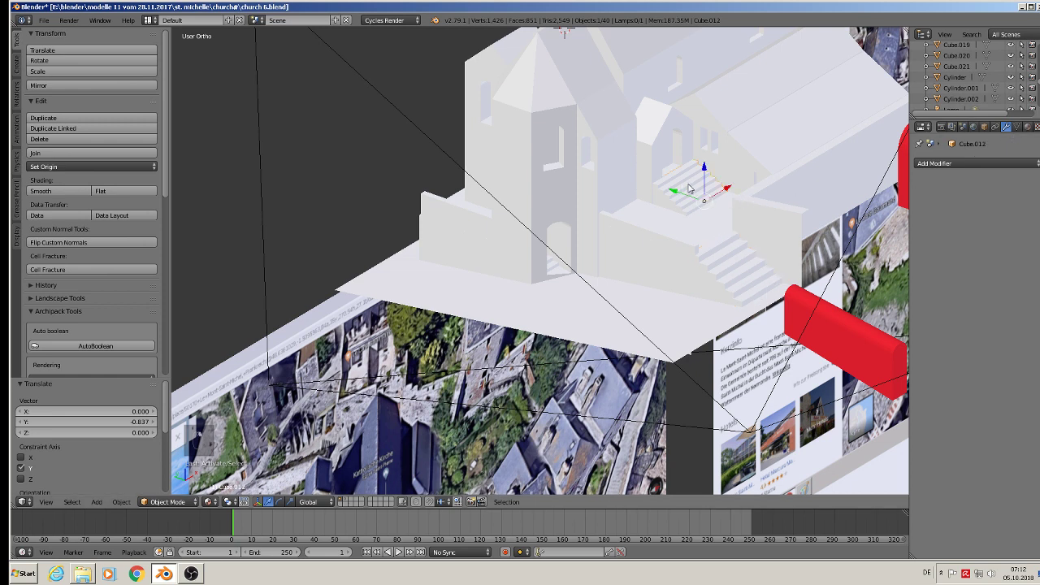
pyautogui.rightClick(741, 278)
pyautogui.hotkey('shift', 'd')
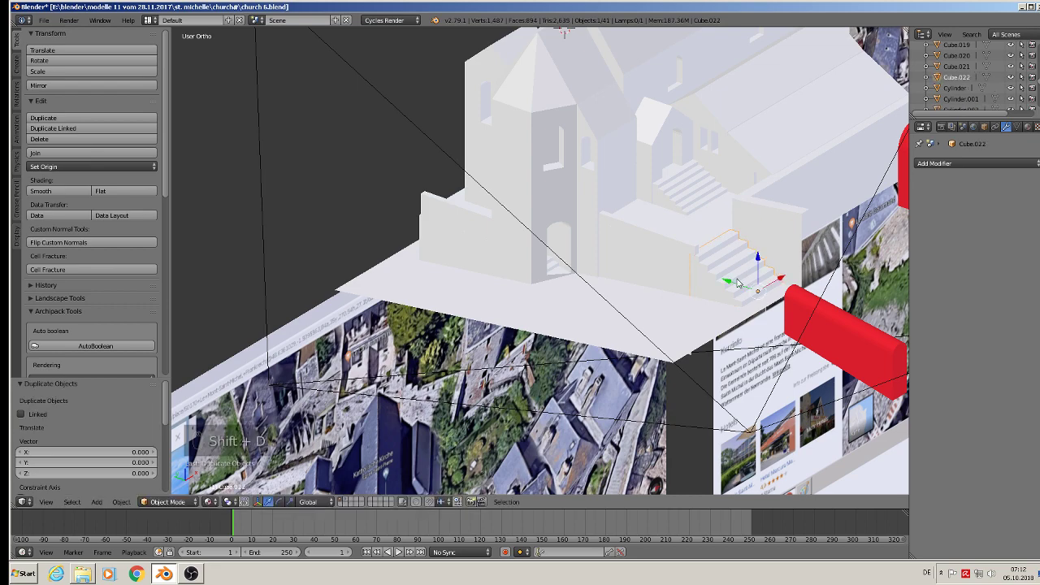
# Move the staircase copy to the base edge beside the tower, along the nave's side wall, finishing with -0.034 along Y.
pyautogui.moveTo(389, 168); pyautogui.dragTo(417, 177)
pyautogui.moveTo(495, 223); pyautogui.dragTo(620, 224, button='middle')
pyautogui.keyDown('shift'); pyautogui.moveTo(459, 149); pyautogui.dragTo(561, 226, button='middle'); pyautogui.keyUp('shift')
pyautogui.moveTo(516, 236); pyautogui.dragTo(419, 192)
pyautogui.moveTo(419, 192)
pyautogui.mouseDown(button='middle')
pyautogui.moveTo(376, 231)
pyautogui.moveTo(421, 204)
pyautogui.mouseUp(button='middle')
pyautogui.moveTo(421, 204); pyautogui.dragTo(445, 206)
pyautogui.moveTo(444, 205); pyautogui.dragTo(535, 307, button='middle')
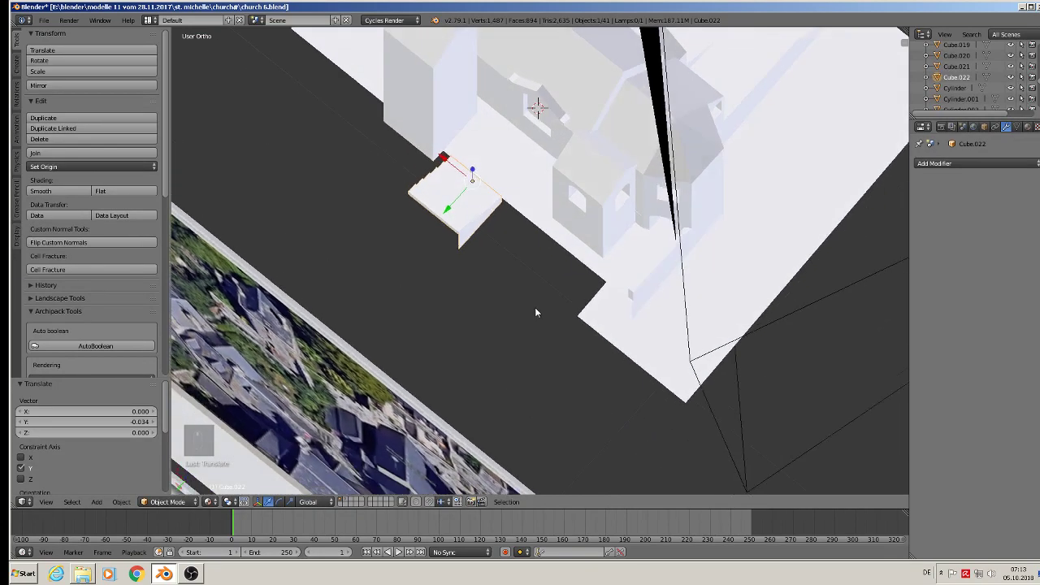
# Widen the staircase copy Cube.022 slightly by scaling it along the X axis.
pyautogui.press('s')
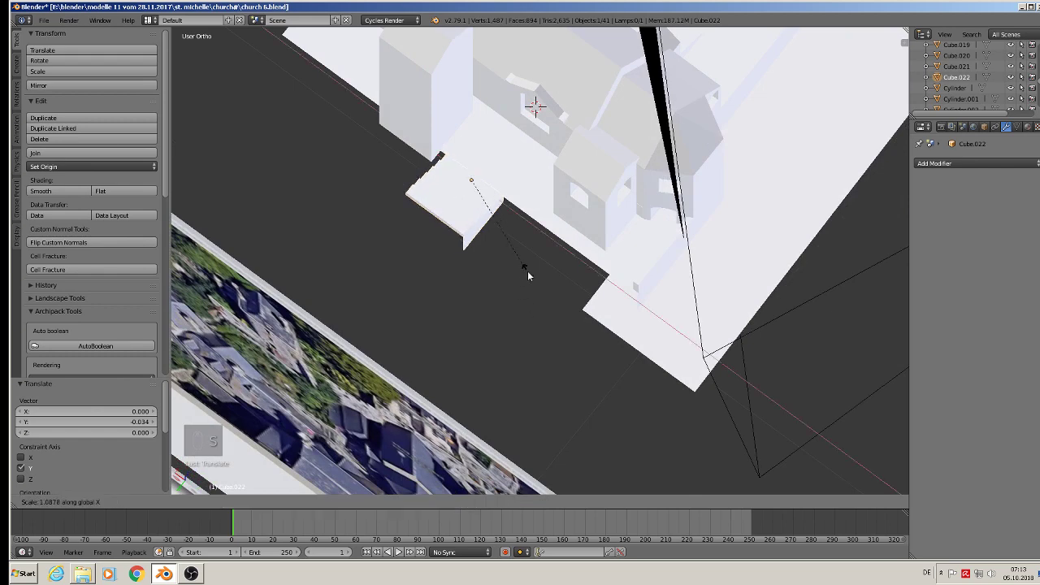
pyautogui.click(546, 281)
pyautogui.moveTo(527, 280); pyautogui.dragTo(562, 243, button='middle')
pyautogui.scroll(4, 511, 250)
pyautogui.press('Tab')
pyautogui.moveTo(500, 252); pyautogui.dragTo(460, 219, button='middle')
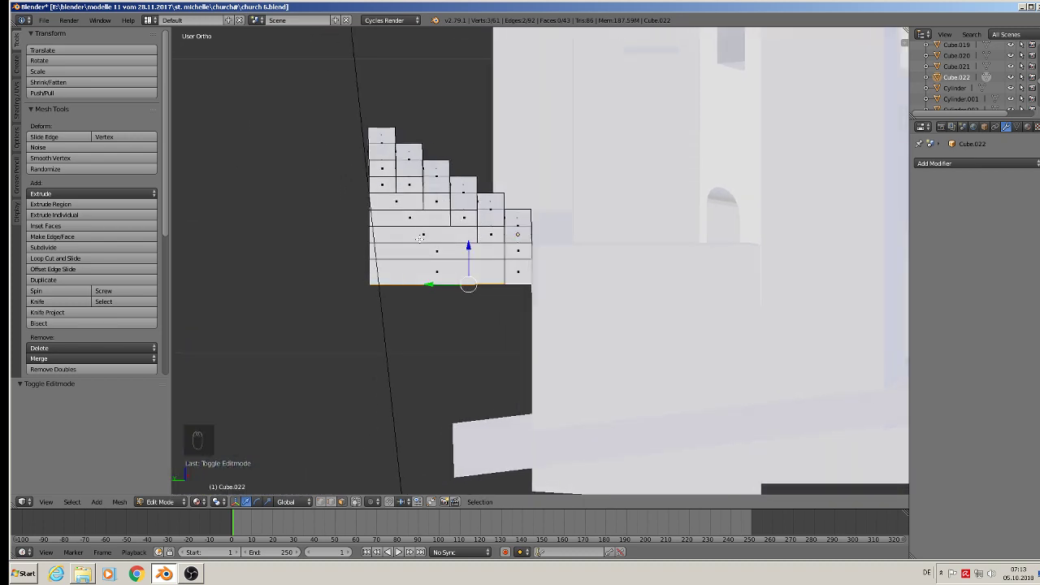
pyautogui.moveTo(421, 237); pyautogui.dragTo(482, 262, button='middle')
pyautogui.press('Tab')
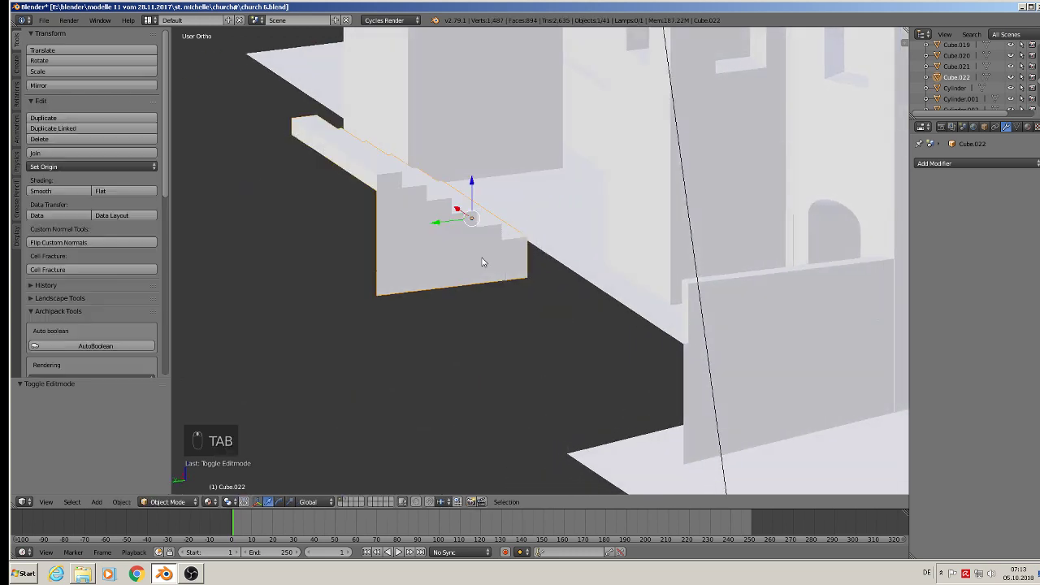
# Duplicate the side staircase, raise the copy 0.058 along Z, and shift it along Y to continue the flight, finishing with 0.002.
pyautogui.hotkey('shift', 'd')
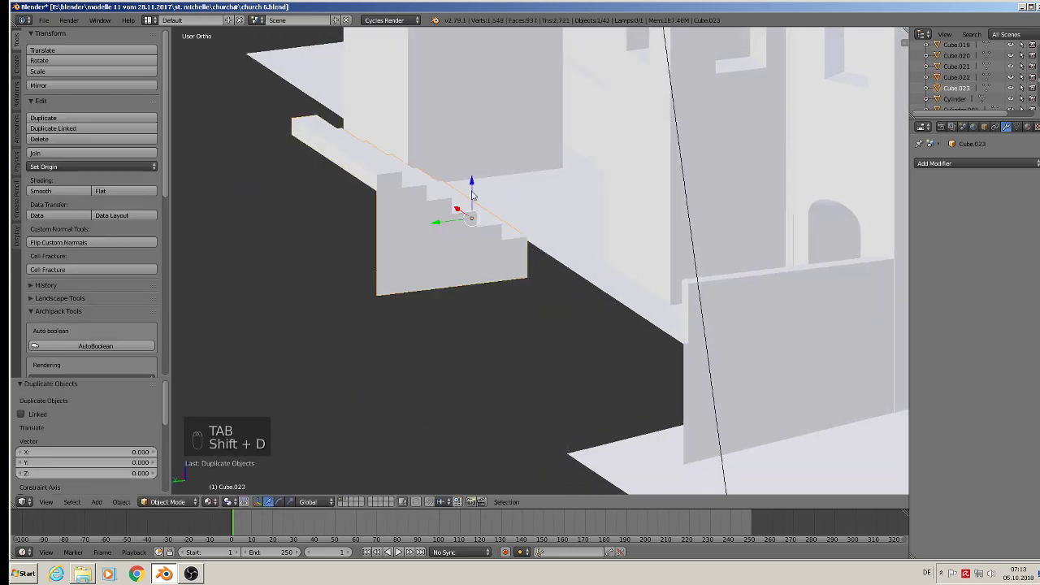
pyautogui.click(447, 88)
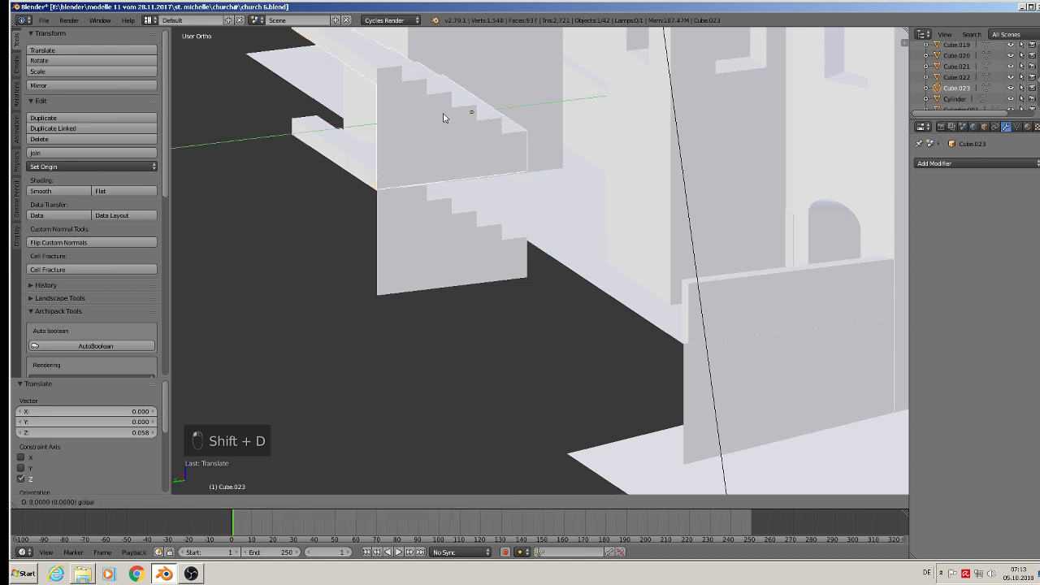
pyautogui.moveTo(441, 118); pyautogui.dragTo(301, 154)
pyautogui.moveTo(301, 155); pyautogui.dragTo(283, 170, button='middle')
pyautogui.moveTo(333, 117); pyautogui.dragTo(314, 152)
pyautogui.scroll(-3, 331, 172)
pyautogui.keyDown('shift'); pyautogui.moveTo(384, 235); pyautogui.dragTo(515, 319, button='middle'); pyautogui.keyUp('shift')
pyautogui.scroll(-2, 469, 229)
pyautogui.scroll(-2, 432, 210)
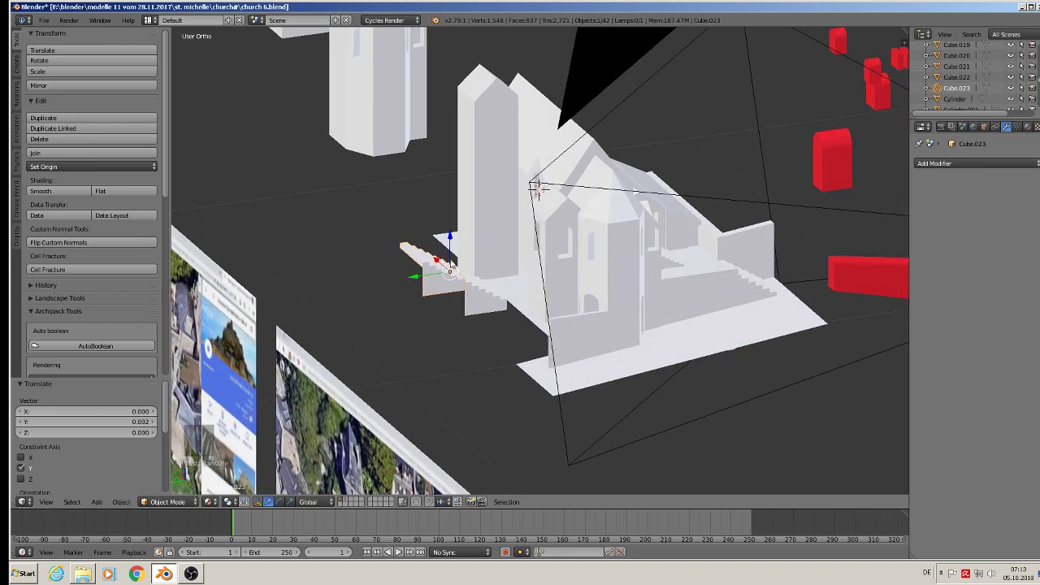
# Join the upper and lower staircase flights beside the tower into one object.
pyautogui.scroll(2, 465, 328)
pyautogui.scroll(3, 484, 327)
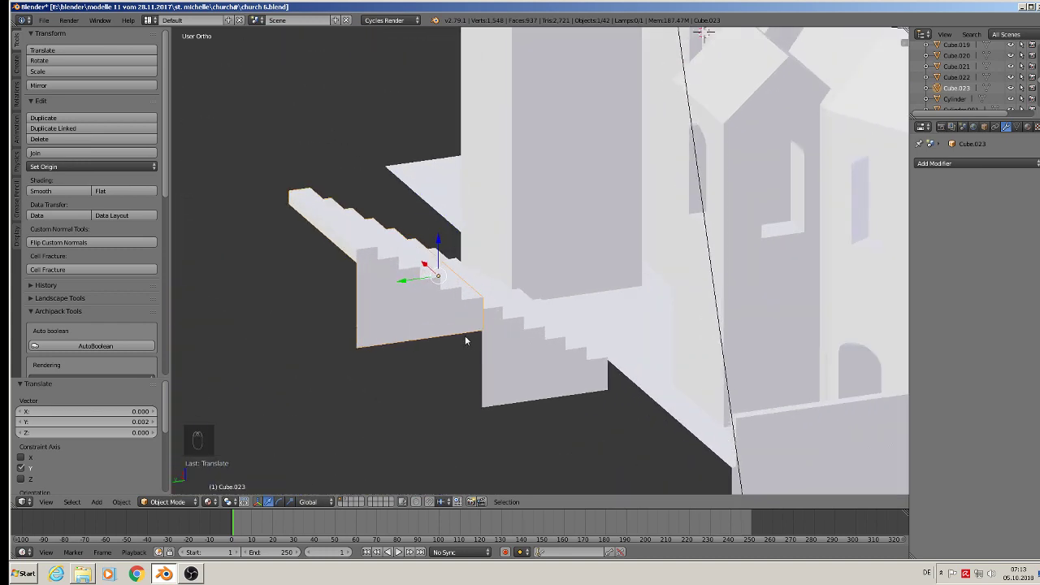
pyautogui.keyDown('shift'); pyautogui.rightClick(465, 336); pyautogui.keyUp('shift')
pyautogui.click(77, 155)
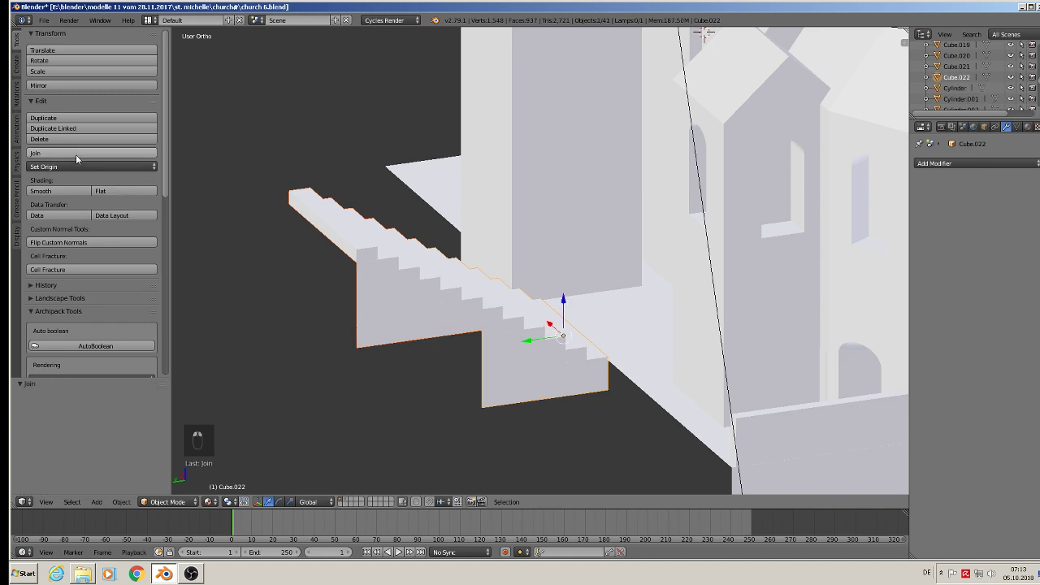
# Lower the upper flight's bottom edges about 0.051 along Z, level with the base of the lower flight.
pyautogui.press('Tab')
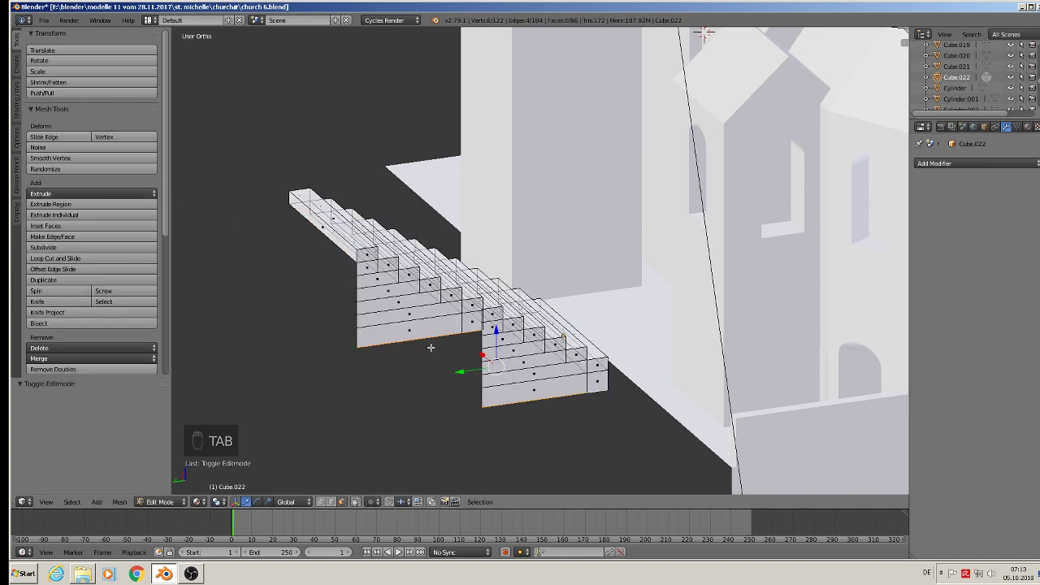
pyautogui.rightClick(427, 342)
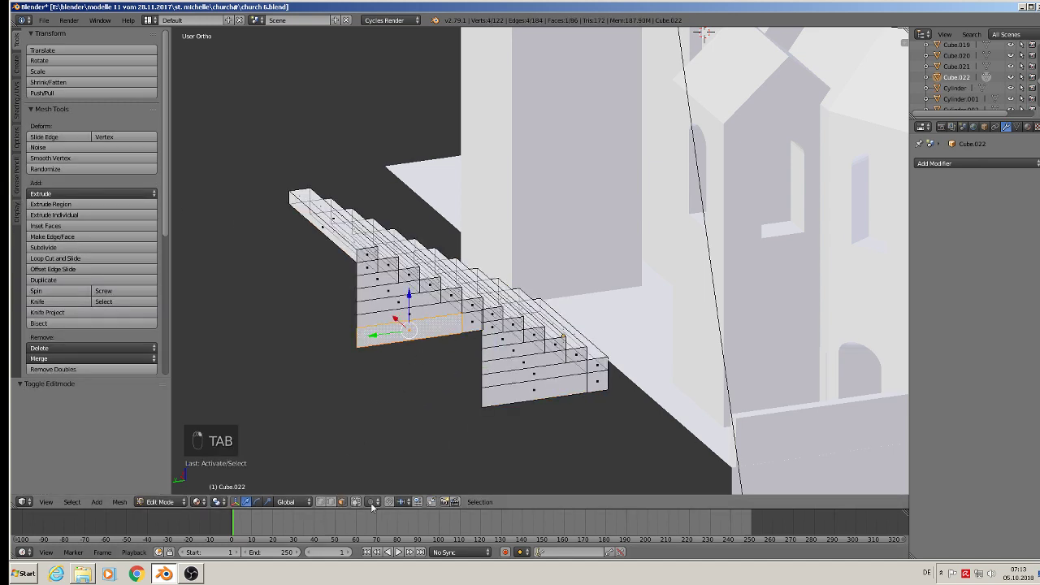
pyautogui.rightClick(475, 325)
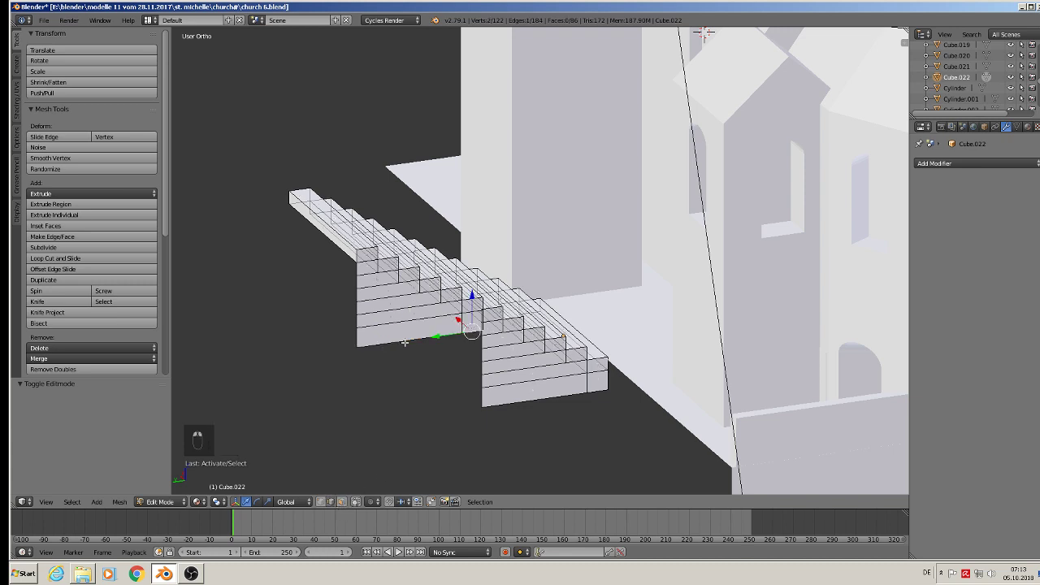
pyautogui.press('e')
pyautogui.press('z')
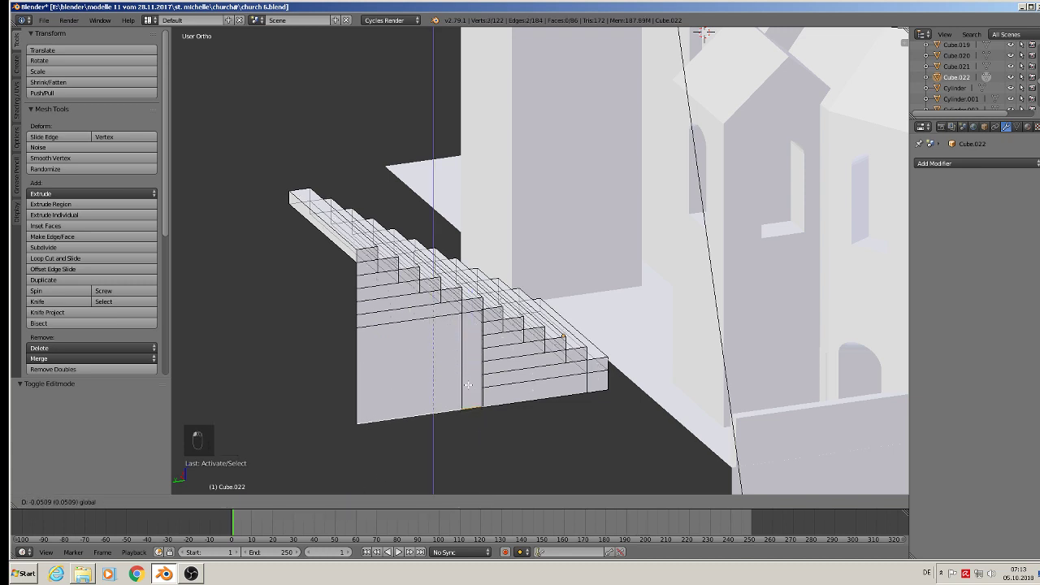
pyautogui.click(470, 387)
pyautogui.press('Tab')
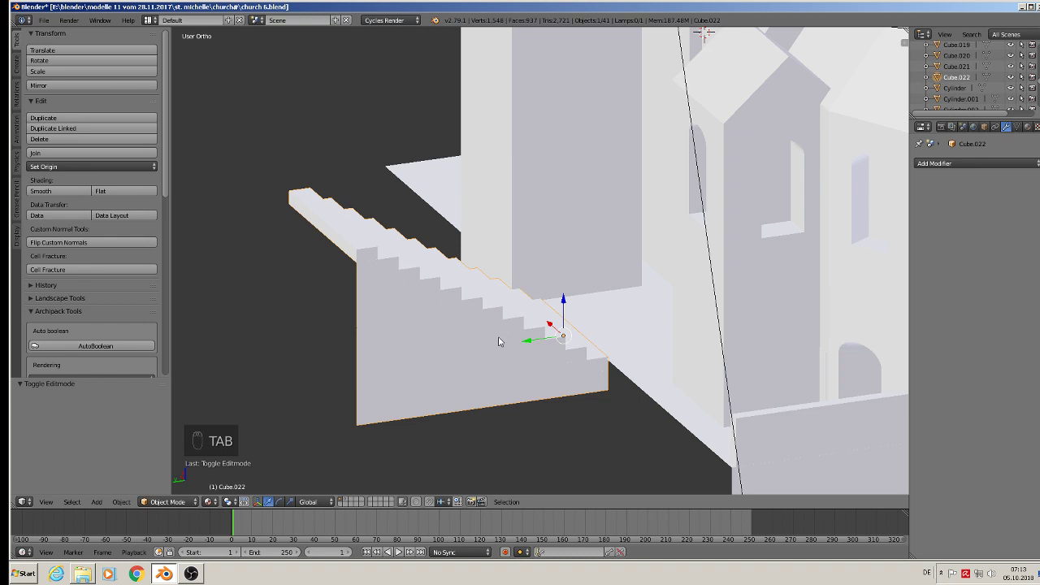
# Reduce the joined staircase's height by scaling it along the Z axis, and clear the selection.
pyautogui.moveTo(499, 341); pyautogui.dragTo(597, 419, button='middle')
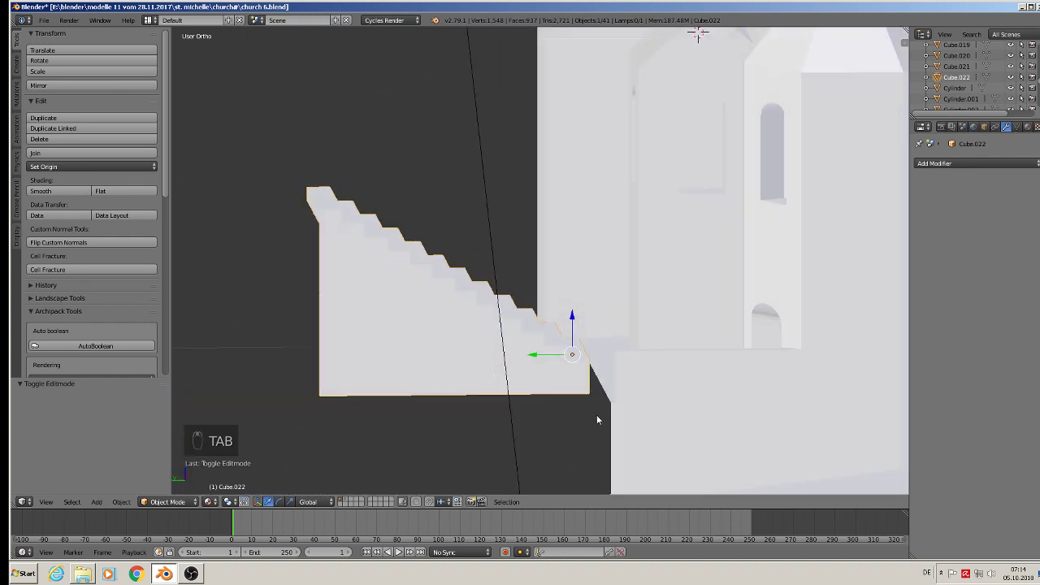
pyautogui.press('s')
pyautogui.press('z')
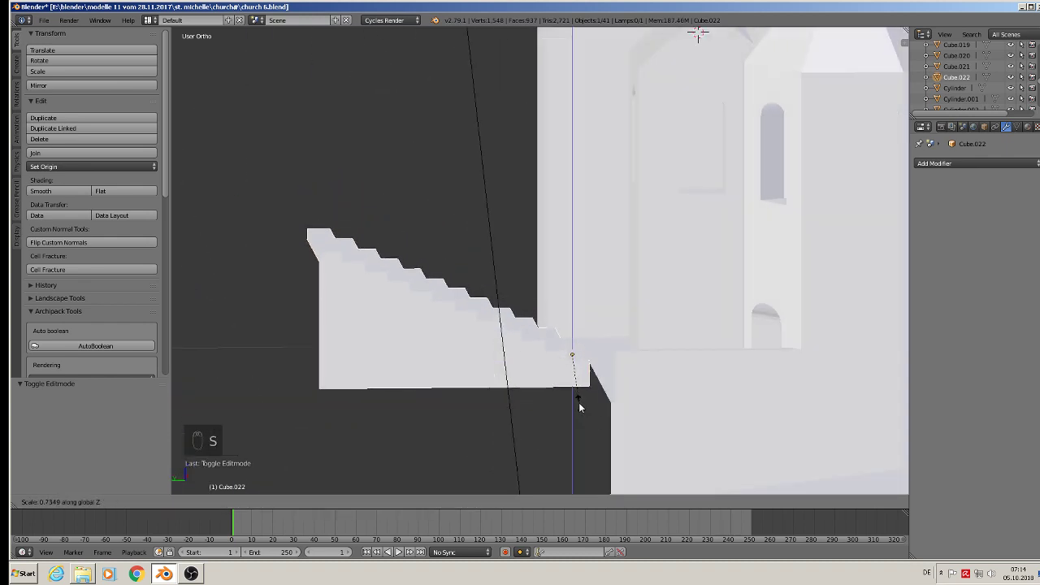
pyautogui.click(575, 397)
pyautogui.moveTo(575, 397); pyautogui.dragTo(671, 381, button='middle')
pyautogui.press('a')
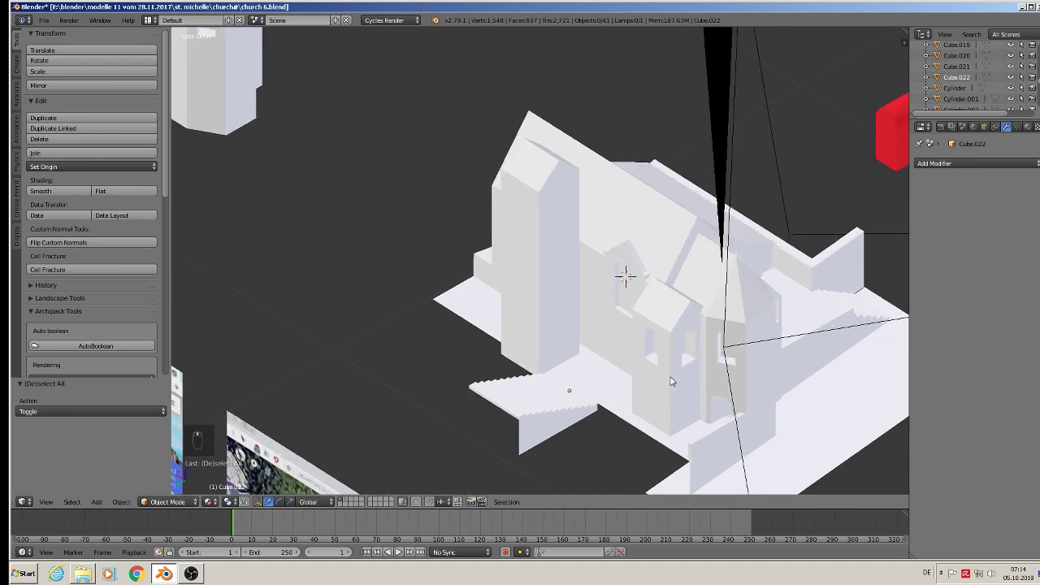
# Add a cube at the top end of the side staircase and scale it uniformly to 0.090.
pyautogui.scroll(2, 672, 381)
pyautogui.keyDown('shift'); pyautogui.moveTo(669, 425); pyautogui.dragTo(665, 316, button='middle'); pyautogui.keyUp('shift')
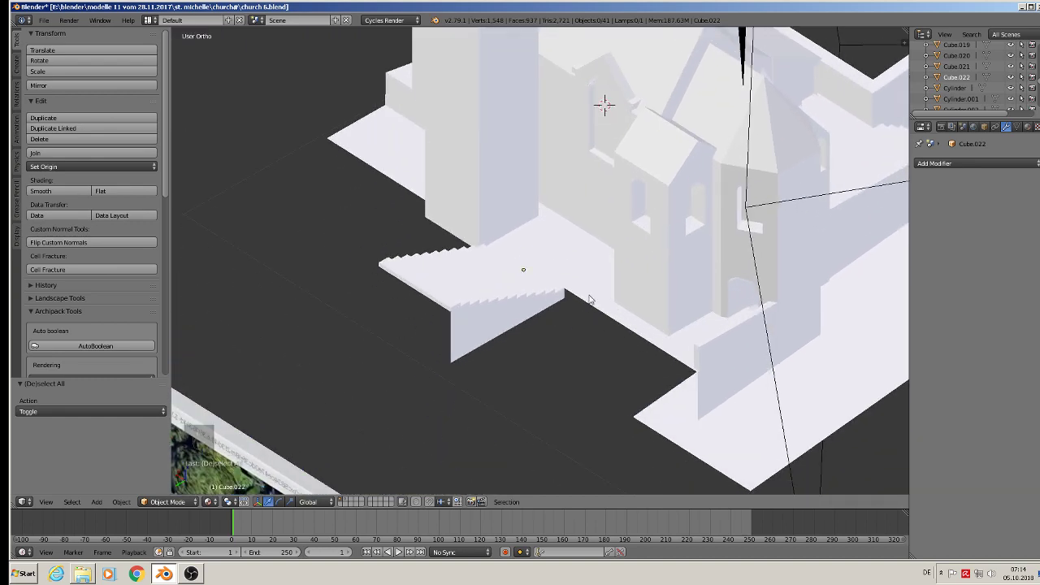
pyautogui.moveTo(668, 402); pyautogui.dragTo(591, 378, button='middle')
pyautogui.moveTo(573, 335)
pyautogui.mouseDown(button='middle')
pyautogui.moveTo(603, 408)
pyautogui.moveTo(571, 372)
pyautogui.moveTo(578, 350)
pyautogui.mouseUp(button='middle')
pyautogui.scroll(4, 578, 350)
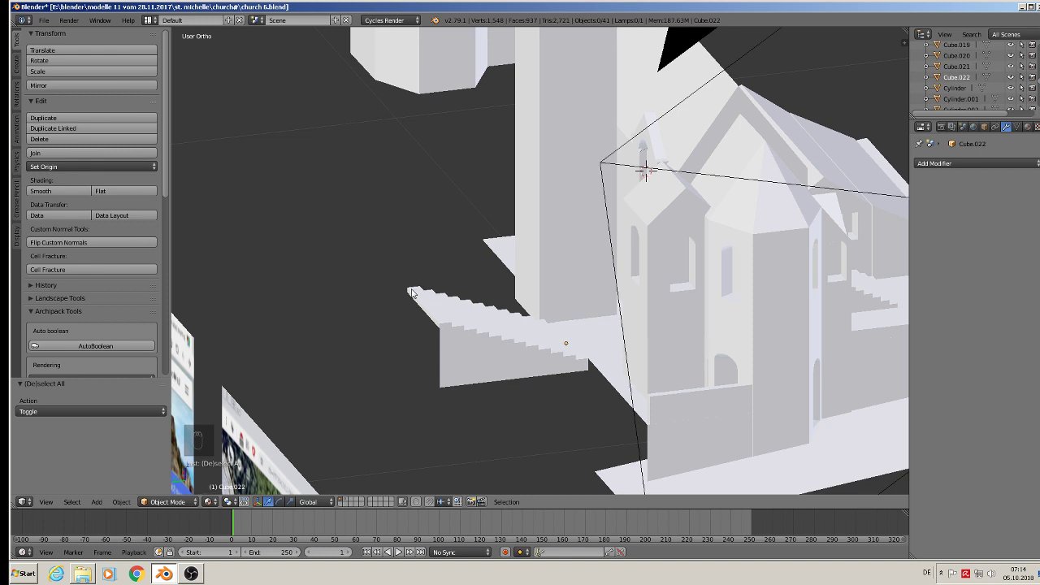
pyautogui.click(99, 504)
pyautogui.moveTo(113, 491)
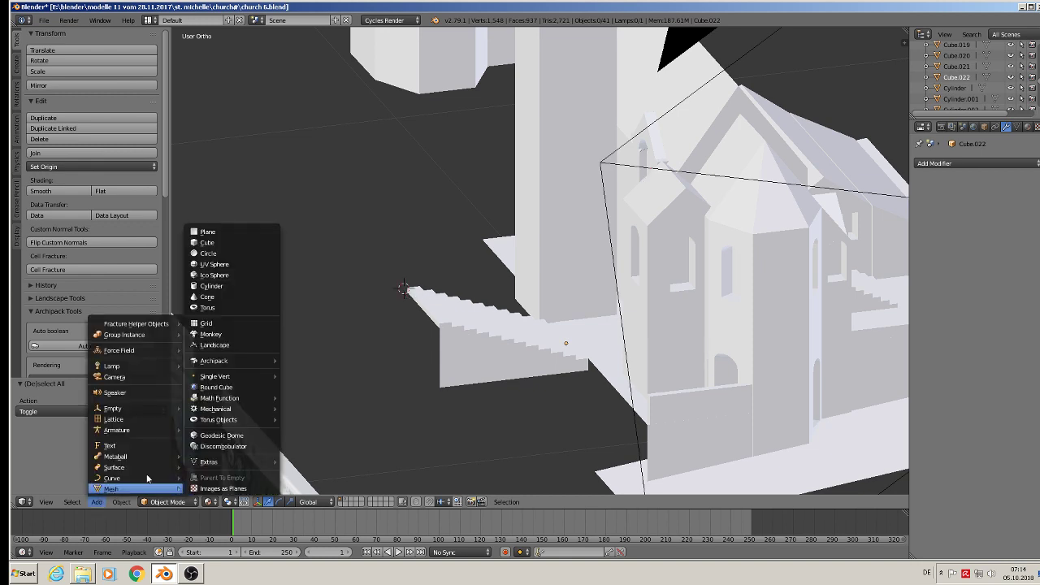
pyautogui.click(218, 245)
pyautogui.press('s')
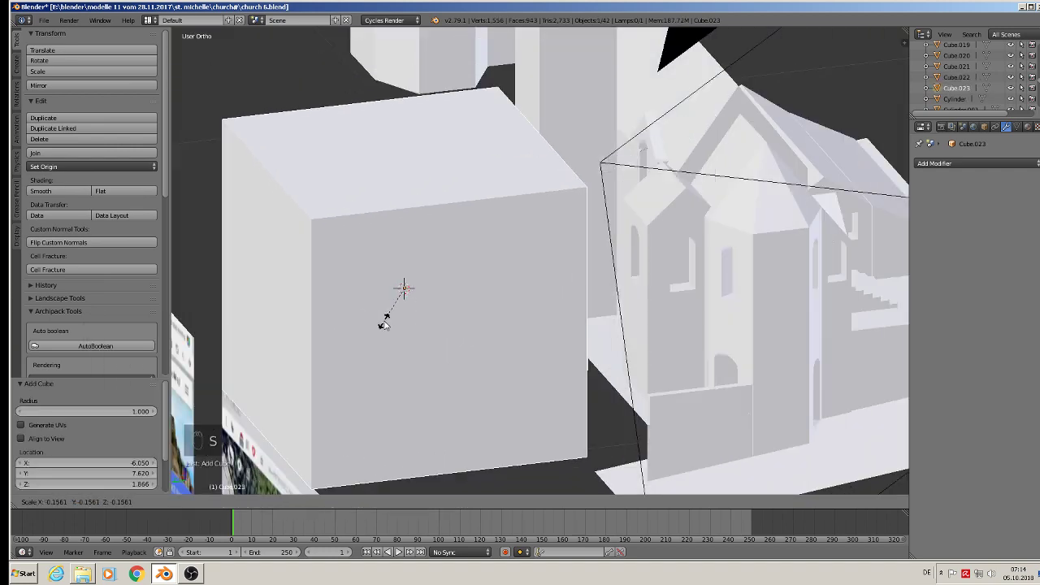
pyautogui.click(392, 322)
# Thin the cube into a wall slab by scaling it to 0.093 along X, and shift it 0.068 along X.
pyautogui.scroll(2, 541, 405)
pyautogui.press('s')
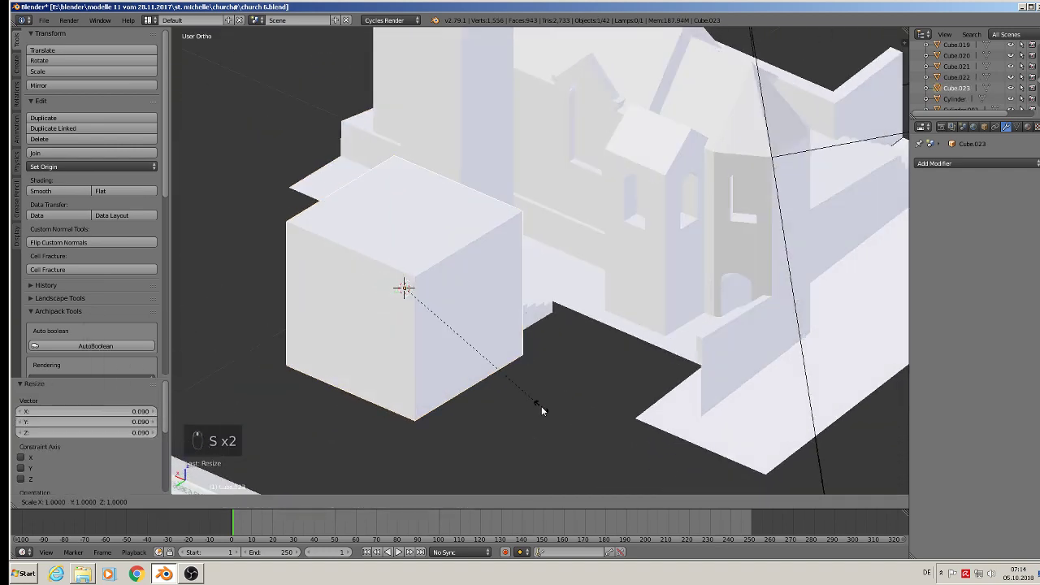
pyautogui.press('x')
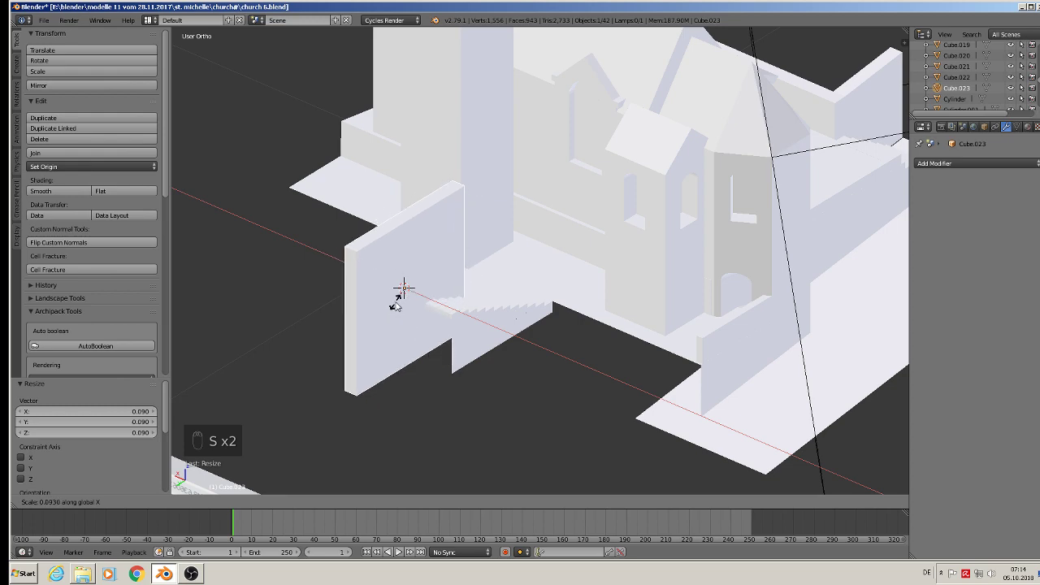
pyautogui.click(396, 305)
pyautogui.press('g')
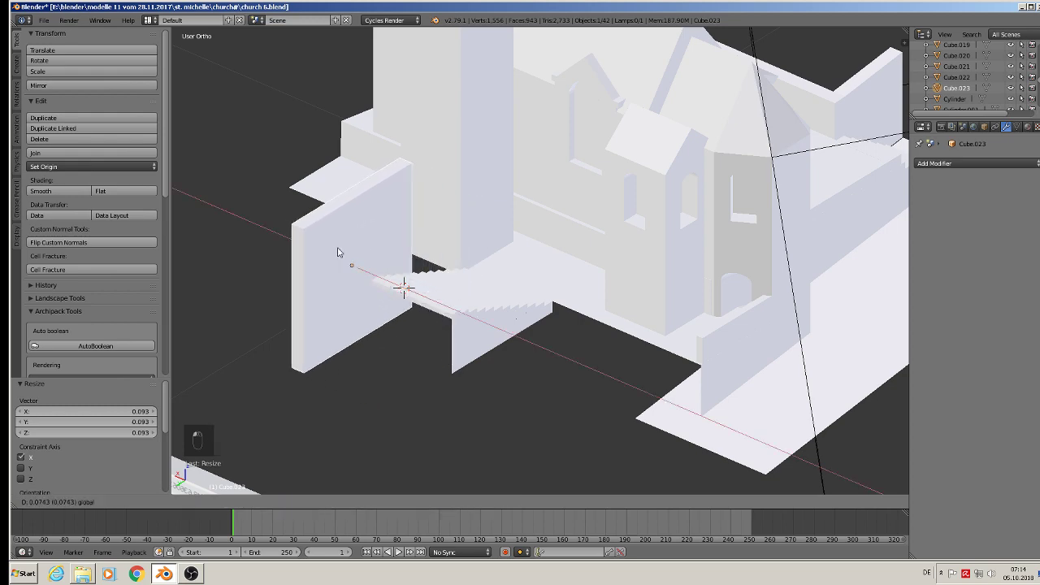
pyautogui.moveTo(340, 253); pyautogui.dragTo(347, 254)
# Lower the new wall slab beside the stairs by about 0.023 along Z.
pyautogui.moveTo(346, 254); pyautogui.dragTo(301, 248, button='middle')
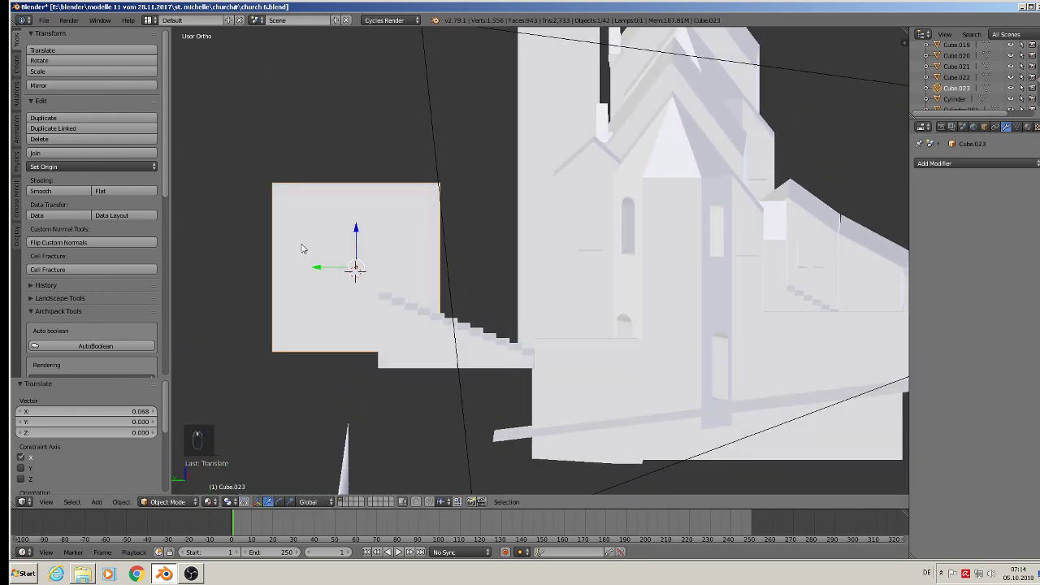
pyautogui.click(300, 244)
pyautogui.press('g')
pyautogui.press('z')
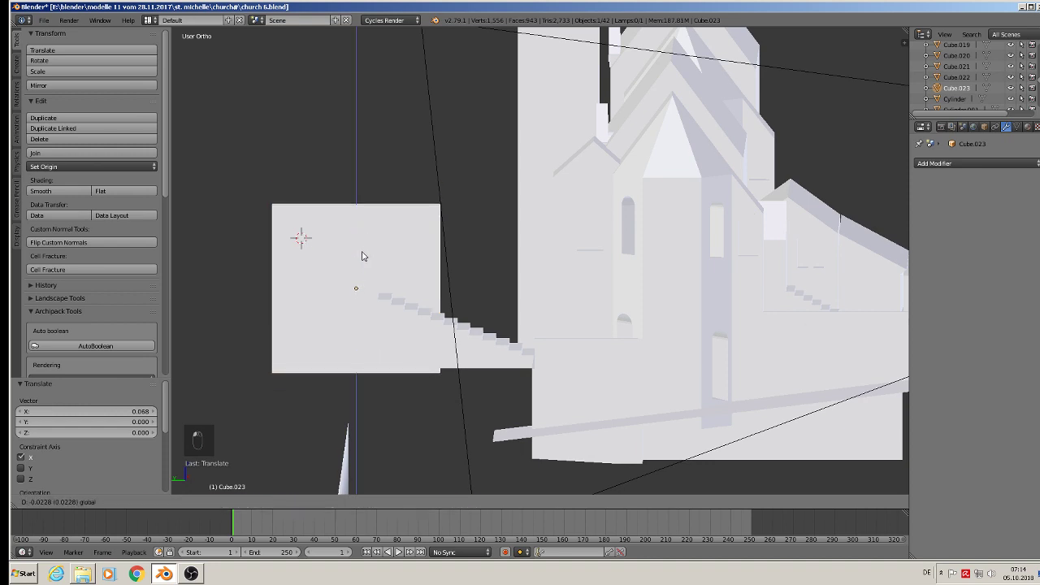
pyautogui.click(363, 256)
# Lengthen the wall slab by scaling it to 1.988 along Y, and shift it 0.003 along Y.
pyautogui.press('s')
pyautogui.press('y')
pyautogui.click(453, 324)
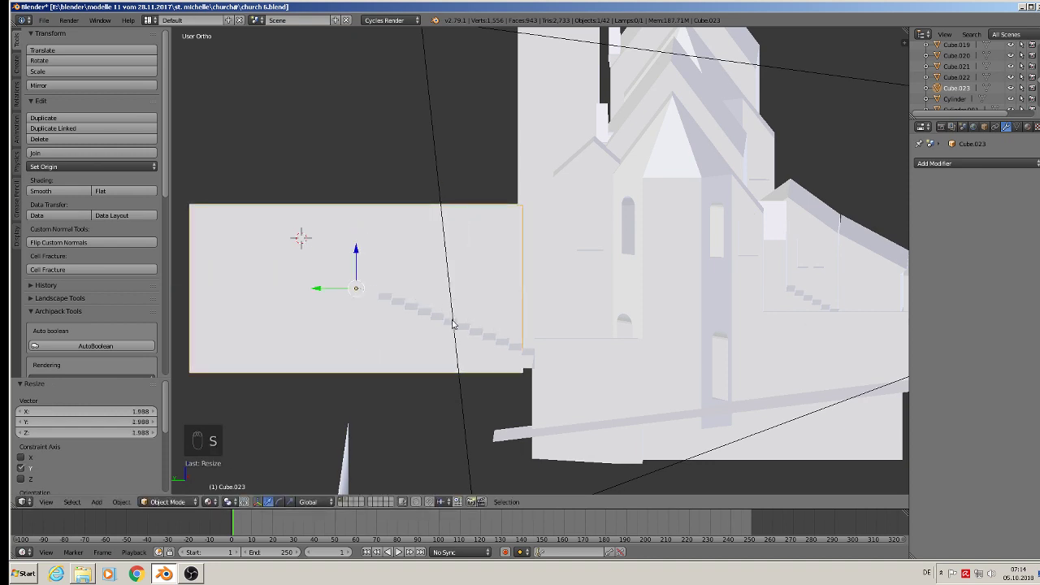
pyautogui.moveTo(453, 324); pyautogui.dragTo(511, 363, button='middle')
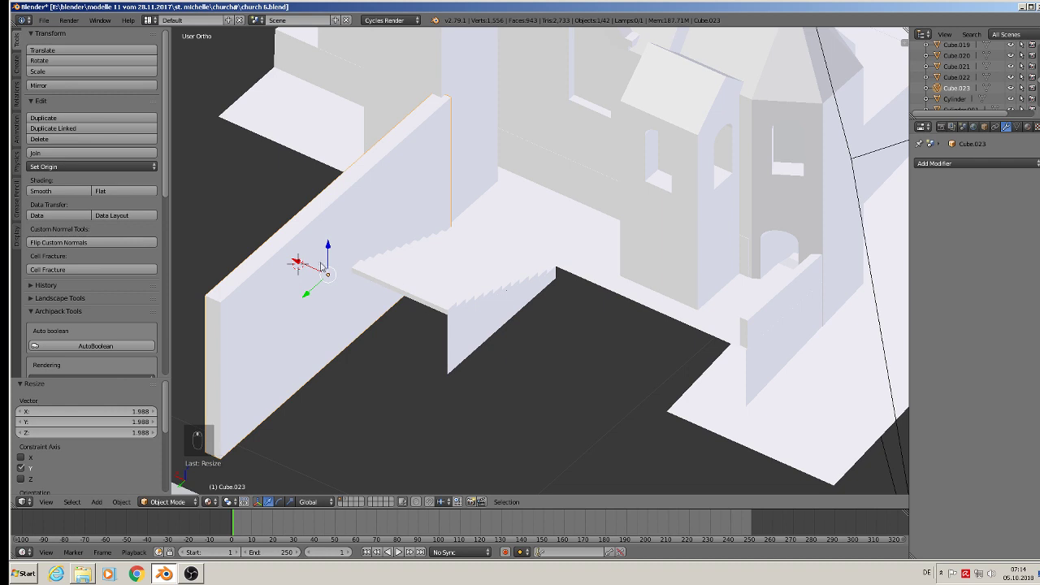
pyautogui.moveTo(321, 268); pyautogui.dragTo(306, 299)
# Add a landing plane against the wall at the top of the stairs and scale it uniformly to 0.095.
pyautogui.scroll(-2, 306, 298)
pyautogui.keyDown('shift'); pyautogui.moveTo(455, 274); pyautogui.dragTo(601, 284, button='middle'); pyautogui.keyUp('shift')
pyautogui.scroll(2, 587, 293)
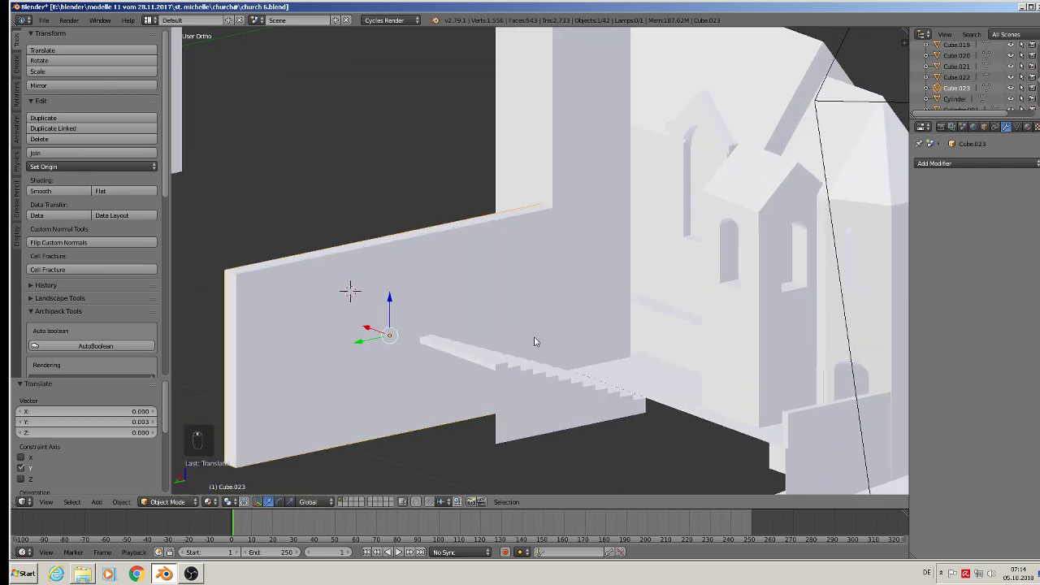
pyautogui.moveTo(537, 341); pyautogui.dragTo(491, 372, button='middle')
pyautogui.keyDown('shift'); pyautogui.moveTo(413, 382); pyautogui.dragTo(593, 268, button='middle'); pyautogui.keyUp('shift')
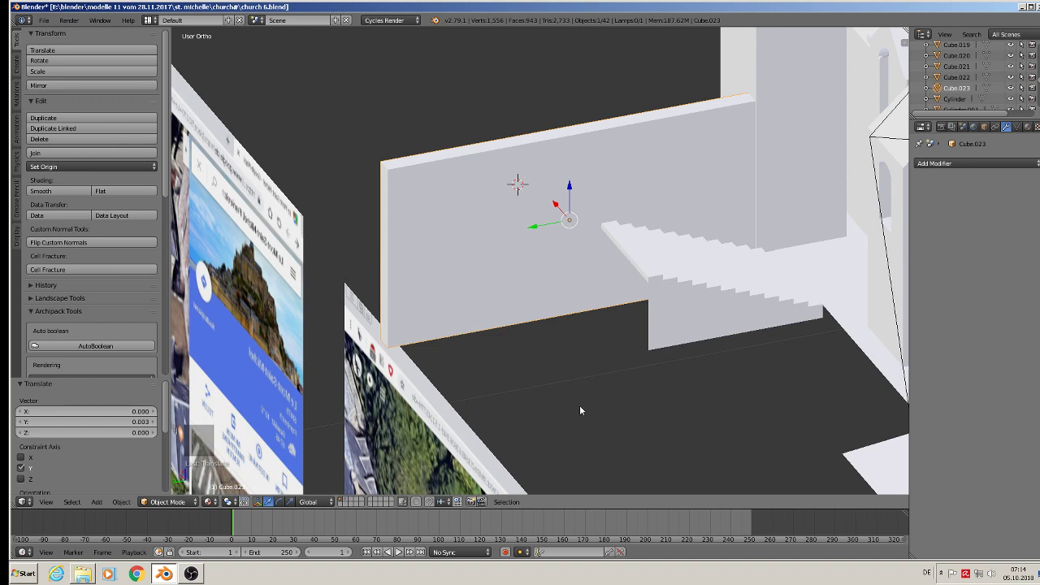
pyautogui.click(499, 271)
pyautogui.click(96, 502)
pyautogui.moveTo(112, 490)
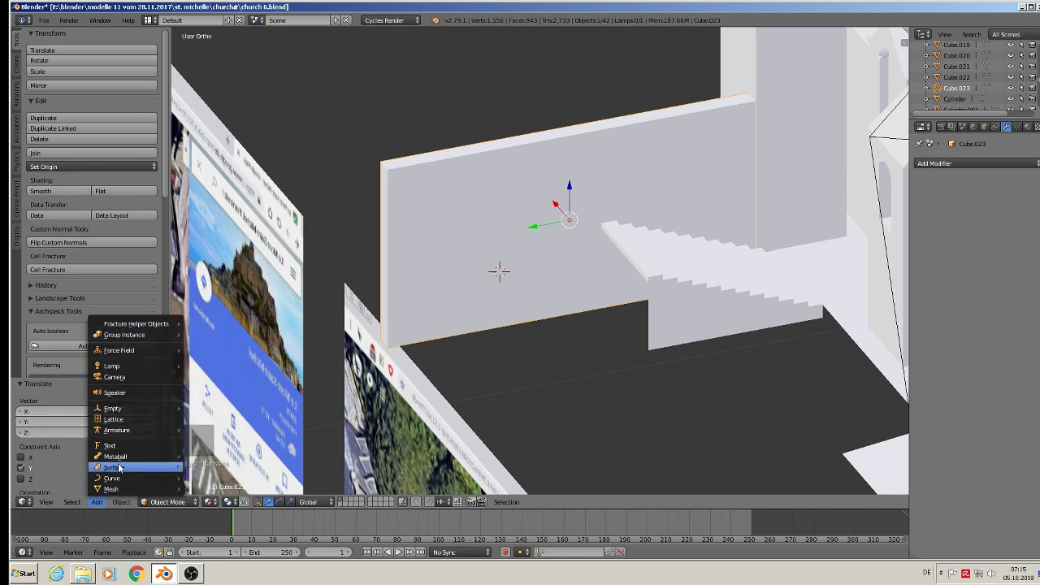
pyautogui.click(204, 232)
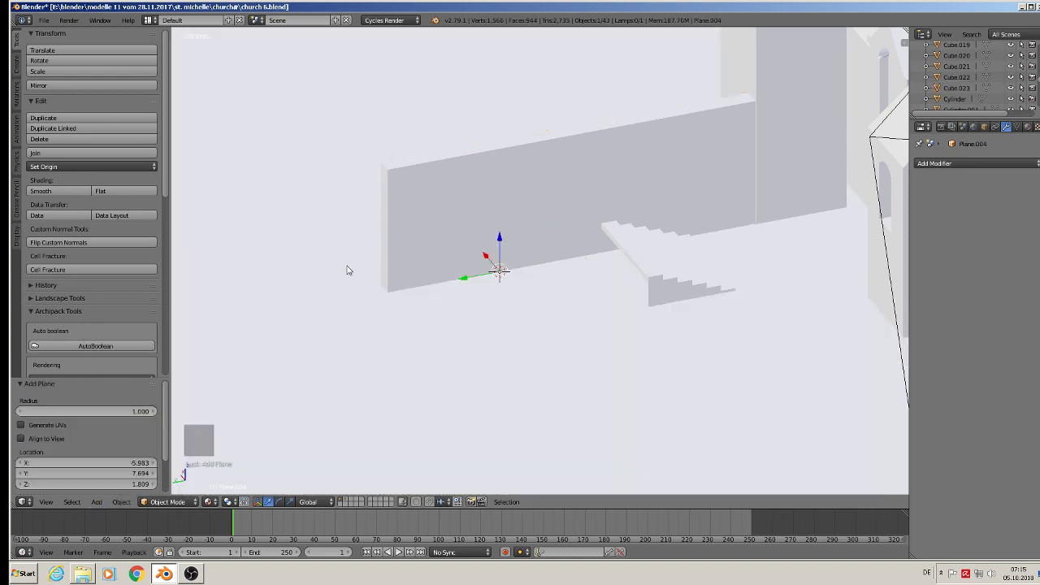
pyautogui.scroll(-6, 611, 385)
pyautogui.moveTo(581, 341); pyautogui.dragTo(582, 306)
pyautogui.press('s')
pyautogui.click(615, 349)
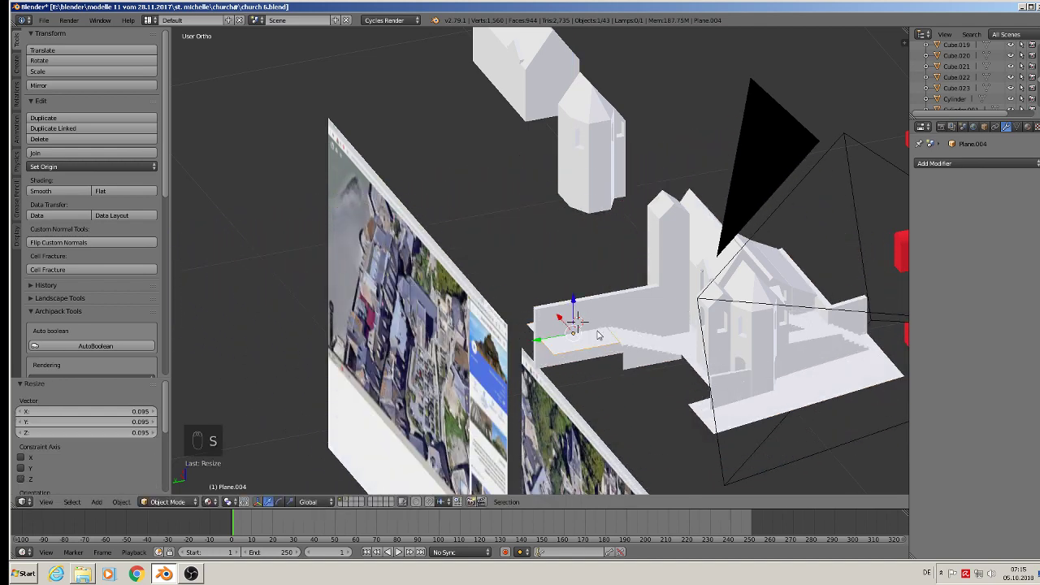
# Align the landing plane with the stairs along X and move its inner edge -0.076 along X to the wall face.
pyautogui.scroll(6, 601, 337)
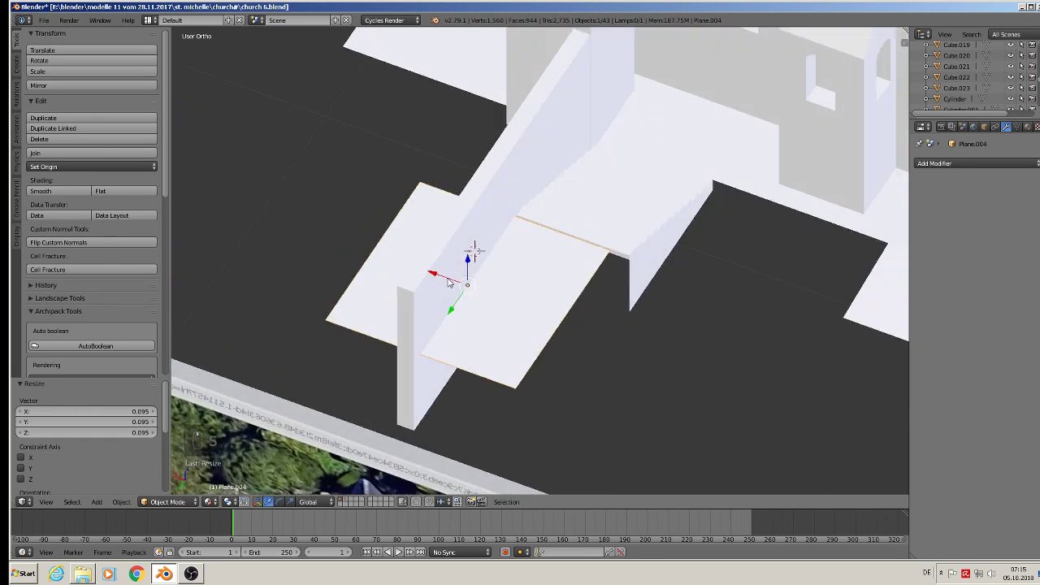
pyautogui.moveTo(448, 279); pyautogui.dragTo(466, 292)
pyautogui.press('Tab')
pyautogui.rightClick(406, 247)
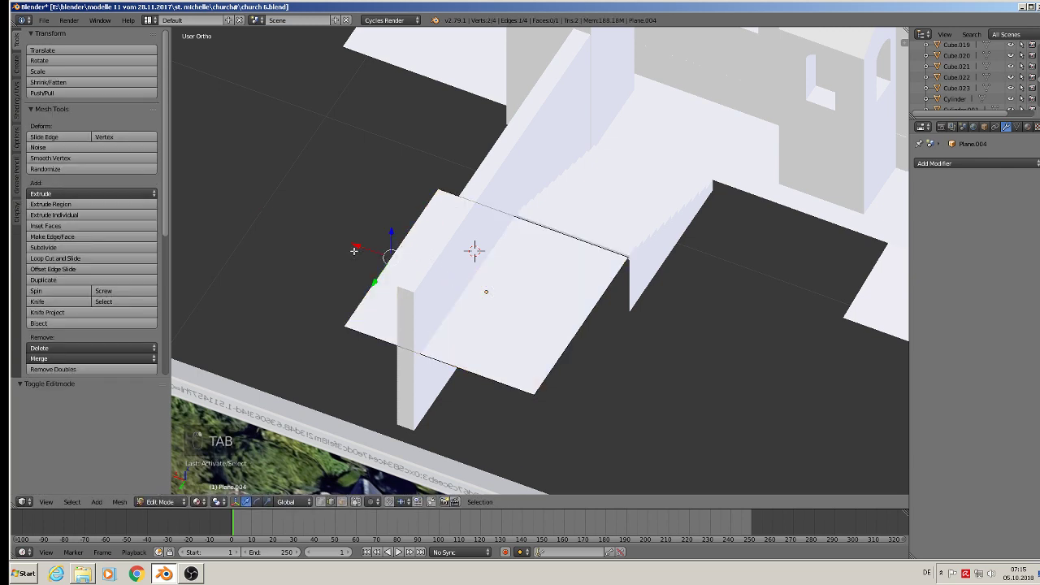
pyautogui.moveTo(353, 250); pyautogui.dragTo(438, 281)
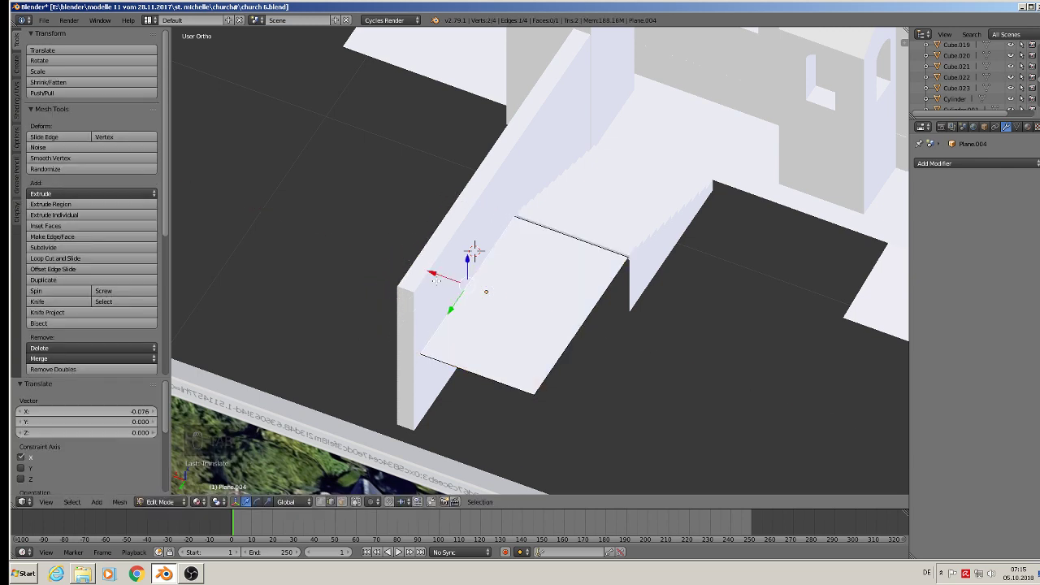
# Extrude the landing's outer edge down 0.076 along Z to form its side wall.
pyautogui.rightClick(608, 299)
pyautogui.moveTo(627, 346); pyautogui.dragTo(600, 315, button='middle')
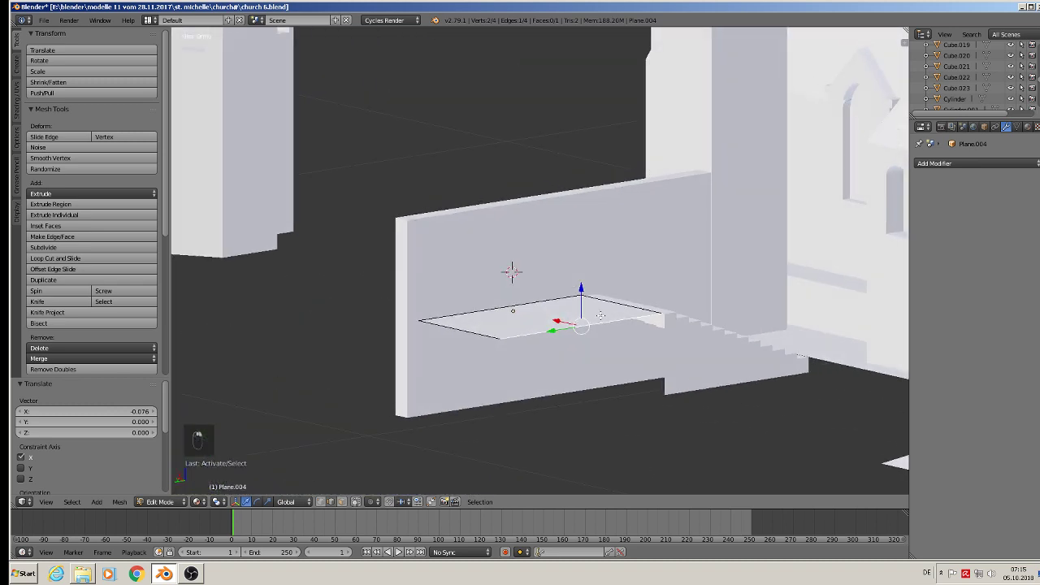
pyautogui.press('e')
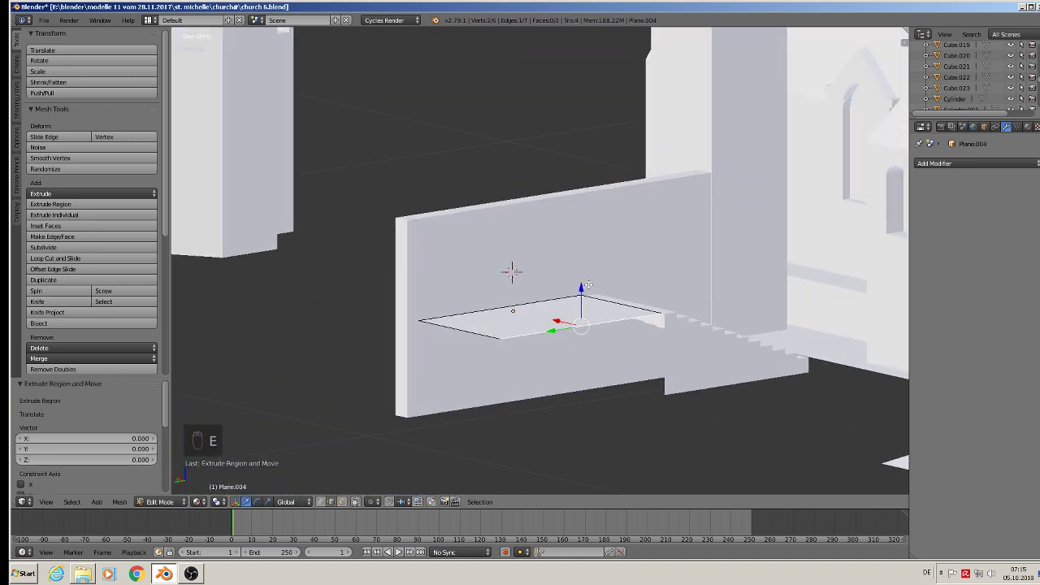
pyautogui.moveTo(586, 286); pyautogui.dragTo(609, 373)
# Shift the landing's edge loop at the stair end about -0.004 along Y and deselect everything.
pyautogui.moveTo(608, 373); pyautogui.dragTo(575, 391, button='middle')
pyautogui.scroll(3, 679, 339)
pyautogui.keyDown('alt'); pyautogui.rightClick(696, 323); pyautogui.keyUp('alt')
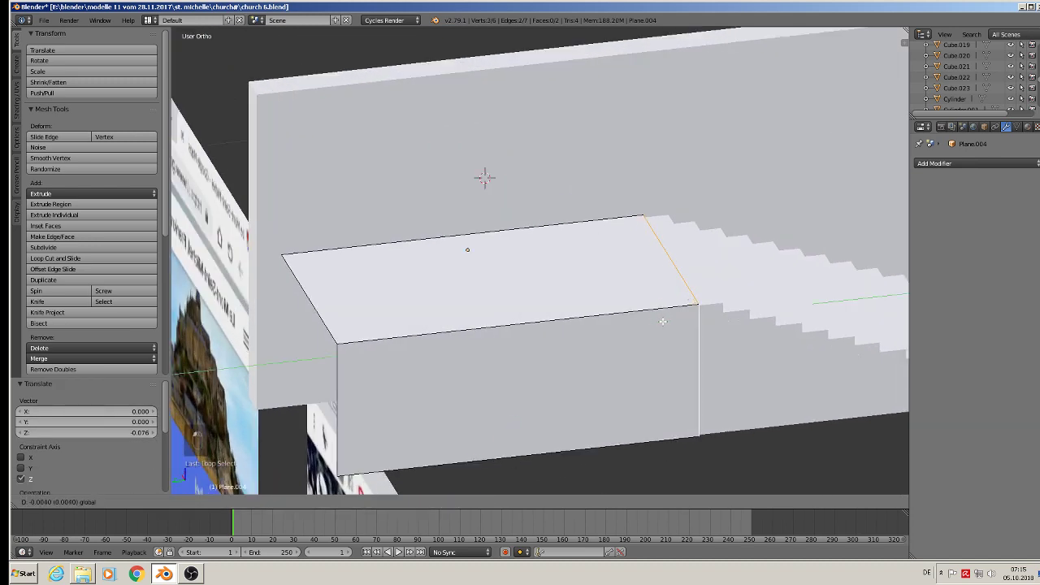
pyautogui.press('Tab')
pyautogui.press('a')
pyautogui.press('a')
pyautogui.scroll(-5, 666, 327)
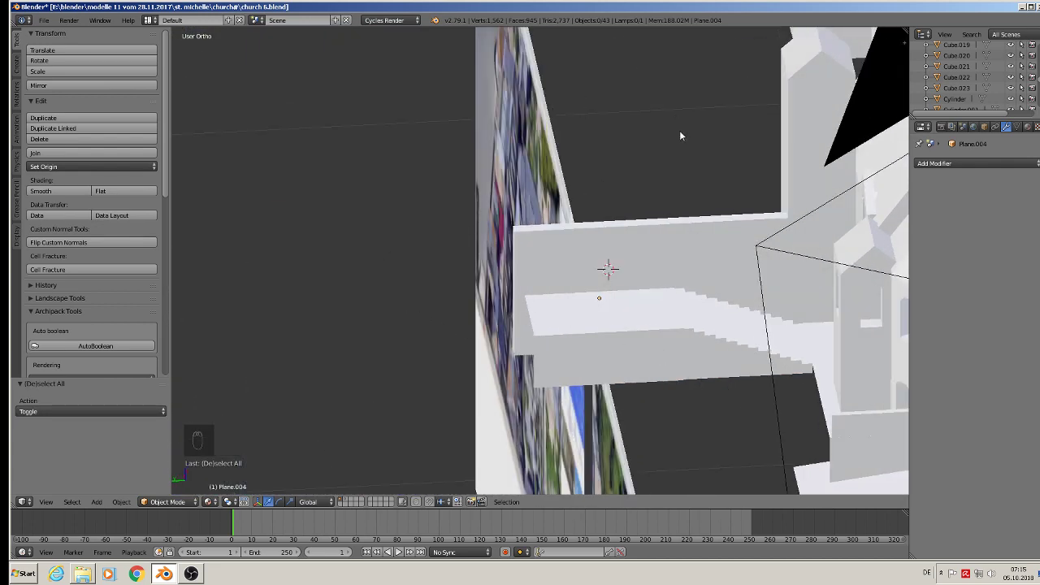
# Duplicate the landing with its side wall and move the copy along X to the other side of the long wall.
pyautogui.moveTo(681, 136); pyautogui.dragTo(631, 278, button='middle')
pyautogui.scroll(3, 708, 231)
pyautogui.scroll(-2, 604, 284)
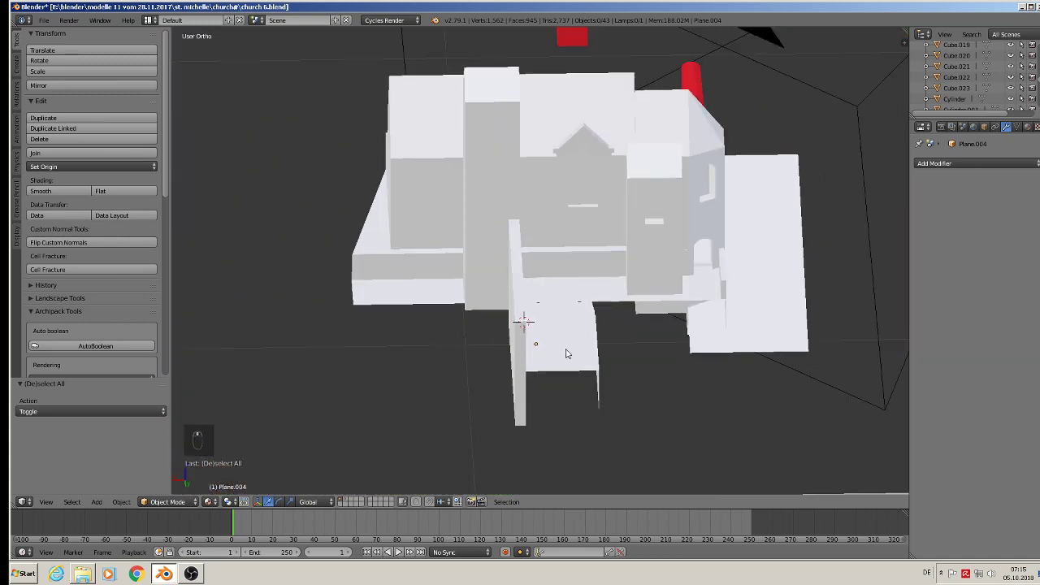
pyautogui.rightClick(567, 354)
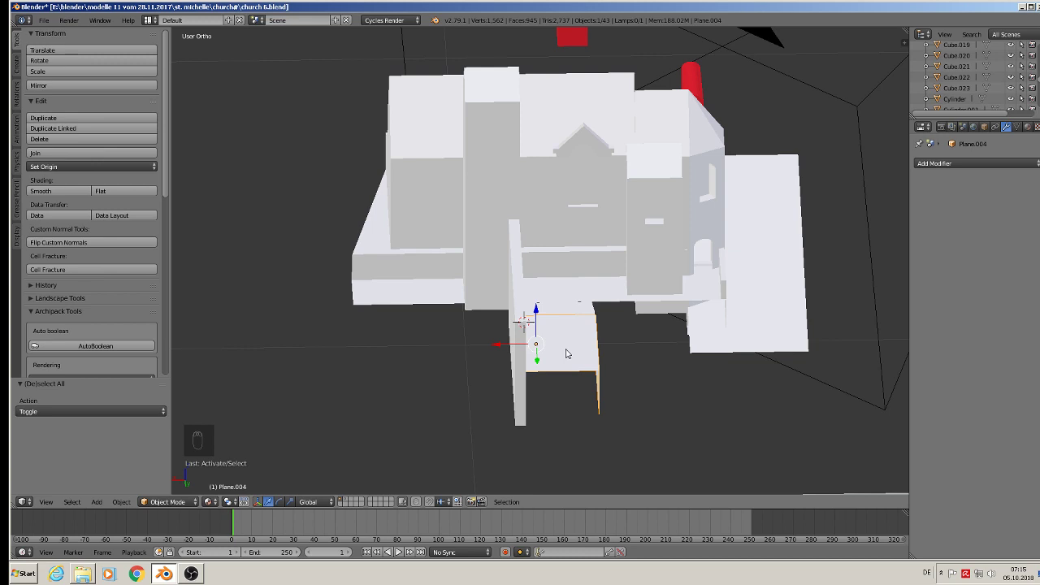
pyautogui.hotkey('shift', 'd')
pyautogui.moveTo(499, 345); pyautogui.dragTo(343, 343)
pyautogui.moveTo(483, 391); pyautogui.dragTo(440, 390, button='middle')
pyautogui.scroll(1, 440, 390)
pyautogui.press('a')
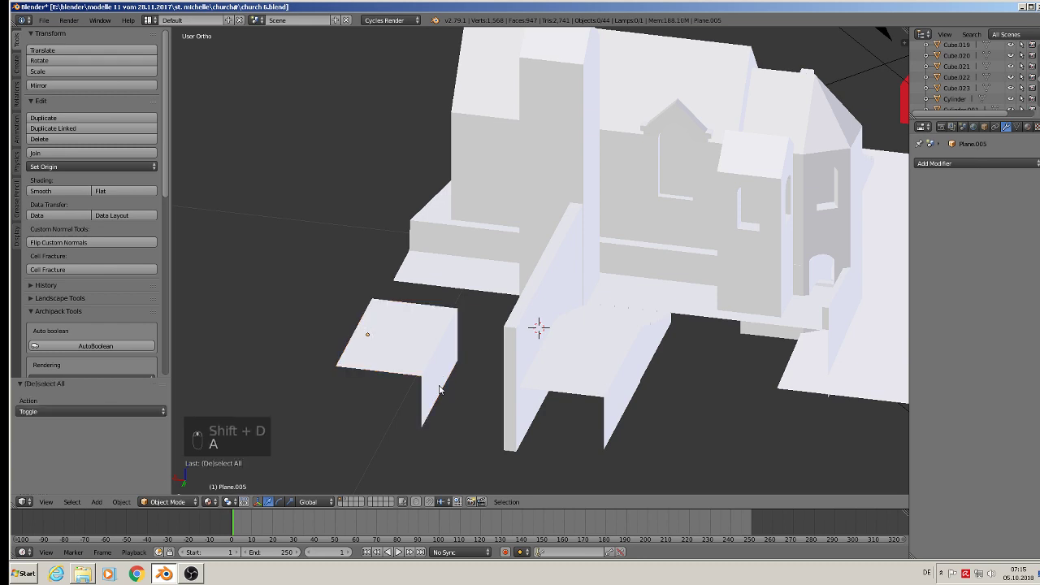
# Delete the lower vertices of the copied landing's side wall, keeping only its flat top plane.
pyautogui.press('Tab')
pyautogui.press('x')
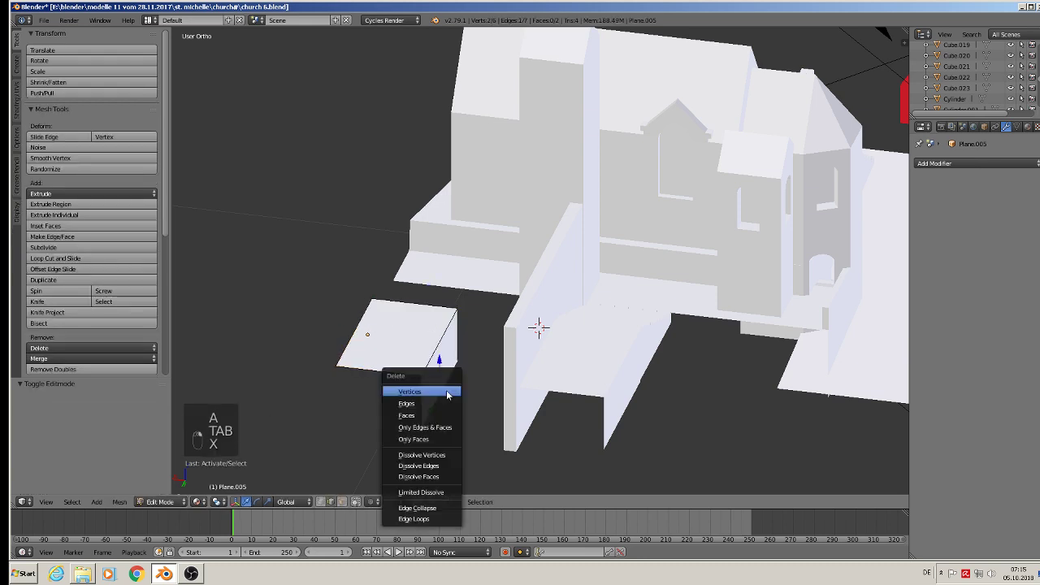
pyautogui.click(447, 393)
pyautogui.press('Tab')
pyautogui.moveTo(439, 362); pyautogui.dragTo(487, 366, button='middle')
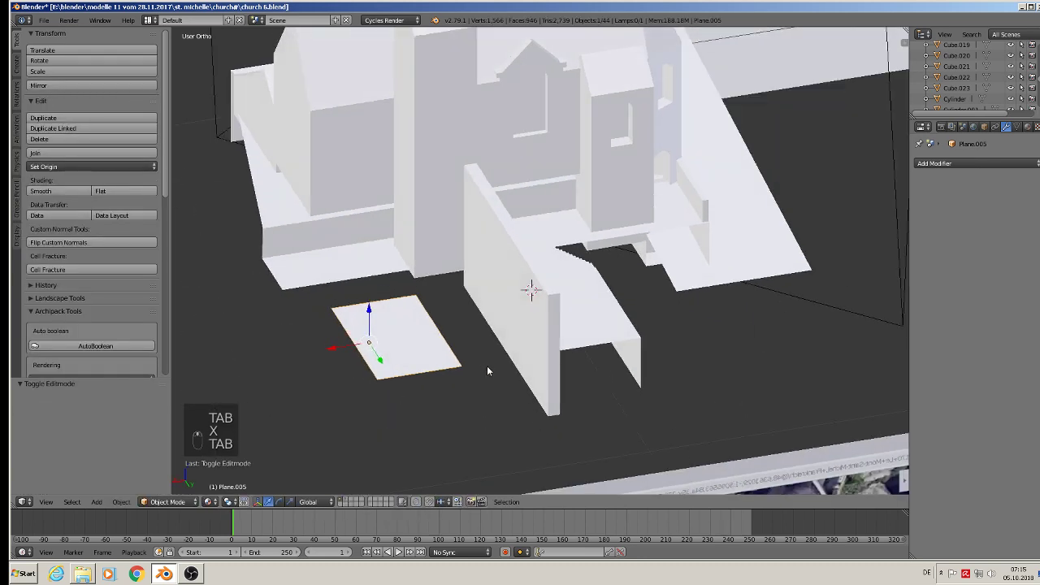
# Scale the copied plane uniformly to 2.509.
pyautogui.press('s')
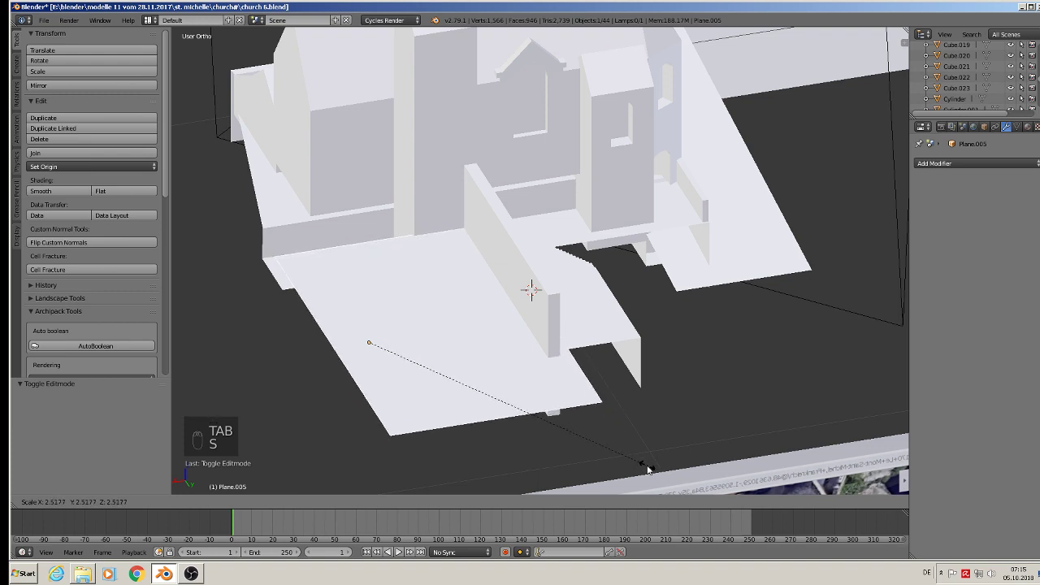
pyautogui.click(621, 459)
pyautogui.moveTo(621, 459); pyautogui.dragTo(585, 460, button='middle')
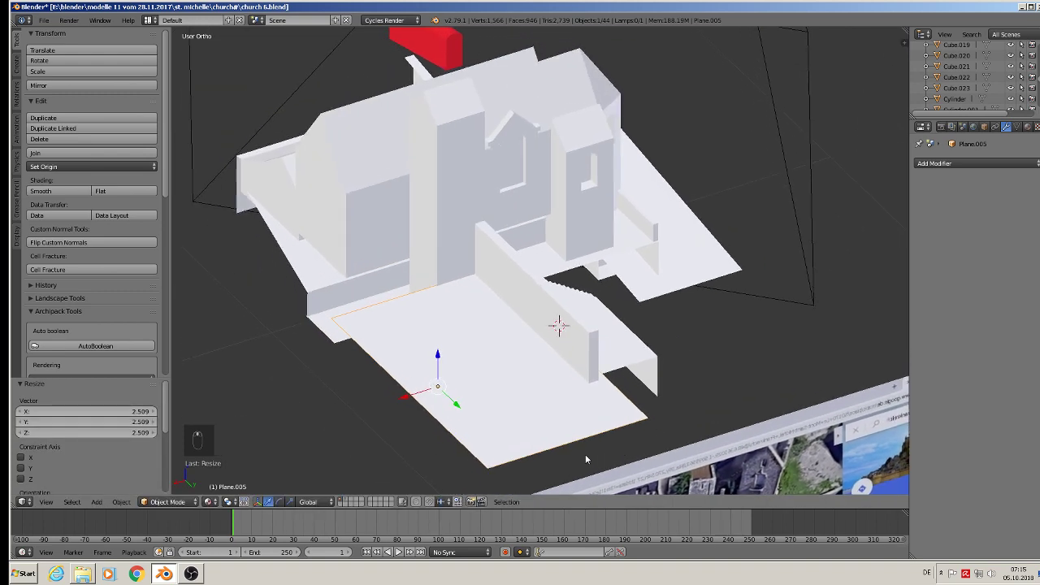
# Move the enlarged plane 0.033 along X and slide it in the negative Y direction toward the church.
pyautogui.press('g')
pyautogui.press('x')
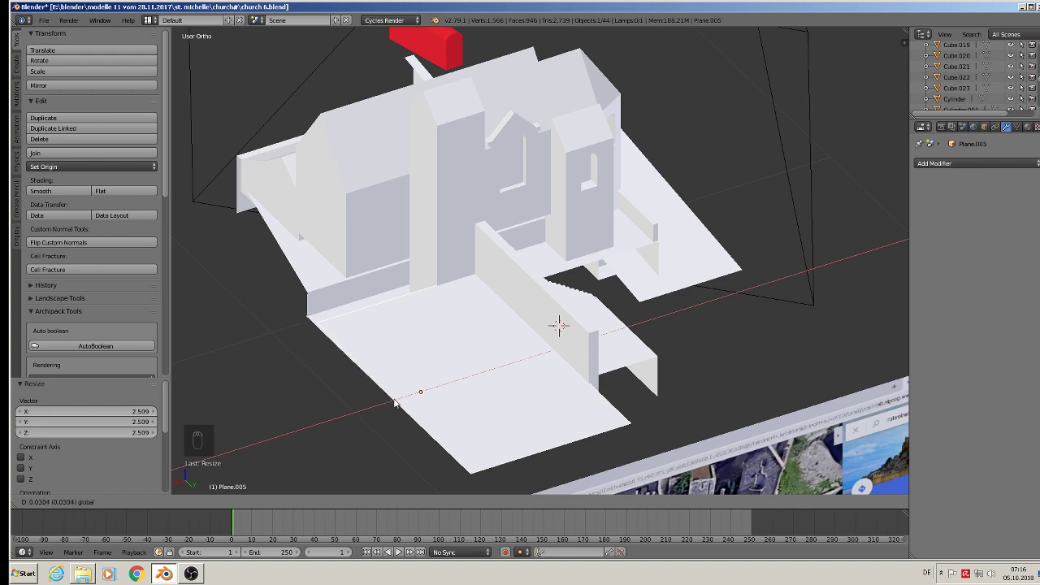
pyautogui.click(393, 402)
pyautogui.click(430, 412)
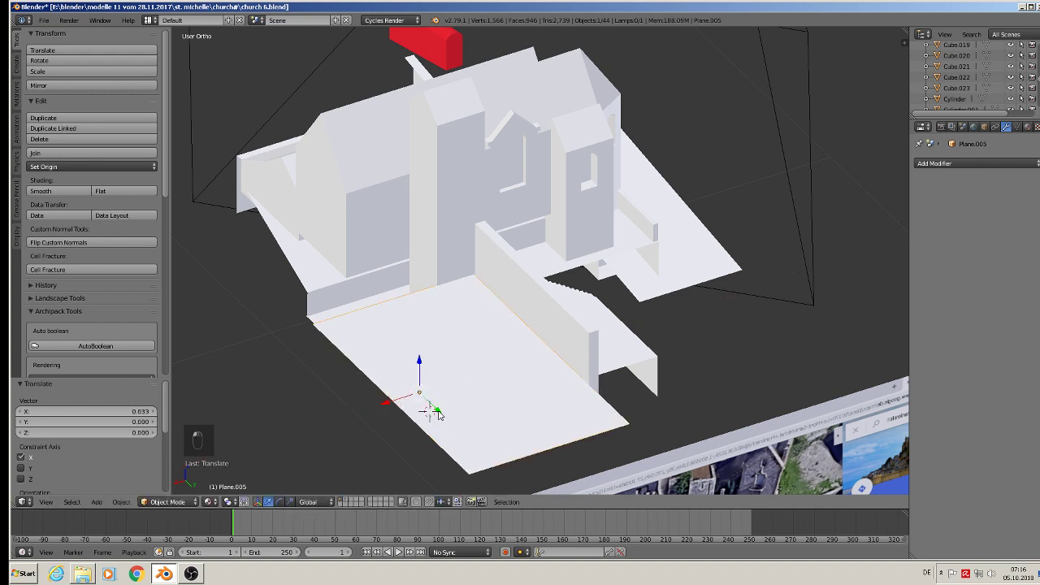
pyautogui.press('g')
pyautogui.press('y')
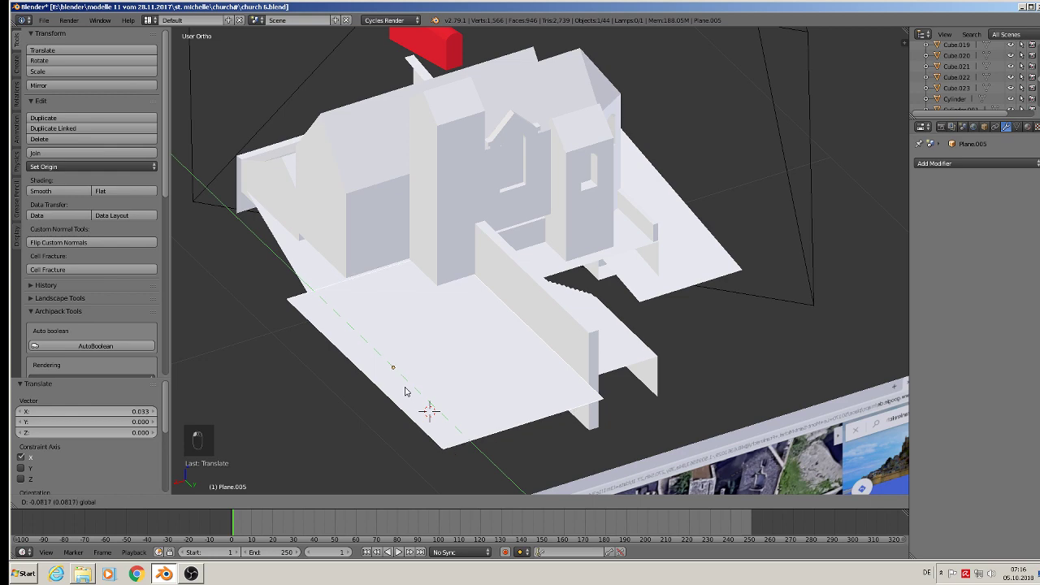
pyautogui.moveTo(401, 386); pyautogui.dragTo(400, 386)
# Extrude the outer end edge of the enlarged plane 0.317 along Y.
pyautogui.scroll(-1, 401, 387)
pyautogui.moveTo(404, 387); pyautogui.dragTo(339, 248, button='middle')
pyautogui.scroll(2, 584, 380)
pyautogui.press('Tab')
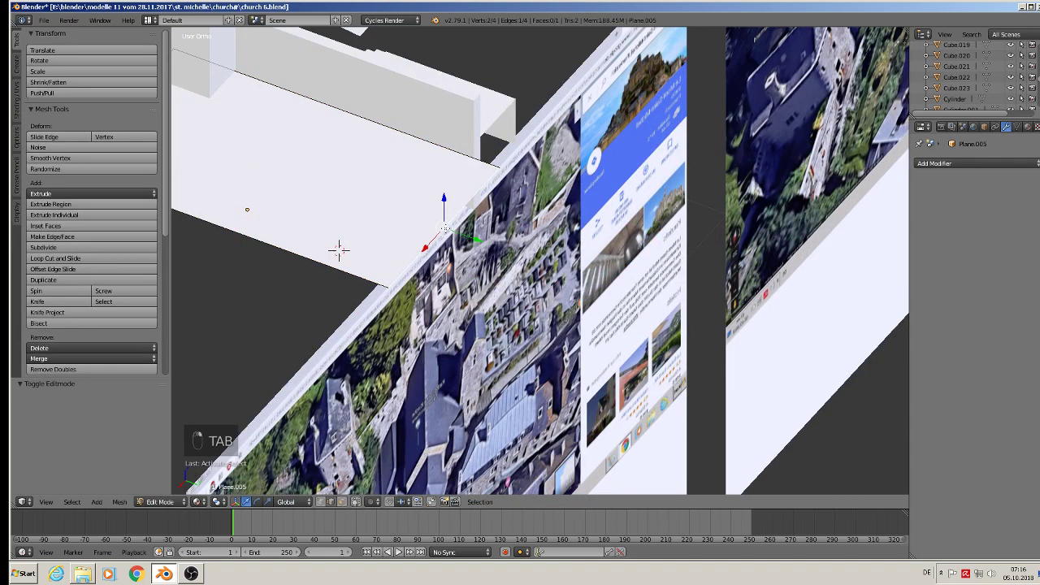
pyautogui.press('e')
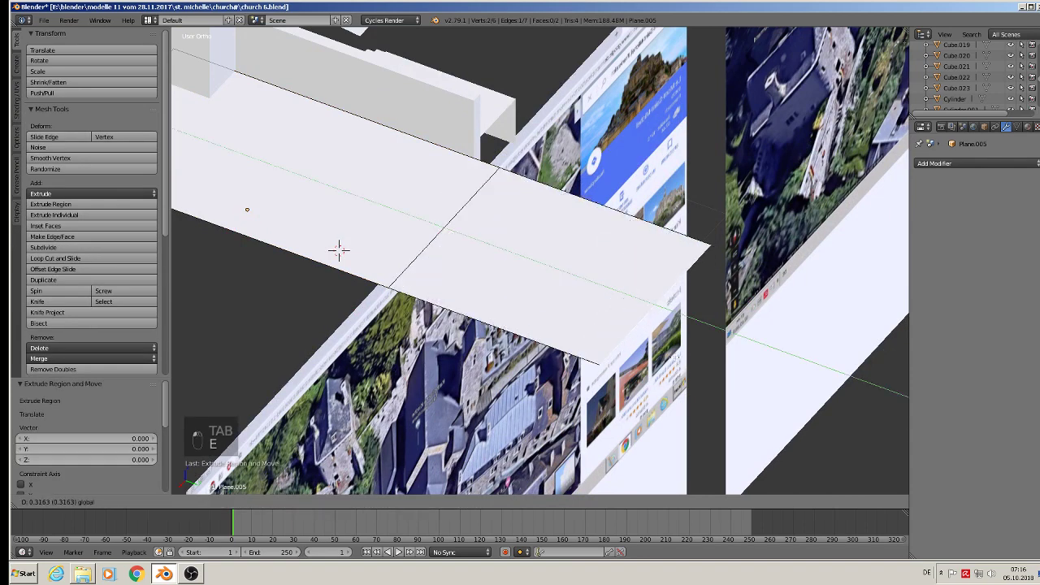
pyautogui.moveTo(688, 318); pyautogui.dragTo(689, 318)
# Taper the extruded end by scaling its outer edge to 0.506 along X.
pyautogui.press('s')
pyautogui.press('y')
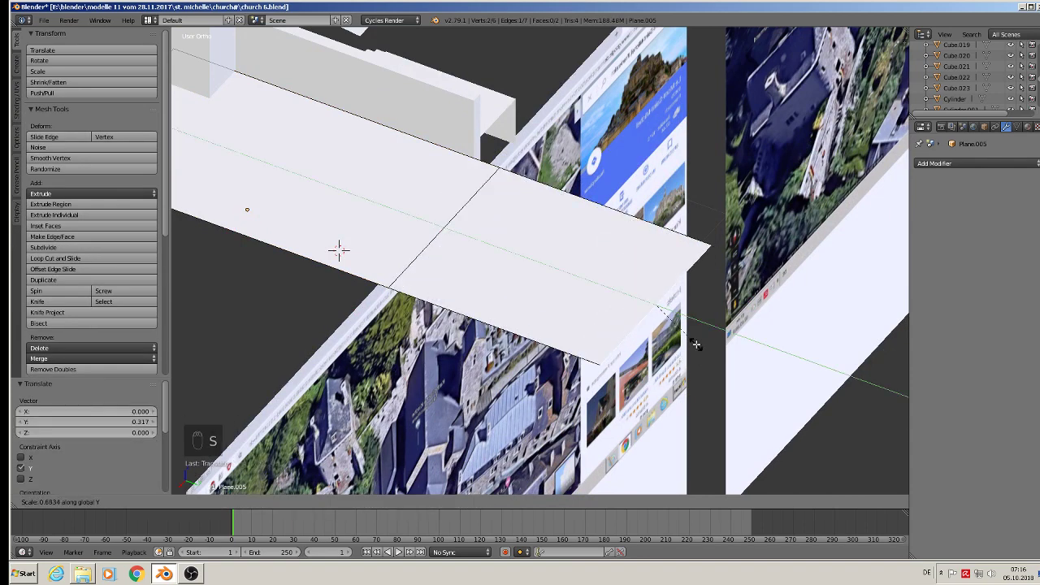
pyautogui.click(709, 365)
pyautogui.press('s')
pyautogui.press('x')
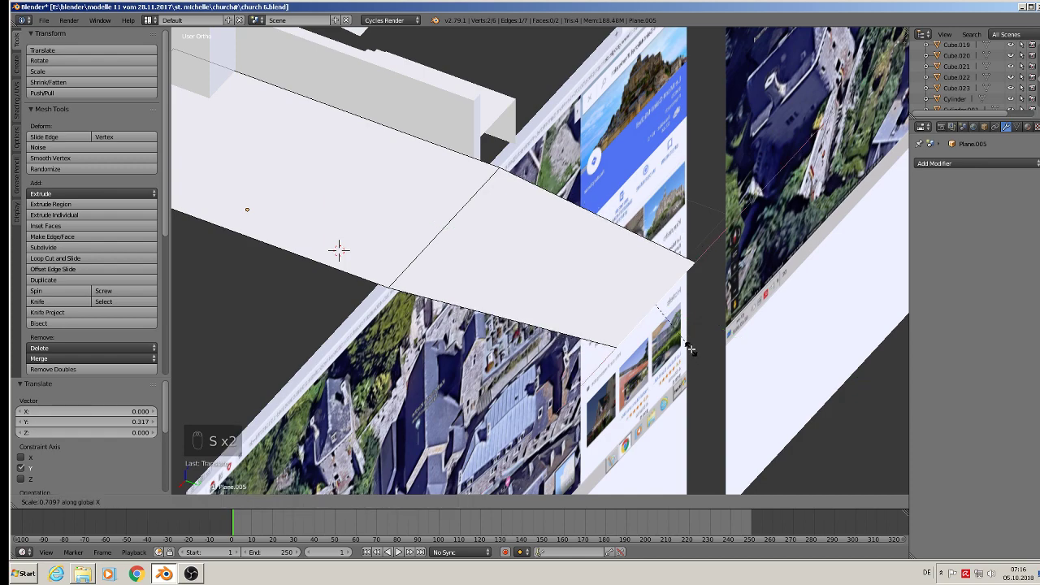
pyautogui.click(683, 338)
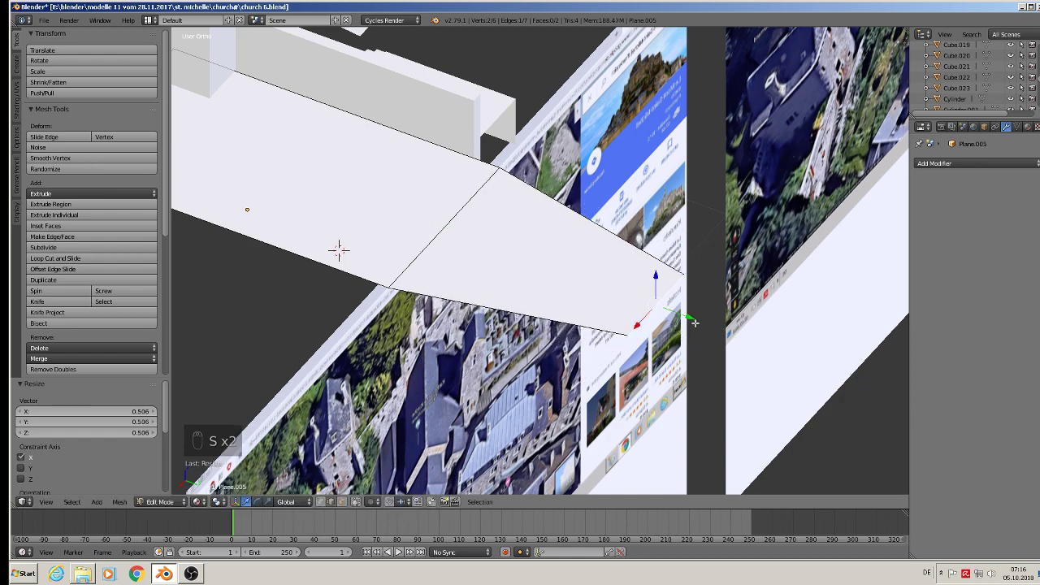
pyautogui.press('Tab')
pyautogui.moveTo(696, 324); pyautogui.dragTo(558, 306, button='middle')
pyautogui.scroll(-3, 546, 301)
pyautogui.keyDown('shift'); pyautogui.moveTo(493, 291); pyautogui.dragTo(409, 290, button='middle'); pyautogui.keyUp('shift')
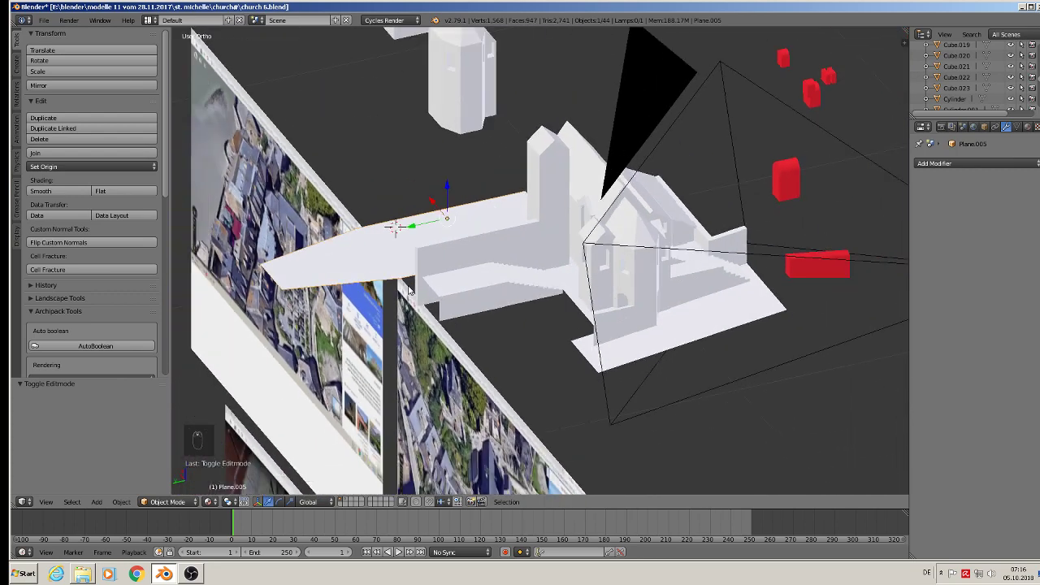
pyautogui.keyDown('shift'); pyautogui.moveTo(460, 319); pyautogui.dragTo(608, 372, button='middle'); pyautogui.keyUp('shift')
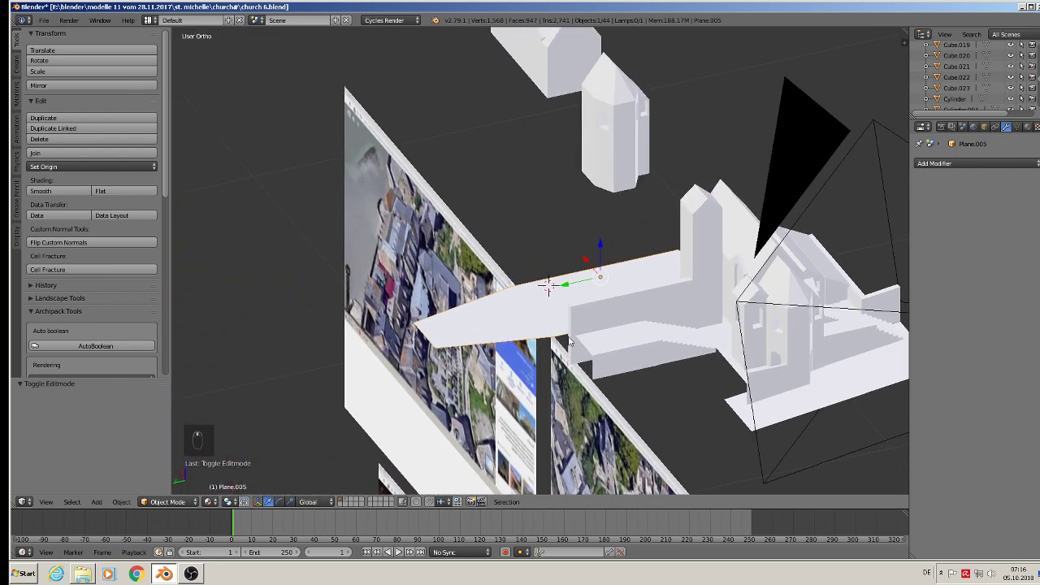
pyautogui.scroll(1, 569, 339)
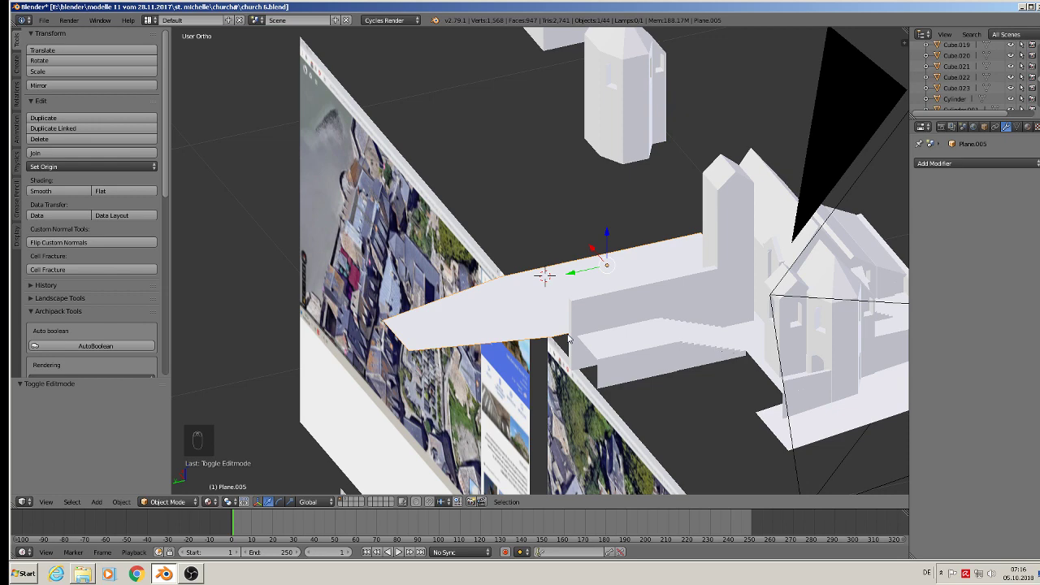
pyautogui.press('Tab')
pyautogui.press('Tab')
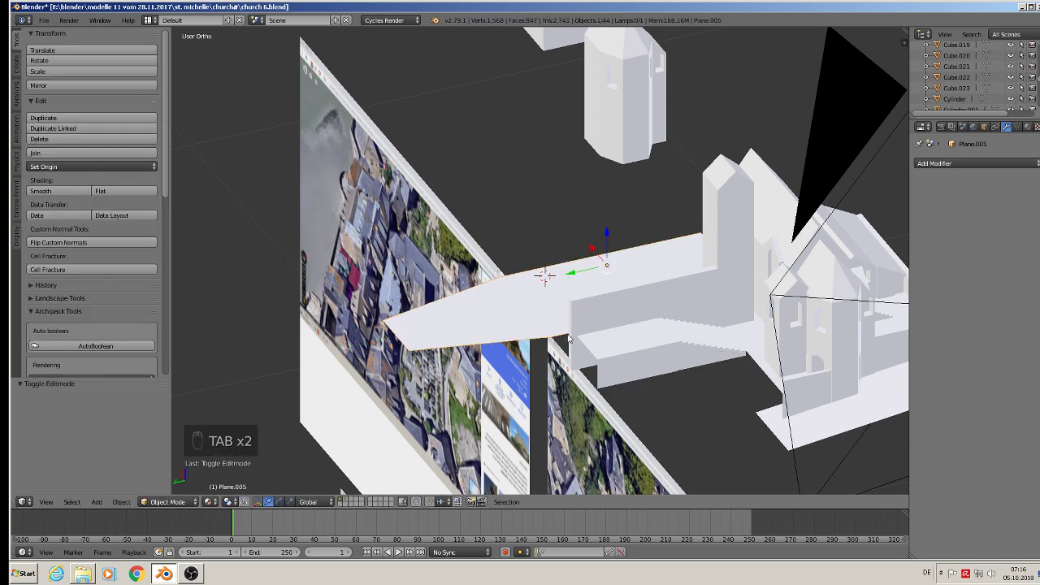
# Move the detached tower and the gabled building beside it to the second layer, and save the file.
pyautogui.press('a')
pyautogui.press('a')
pyautogui.press('a')
pyautogui.moveTo(631, 355); pyautogui.dragTo(629, 329, button='middle')
pyautogui.keyDown('shift'); pyautogui.moveTo(751, 301); pyautogui.dragTo(647, 306, button='middle'); pyautogui.keyUp('shift')
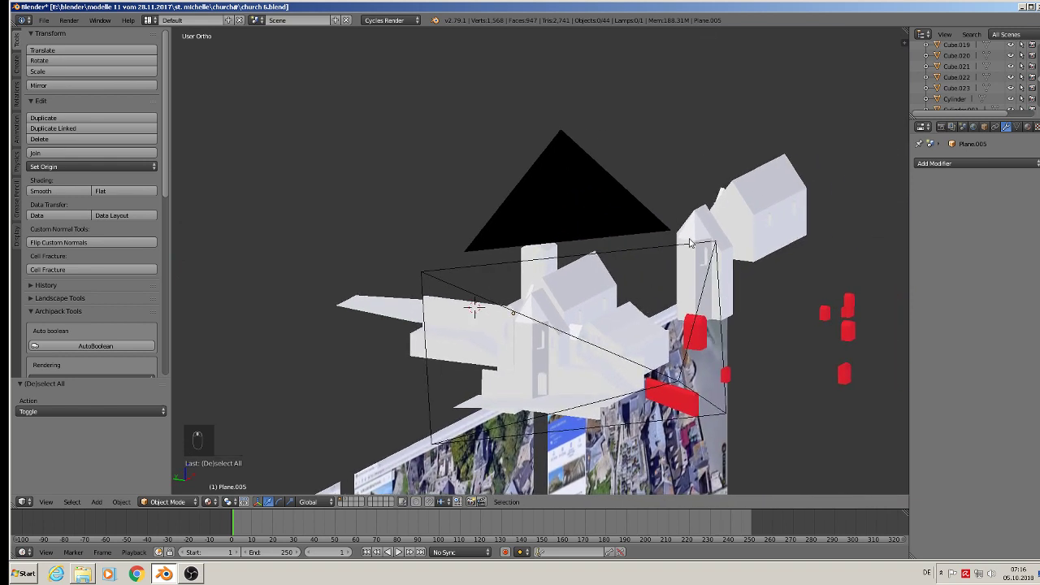
pyautogui.rightClick(695, 232)
pyautogui.keyDown('shift'); pyautogui.rightClick(753, 203); pyautogui.keyUp('shift')
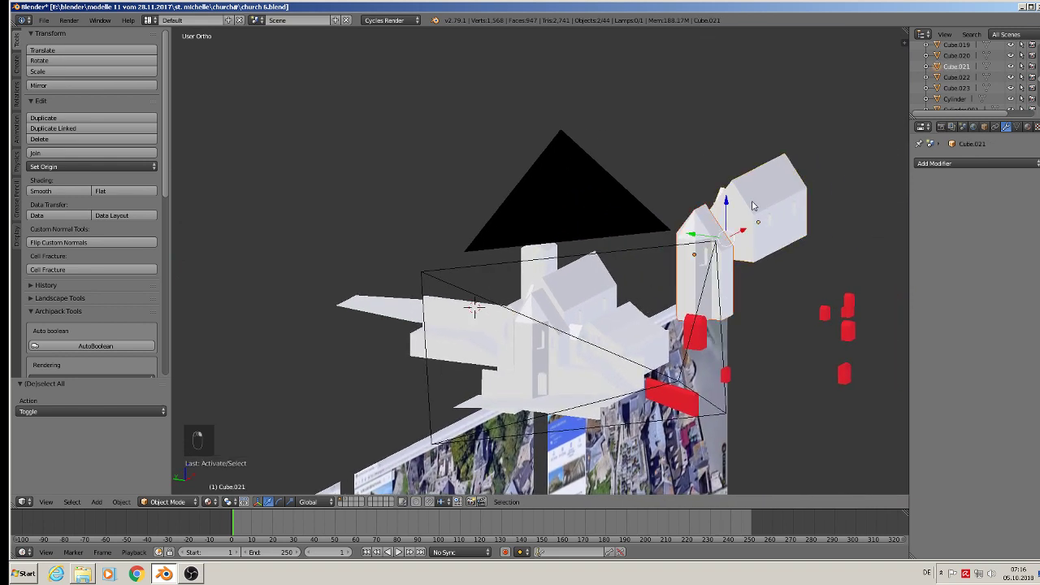
pyautogui.press('m')
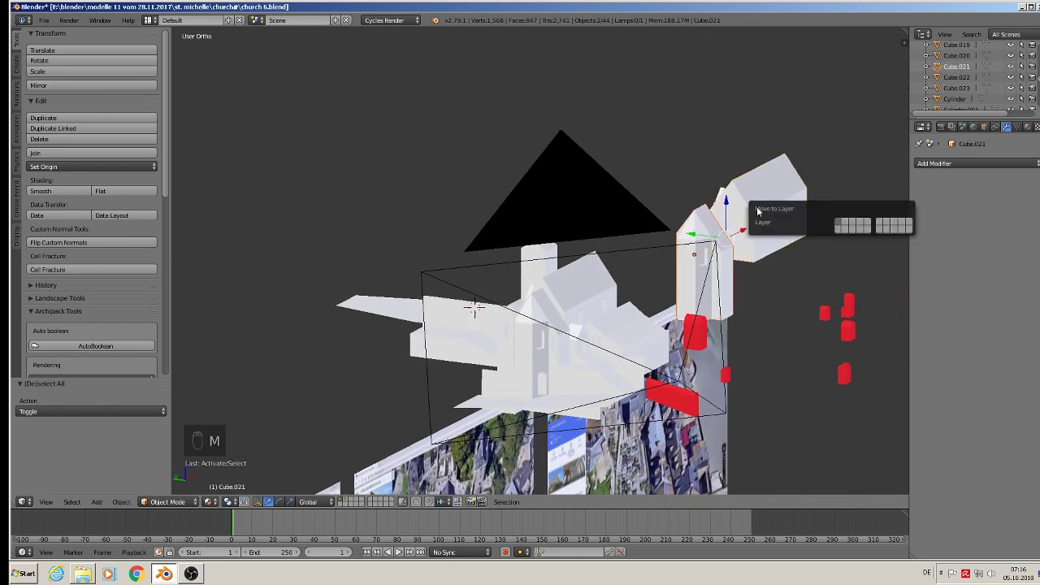
pyautogui.click(845, 226)
pyautogui.click(45, 20)
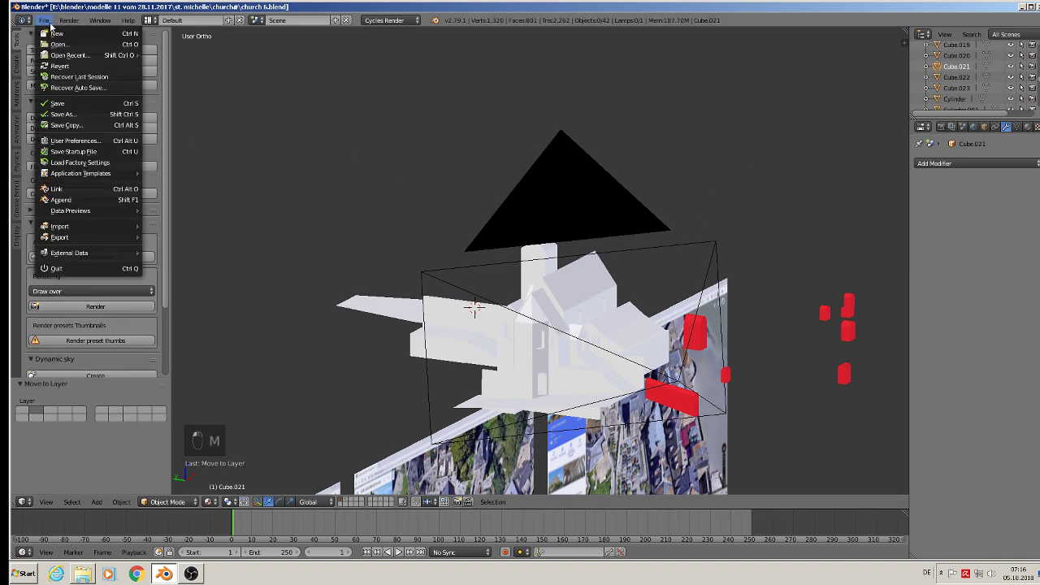
pyautogui.click(80, 105)
# Examine the church's landing, stairs, walls and new terrace from several angles.
pyautogui.scroll(3, 373, 305)
pyautogui.scroll(-3, 496, 377)
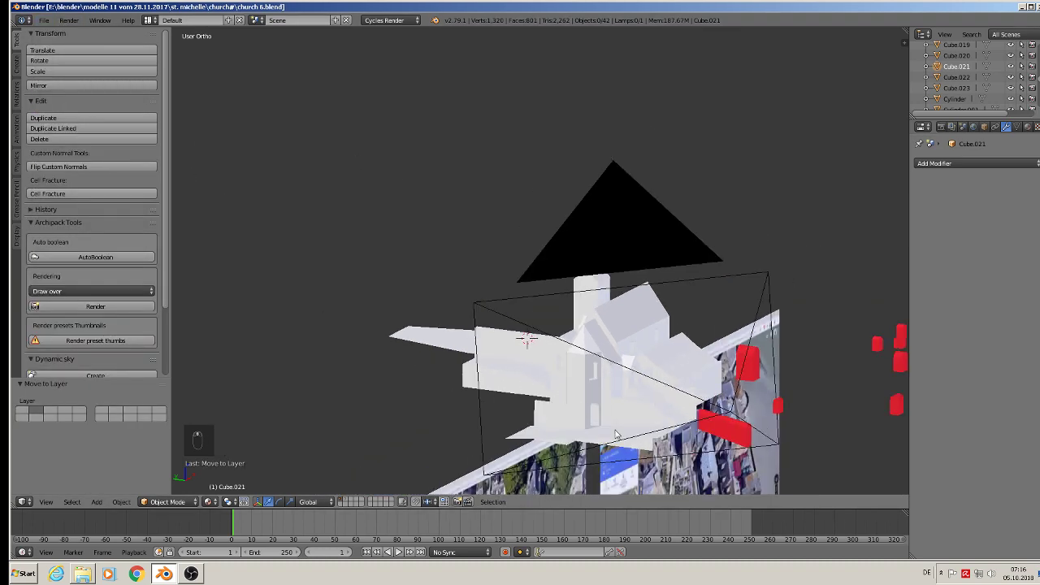
pyautogui.moveTo(615, 433); pyautogui.dragTo(605, 307, button='middle')
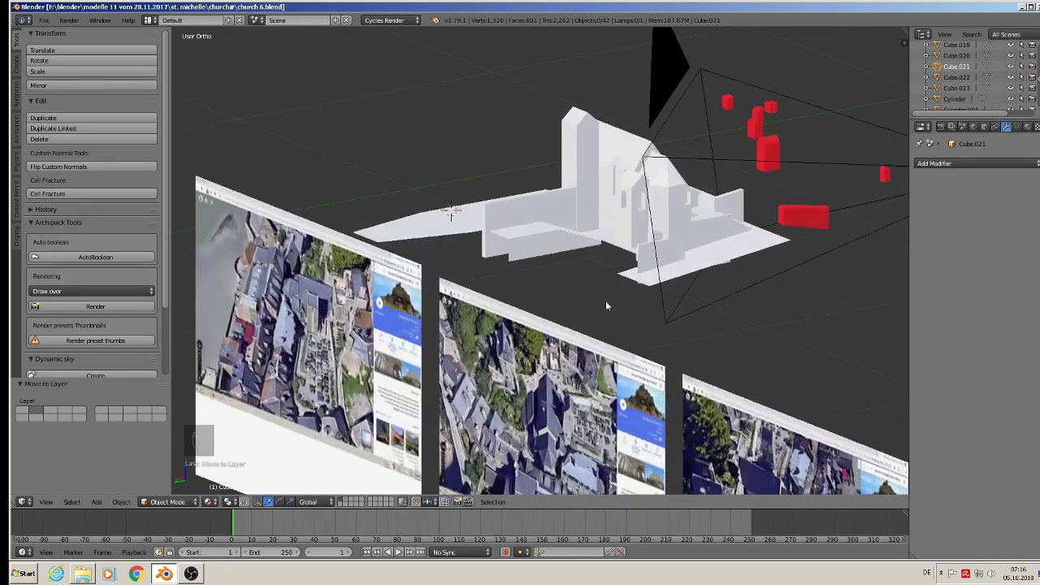
pyautogui.scroll(6, 606, 306)
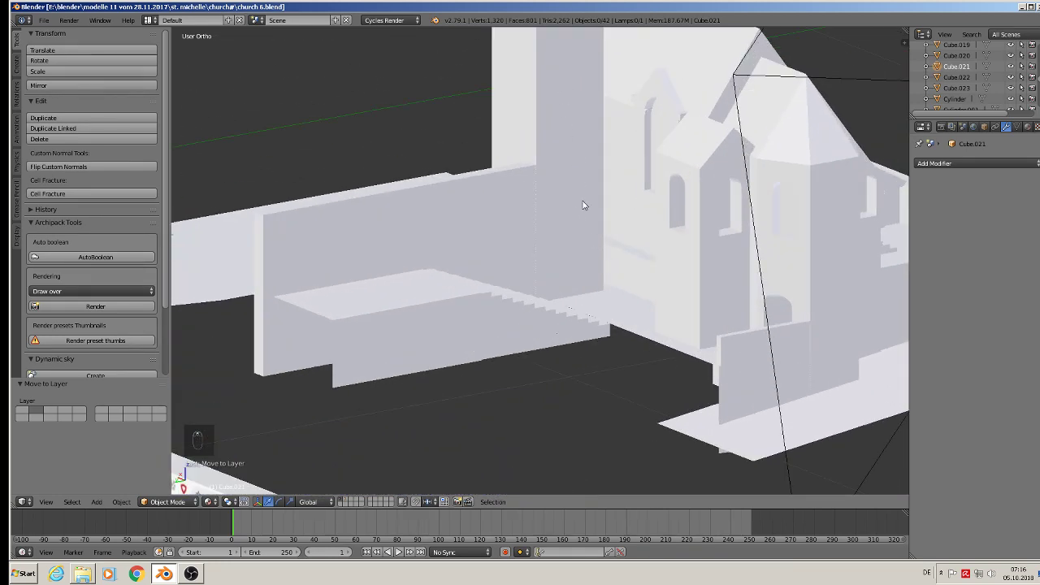
pyautogui.scroll(-3, 581, 210)
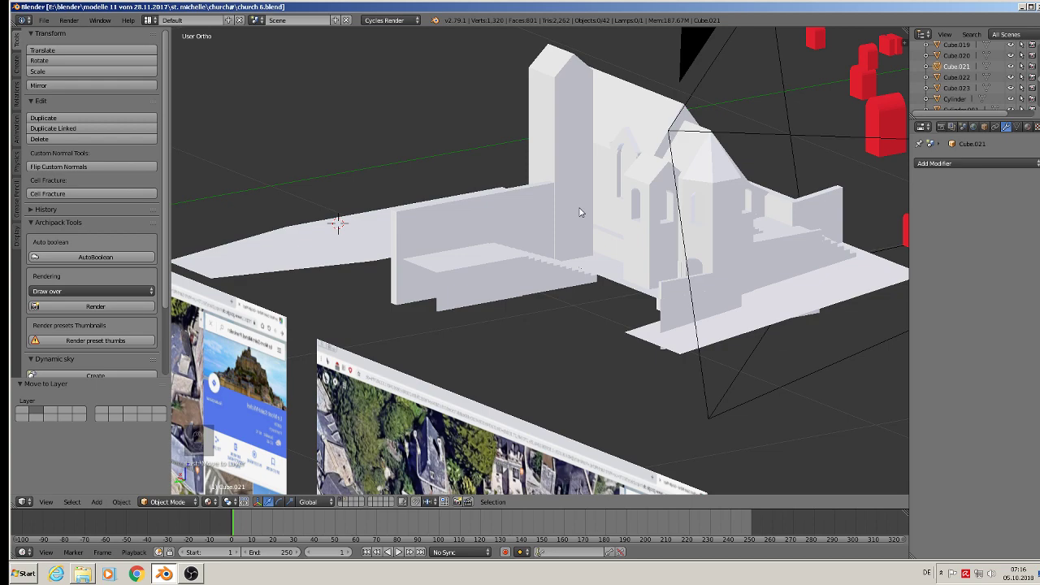
pyautogui.moveTo(640, 271); pyautogui.dragTo(552, 269, button='middle')
pyautogui.scroll(-3, 573, 358)
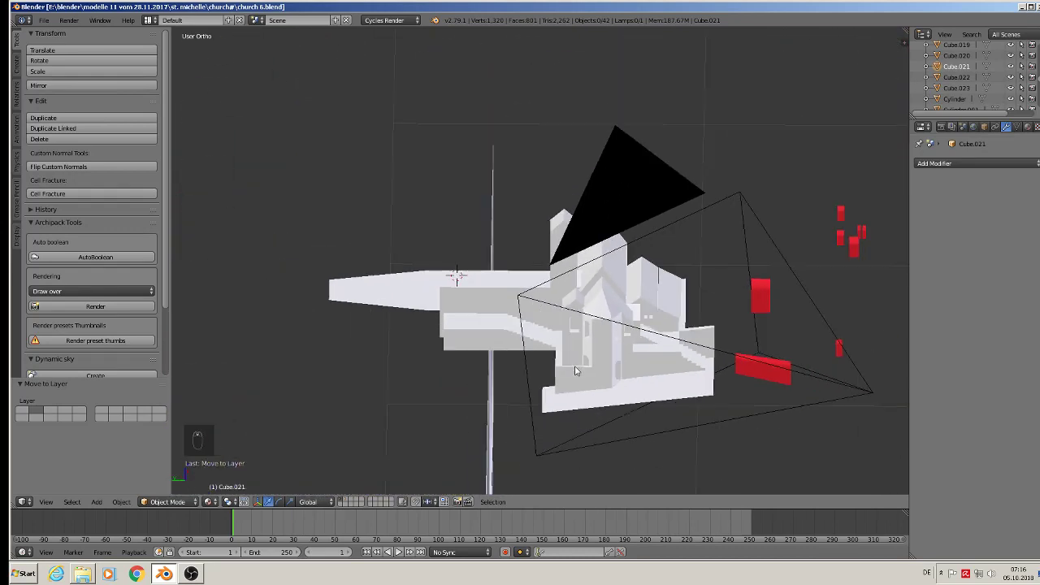
# Inspect the street-view reference images of the church and its stone walls from the front view.
pyautogui.scroll(-5, 657, 417)
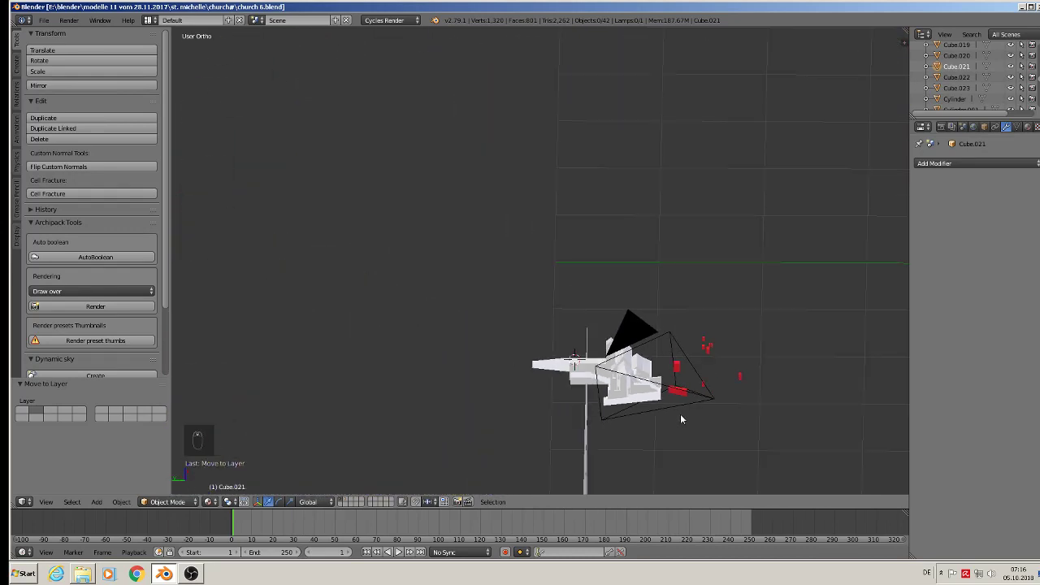
pyautogui.moveTo(704, 446); pyautogui.dragTo(623, 262, button='middle')
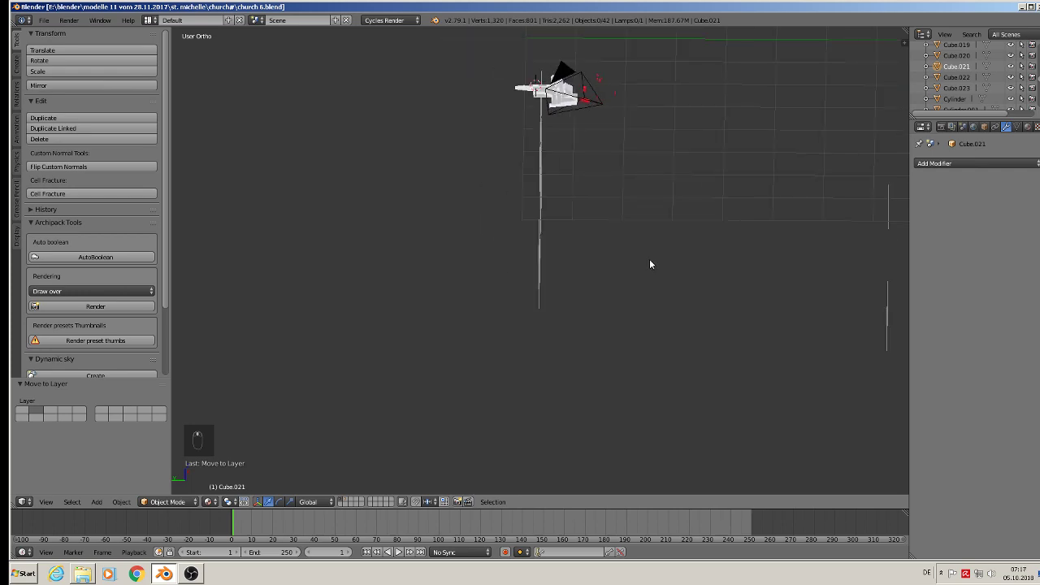
pyautogui.press('KP_1')
pyautogui.scroll(-3, 657, 358)
pyautogui.keyDown('shift'); pyautogui.moveTo(699, 385); pyautogui.dragTo(597, 265, button='middle'); pyautogui.keyUp('shift')
pyautogui.scroll(8, 599, 261)
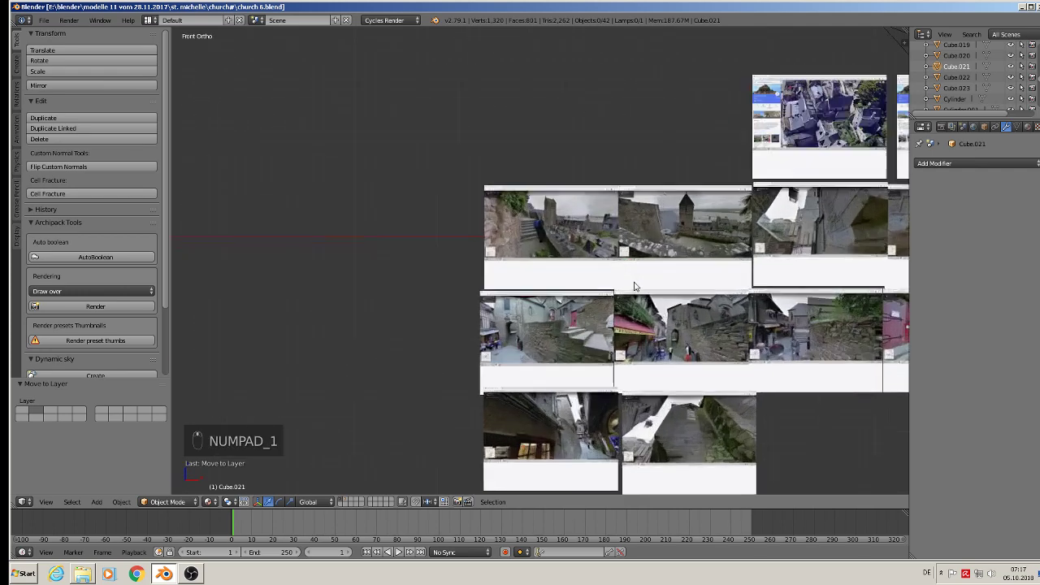
pyautogui.scroll(6, 615, 222)
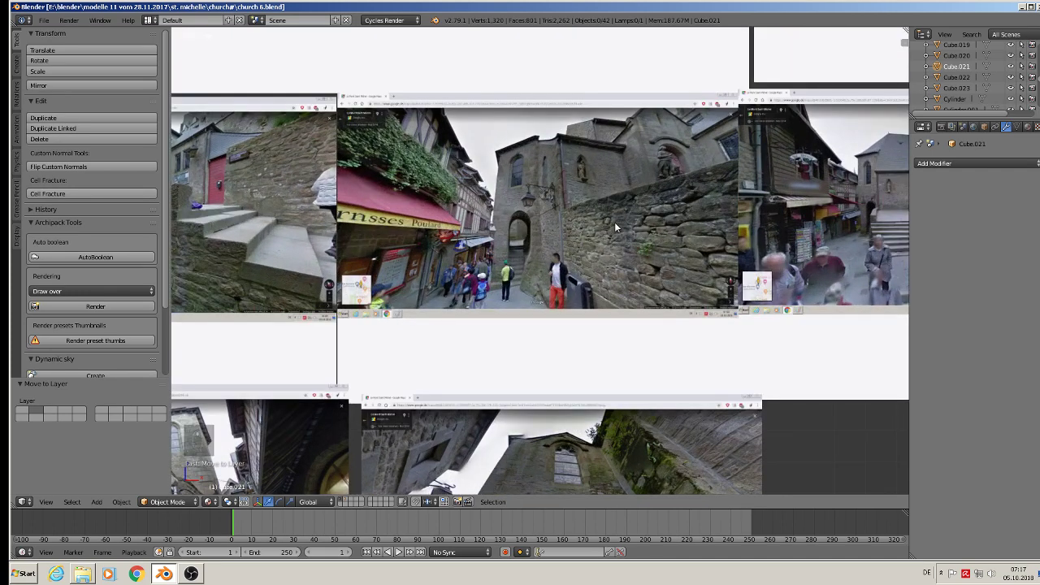
pyautogui.scroll(-3, 610, 227)
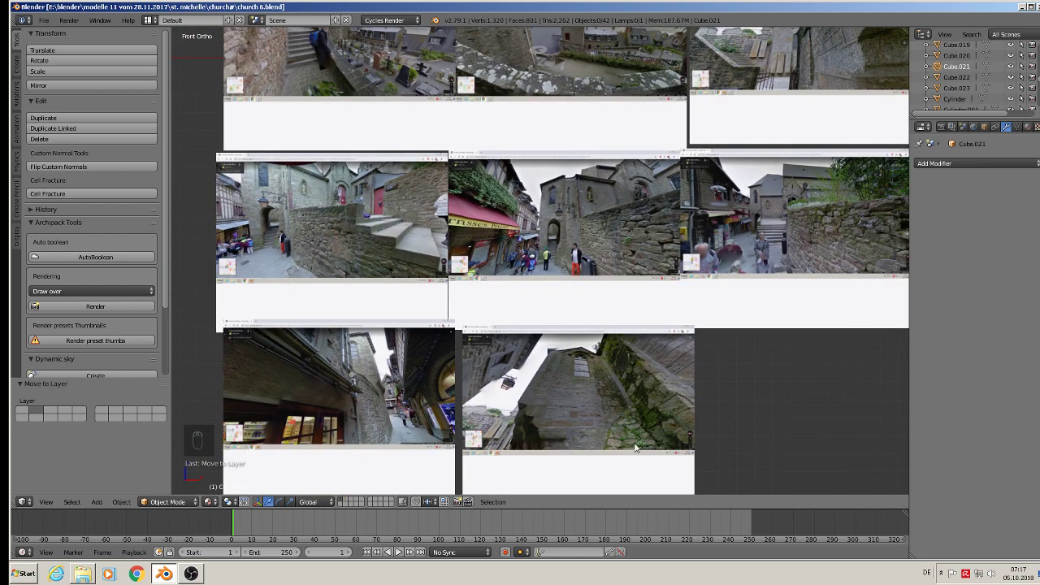
# Examine the remaining street-view references of the church's stone walls and red-door entrance, and return to the modelled stairs.
pyautogui.keyDown('shift'); pyautogui.moveTo(590, 462); pyautogui.dragTo(198, 503, button='middle'); pyautogui.keyUp('shift')
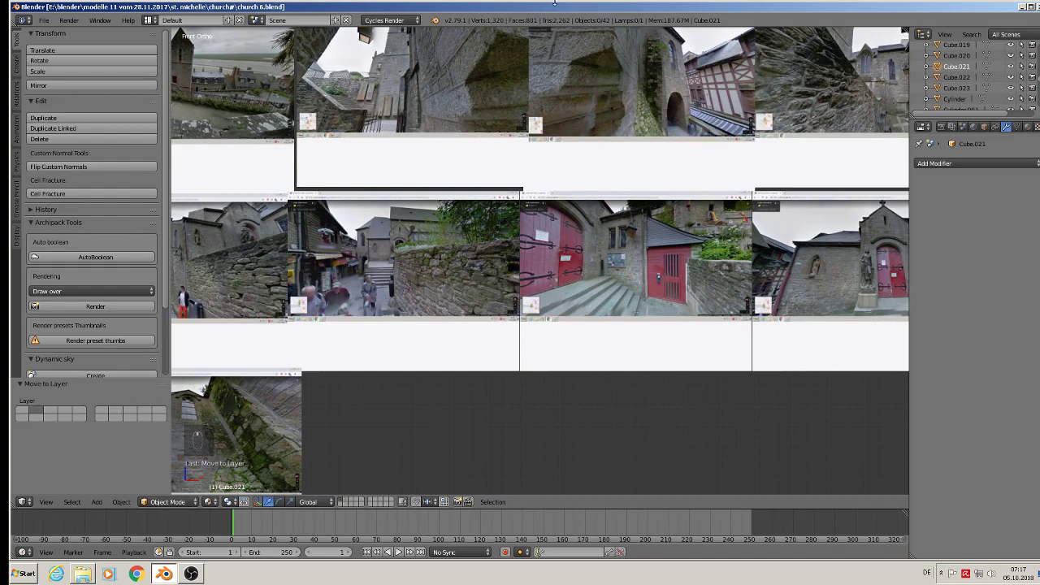
pyautogui.keyDown('shift'); pyautogui.moveTo(721, 230); pyautogui.dragTo(521, 346, button='middle'); pyautogui.keyUp('shift')
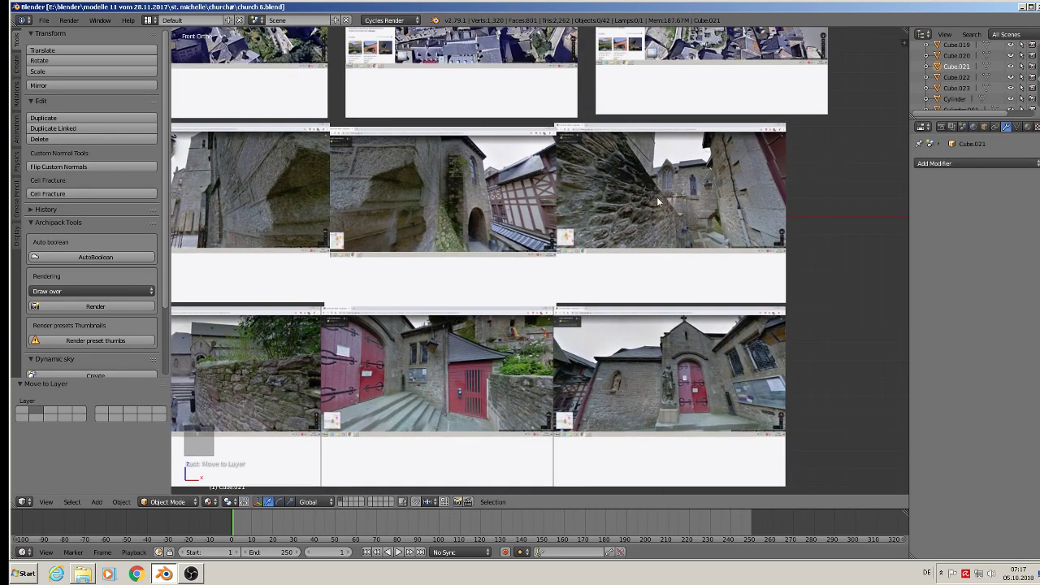
pyautogui.scroll(3, 657, 197)
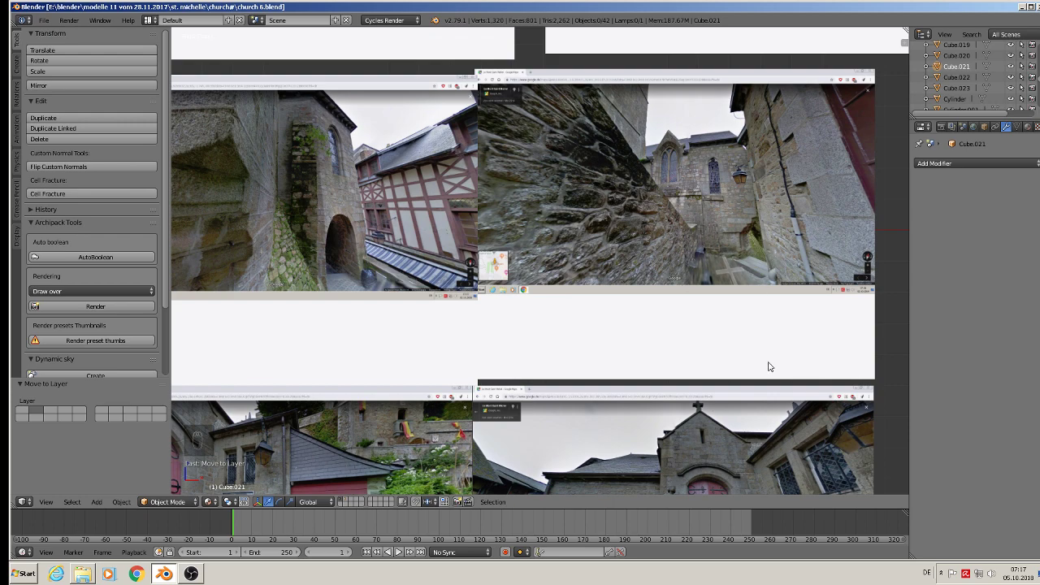
pyautogui.scroll(-8, 771, 368)
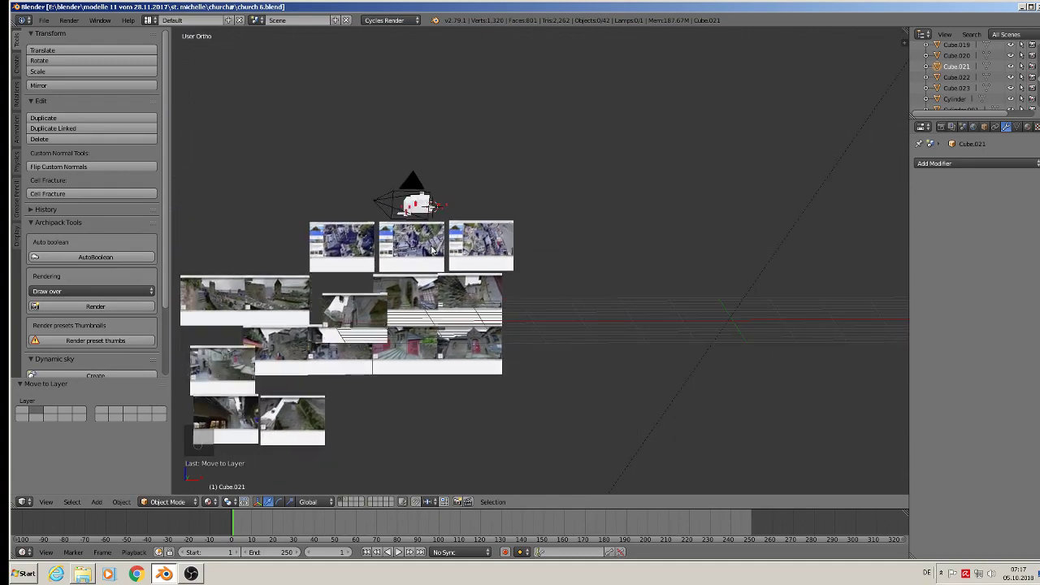
pyautogui.scroll(11, 432, 251)
pyautogui.moveTo(355, 186); pyautogui.dragTo(519, 335, button='middle')
pyautogui.scroll(5, 570, 256)
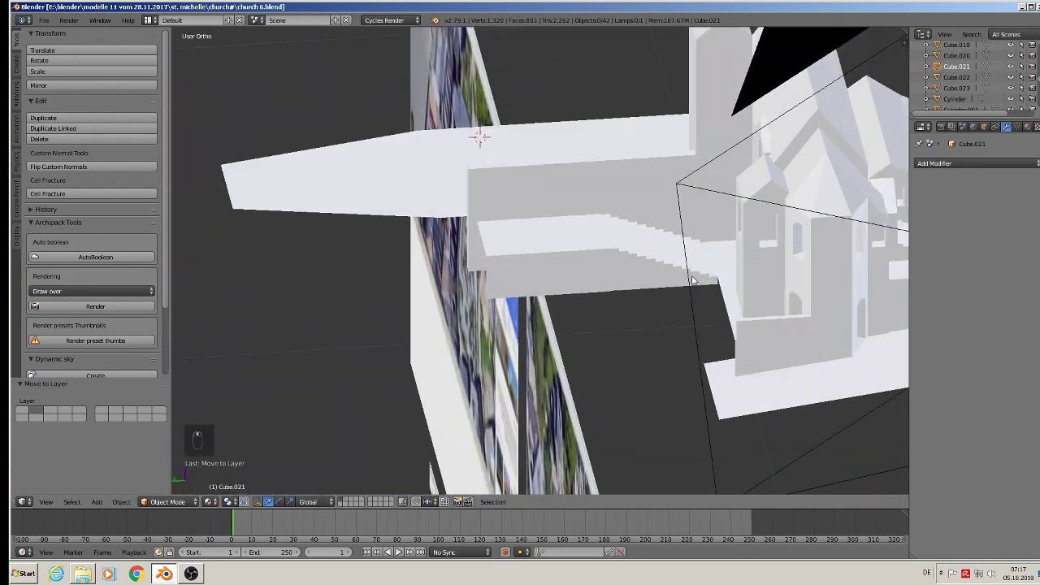
# Duplicate the wall behind the stairs to their open side, moving the copy -0.127 along X and -0.019 along Y.
pyautogui.rightClick(490, 186)
pyautogui.moveTo(491, 187); pyautogui.dragTo(571, 250, button='middle')
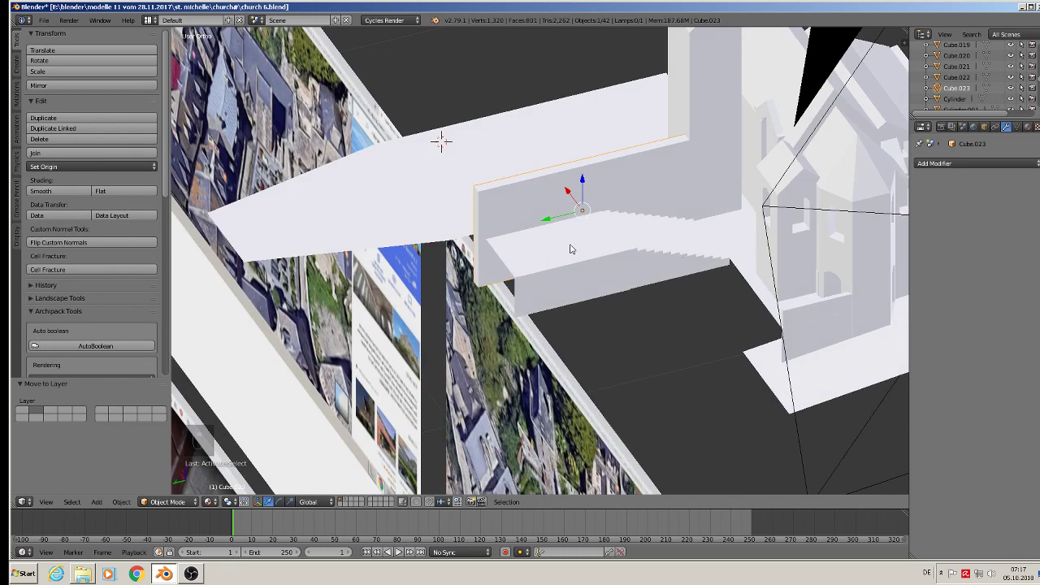
pyautogui.hotkey('shift', 'd')
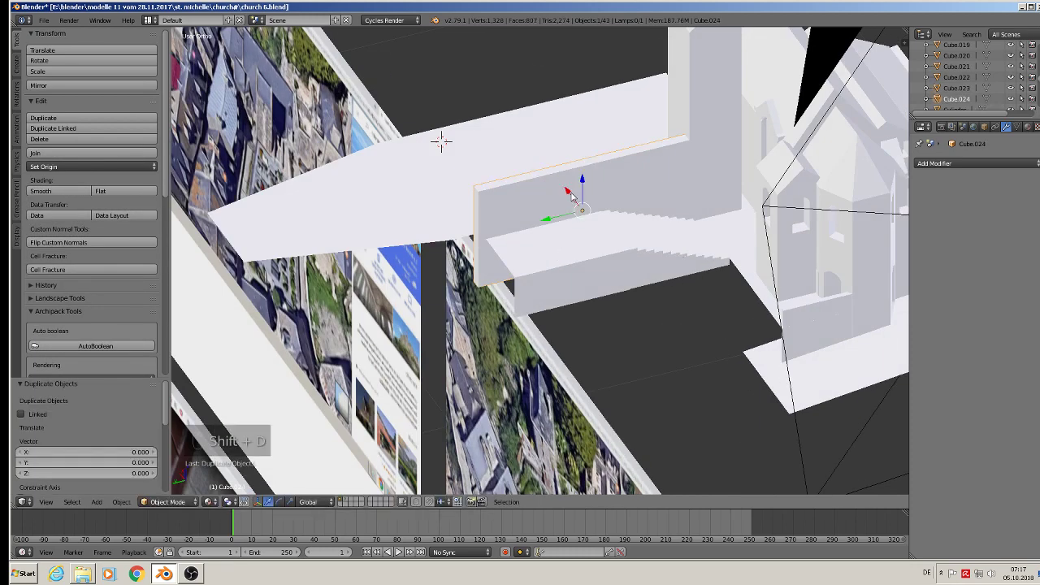
pyautogui.press('x')
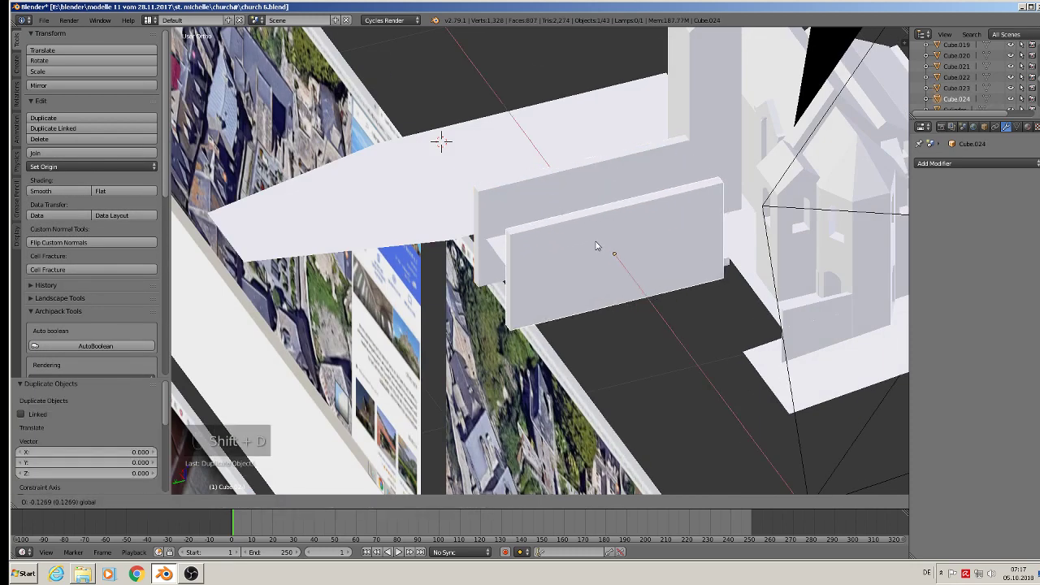
pyautogui.click(596, 246)
pyautogui.press('g')
pyautogui.press('y')
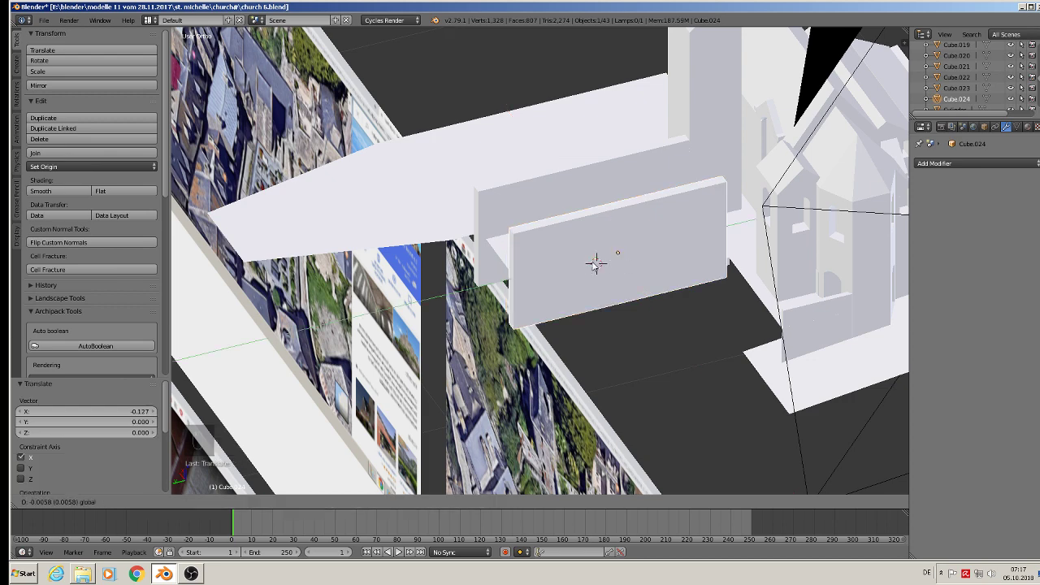
pyautogui.click(597, 261)
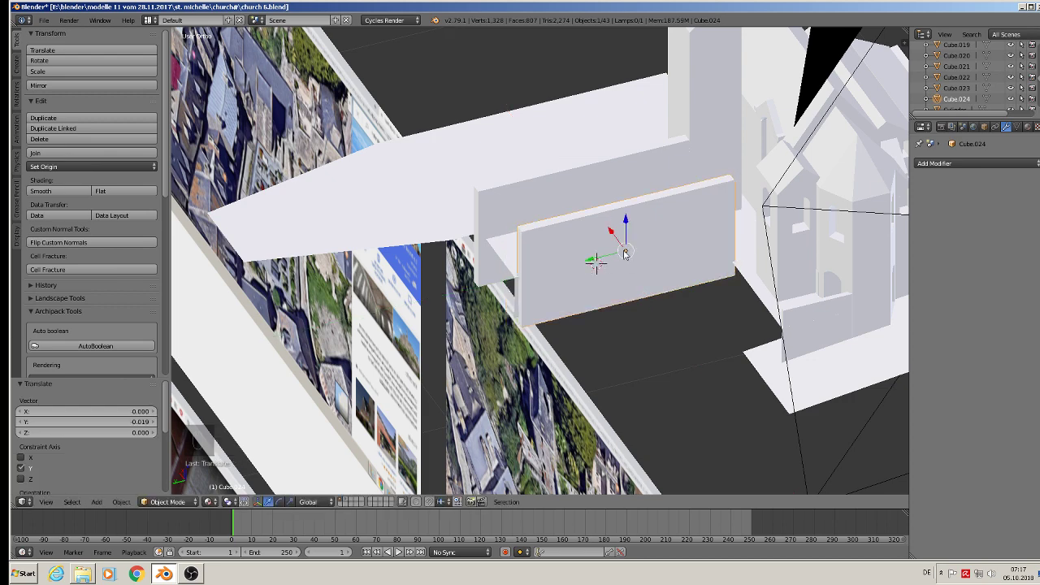
# Add one vertical loop cut at the middle of the copied wall and shift it -0.014 along Y.
pyautogui.moveTo(597, 261); pyautogui.dragTo(601, 223, button='middle')
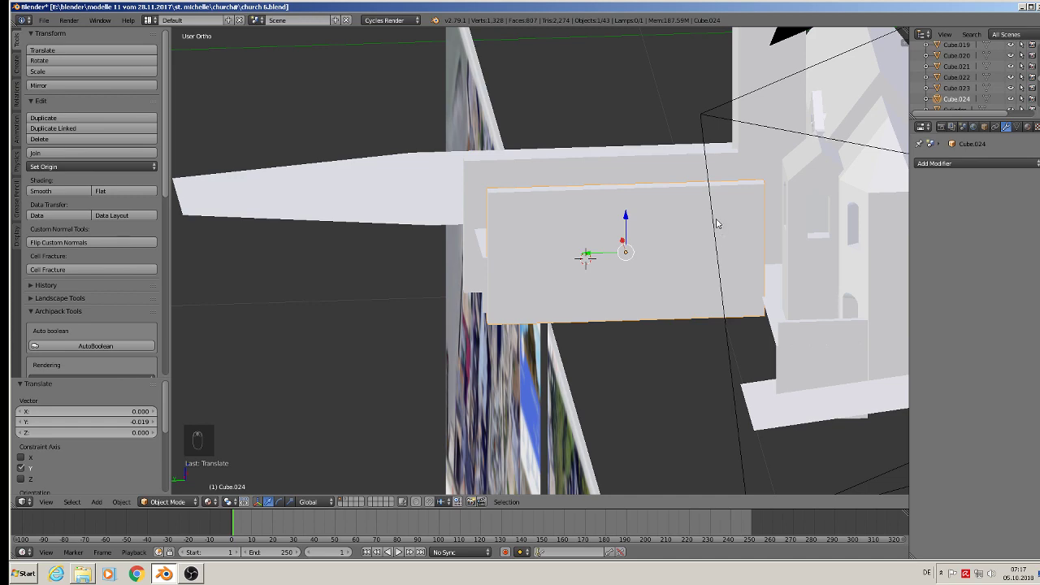
pyautogui.scroll(1, 715, 225)
pyautogui.press('Tab')
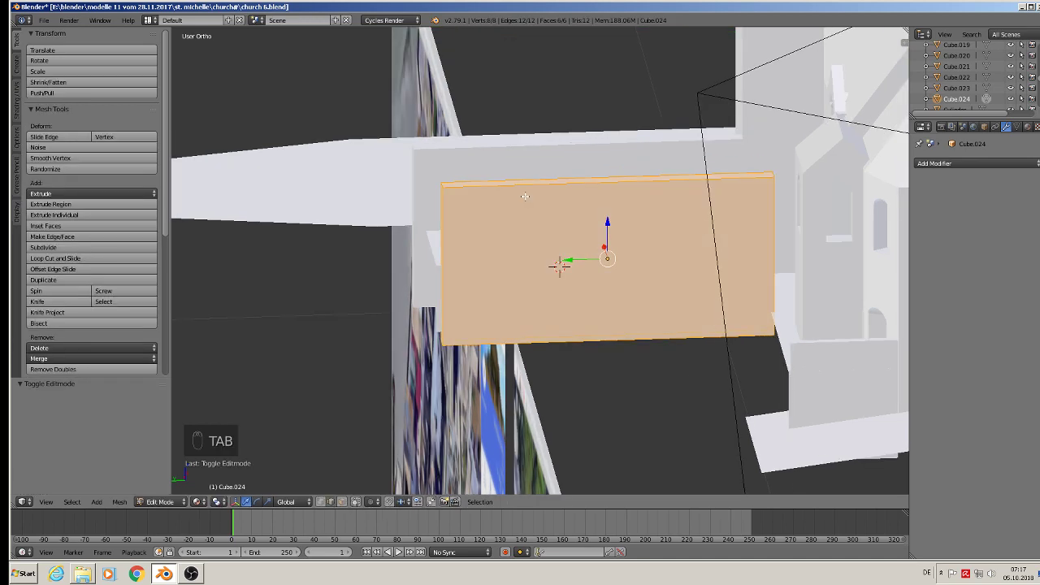
pyautogui.hotkey('ctrl', 'r')
pyautogui.click(536, 184)
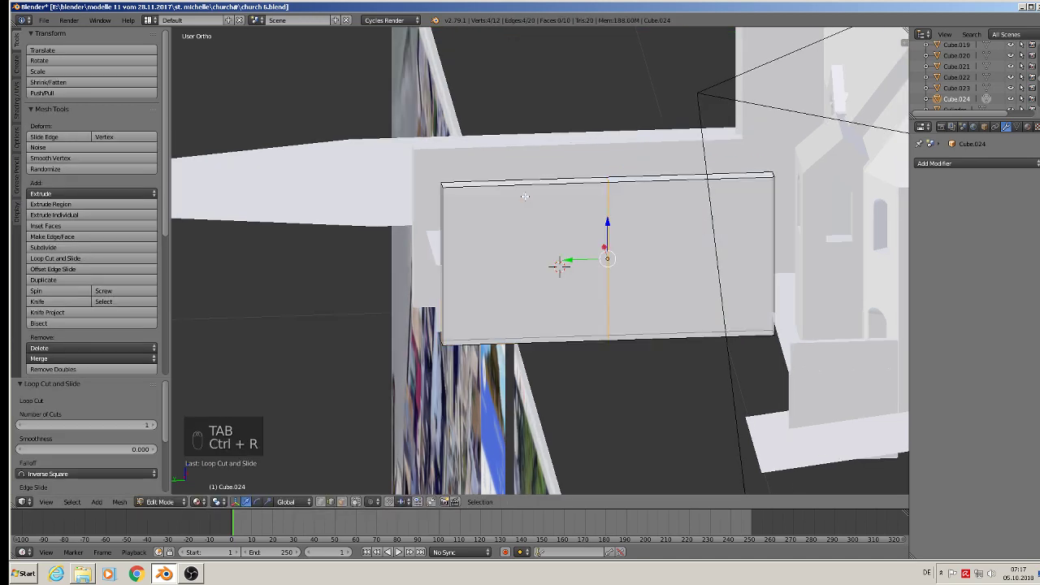
pyautogui.moveTo(536, 183); pyautogui.dragTo(595, 299, button='middle')
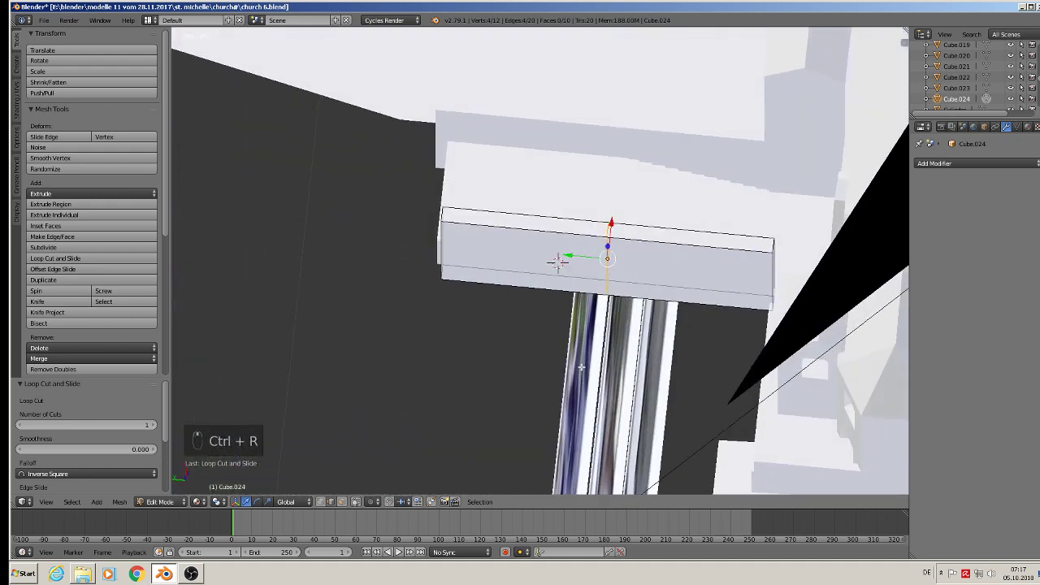
pyautogui.moveTo(571, 256); pyautogui.dragTo(585, 254)
# Lower the copied wall's top edge at the church end by 0.099 along Z.
pyautogui.moveTo(602, 260); pyautogui.dragTo(630, 236, button='middle')
pyautogui.scroll(4, 666, 239)
pyautogui.moveTo(756, 247); pyautogui.dragTo(816, 244, button='middle')
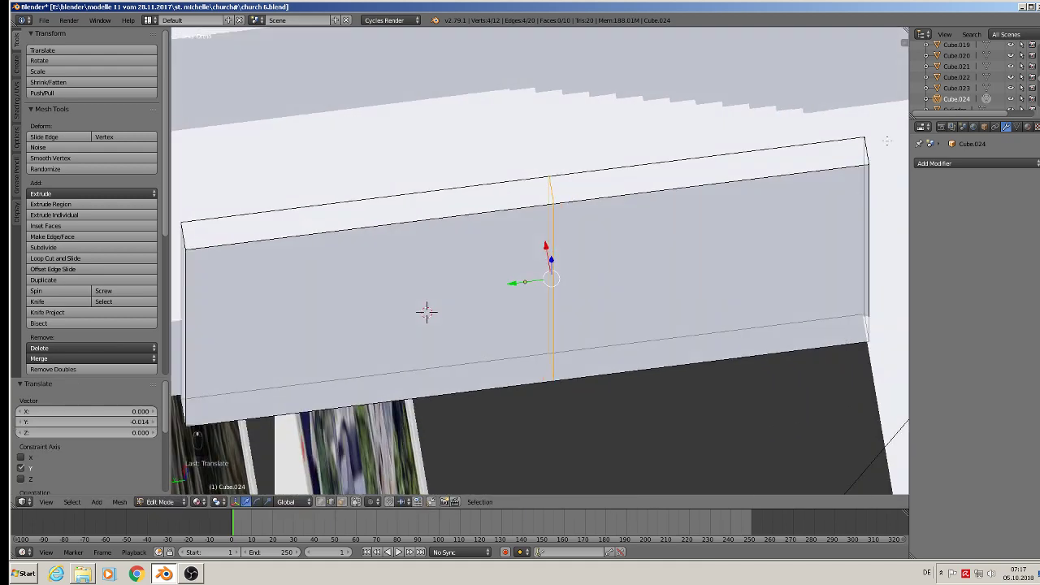
pyautogui.rightClick(866, 154)
pyautogui.moveTo(868, 160); pyautogui.dragTo(878, 148, button='middle')
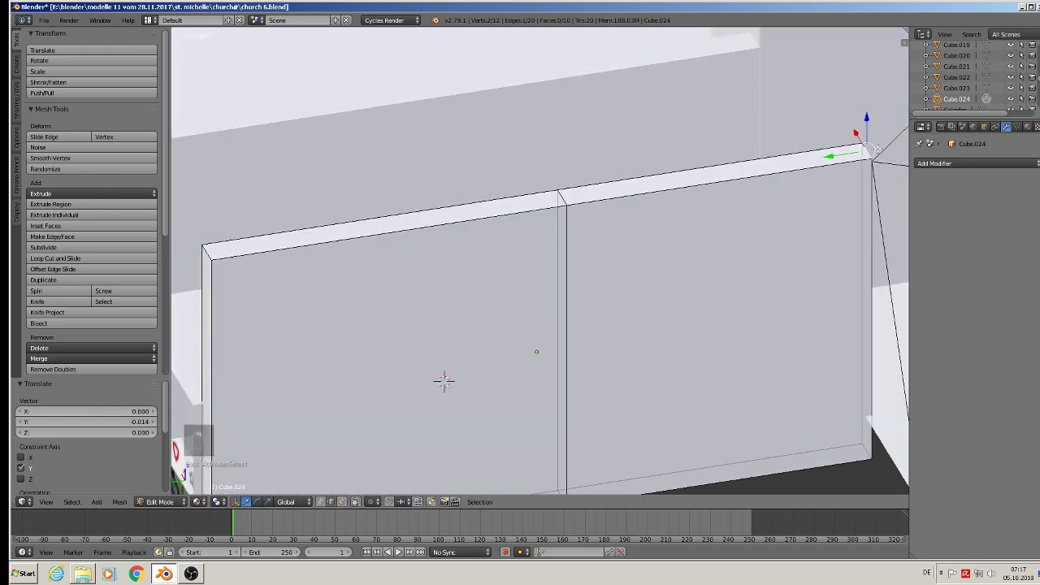
pyautogui.moveTo(868, 118); pyautogui.dragTo(867, 283)
# Lower the wall's middle and outer top edges together along Z, finishing with a 0.015 downward move.
pyautogui.moveTo(865, 286); pyautogui.dragTo(908, 279, button='middle')
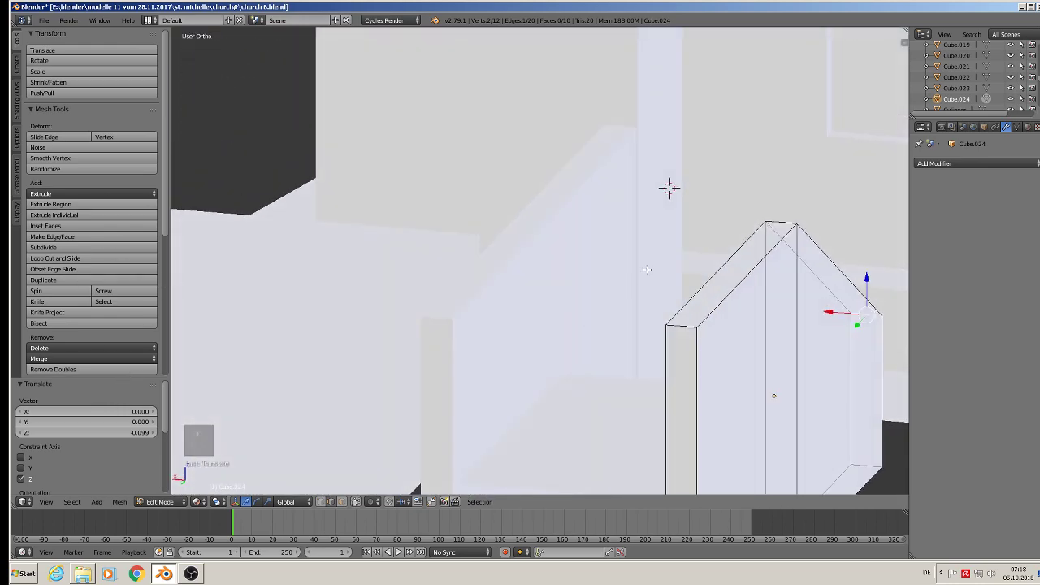
pyautogui.moveTo(821, 212); pyautogui.dragTo(591, 135, button='middle')
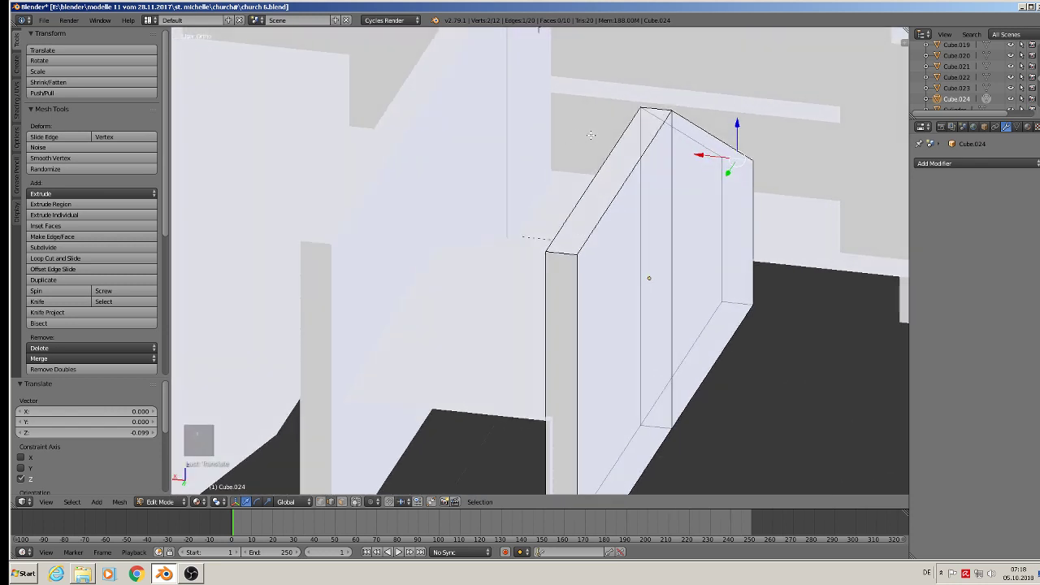
pyautogui.rightClick(653, 113)
pyautogui.keyDown('shift'); pyautogui.rightClick(565, 258); pyautogui.keyUp('shift')
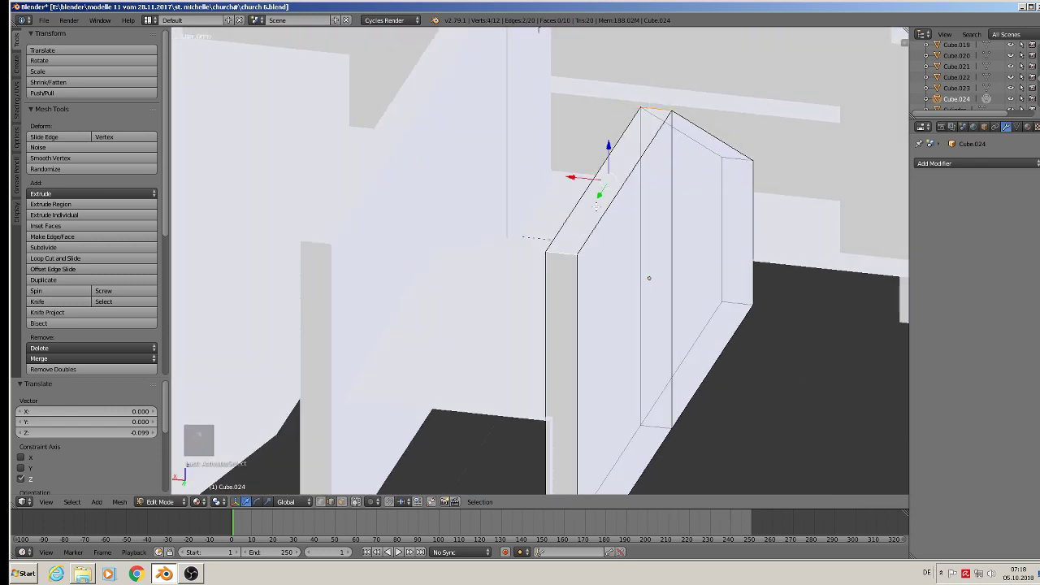
pyautogui.moveTo(608, 149); pyautogui.dragTo(608, 214)
pyautogui.moveTo(582, 235); pyautogui.dragTo(610, 203, button='middle')
pyautogui.moveTo(610, 203); pyautogui.dragTo(606, 235)
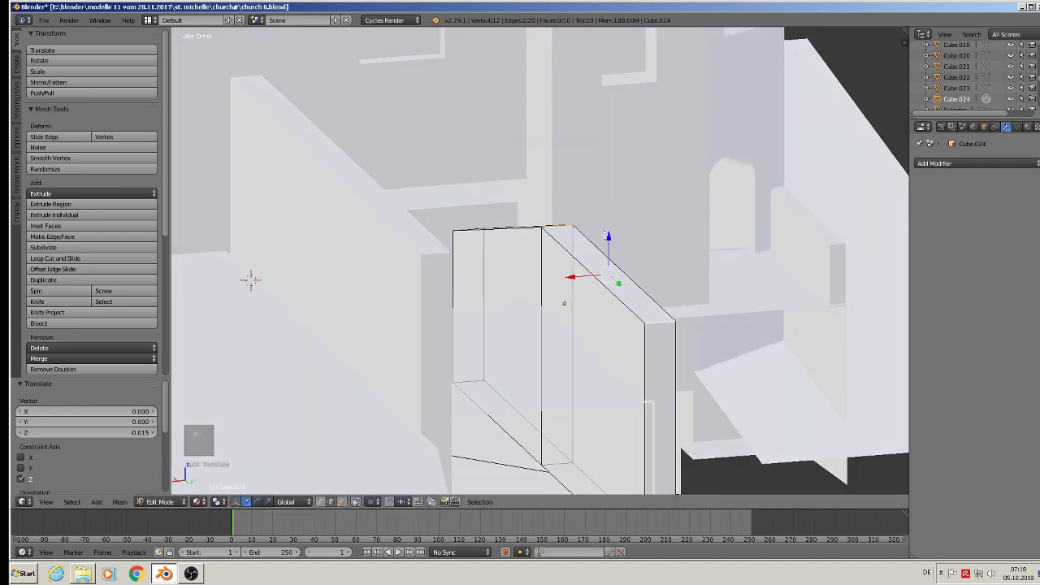
# Lower the wall's top edge at the church end slightly further along Z and leave mesh editing.
pyautogui.moveTo(527, 129)
pyautogui.mouseDown(button='middle')
pyautogui.moveTo(511, 138)
pyautogui.moveTo(518, 146)
pyautogui.mouseUp(button='middle')
pyautogui.rightClick(518, 146)
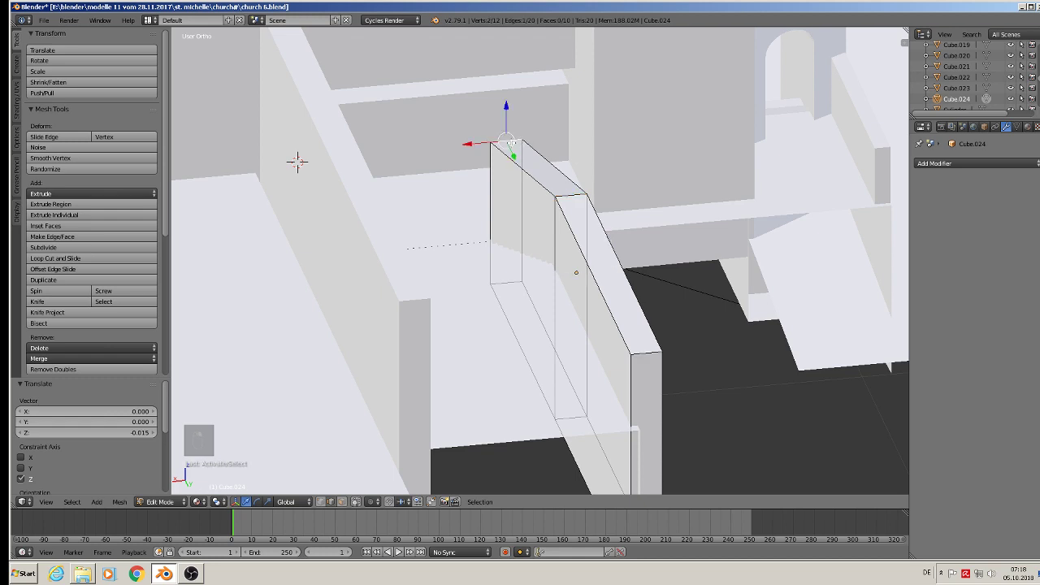
pyautogui.moveTo(505, 117); pyautogui.dragTo(501, 154)
pyautogui.moveTo(549, 196); pyautogui.dragTo(529, 265, button='middle')
pyautogui.press('Tab')
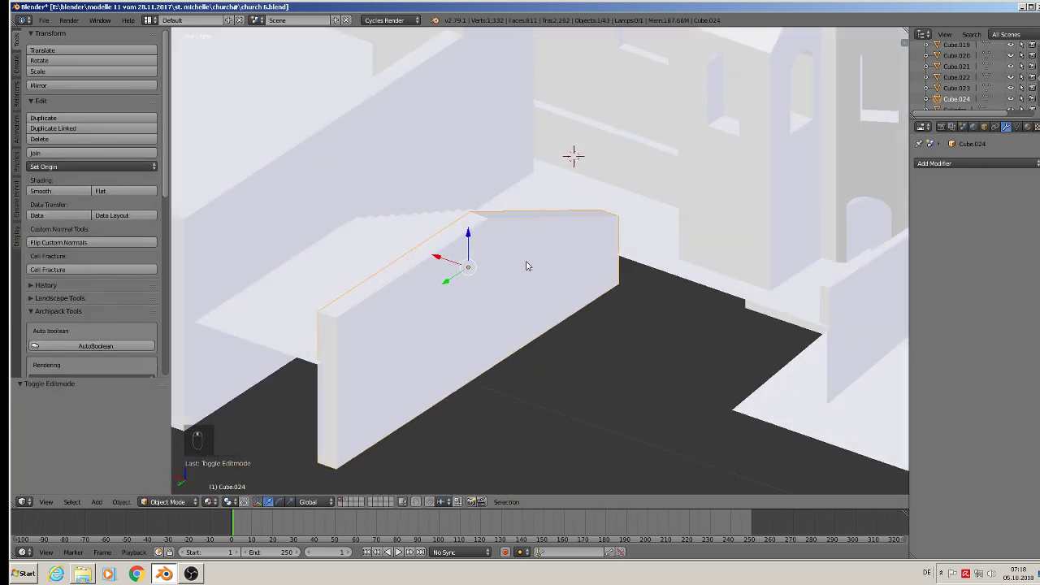
# Add a loop cut across the ground plane beside the church, slide it to the new wall's end and shift it 0.013 along X.
pyautogui.scroll(2, 648, 282)
pyautogui.scroll(-3, 602, 313)
pyautogui.moveTo(602, 313); pyautogui.dragTo(558, 334, button='middle')
pyautogui.keyDown('shift'); pyautogui.moveTo(639, 295); pyautogui.dragTo(655, 218, button='middle'); pyautogui.keyUp('shift')
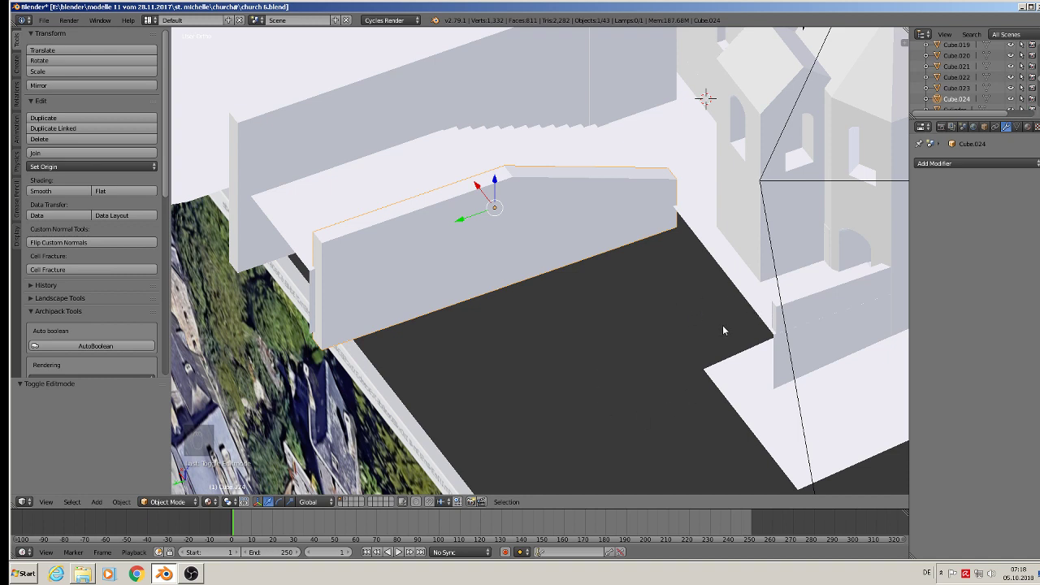
pyautogui.rightClick(713, 248)
pyautogui.press('Tab')
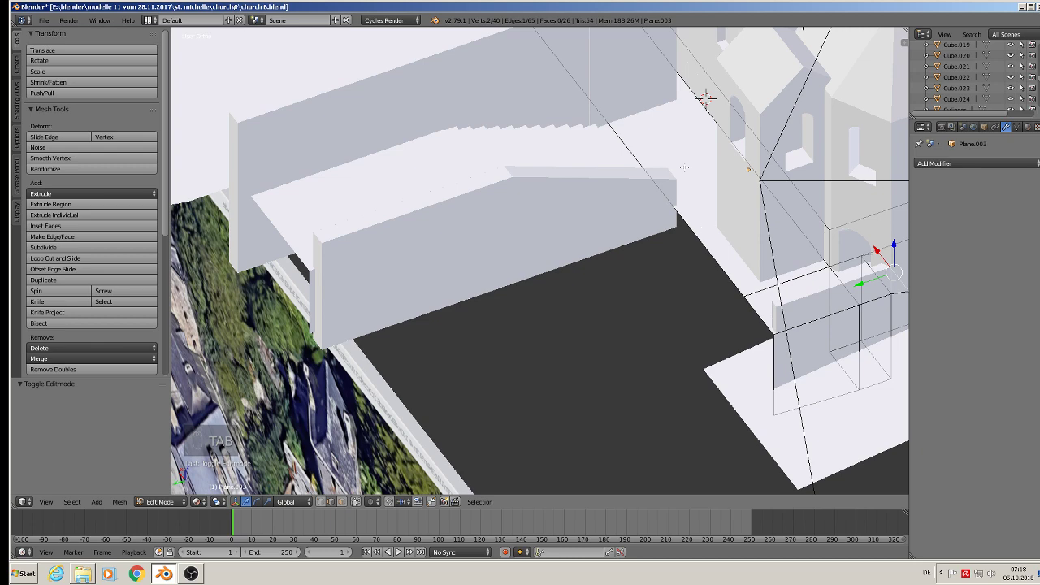
pyautogui.hotkey('ctrl', 'r')
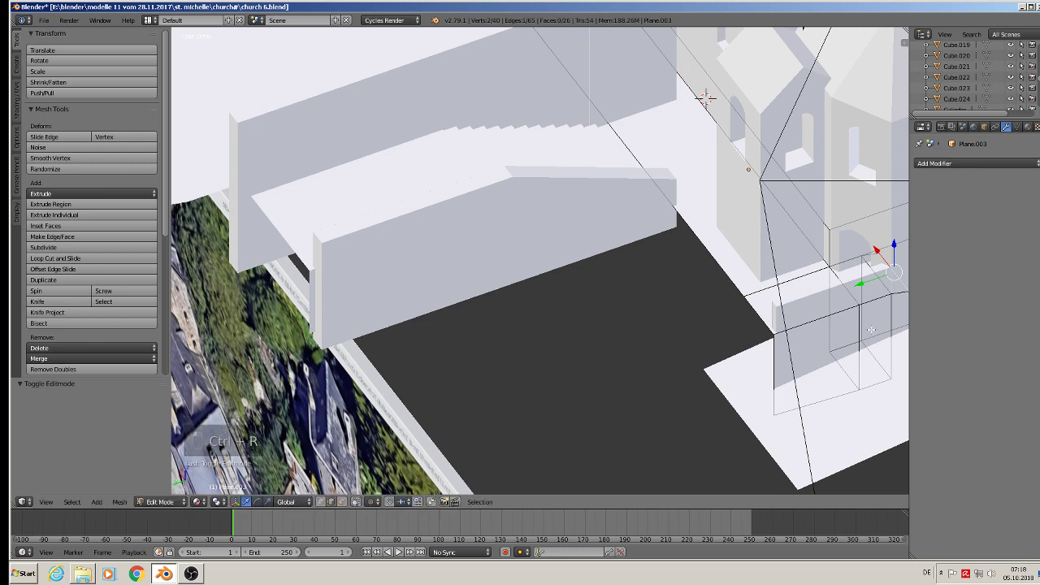
pyautogui.scroll(-3, 789, 267)
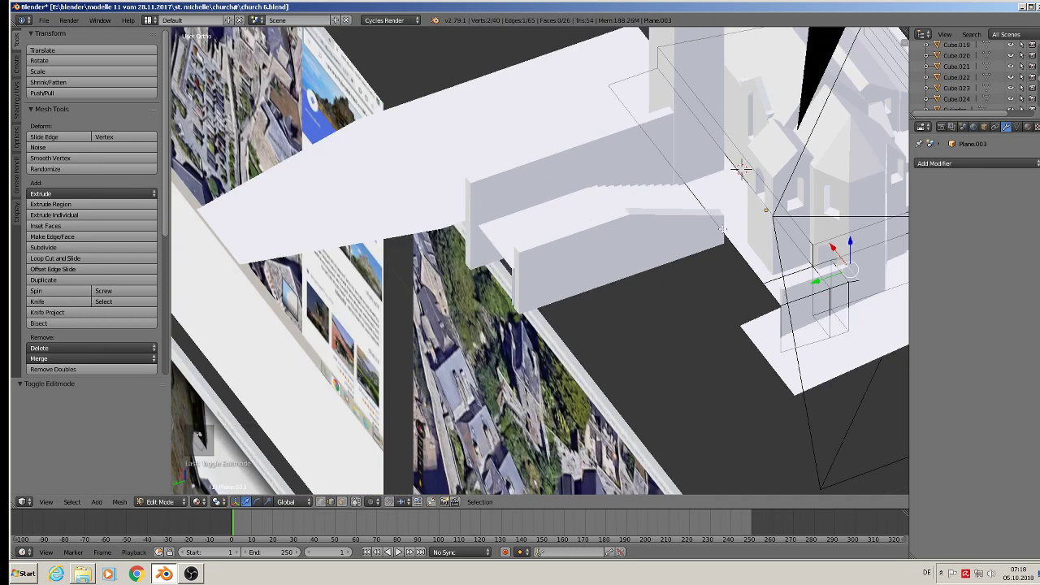
pyautogui.scroll(2, 664, 193)
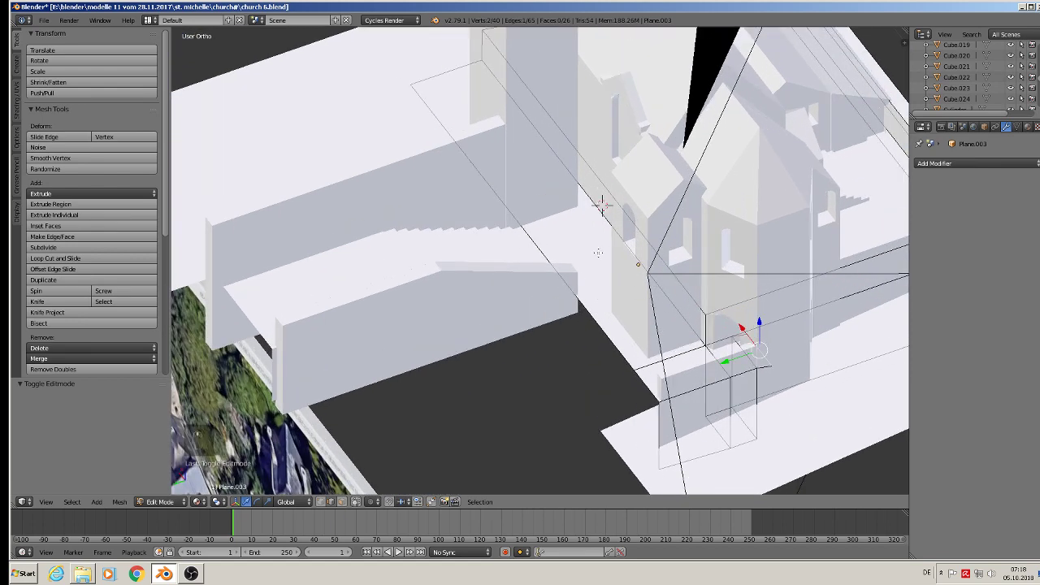
pyautogui.hotkey('ctrl', 'r')
pyautogui.click(606, 230)
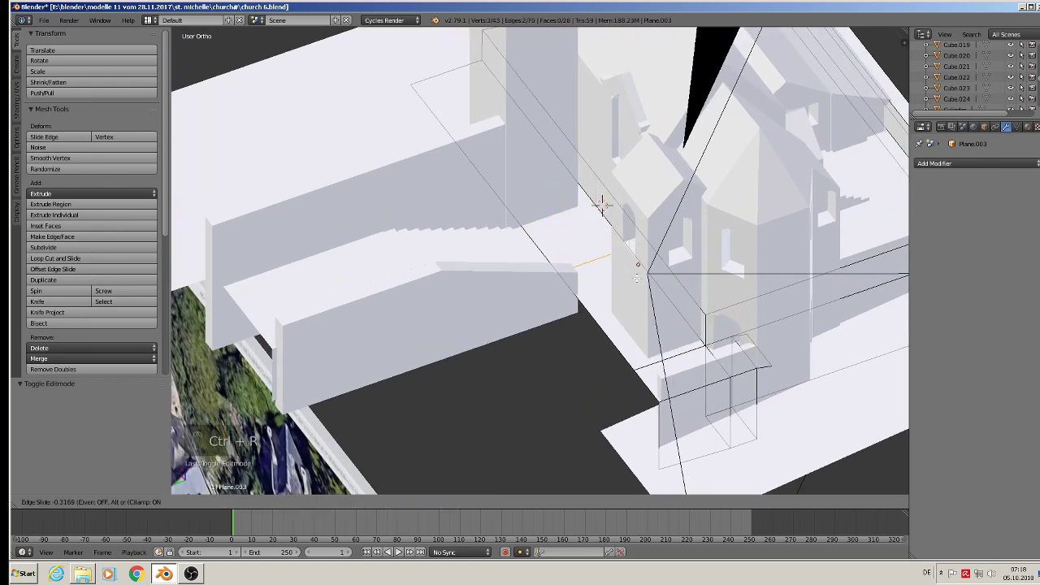
pyautogui.click(658, 314)
pyautogui.moveTo(658, 314); pyautogui.dragTo(645, 374, button='middle')
pyautogui.moveTo(616, 250); pyautogui.dragTo(606, 244)
# Extrude the ground plane's open side edge 0.348 along Y beside the new wall, leave mesh editing and deselect everything.
pyautogui.moveTo(606, 244); pyautogui.dragTo(610, 396, button='middle')
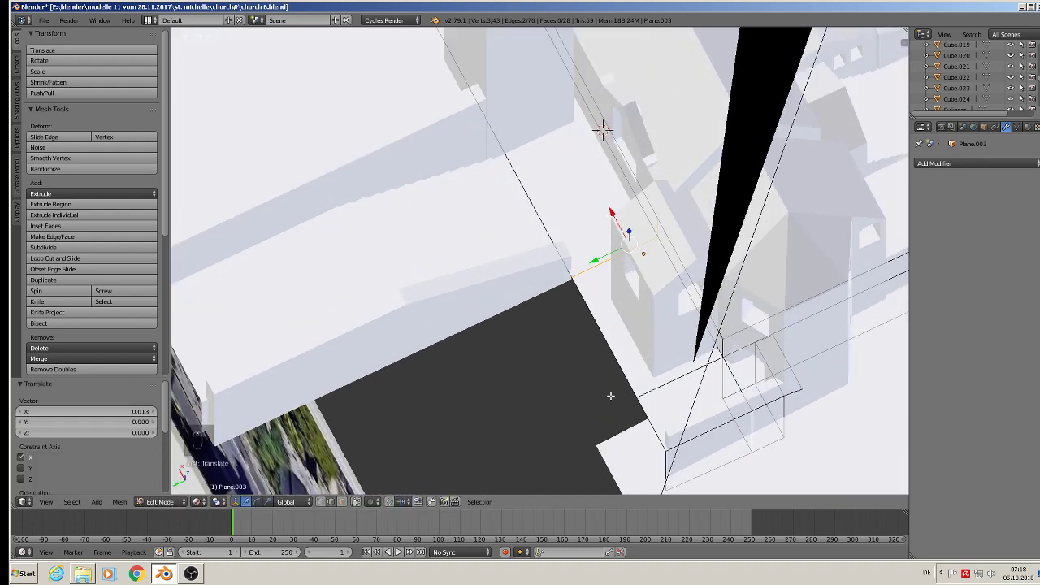
pyautogui.rightClick(611, 352)
pyautogui.press('e')
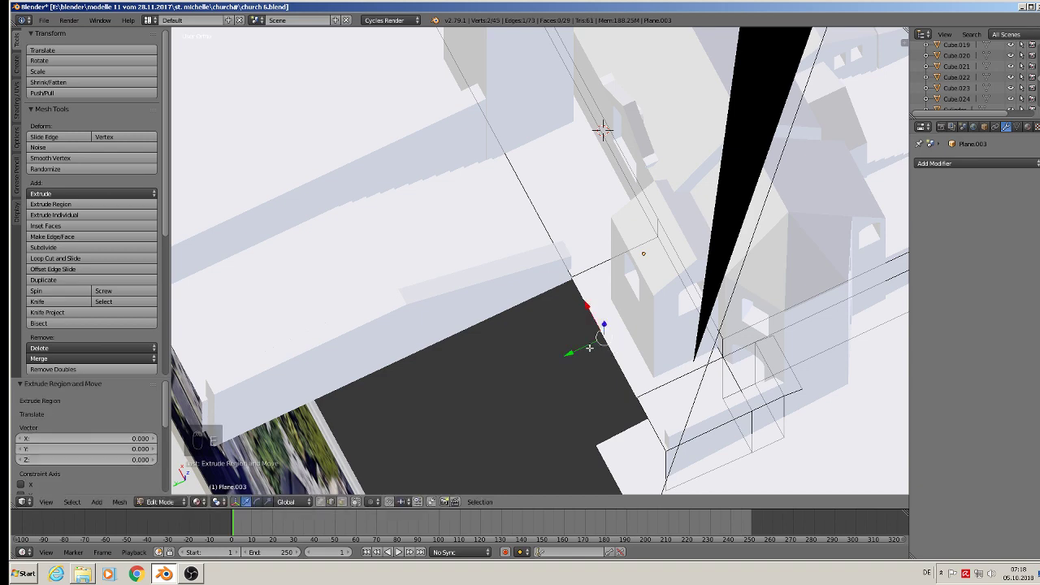
pyautogui.moveTo(573, 351); pyautogui.dragTo(207, 469)
pyautogui.scroll(-3, 528, 369)
pyautogui.keyDown('shift'); pyautogui.moveTo(577, 372); pyautogui.dragTo(647, 301, button='middle'); pyautogui.keyUp('shift')
pyautogui.scroll(2, 668, 304)
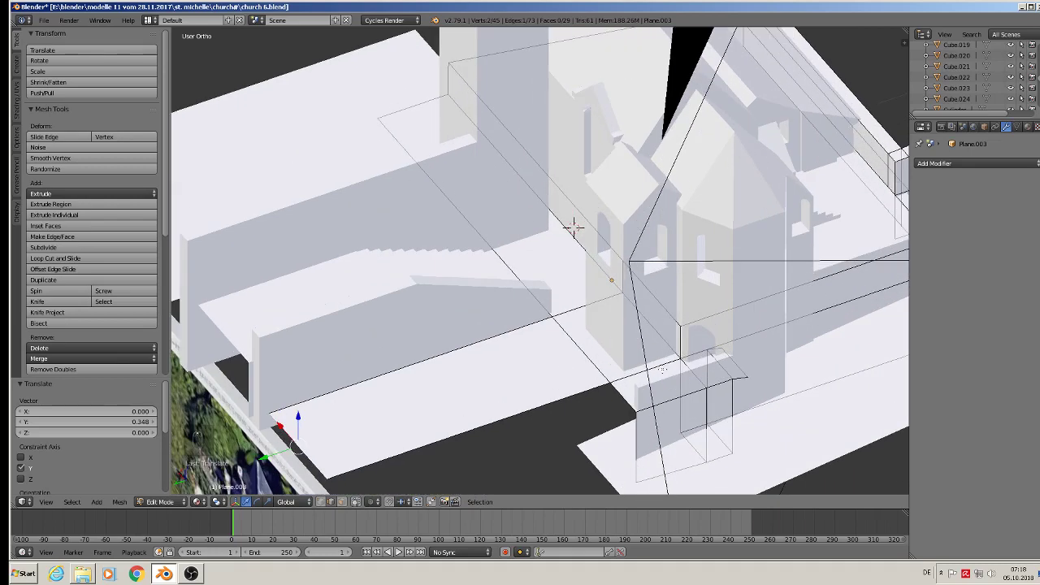
pyautogui.press('Tab')
pyautogui.moveTo(653, 366); pyautogui.dragTo(665, 344, button='middle')
pyautogui.press('a')
pyautogui.scroll(-1, 671, 368)
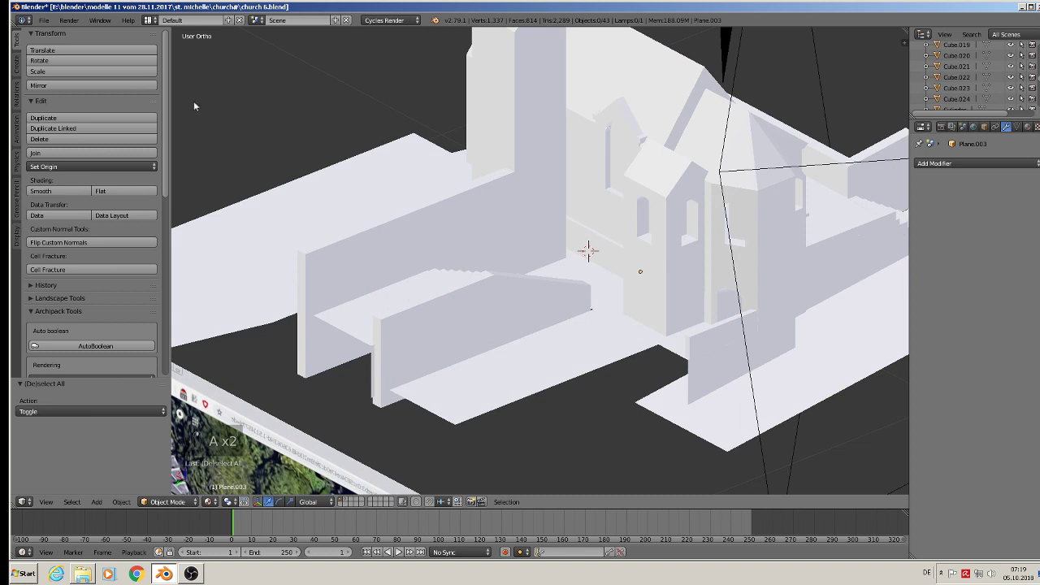
# Save the current changes to church 6.blend.
pyautogui.click(44, 20)
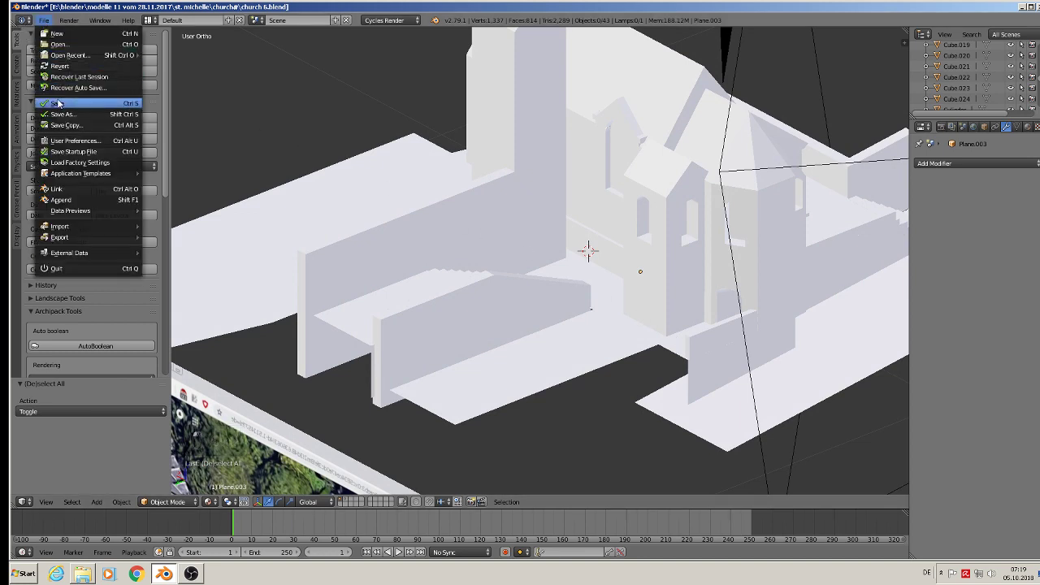
pyautogui.click(65, 103)
pyautogui.click(44, 21)
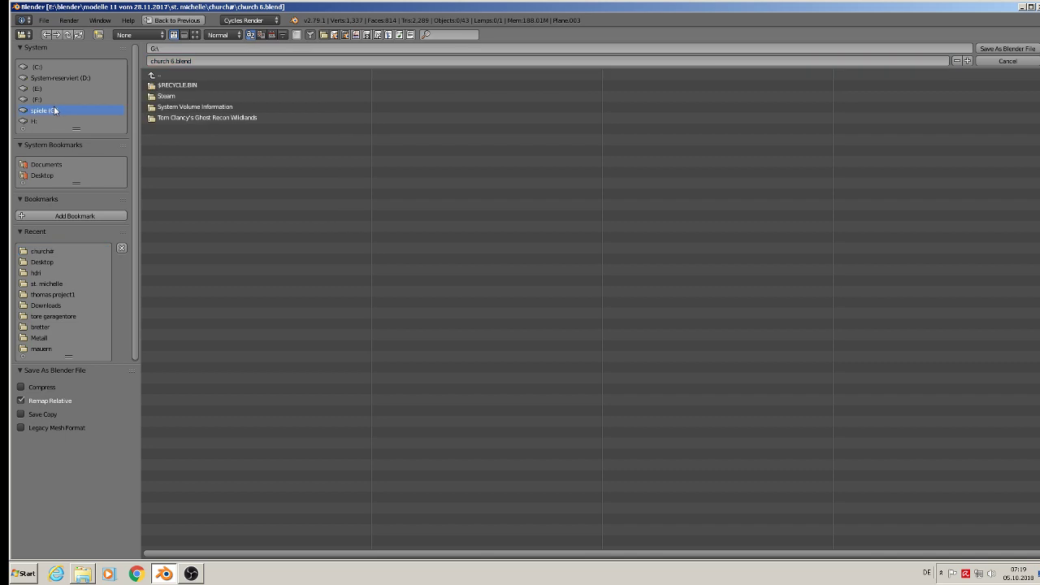
pyautogui.click(65, 115)
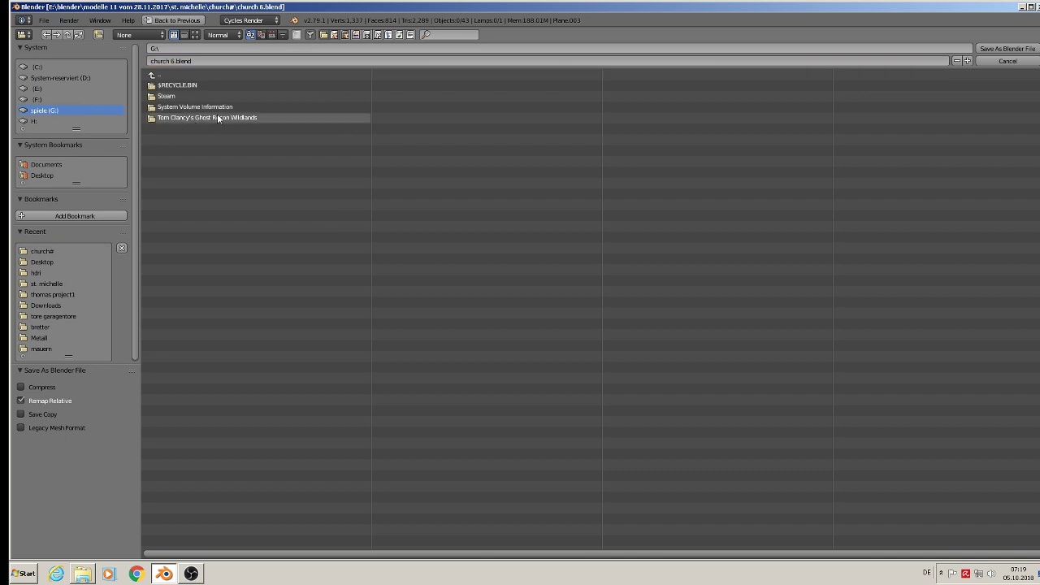
pyautogui.click(177, 63)
pyautogui.click(174, 62)
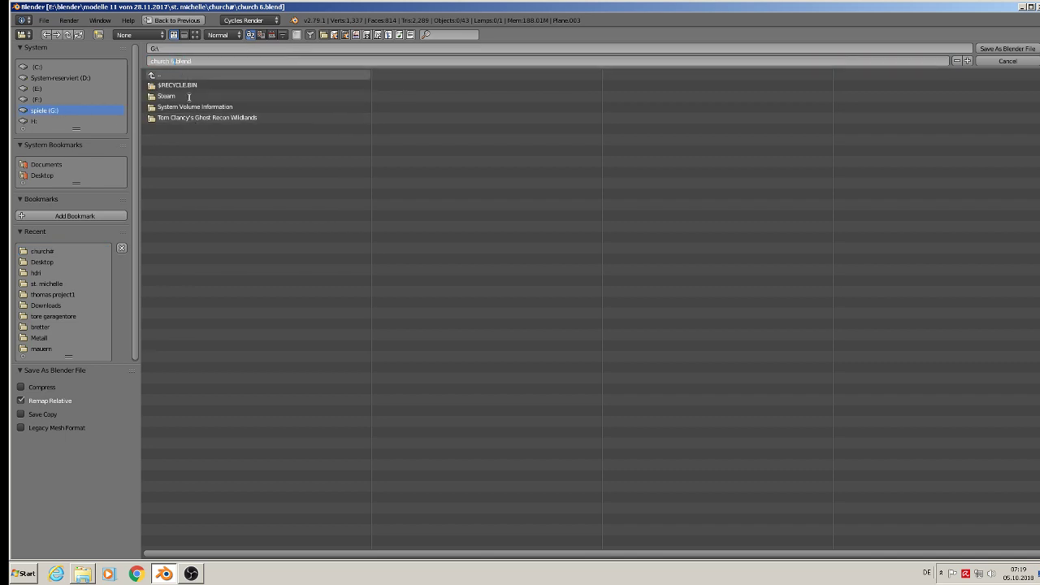
pyautogui.click(1008, 61)
# Save a new version of the file as church 7.blend in the church# folder.
pyautogui.click(44, 20)
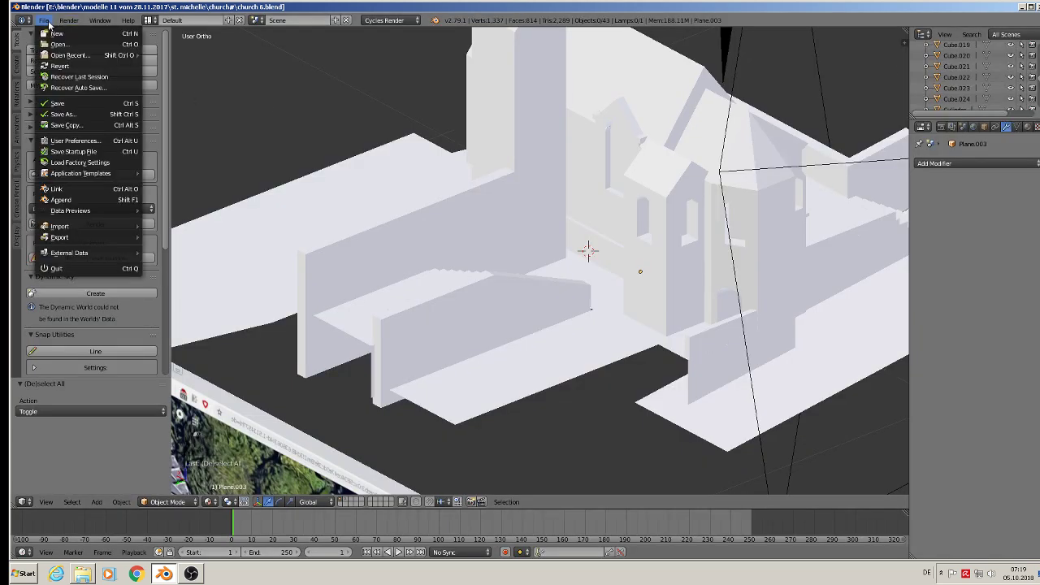
pyautogui.click(65, 114)
pyautogui.click(174, 64)
pyautogui.click(173, 61)
pyautogui.click(173, 61)
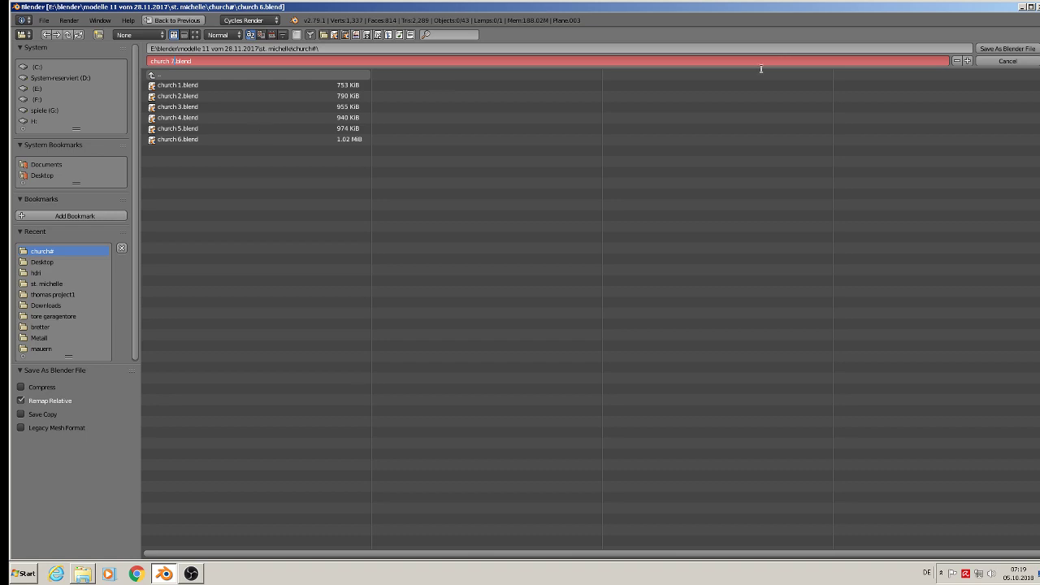
pyautogui.click(1000, 48)
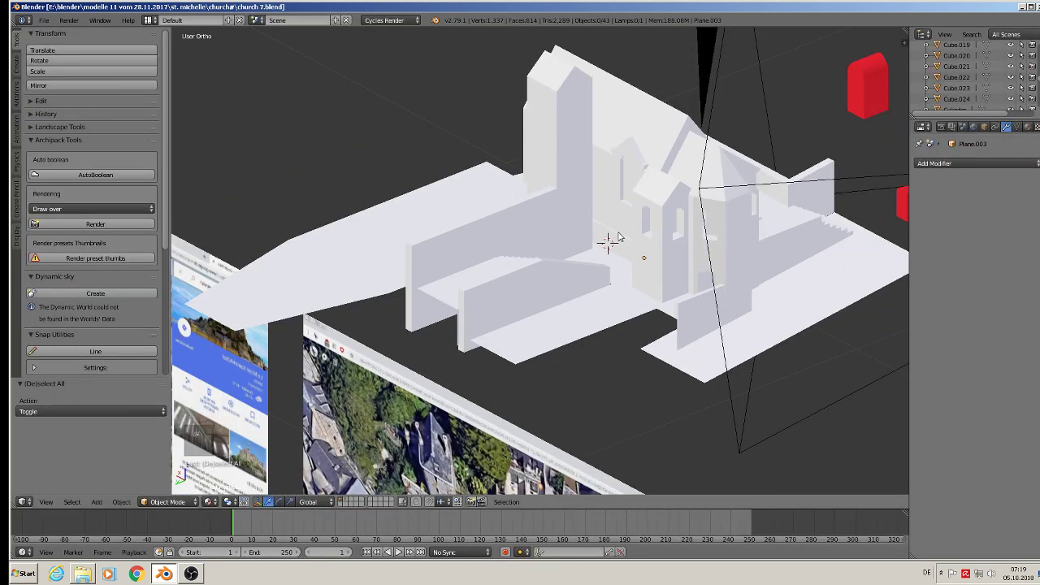
# Examine the aerial reference image around the church, its cemetery, side stairs and neighbouring buildings from the front view.
pyautogui.moveTo(618, 238); pyautogui.dragTo(493, 227, button='middle')
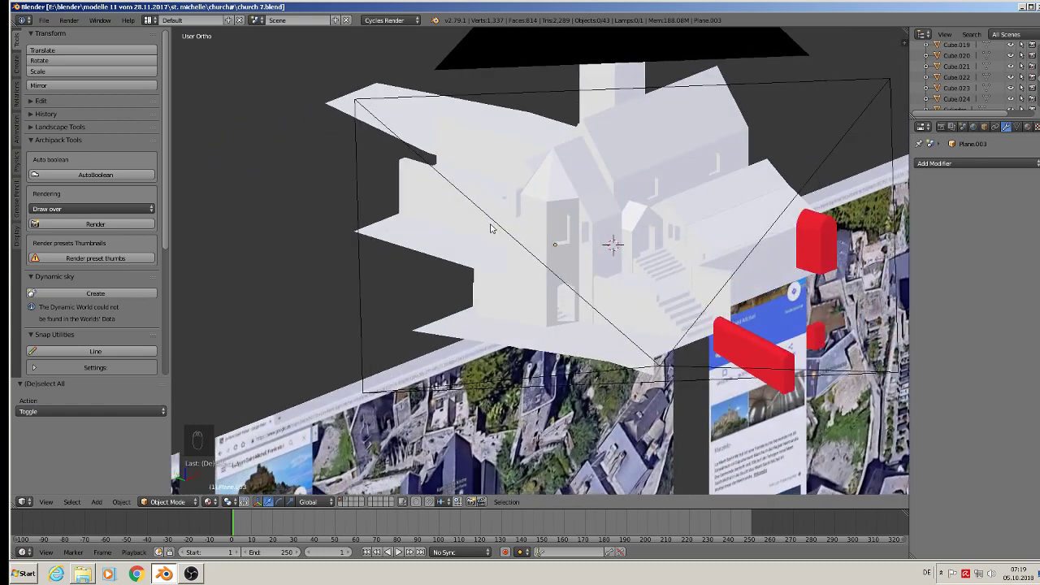
pyautogui.scroll(-3, 684, 314)
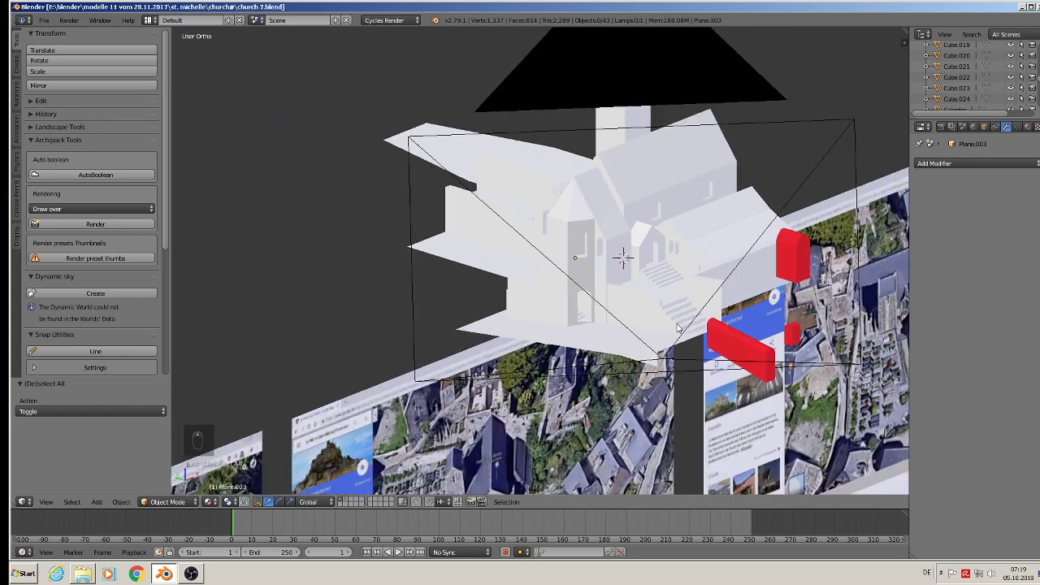
pyautogui.press('KP_1')
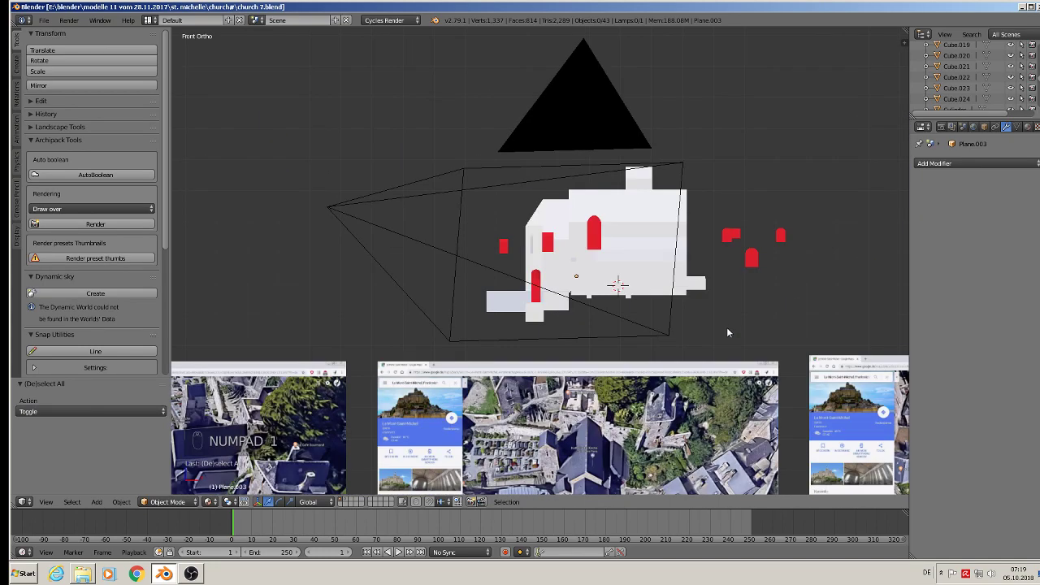
pyautogui.scroll(6, 727, 327)
pyautogui.scroll(2, 406, 379)
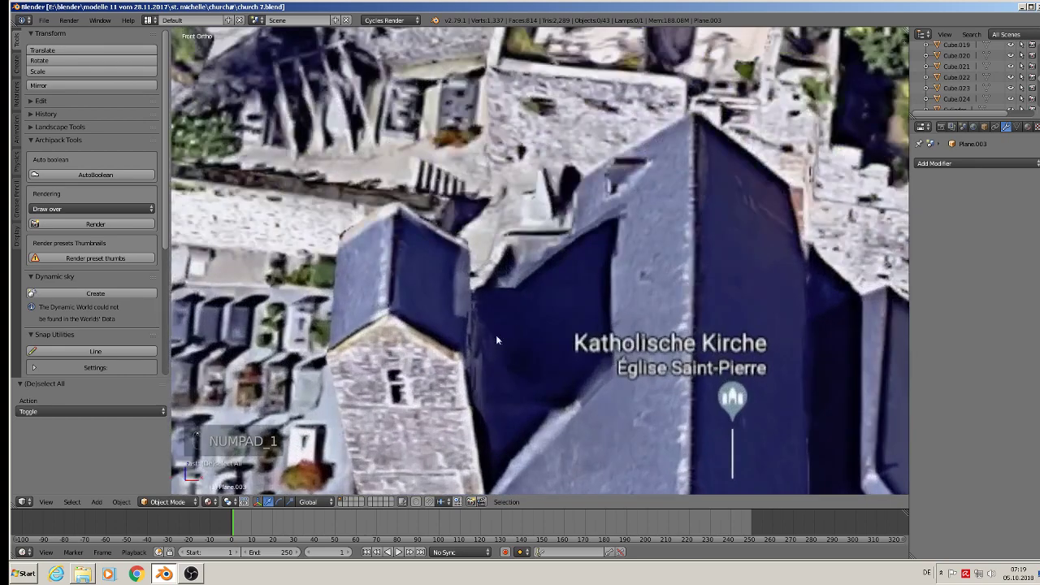
pyautogui.keyDown('shift'); pyautogui.moveTo(507, 363); pyautogui.dragTo(571, 70, button='middle'); pyautogui.keyUp('shift')
pyautogui.scroll(-3, 560, 75)
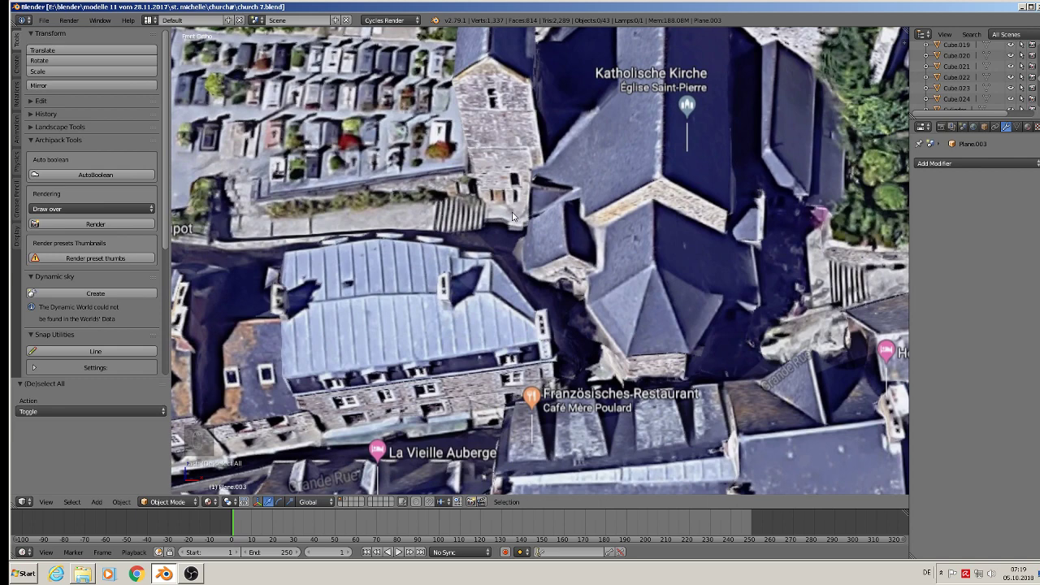
pyautogui.scroll(1, 486, 235)
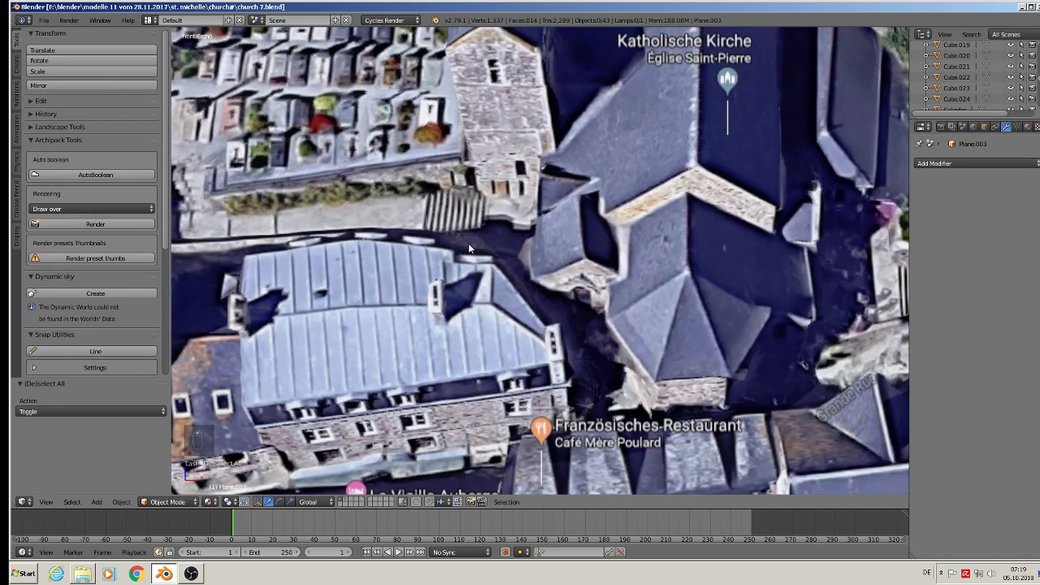
pyautogui.keyDown('shift'); pyautogui.moveTo(526, 283); pyautogui.dragTo(563, 271, button='middle'); pyautogui.keyUp('shift')
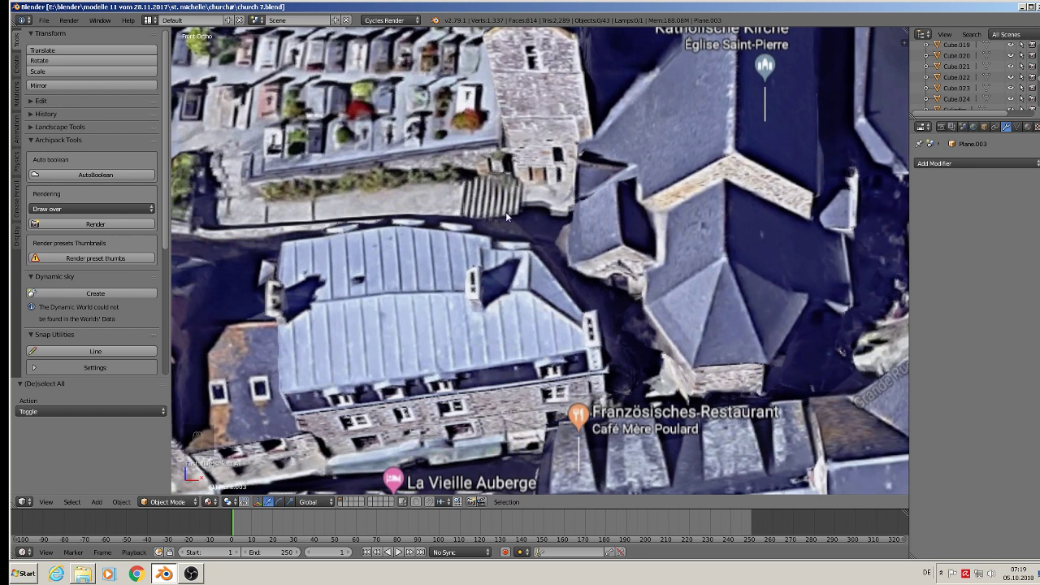
pyautogui.keyDown('shift'); pyautogui.moveTo(513, 195); pyautogui.dragTo(624, 209, button='middle'); pyautogui.keyUp('shift')
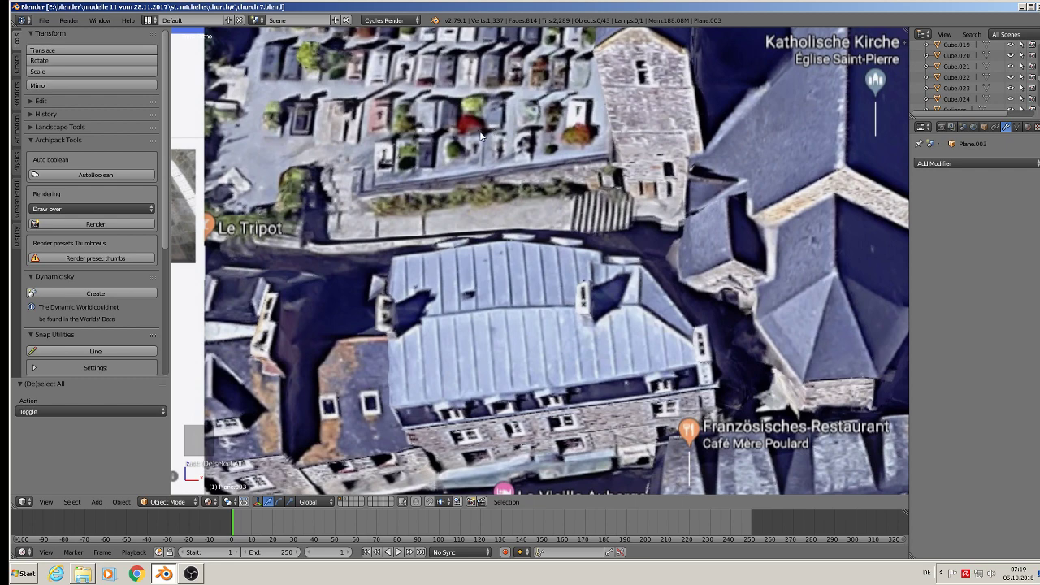
pyautogui.scroll(-3, 566, 146)
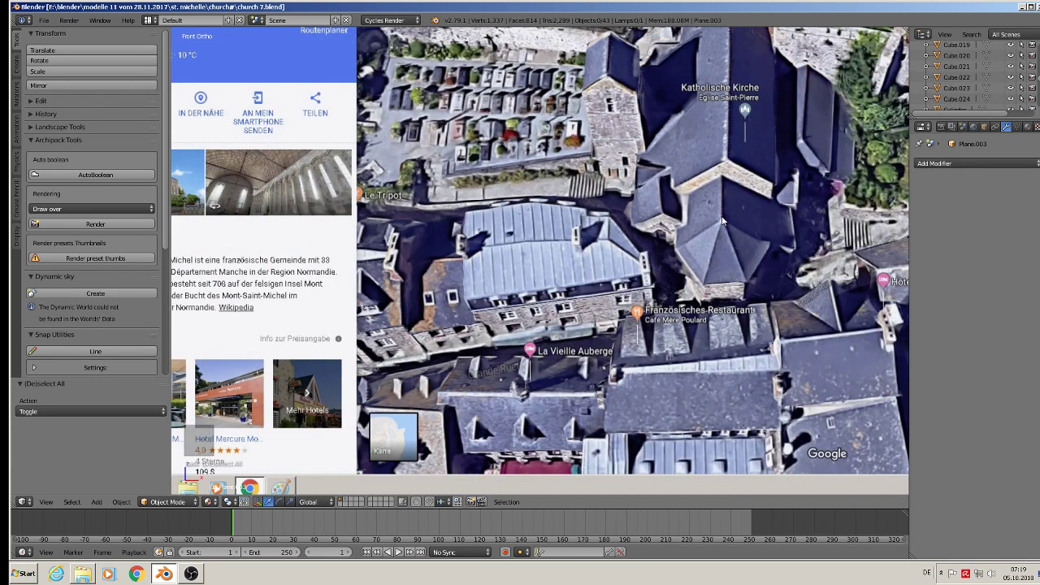
pyautogui.keyDown('shift'); pyautogui.moveTo(723, 221); pyautogui.dragTo(657, 302, button='middle'); pyautogui.keyUp('shift')
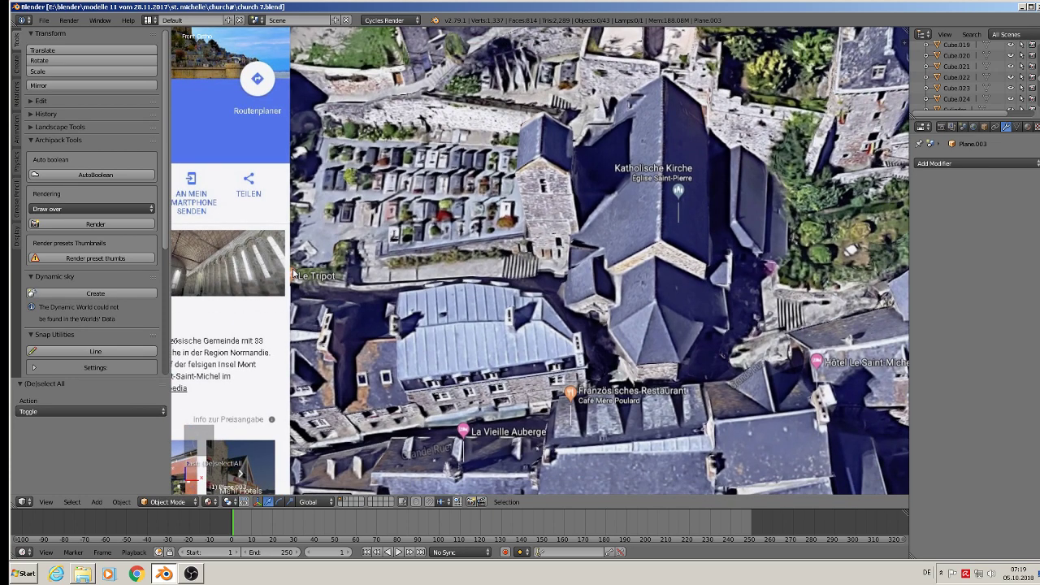
pyautogui.scroll(-5, 508, 216)
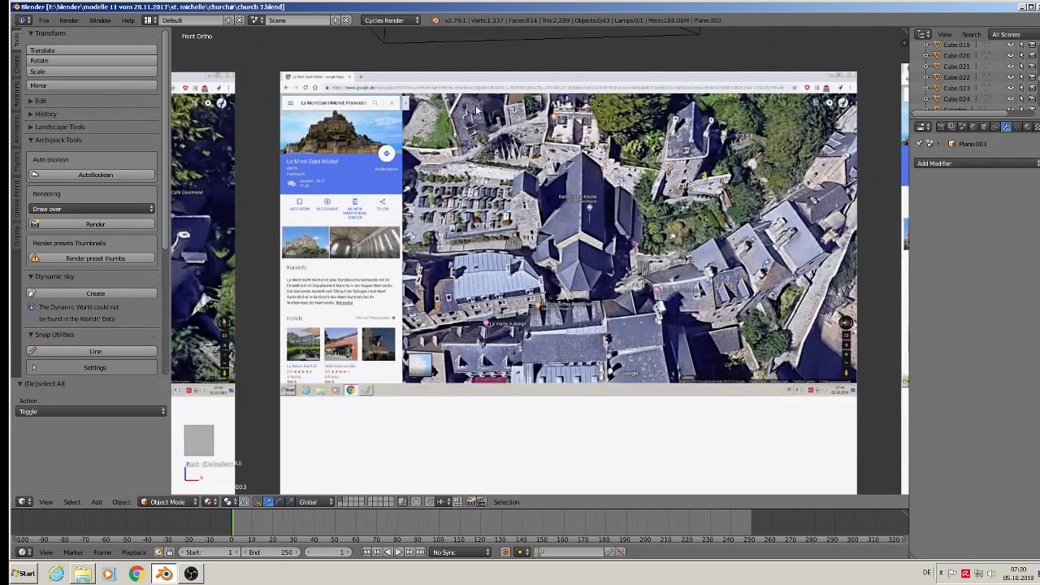
# Shorten the tapered terrace plane by moving its narrow end edge -0.149 along Y.
pyautogui.press('KP_7')
pyautogui.scroll(-2, 492, 102)
pyautogui.moveTo(515, 225); pyautogui.dragTo(601, 301, button='middle')
pyautogui.press('KP_7')
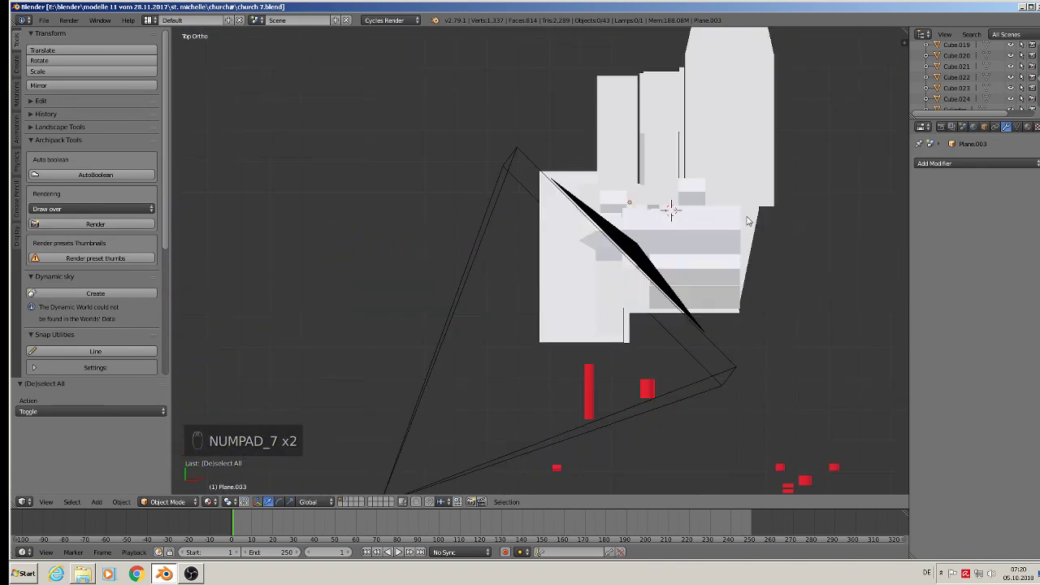
pyautogui.scroll(4, 780, 213)
pyautogui.moveTo(680, 367); pyautogui.dragTo(525, 295, button='middle')
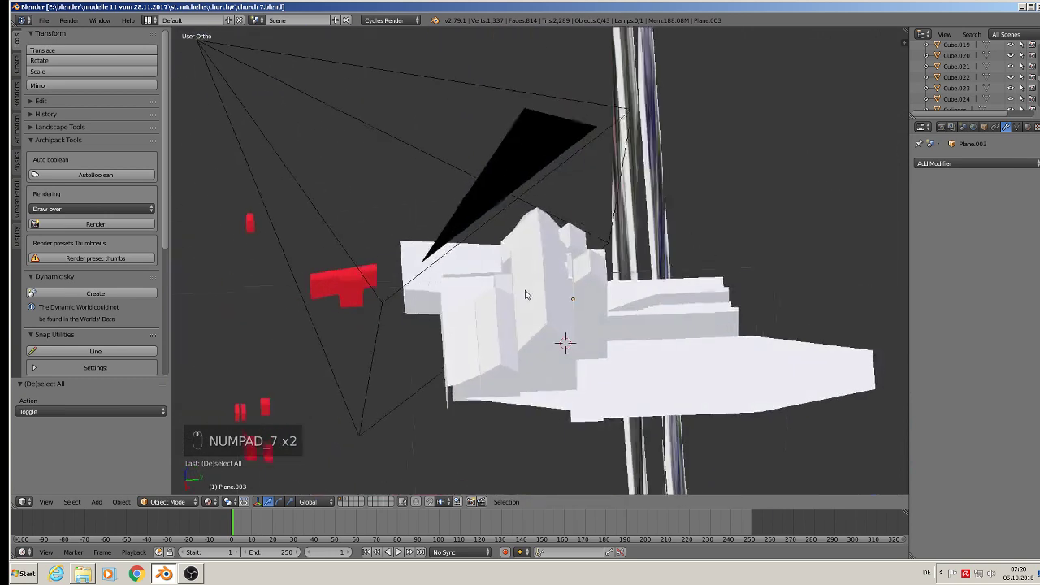
pyautogui.scroll(2, 674, 341)
pyautogui.keyDown('shift'); pyautogui.moveTo(698, 348); pyautogui.dragTo(541, 309, button='middle'); pyautogui.keyUp('shift')
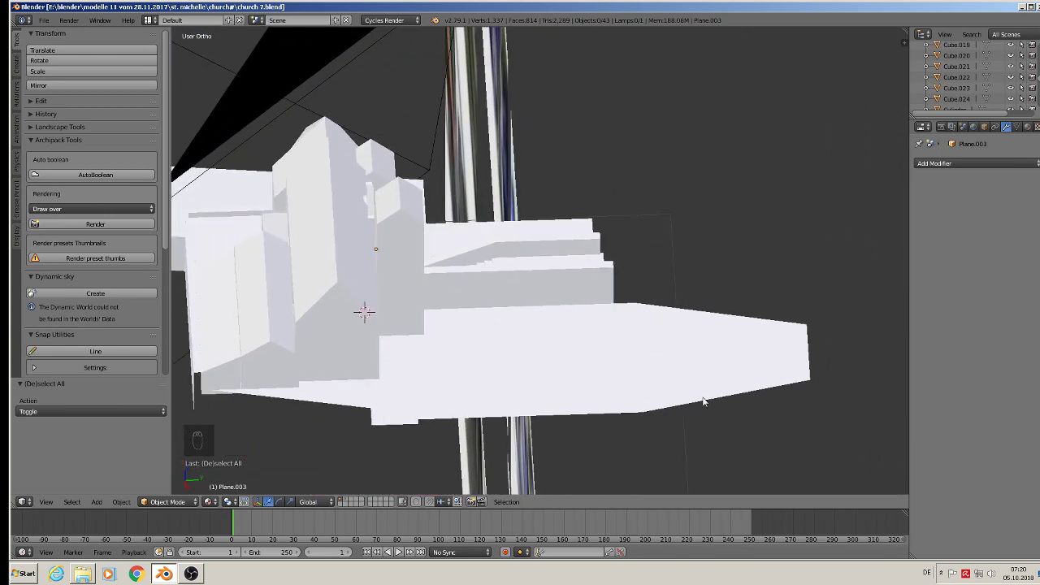
pyautogui.press('Tab')
pyautogui.press('Tab')
pyautogui.rightClick(761, 386)
pyautogui.press('Tab')
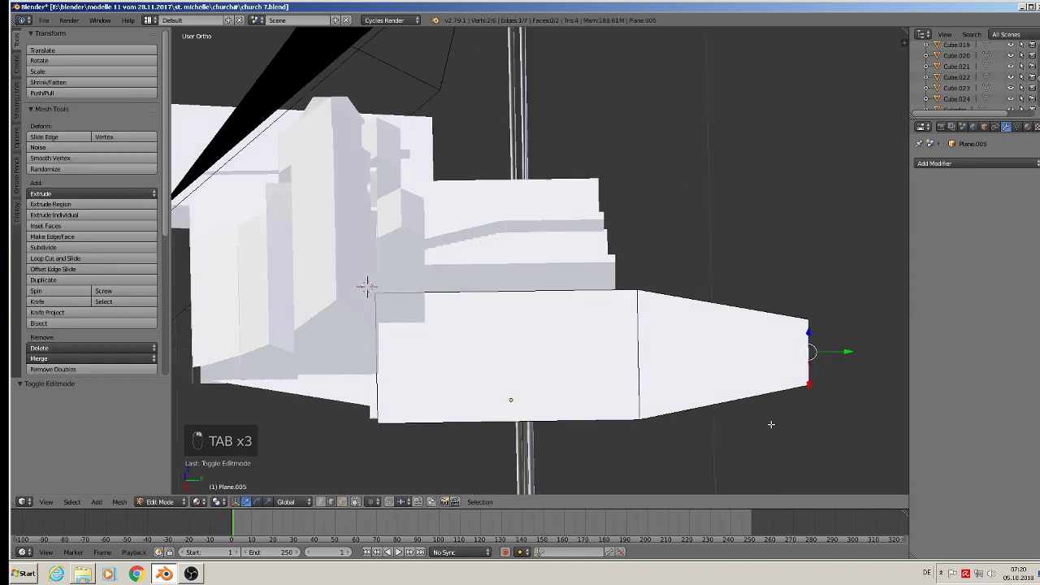
pyautogui.moveTo(779, 461); pyautogui.dragTo(772, 463, button='middle')
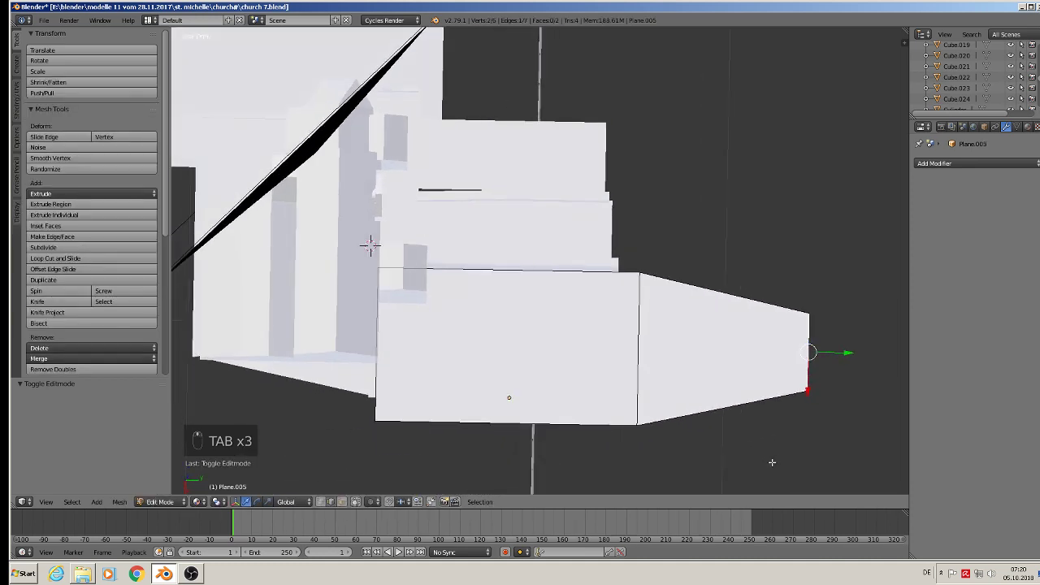
pyautogui.moveTo(851, 356); pyautogui.dragTo(771, 356)
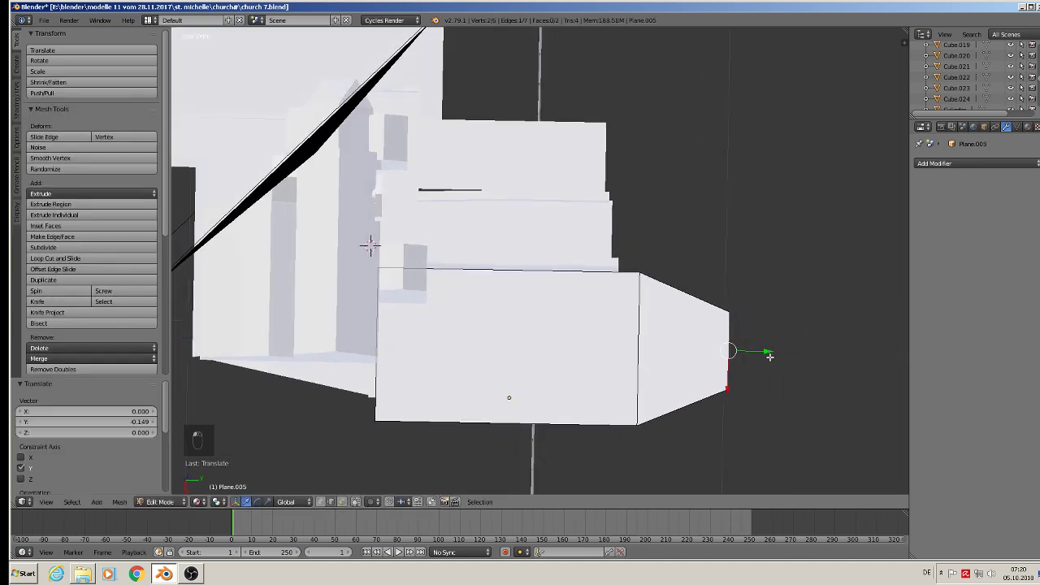
# Move the terrace's outer end corner outward along X to straighten that side edge, leave mesh editing and deselect everything.
pyautogui.rightClick(729, 391)
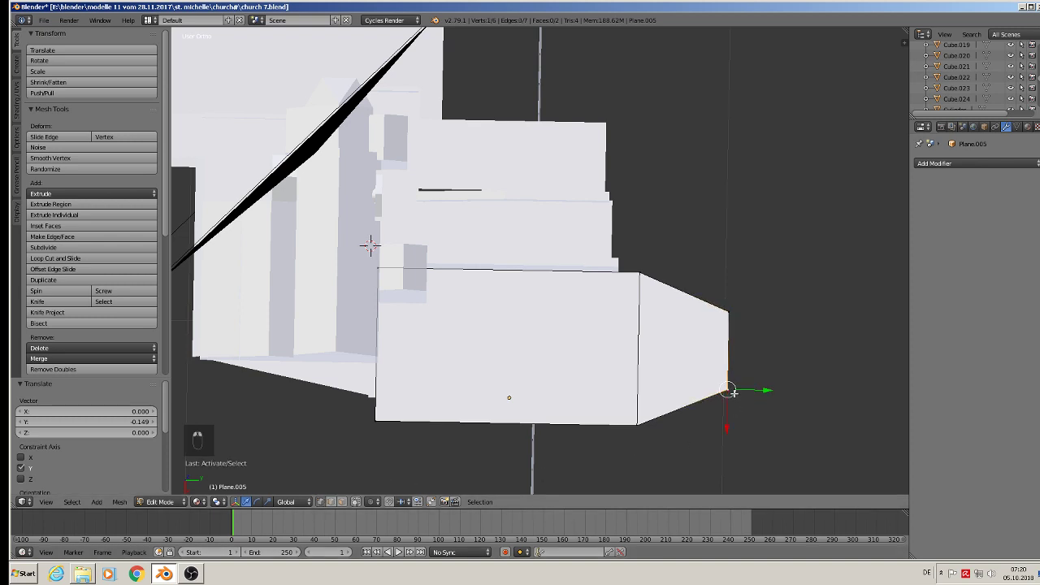
pyautogui.moveTo(730, 426)
pyautogui.mouseDown()
pyautogui.moveTo(729, 466)
pyautogui.moveTo(726, 425)
pyautogui.mouseUp()
pyautogui.press('Tab')
pyautogui.moveTo(659, 397); pyautogui.dragTo(702, 397, button='middle')
pyautogui.press('a')
pyautogui.press('a')
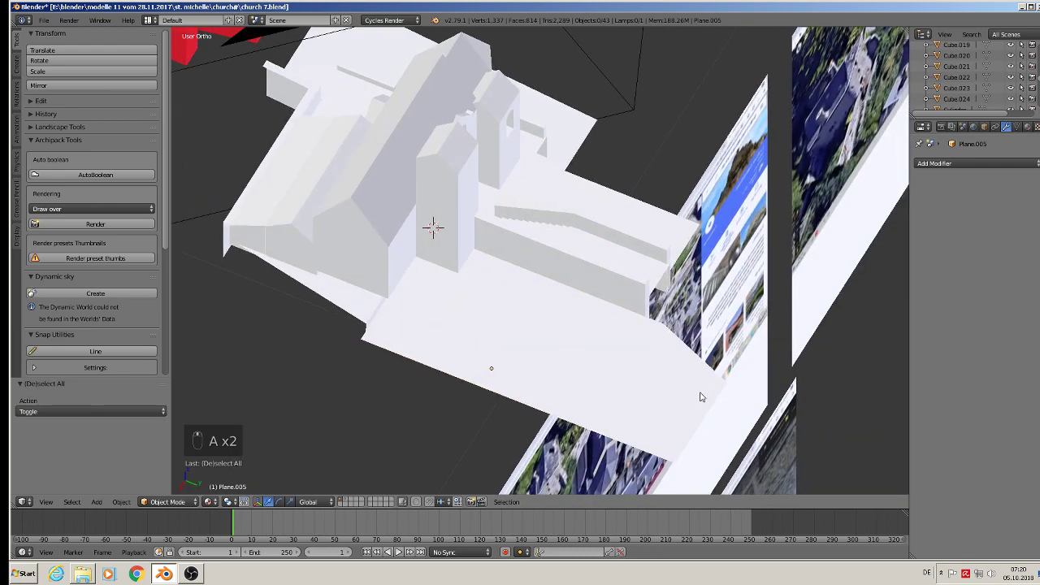
# Check the reshaped terrace from the wall side and save the changes to church 7.blend.
pyautogui.moveTo(678, 353); pyautogui.dragTo(526, 319, button='middle')
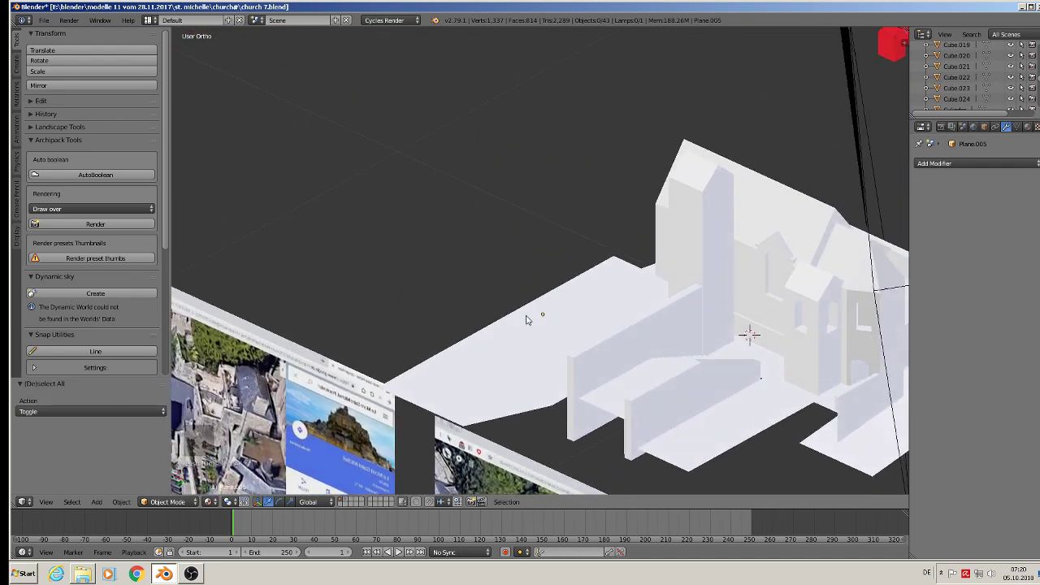
pyautogui.moveTo(636, 311); pyautogui.dragTo(710, 324, button='middle')
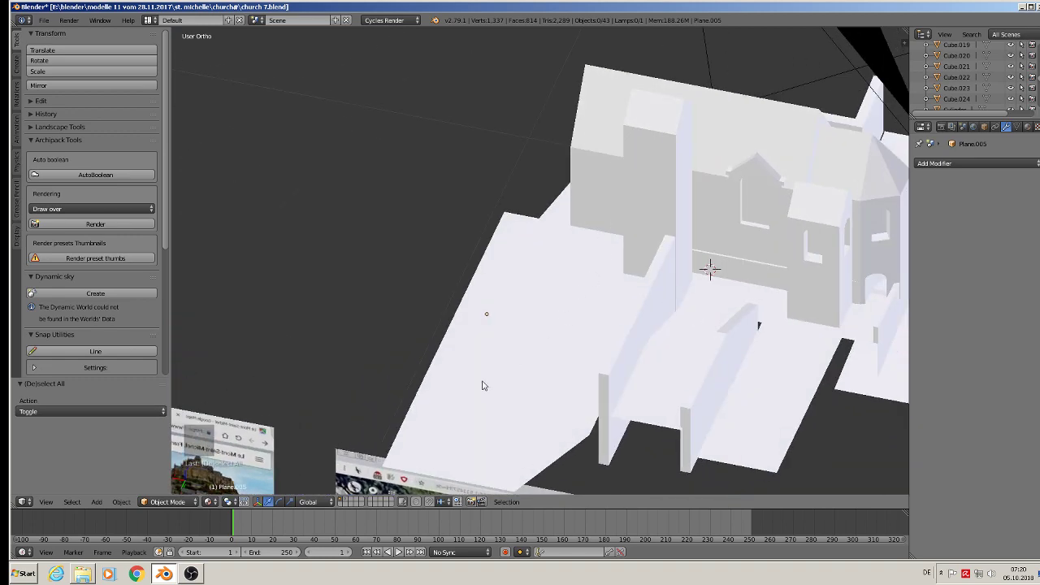
pyautogui.click(43, 19)
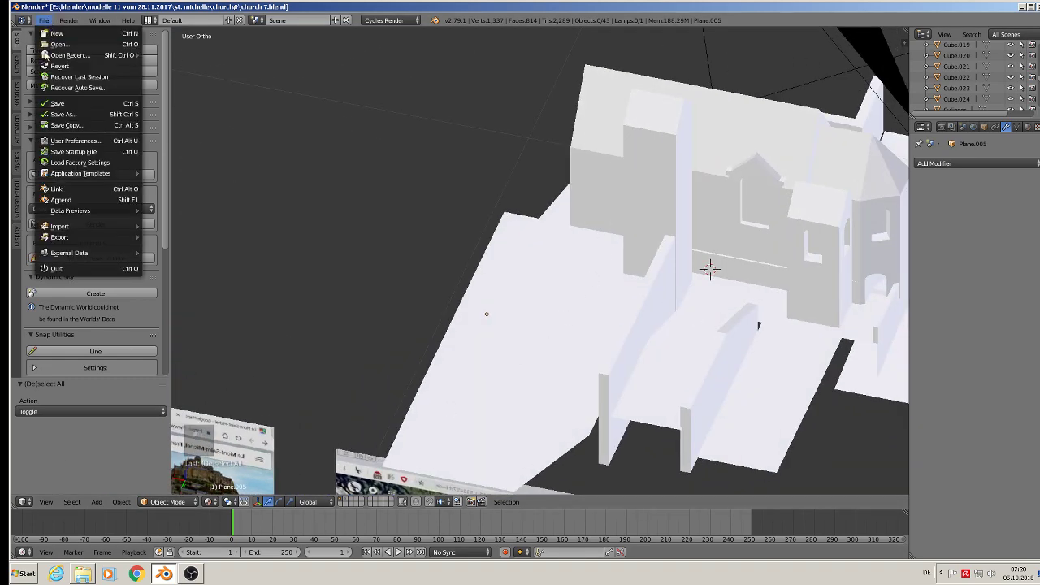
pyautogui.click(51, 103)
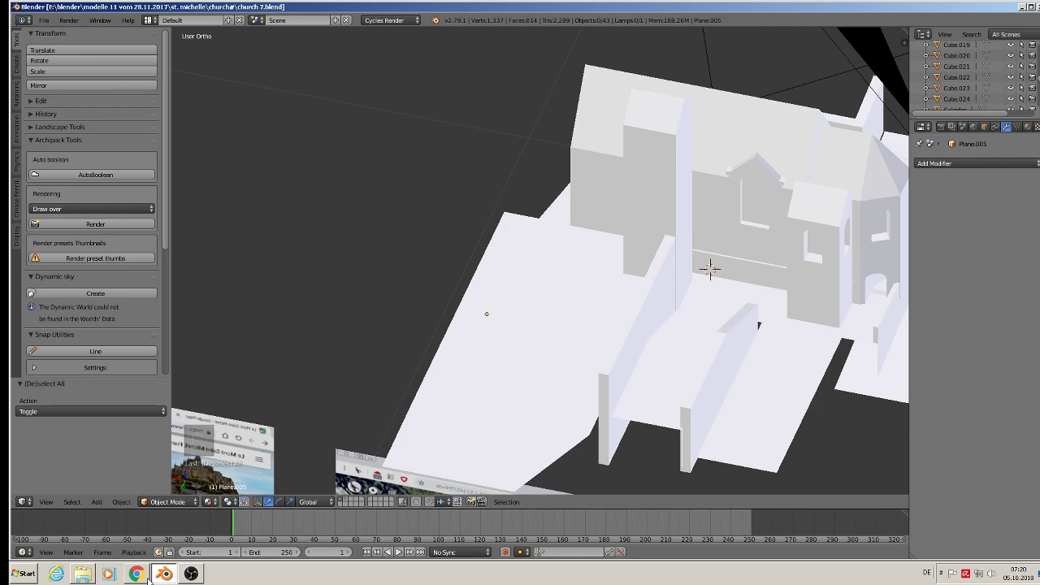
# Examine the aerial reference images of the tower and cemetery, and bring the street-view reference images into view.
pyautogui.scroll(-4, 574, 339)
pyautogui.press('KP_1')
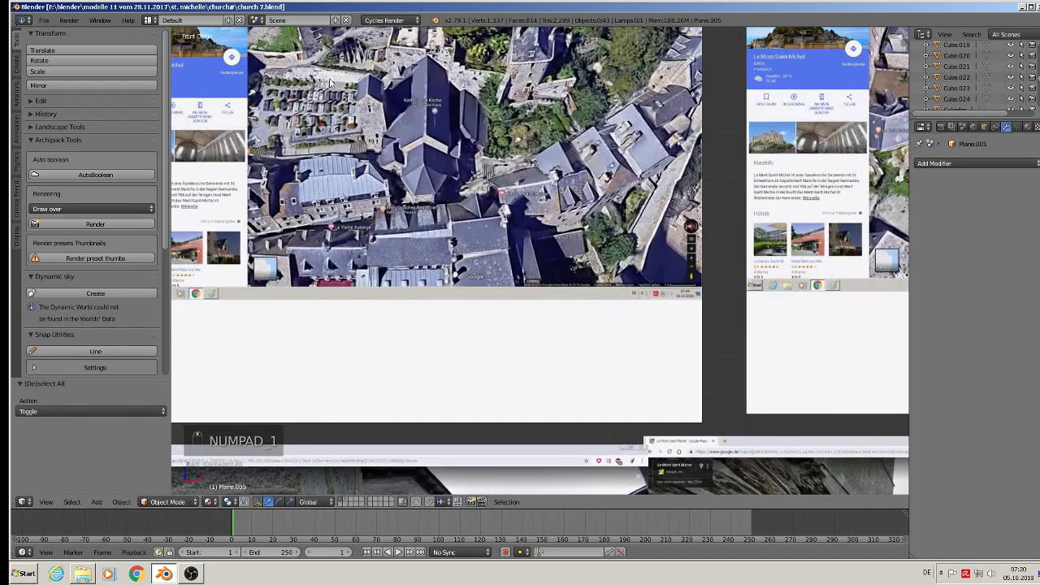
pyautogui.keyDown('shift'); pyautogui.moveTo(786, 197); pyautogui.dragTo(570, 291, button='middle'); pyautogui.keyUp('shift')
pyautogui.scroll(7, 800, 216)
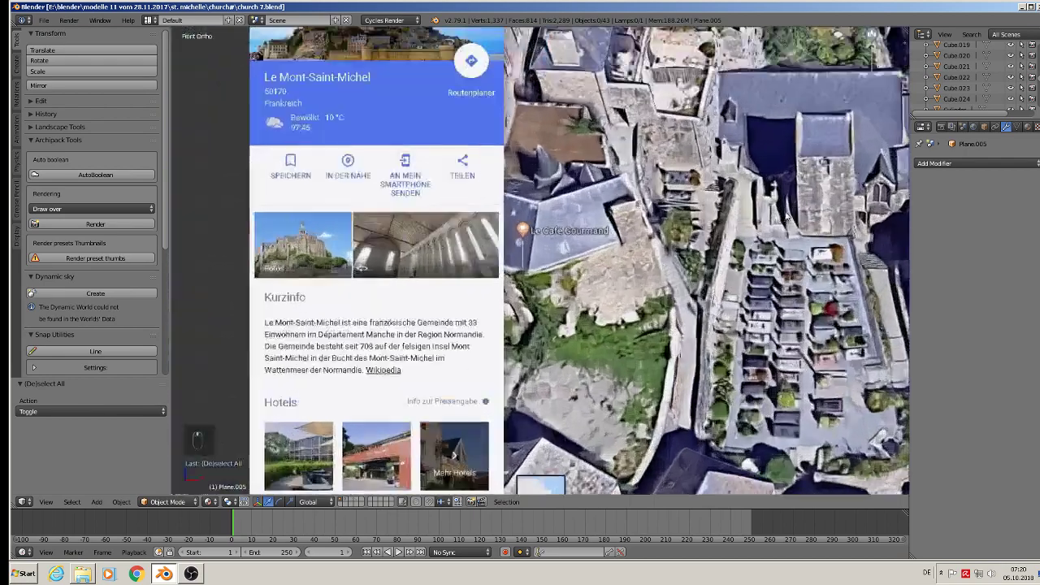
pyautogui.keyDown('shift'); pyautogui.moveTo(811, 217); pyautogui.dragTo(634, 300, button='middle'); pyautogui.keyUp('shift')
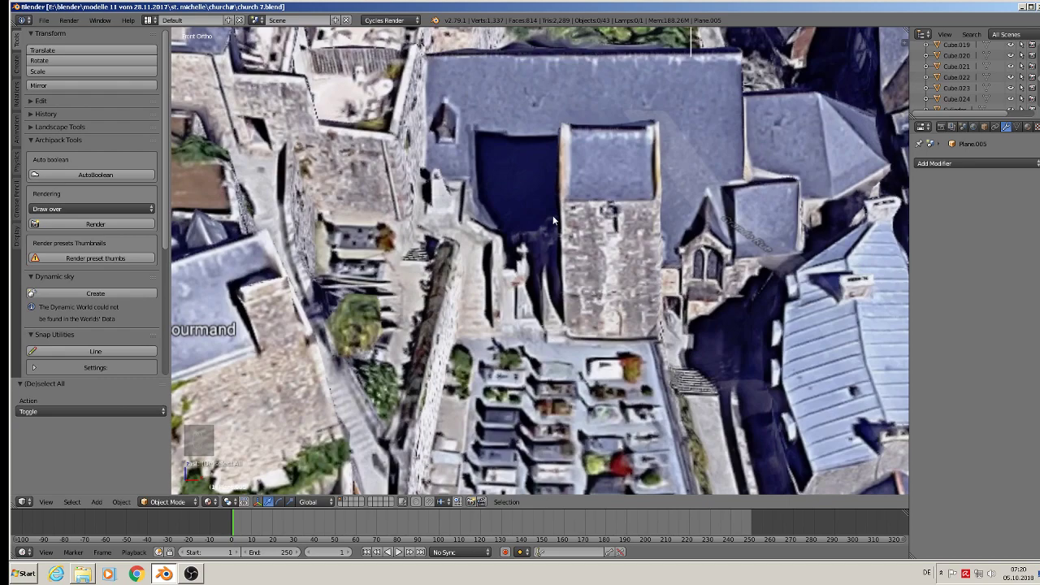
pyautogui.scroll(-6, 554, 215)
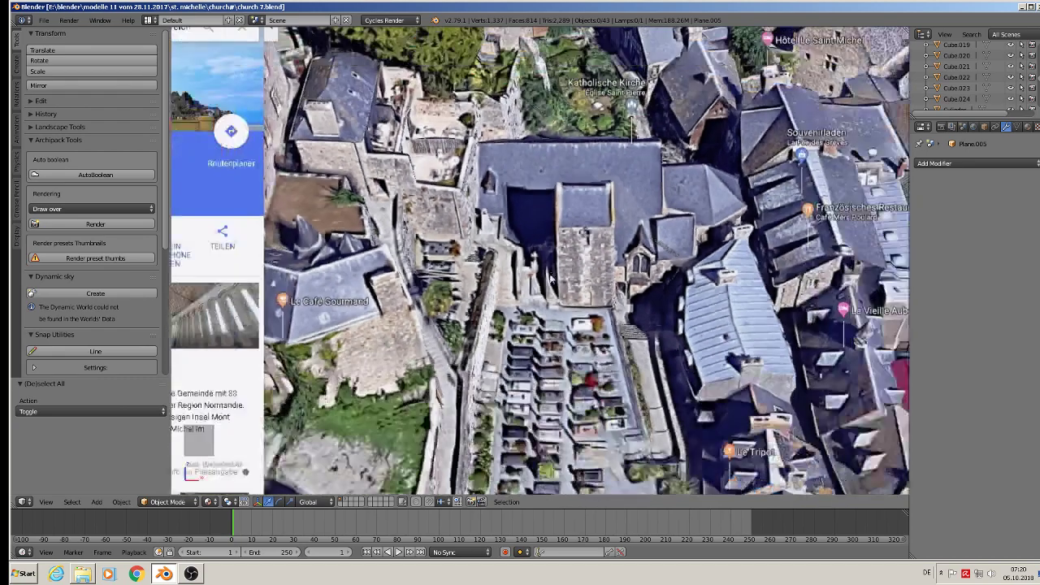
pyautogui.keyDown('shift'); pyautogui.moveTo(524, 372); pyautogui.dragTo(665, 87, button='middle'); pyautogui.keyUp('shift')
pyautogui.scroll(-4, 662, 91)
pyautogui.scroll(-2, 605, 190)
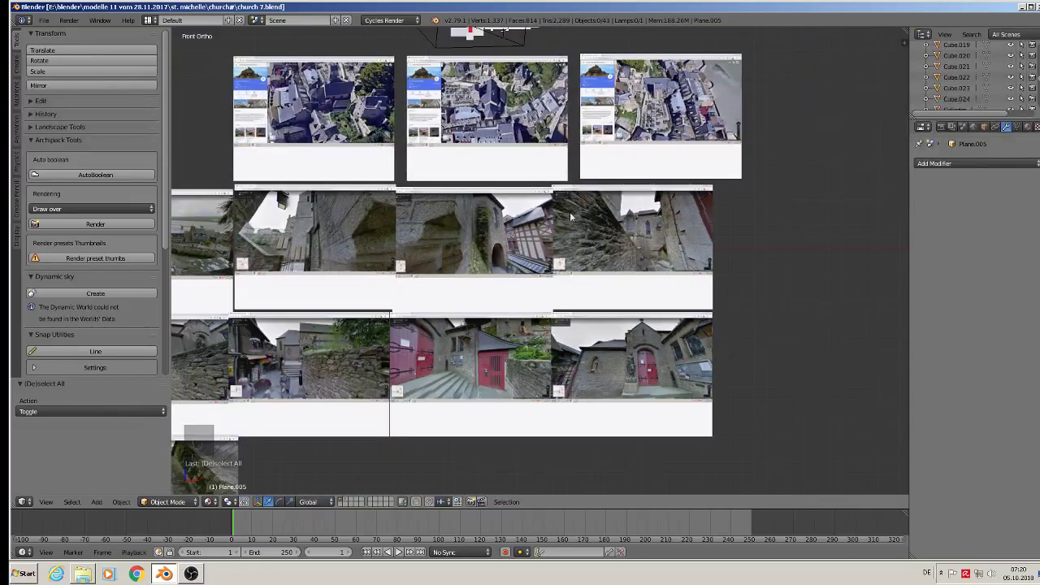
# Examine the street-view reference of the bell tower, its stairs and the terrace wall, and compare it with the neighbouring images.
pyautogui.keyDown('shift'); pyautogui.moveTo(483, 233); pyautogui.dragTo(672, 197, button='middle'); pyautogui.keyUp('shift')
pyautogui.scroll(-1, 672, 195)
pyautogui.keyDown('shift'); pyautogui.moveTo(390, 233); pyautogui.dragTo(554, 244, button='middle'); pyautogui.keyUp('shift')
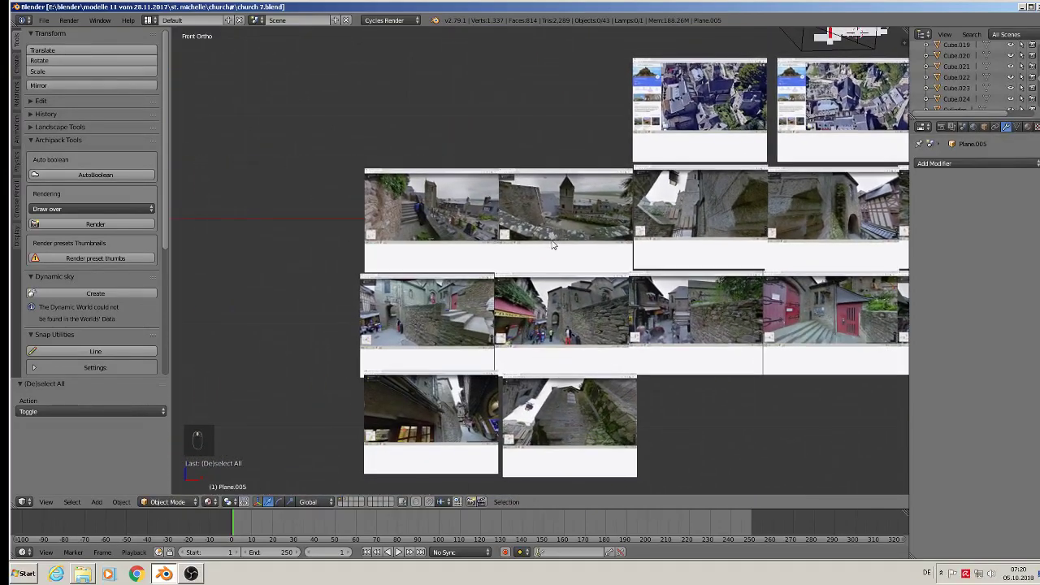
pyautogui.scroll(5, 520, 187)
pyautogui.scroll(2, 520, 186)
pyautogui.scroll(3, 610, 245)
pyautogui.keyDown('shift'); pyautogui.moveTo(730, 281); pyautogui.dragTo(447, 246, button='middle'); pyautogui.keyUp('shift')
pyautogui.scroll(1, 495, 258)
pyautogui.scroll(1, 495, 257)
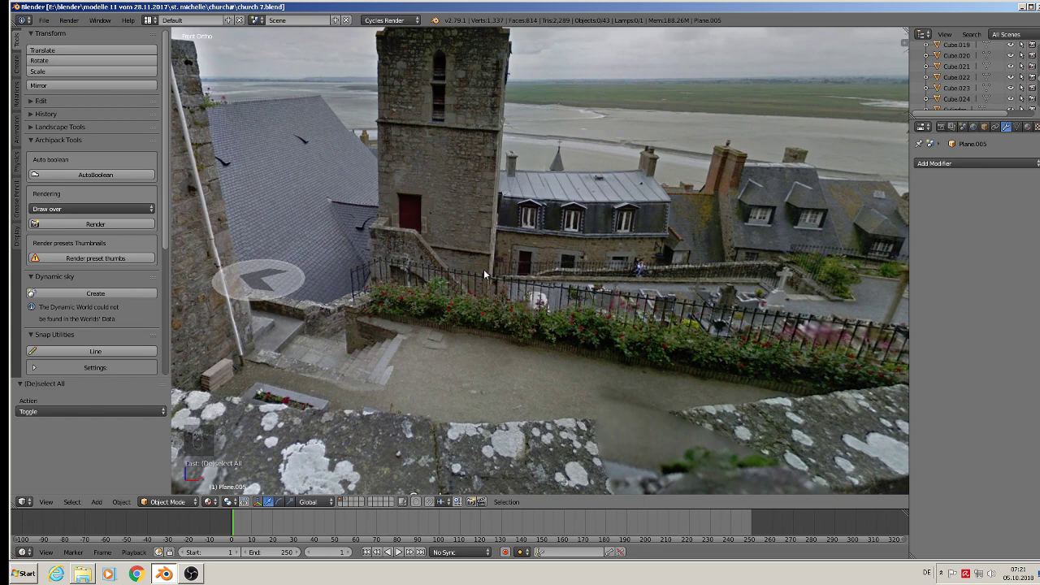
pyautogui.scroll(-6, 483, 269)
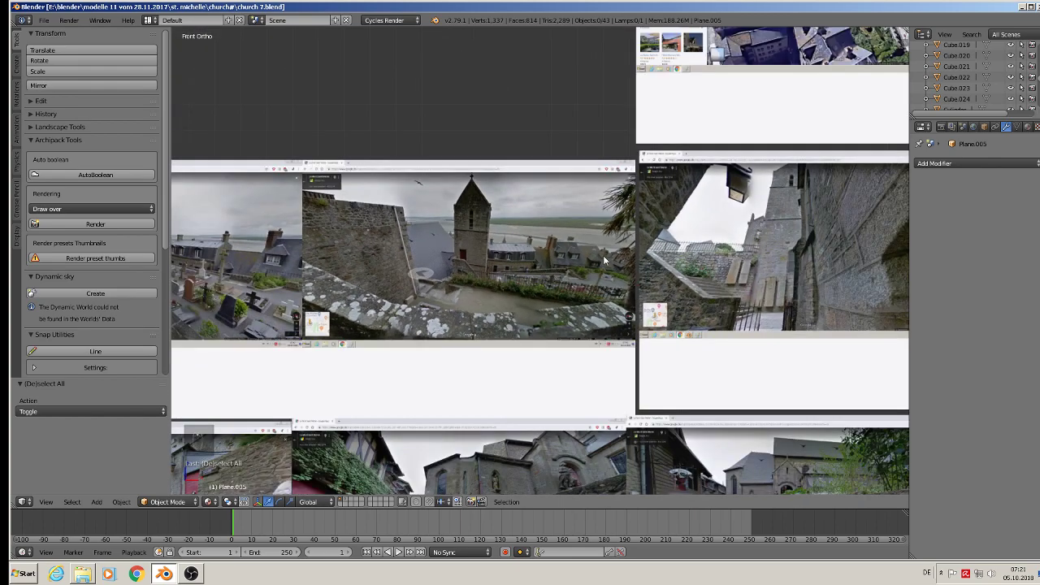
pyautogui.scroll(2, 740, 254)
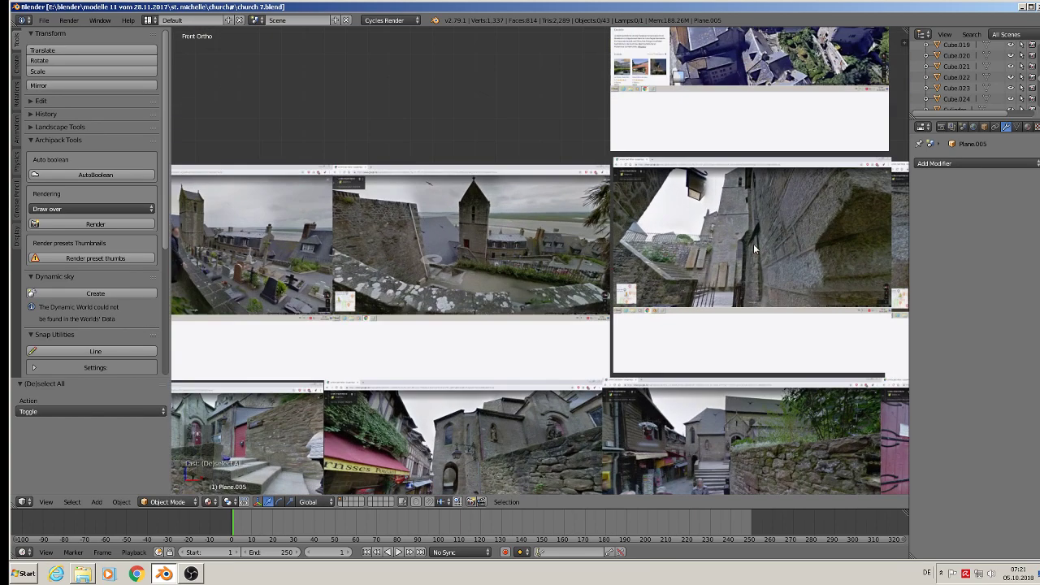
# Add three evenly spaced horizontal loop cuts around the tower's shaft below the gabled top.
pyautogui.moveTo(741, 182); pyautogui.dragTo(559, 226, button='middle')
pyautogui.scroll(5, 569, 211)
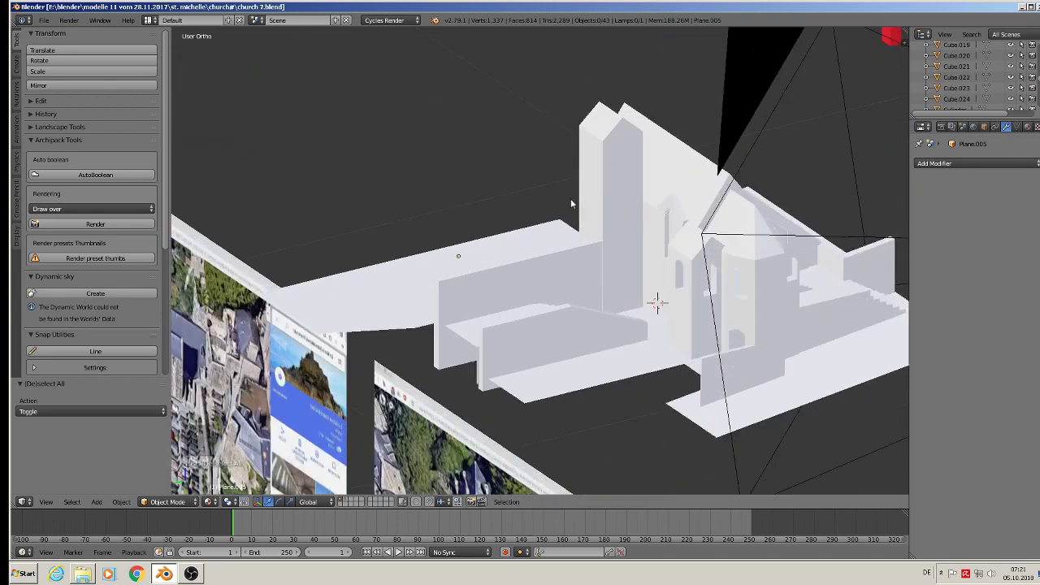
pyautogui.rightClick(619, 179)
pyautogui.press('Tab')
pyautogui.scroll(2, 618, 177)
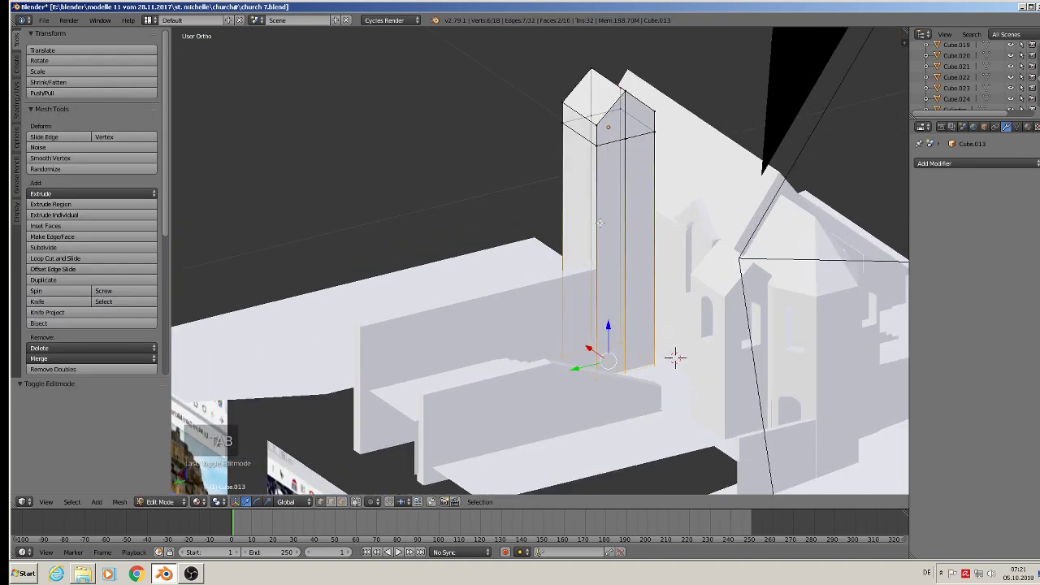
pyautogui.hotkey('ctrl', 'r')
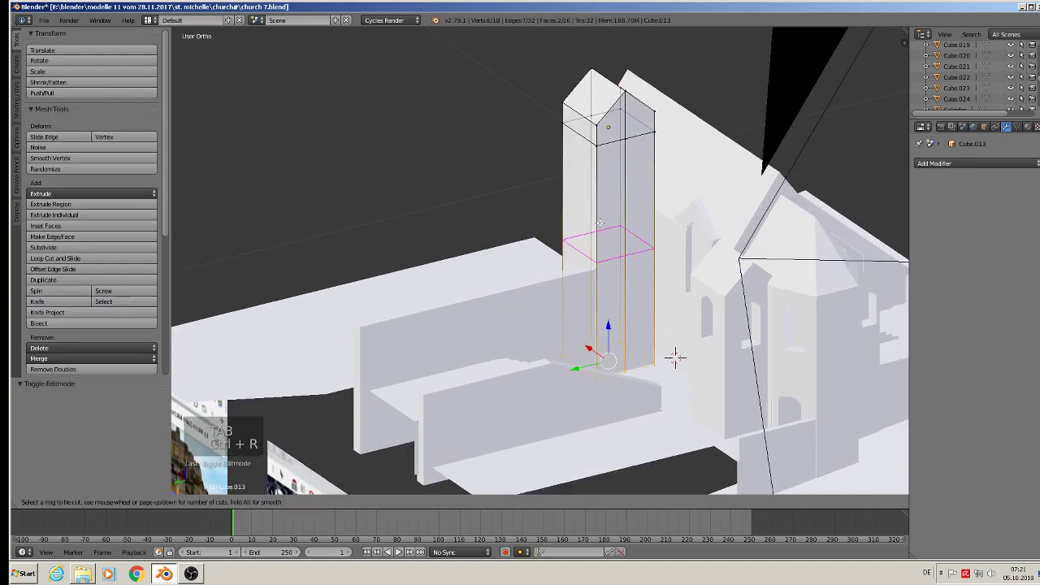
pyautogui.scroll(2, 600, 223)
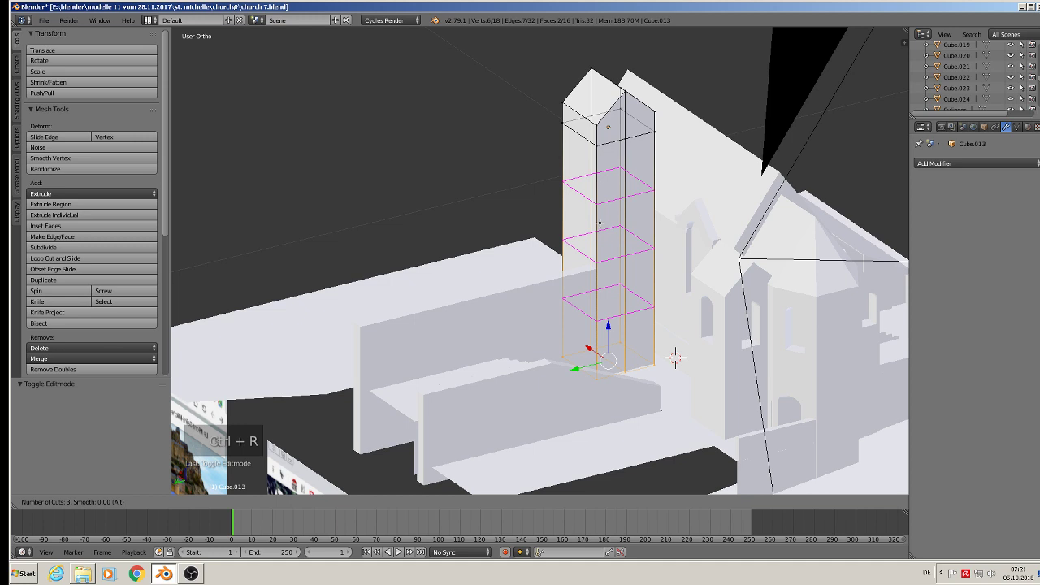
pyautogui.click(600, 223)
pyautogui.rightClick(600, 223)
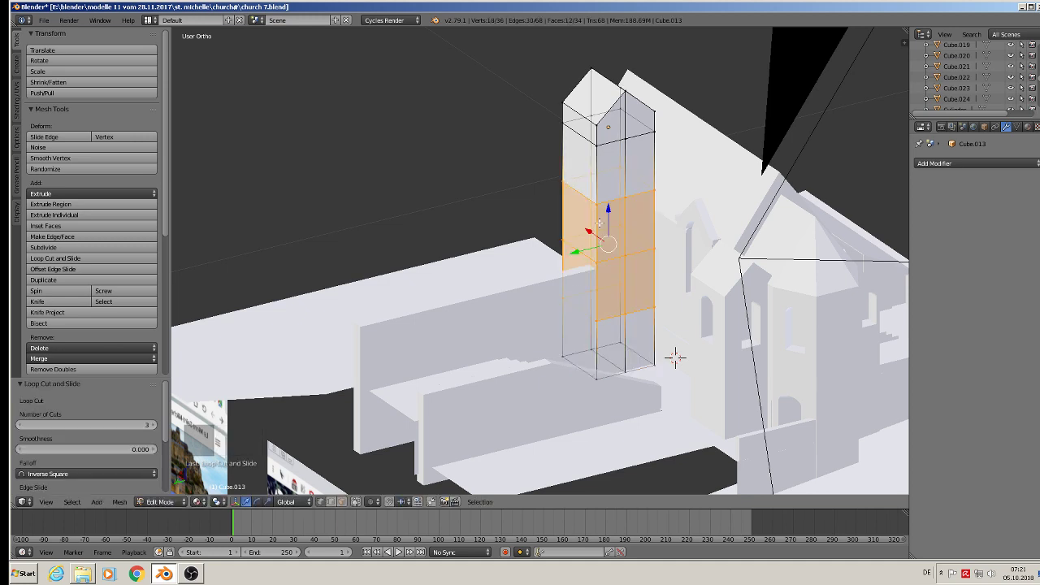
# Deselect the tower's mesh, check the new cuts from the terrace side, and leave mesh editing.
pyautogui.press('a')
pyautogui.press('a')
pyautogui.press('a')
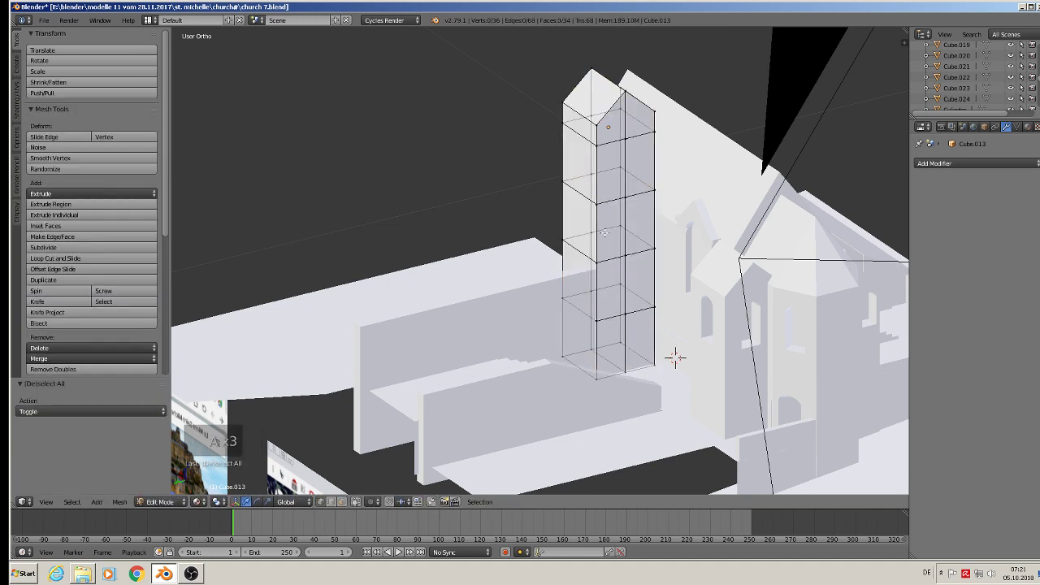
pyautogui.moveTo(675, 357); pyautogui.dragTo(724, 247, button='middle')
pyautogui.moveTo(589, 240); pyautogui.dragTo(631, 246, button='middle')
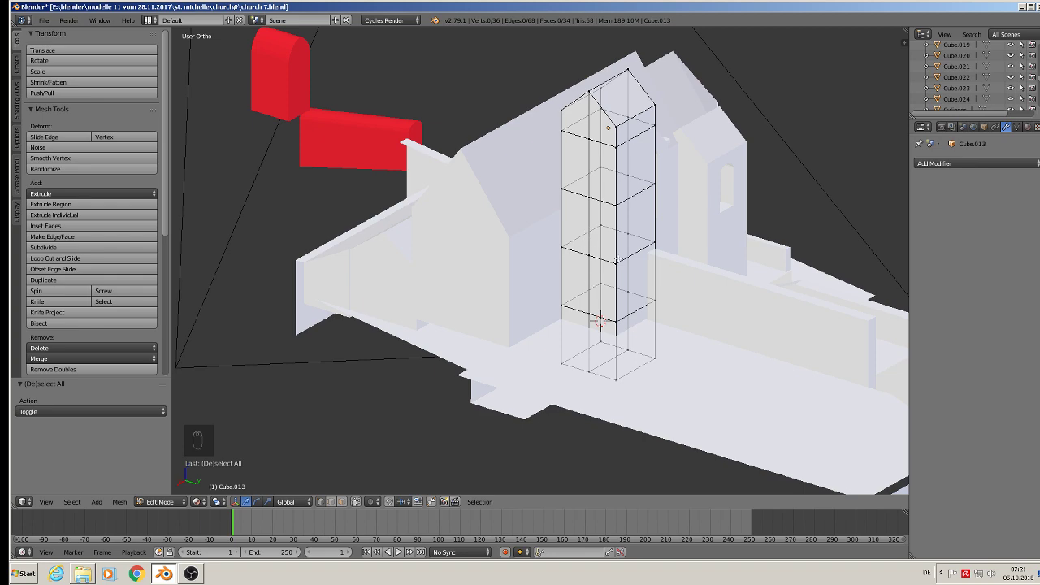
pyautogui.press('Tab')
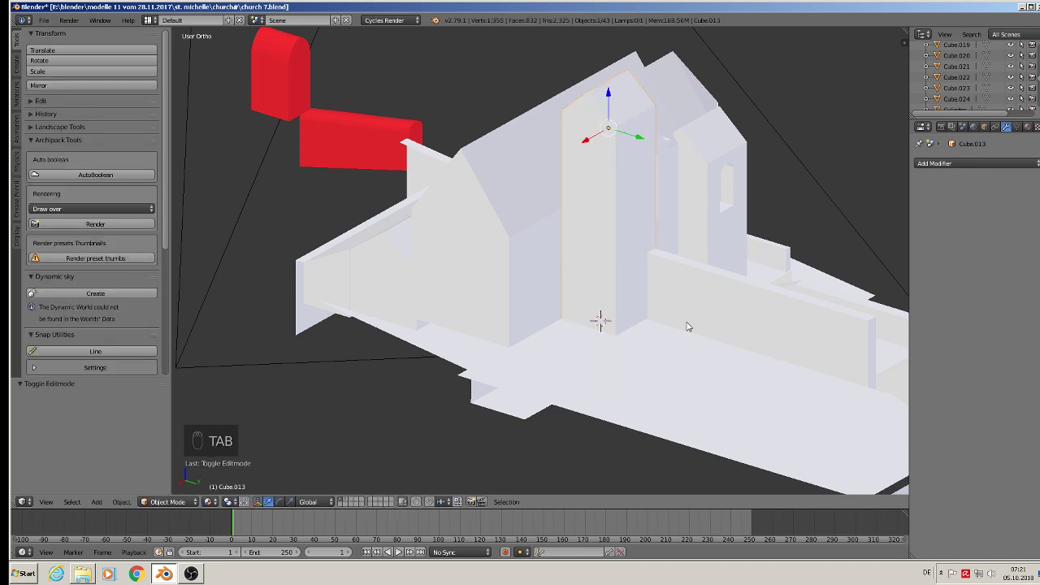
# Lower the top face of the tall wall beside the tower by moving it -0.038 along Z in face selection mode.
pyautogui.moveTo(690, 327); pyautogui.dragTo(299, 450, button='middle')
pyautogui.rightClick(496, 302)
pyautogui.press('Tab')
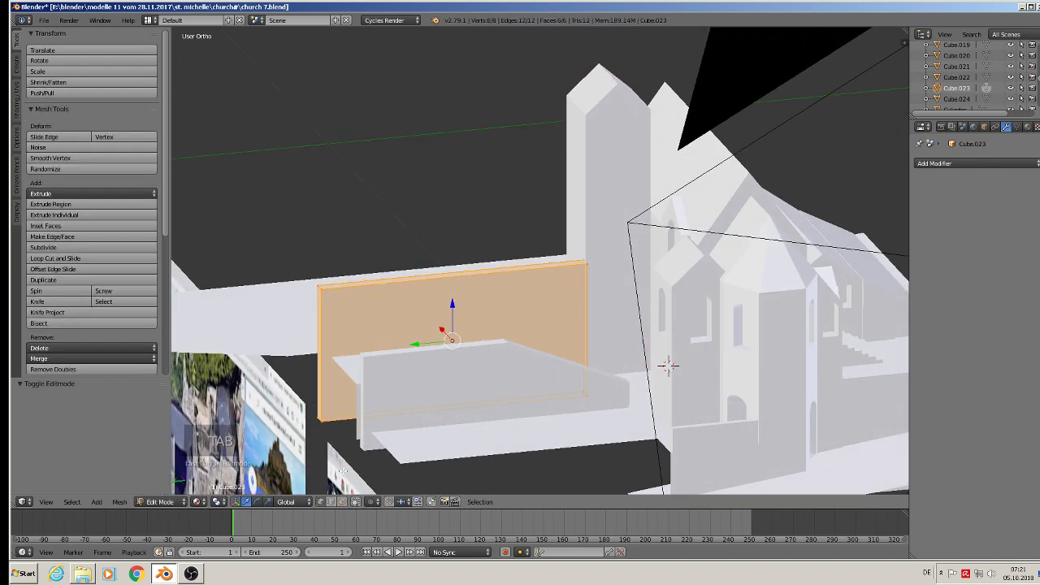
pyautogui.click(386, 530)
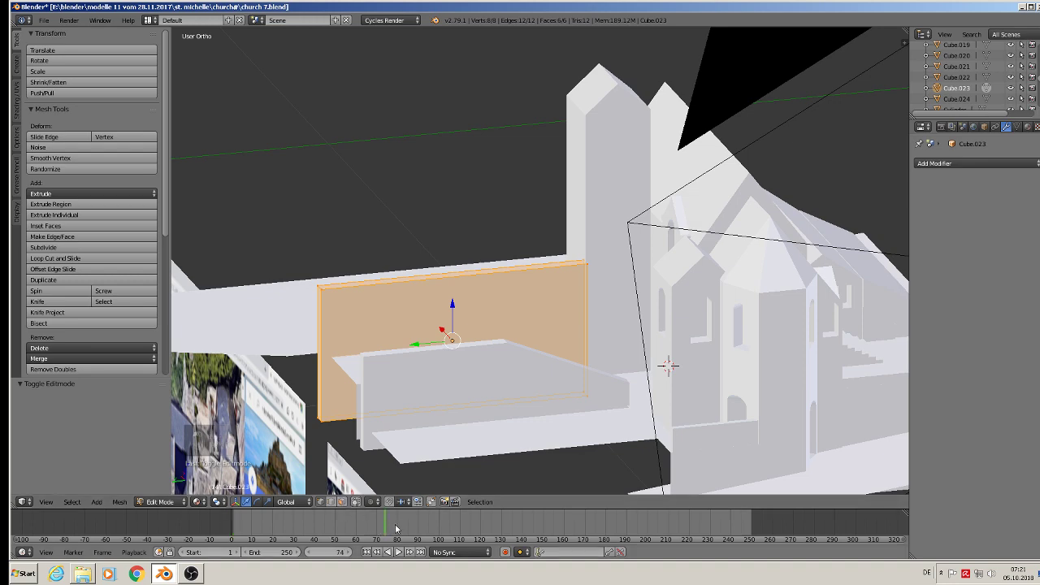
pyautogui.moveTo(403, 492); pyautogui.dragTo(551, 381, button='middle')
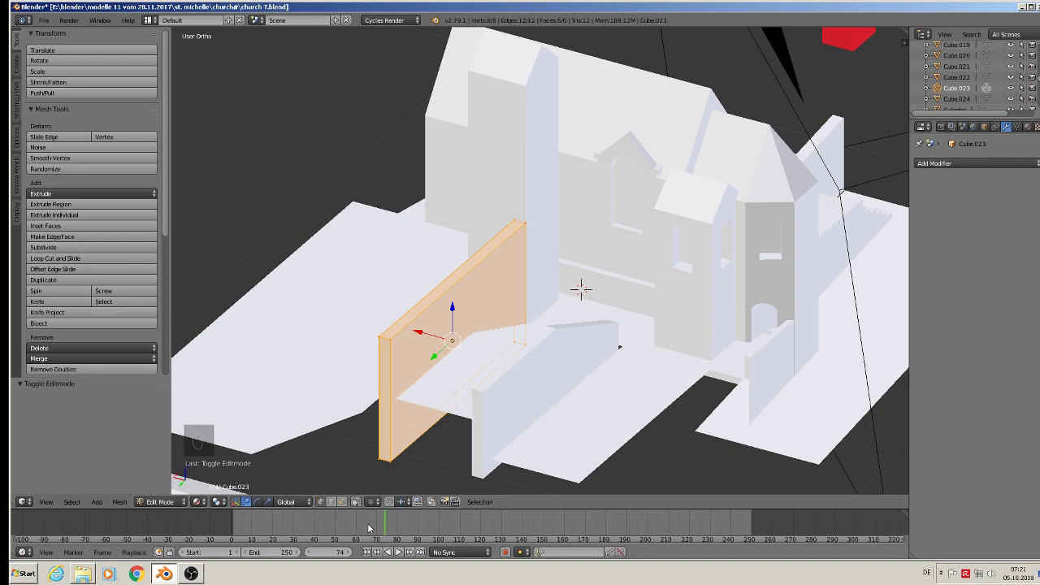
pyautogui.click(343, 503)
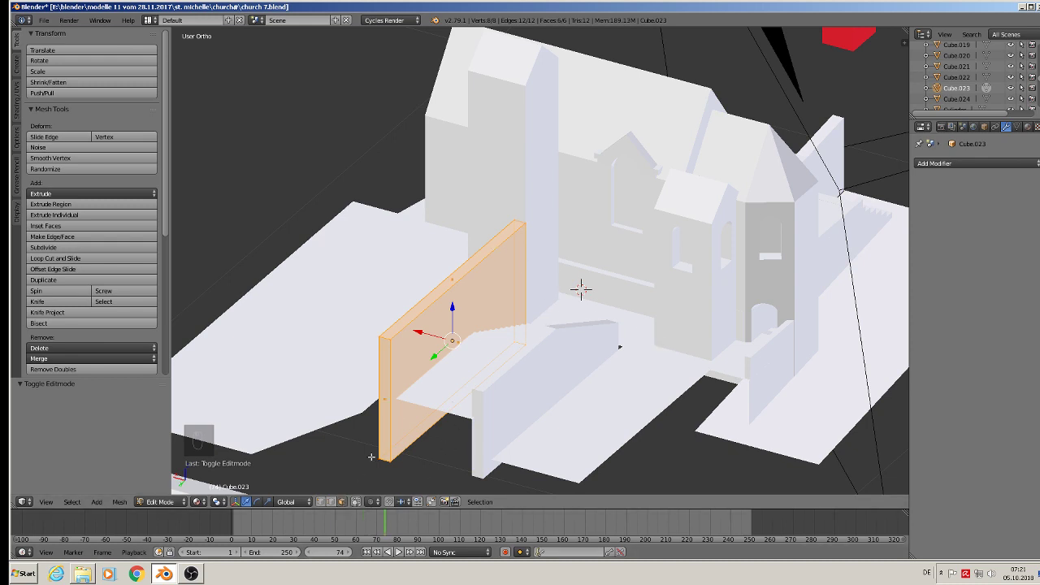
pyautogui.rightClick(449, 278)
pyautogui.press('g')
pyautogui.press('z')
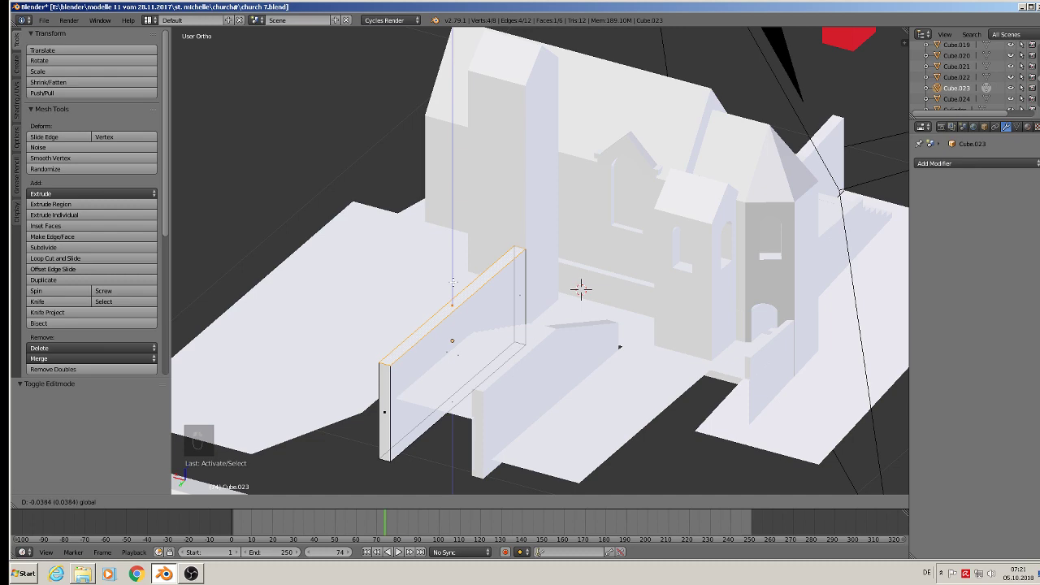
pyautogui.moveTo(453, 282); pyautogui.dragTo(453, 283)
# Check the lowered wall against the terrace and tower, deselect its faces, and leave mesh editing.
pyautogui.moveTo(688, 398); pyautogui.dragTo(640, 387, button='middle')
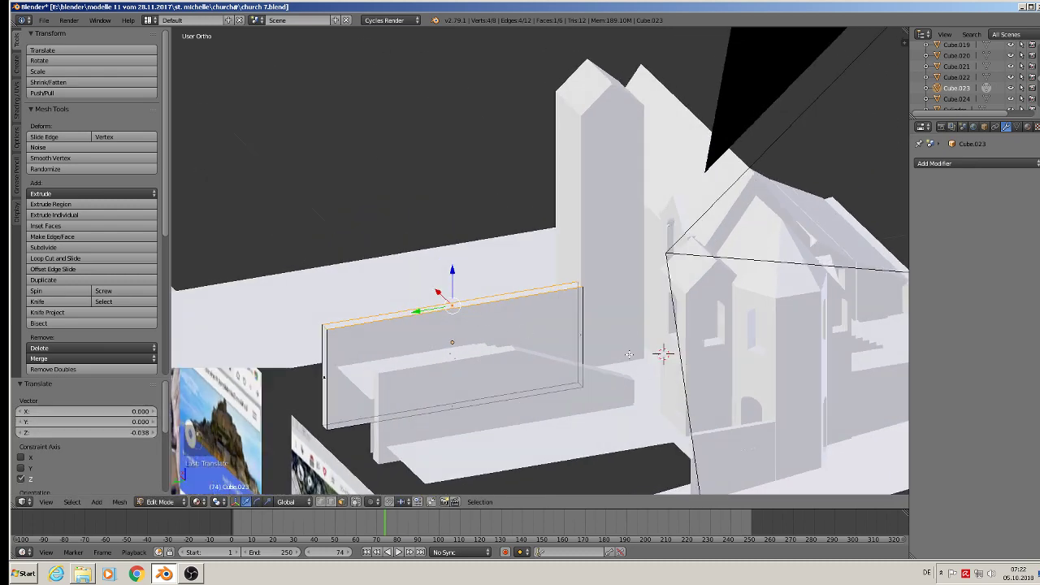
pyautogui.moveTo(620, 346); pyautogui.dragTo(589, 239, button='middle')
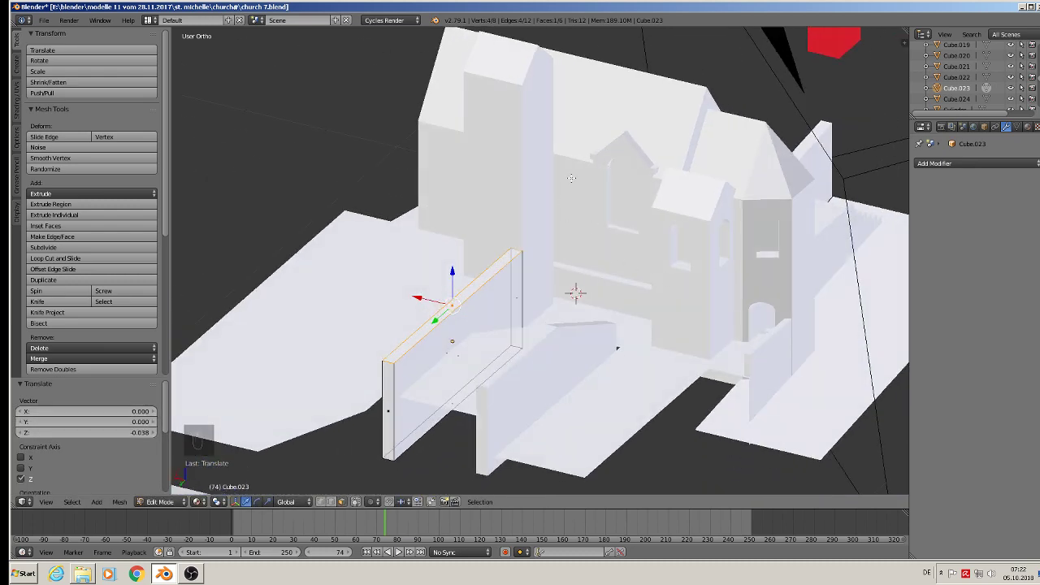
pyautogui.press('a')
pyautogui.press('Tab')
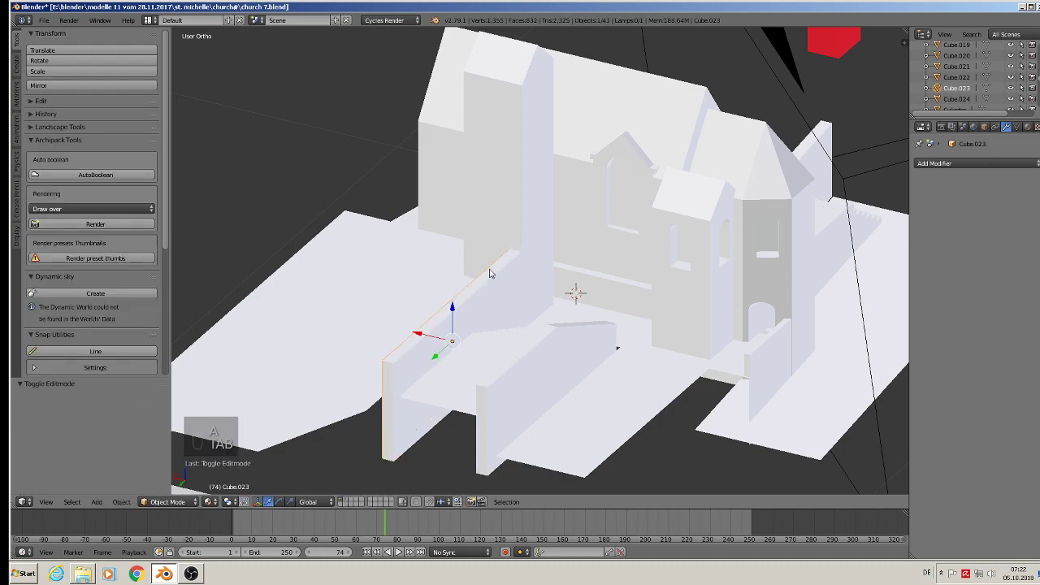
# Return to the front view and bring the street-view reference images of the tower and stairs into view.
pyautogui.moveTo(490, 302); pyautogui.dragTo(429, 296, button='middle')
pyautogui.scroll(-10, 430, 296)
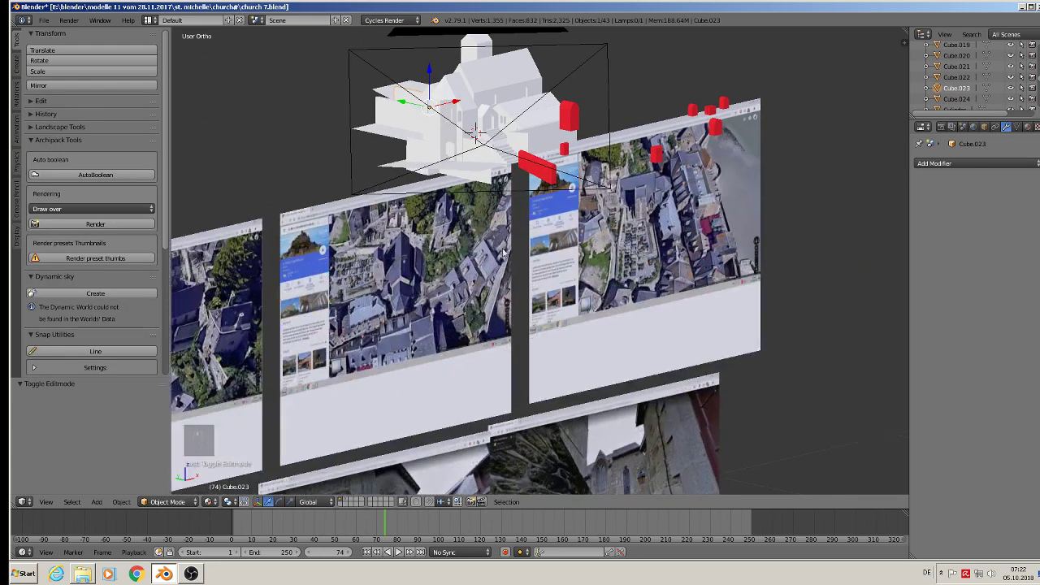
pyautogui.scroll(-3, 502, 250)
pyautogui.keyDown('shift'); pyautogui.moveTo(502, 250); pyautogui.dragTo(582, 65, button='middle'); pyautogui.keyUp('shift')
pyautogui.scroll(1, 567, 191)
pyautogui.press('KP_1')
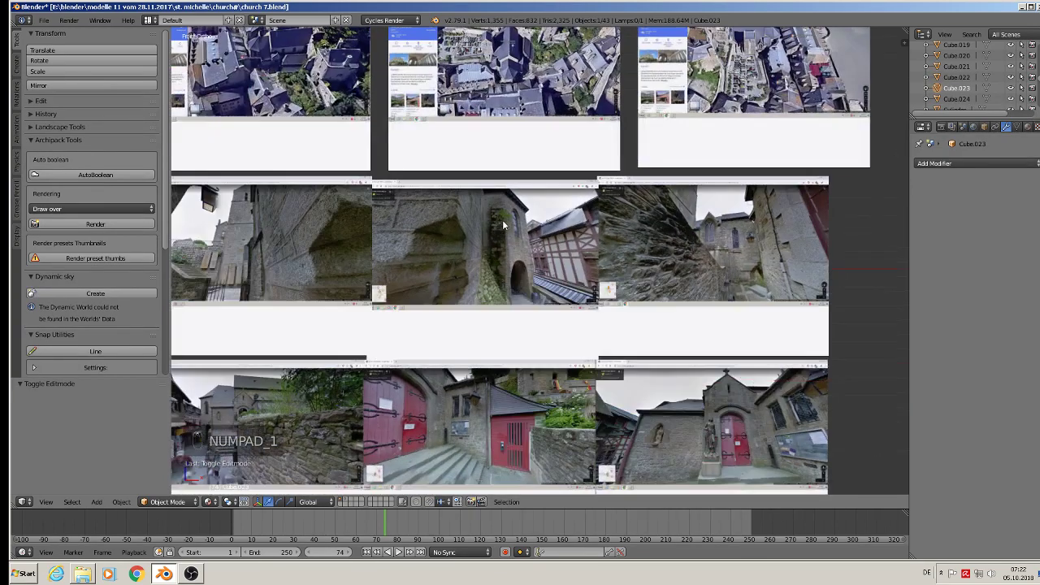
pyautogui.scroll(-3, 374, 234)
pyautogui.scroll(3, 585, 229)
pyautogui.scroll(2, 585, 229)
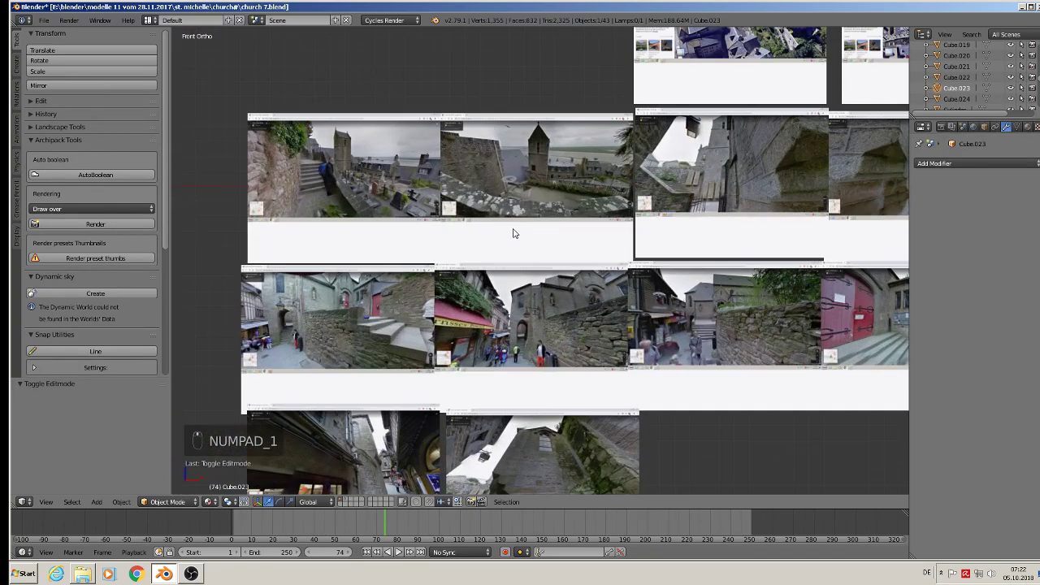
# Examine the street-view reference photos of the church tower and terrace, and the matching area of the model.
pyautogui.scroll(5, 445, 159)
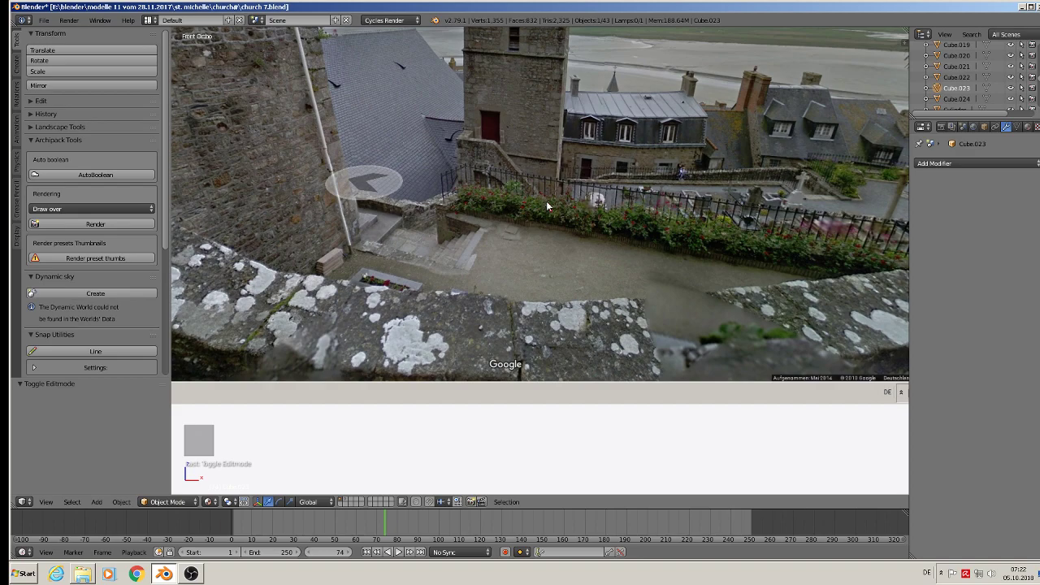
pyautogui.scroll(-3, 562, 220)
pyautogui.scroll(6, 642, 211)
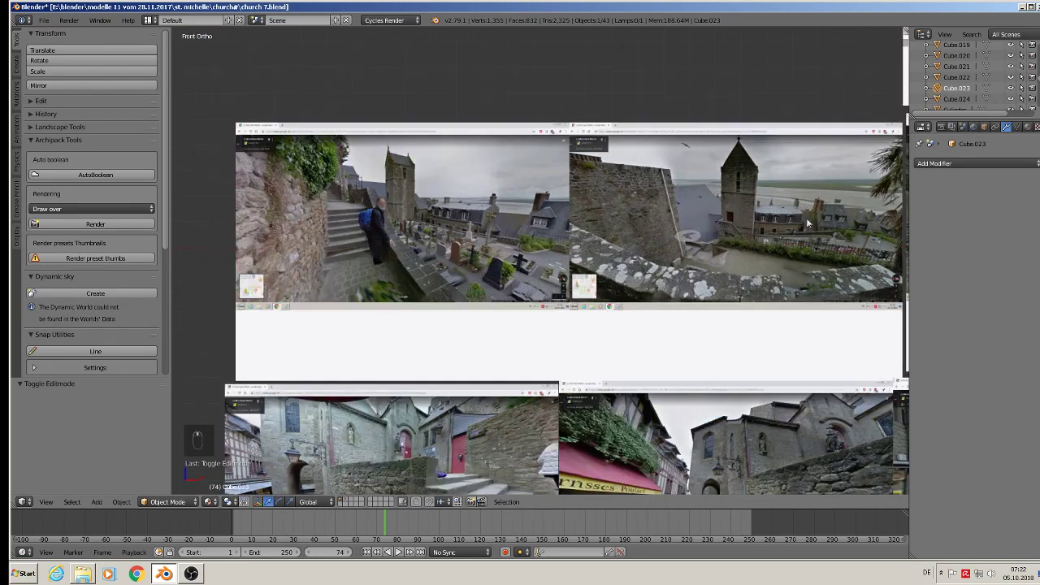
pyautogui.scroll(6, 589, 87)
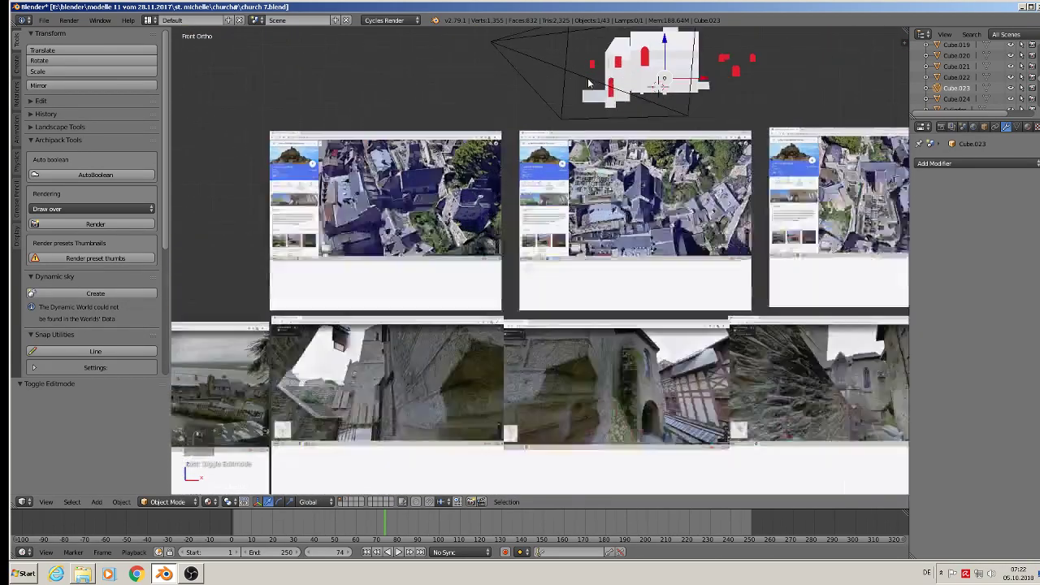
pyautogui.moveTo(590, 86); pyautogui.dragTo(700, 143, button='middle')
pyautogui.scroll(4, 700, 144)
pyautogui.scroll(1, 783, 173)
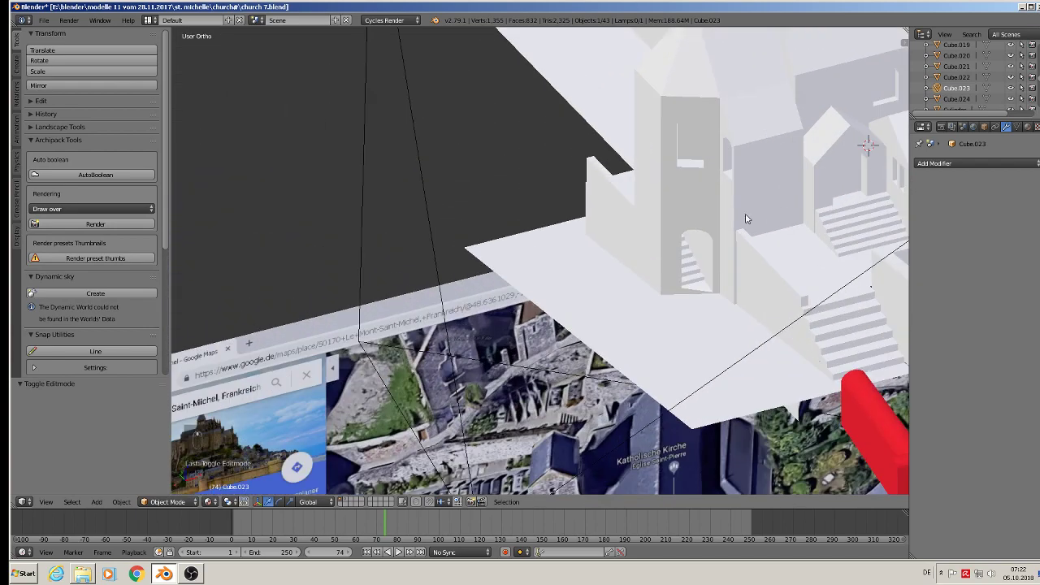
pyautogui.keyDown('shift'); pyautogui.moveTo(720, 215); pyautogui.dragTo(659, 309, button='middle'); pyautogui.keyUp('shift')
pyautogui.scroll(-2, 661, 238)
pyautogui.scroll(-1, 687, 265)
pyautogui.scroll(6, 652, 219)
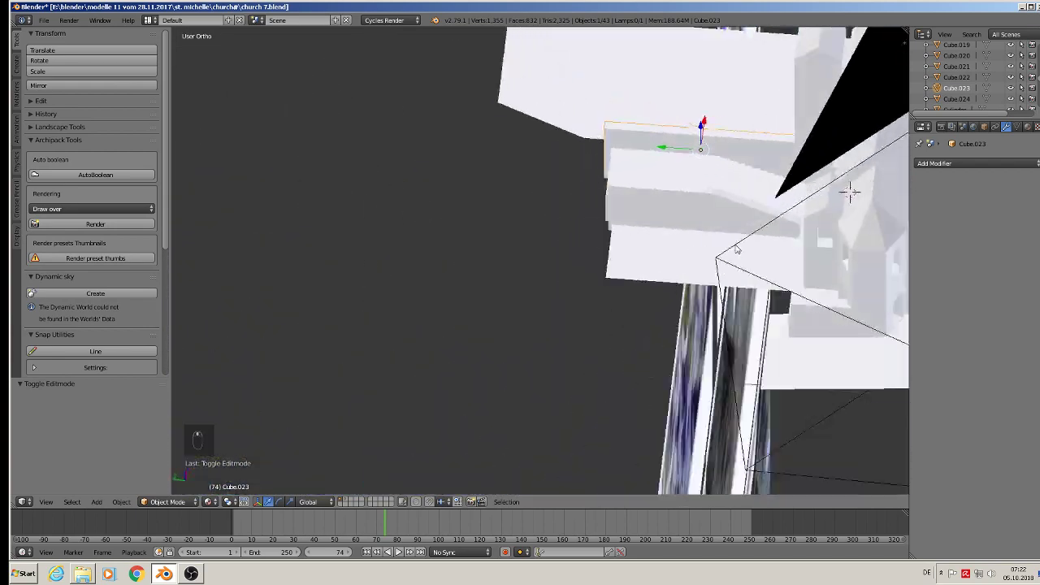
# Duplicate the staircase between the low walls and move the copy onto the upper terrace beside the church.
pyautogui.rightClick(749, 178)
pyautogui.moveTo(748, 177); pyautogui.dragTo(820, 168, button='middle')
pyautogui.hotkey('shift', 'd')
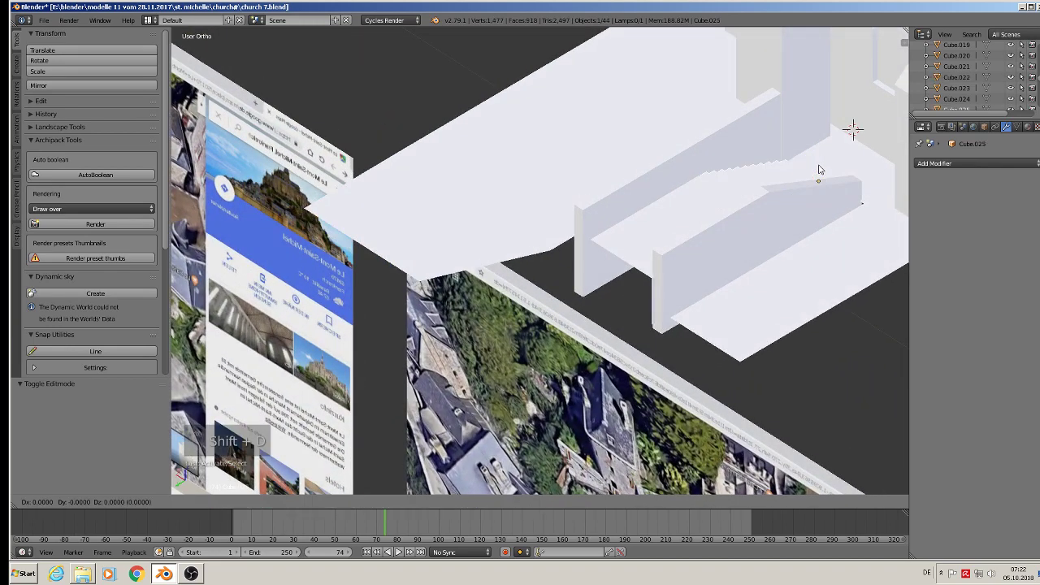
pyautogui.click(819, 168)
pyautogui.moveTo(818, 161); pyautogui.dragTo(808, 79)
pyautogui.keyDown('shift'); pyautogui.moveTo(805, 151); pyautogui.dragTo(869, 251, button='middle'); pyautogui.keyUp('shift')
pyautogui.moveTo(825, 227); pyautogui.dragTo(655, 136)
pyautogui.moveTo(786, 221); pyautogui.dragTo(609, 146)
pyautogui.moveTo(666, 200); pyautogui.dragTo(680, 230, button='middle')
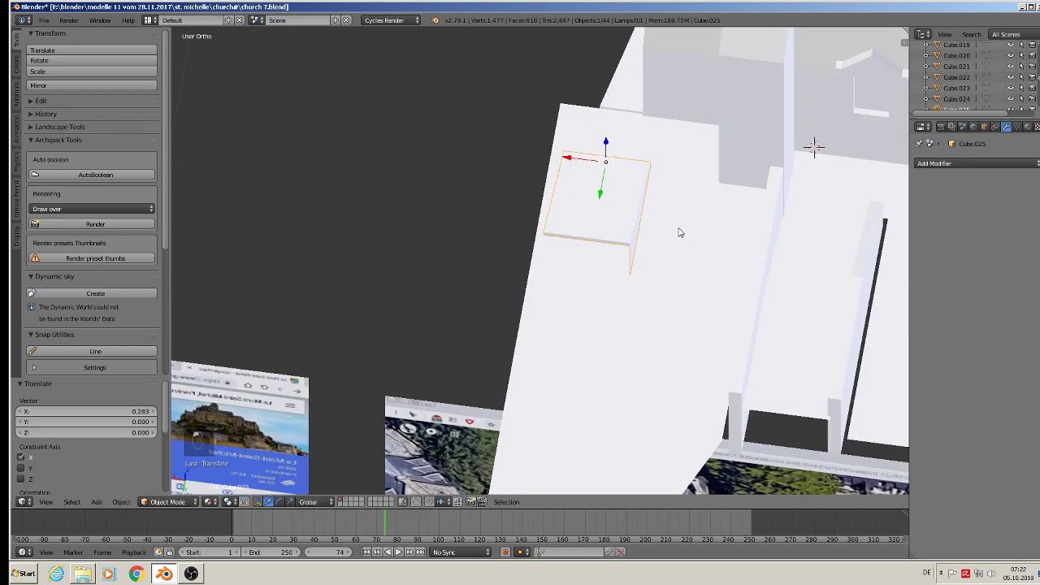
# Rotate the copied staircase 180° about the Z axis.
pyautogui.write('rz180')
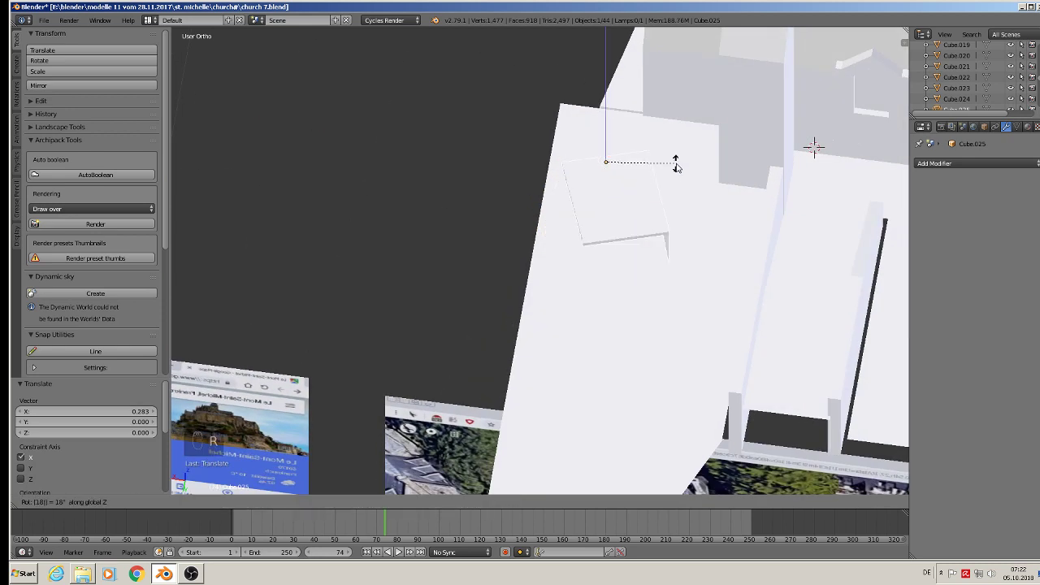
pyautogui.press('Return')
pyautogui.moveTo(668, 148); pyautogui.dragTo(713, 114, button='middle')
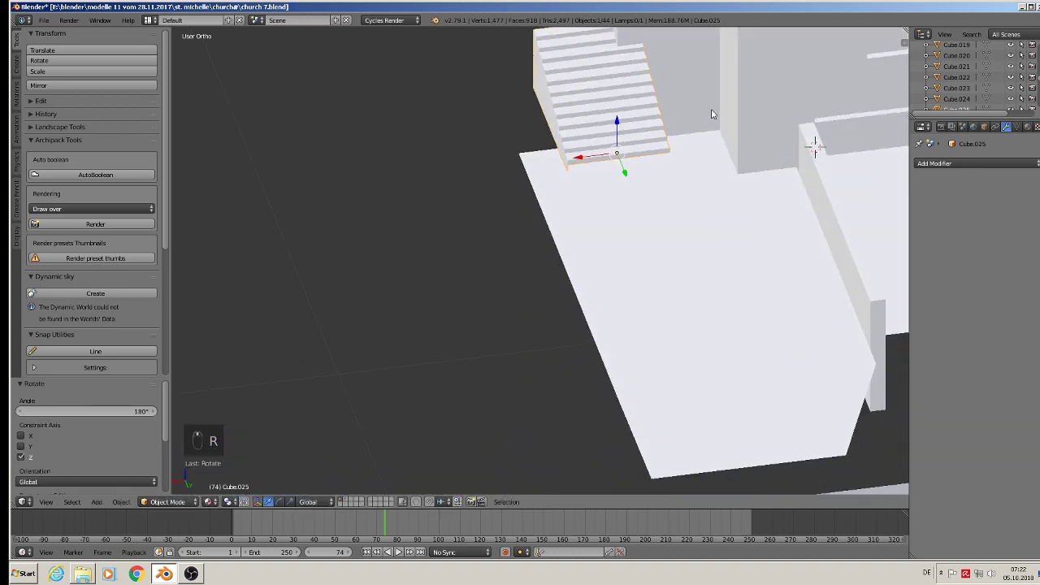
# Scale the copied staircase to about 0.335 along X and about 0.45 along Y.
pyautogui.press('s')
pyautogui.press('x')
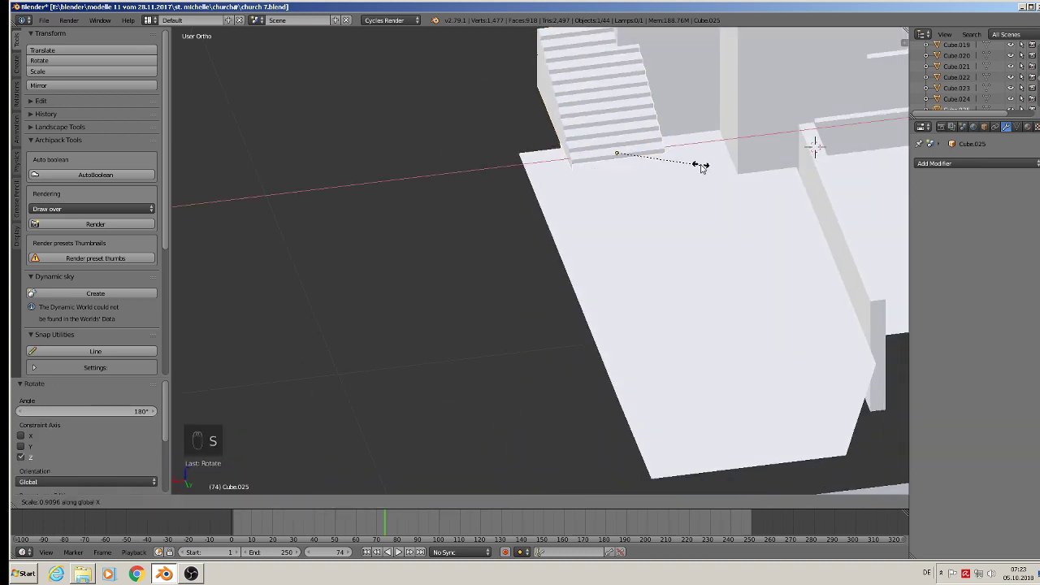
pyautogui.click(648, 146)
pyautogui.moveTo(649, 147); pyautogui.dragTo(762, 249, button='middle')
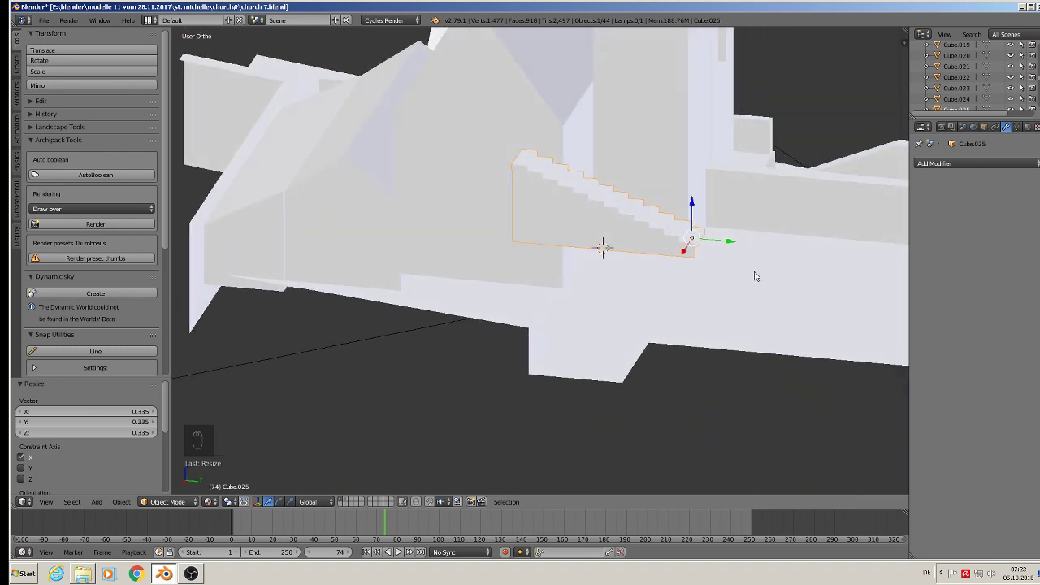
pyautogui.press('s')
pyautogui.press('y')
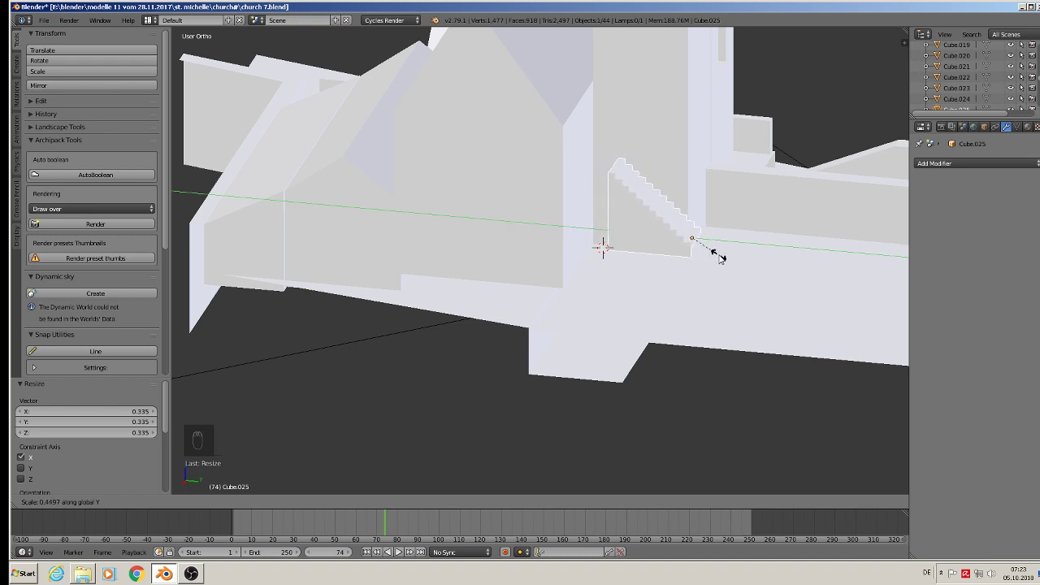
pyautogui.click(719, 259)
# Move the small staircase about -0.12 along X against the tower and about -0.054 along Z down to the terrace.
pyautogui.moveTo(719, 259); pyautogui.dragTo(678, 261, button='middle')
pyautogui.press('g')
pyautogui.press('x')
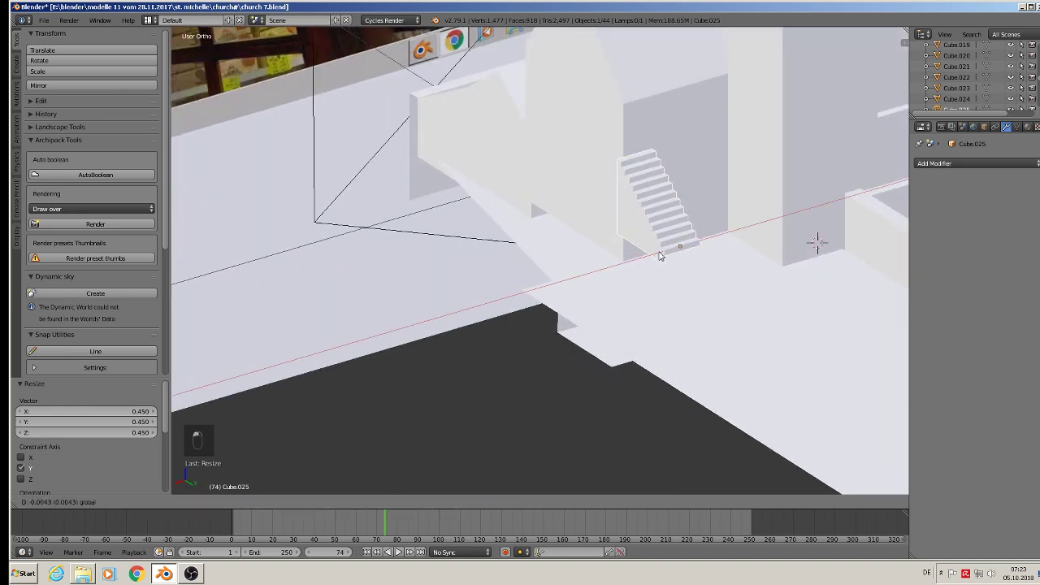
pyautogui.click(771, 232)
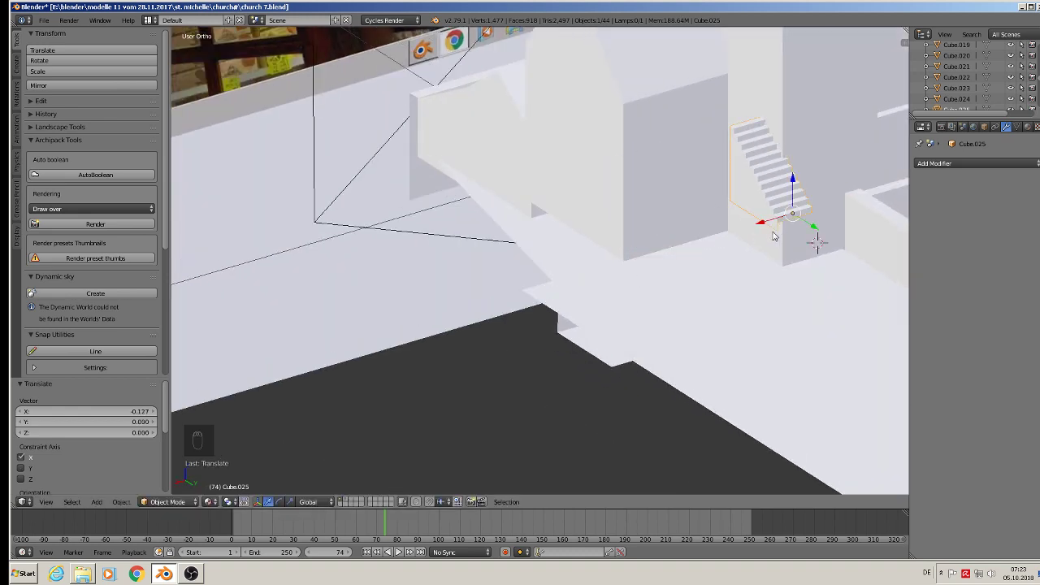
pyautogui.press('g')
pyautogui.press('x')
pyautogui.click(769, 225)
pyautogui.press('g')
pyautogui.press('z')
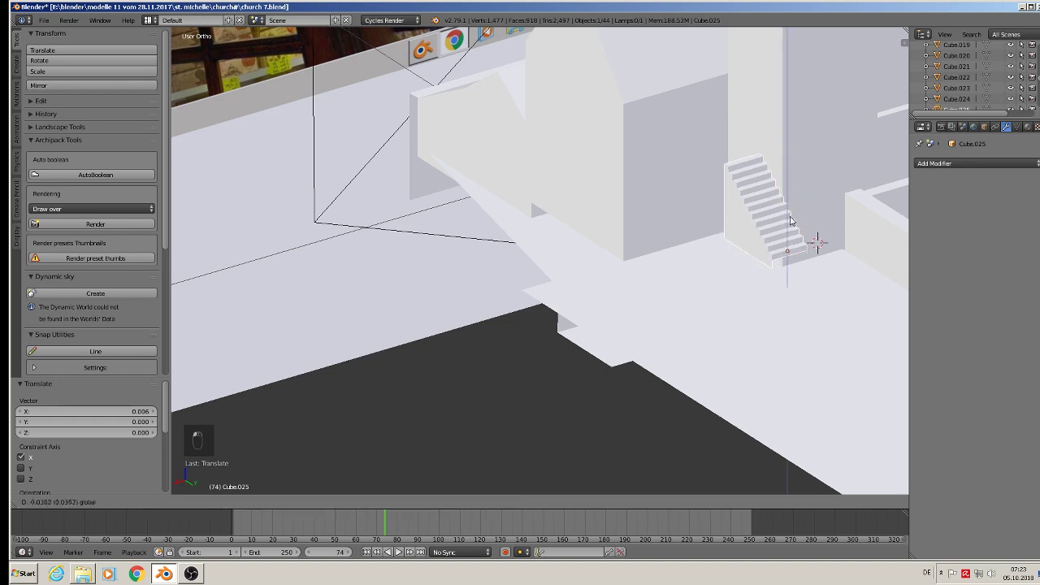
pyautogui.moveTo(790, 238); pyautogui.dragTo(790, 237)
pyautogui.scroll(-2, 797, 234)
pyautogui.keyDown('shift'); pyautogui.moveTo(819, 228); pyautogui.dragTo(668, 237, button='middle'); pyautogui.keyUp('shift')
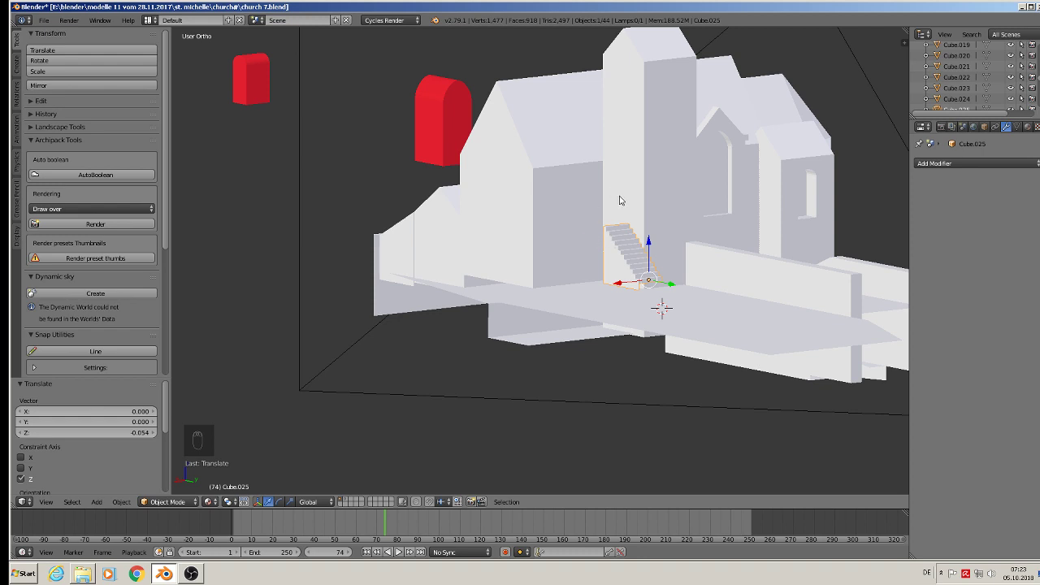
# In Edit Mode with vertex selection, delete the vertices along the rear vertical edge of the small staircase's side wall.
pyautogui.scroll(4, 630, 274)
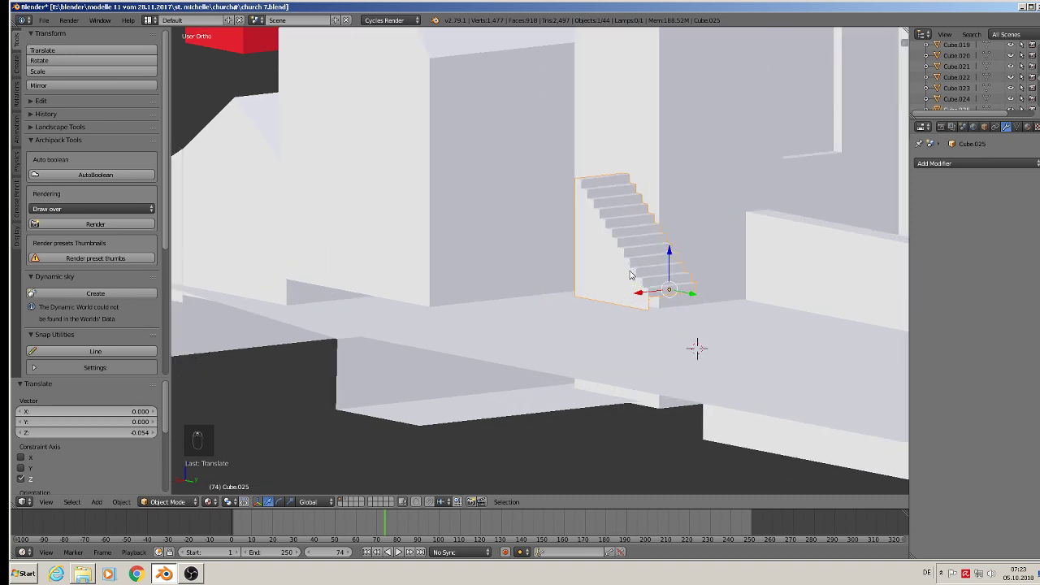
pyautogui.press('Tab')
pyautogui.scroll(2, 628, 300)
pyautogui.moveTo(729, 370); pyautogui.dragTo(718, 293, button='middle')
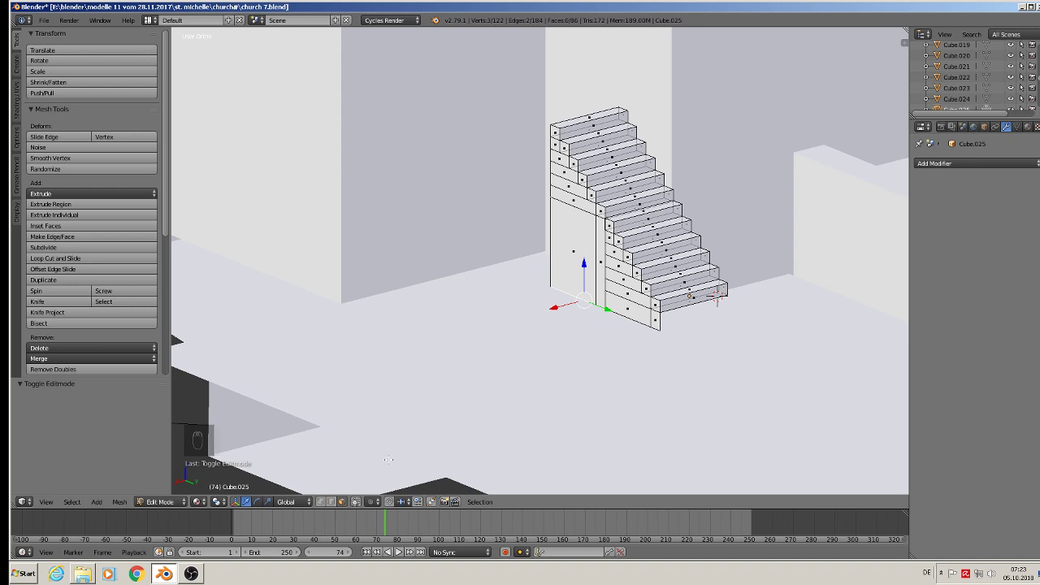
pyautogui.click(331, 502)
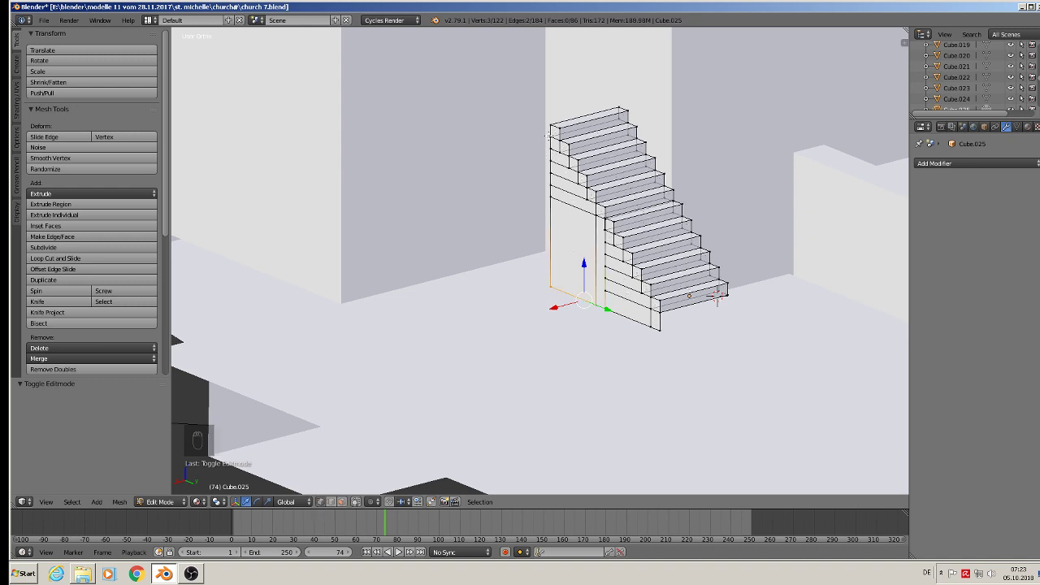
pyautogui.rightClick(549, 134)
pyautogui.keyDown('ctrl'); pyautogui.rightClick(546, 294); pyautogui.keyUp('ctrl')
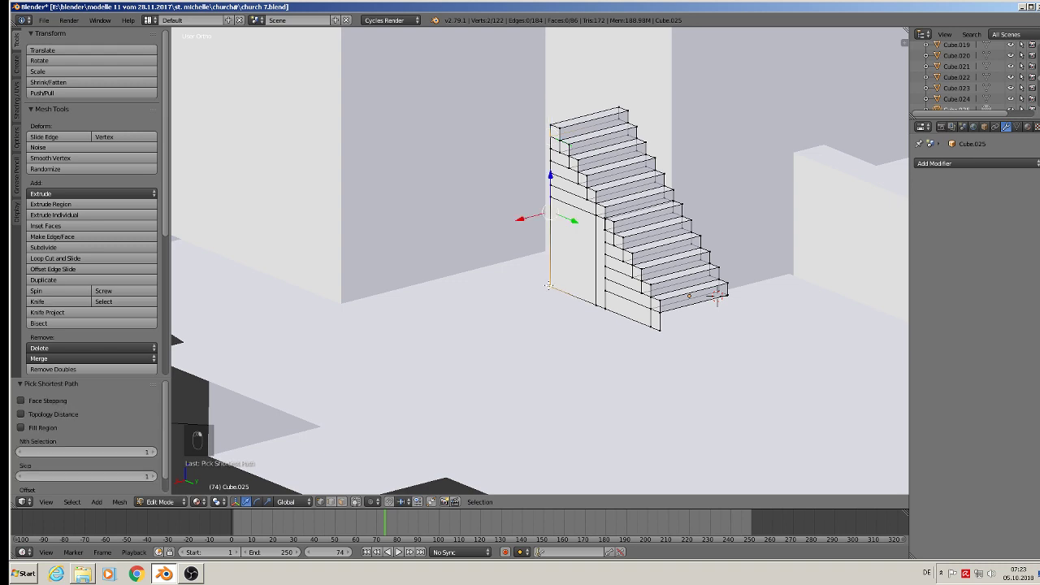
pyautogui.rightClick(552, 142)
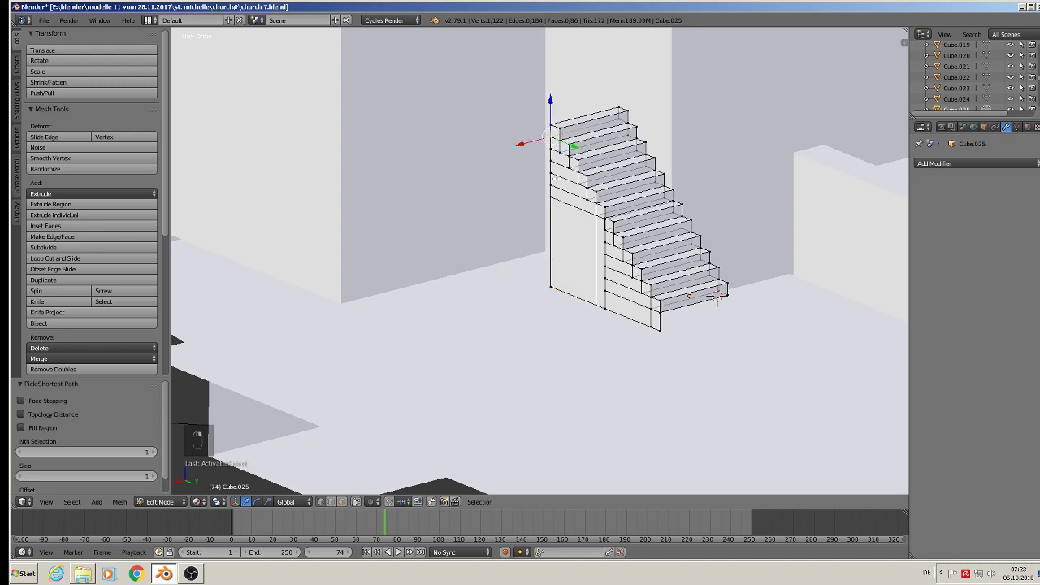
pyautogui.keyDown('shift'); pyautogui.rightClick(547, 286); pyautogui.keyUp('shift')
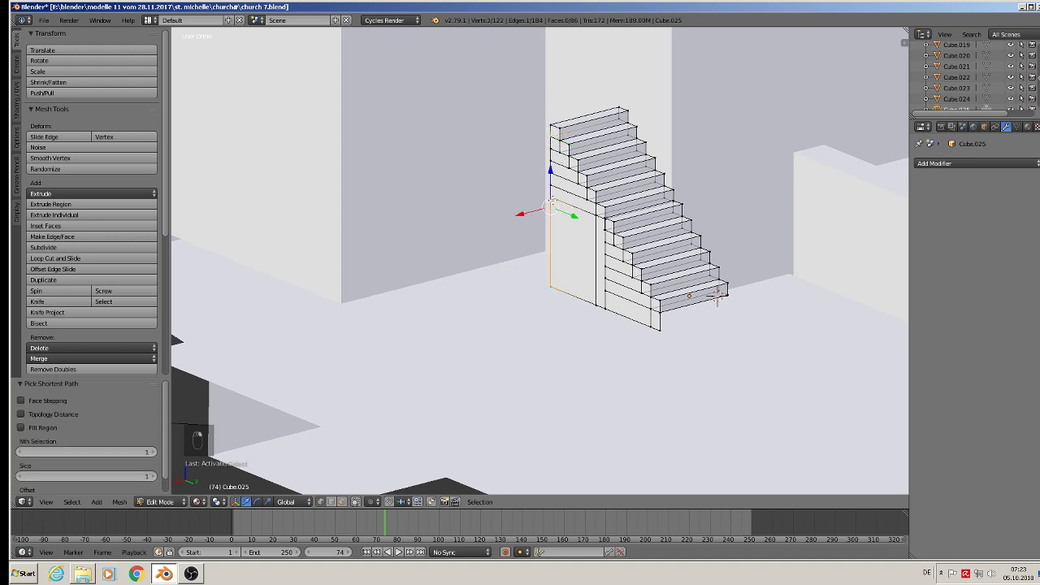
pyautogui.keyDown('shift'); pyautogui.moveTo(554, 200); pyautogui.dragTo(546, 158, button='right'); pyautogui.keyUp('shift')
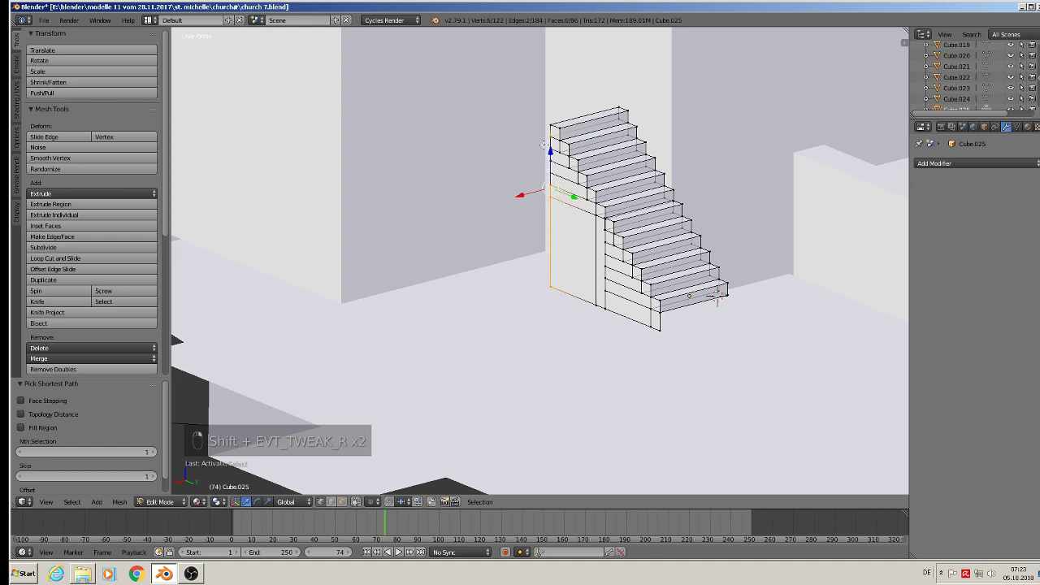
pyautogui.press('x')
pyautogui.click(543, 146)
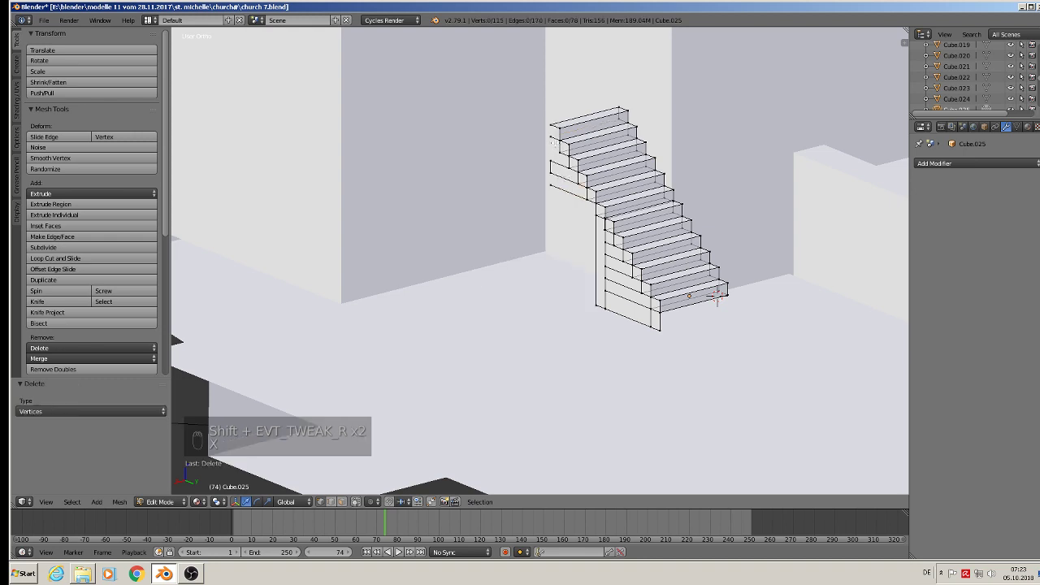
# Delete the four leftover rear vertices of the side wall behind the upper steps.
pyautogui.rightClick(553, 143)
pyautogui.keyDown('shift'); pyautogui.rightClick(552, 166); pyautogui.keyUp('shift')
pyautogui.keyDown('shift'); pyautogui.rightClick(551, 178); pyautogui.keyUp('shift')
pyautogui.keyDown('shift'); pyautogui.rightClick(551, 191); pyautogui.keyUp('shift')
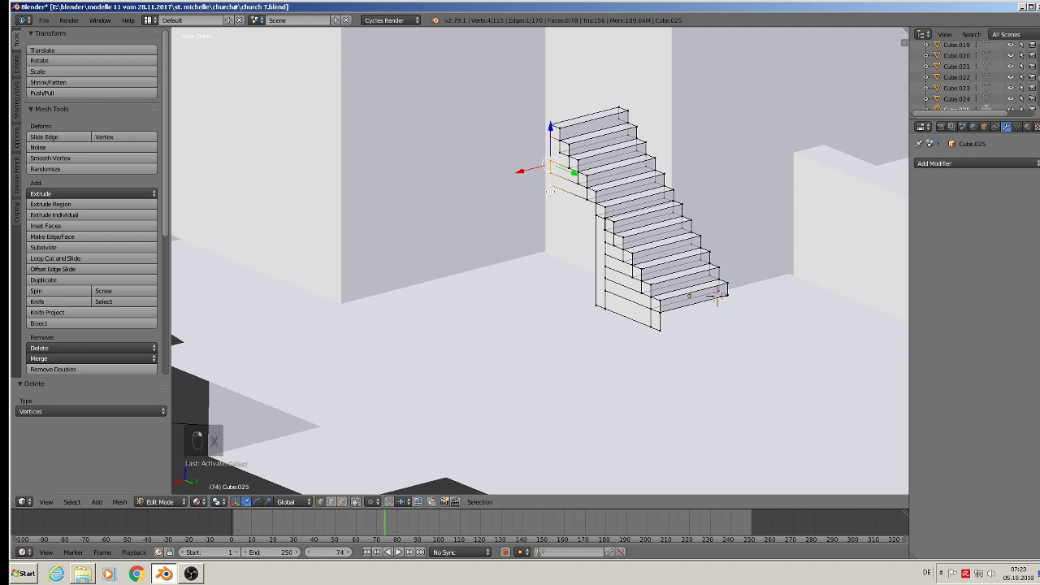
pyautogui.press('x')
pyautogui.press('x')
# Delete the side-wall vertices beneath the upper steps and along the inner vertical edges down to the staircase base.
pyautogui.scroll(4, 551, 161)
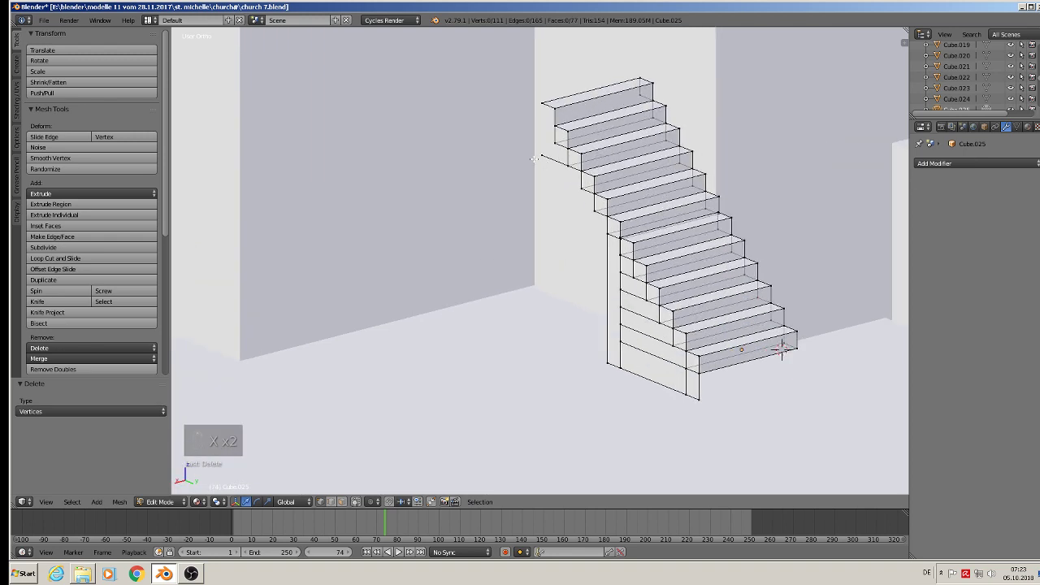
pyautogui.rightClick(549, 155)
pyautogui.press('x')
pyautogui.keyDown('shift'); pyautogui.rightClick(555, 140); pyautogui.keyUp('shift')
pyautogui.keyDown('shift'); pyautogui.rightClick(571, 171); pyautogui.keyUp('shift')
pyautogui.keyDown('shift'); pyautogui.rightClick(586, 188); pyautogui.keyUp('shift')
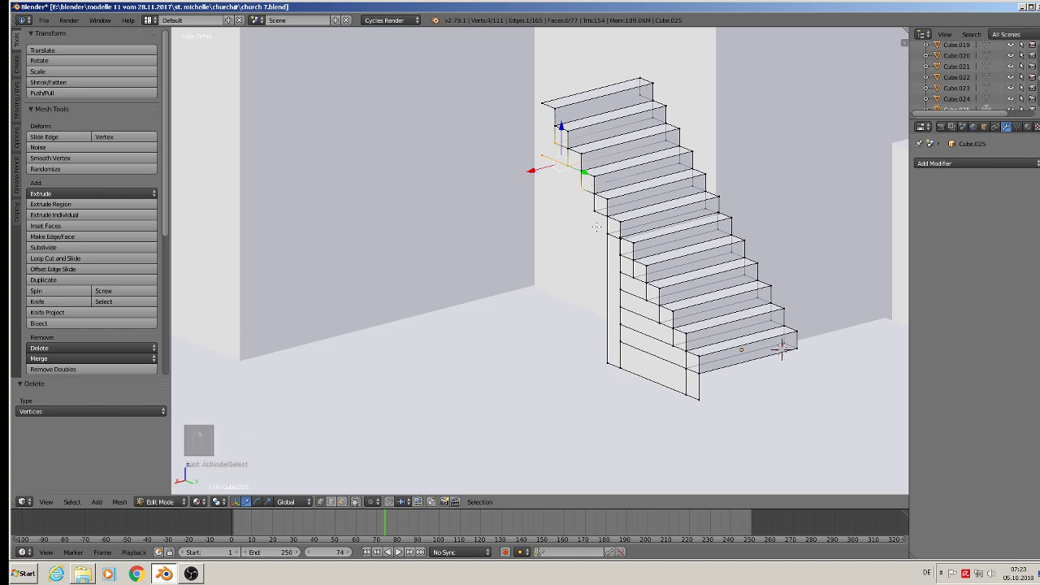
pyautogui.keyDown('shift'); pyautogui.rightClick(592, 211); pyautogui.keyUp('shift')
pyautogui.keyDown('shift'); pyautogui.rightClick(607, 235); pyautogui.keyUp('shift')
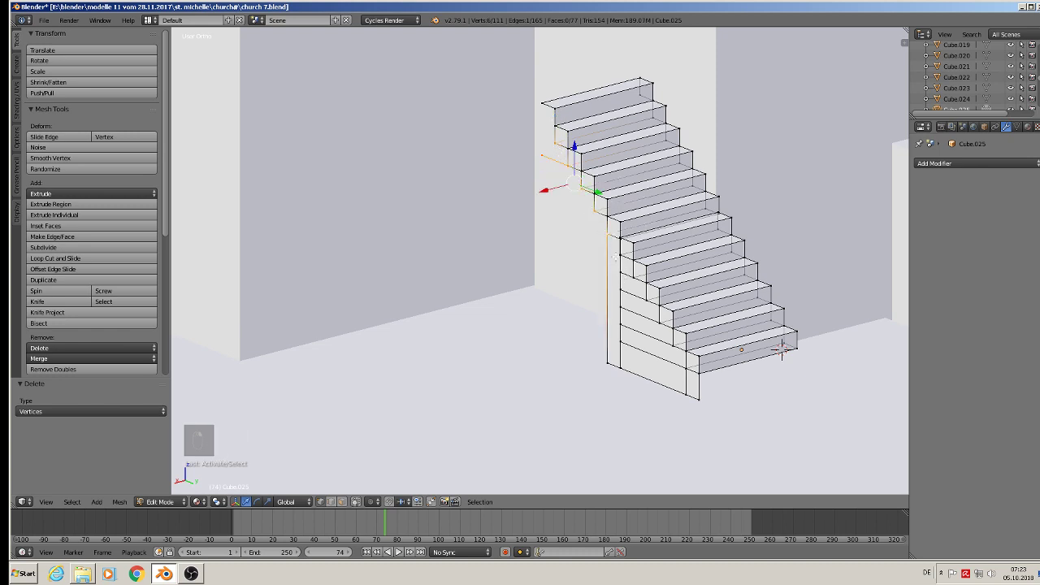
pyautogui.keyDown('shift'); pyautogui.rightClick(618, 255); pyautogui.keyUp('shift')
pyautogui.keyDown('shift'); pyautogui.rightClick(620, 258); pyautogui.keyUp('shift')
pyautogui.keyDown('shift'); pyautogui.rightClick(617, 281); pyautogui.keyUp('shift')
pyautogui.keyDown('shift'); pyautogui.rightClick(620, 275); pyautogui.keyUp('shift')
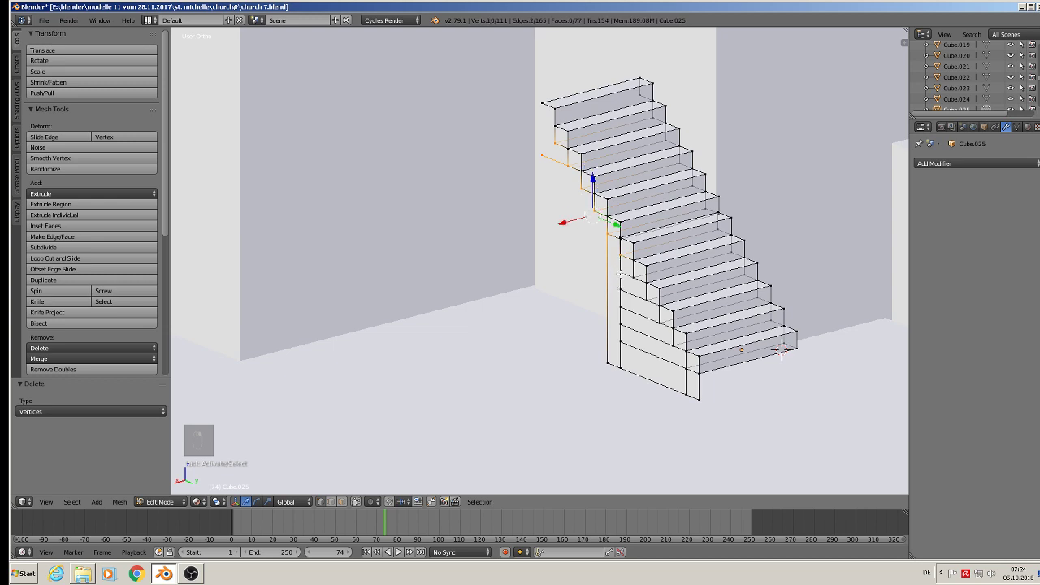
pyautogui.keyDown('shift'); pyautogui.rightClick(620, 289); pyautogui.keyUp('shift')
pyautogui.keyDown('shift'); pyautogui.rightClick(624, 310); pyautogui.keyUp('shift')
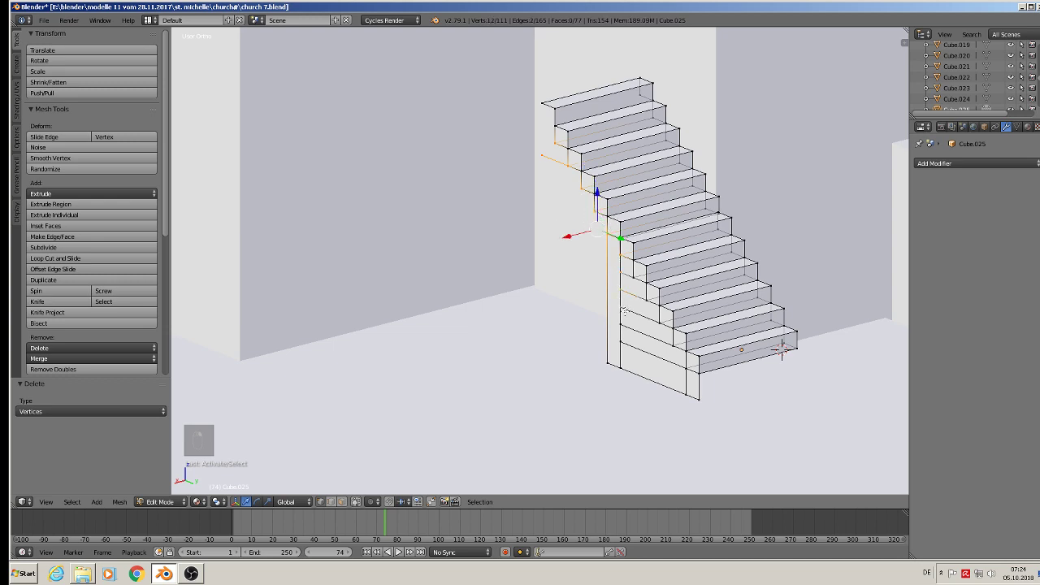
pyautogui.keyDown('shift'); pyautogui.rightClick(626, 327); pyautogui.keyUp('shift')
pyautogui.keyDown('shift'); pyautogui.rightClick(626, 343); pyautogui.keyUp('shift')
pyautogui.keyDown('shift'); pyautogui.rightClick(611, 365); pyautogui.keyUp('shift')
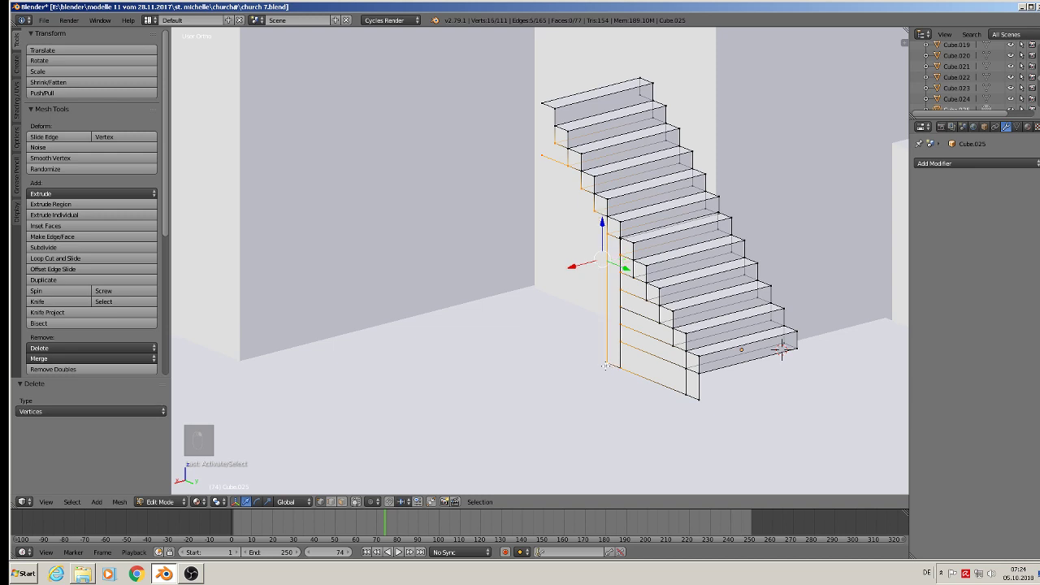
pyautogui.press('x')
pyautogui.click(607, 366)
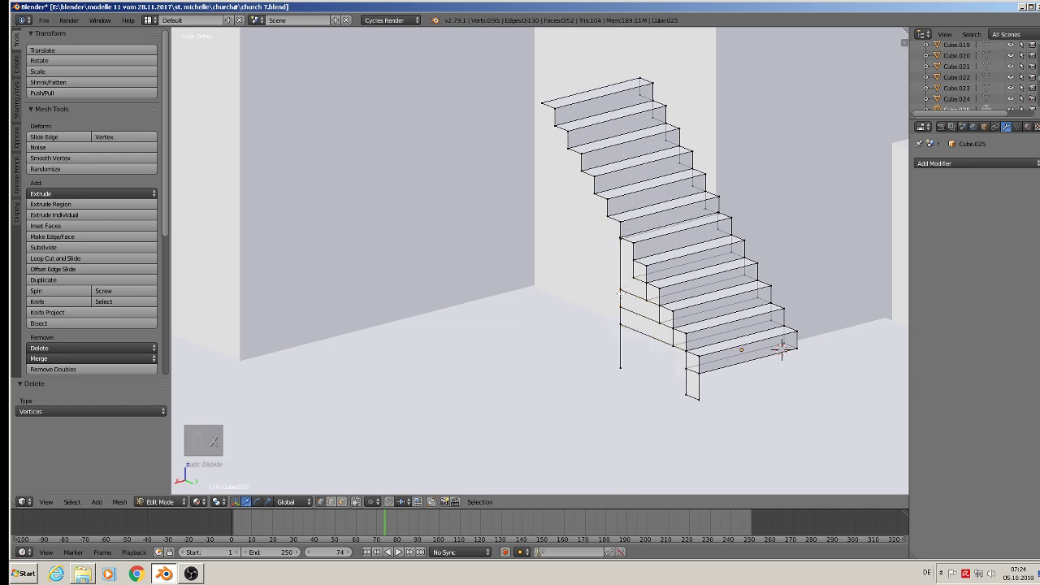
# Delete the four side-wall vertices along the outer vertical edge beneath the staircase's middle steps.
pyautogui.rightClick(621, 293)
pyautogui.keyDown('shift'); pyautogui.rightClick(619, 328); pyautogui.keyUp('shift')
pyautogui.keyDown('shift'); pyautogui.rightClick(617, 330); pyautogui.keyUp('shift')
pyautogui.keyDown('shift'); pyautogui.rightClick(621, 307); pyautogui.keyUp('shift')
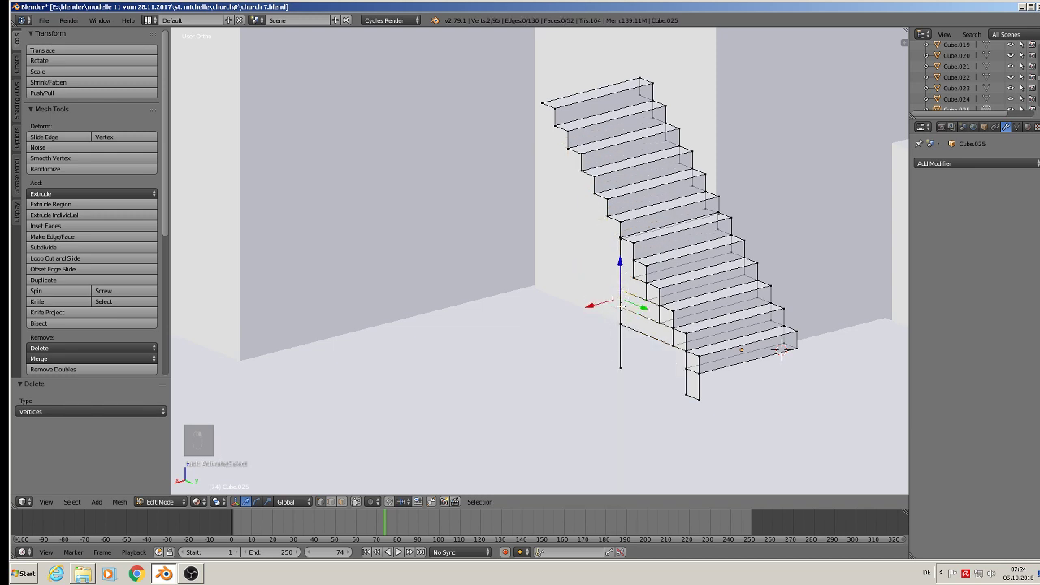
pyautogui.keyDown('shift'); pyautogui.rightClick(621, 324); pyautogui.keyUp('shift')
pyautogui.press('x')
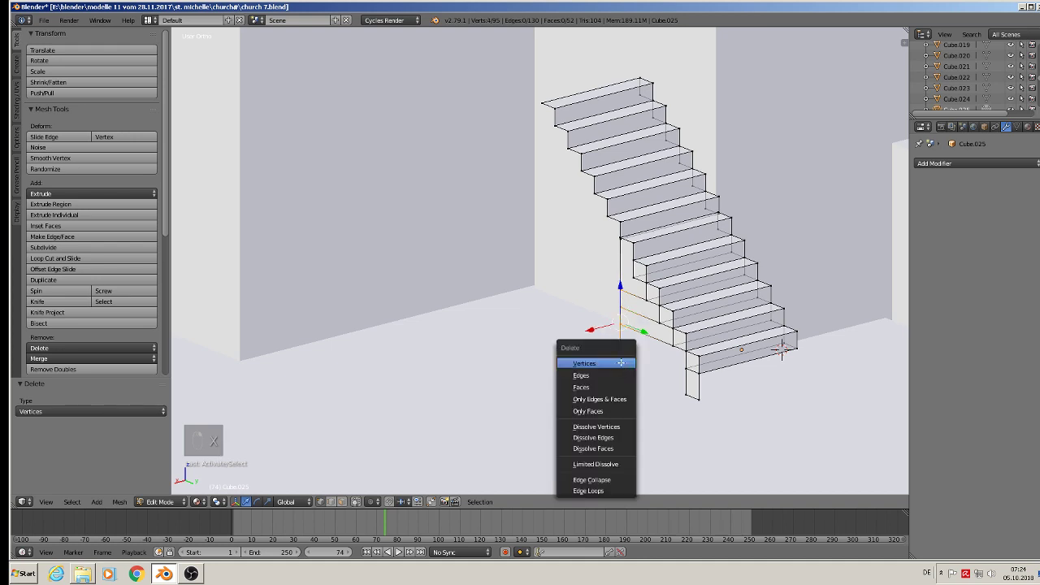
pyautogui.click(621, 363)
# Delete the remaining side-wall vertices under the lower steps down to the staircase base, leaving only treads and risers.
pyautogui.rightClick(634, 280)
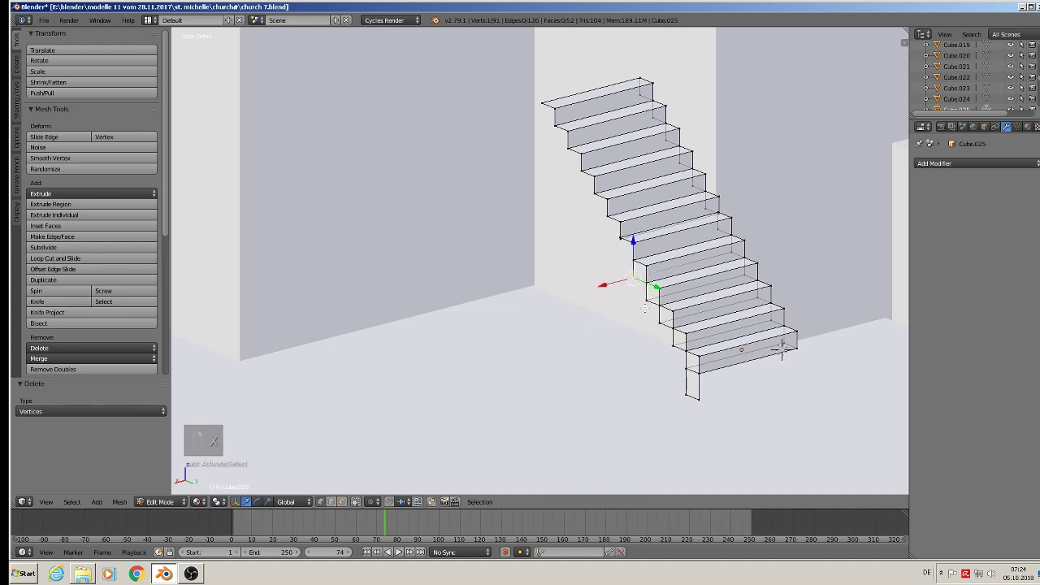
pyautogui.keyDown('shift'); pyautogui.rightClick(646, 307); pyautogui.keyUp('shift')
pyautogui.keyDown('shift'); pyautogui.rightClick(655, 327); pyautogui.keyUp('shift')
pyautogui.keyDown('shift'); pyautogui.rightClick(673, 350); pyautogui.keyUp('shift')
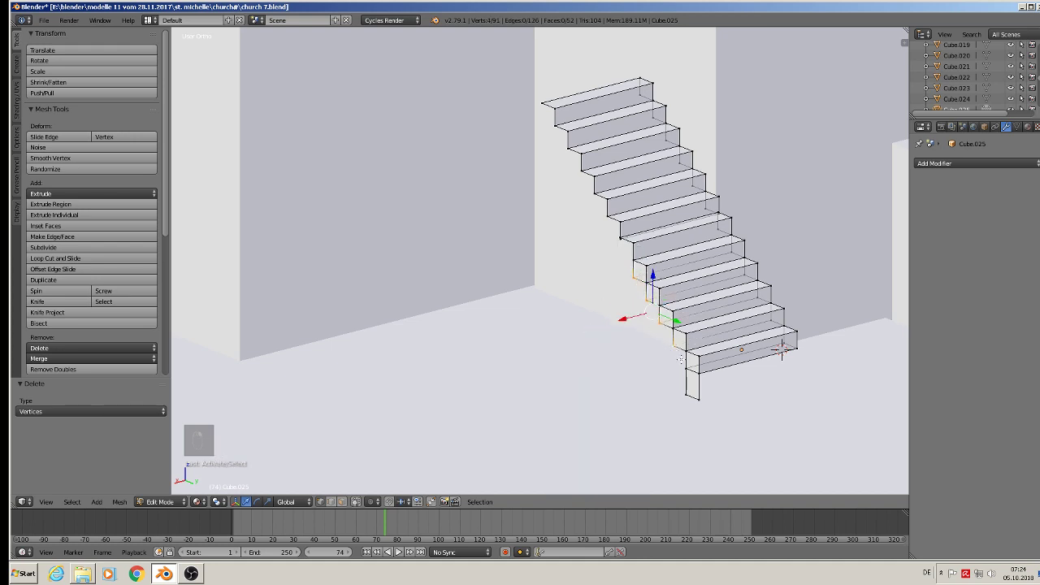
pyautogui.keyDown('shift'); pyautogui.rightClick(683, 370); pyautogui.keyUp('shift')
pyautogui.keyDown('shift'); pyautogui.rightClick(690, 388); pyautogui.keyUp('shift')
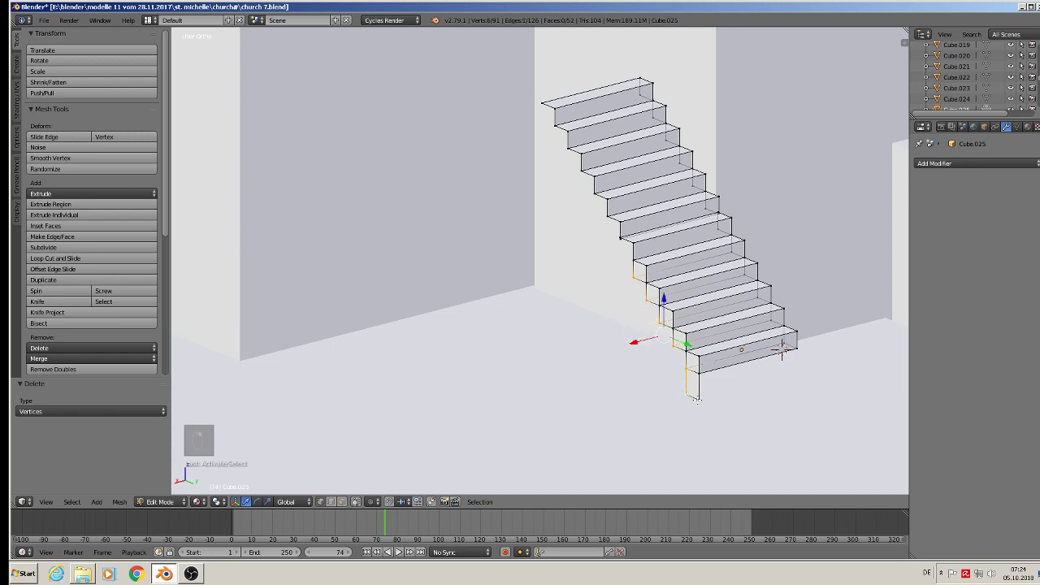
pyautogui.keyDown('shift'); pyautogui.rightClick(696, 399); pyautogui.keyUp('shift')
pyautogui.press('x')
pyautogui.click(705, 397)
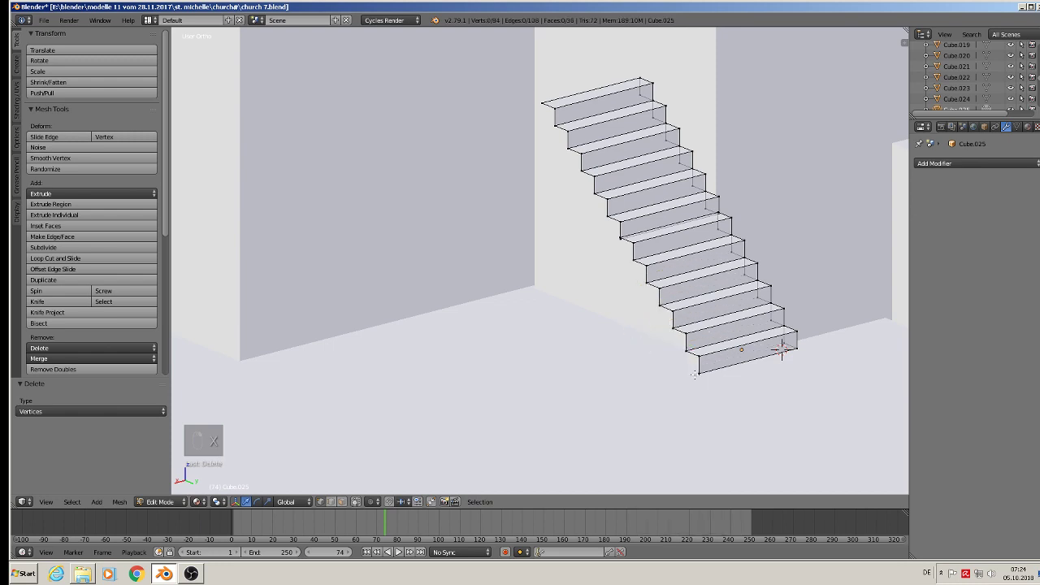
# Examine the stripped staircase from both sides, leave Edit Mode and view it in relation to the whole church.
pyautogui.scroll(3, 643, 93)
pyautogui.rightClick(640, 98)
pyautogui.scroll(-3, 743, 280)
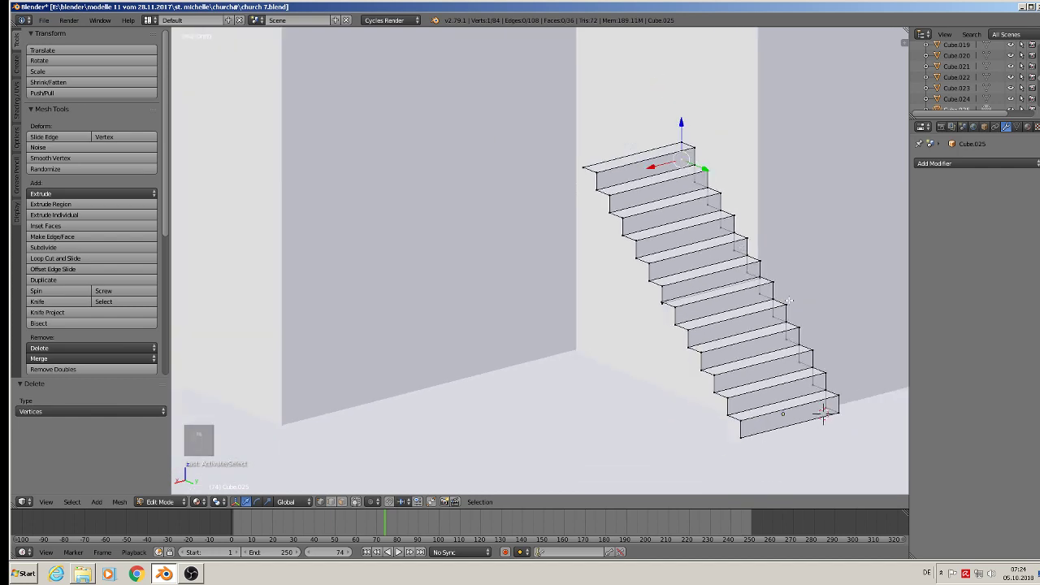
pyautogui.moveTo(738, 290); pyautogui.dragTo(602, 298, button='middle')
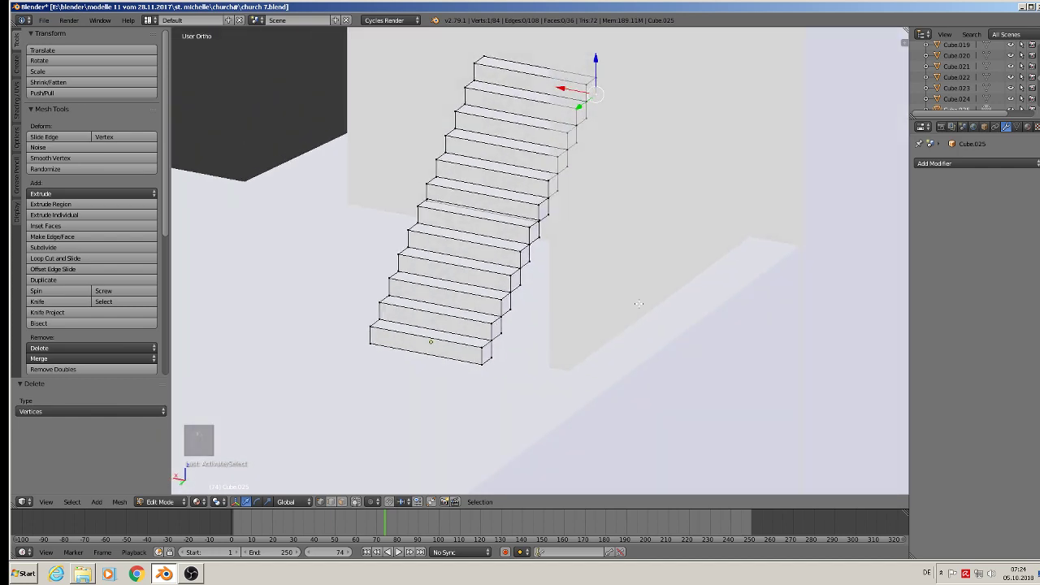
pyautogui.scroll(3, 602, 297)
pyautogui.moveTo(540, 262); pyautogui.dragTo(506, 218, button='middle')
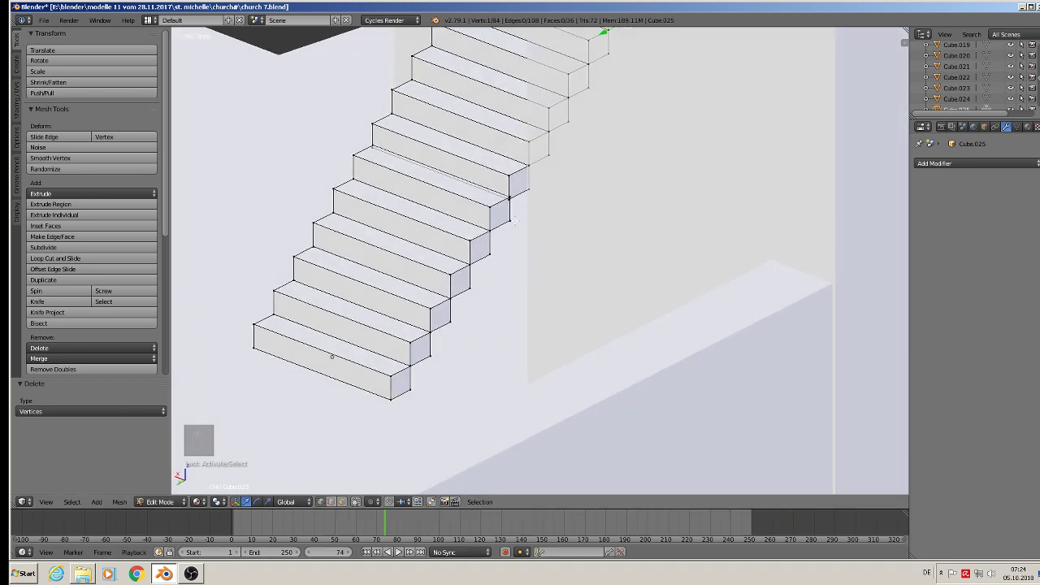
pyautogui.press('Tab')
pyautogui.scroll(-3, 493, 295)
pyautogui.moveTo(483, 312); pyautogui.dragTo(592, 301, button='middle')
pyautogui.scroll(-3, 591, 301)
pyautogui.scroll(-5, 591, 305)
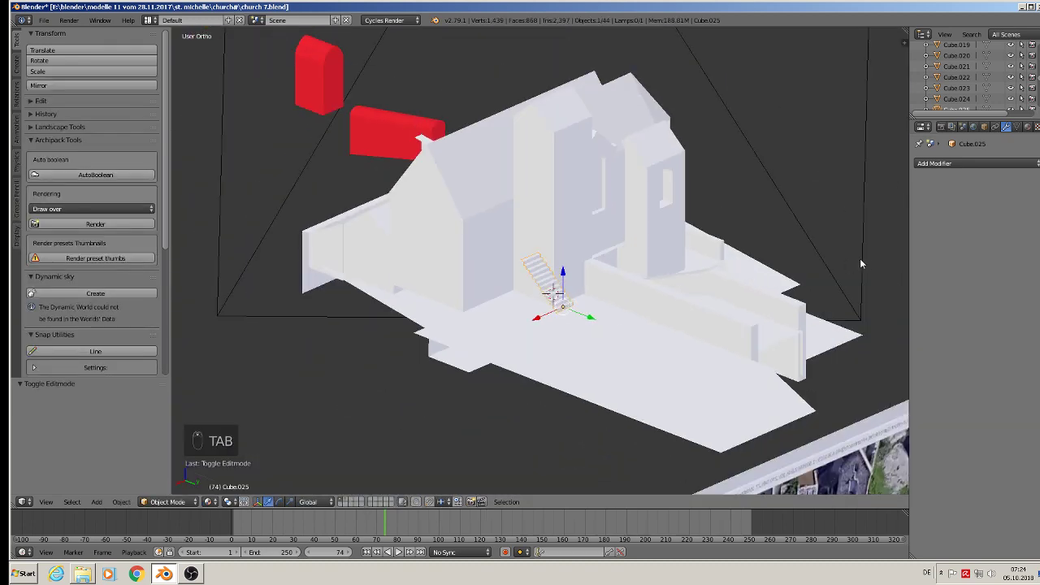
# In front view, examine the reference photos of the tower for the position and proportions of the small outside staircase.
pyautogui.press('KP_1')
pyautogui.keyDown('shift'); pyautogui.moveTo(672, 396); pyautogui.dragTo(669, 3, button='middle'); pyautogui.keyUp('shift')
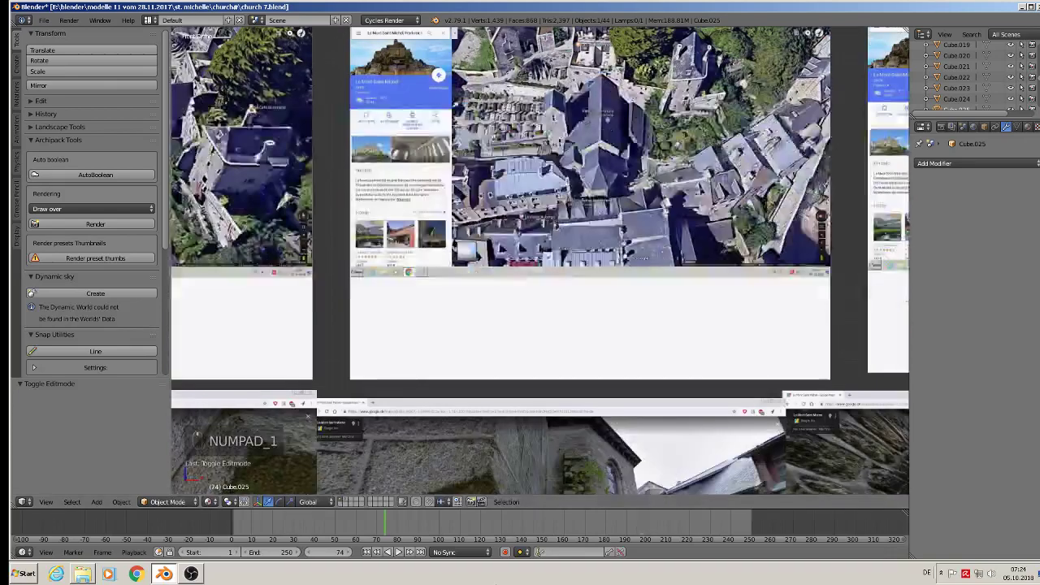
pyautogui.scroll(-4, 591, 418)
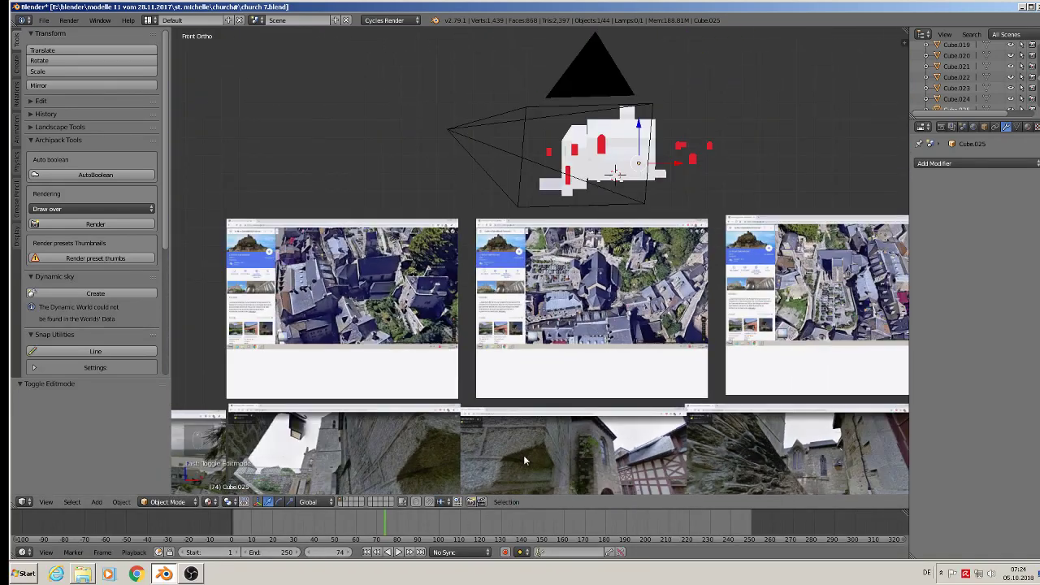
pyautogui.keyDown('shift'); pyautogui.moveTo(433, 484); pyautogui.dragTo(771, 318, button='middle'); pyautogui.keyUp('shift')
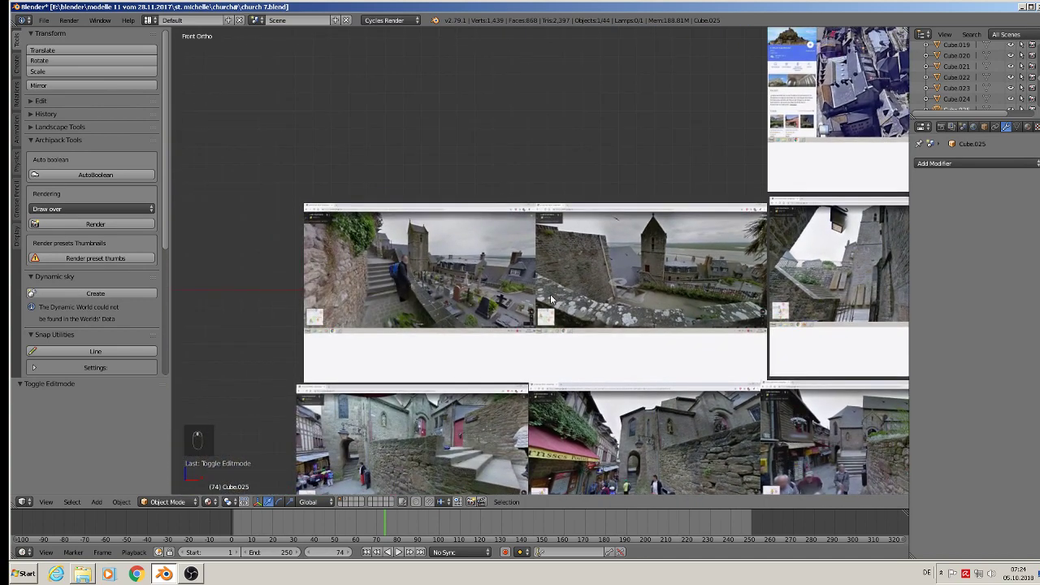
pyautogui.scroll(3, 551, 300)
pyautogui.scroll(1, 465, 260)
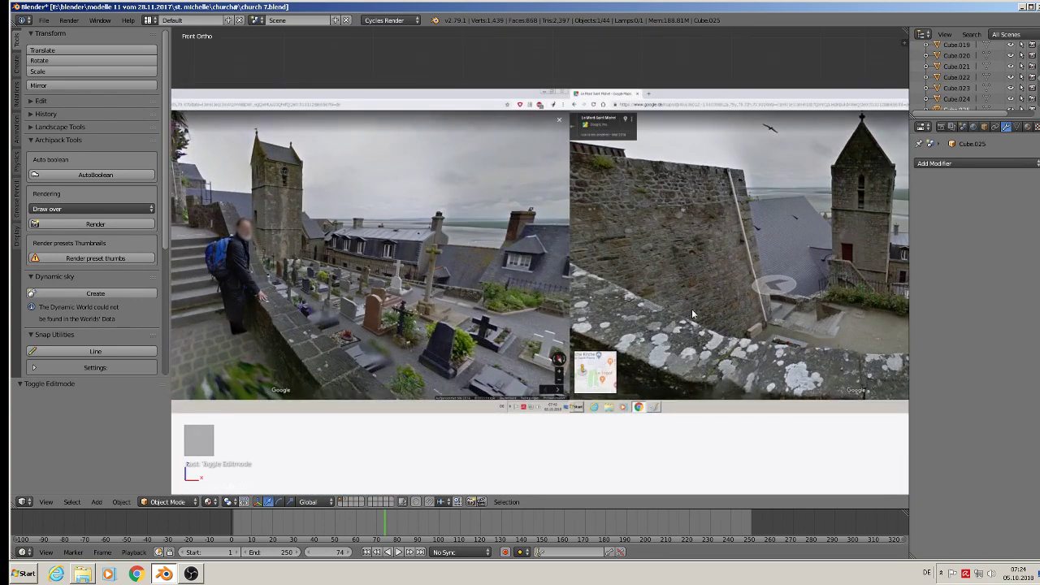
pyautogui.keyDown('shift'); pyautogui.moveTo(864, 334); pyautogui.dragTo(591, 310, button='middle'); pyautogui.keyUp('shift')
pyautogui.scroll(2, 578, 285)
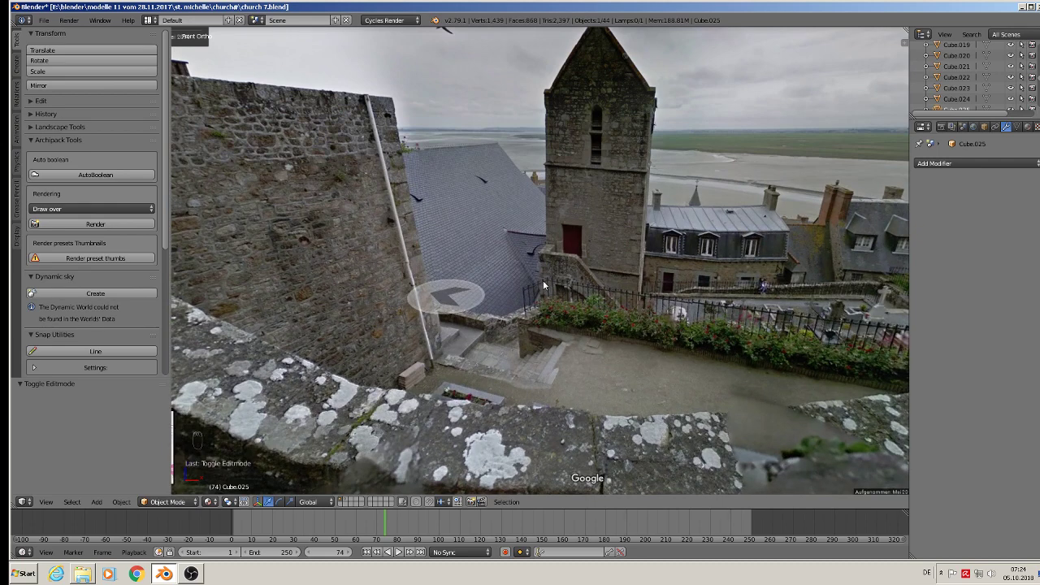
pyautogui.click(637, 310)
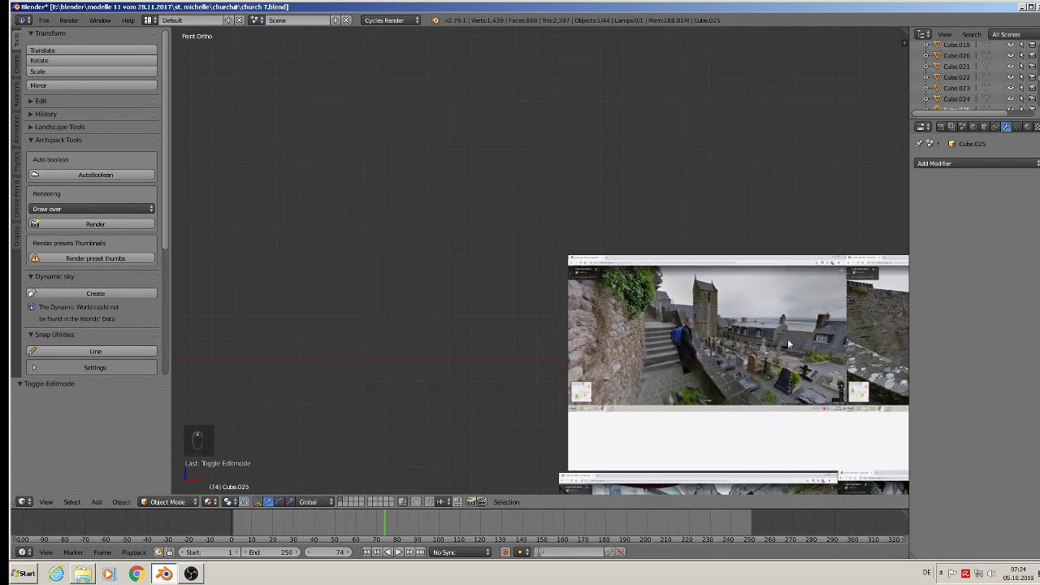
pyautogui.scroll(-3, 776, 339)
pyautogui.keyDown('shift'); pyautogui.moveTo(792, 326); pyautogui.dragTo(398, 409, button='middle'); pyautogui.keyUp('shift')
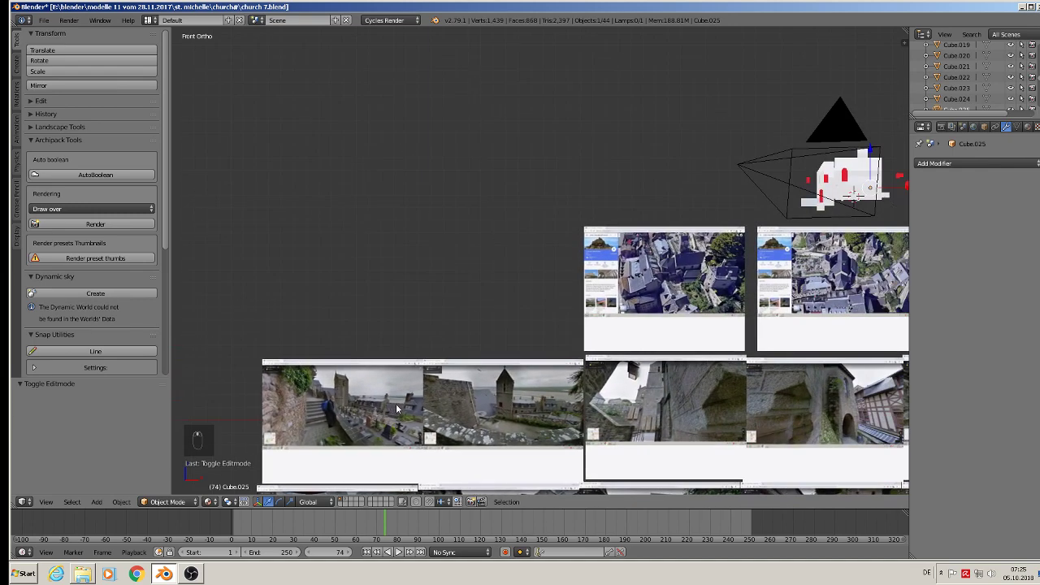
# Move the small staircase -0.040 along Y beside the tower wall and -0.014 along Z into the terrace.
pyautogui.moveTo(771, 216); pyautogui.dragTo(668, 314, button='middle')
pyautogui.moveTo(400, 264); pyautogui.dragTo(701, 296, button='middle')
pyautogui.scroll(4, 700, 296)
pyautogui.scroll(4, 557, 285)
pyautogui.scroll(4, 469, 278)
pyautogui.keyDown('shift'); pyautogui.moveTo(475, 289); pyautogui.dragTo(691, 388, button='middle'); pyautogui.keyUp('shift')
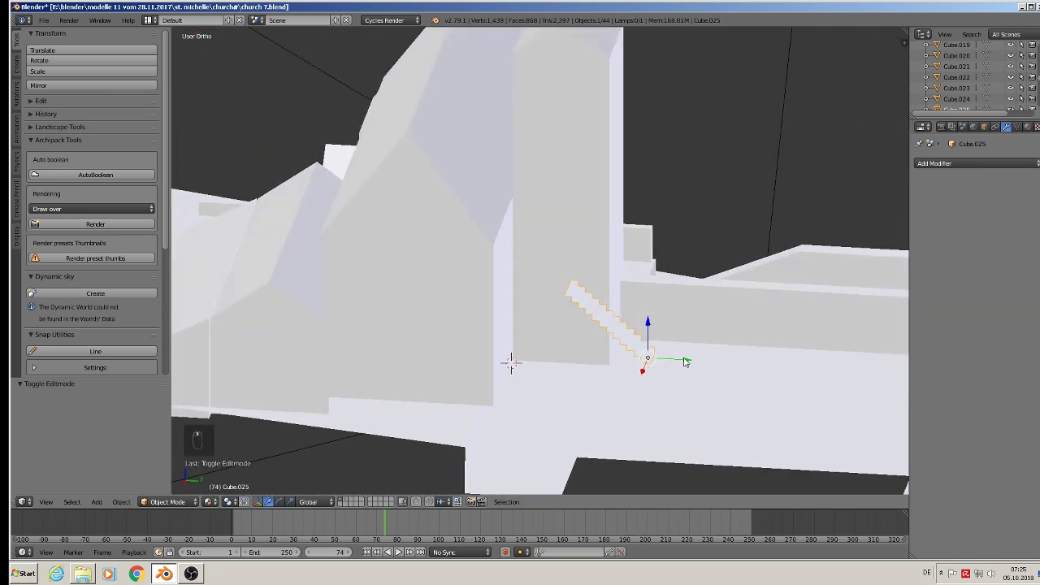
pyautogui.moveTo(689, 361); pyautogui.dragTo(641, 360)
pyautogui.scroll(4, 639, 358)
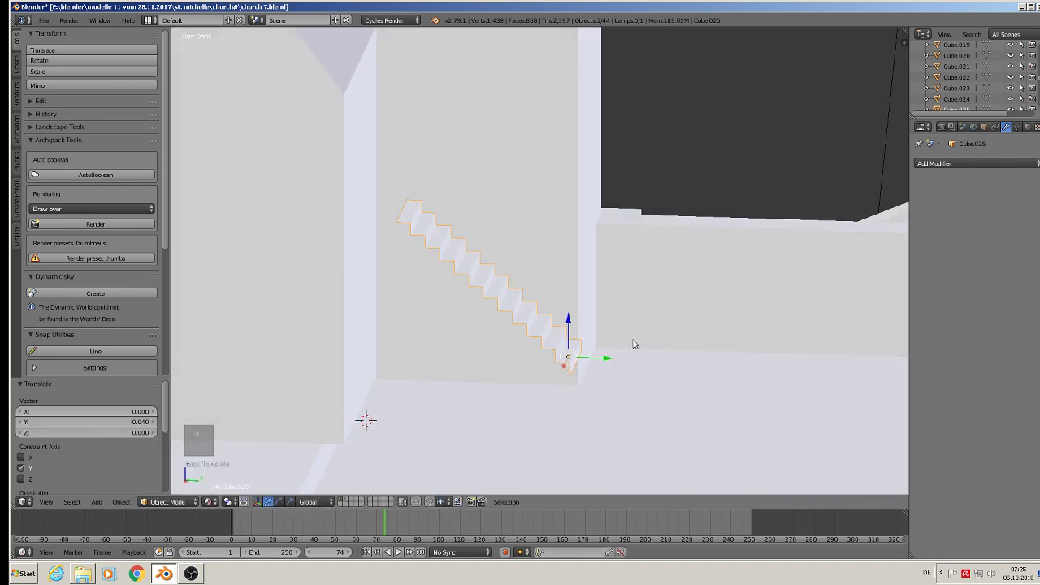
pyautogui.moveTo(569, 329); pyautogui.dragTo(570, 360)
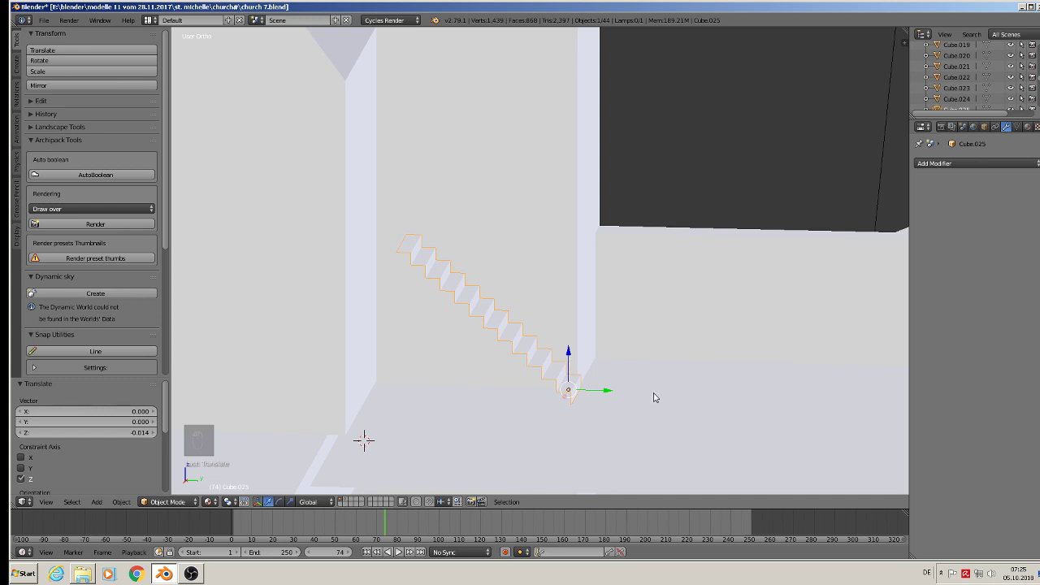
# Scale the small staircase to about 0.686 along Y and about 0.755 along X.
pyautogui.press('s')
pyautogui.press('y')
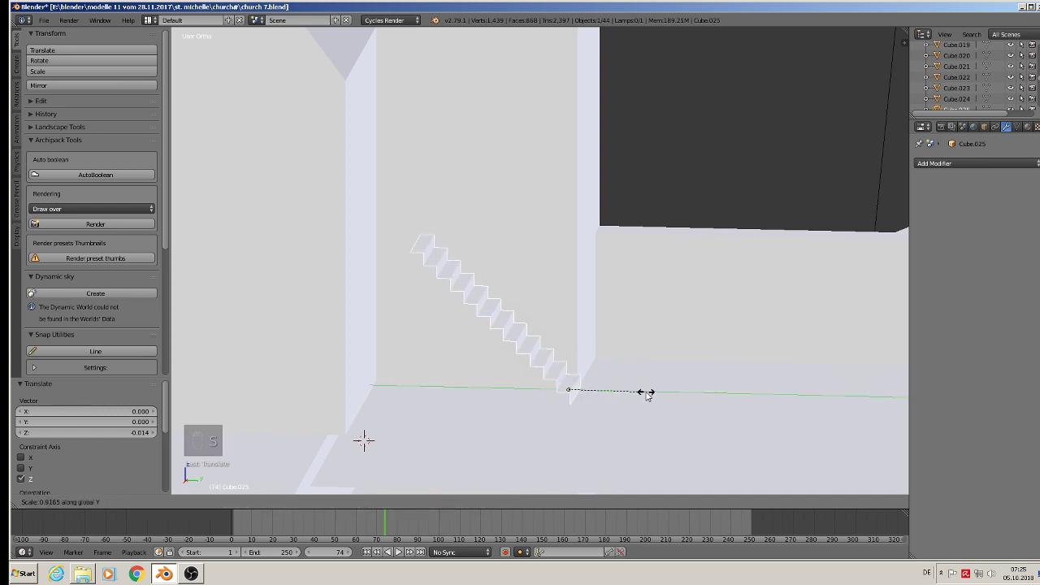
pyautogui.click(624, 391)
pyautogui.moveTo(624, 391); pyautogui.dragTo(526, 408, button='middle')
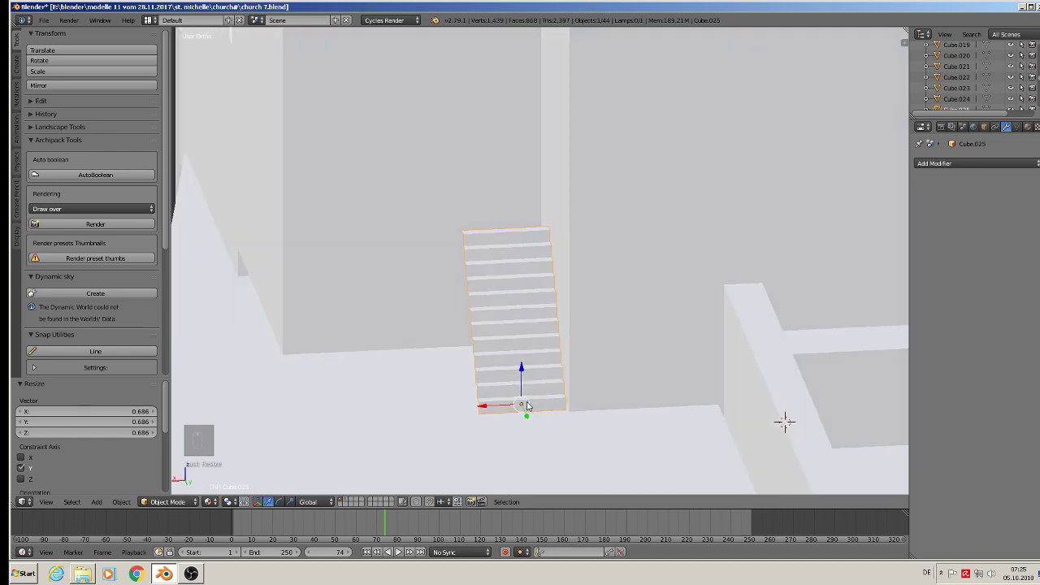
pyautogui.press('s')
pyautogui.rightClick(645, 426)
pyautogui.press('s')
pyautogui.press('x')
pyautogui.click(615, 419)
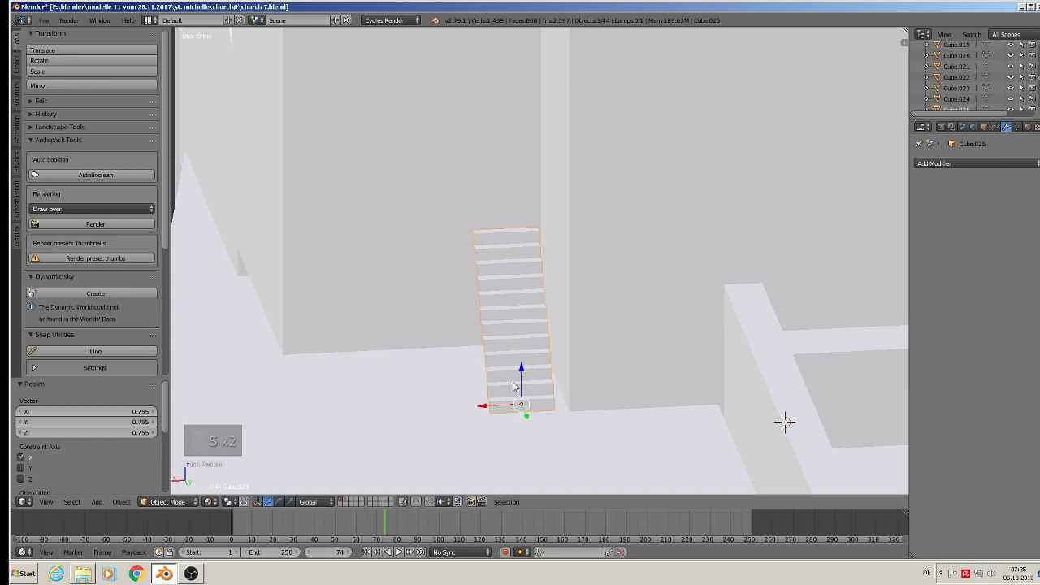
# Move the narrowed staircase about 0.007 along X against the tower wall.
pyautogui.press('g')
pyautogui.press('x')
pyautogui.click(501, 409)
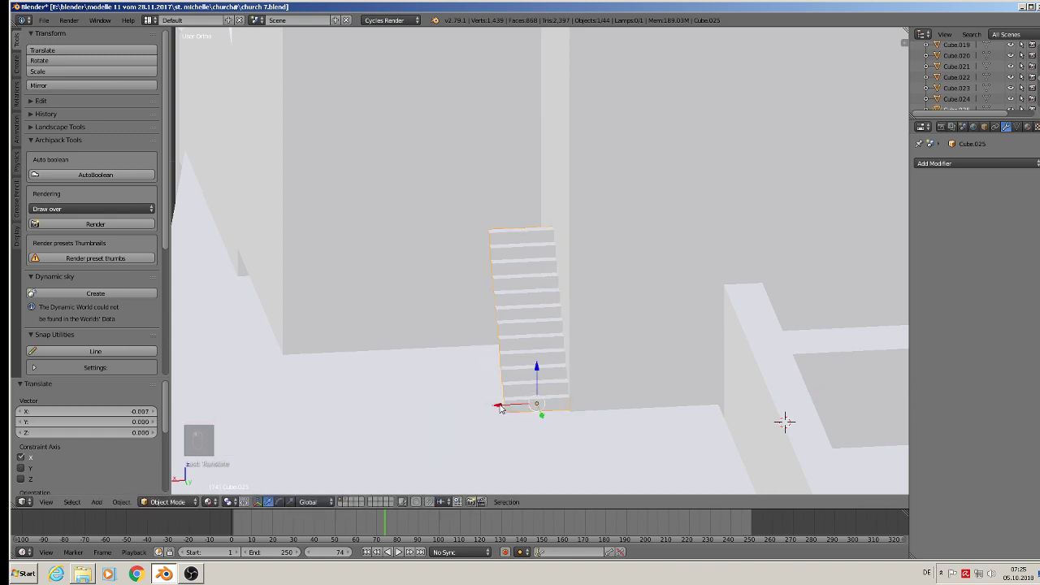
# In Edit Mode, extrude the rear edge of the top step and raise it 0.004 along Z as another riser.
pyautogui.moveTo(501, 409); pyautogui.dragTo(568, 399, button='middle')
pyautogui.scroll(-2, 567, 399)
pyautogui.scroll(1, 515, 295)
pyautogui.scroll(-2, 514, 295)
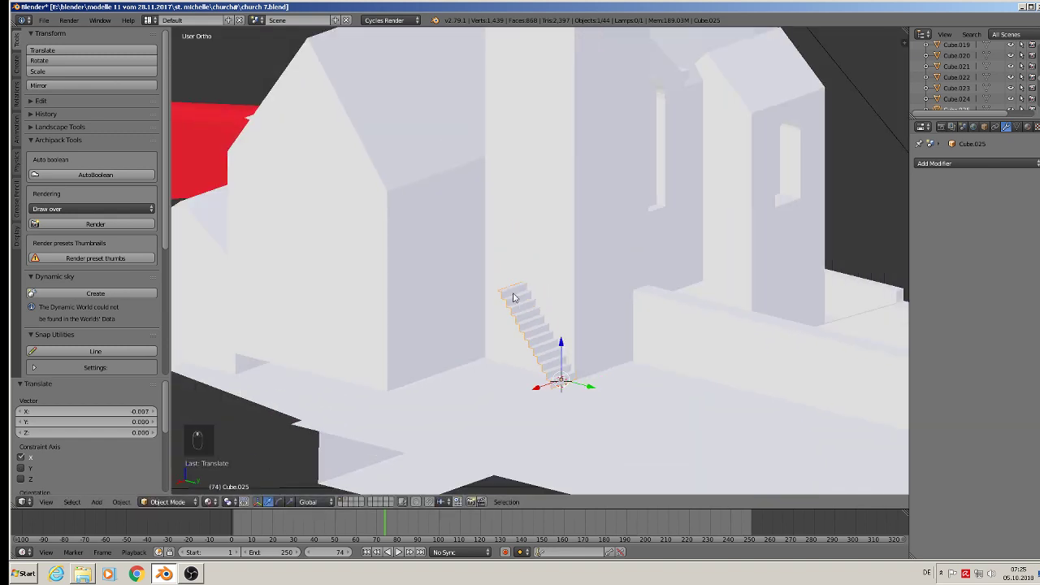
pyautogui.scroll(5, 514, 298)
pyautogui.press('Tab')
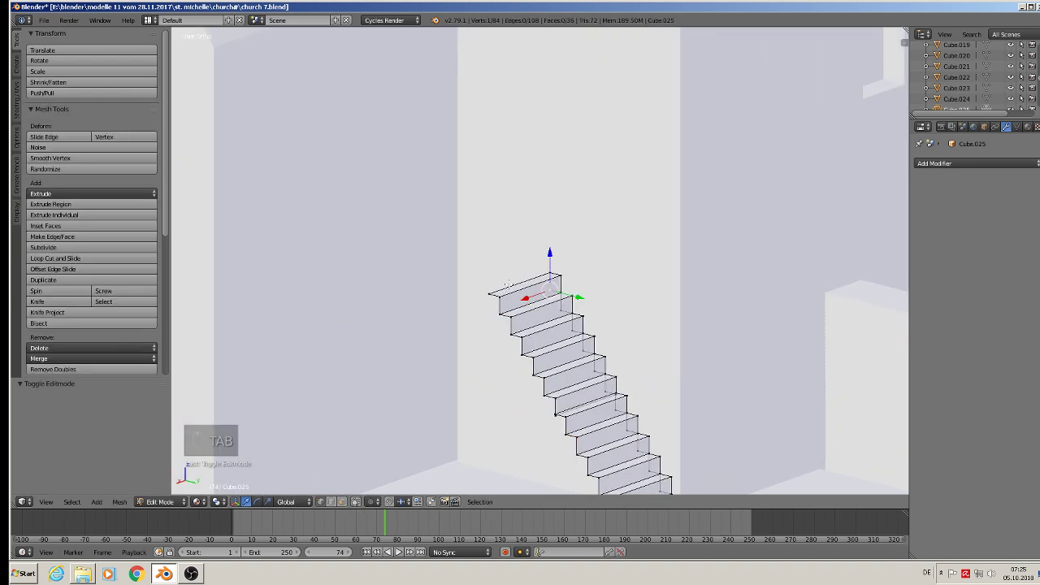
pyautogui.rightClick(488, 293)
pyautogui.keyDown('shift'); pyautogui.rightClick(553, 267); pyautogui.keyUp('shift')
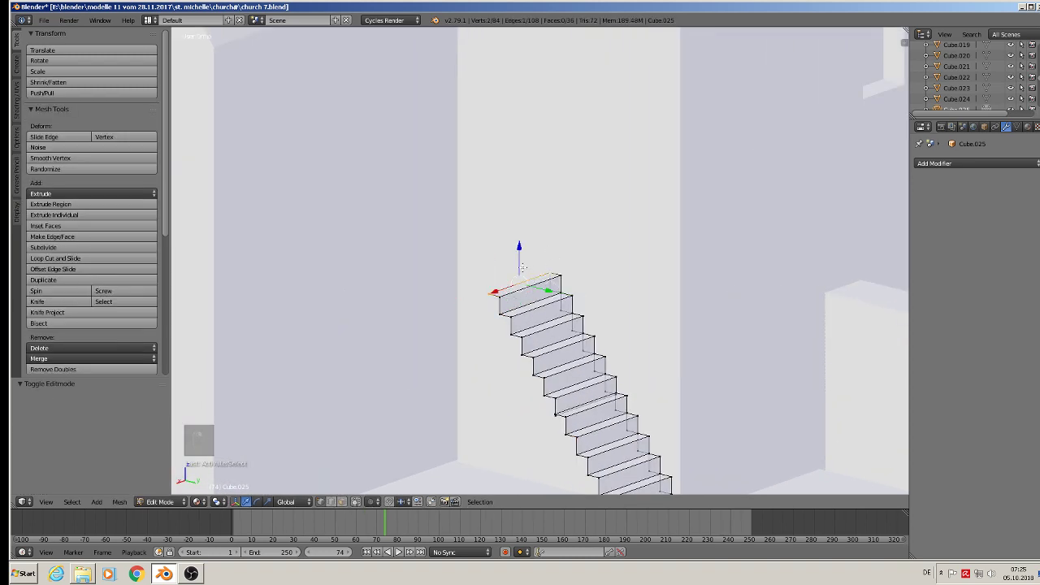
pyautogui.press('e')
pyautogui.rightClick(522, 267)
pyautogui.moveTo(519, 252); pyautogui.dragTo(521, 241)
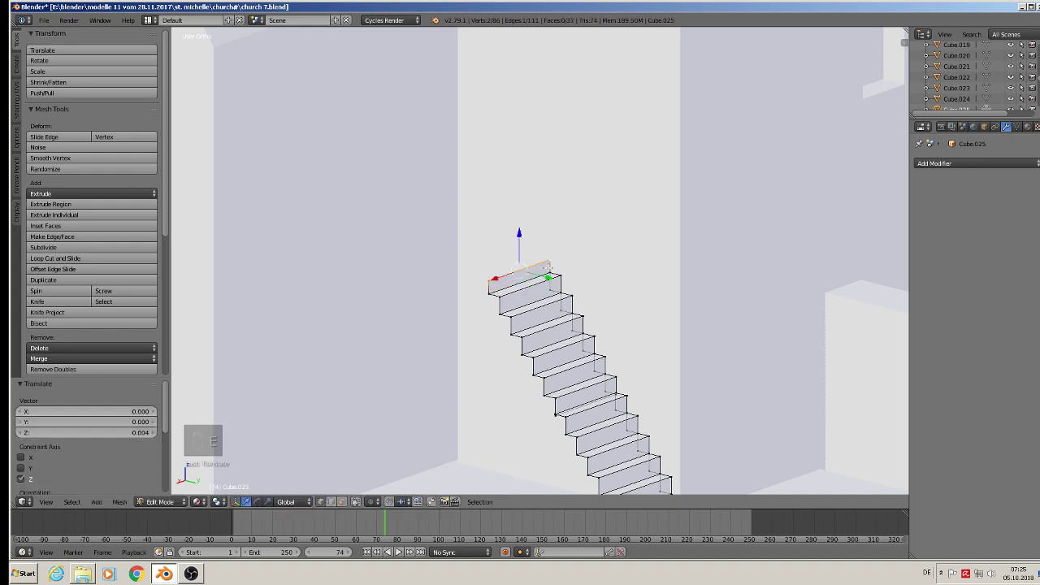
# Extrude the raised top edge about -0.042 along Y into a landing, return to Object Mode and deselect everything.
pyautogui.press('e')
pyautogui.rightClick(544, 263)
pyautogui.moveTo(549, 277); pyautogui.dragTo(478, 264)
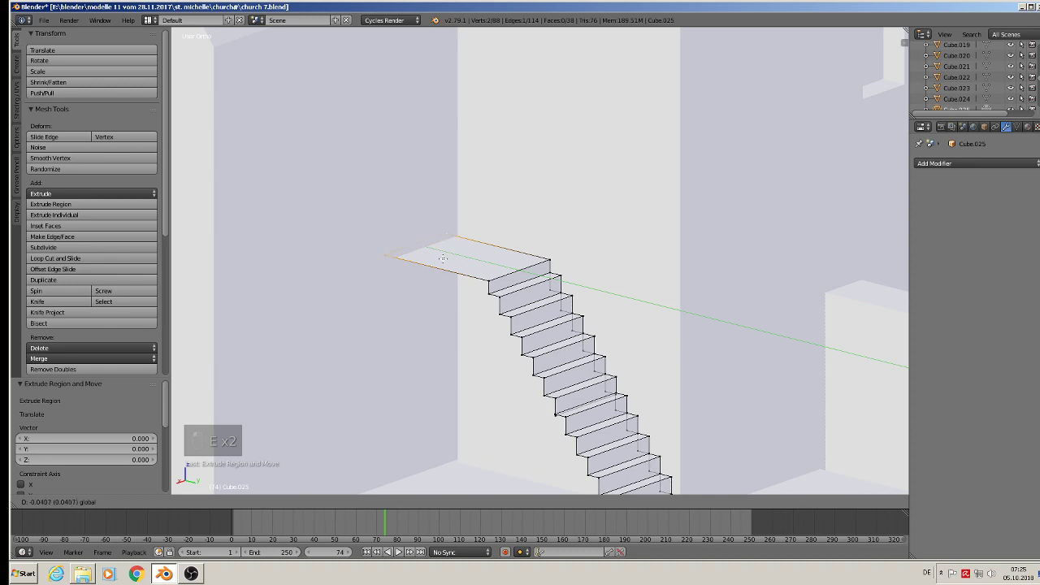
pyautogui.click(449, 260)
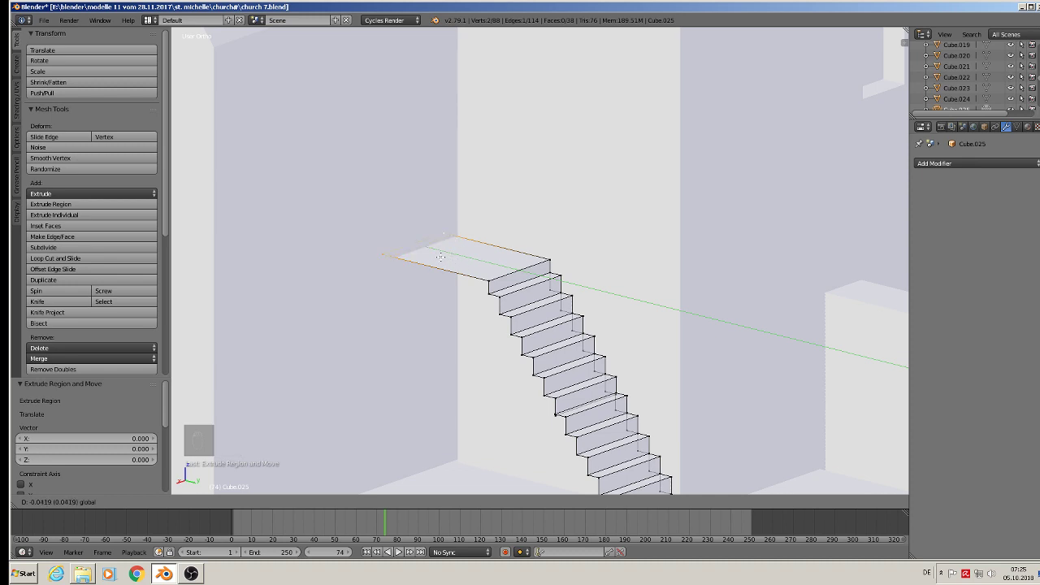
pyautogui.scroll(-2, 462, 273)
pyautogui.press('Tab')
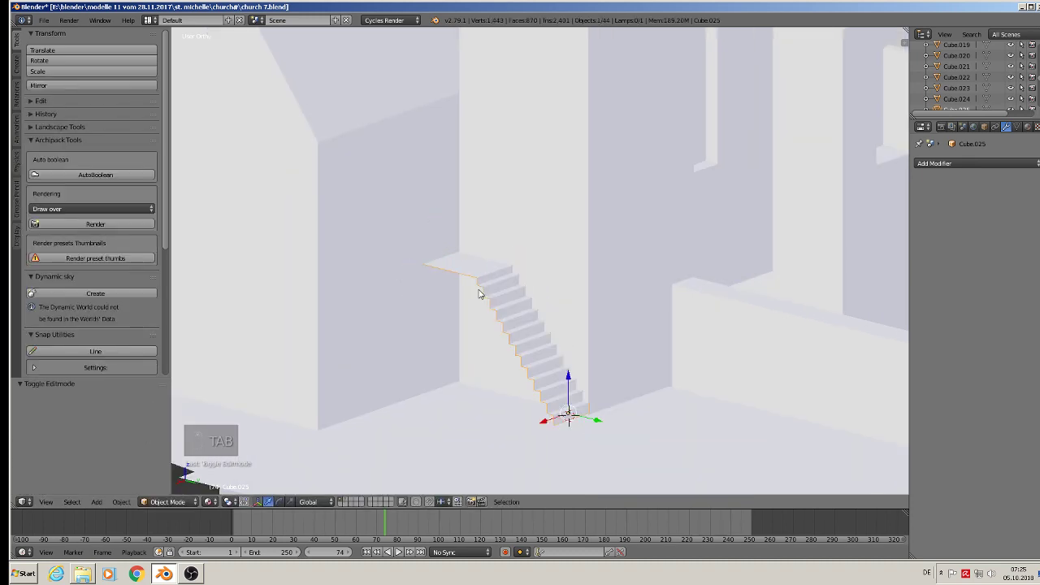
pyautogui.scroll(-2, 480, 295)
pyautogui.moveTo(488, 321); pyautogui.dragTo(542, 340, button='middle')
pyautogui.press('a')
pyautogui.press('a')
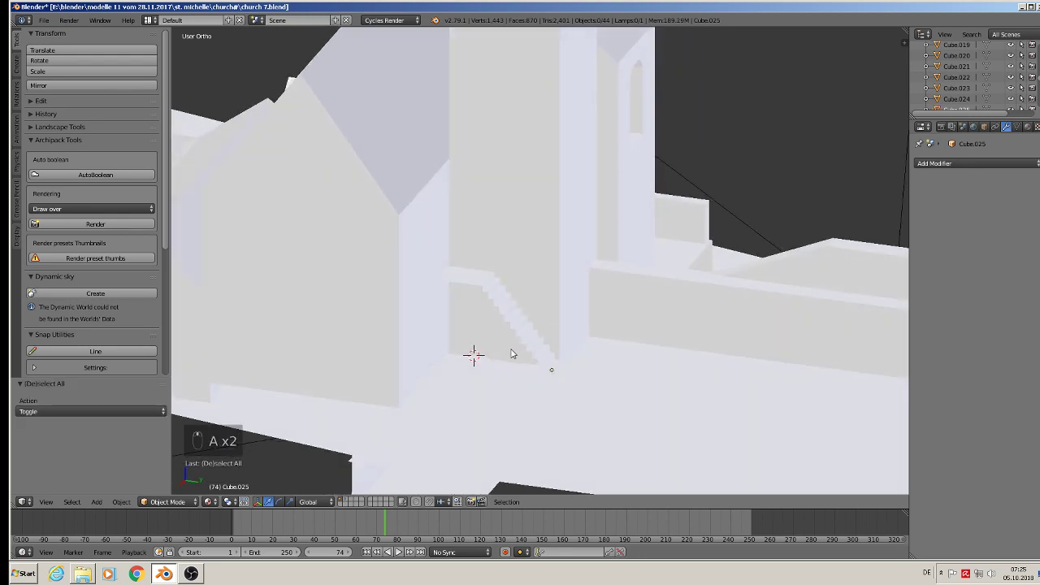
# Duplicate the terrace wall and move the copy 0.112 along X and -0.087 along Y, in front of the small staircase.
pyautogui.scroll(-1, 505, 356)
pyautogui.rightClick(701, 330)
pyautogui.moveTo(701, 330); pyautogui.dragTo(650, 363, button='middle')
pyautogui.hotkey('shift', 'd')
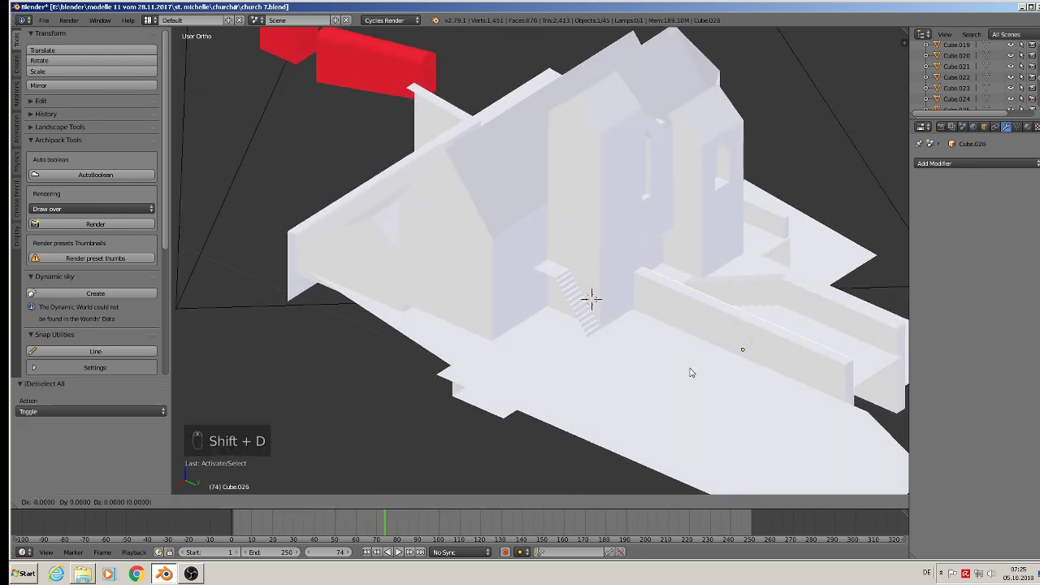
pyautogui.press('x')
pyautogui.click(672, 399)
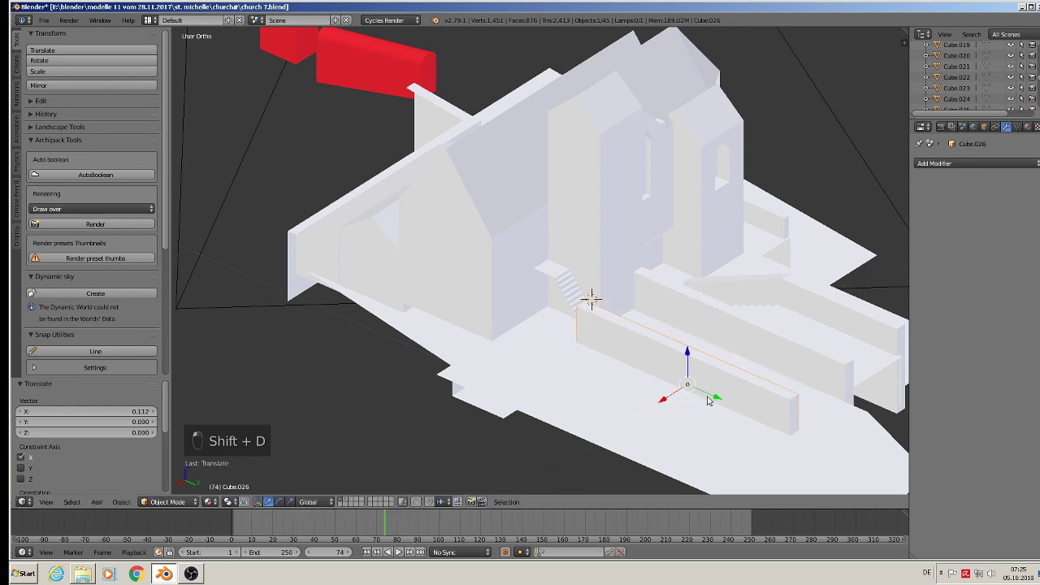
pyautogui.press('g')
pyautogui.press('y')
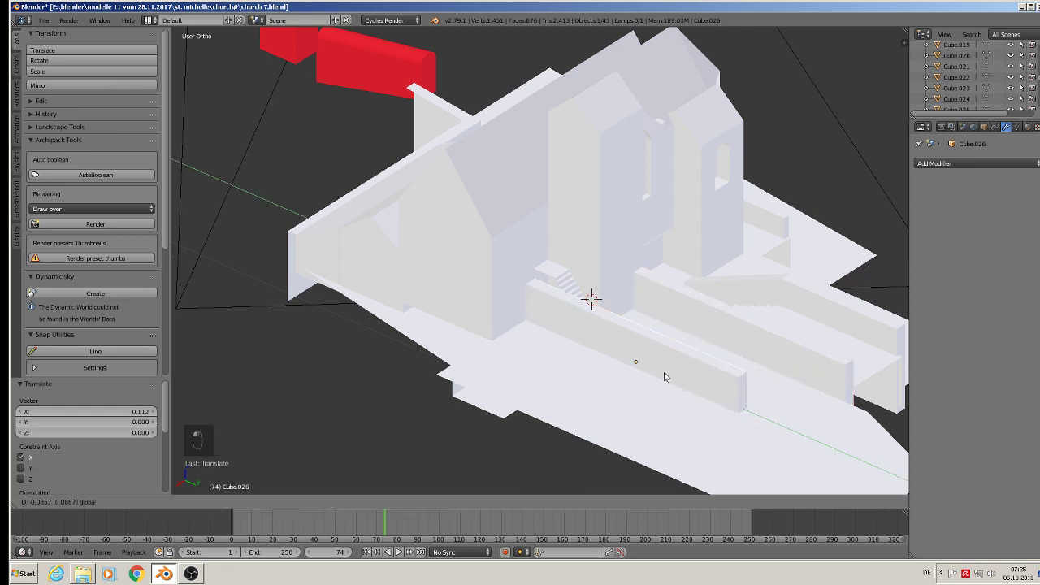
pyautogui.click(664, 377)
# Thin the duplicated wall to 0.407 along X and move it 0.003 along X against the staircase.
pyautogui.moveTo(664, 377); pyautogui.dragTo(625, 375, button='middle')
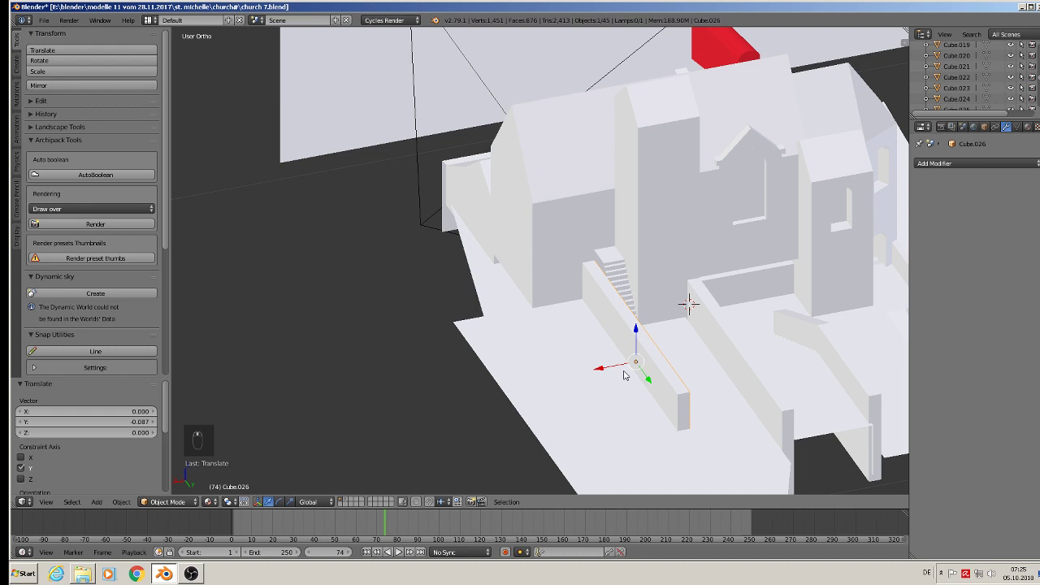
pyautogui.press('s')
pyautogui.rightClick(711, 381)
pyautogui.press('s')
pyautogui.press('x')
pyautogui.click(644, 372)
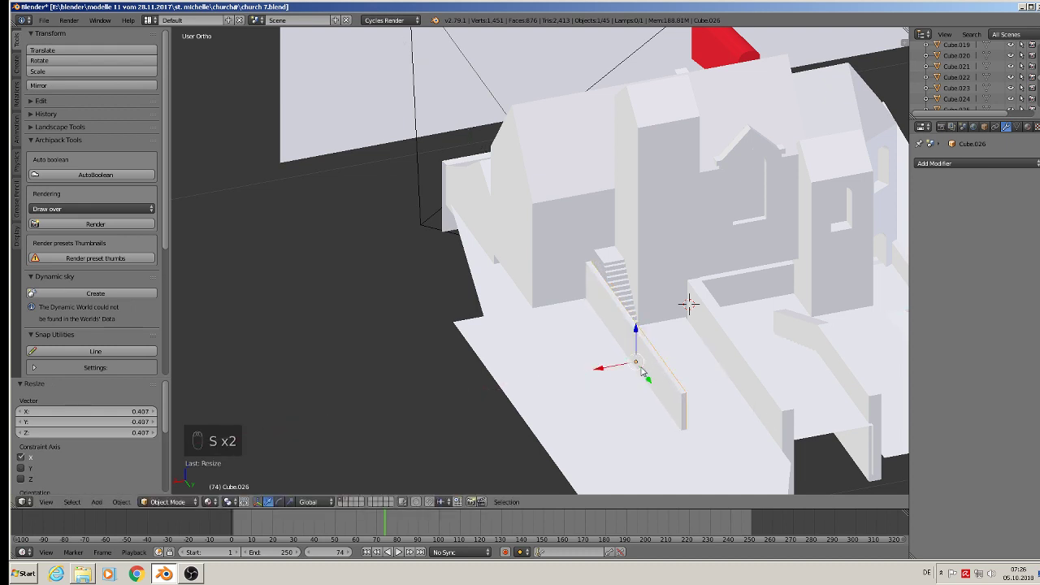
pyautogui.click(623, 368)
pyautogui.press('g')
pyautogui.press('x')
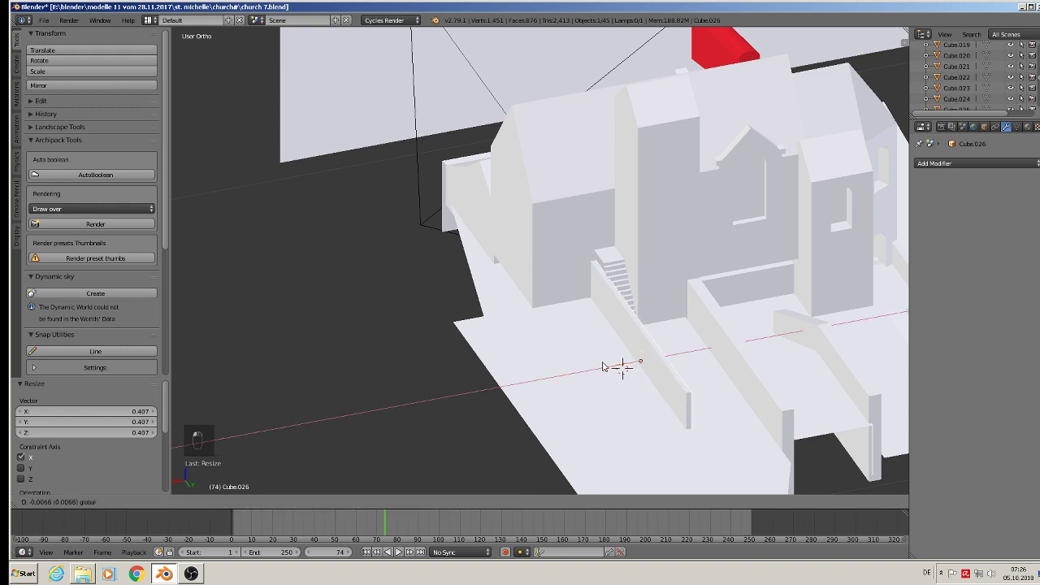
pyautogui.click(601, 367)
# In Edit Mode, raise the duplicated wall's bottom face 0.085 along Z to ground level.
pyautogui.scroll(5, 623, 367)
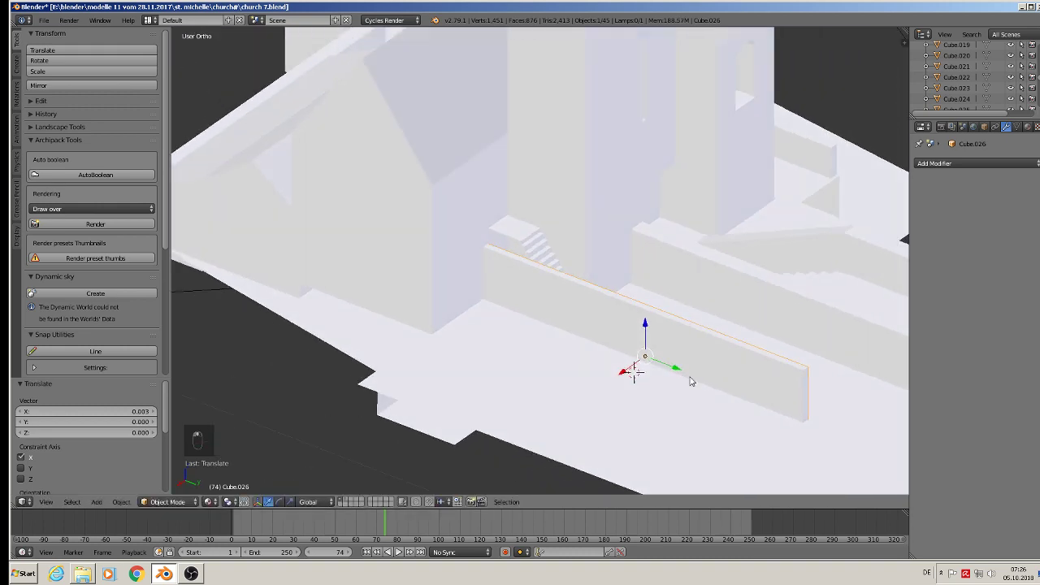
pyautogui.press('Tab')
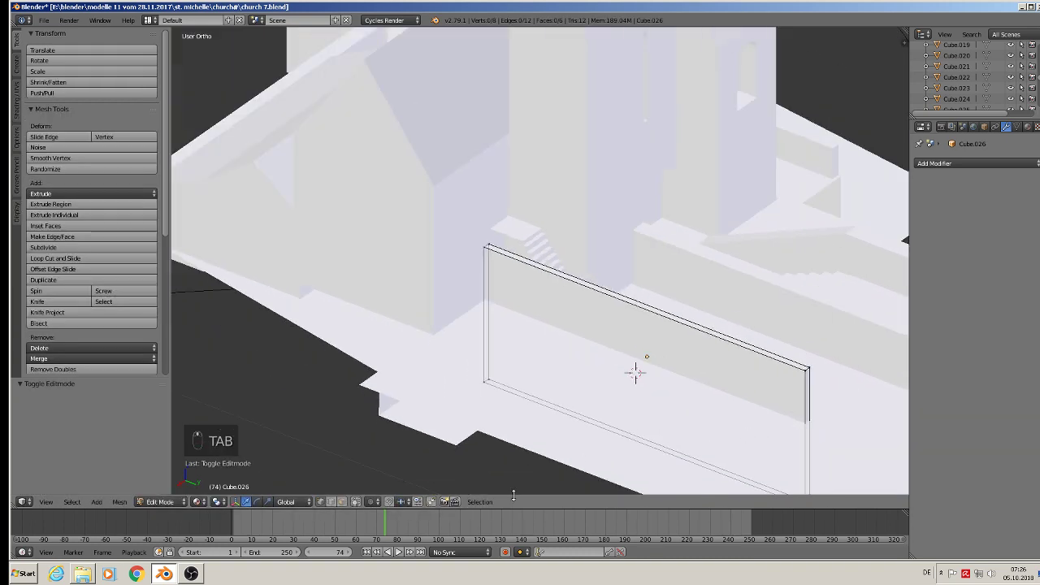
pyautogui.click(343, 502)
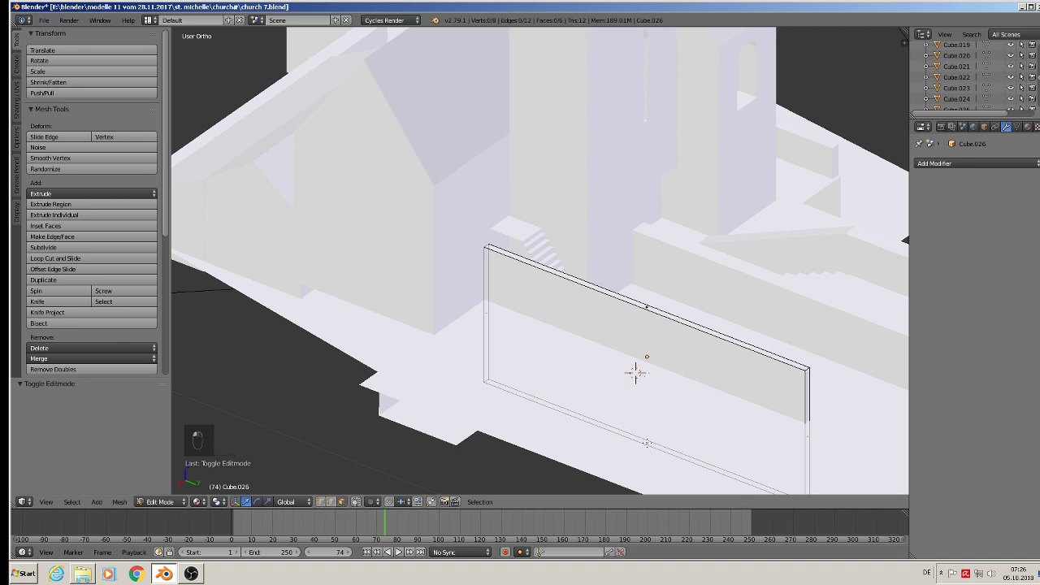
pyautogui.rightClick(647, 443)
pyautogui.press('g')
pyautogui.press('z')
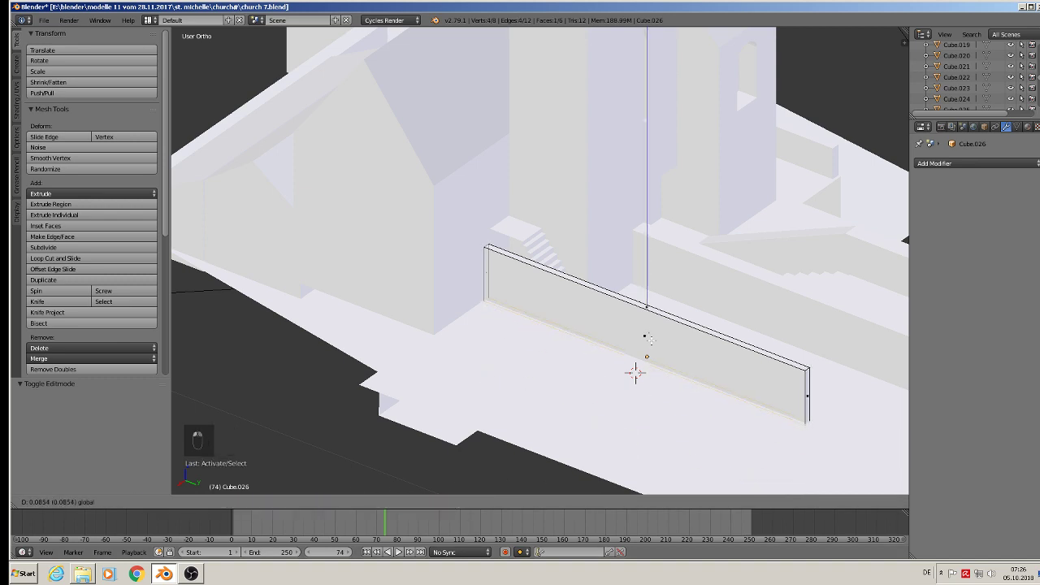
pyautogui.click(648, 338)
# Move the wall's far end face -0.268 along Y so the wall ends at the foot of the stairs.
pyautogui.rightClick(809, 382)
pyautogui.press('g')
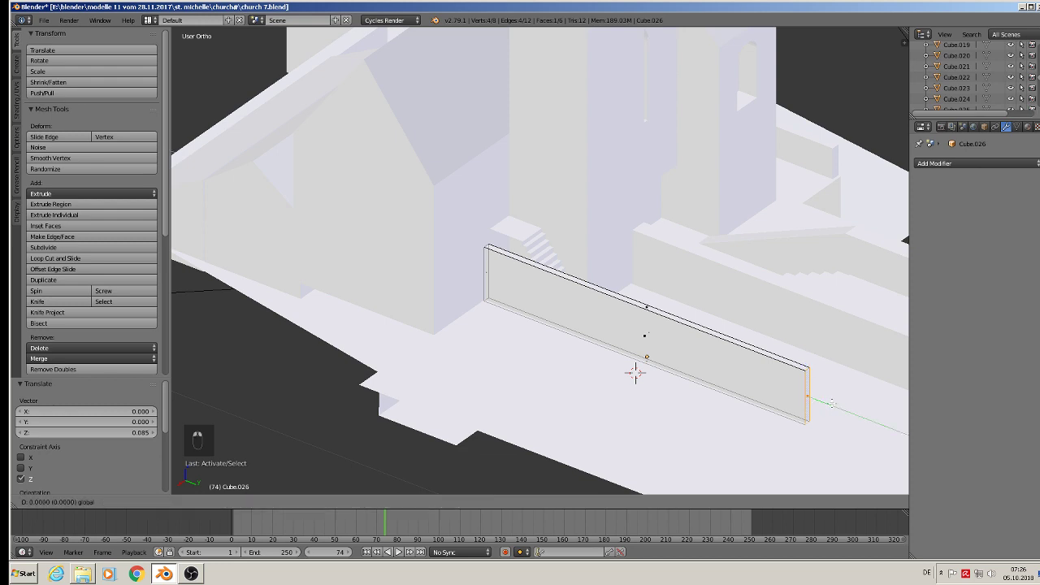
pyautogui.press('y')
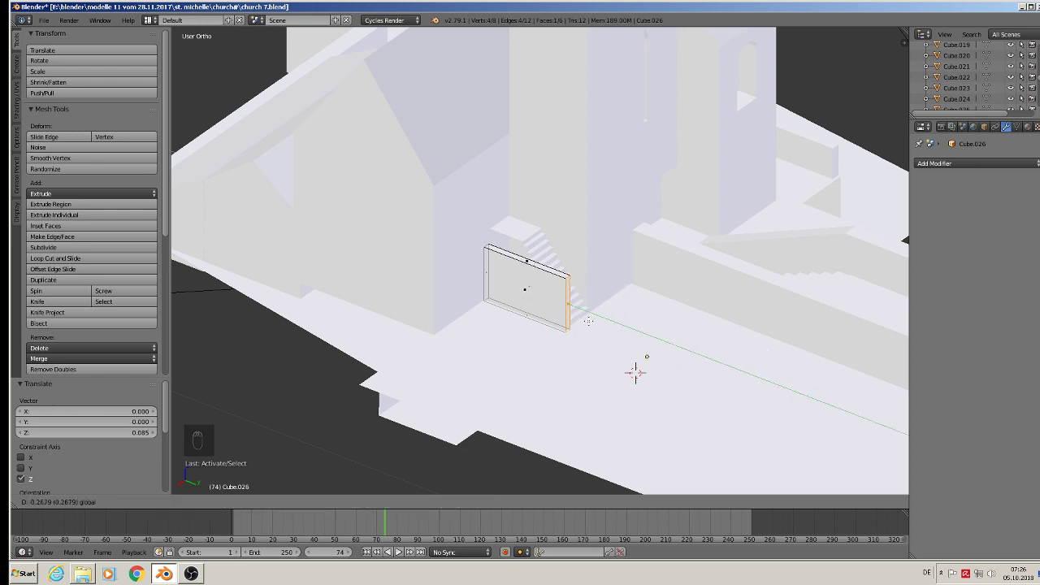
pyautogui.click(588, 320)
# Add one vertical loop cut across the stair wall and move it -0.007 along Y to the top of the steps.
pyautogui.scroll(8, 588, 321)
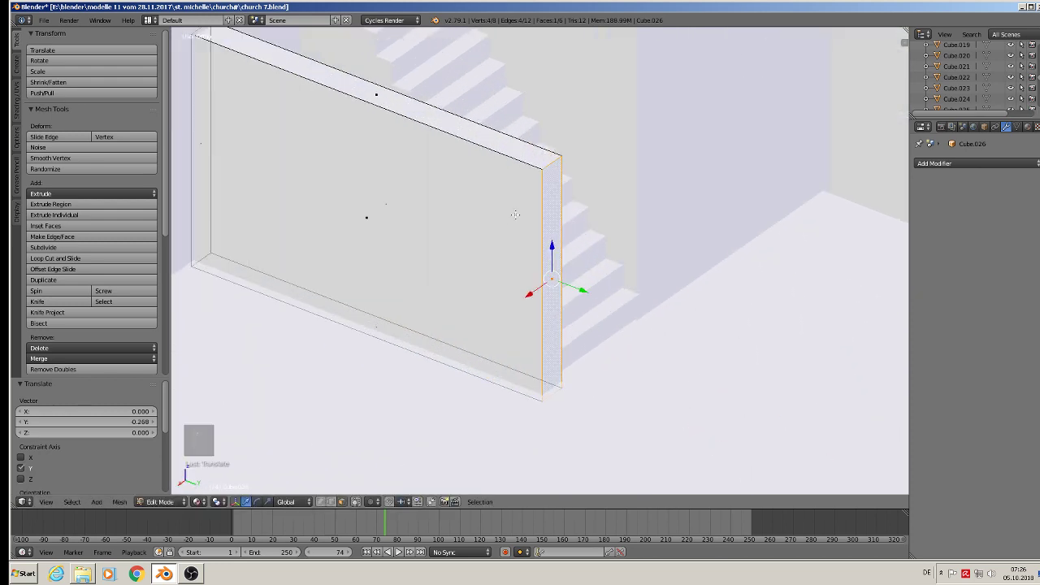
pyautogui.moveTo(605, 348); pyautogui.dragTo(650, 279, button='middle')
pyautogui.scroll(-1, 613, 303)
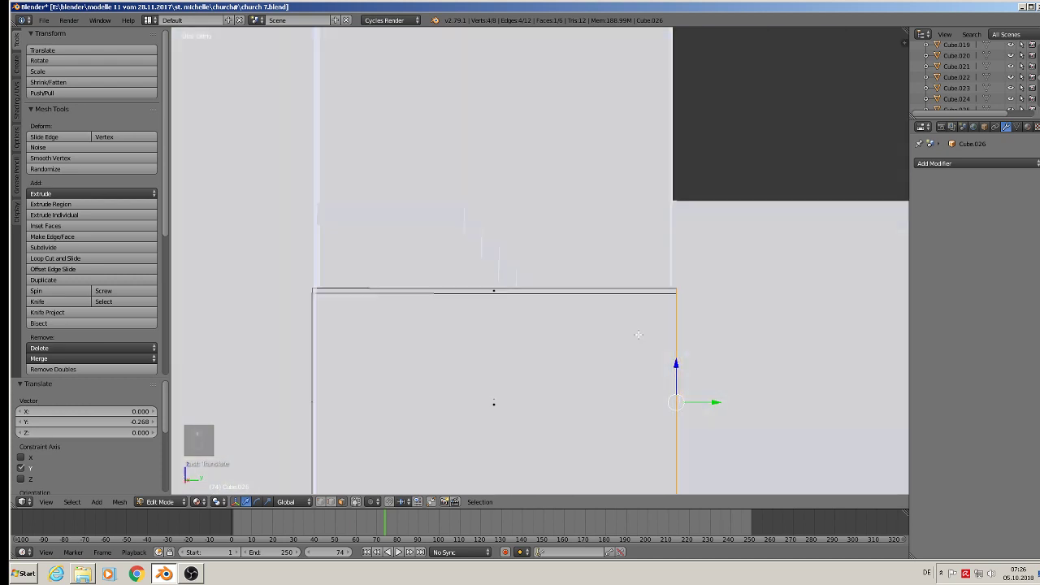
pyautogui.moveTo(610, 320); pyautogui.dragTo(483, 325, button='middle')
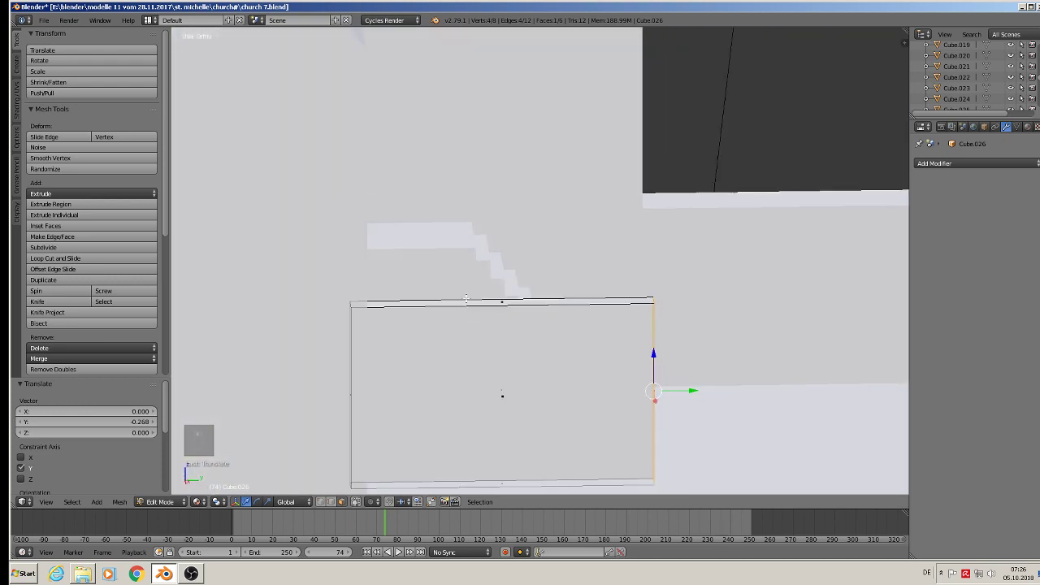
pyautogui.hotkey('ctrl', 'r')
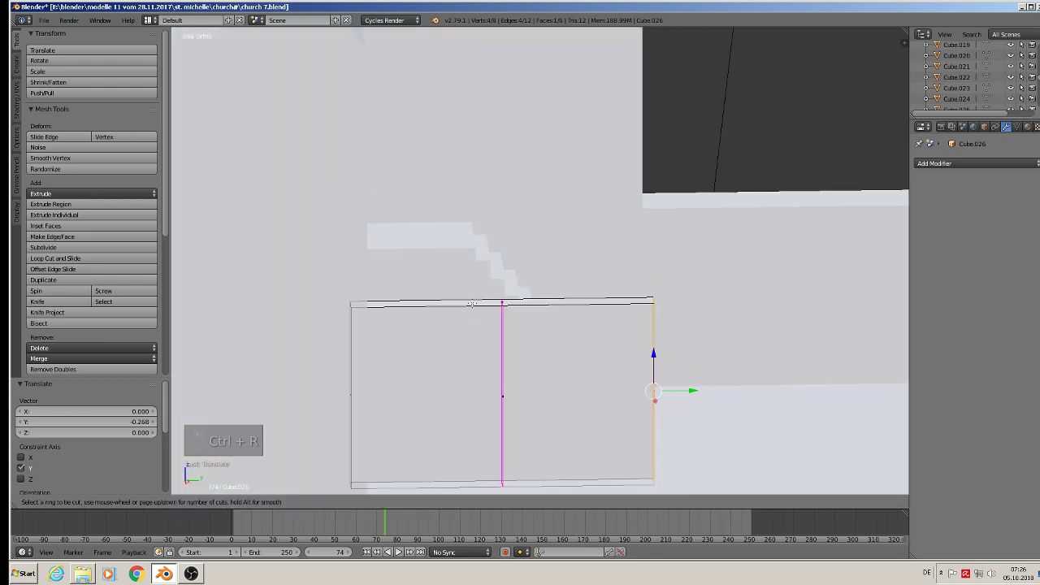
pyautogui.click(467, 302)
pyautogui.rightClick(432, 295)
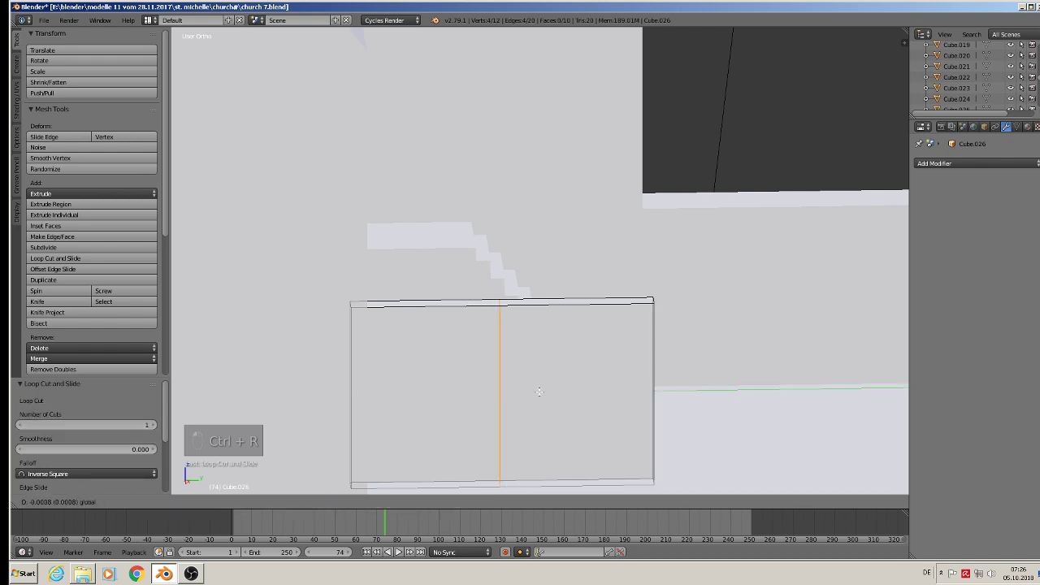
pyautogui.moveTo(539, 393); pyautogui.dragTo(515, 388)
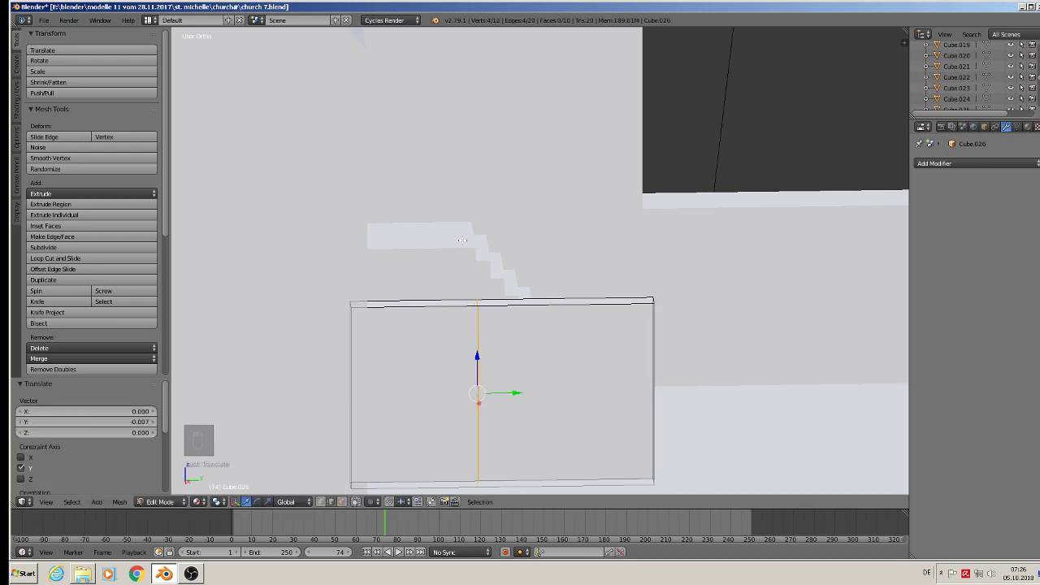
# Raise the wall's top face beside the landing along Z in two moves, the last one 0.026.
pyautogui.click(343, 502)
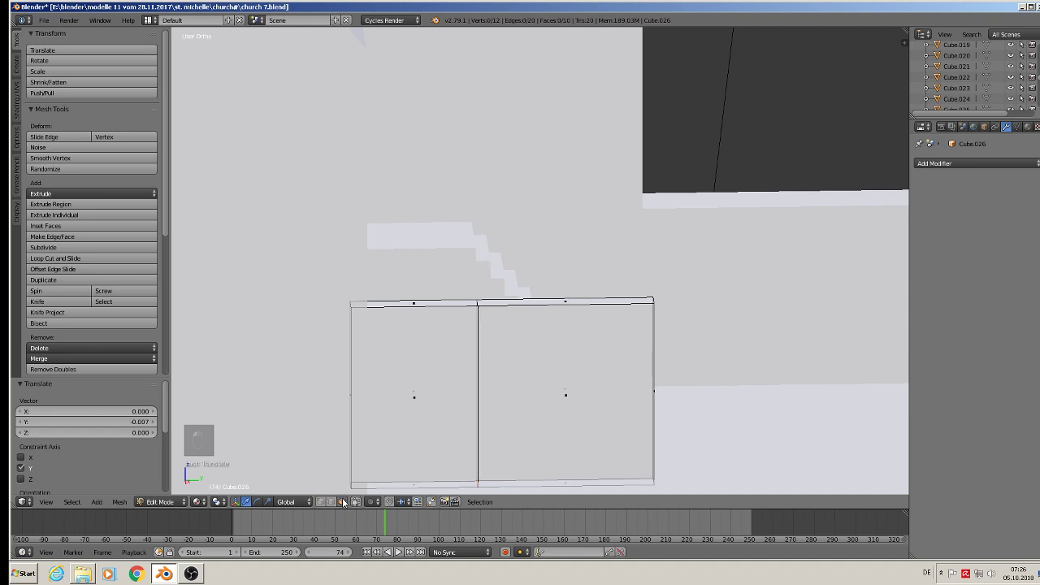
pyautogui.rightClick(416, 304)
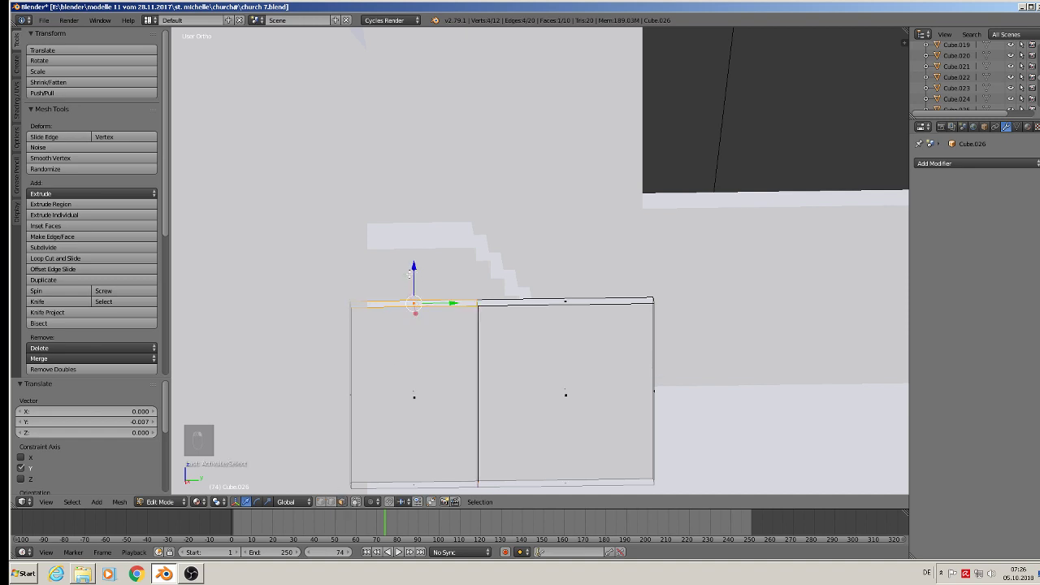
pyautogui.moveTo(409, 273); pyautogui.dragTo(416, 221)
pyautogui.moveTo(413, 267); pyautogui.dragTo(429, 202)
pyautogui.moveTo(423, 258); pyautogui.dragTo(278, 277, button='middle')
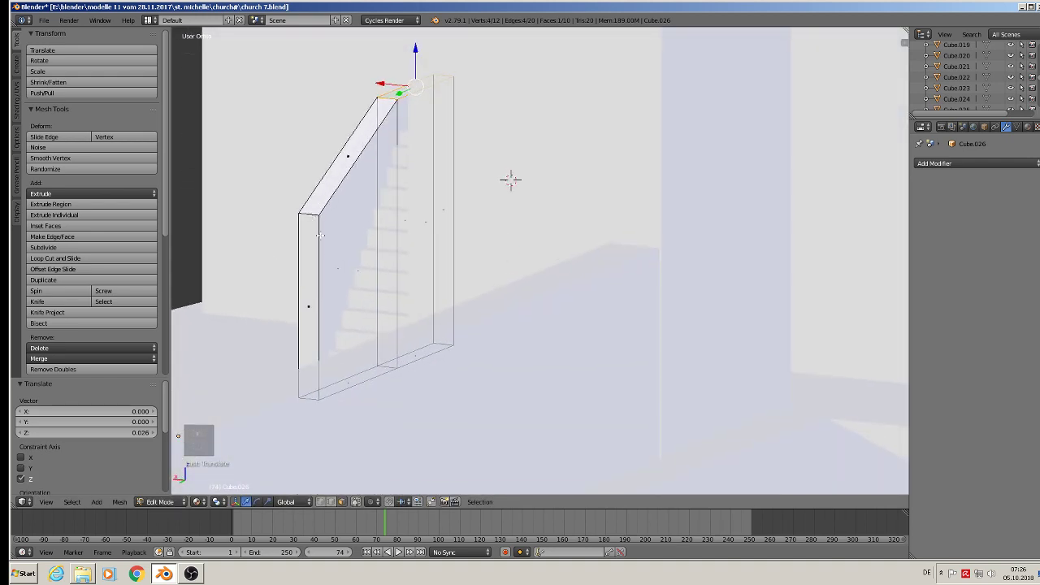
# Lower the top edge at the wall's stair-foot end about -0.031 along Z to slope the parapet, and return to Object Mode.
pyautogui.click(331, 504)
pyautogui.rightClick(316, 210)
pyautogui.press('g')
pyautogui.press('z')
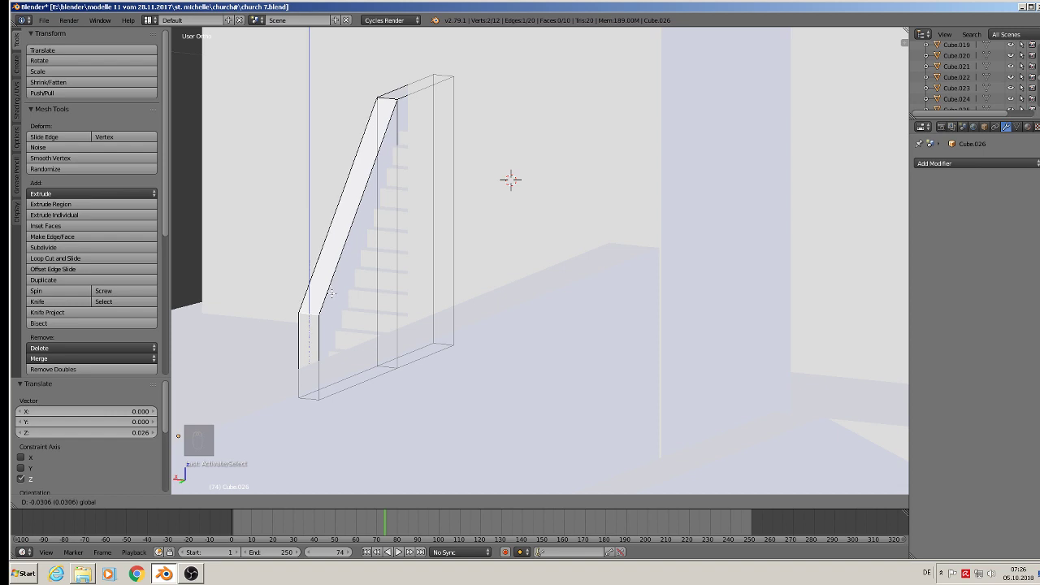
pyautogui.click(330, 292)
pyautogui.press('Tab')
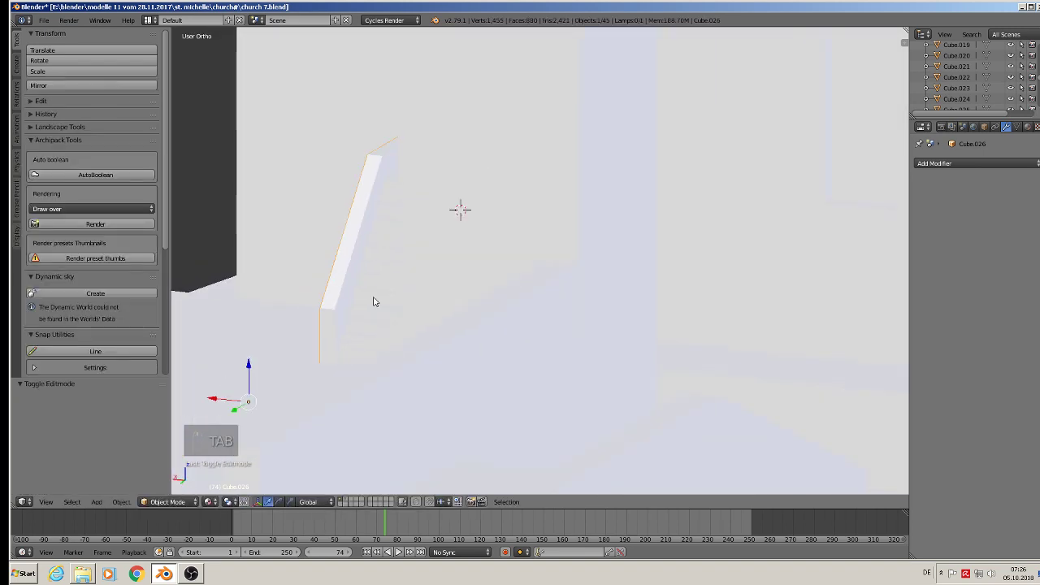
# Check the finished stair parapet from several sides, deselect everything and save the church file.
pyautogui.moveTo(375, 302); pyautogui.dragTo(468, 311, button='middle')
pyautogui.keyDown('shift'); pyautogui.moveTo(370, 198); pyautogui.dragTo(472, 331, button='middle'); pyautogui.keyUp('shift')
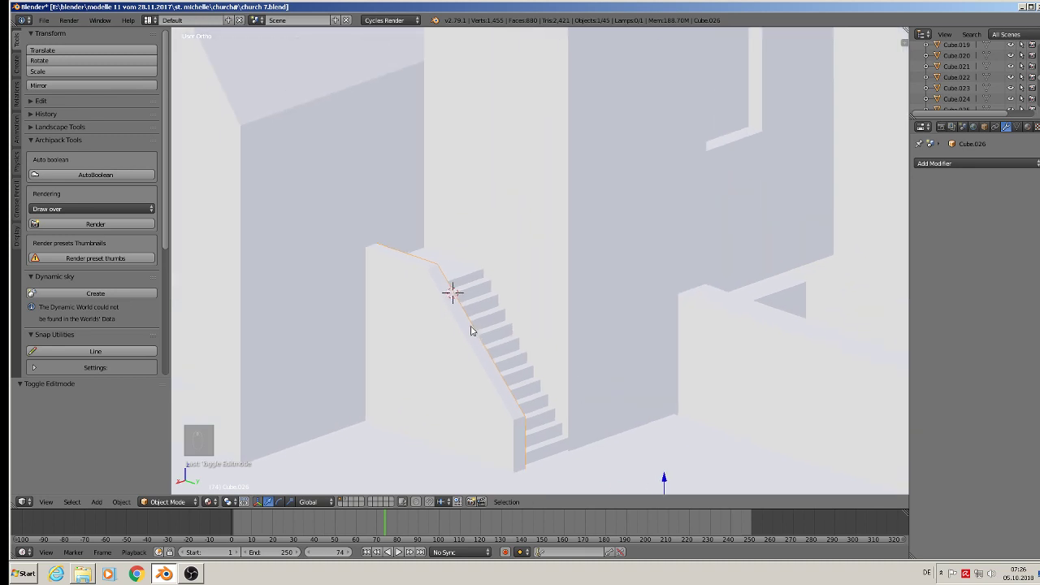
pyautogui.moveTo(478, 261)
pyautogui.mouseDown(button='middle')
pyautogui.moveTo(497, 290)
pyautogui.moveTo(495, 274)
pyautogui.moveTo(486, 292)
pyautogui.moveTo(511, 301)
pyautogui.moveTo(477, 243)
pyautogui.mouseUp(button='middle')
pyautogui.scroll(-5, 486, 293)
pyautogui.press('Tab')
pyautogui.press('Tab')
pyautogui.press('a')
pyautogui.press('a')
pyautogui.press('a')
pyautogui.scroll(3, 477, 244)
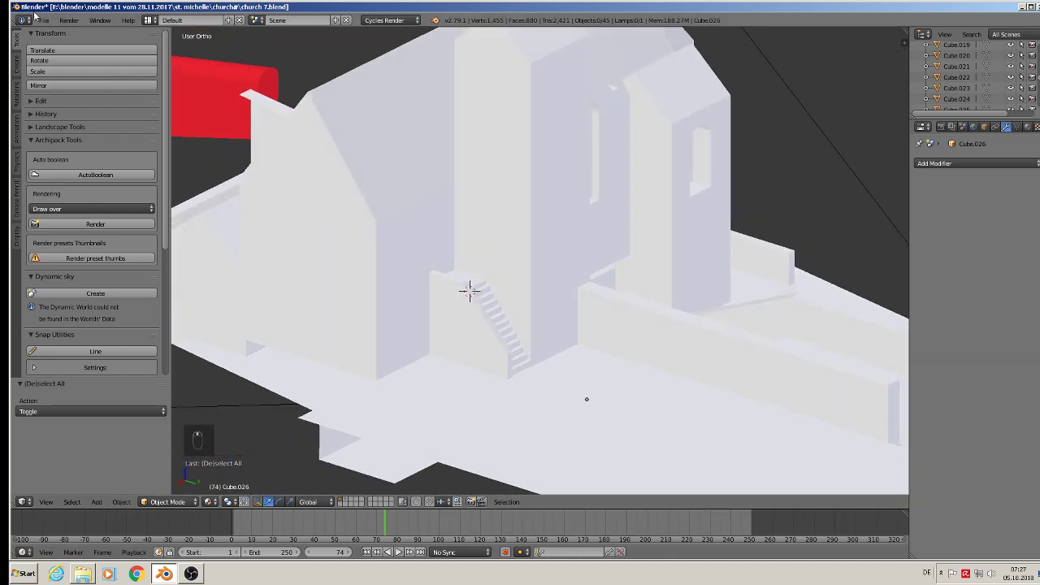
pyautogui.click(44, 23)
pyautogui.click(57, 103)
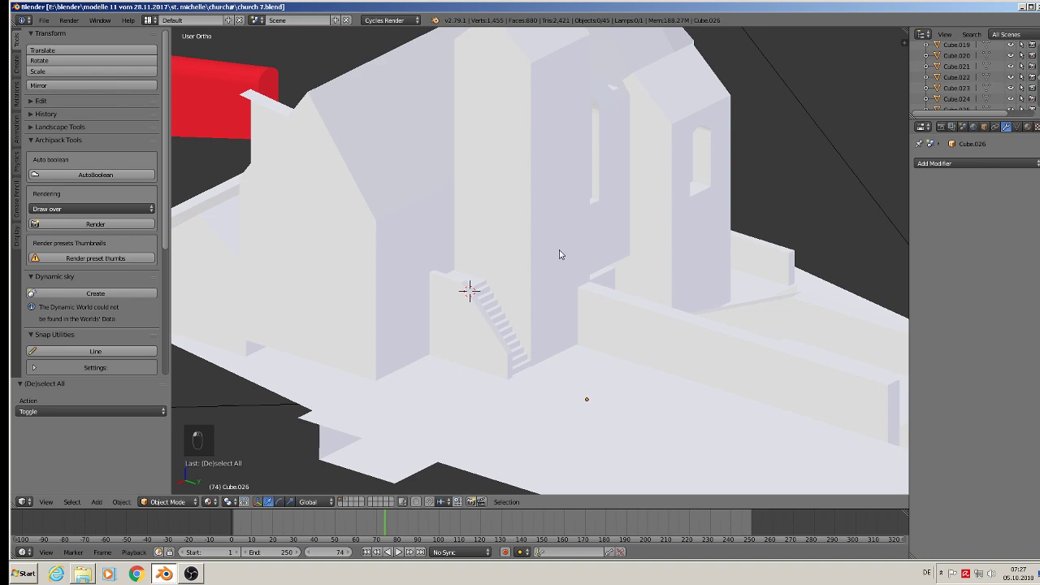
# Examine the street-level reference photos of the tower for its door, window and outside staircase, using the front view.
pyautogui.press('KP_1')
pyautogui.scroll(-5, 574, 302)
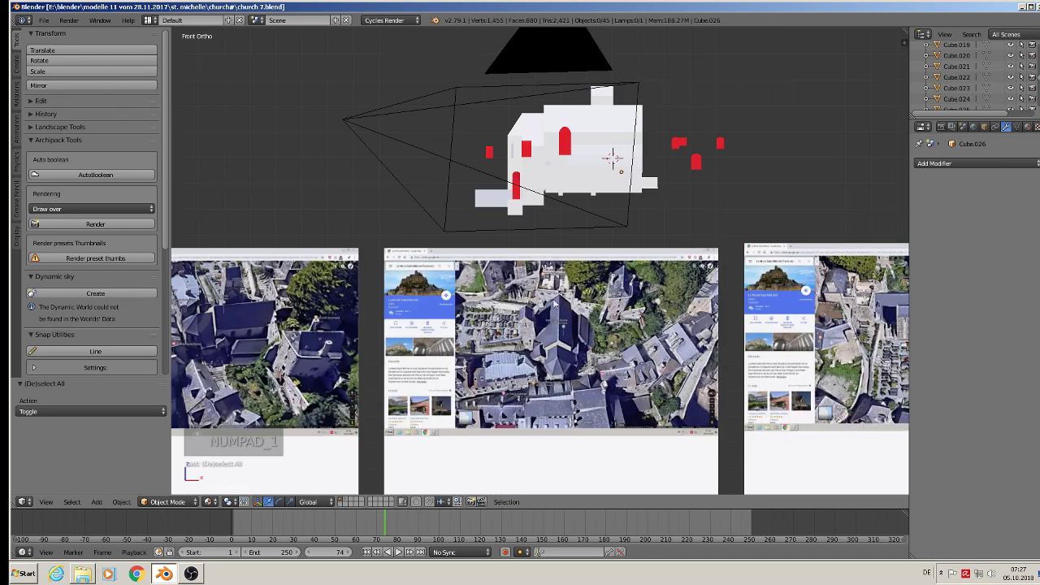
pyautogui.keyDown('shift'); pyautogui.moveTo(556, 304); pyautogui.dragTo(704, 131, button='middle'); pyautogui.keyUp('shift')
pyautogui.scroll(-3, 460, 267)
pyautogui.keyDown('shift'); pyautogui.moveTo(397, 380); pyautogui.dragTo(624, 305, button='middle'); pyautogui.keyUp('shift')
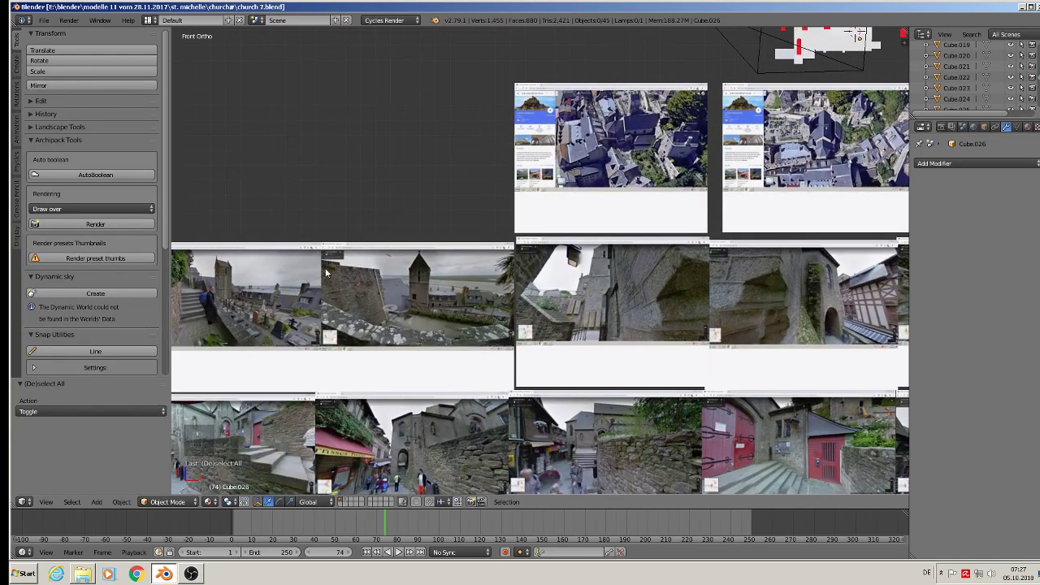
pyautogui.keyDown('shift'); pyautogui.moveTo(325, 274); pyautogui.dragTo(543, 274, button='middle'); pyautogui.keyUp('shift')
pyautogui.scroll(4, 660, 261)
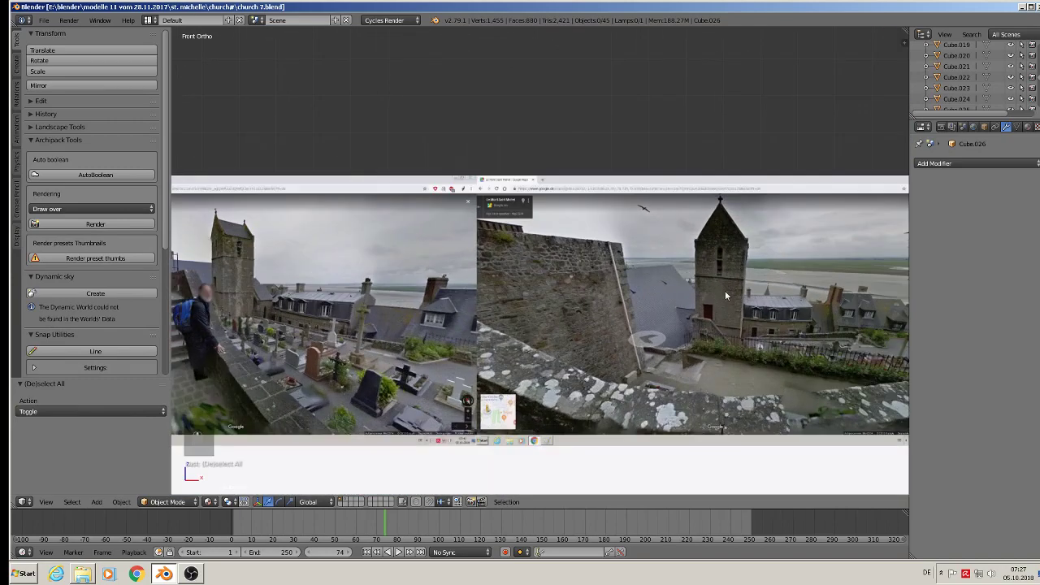
pyautogui.scroll(5, 725, 290)
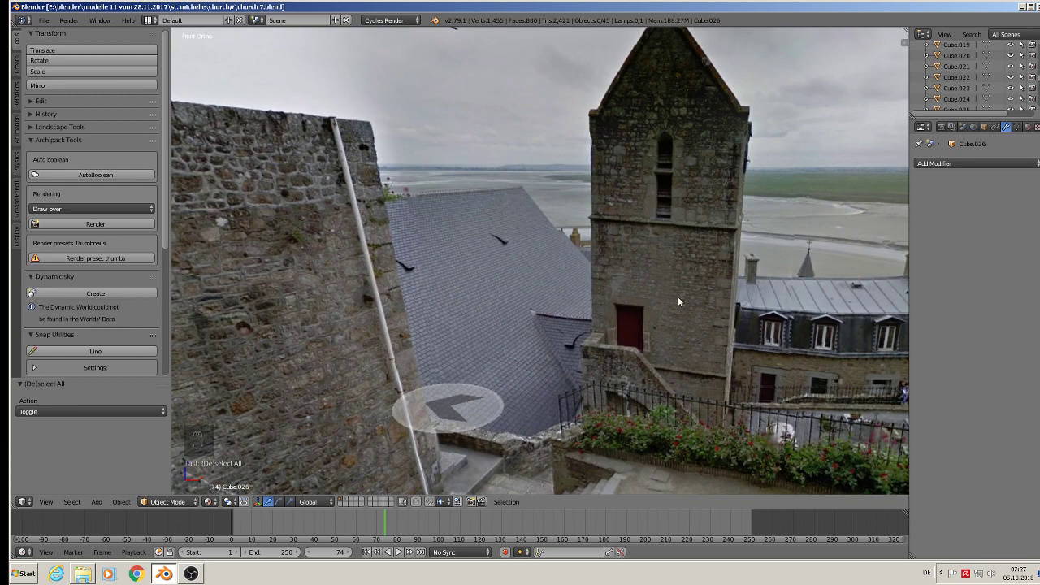
pyautogui.scroll(-4, 678, 297)
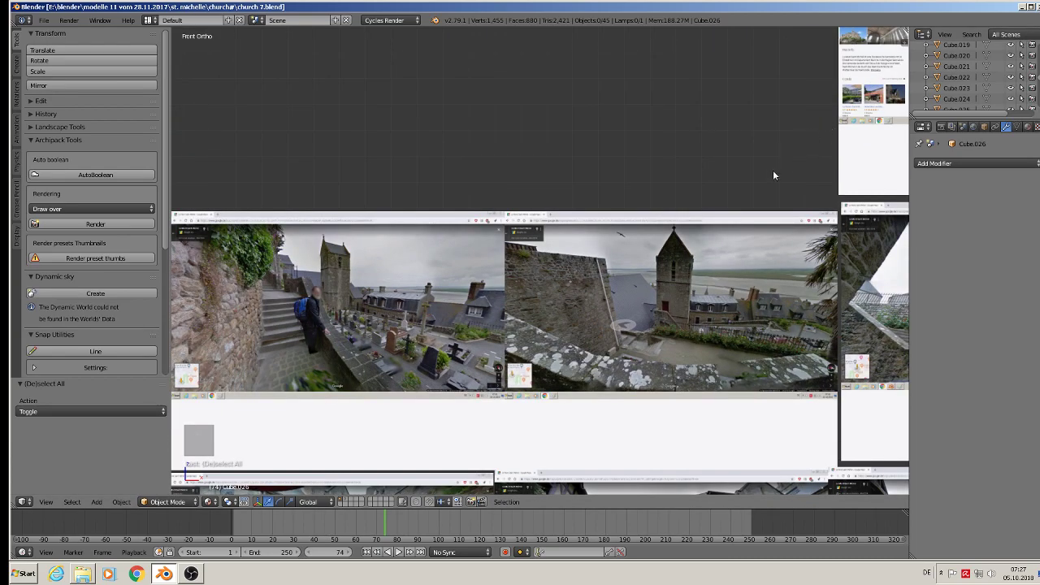
# Place the 3D cursor on the tower wall above the small outside staircase and add a cube mesh there.
pyautogui.moveTo(773, 175); pyautogui.dragTo(500, 357, button='middle')
pyautogui.scroll(-3, 816, 153)
pyautogui.scroll(13, 609, 289)
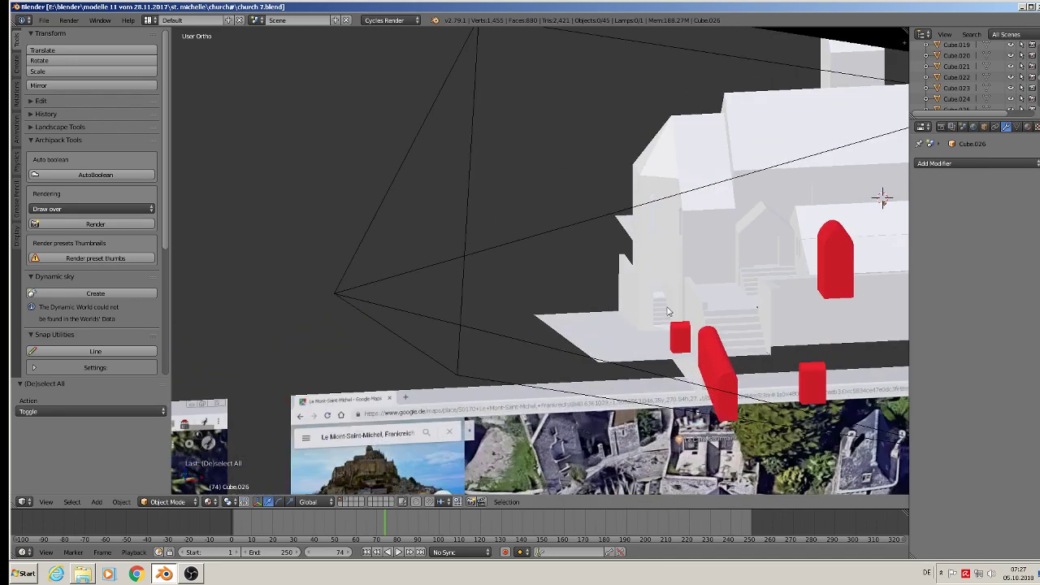
pyautogui.scroll(2, 775, 355)
pyautogui.keyDown('shift'); pyautogui.moveTo(764, 353); pyautogui.dragTo(498, 279, button='middle'); pyautogui.keyUp('shift')
pyautogui.scroll(-3, 476, 284)
pyautogui.scroll(2, 580, 289)
pyautogui.scroll(-2, 584, 288)
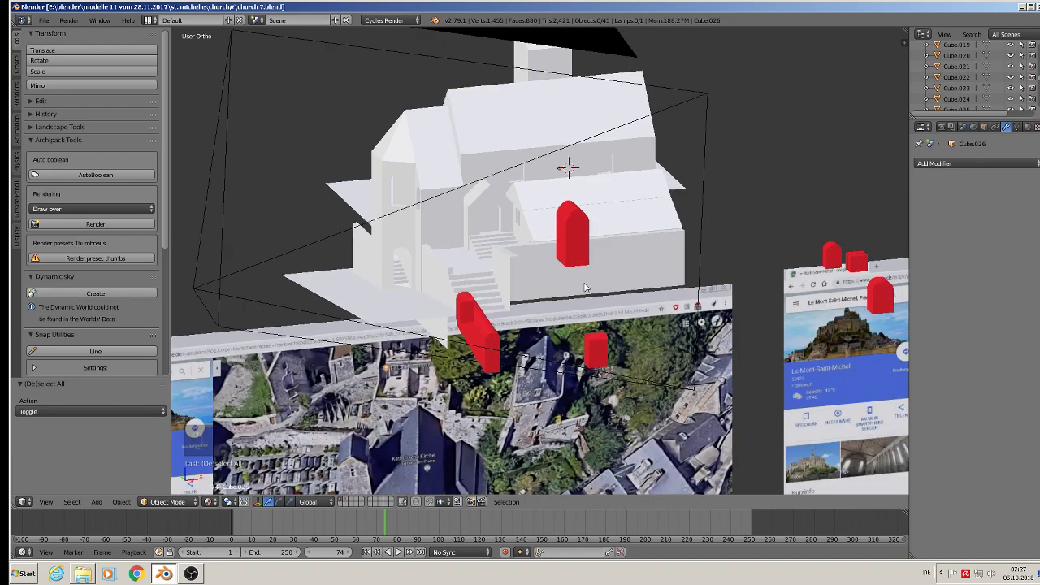
pyautogui.scroll(2, 586, 287)
pyautogui.moveTo(584, 287); pyautogui.dragTo(532, 238, button='middle')
pyautogui.click(527, 221)
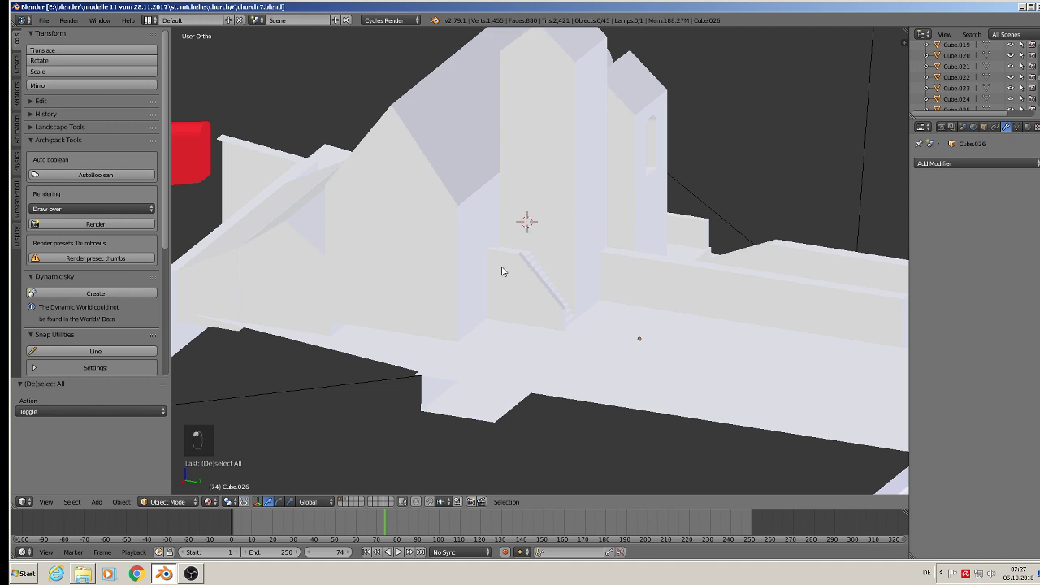
pyautogui.click(97, 502)
pyautogui.moveTo(119, 489)
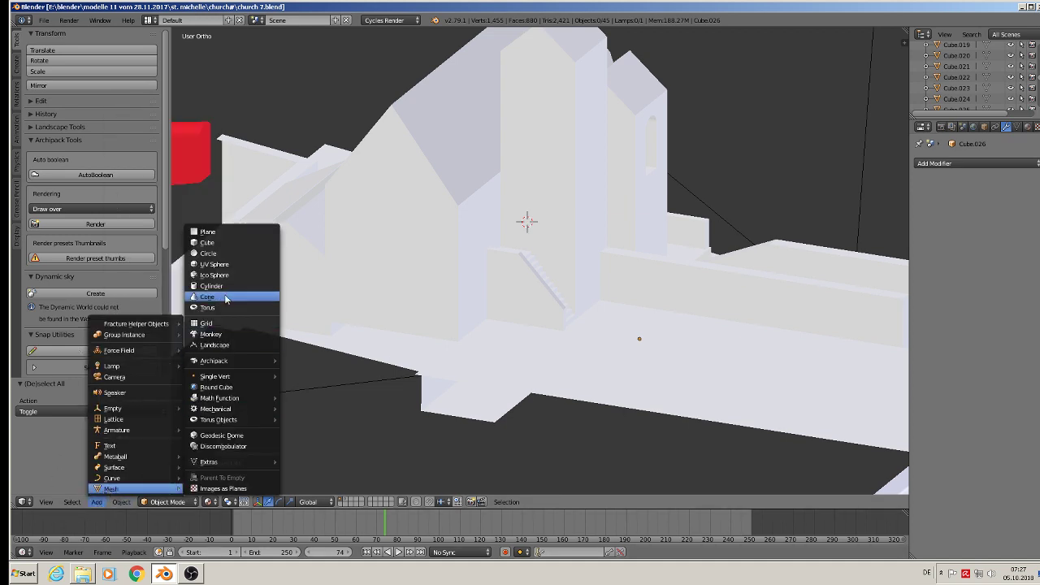
pyautogui.click(226, 244)
# Scale the new cube down uniformly, the last time by 0.464, followed by 0.391 along Y and 0.727 along Z.
pyautogui.press('s')
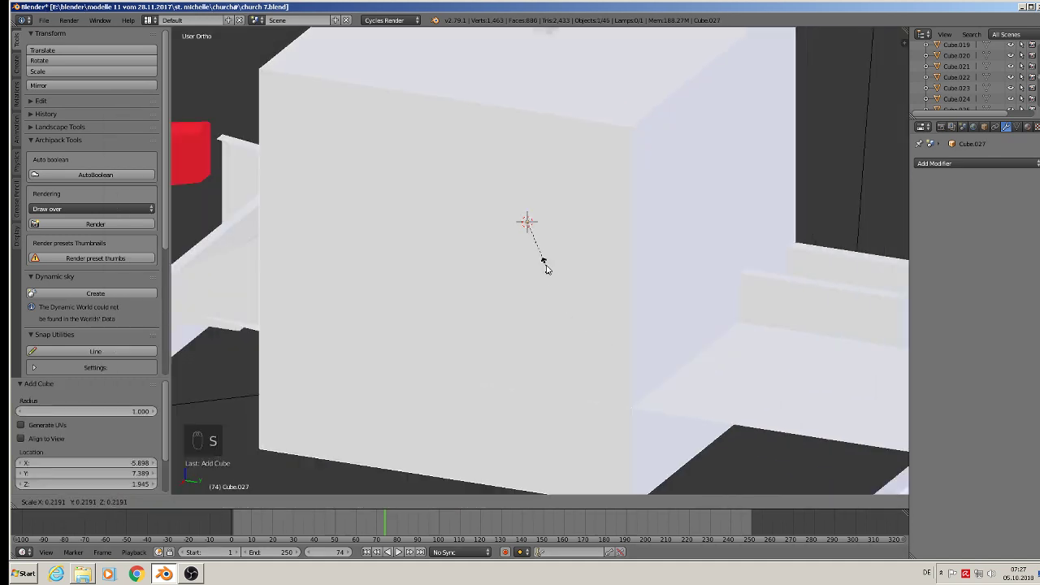
pyautogui.click(542, 229)
pyautogui.press('s')
pyautogui.click(594, 271)
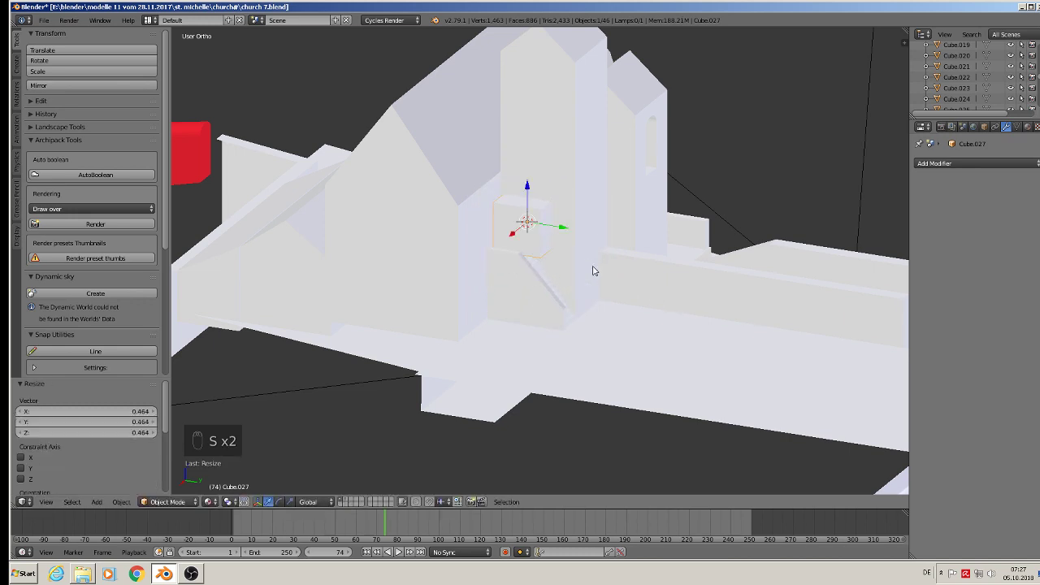
pyautogui.press('s')
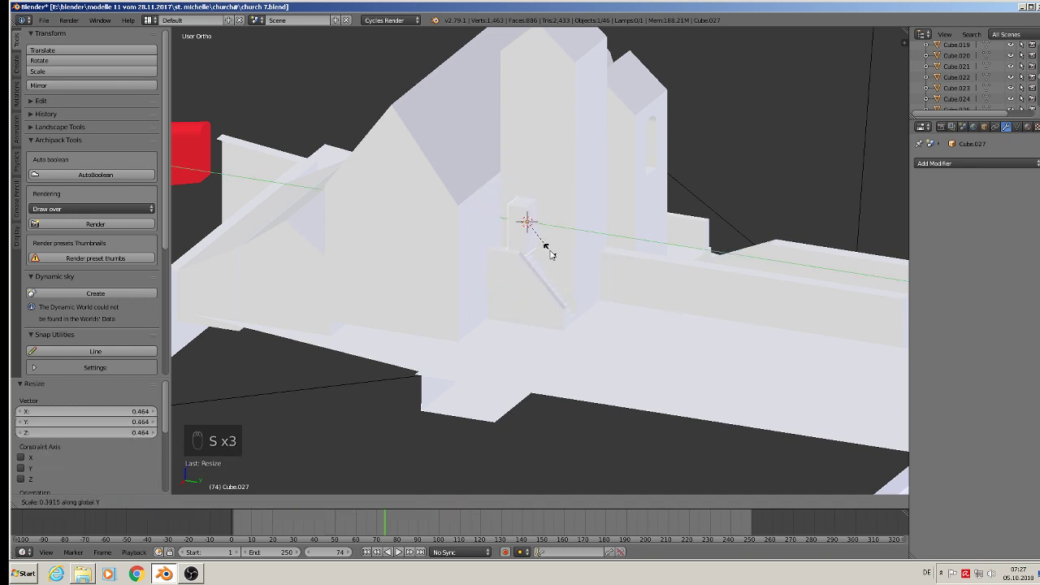
pyautogui.click(555, 259)
pyautogui.press('s')
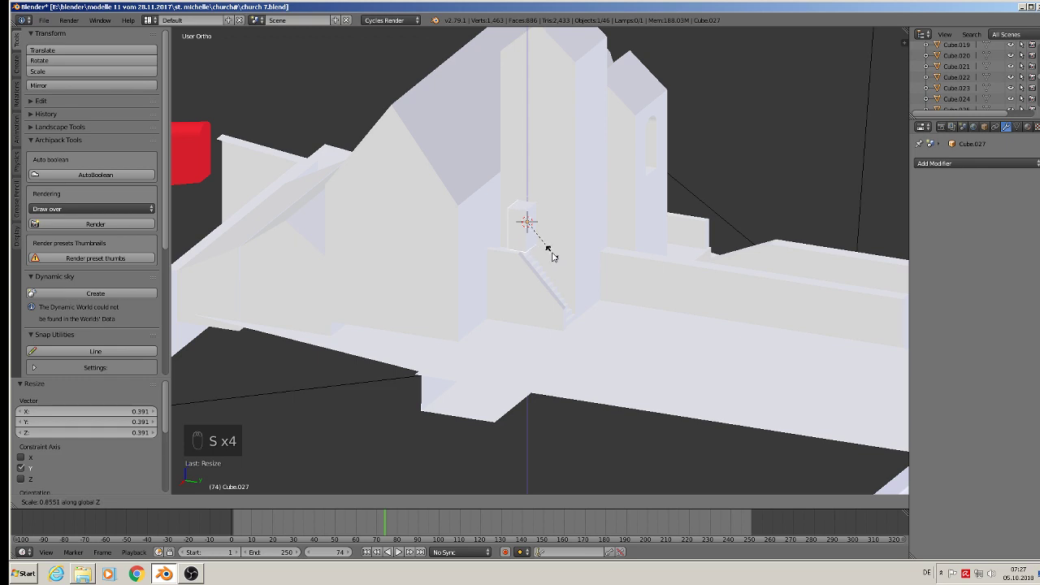
pyautogui.click(544, 247)
# Move the block onto the stair landing and into the tower wall, finishing with -0.014 on Z, -0.012 on Y and -0.006 on X.
pyautogui.scroll(5, 543, 236)
pyautogui.scroll(2, 543, 231)
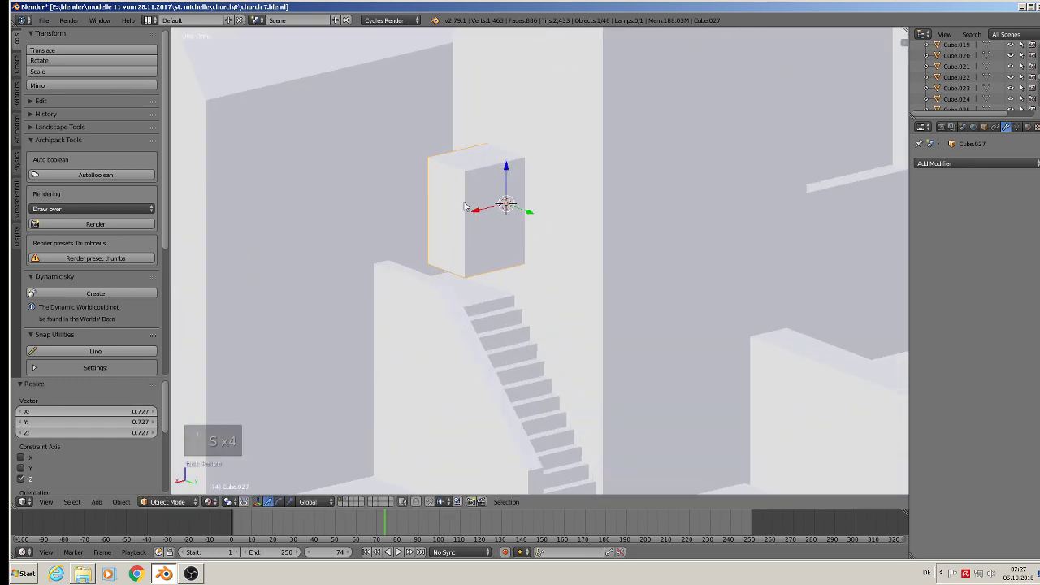
pyautogui.moveTo(503, 206); pyautogui.dragTo(507, 208)
pyautogui.moveTo(530, 163); pyautogui.dragTo(529, 200)
pyautogui.click(552, 236)
pyautogui.click(563, 242)
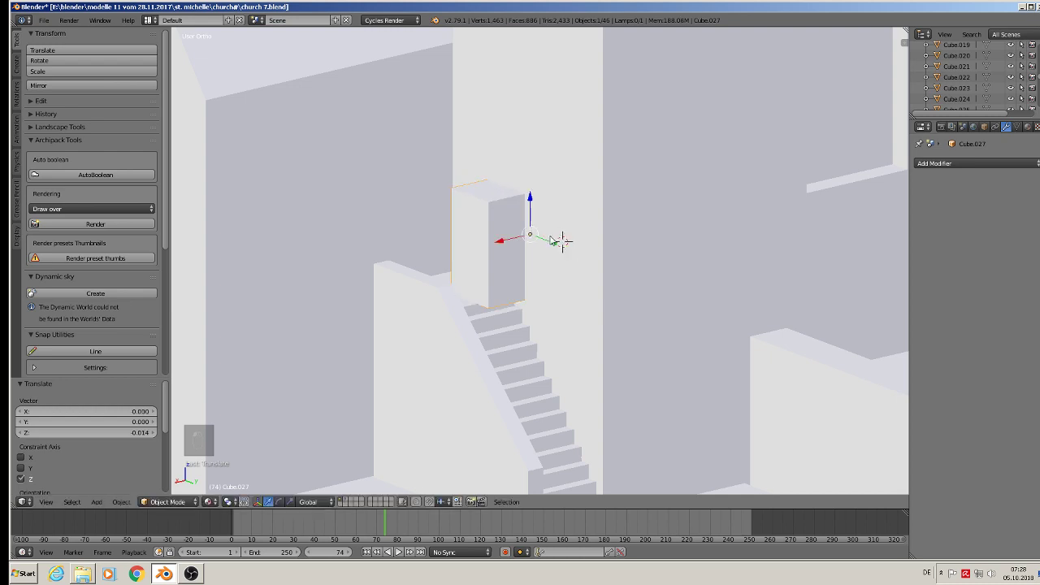
pyautogui.moveTo(557, 246); pyautogui.dragTo(534, 233)
pyautogui.moveTo(534, 233); pyautogui.dragTo(577, 293, button='middle')
pyautogui.scroll(2, 495, 258)
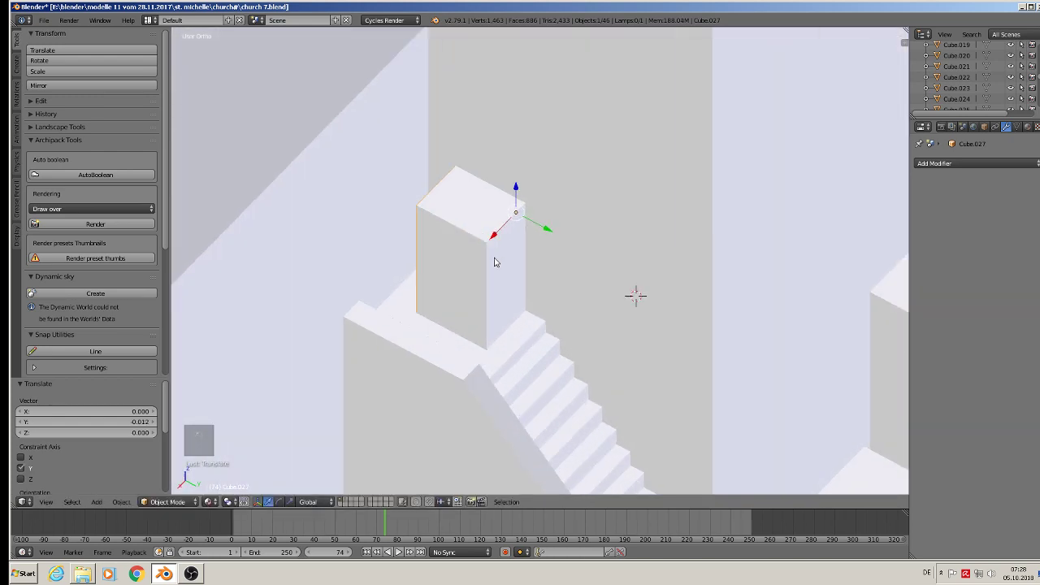
pyautogui.moveTo(495, 237); pyautogui.dragTo(509, 225)
pyautogui.scroll(-4, 511, 239)
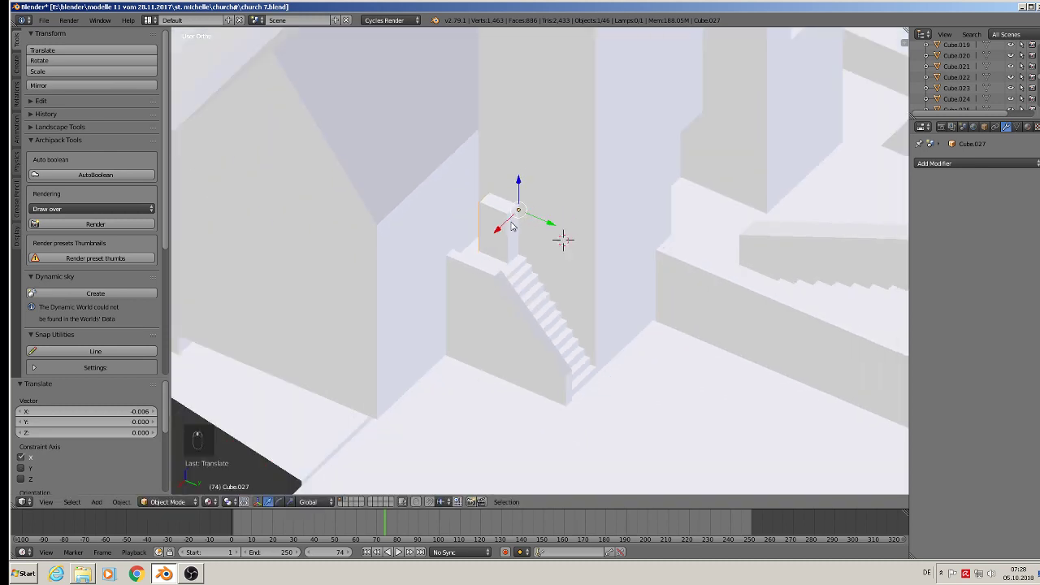
# Assign the existing red material named Material to the door block.
pyautogui.keyDown('shift'); pyautogui.moveTo(512, 243); pyautogui.dragTo(501, 341, button='middle'); pyautogui.keyUp('shift')
pyautogui.scroll(-3, 493, 333)
pyautogui.scroll(2, 465, 308)
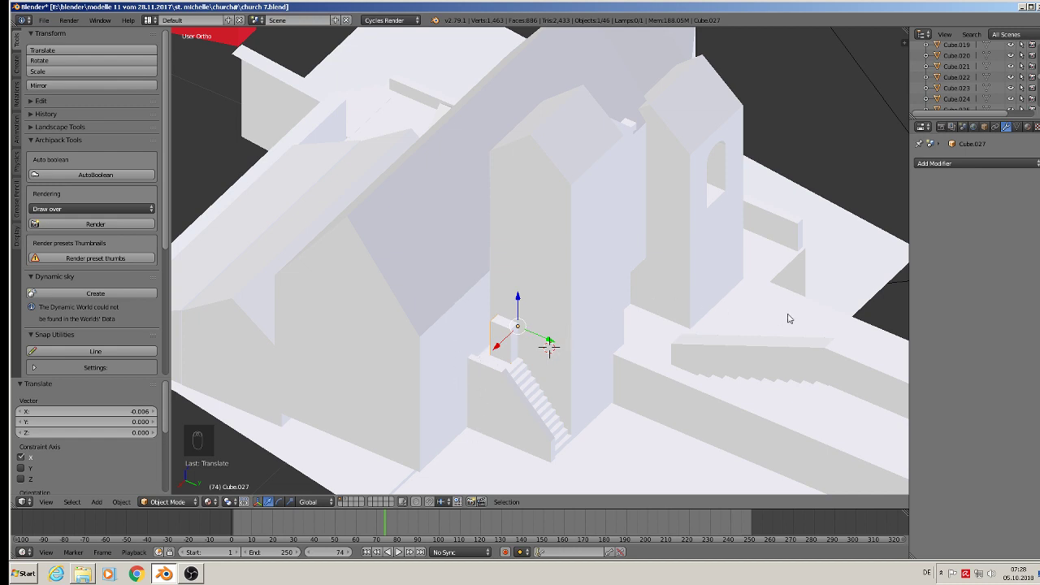
pyautogui.click(1027, 127)
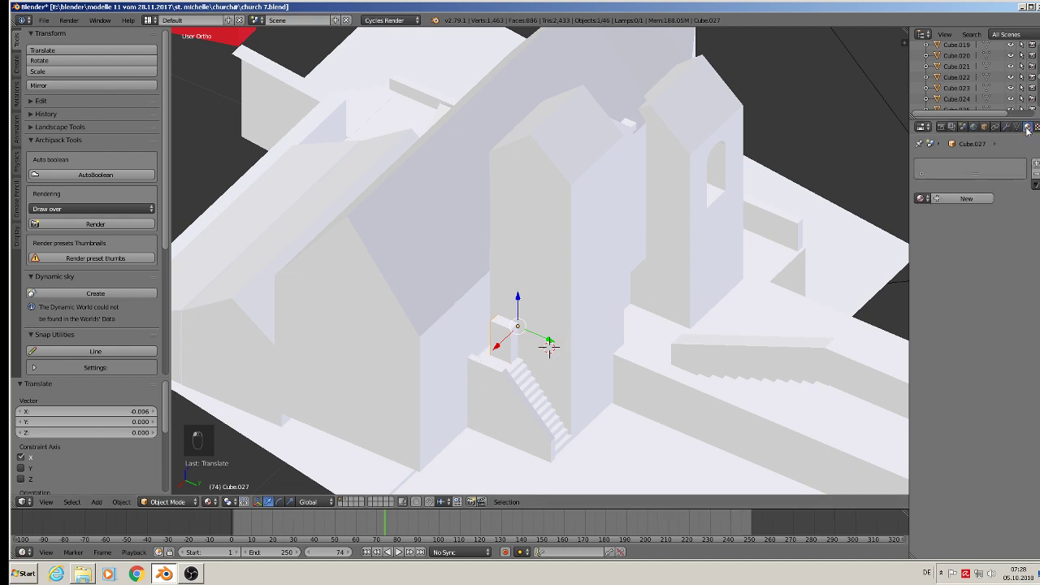
pyautogui.click(921, 198)
pyautogui.scroll(-3, 851, 306)
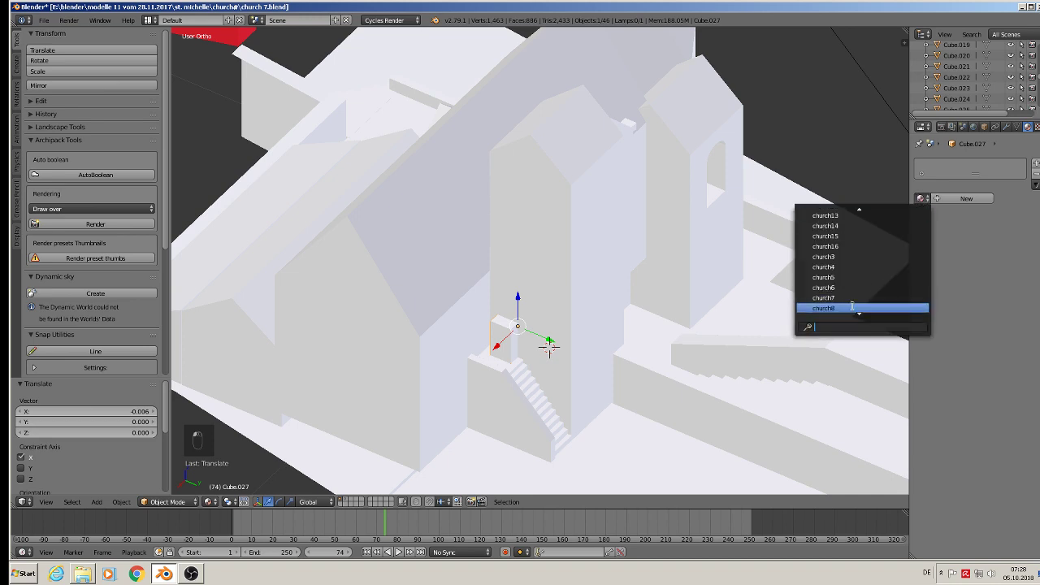
pyautogui.scroll(-3, 852, 306)
pyautogui.click(836, 308)
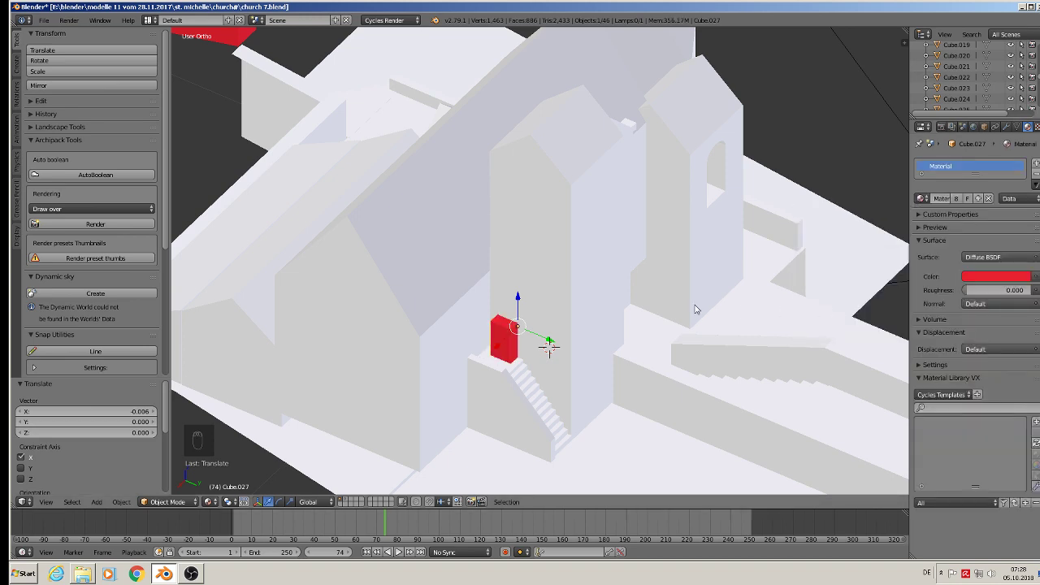
# Apply rotation and scale to the red door block and to the tower.
pyautogui.scroll(2, 545, 328)
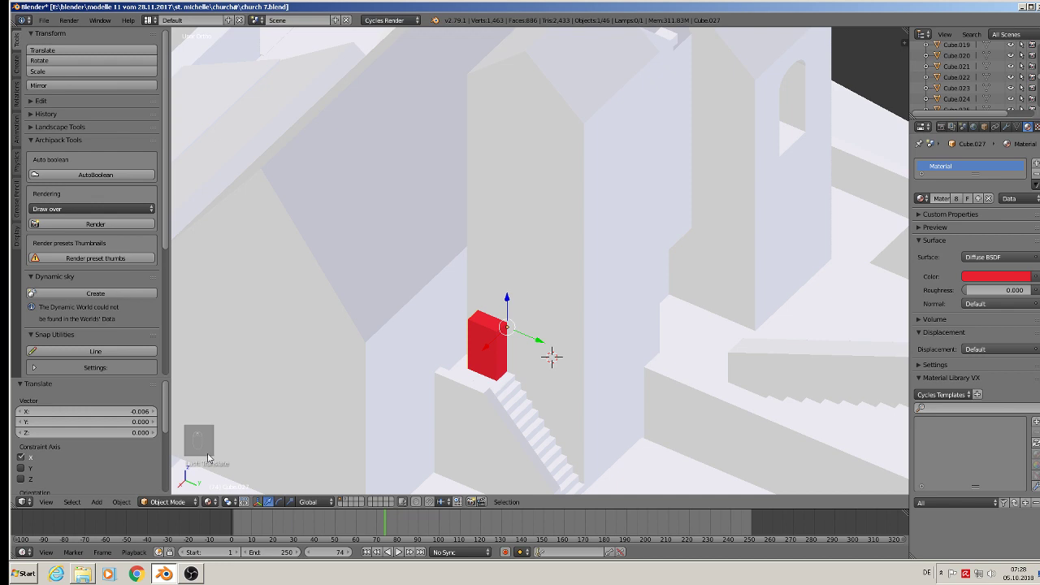
pyautogui.click(122, 502)
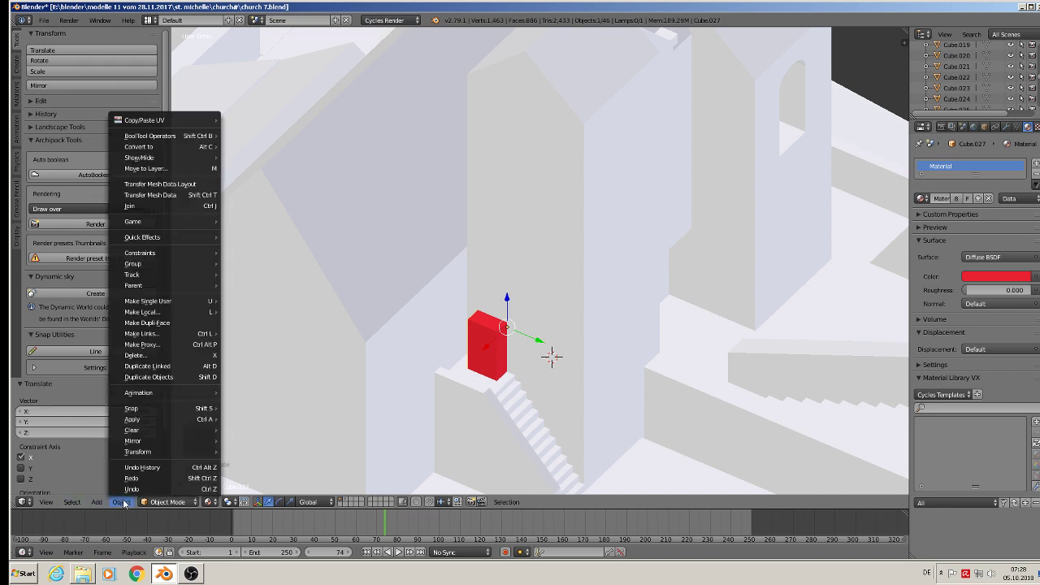
pyautogui.moveTo(150, 421)
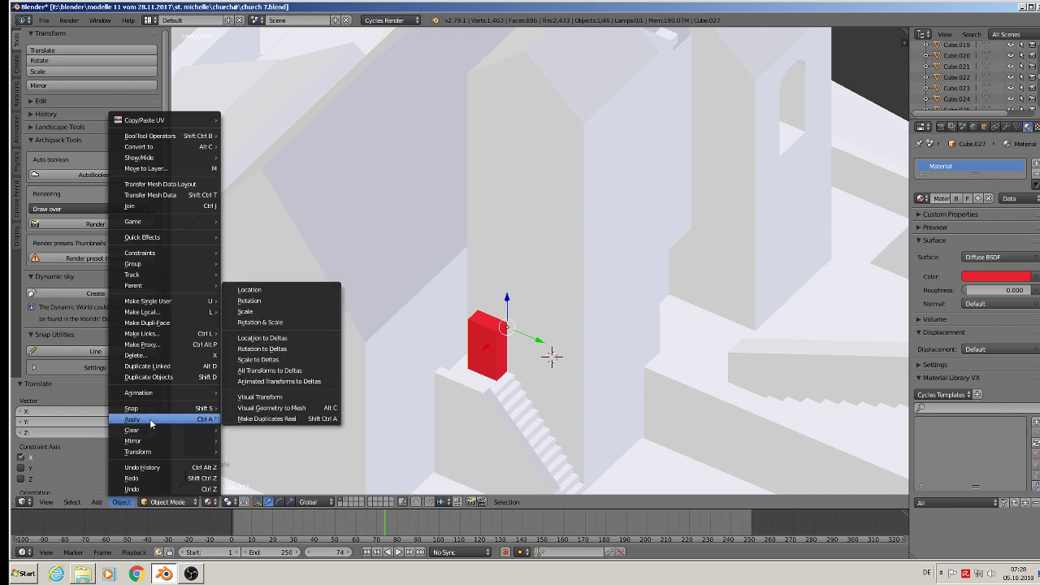
pyautogui.click(260, 322)
pyautogui.rightClick(510, 260)
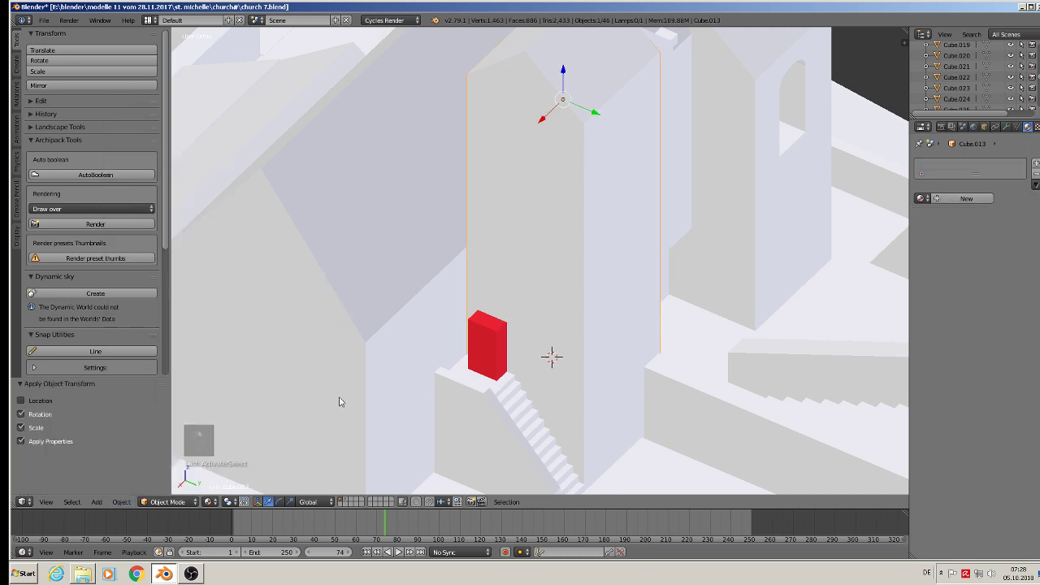
pyautogui.click(122, 500)
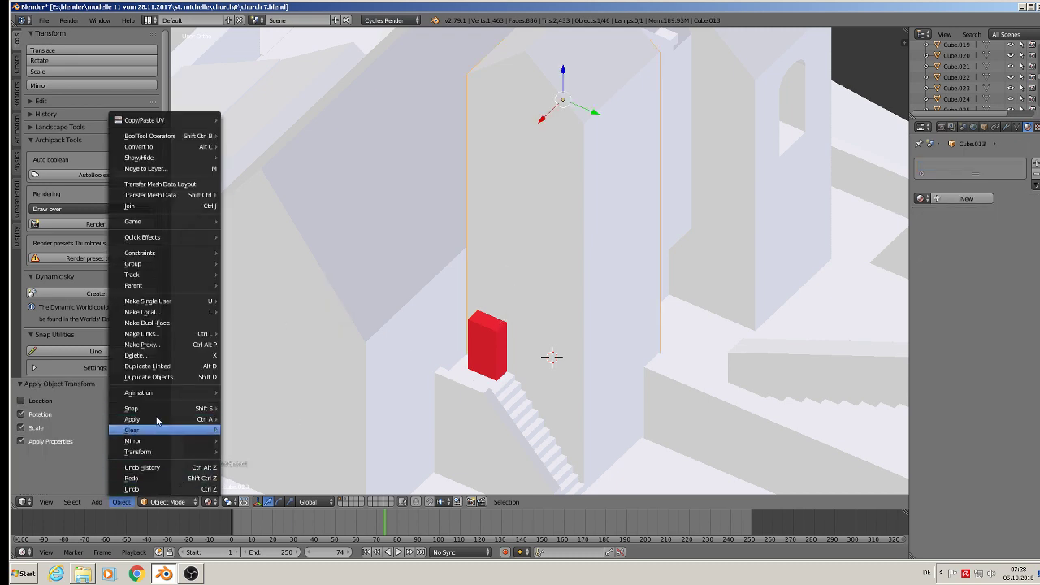
pyautogui.moveTo(177, 418)
pyautogui.click(286, 323)
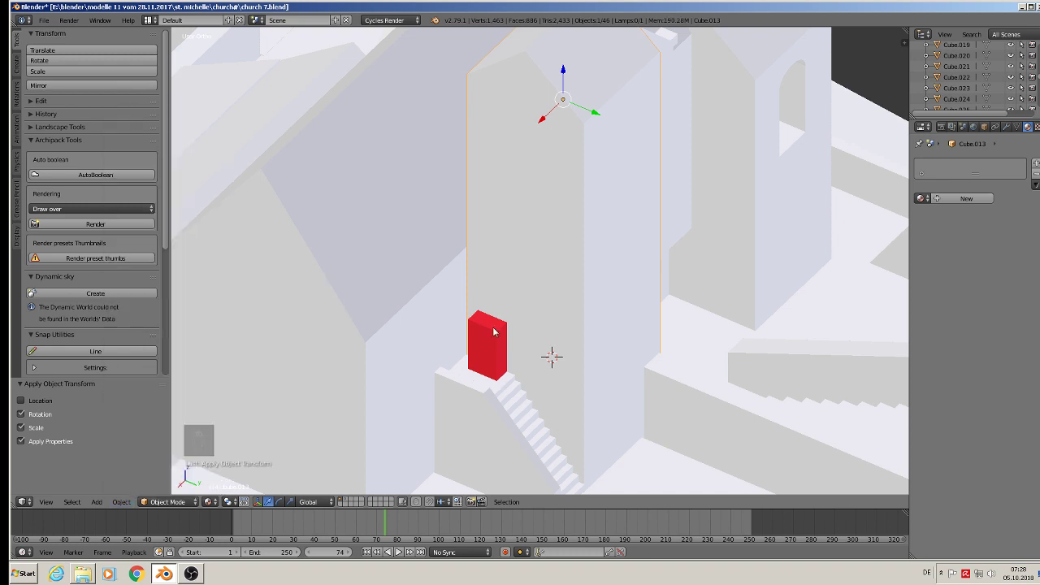
# Add a Boolean modifier to the tower beside the red door block.
pyautogui.rightClick(498, 340)
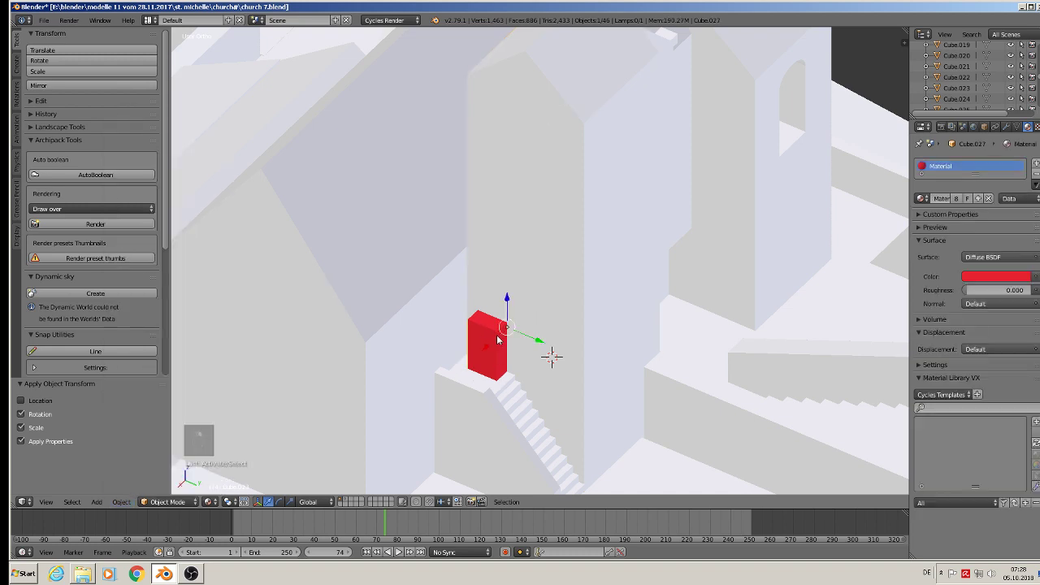
pyautogui.keyDown('shift'); pyautogui.moveTo(378, 445); pyautogui.dragTo(524, 329, button='middle'); pyautogui.keyUp('shift')
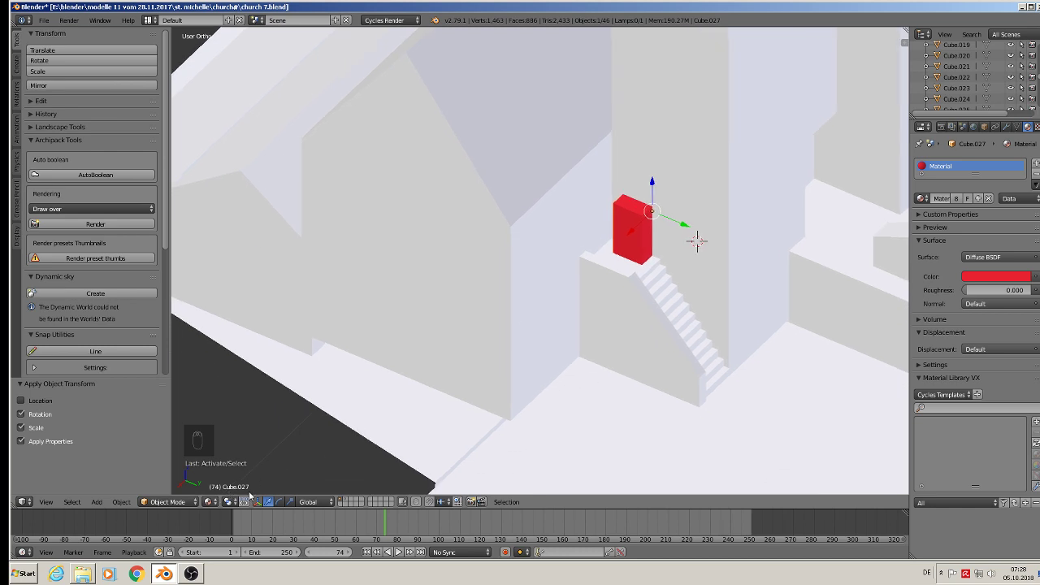
pyautogui.keyDown('shift'); pyautogui.moveTo(736, 242); pyautogui.dragTo(569, 293, button='middle'); pyautogui.keyUp('shift')
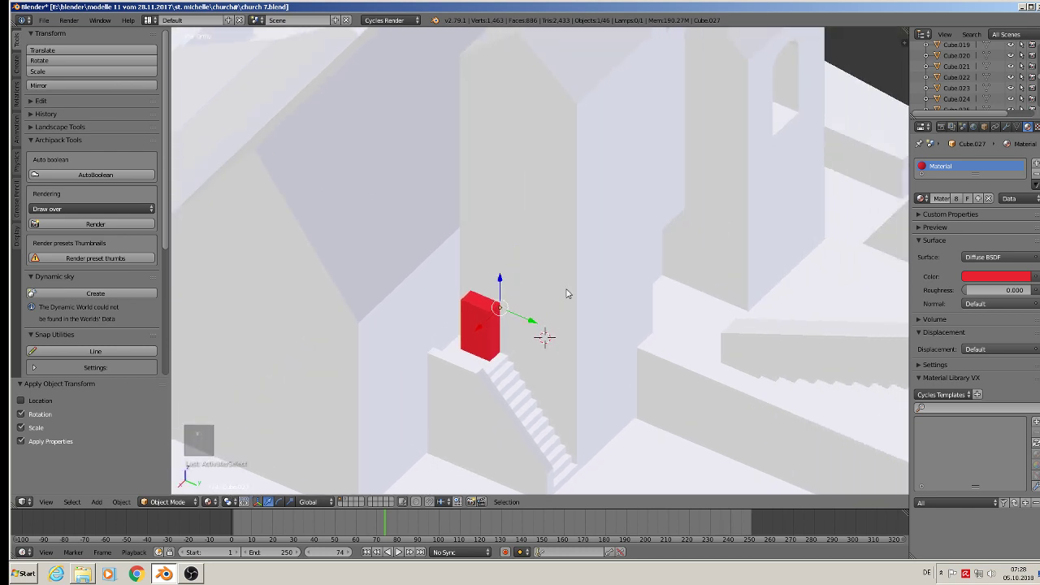
pyautogui.rightClick(595, 221)
pyautogui.click(1007, 127)
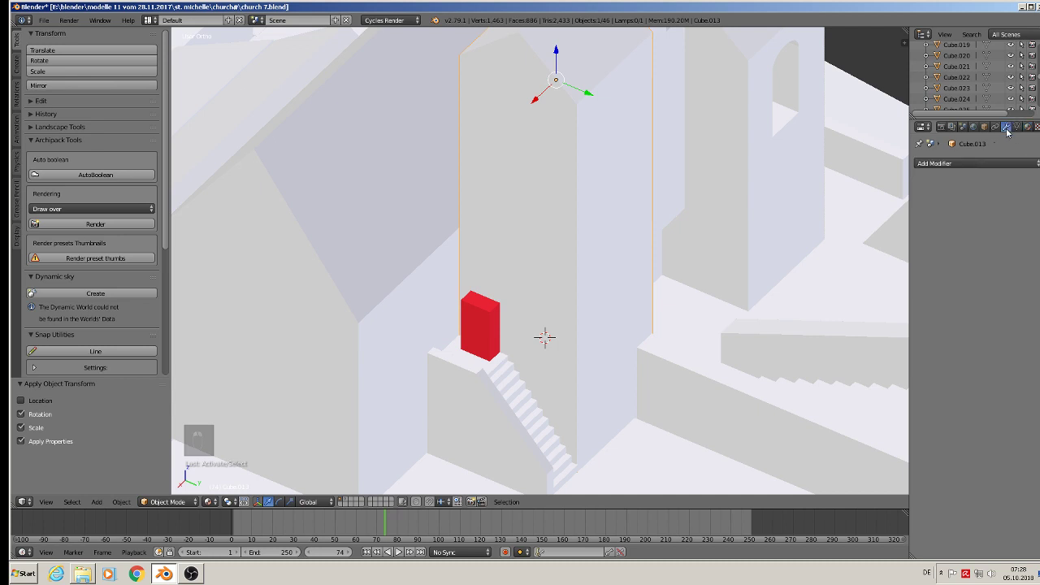
pyautogui.click(959, 163)
pyautogui.click(848, 213)
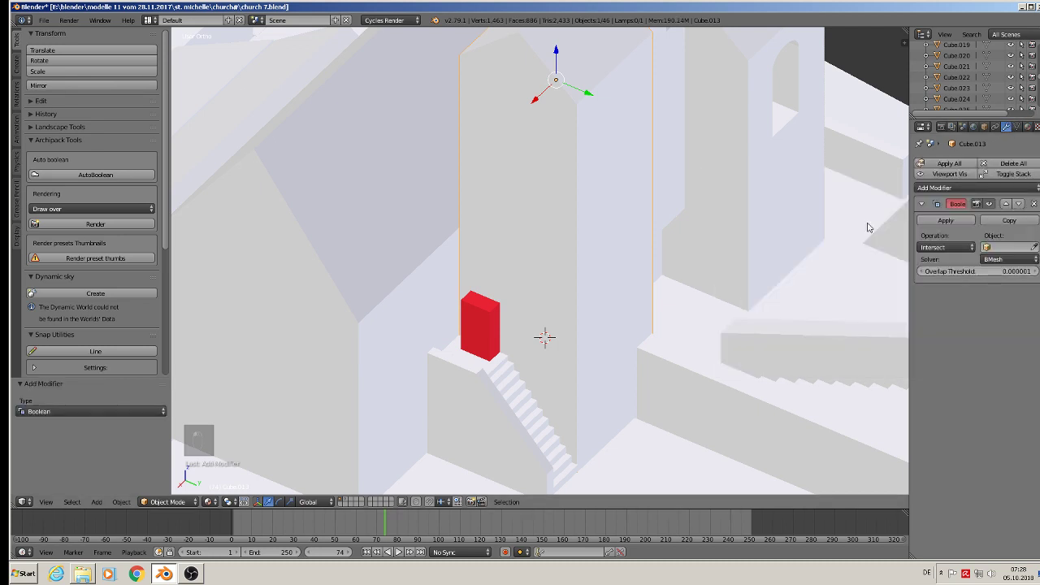
# Set the Boolean's object to Cube.027 and its operation to Difference, and apply the modifier to cut the doorway.
pyautogui.click(1001, 247)
pyautogui.write('c')
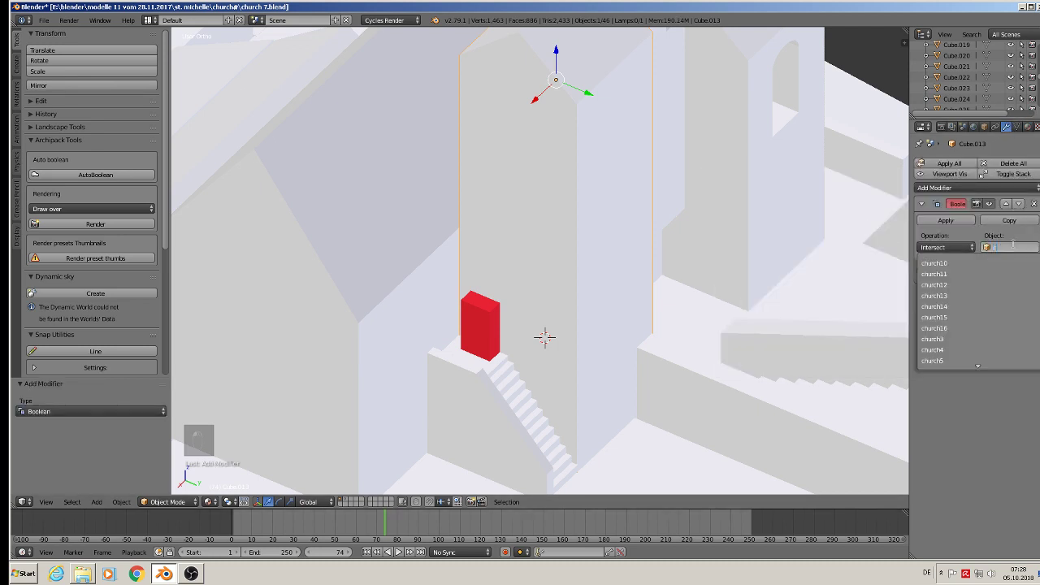
pyautogui.write('ube.0')
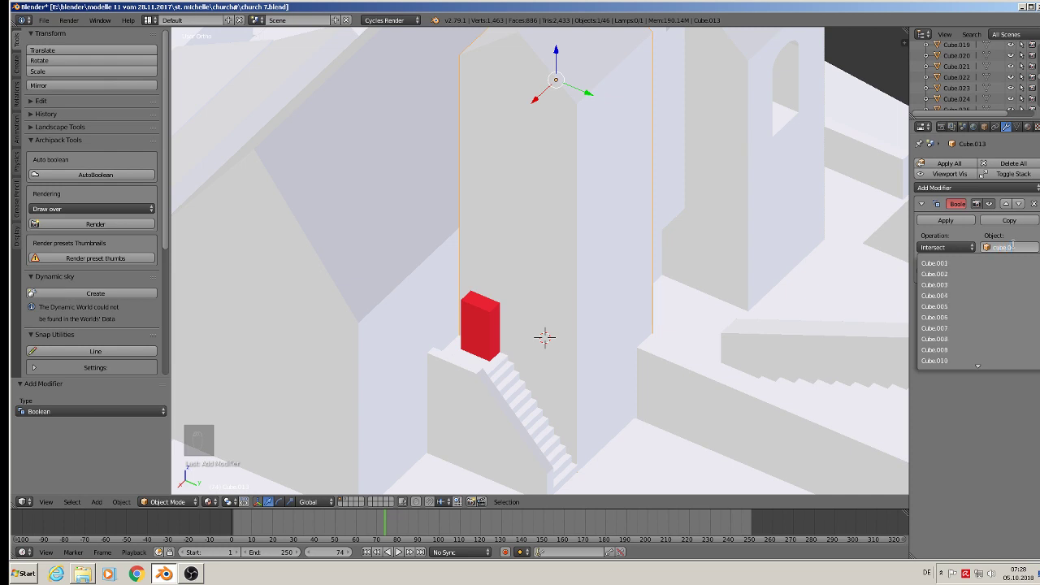
pyautogui.write('27')
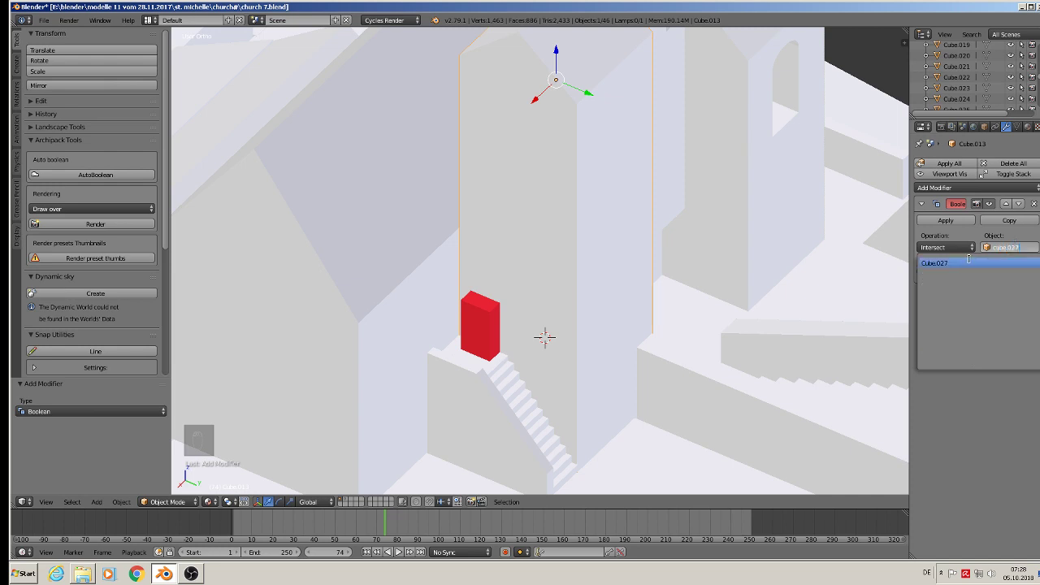
pyautogui.click(967, 262)
pyautogui.click(952, 248)
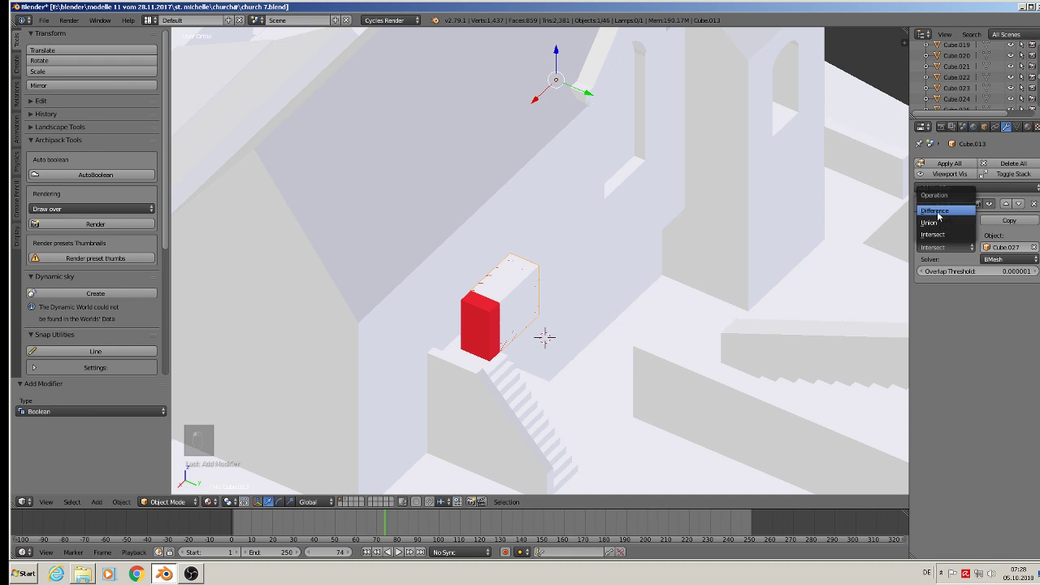
pyautogui.click(941, 213)
pyautogui.click(946, 220)
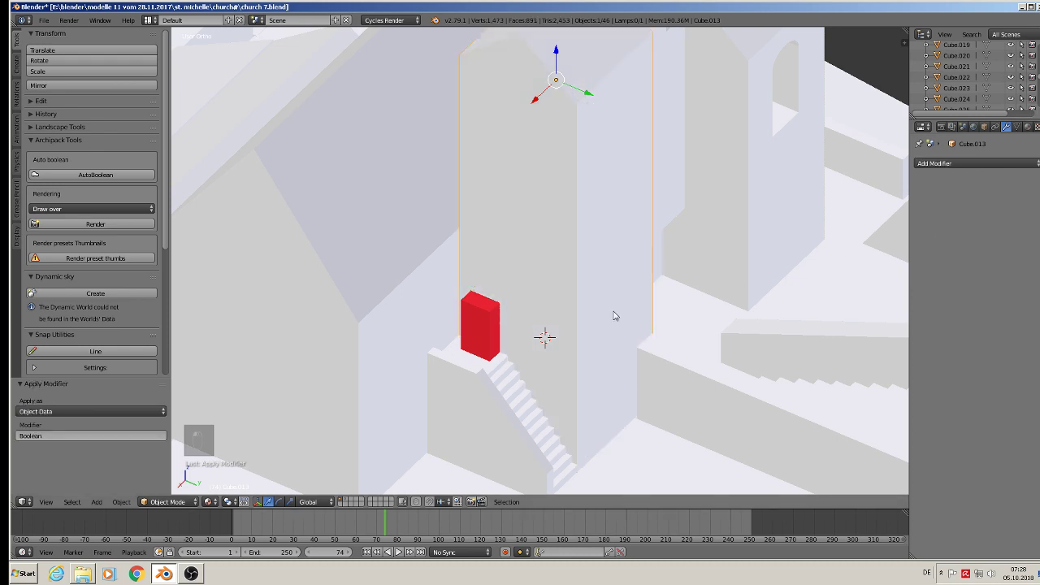
# Move the red door block 0.115 along Y to clear the doorway.
pyautogui.rightClick(485, 336)
pyautogui.moveTo(529, 322); pyautogui.dragTo(699, 384)
pyautogui.moveTo(699, 384); pyautogui.dragTo(606, 360, button='middle')
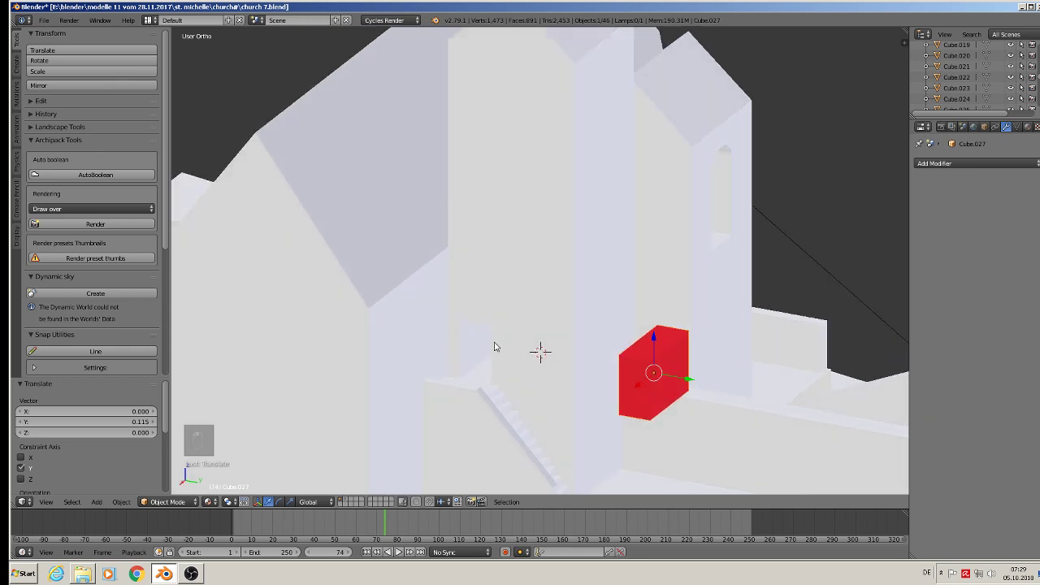
# Move the back face of the tower's doorway recess outward along X to make the recess shallower.
pyautogui.scroll(3, 495, 347)
pyautogui.press('Tab')
pyautogui.press('Tab')
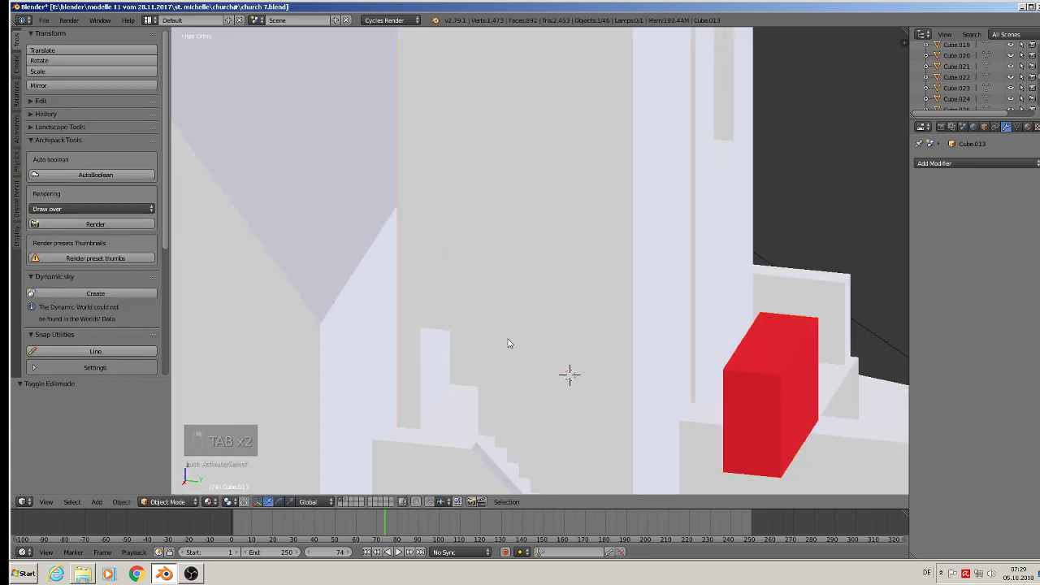
pyautogui.rightClick(567, 372)
pyautogui.press('Tab')
pyautogui.scroll(3, 567, 372)
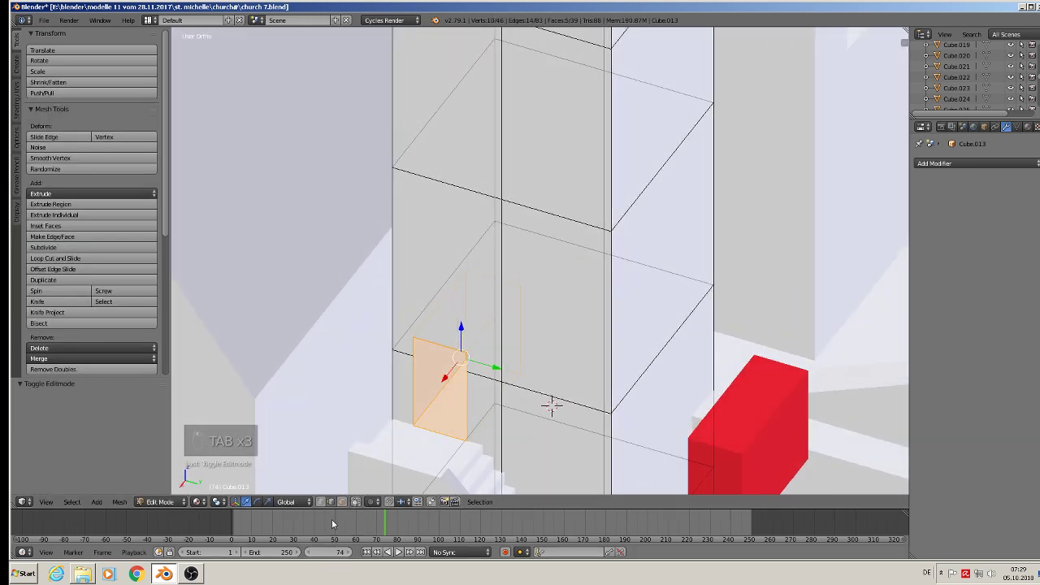
pyautogui.click(342, 501)
pyautogui.rightClick(552, 407)
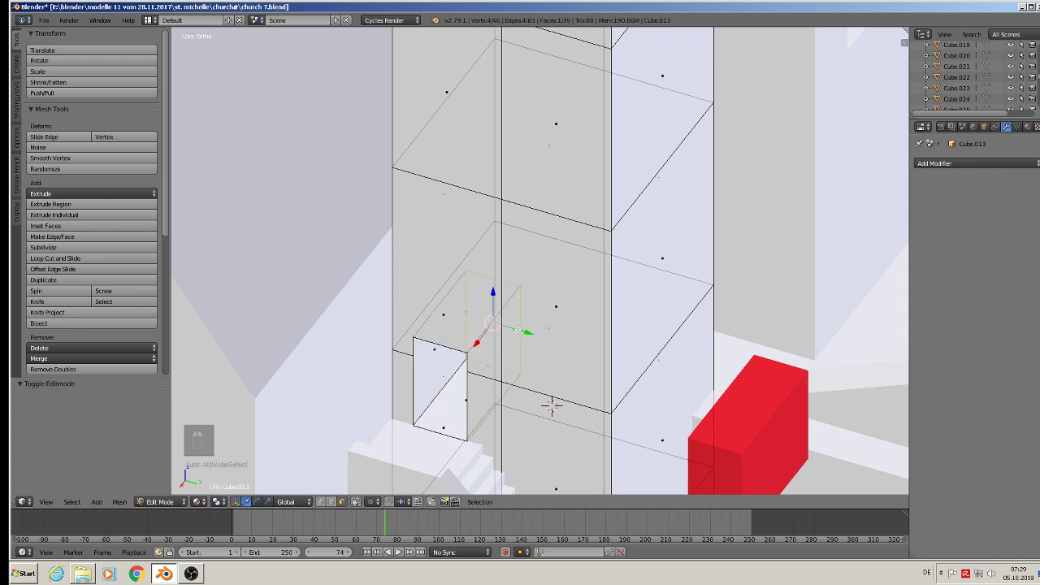
pyautogui.moveTo(486, 344); pyautogui.dragTo(438, 407)
pyautogui.press('Tab')
pyautogui.moveTo(550, 404)
pyautogui.mouseDown(button='middle')
pyautogui.moveTo(543, 431)
pyautogui.moveTo(605, 431)
pyautogui.moveTo(559, 401)
pyautogui.mouseUp(button='middle')
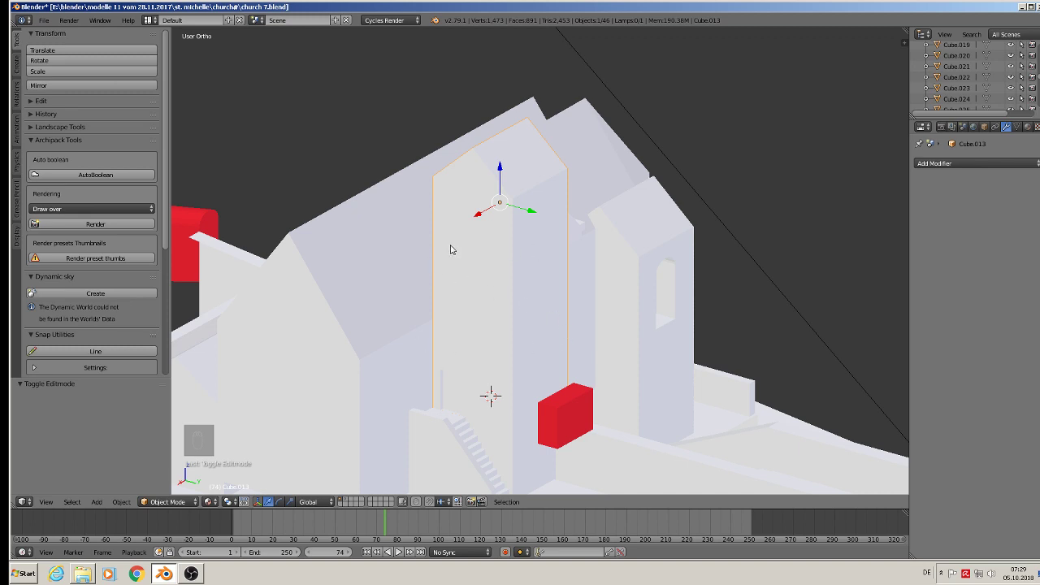
pyautogui.scroll(3, 535, 285)
pyautogui.rightClick(497, 275)
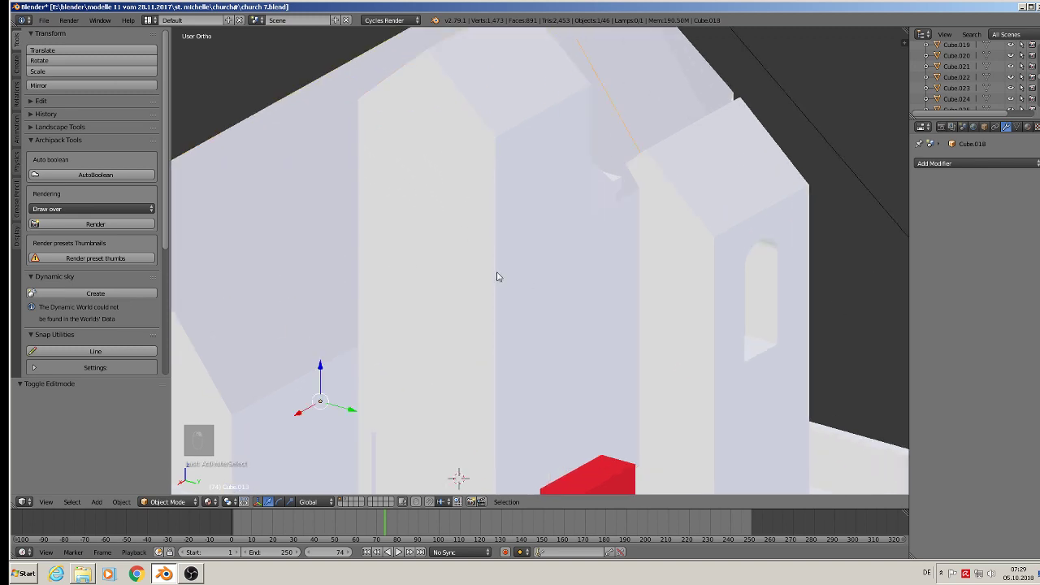
pyautogui.press('Tab')
pyautogui.scroll(-2, 493, 281)
pyautogui.press('Tab')
# Lower the tower's middle edge loop by 0.044 and its upper edge loop by 0.051 along Z.
pyautogui.rightClick(474, 226)
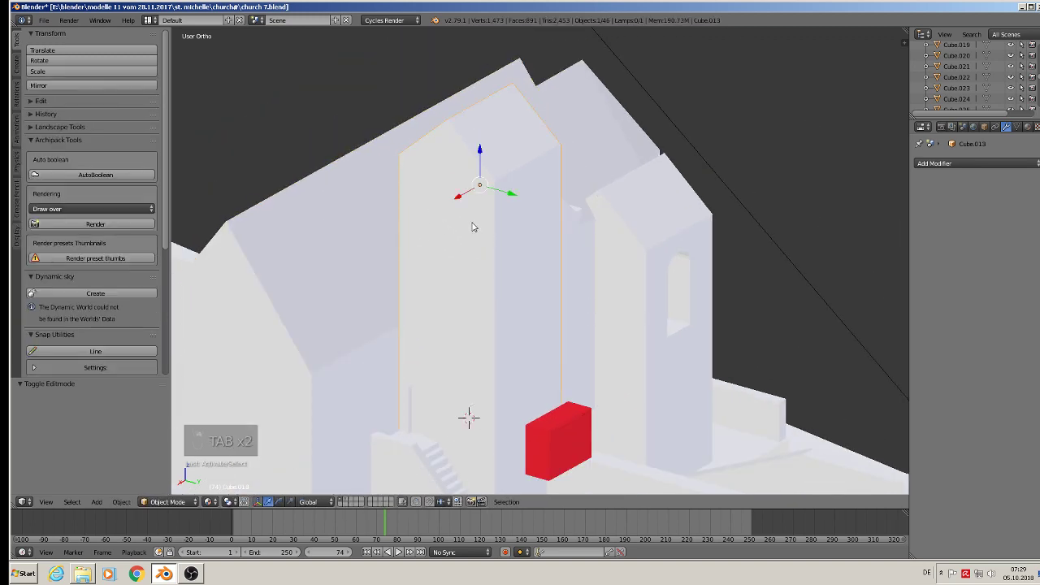
pyautogui.press('Tab')
pyautogui.scroll(2, 476, 410)
pyautogui.moveTo(526, 281); pyautogui.dragTo(493, 316, button='middle')
pyautogui.scroll(1, 525, 302)
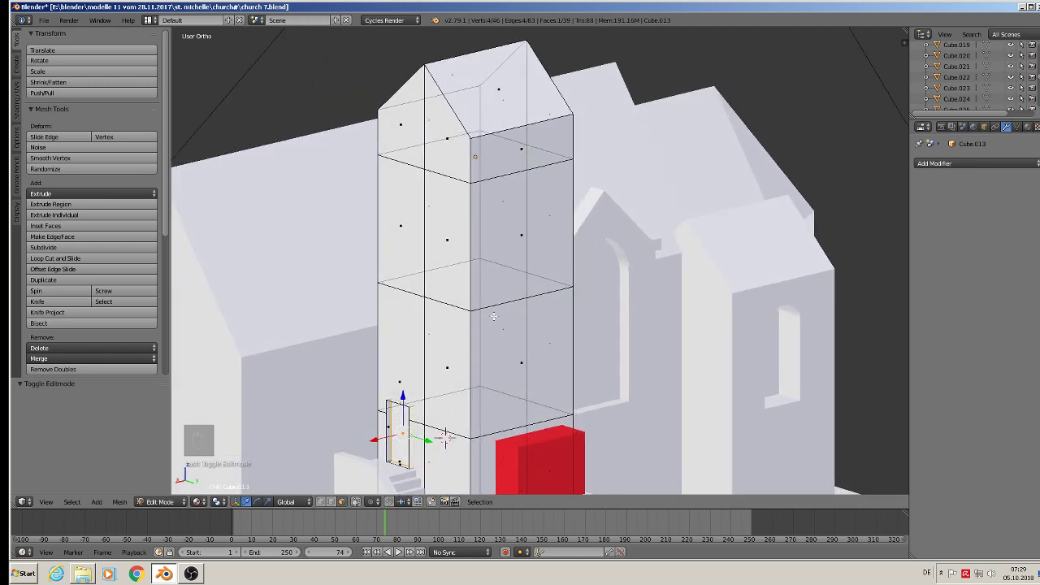
pyautogui.keyDown('alt'); pyautogui.rightClick(439, 301); pyautogui.keyUp('alt')
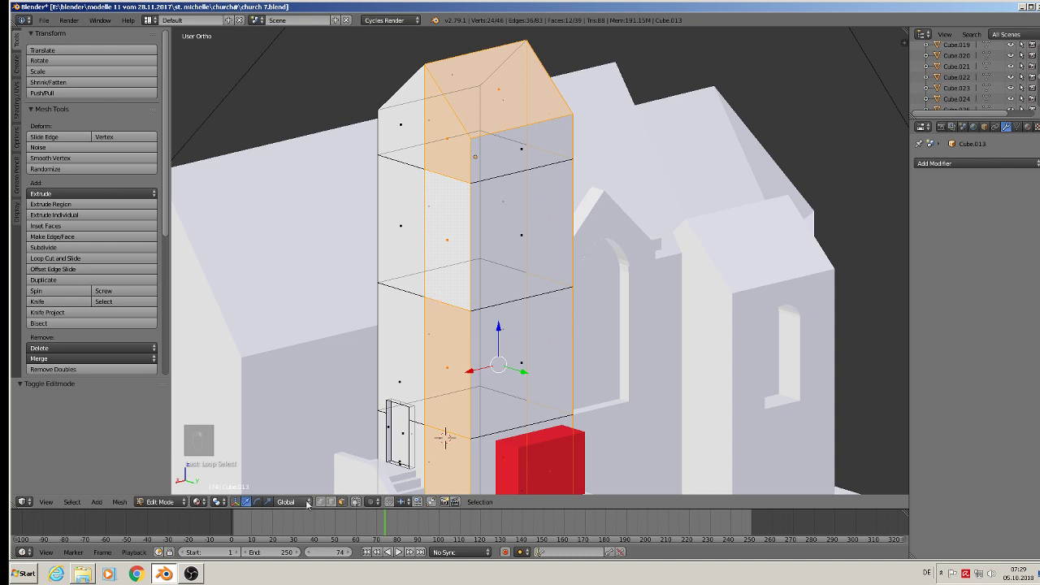
pyautogui.click(332, 503)
pyautogui.keyDown('alt'); pyautogui.rightClick(459, 299); pyautogui.keyUp('alt')
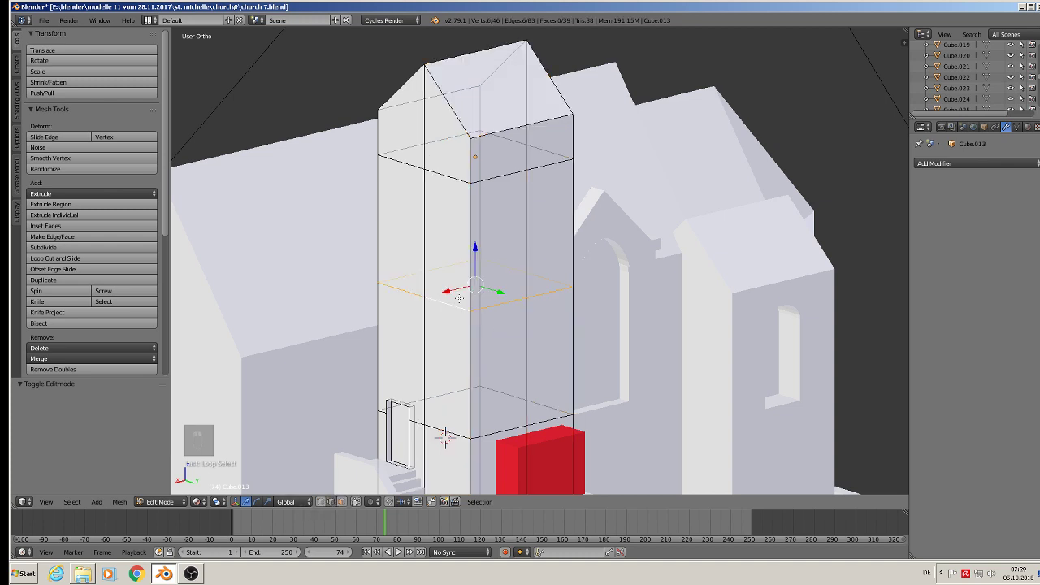
pyautogui.moveTo(476, 256); pyautogui.dragTo(477, 324)
pyautogui.keyDown('alt'); pyautogui.rightClick(442, 178); pyautogui.keyUp('alt')
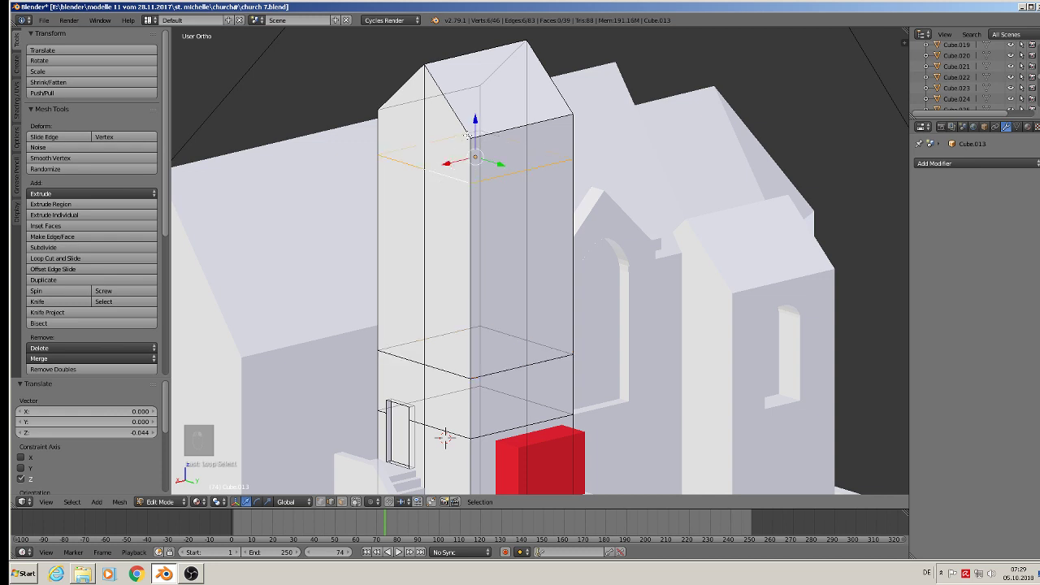
pyautogui.moveTo(469, 135); pyautogui.dragTo(469, 241)
# Add a loop cut just above each of the two lowered edge loops and scale the upper cut to 0 along Z.
pyautogui.hotkey('ctrl', 'r')
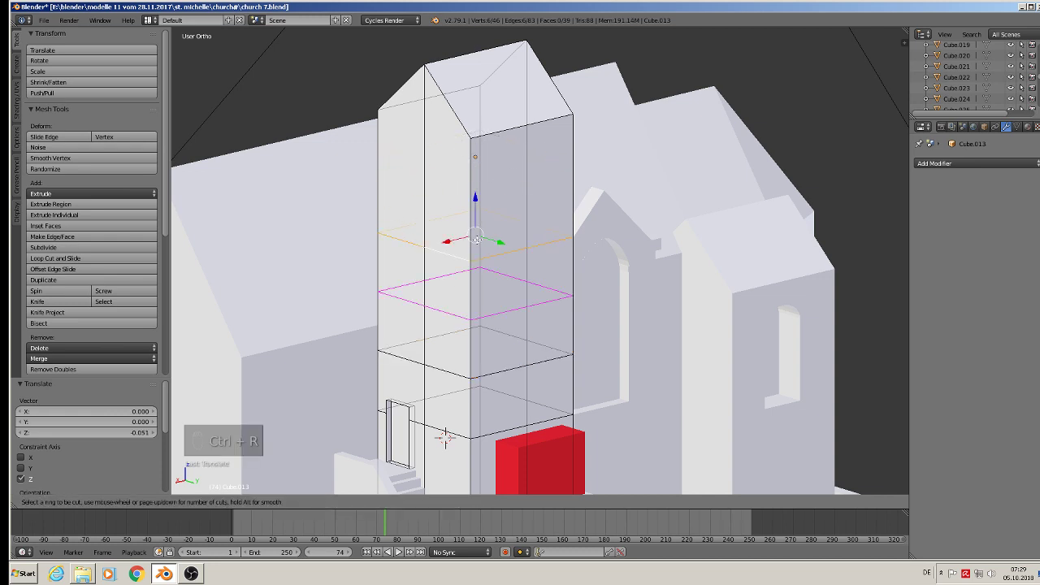
pyautogui.click(476, 243)
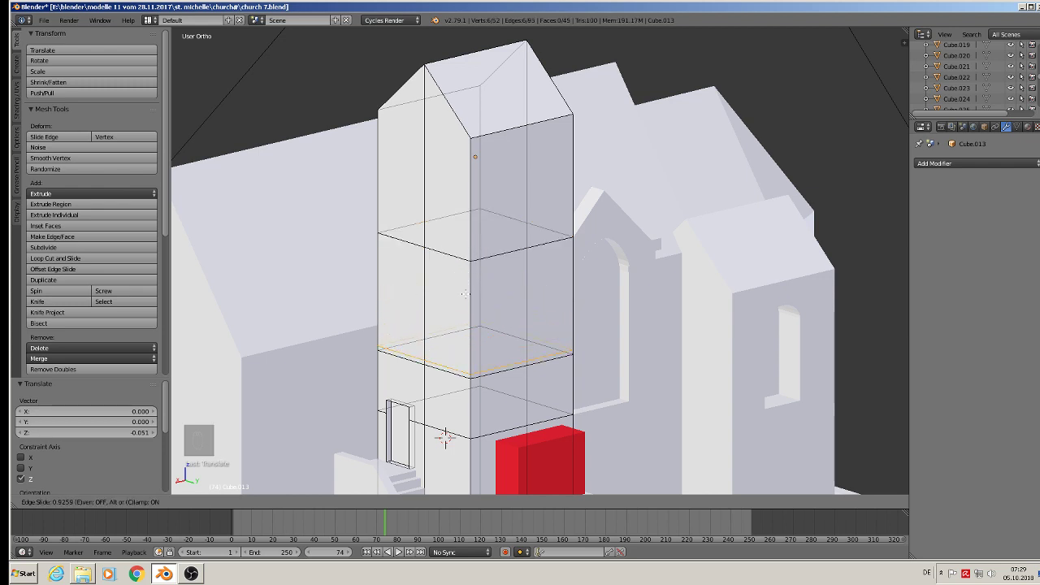
pyautogui.click(465, 294)
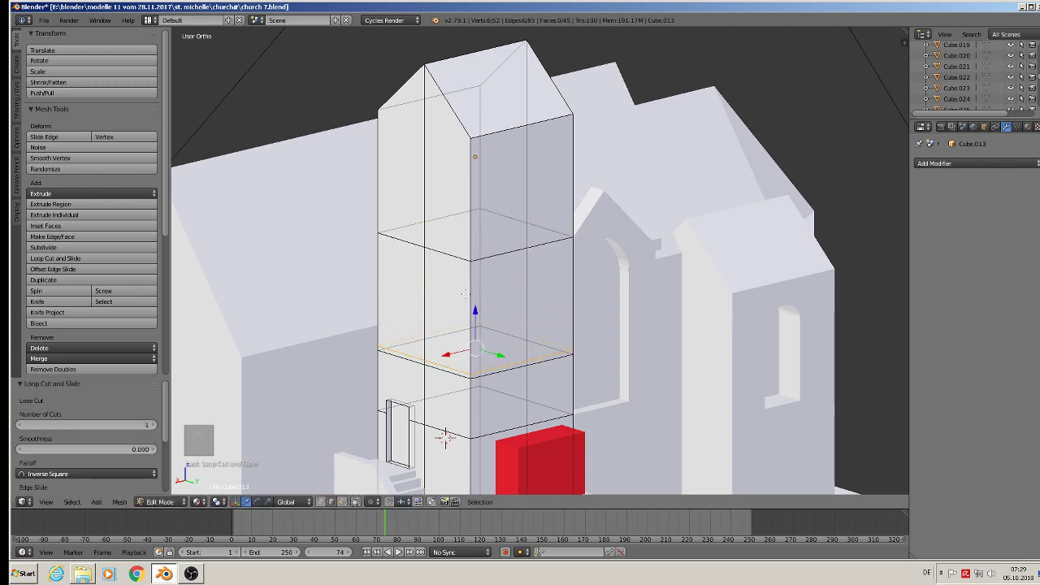
pyautogui.hotkey('ctrl', 'r')
pyautogui.click(463, 218)
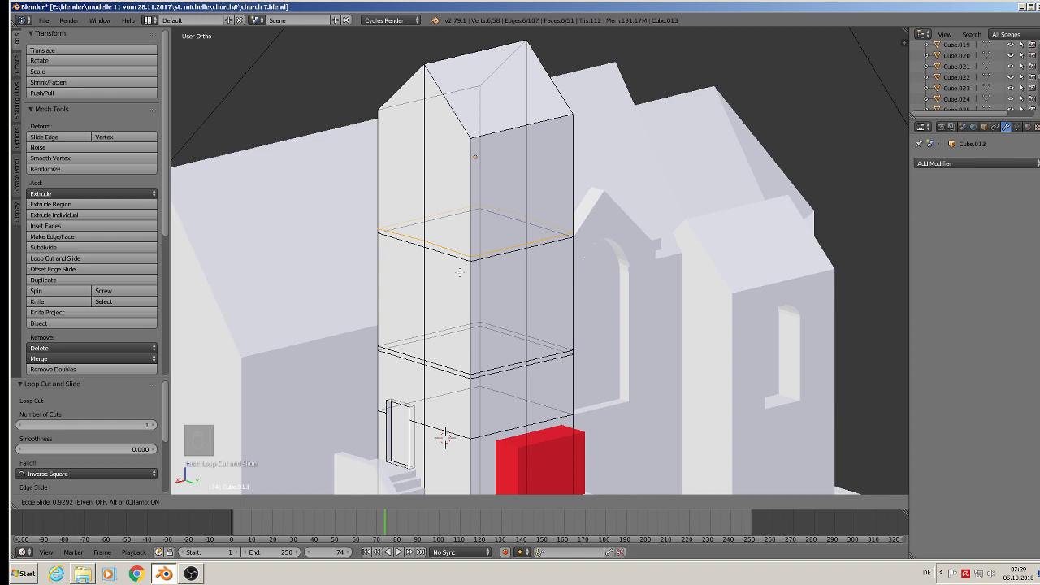
pyautogui.click(459, 274)
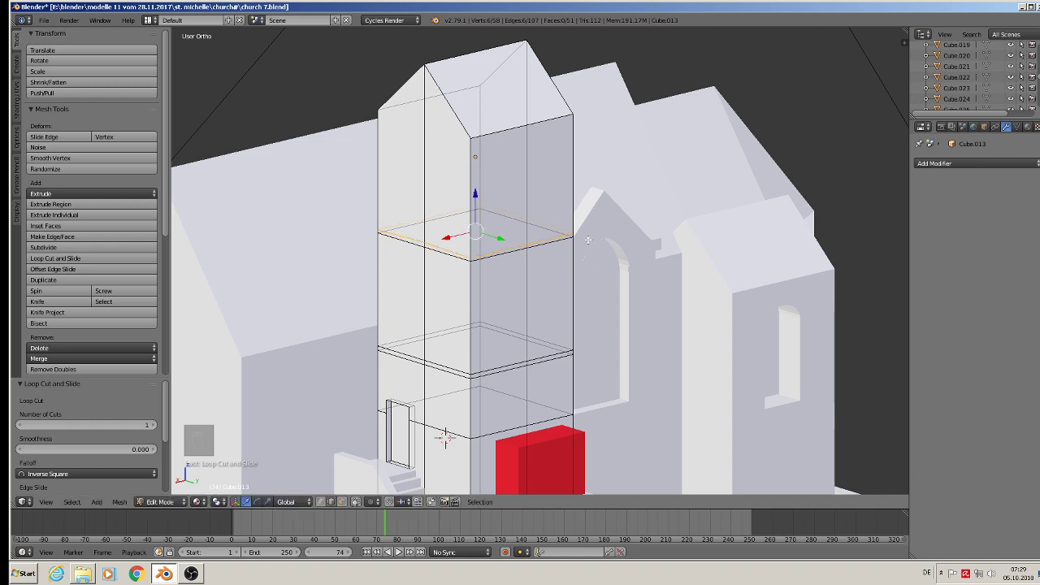
pyautogui.press('s')
pyautogui.press('z')
pyautogui.press('0')
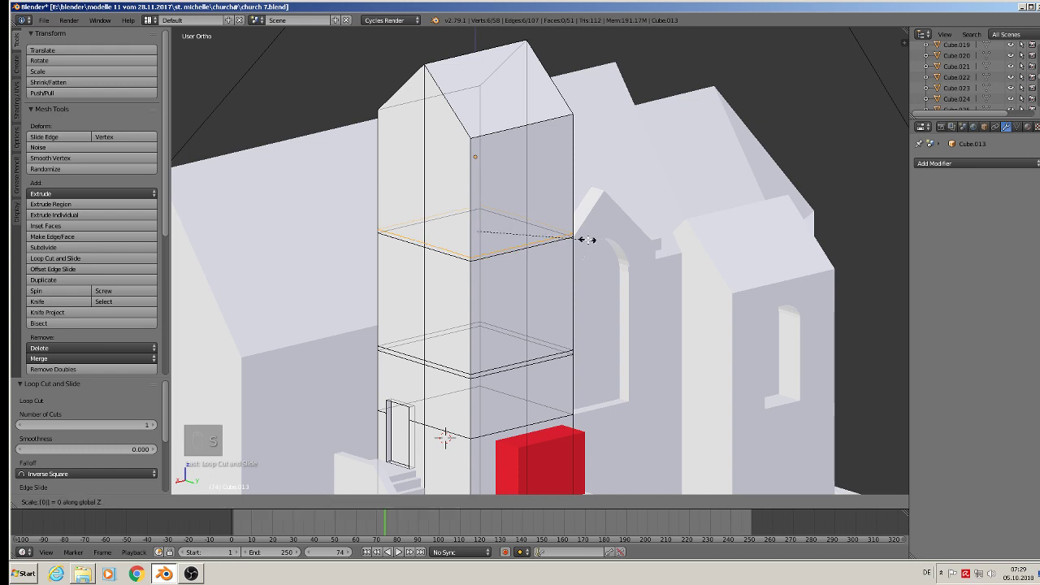
pyautogui.click(529, 260)
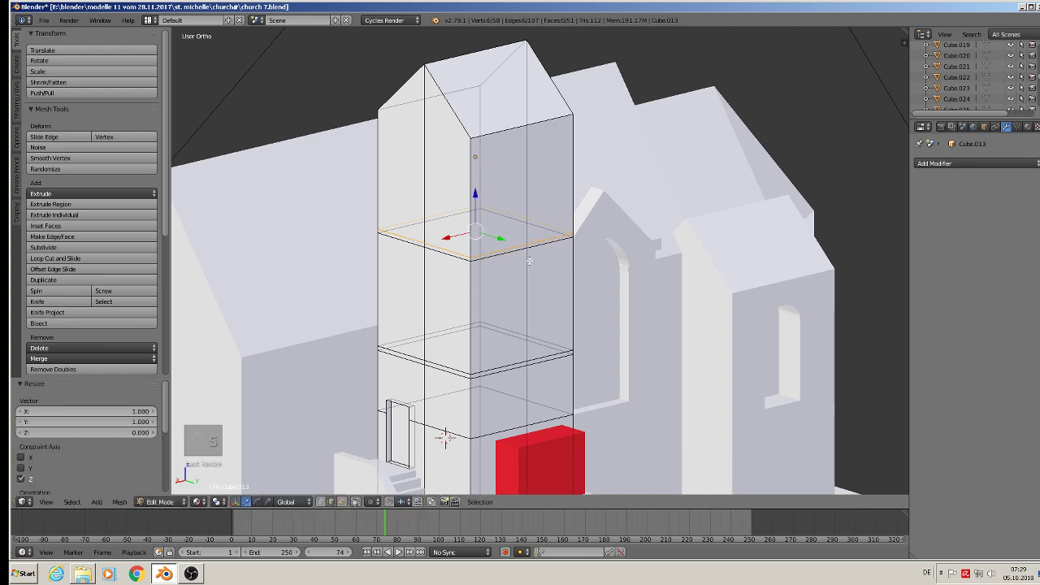
# Extrude the upper thin ring of faces around the tower and scale it to about 1.05 to form a projecting ledge.
pyautogui.click(341, 502)
pyautogui.keyDown('alt'); pyautogui.click(473, 258); pyautogui.keyUp('alt')
pyautogui.keyDown('alt'); pyautogui.click(472, 258); pyautogui.keyUp('alt')
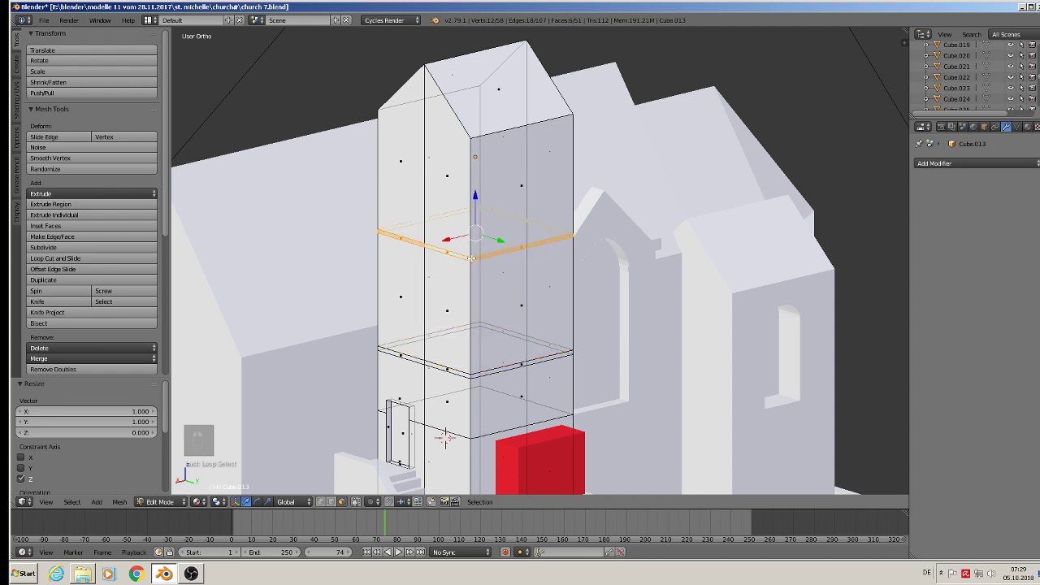
pyautogui.press('e')
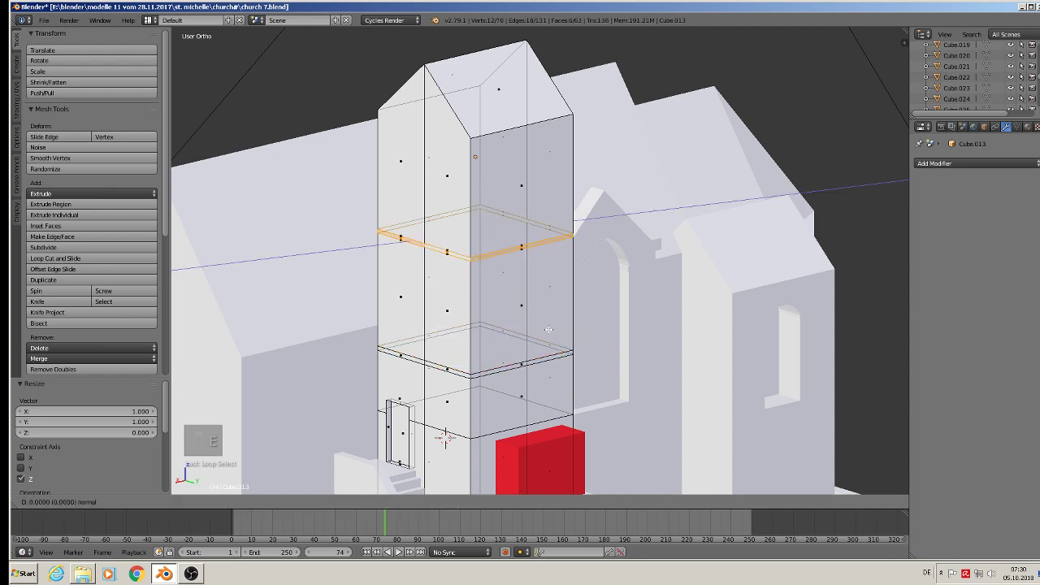
pyautogui.press('s')
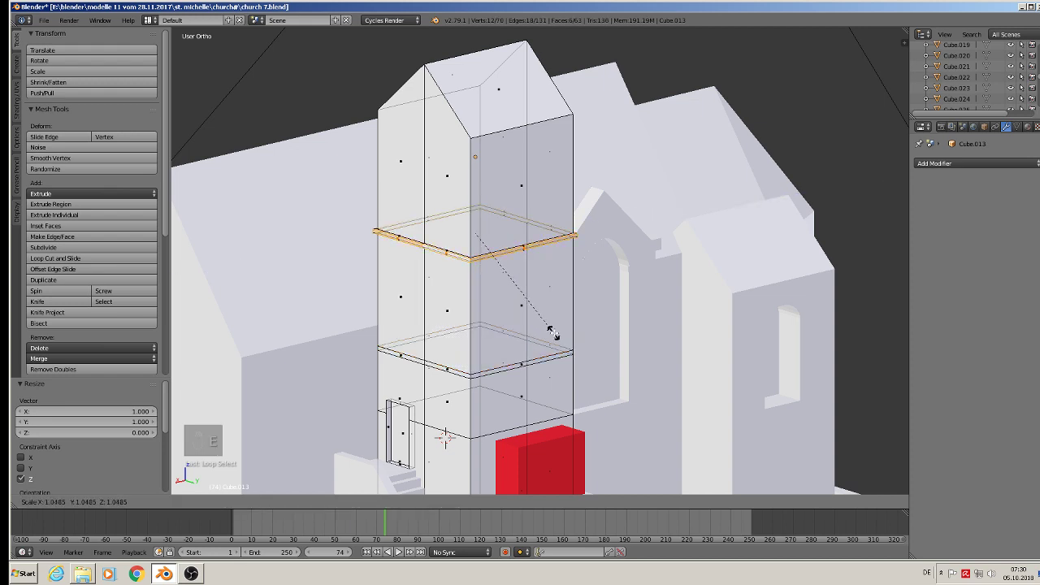
pyautogui.click(555, 335)
pyautogui.press('Tab')
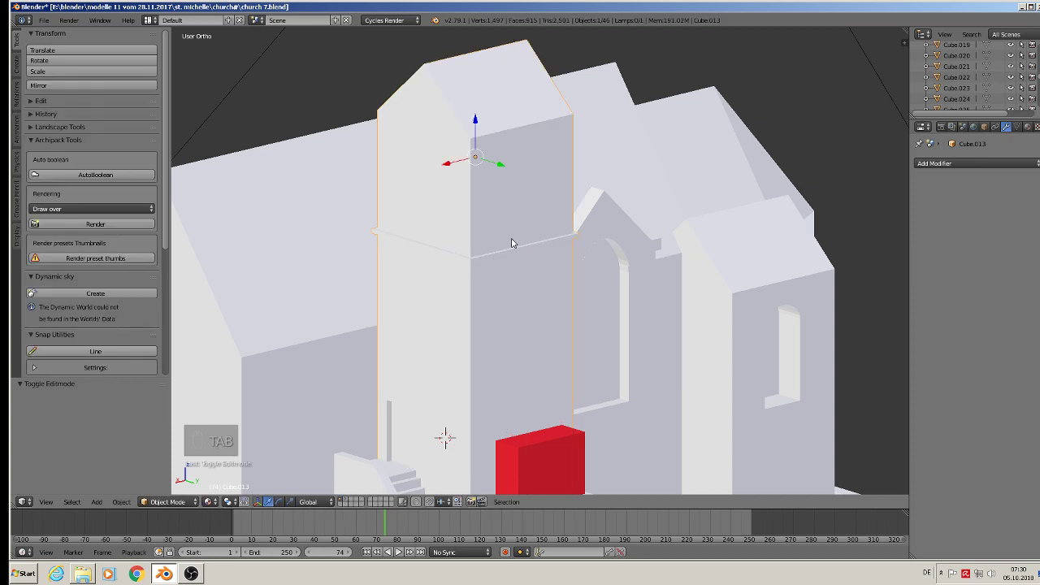
# Extrude the lower thin face ring, scale it to about 1.05 as a second ledge, and save the file.
pyautogui.press('Tab')
pyautogui.keyDown('alt'); pyautogui.rightClick(478, 376); pyautogui.keyUp('alt')
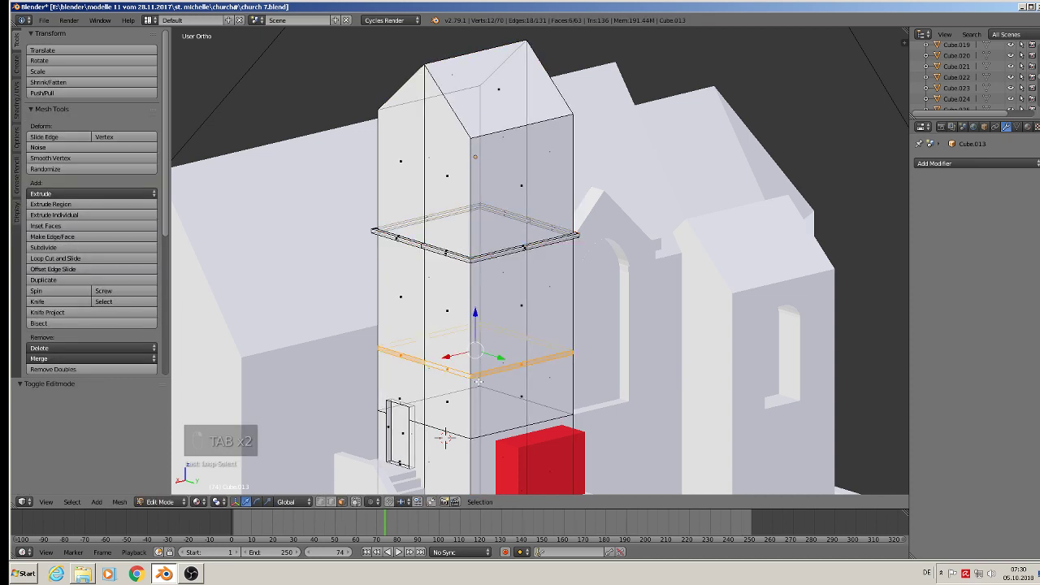
pyautogui.press('e')
pyautogui.press('s')
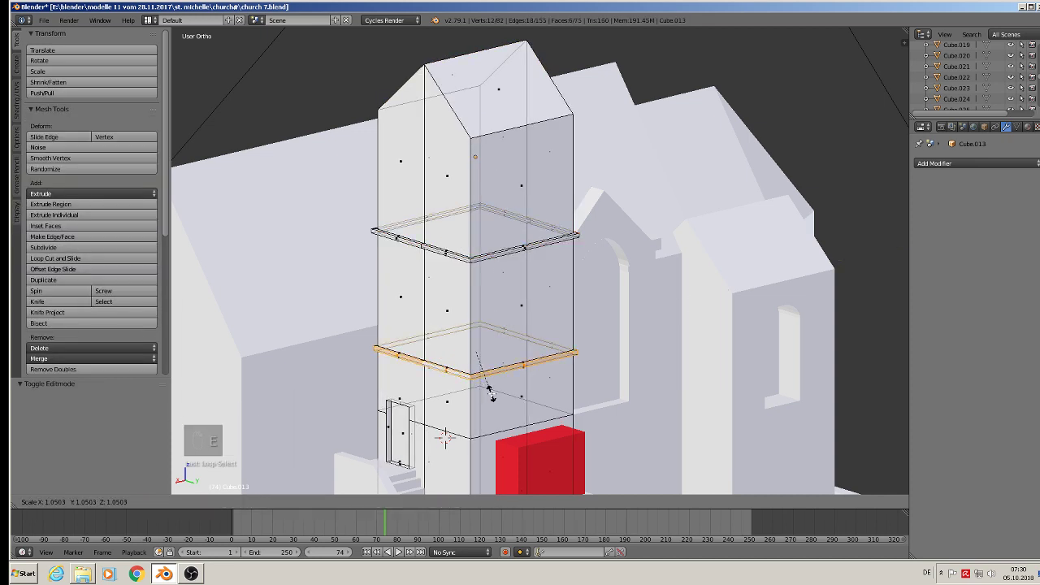
pyautogui.click(492, 394)
pyautogui.press('Tab')
pyautogui.moveTo(491, 394); pyautogui.dragTo(490, 259, button='middle')
pyautogui.scroll(-2, 490, 263)
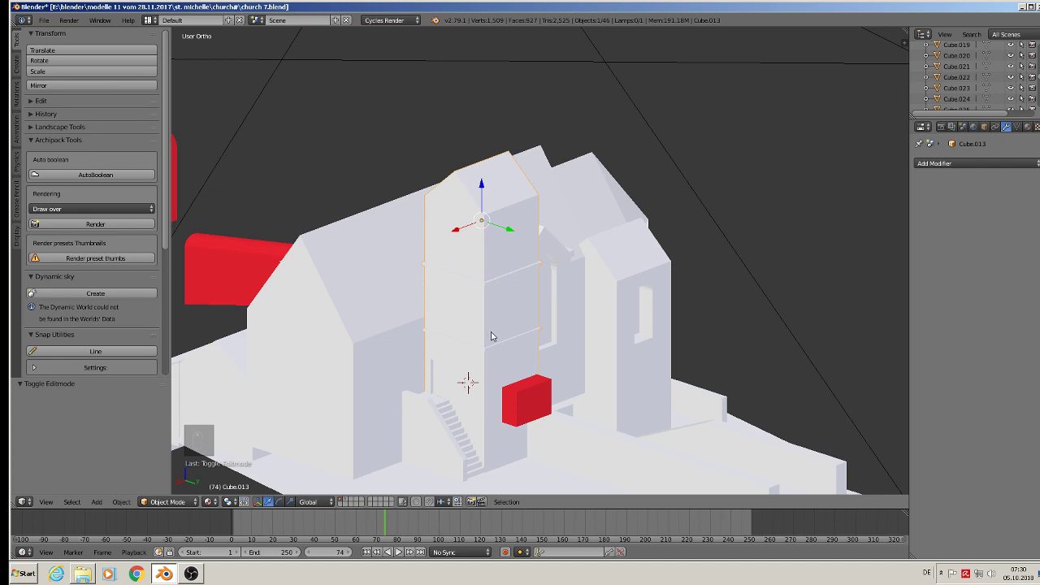
pyautogui.click(44, 20)
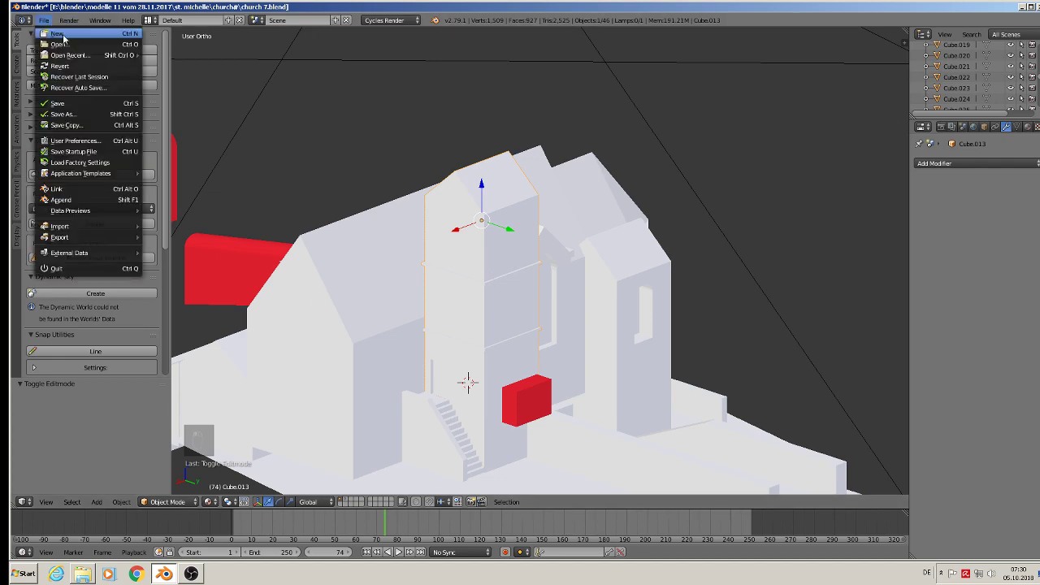
pyautogui.click(80, 104)
# Examine the tower's ledges and upper window opening in the alley reference photo with the lantern.
pyautogui.press('KP_1')
pyautogui.scroll(-6, 612, 224)
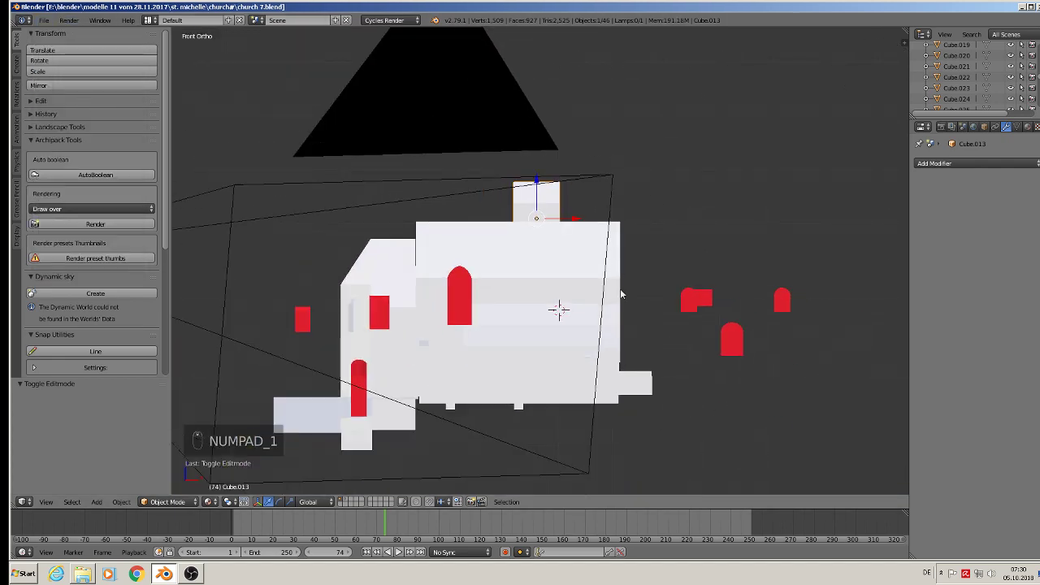
pyautogui.keyDown('shift'); pyautogui.moveTo(575, 431); pyautogui.dragTo(698, 127, button='middle'); pyautogui.keyUp('shift')
pyautogui.keyDown('shift'); pyautogui.moveTo(576, 345); pyautogui.dragTo(676, 112, button='middle'); pyautogui.keyUp('shift')
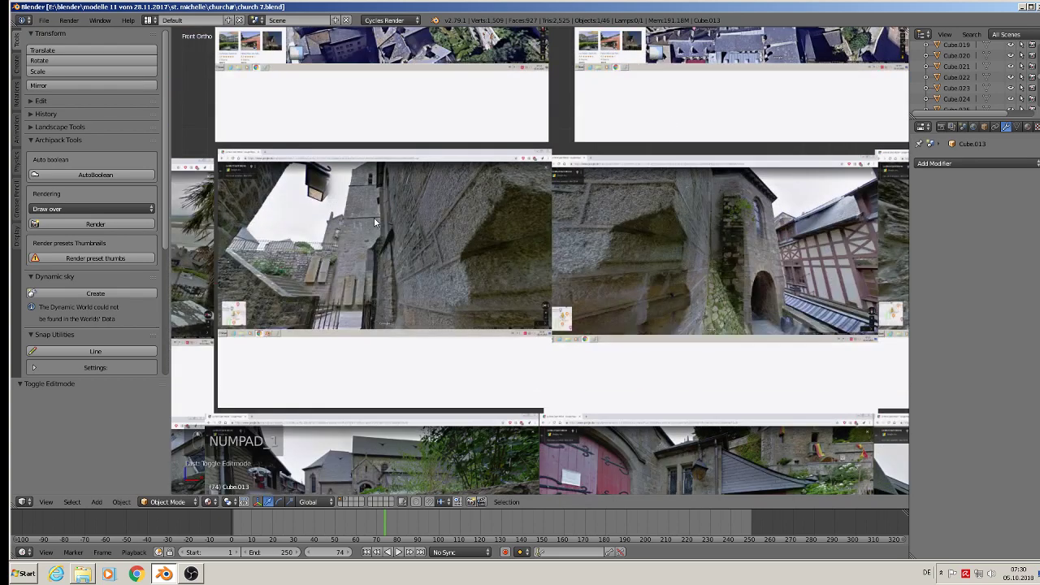
pyautogui.keyDown('shift'); pyautogui.moveTo(376, 220); pyautogui.dragTo(497, 261, button='middle'); pyautogui.keyUp('shift')
pyautogui.scroll(4, 473, 215)
pyautogui.scroll(4, 474, 216)
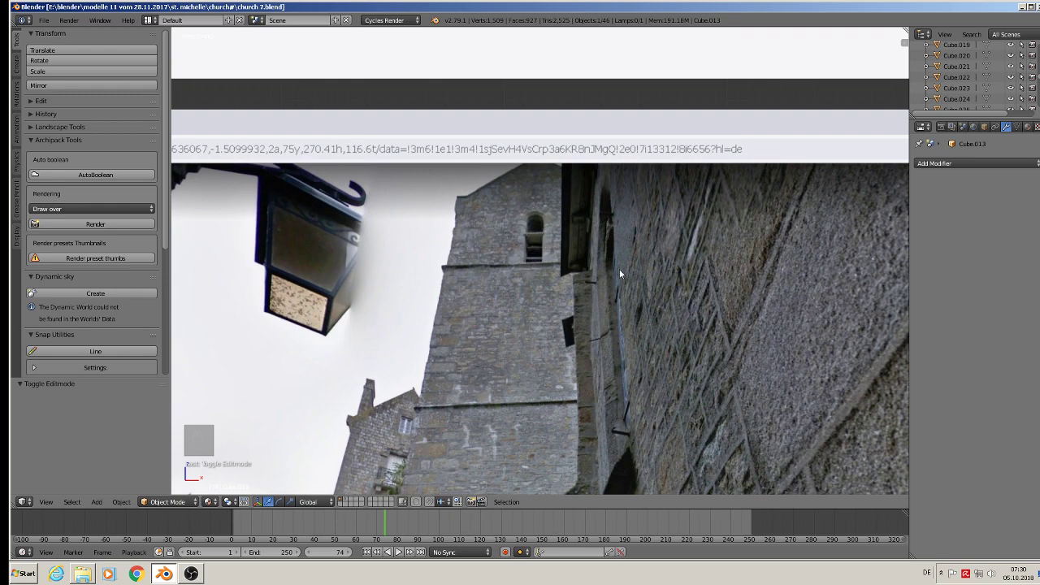
# Examine the tower's gable, cross and narrow window in the bay-view reference photo and compare it with the alley photo.
pyautogui.scroll(-8, 620, 272)
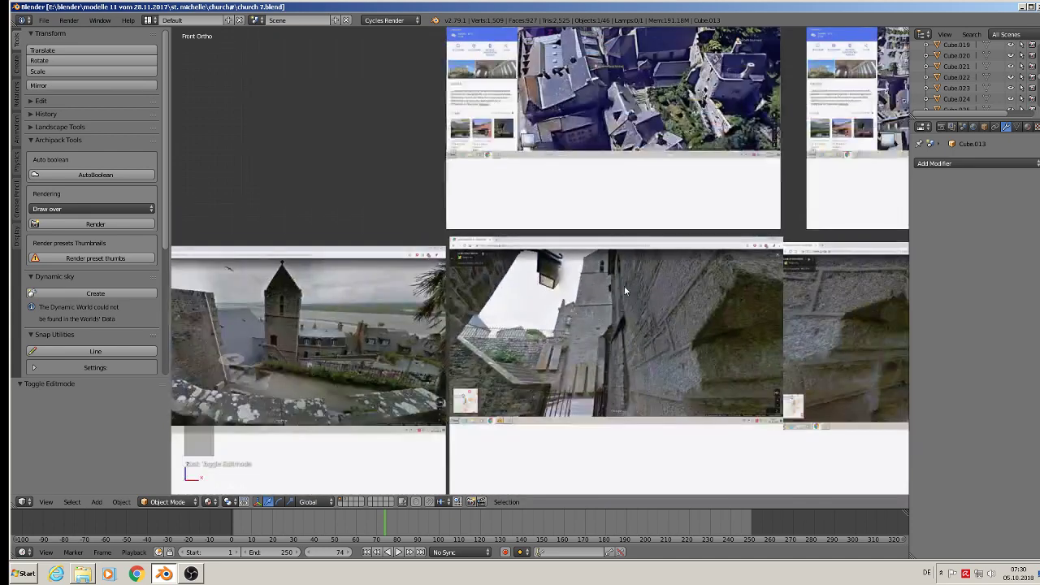
pyautogui.scroll(4, 286, 289)
pyautogui.scroll(5, 285, 297)
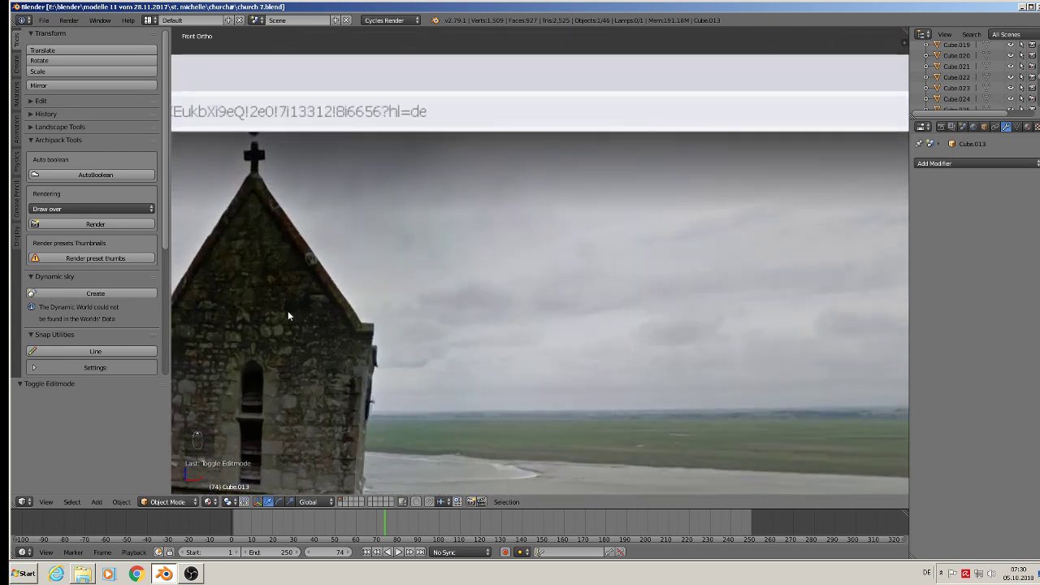
pyautogui.scroll(-2, 289, 313)
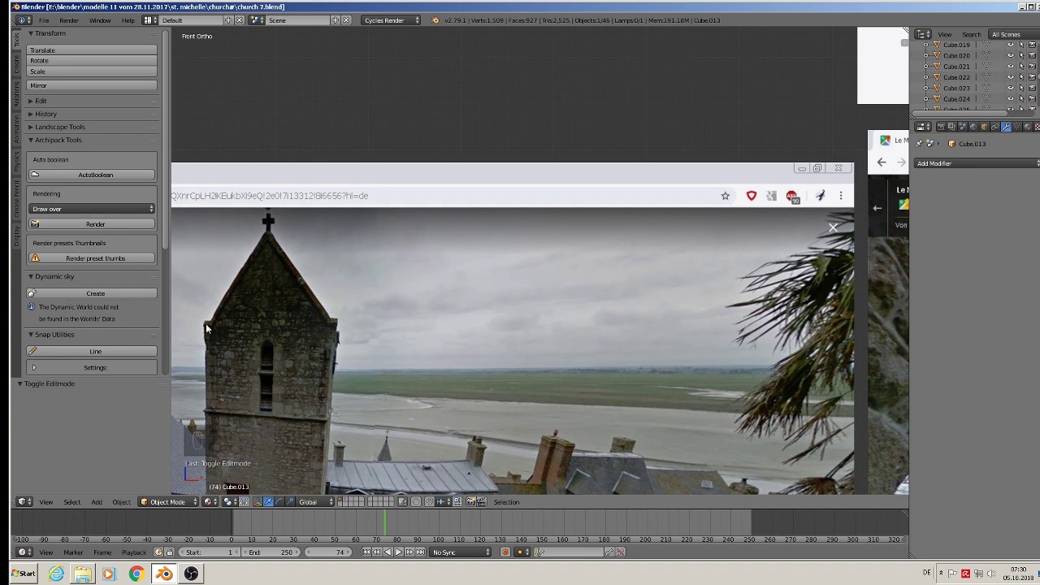
pyautogui.scroll(-3, 277, 403)
pyautogui.scroll(2, 313, 429)
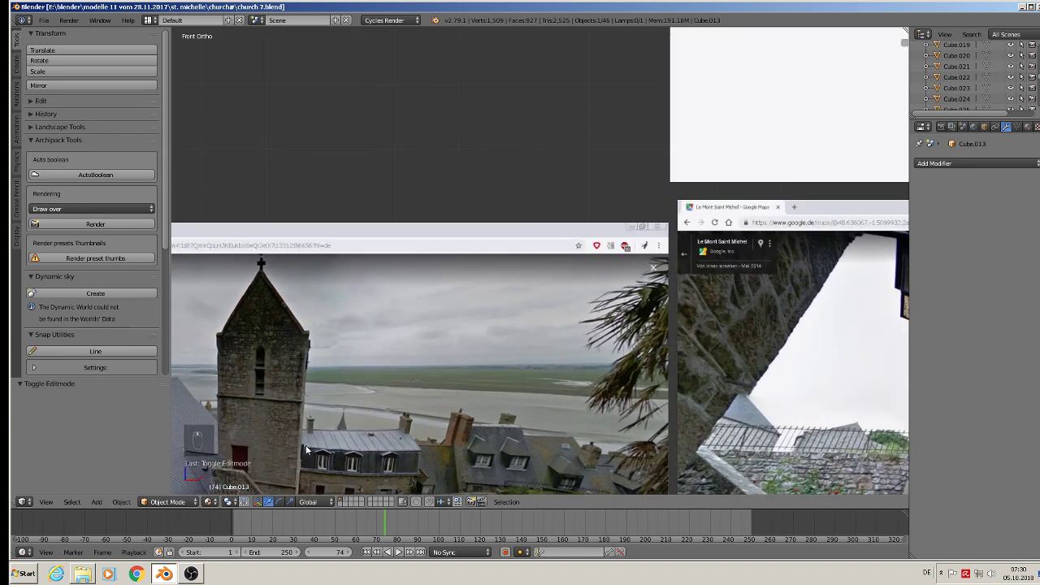
pyautogui.scroll(-2, 396, 440)
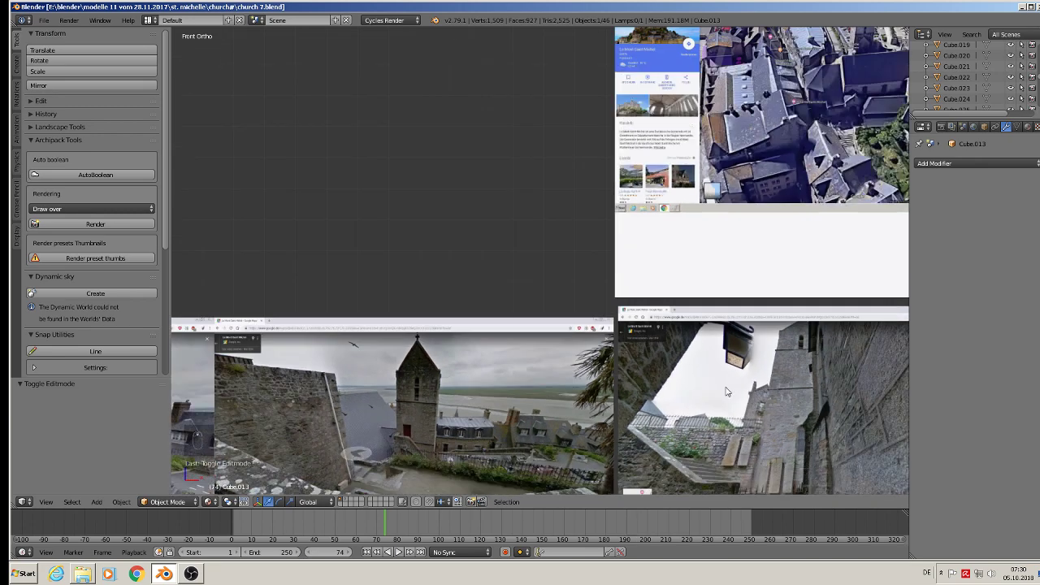
pyautogui.keyDown('shift'); pyautogui.moveTo(726, 392); pyautogui.dragTo(554, 321, button='middle'); pyautogui.keyUp('shift')
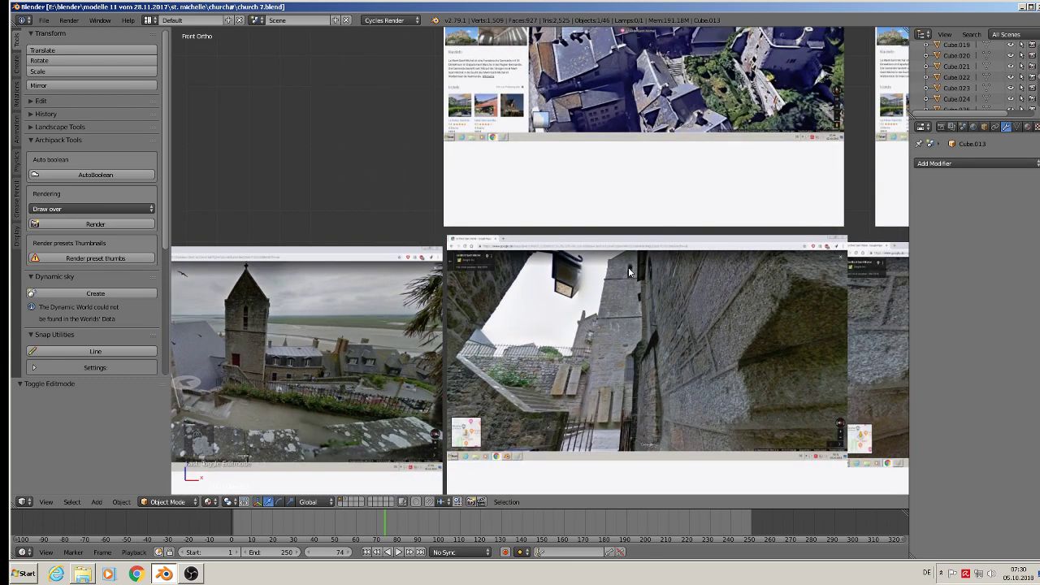
pyautogui.scroll(-3, 549, 349)
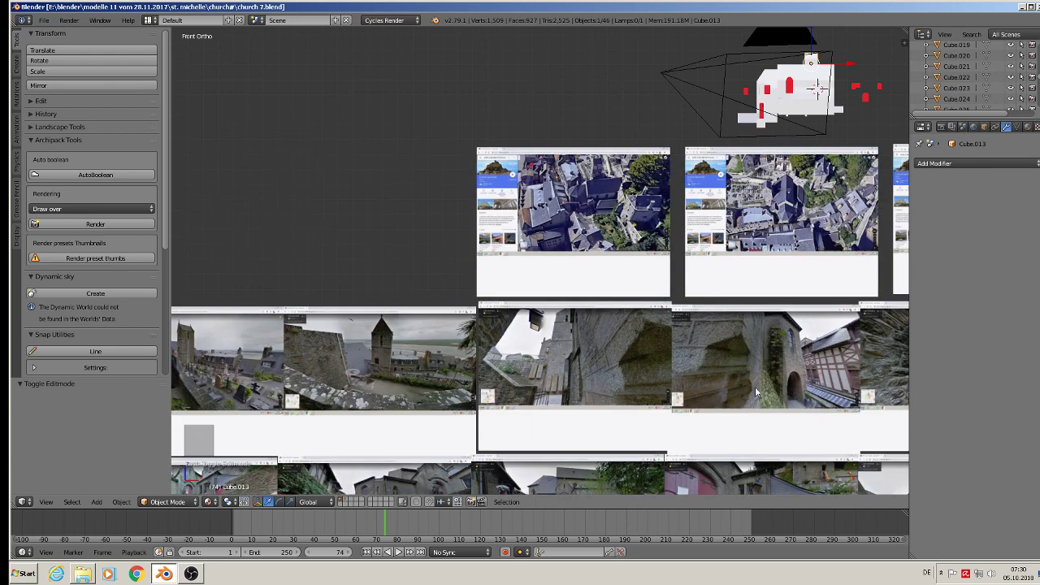
# Check the aerial reference photo, then move the red rectangular cutter block beside the tower onto the upper part of its gable wall.
pyautogui.keyDown('shift'); pyautogui.moveTo(756, 392); pyautogui.dragTo(607, 185, button='middle'); pyautogui.keyUp('shift')
pyautogui.scroll(-3, 550, 251)
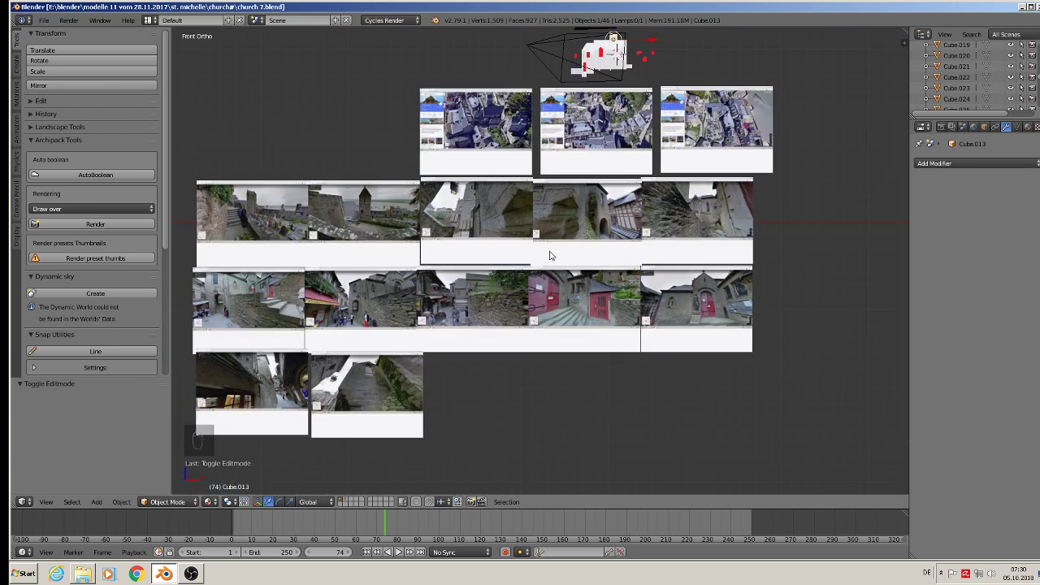
pyautogui.scroll(8, 752, 153)
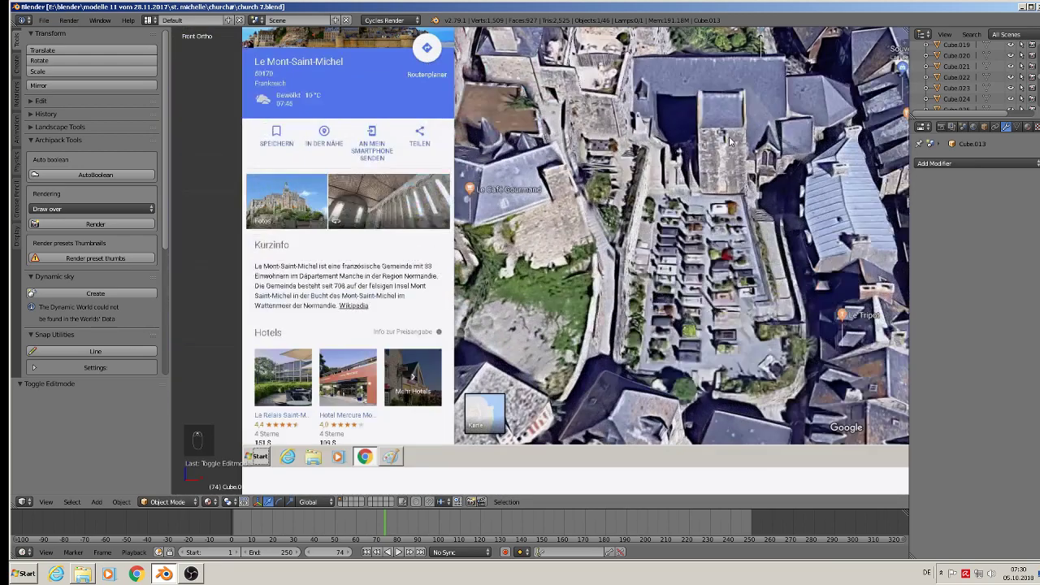
pyautogui.scroll(-8, 727, 141)
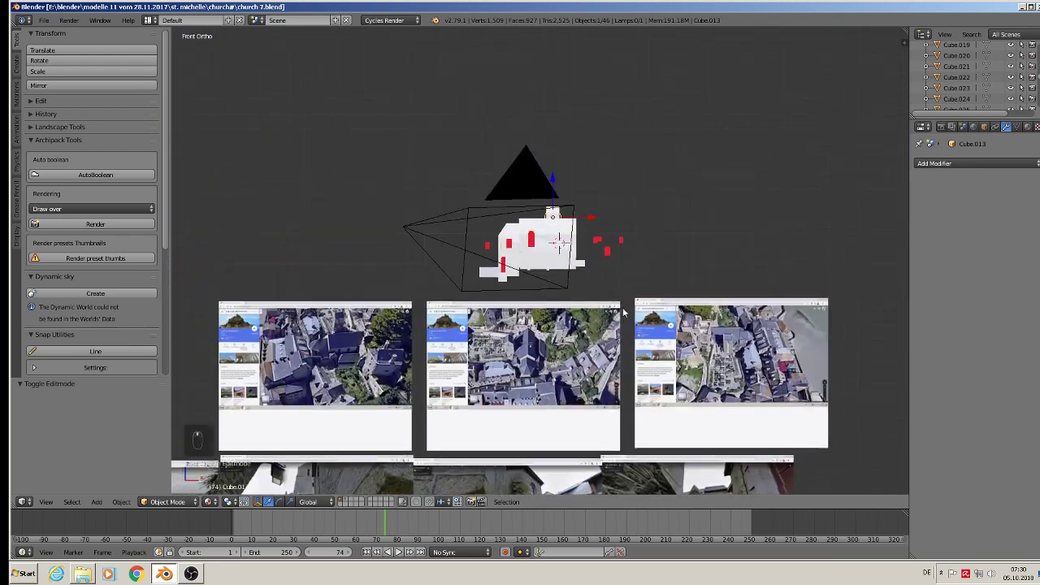
pyautogui.scroll(4, 456, 189)
pyautogui.moveTo(555, 184); pyautogui.dragTo(675, 260, button='middle')
pyautogui.scroll(2, 700, 316)
pyautogui.moveTo(703, 324); pyautogui.dragTo(817, 335, button='middle')
pyautogui.scroll(2, 675, 308)
pyautogui.moveTo(680, 309); pyautogui.dragTo(825, 320, button='middle')
pyautogui.rightClick(737, 318)
pyautogui.moveTo(738, 318); pyautogui.dragTo(755, 308, button='middle')
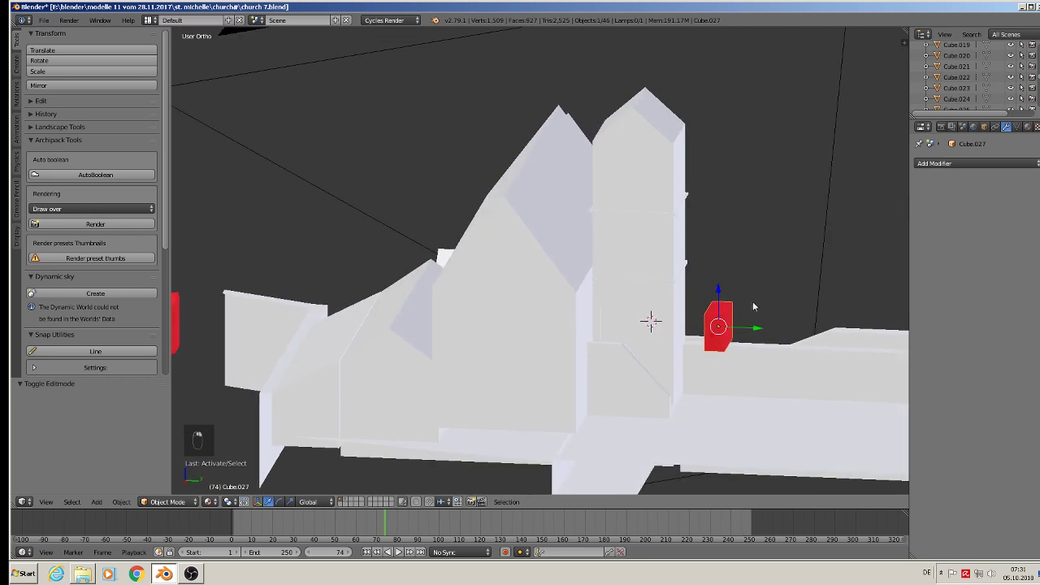
pyautogui.moveTo(724, 304); pyautogui.dragTo(674, 174)
pyautogui.scroll(4, 704, 210)
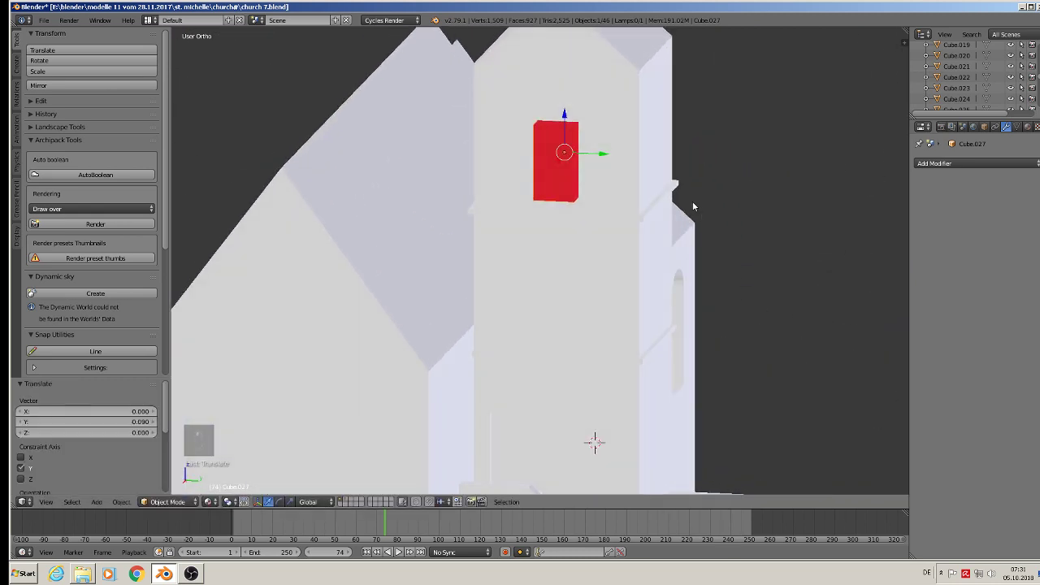
# Scale the rectangular cutter block on the tower wall down uniformly to about 0.665.
pyautogui.press('s')
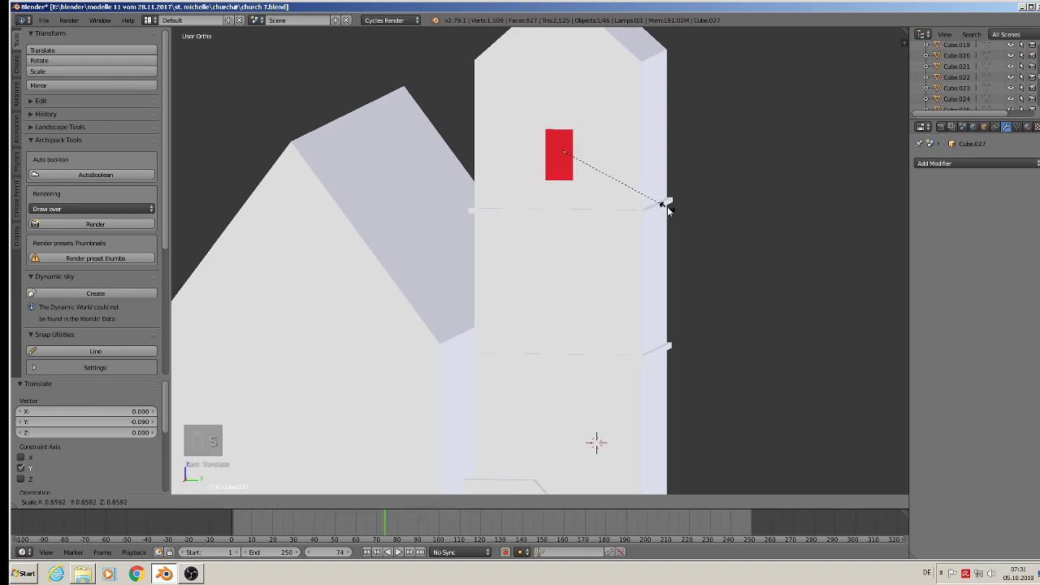
pyautogui.click(668, 206)
pyautogui.moveTo(670, 207); pyautogui.dragTo(614, 242, button='middle')
pyautogui.scroll(-2, 614, 241)
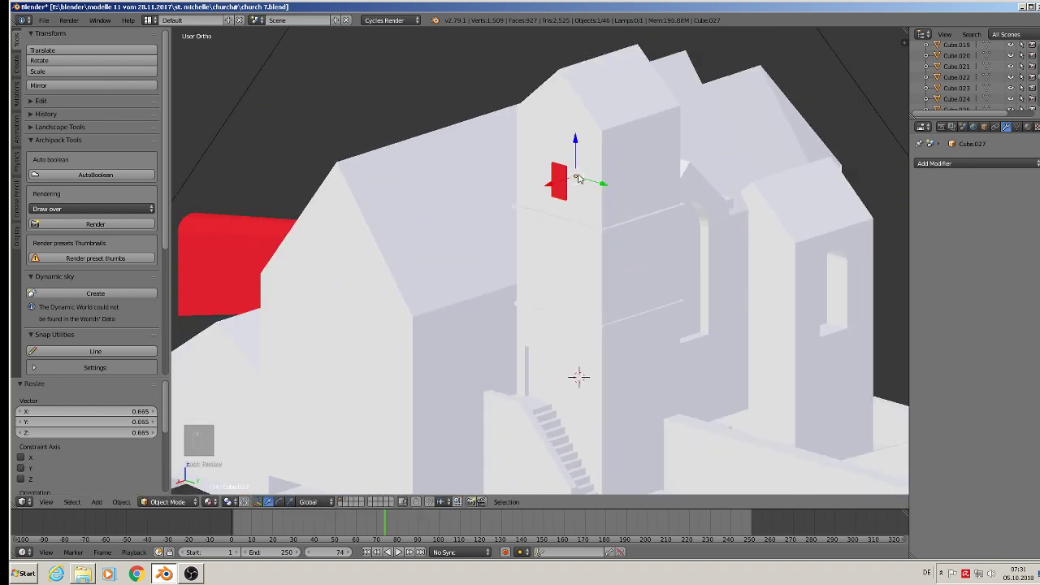
# Move the rectangular block along X until it protrudes from the tower wall, adjust its height, and scale it to about 0.884.
pyautogui.press('g')
pyautogui.press('x')
pyautogui.click(560, 169)
pyautogui.press('g')
pyautogui.press('z')
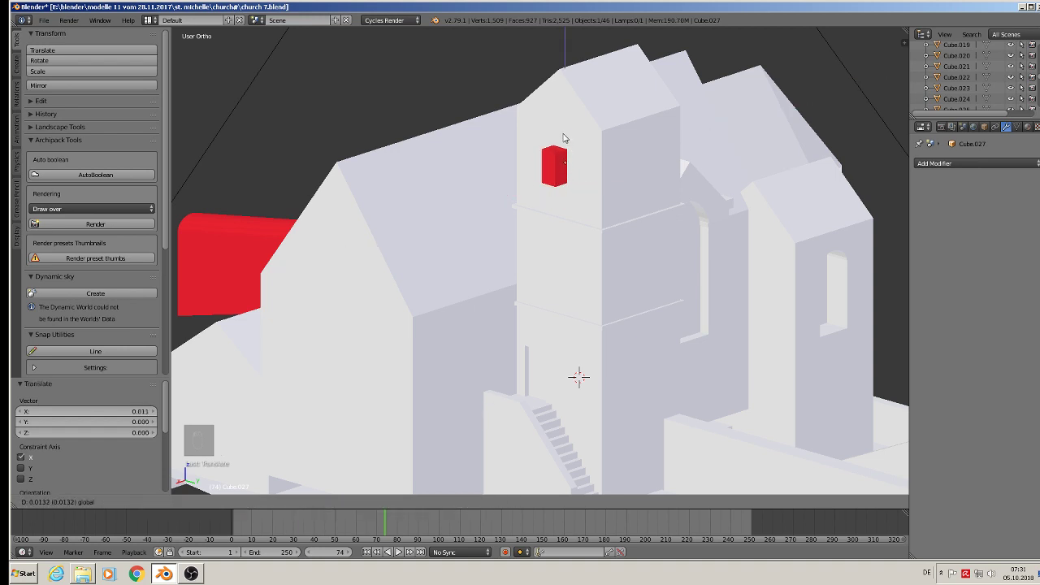
pyautogui.click(562, 139)
pyautogui.press('g')
pyautogui.press('z')
pyautogui.click(595, 171)
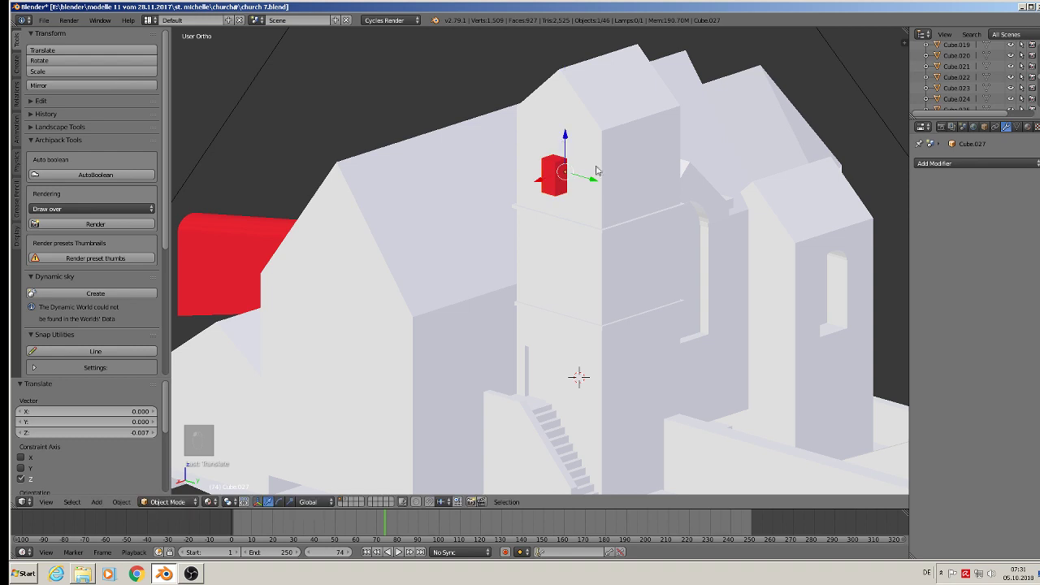
pyautogui.press('s')
pyautogui.click(643, 205)
pyautogui.scroll(-3, 643, 205)
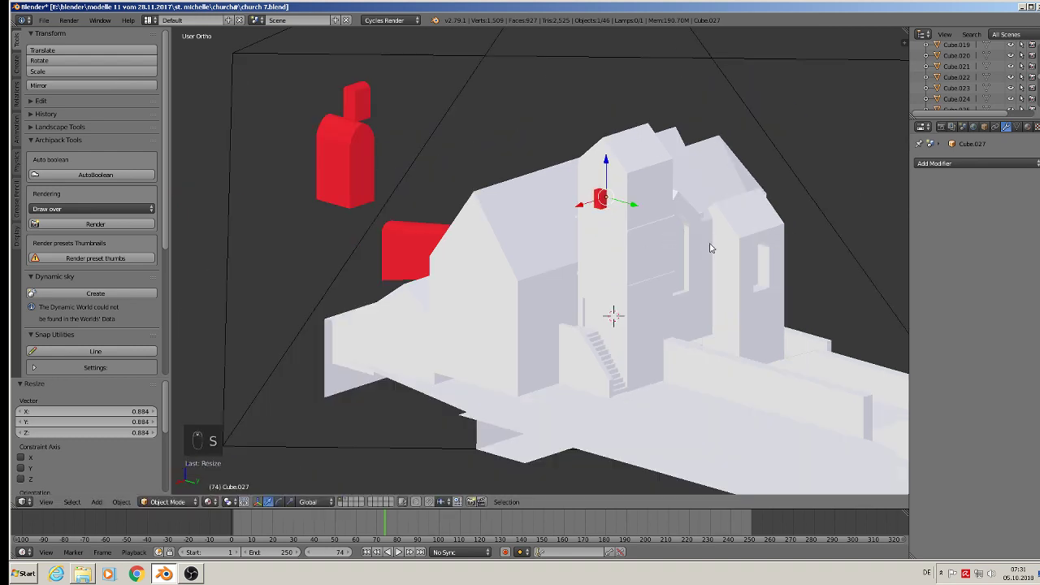
# Duplicate the small arched red cutter and move the copy about 0.521 along Y to the tower.
pyautogui.rightClick(389, 90)
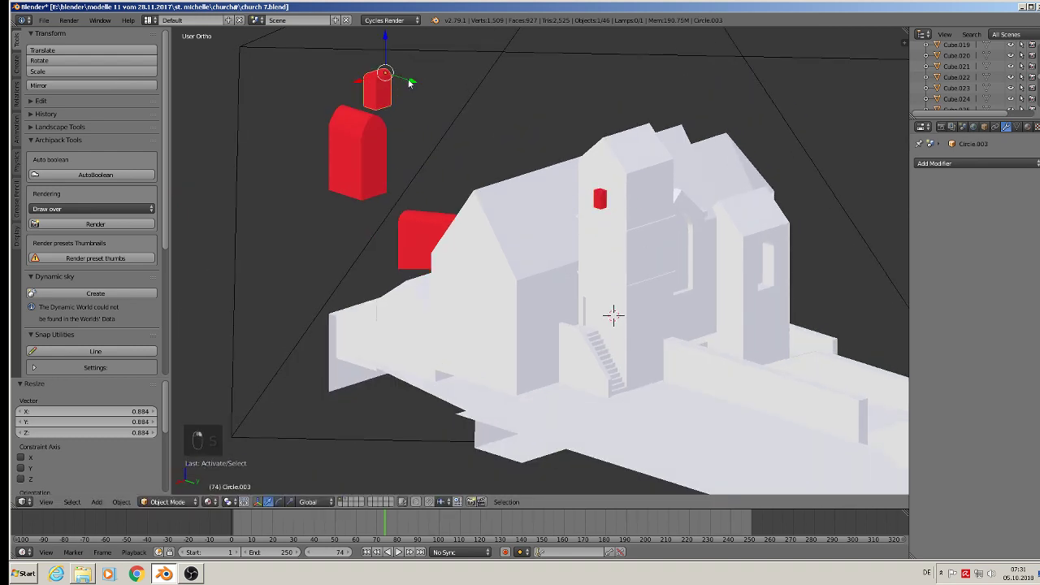
pyautogui.hotkey('shift', 'd')
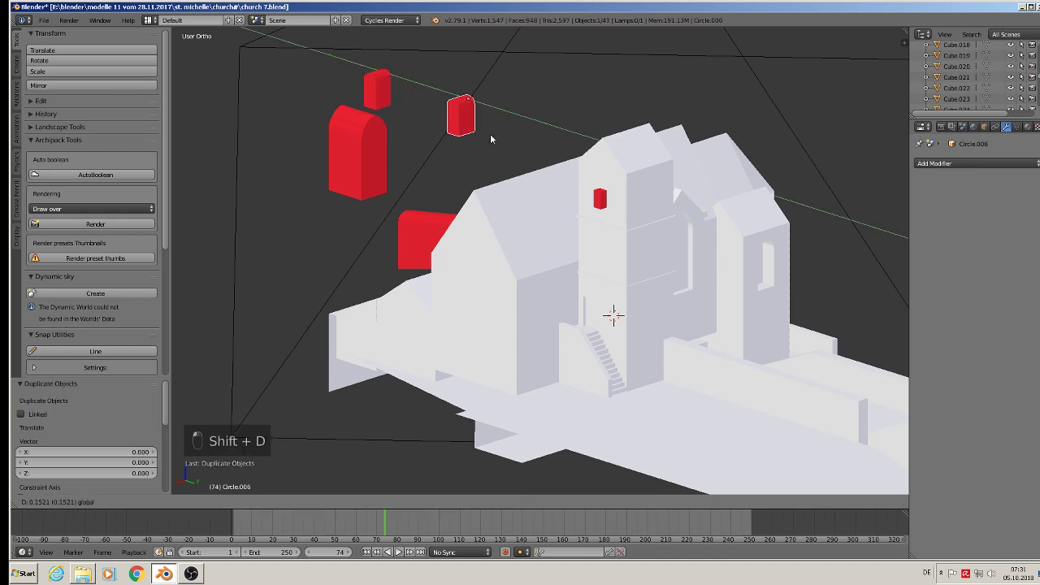
pyautogui.press('y')
pyautogui.click(684, 196)
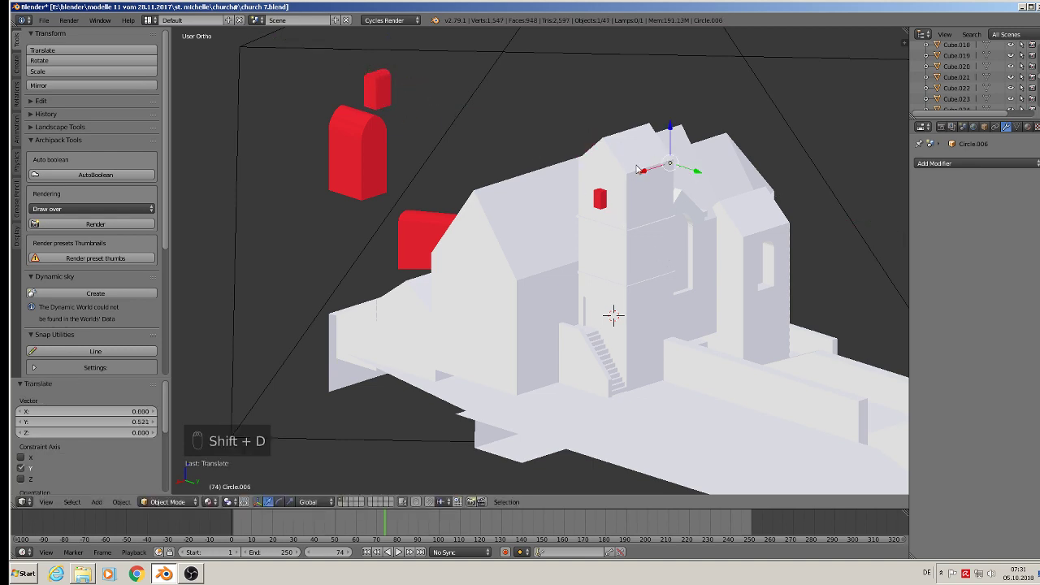
# Move the arched copy along X, Y and Z until it protrudes from the tower's gable wall above the rectangular block.
pyautogui.moveTo(640, 171); pyautogui.dragTo(756, 302)
pyautogui.moveTo(790, 243); pyautogui.dragTo(621, 214)
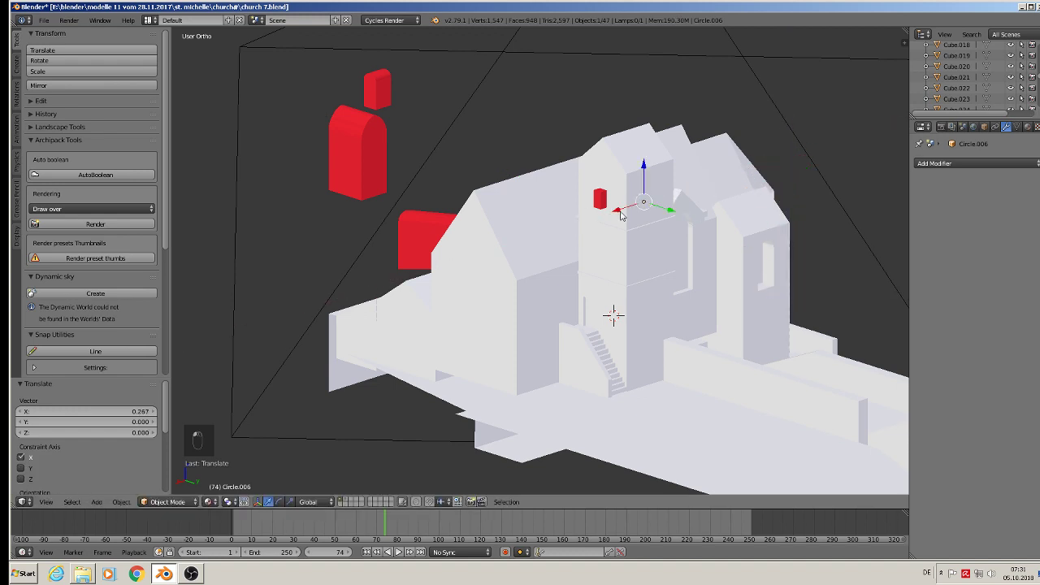
pyautogui.click(639, 173)
pyautogui.moveTo(645, 166); pyautogui.dragTo(641, 139)
pyautogui.moveTo(624, 180); pyautogui.dragTo(598, 197)
pyautogui.scroll(4, 610, 175)
pyautogui.moveTo(624, 159); pyautogui.dragTo(626, 105)
pyautogui.moveTo(652, 144); pyautogui.dragTo(648, 151)
pyautogui.scroll(3, 655, 203)
pyautogui.scroll(-4, 687, 184)
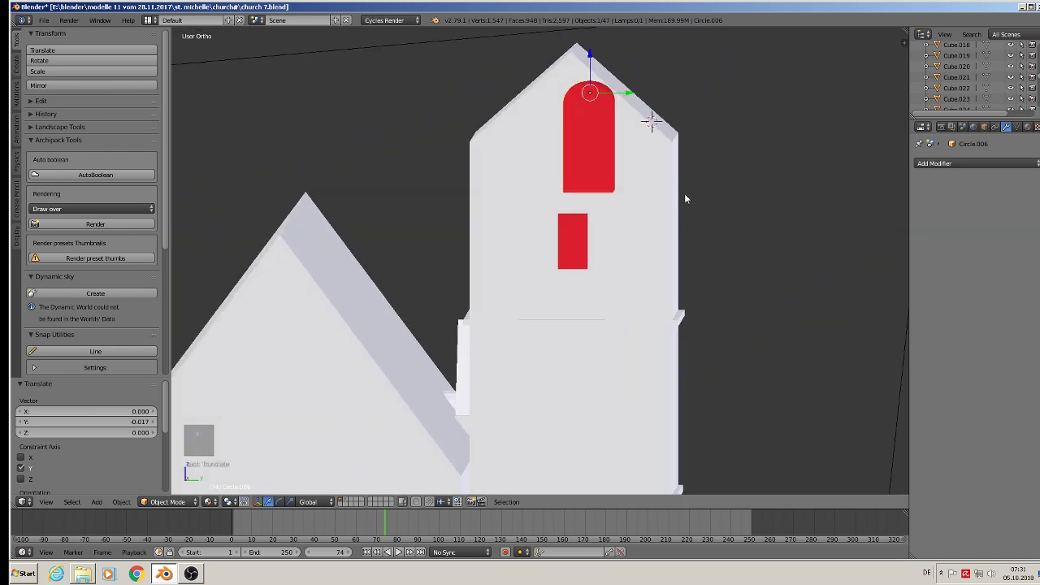
# Scale the arched cutter to about 0.618 and place it directly above the rectangular block.
pyautogui.press('s')
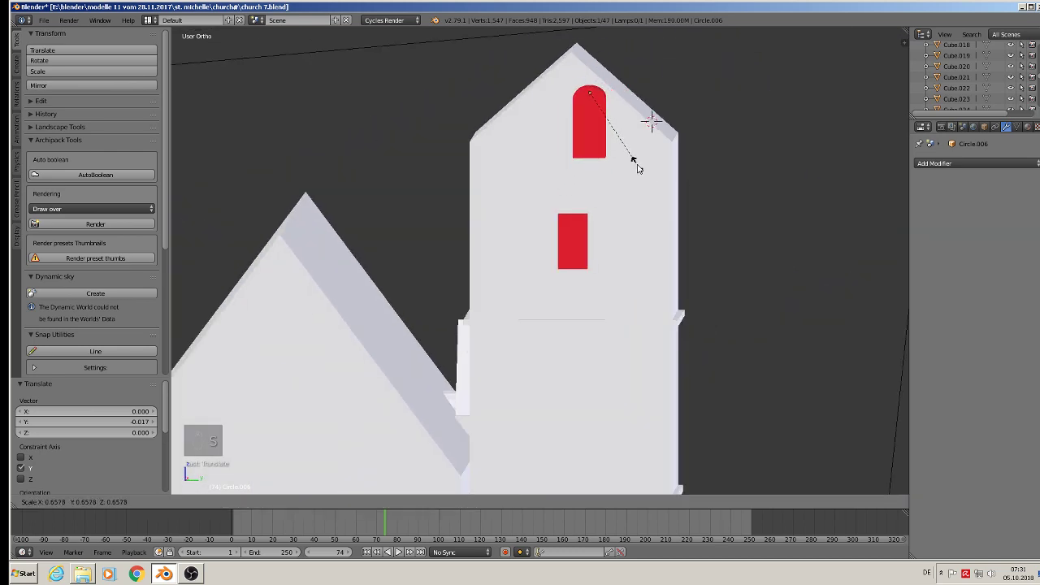
pyautogui.click(634, 165)
pyautogui.press('g')
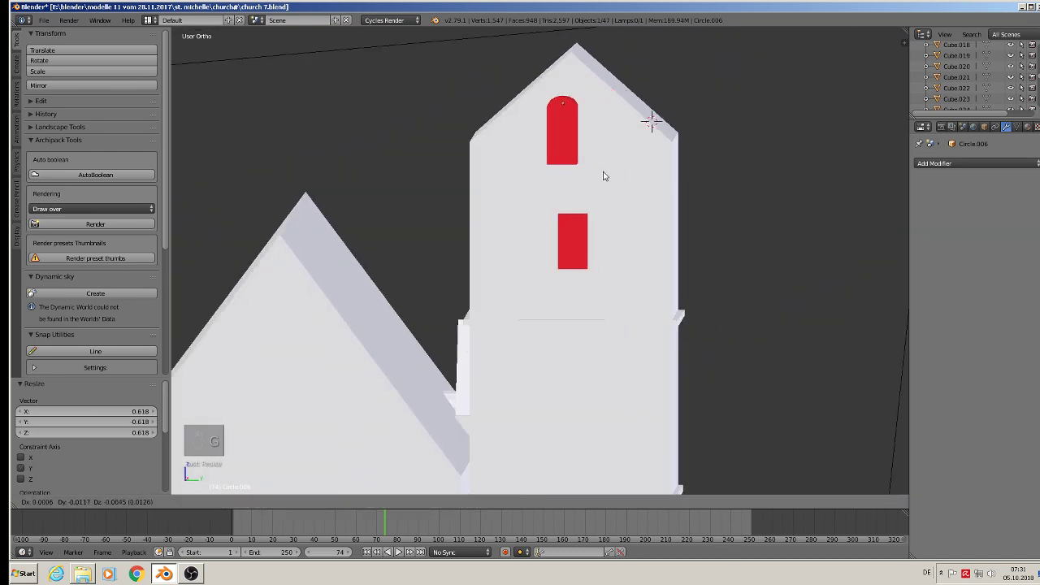
pyautogui.click(617, 216)
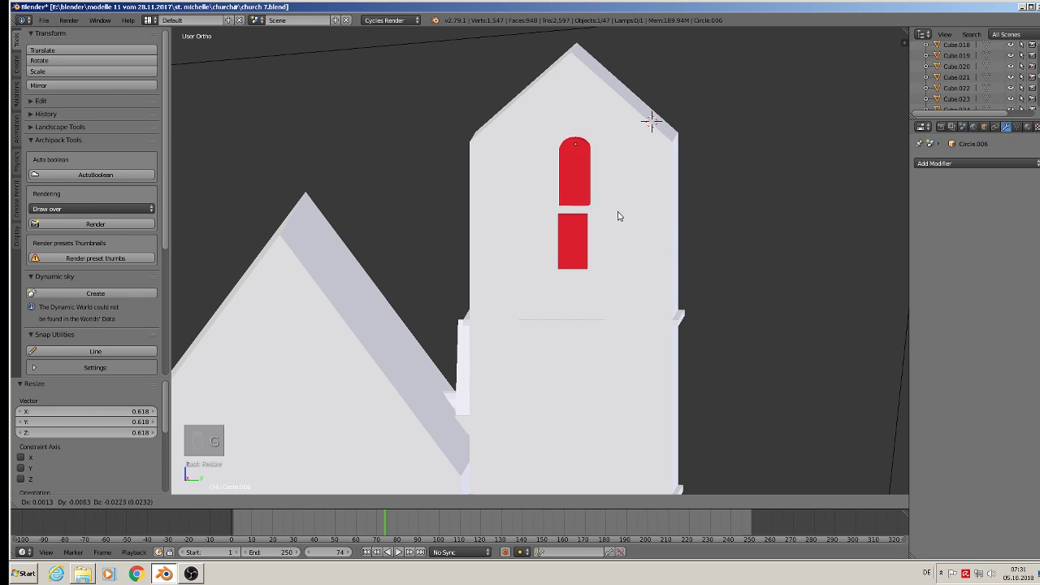
# Shorten the arched cutter by raising its bottom face, then lower the whole piece and align it over the rectangular block.
pyautogui.press('Tab')
pyautogui.scroll(3, 610, 208)
pyautogui.scroll(1, 598, 203)
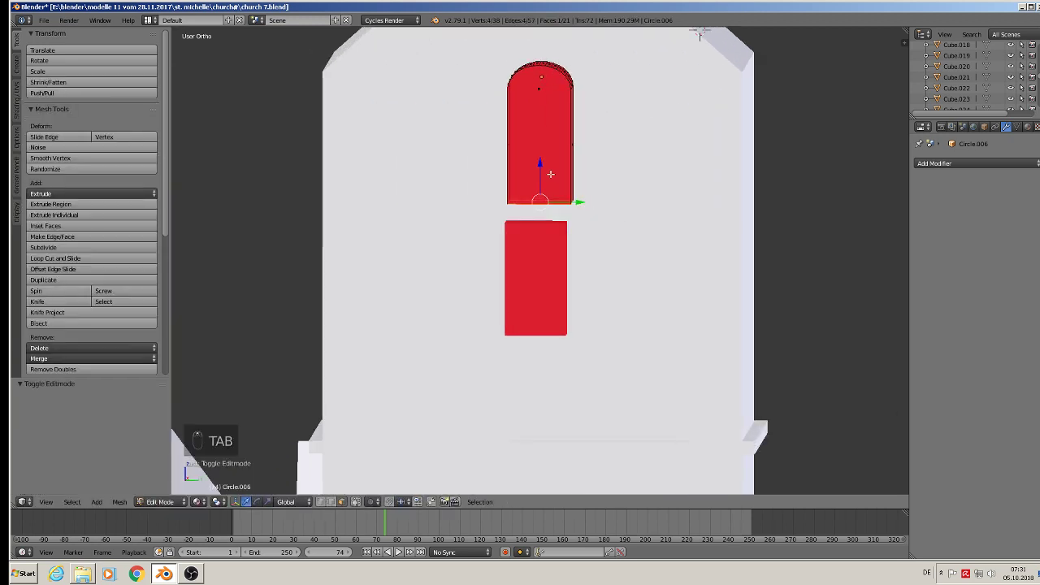
pyautogui.click(544, 171)
pyautogui.moveTo(542, 168); pyautogui.dragTo(548, 104)
pyautogui.press('Tab')
pyautogui.moveTo(541, 55); pyautogui.dragTo(522, 116)
pyautogui.moveTo(575, 144); pyautogui.dragTo(577, 158)
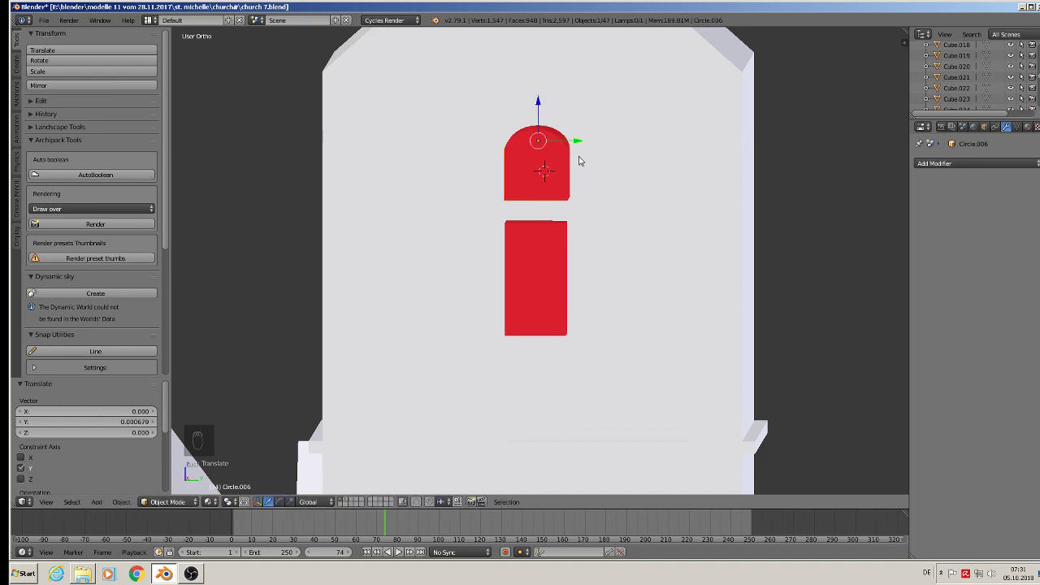
# Move the arched cutter about -0.006 along X to bring its depth closer to the rectangular block's.
pyautogui.moveTo(576, 158); pyautogui.dragTo(510, 244, button='middle')
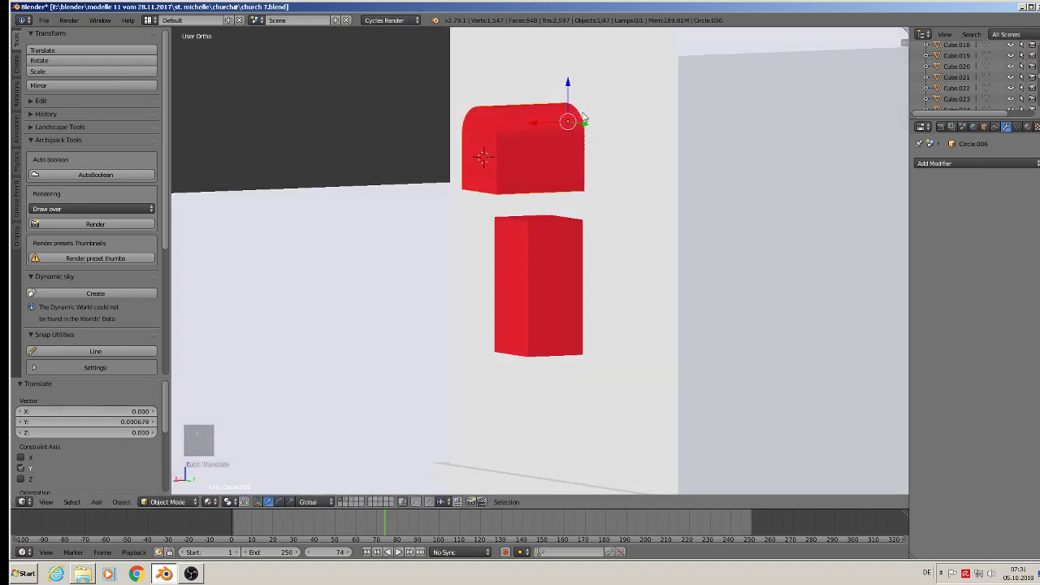
pyautogui.moveTo(555, 176); pyautogui.dragTo(543, 182, button='middle')
pyautogui.moveTo(537, 123); pyautogui.dragTo(576, 128)
pyautogui.moveTo(576, 128); pyautogui.dragTo(719, 209, button='middle')
pyautogui.scroll(-3, 720, 209)
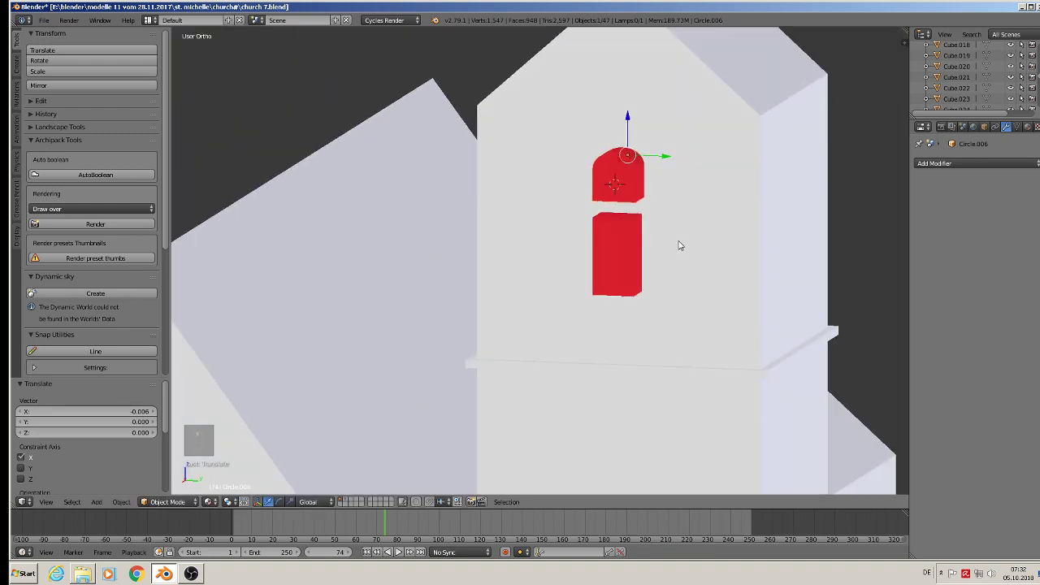
# In the right orthographic view, scale the arched cutter to about 0.95 along Y and align it with the rectangular block's width.
pyautogui.moveTo(681, 244)
pyautogui.mouseDown(button='middle')
pyautogui.moveTo(609, 246)
pyautogui.moveTo(685, 235)
pyautogui.moveTo(694, 253)
pyautogui.mouseUp(button='middle')
pyautogui.scroll(-3, 687, 235)
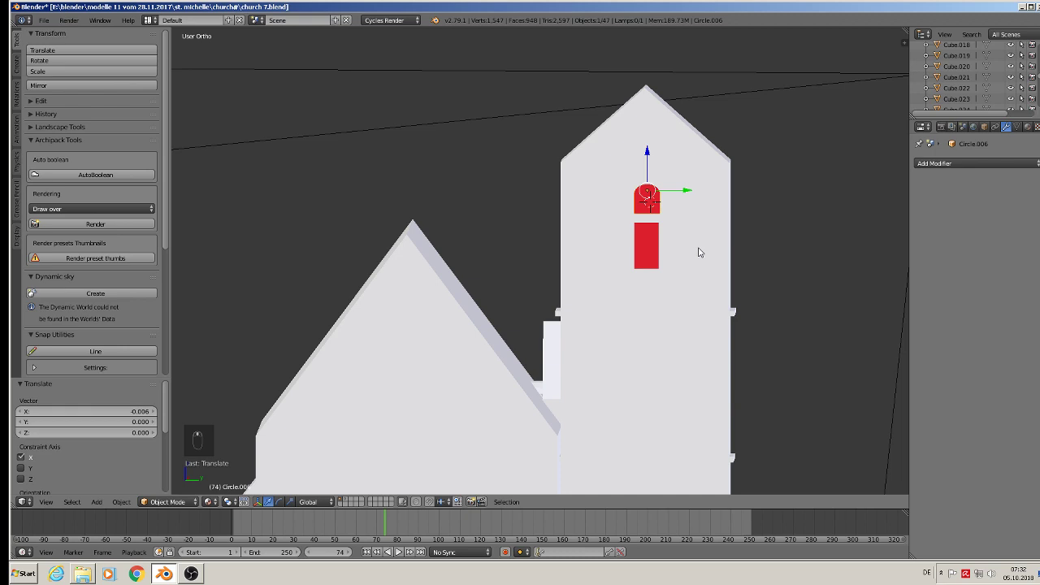
pyautogui.press('KP_1')
pyautogui.press('KP_3')
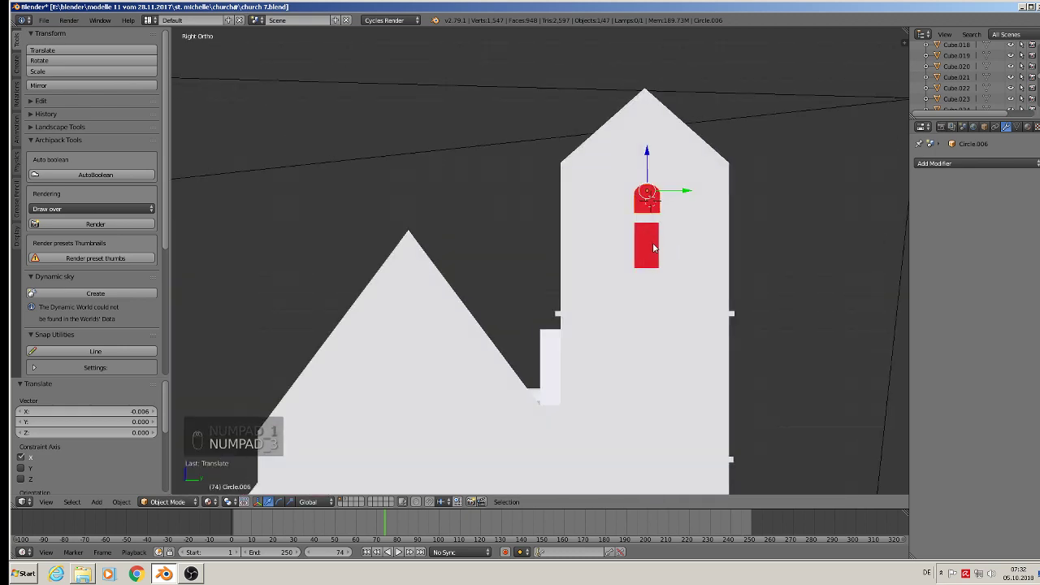
pyautogui.scroll(5, 654, 236)
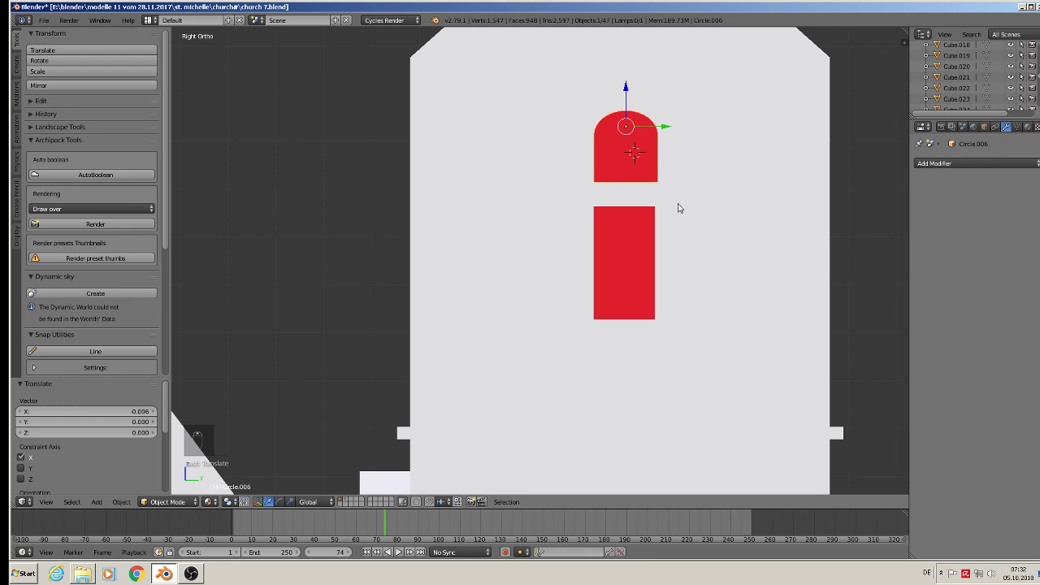
pyautogui.moveTo(671, 127); pyautogui.dragTo(669, 128)
pyautogui.moveTo(669, 127); pyautogui.dragTo(671, 128)
pyautogui.press('s')
pyautogui.press('y')
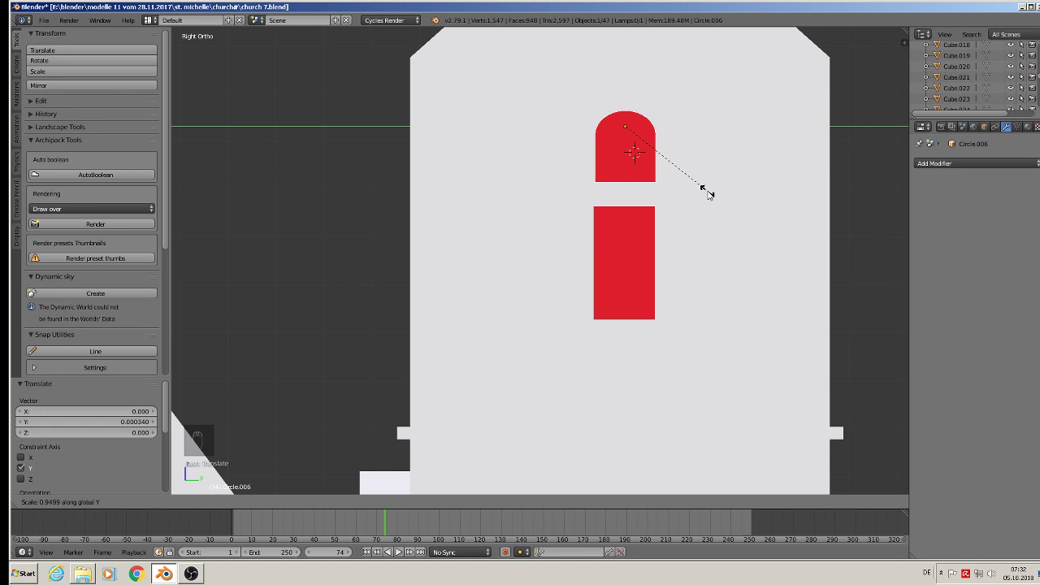
pyautogui.click(709, 194)
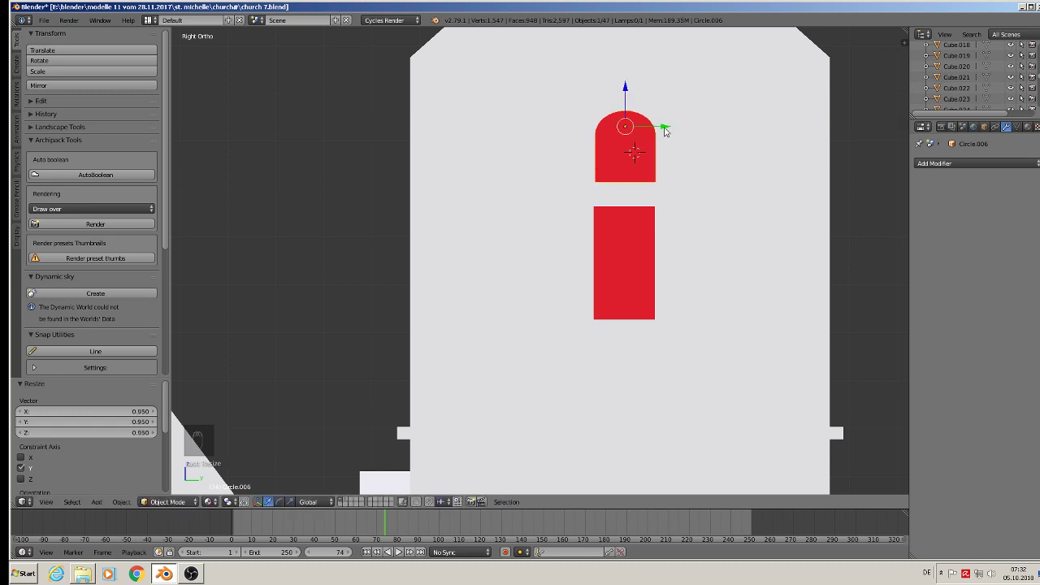
pyautogui.moveTo(665, 130); pyautogui.dragTo(659, 132)
# Align the arched cutter sideways with the rectangular block and adjust its height to leave a narrow gap between them.
pyautogui.scroll(2, 656, 140)
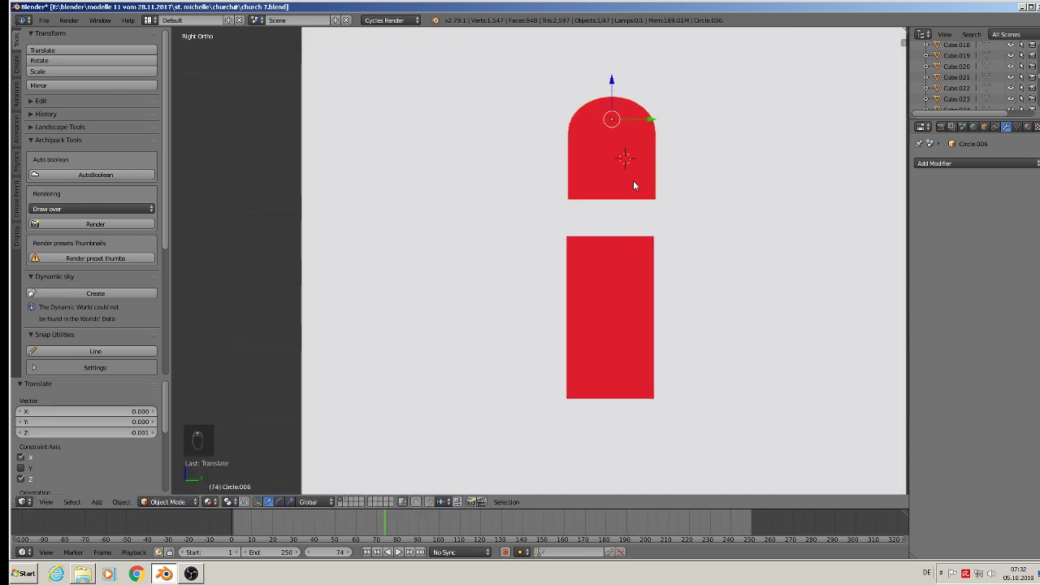
pyautogui.scroll(2, 634, 183)
pyautogui.press('g')
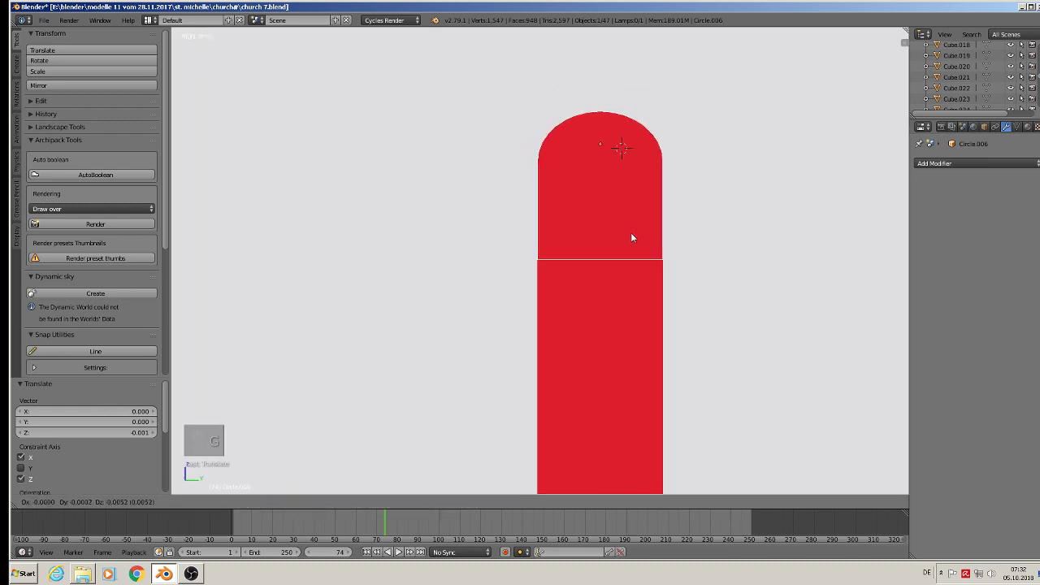
pyautogui.click(632, 237)
pyautogui.scroll(-2, 617, 159)
pyautogui.press('g')
pyautogui.press('z')
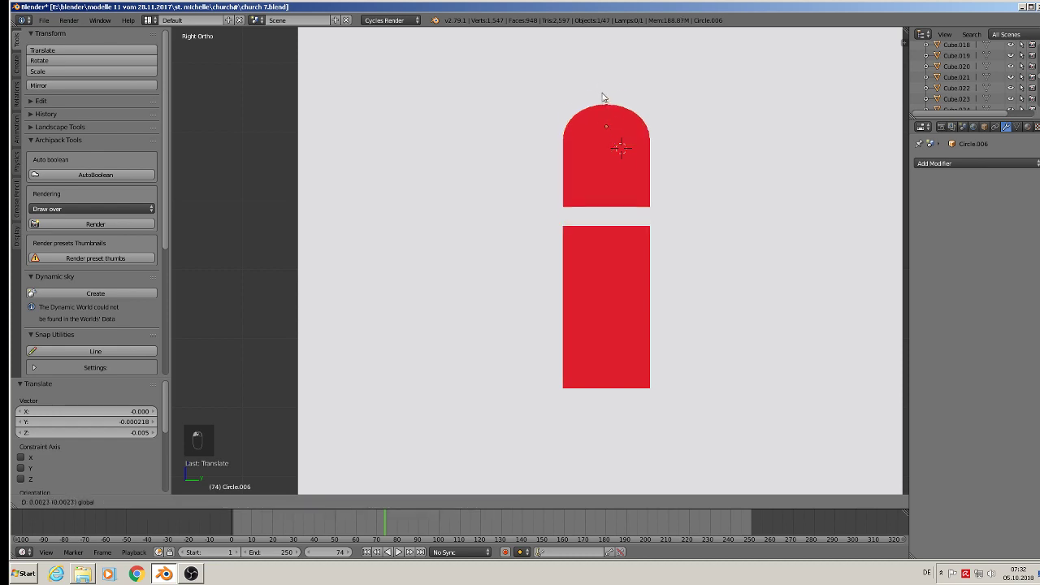
pyautogui.click(602, 92)
pyautogui.scroll(-3, 614, 154)
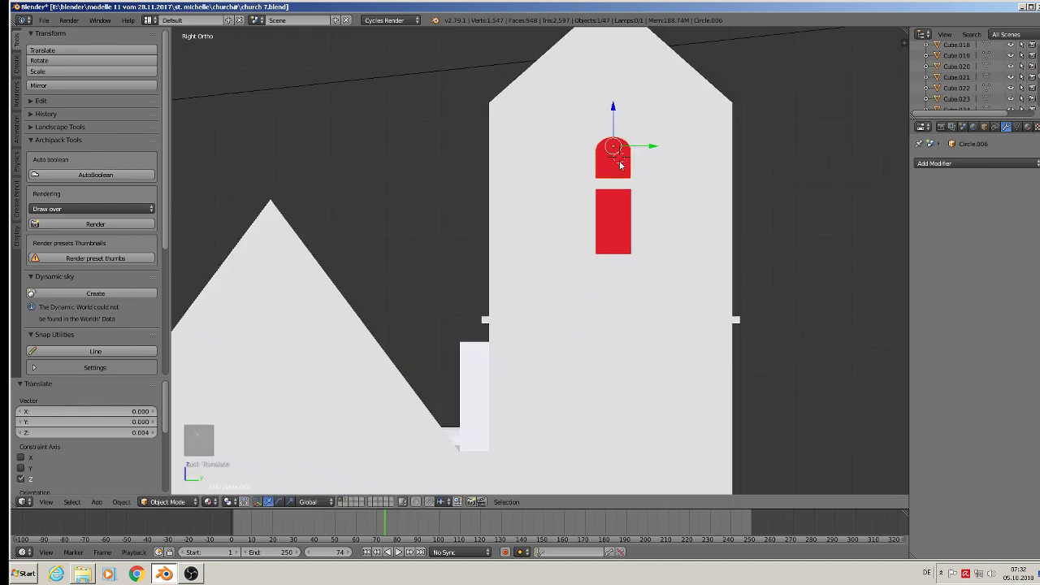
pyautogui.moveTo(614, 119); pyautogui.dragTo(613, 116)
# Join the arched and rectangular red cutters on the tower wall into one object.
pyautogui.moveTo(612, 221); pyautogui.dragTo(573, 238, button='middle')
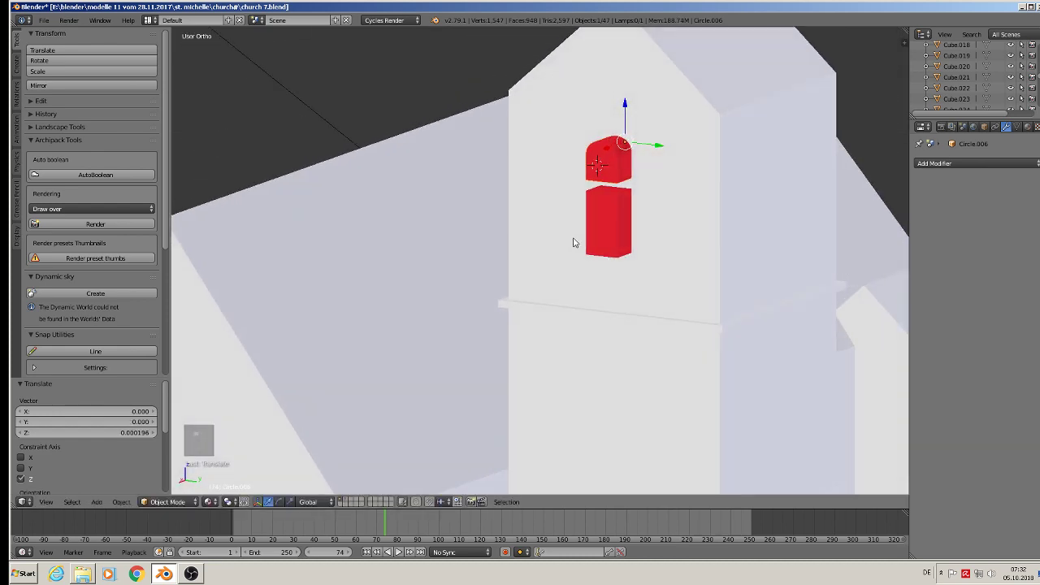
pyautogui.keyDown('shift'); pyautogui.rightClick(614, 209); pyautogui.keyUp('shift')
pyautogui.rightClick(610, 165)
pyautogui.keyDown('shift'); pyautogui.rightClick(608, 226); pyautogui.keyUp('shift')
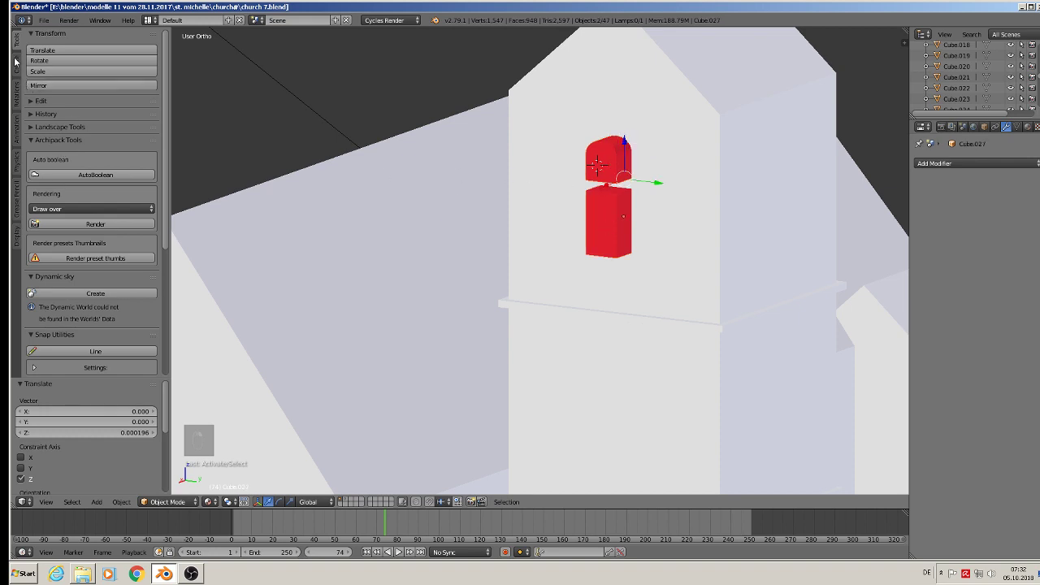
pyautogui.click(32, 101)
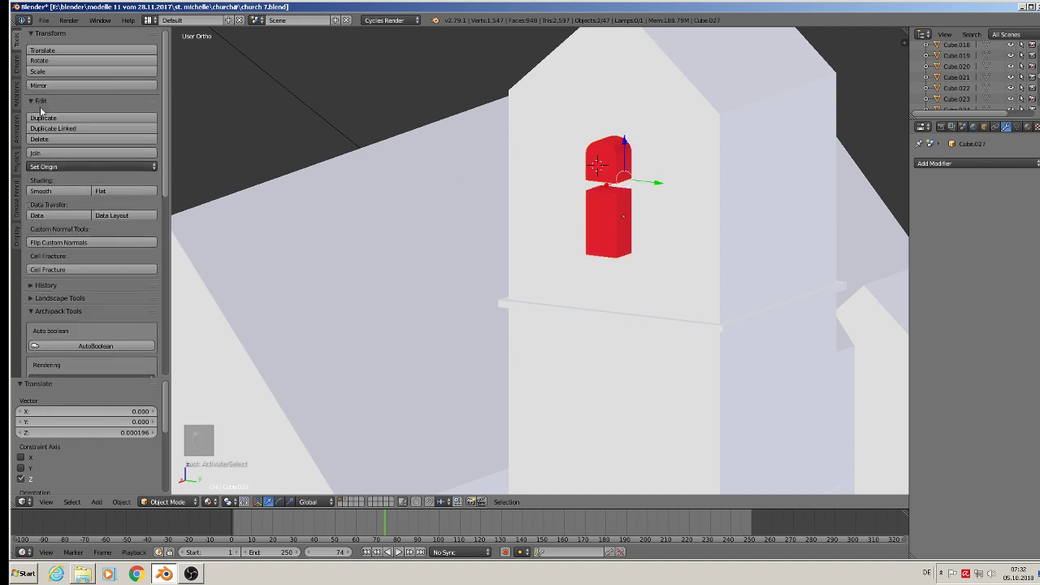
pyautogui.click(65, 153)
pyautogui.moveTo(382, 215); pyautogui.dragTo(413, 225, button='middle')
pyautogui.scroll(-7, 622, 329)
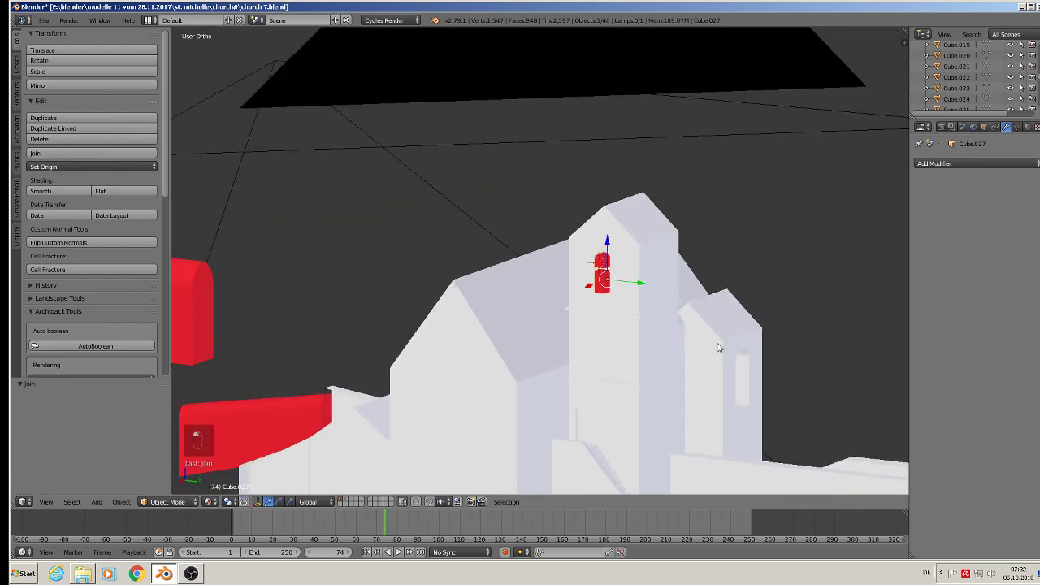
# Compare the joined tower window cutter with the reference photos placed around the church model.
pyautogui.press('KP_1')
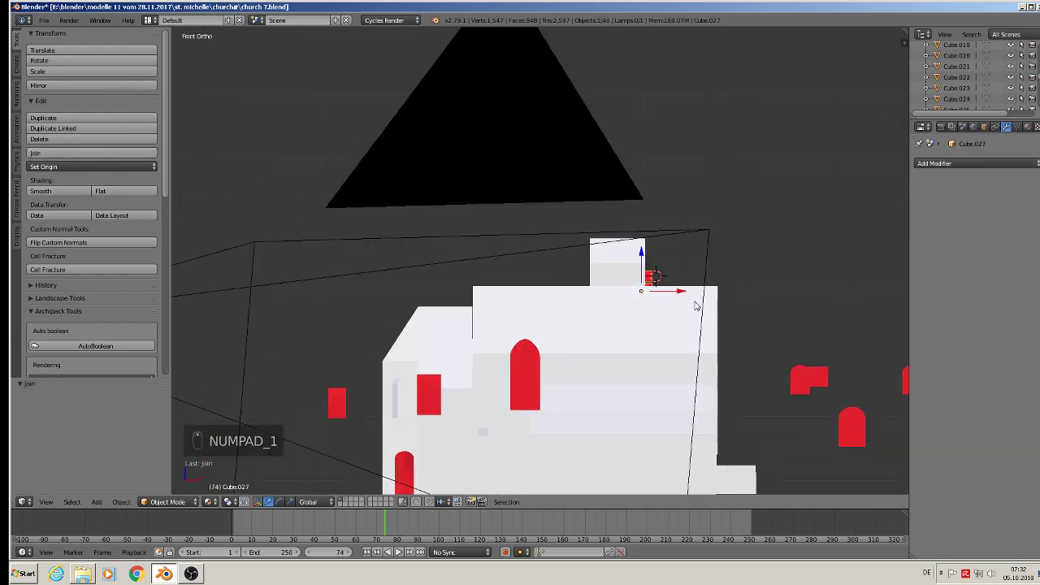
pyautogui.scroll(-3, 650, 356)
pyautogui.keyDown('shift'); pyautogui.moveTo(650, 356); pyautogui.dragTo(599, 204, button='middle'); pyautogui.keyUp('shift')
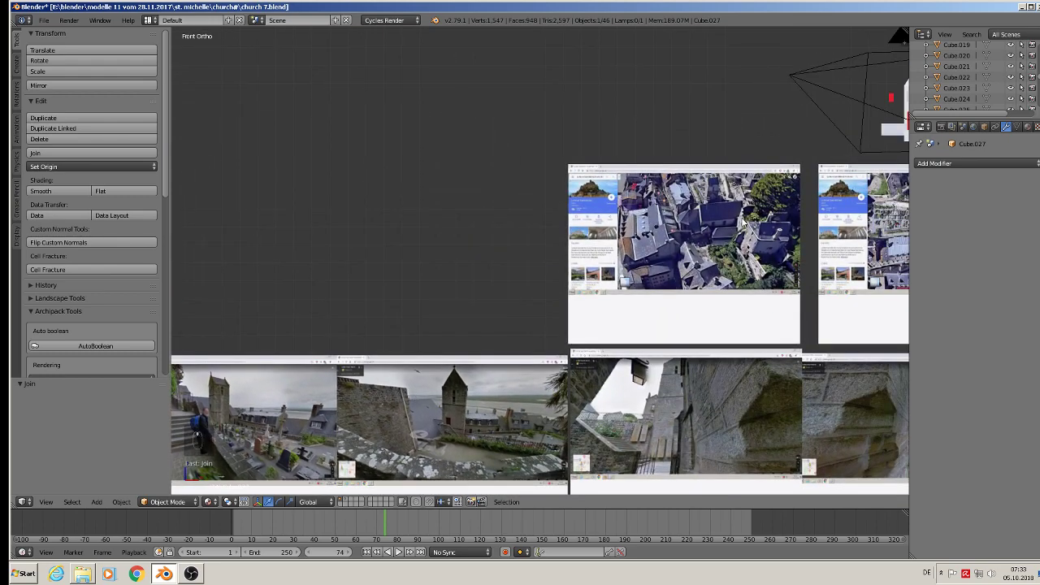
pyautogui.keyDown('shift'); pyautogui.moveTo(744, 222); pyautogui.dragTo(249, 365, button='middle'); pyautogui.keyUp('shift')
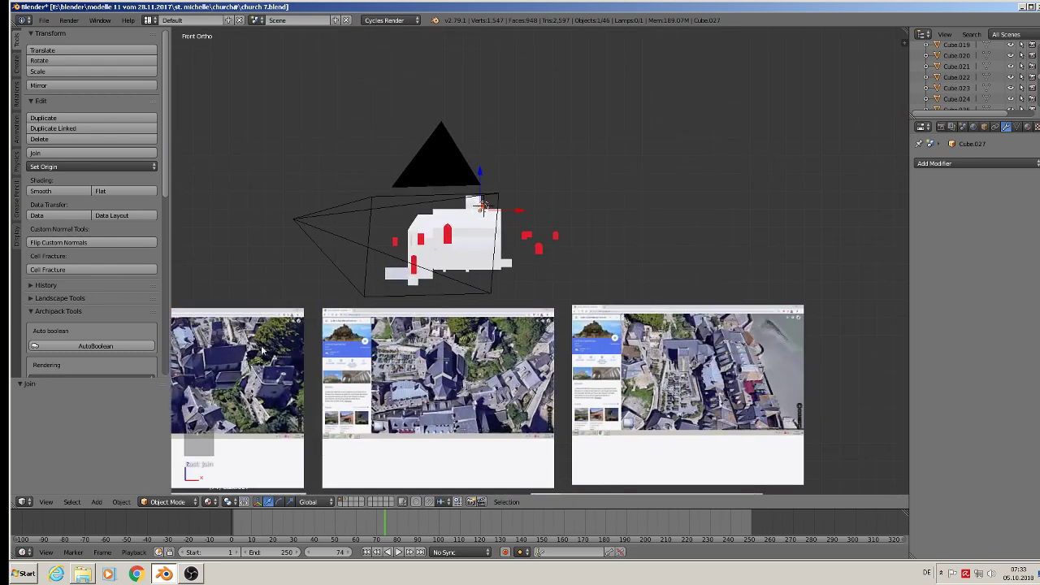
pyautogui.scroll(4, 313, 250)
pyautogui.moveTo(350, 213); pyautogui.dragTo(559, 275, button='middle')
pyautogui.scroll(3, 631, 195)
pyautogui.moveTo(634, 201); pyautogui.dragTo(632, 275, button='middle')
pyautogui.scroll(4, 732, 158)
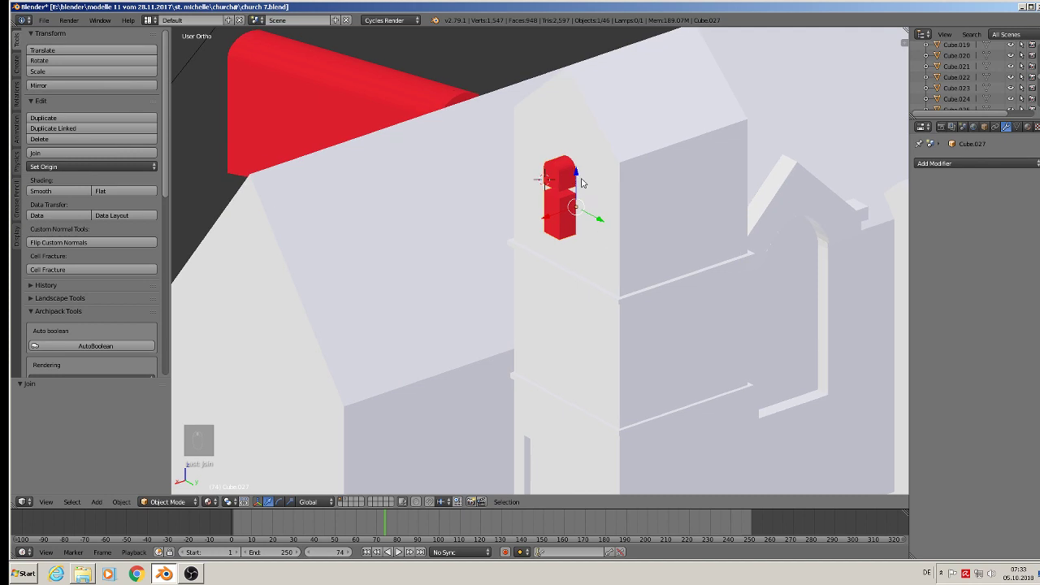
# Raise the gable cutter slightly, duplicate it about 0.065 along Y, and rotate the copy 90° around Z.
pyautogui.moveTo(578, 180); pyautogui.dragTo(578, 173)
pyautogui.moveTo(543, 214); pyautogui.dragTo(683, 262)
pyautogui.hotkey('shift', 'd')
pyautogui.write('rz')
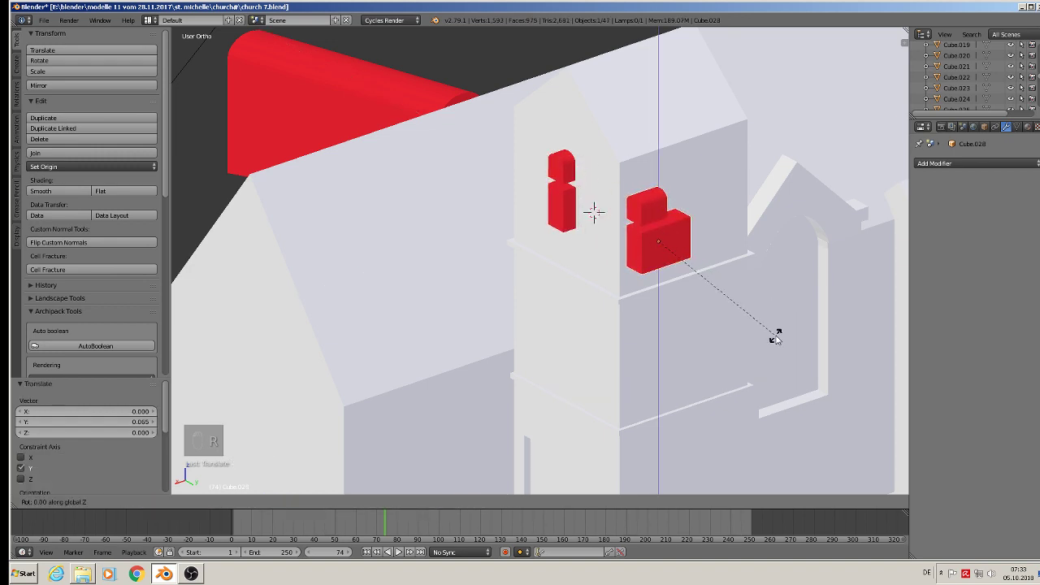
pyautogui.write('90')
pyautogui.press('Return')
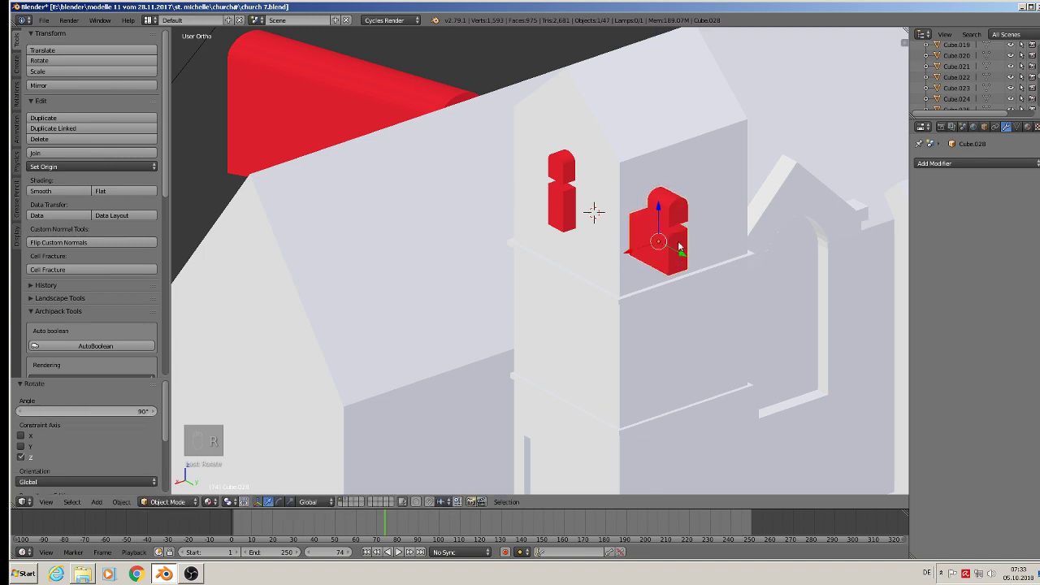
# Position the rotated cutter copy in the tower's side wall below the eave, just above the upper ledge.
pyautogui.moveTo(679, 247)
pyautogui.mouseDown()
pyautogui.moveTo(634, 231)
pyautogui.moveTo(681, 213)
pyautogui.moveTo(666, 220)
pyautogui.moveTo(683, 195)
pyautogui.moveTo(681, 231)
pyautogui.mouseUp()
pyautogui.moveTo(681, 231); pyautogui.dragTo(736, 255, button='middle')
pyautogui.moveTo(612, 274); pyautogui.dragTo(579, 322, button='middle')
pyautogui.moveTo(556, 309); pyautogui.dragTo(562, 306)
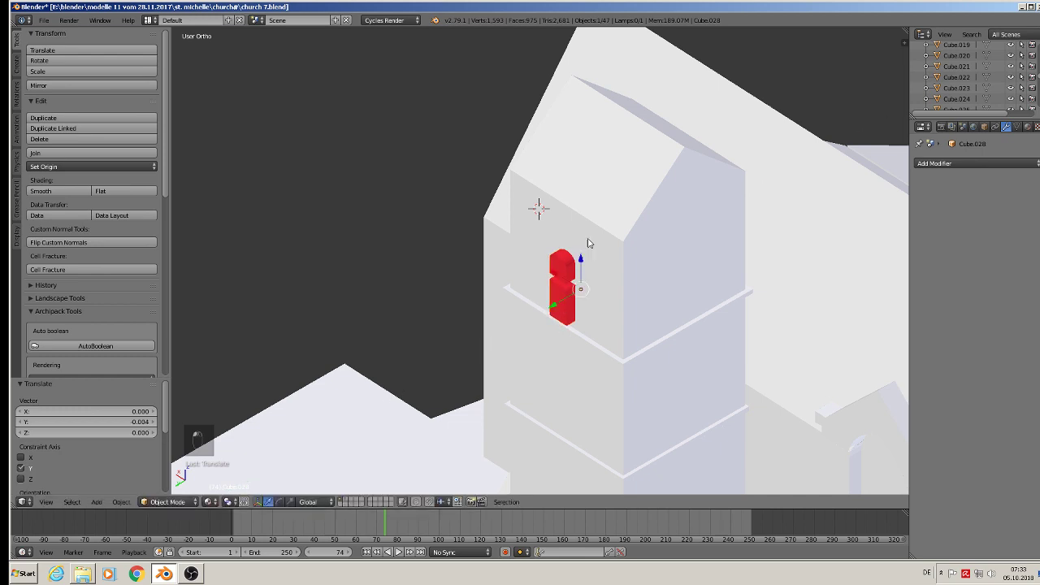
# Duplicate the side cutter about -0.05 along X, rotate it 90° around Z, and shift it about 0.015 along Y into the opposite gable wall.
pyautogui.hotkey('shift', 'd')
pyautogui.rightClick(563, 303)
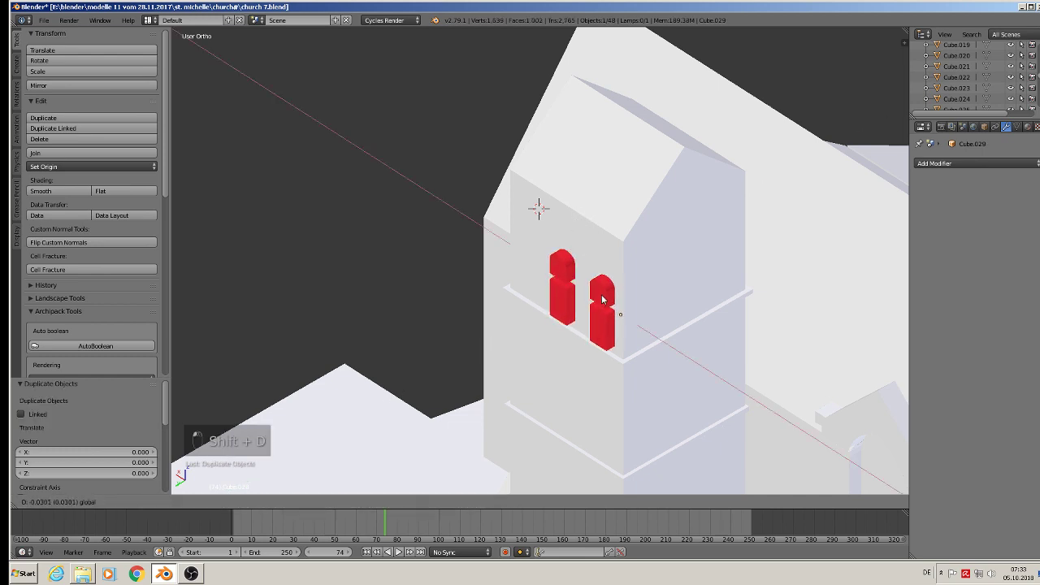
pyautogui.click(636, 315)
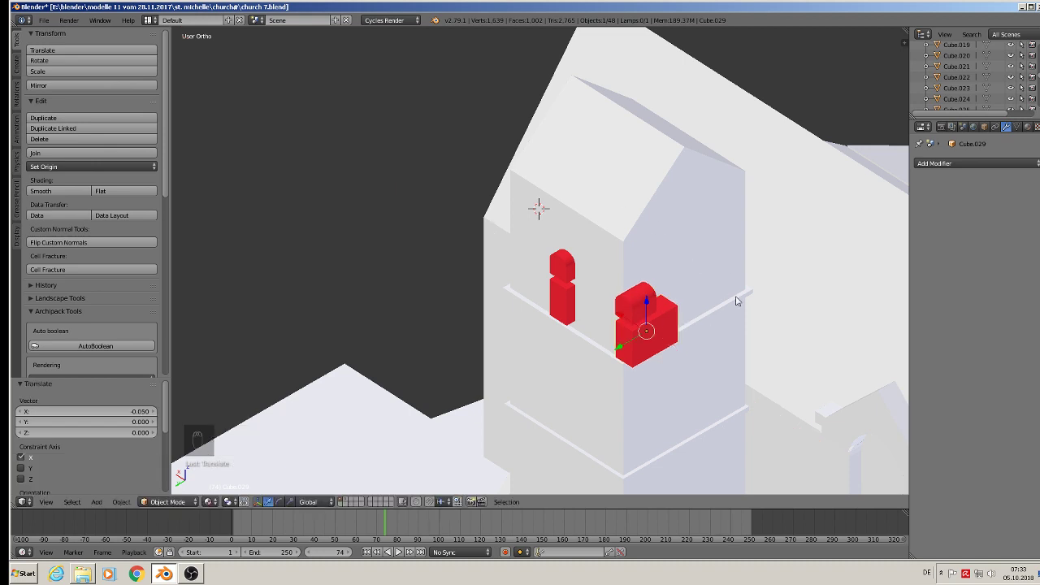
pyautogui.press('r')
pyautogui.press('z')
pyautogui.press('9')
pyautogui.press('0')
pyautogui.press('Return')
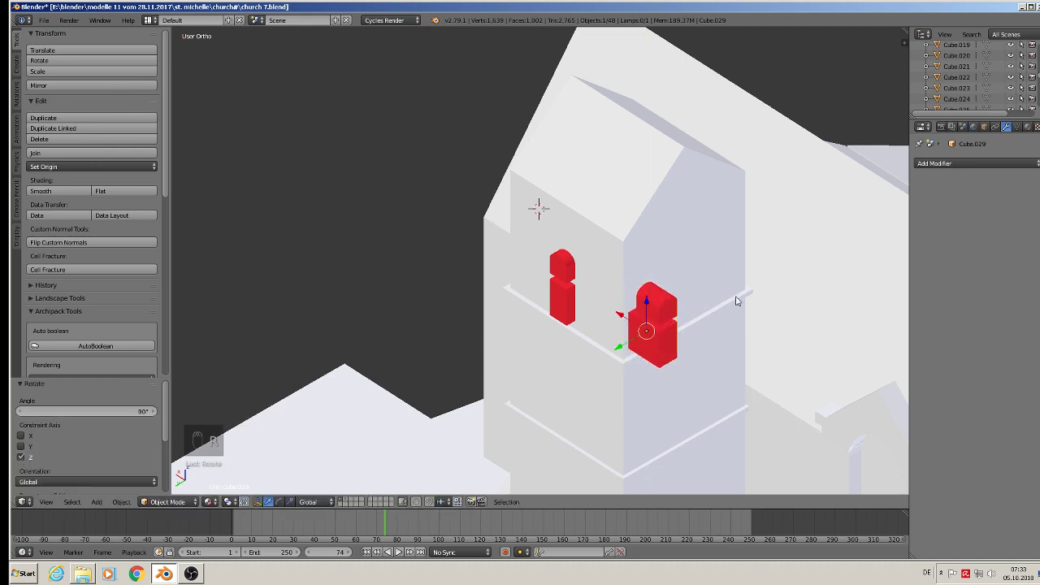
pyautogui.moveTo(621, 347); pyautogui.dragTo(660, 298)
pyautogui.moveTo(669, 297); pyautogui.dragTo(597, 295, button='middle')
# Join the three tower window cutters into one object and select all of its mesh geometry.
pyautogui.rightClick(599, 284)
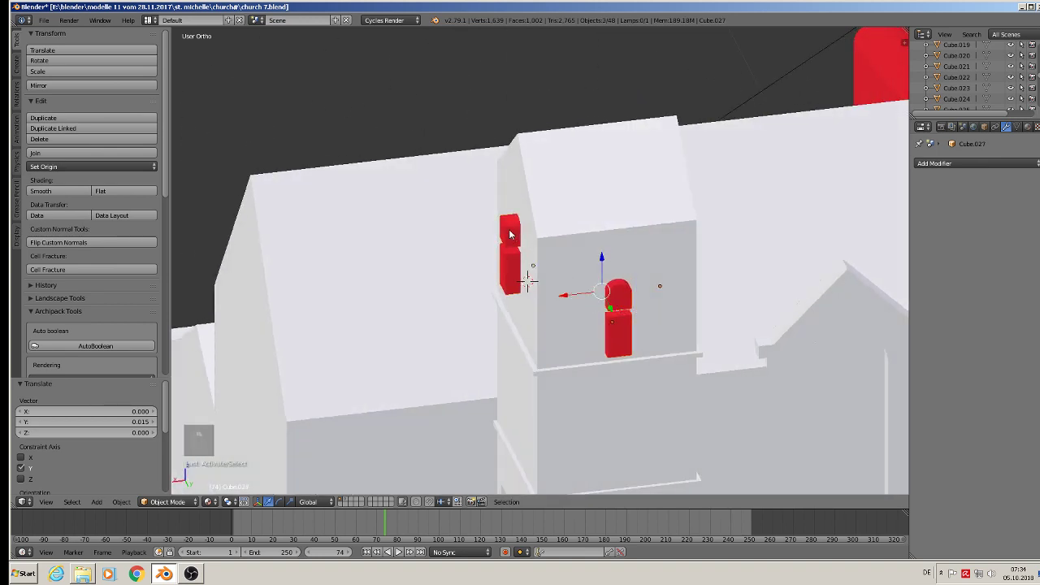
pyautogui.click(85, 153)
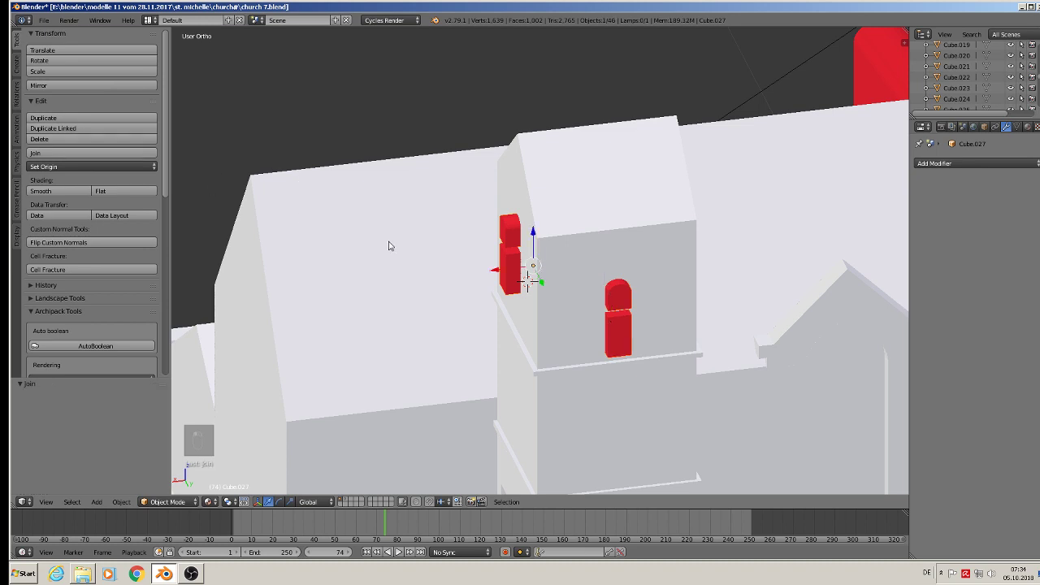
pyautogui.moveTo(388, 242); pyautogui.dragTo(523, 330, button='middle')
pyautogui.press('Tab')
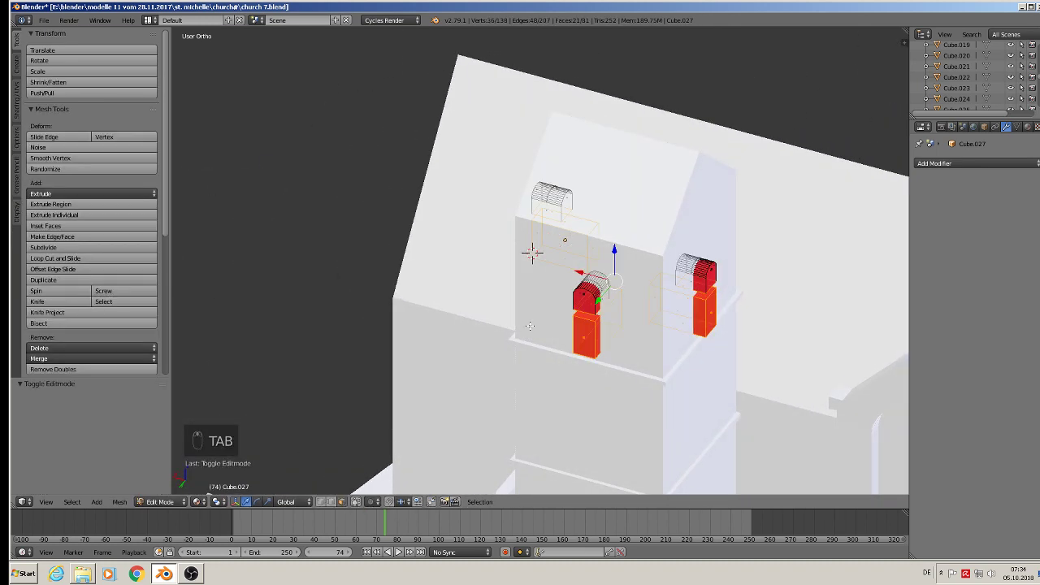
pyautogui.press('a')
pyautogui.press('a')
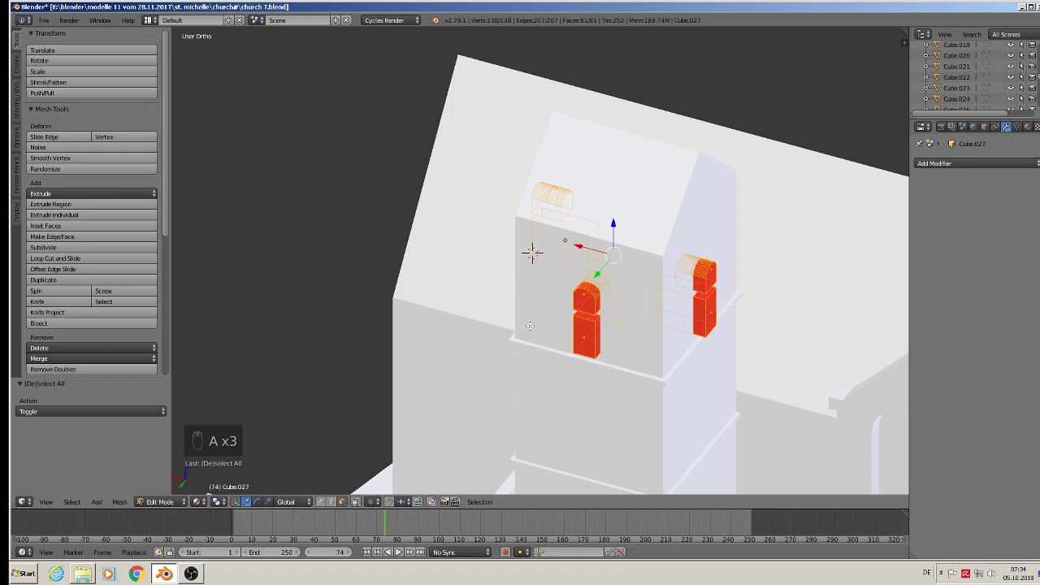
pyautogui.press('Tab')
pyautogui.moveTo(530, 330); pyautogui.dragTo(600, 330, button='middle')
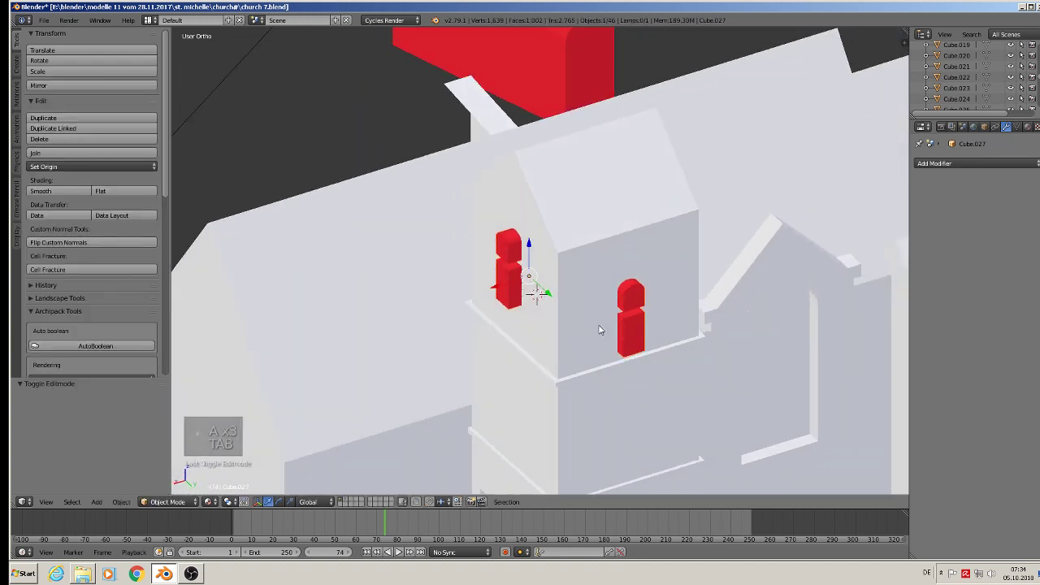
# Apply rotation and scale to the joined window cutter.
pyautogui.click(96, 503)
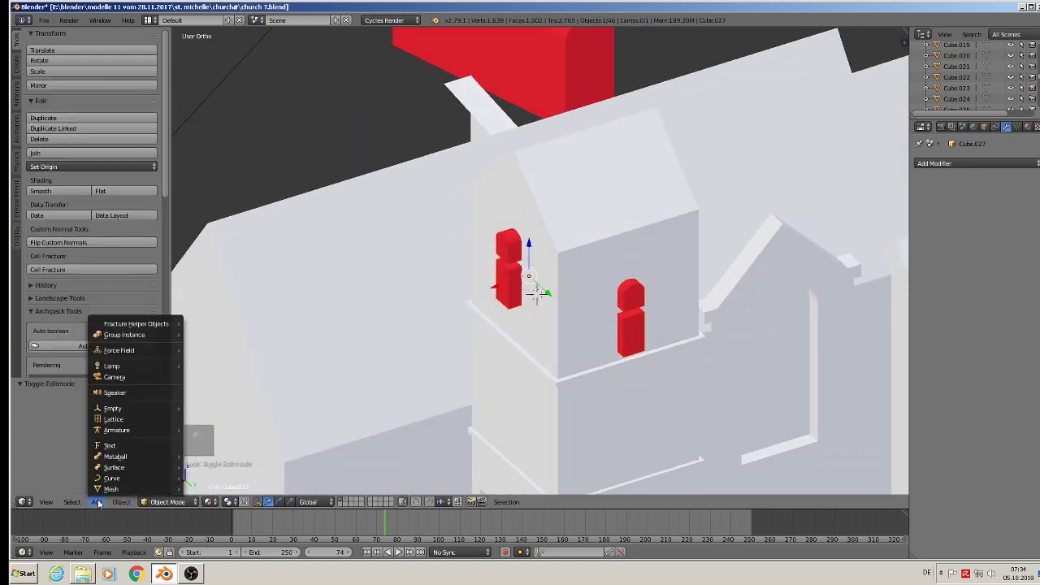
pyautogui.moveTo(118, 503)
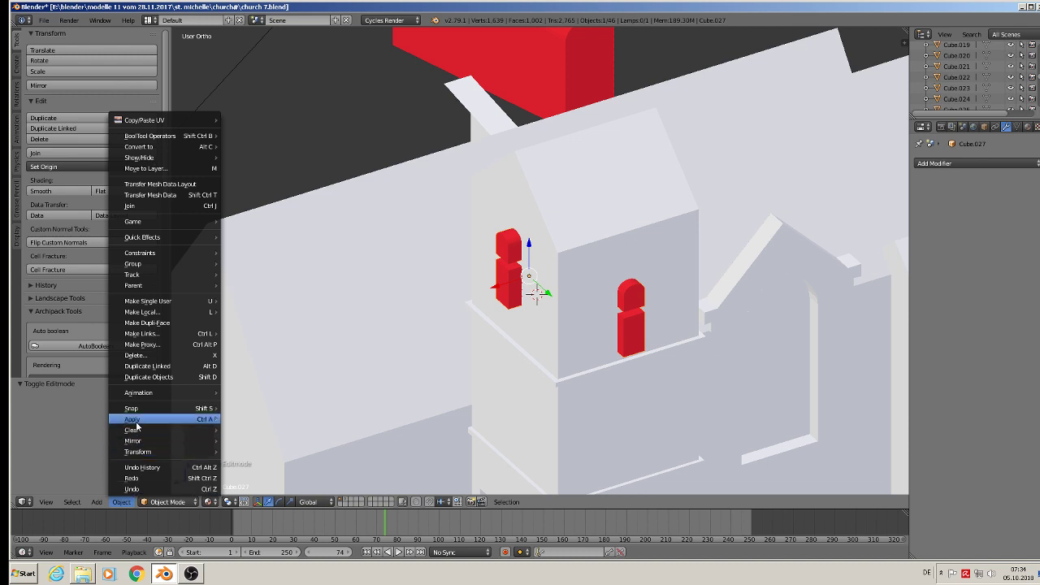
pyautogui.moveTo(135, 420)
pyautogui.click(251, 323)
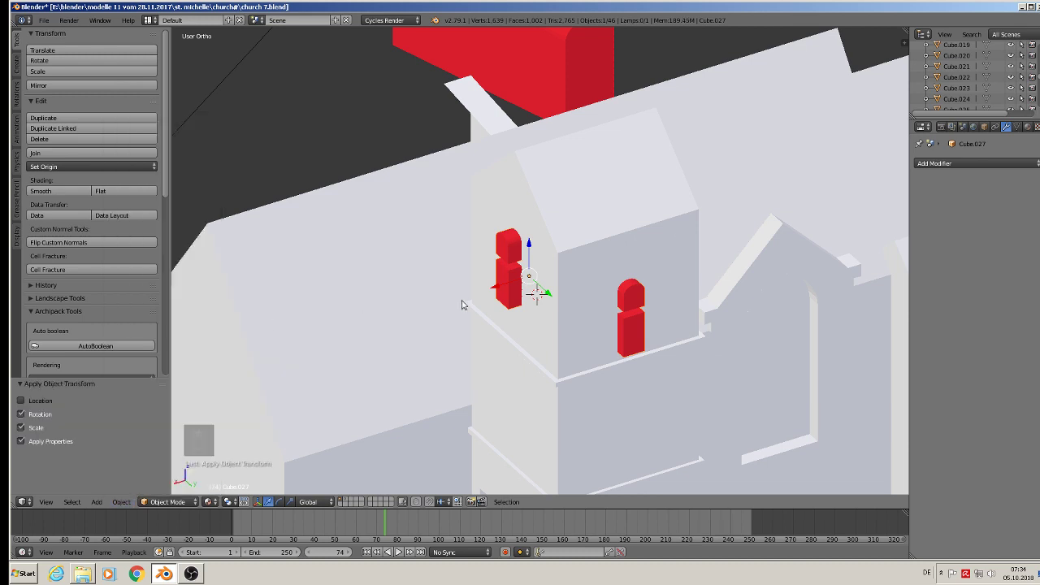
# Apply rotation and scale to the tower object.
pyautogui.rightClick(605, 213)
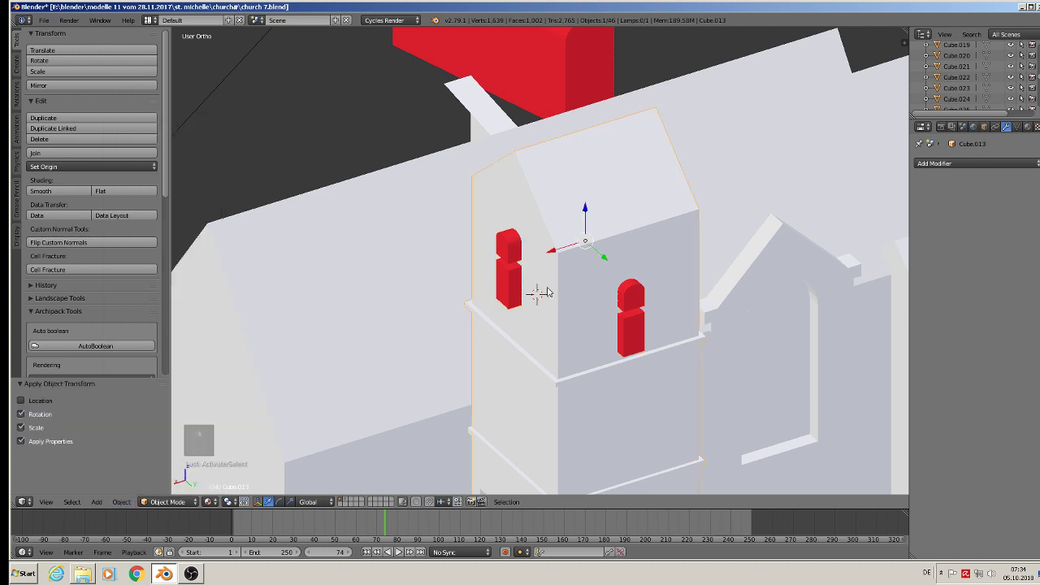
pyautogui.click(122, 503)
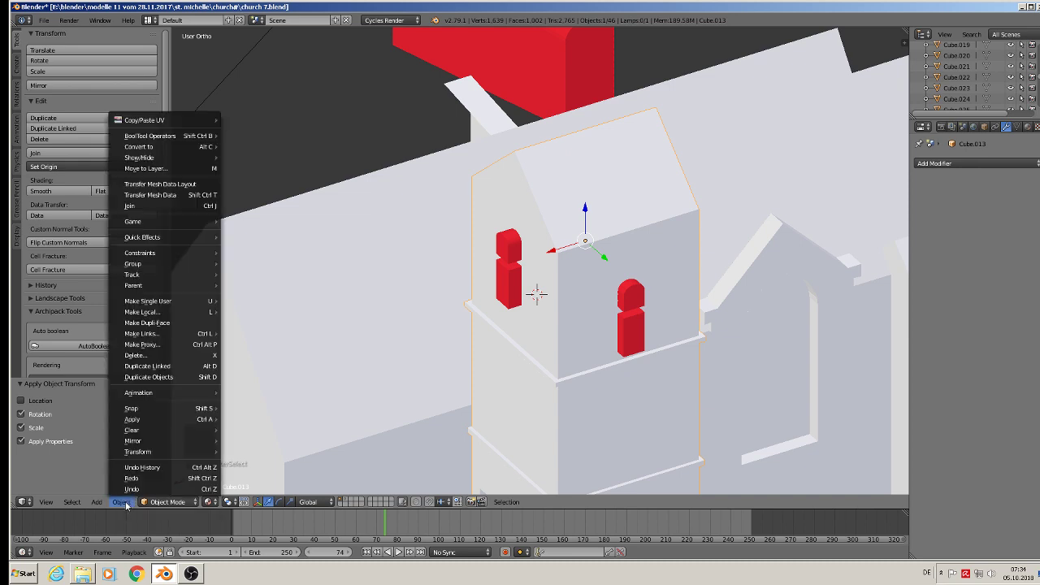
pyautogui.moveTo(161, 427)
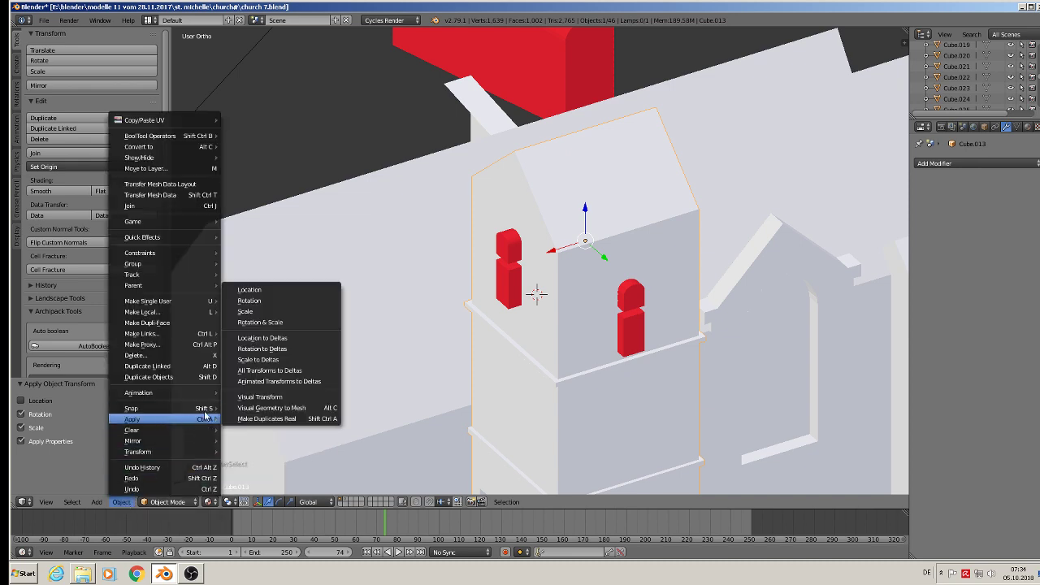
pyautogui.click(287, 321)
# Duplicate the tower, move the copy about -0.84 along Y as a backup, and save the file.
pyautogui.moveTo(641, 310); pyautogui.dragTo(636, 322, button='middle')
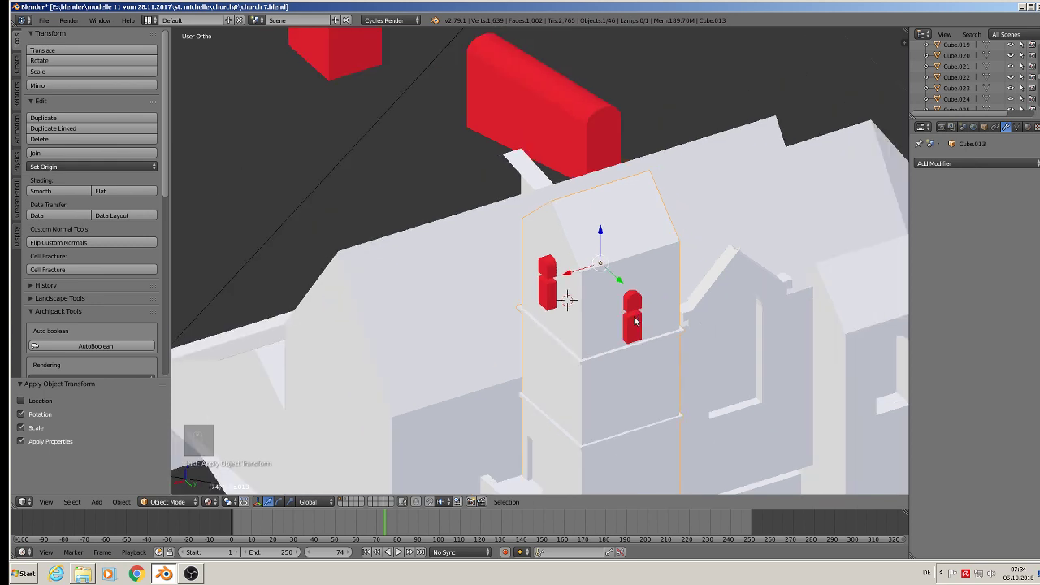
pyautogui.scroll(-3, 616, 276)
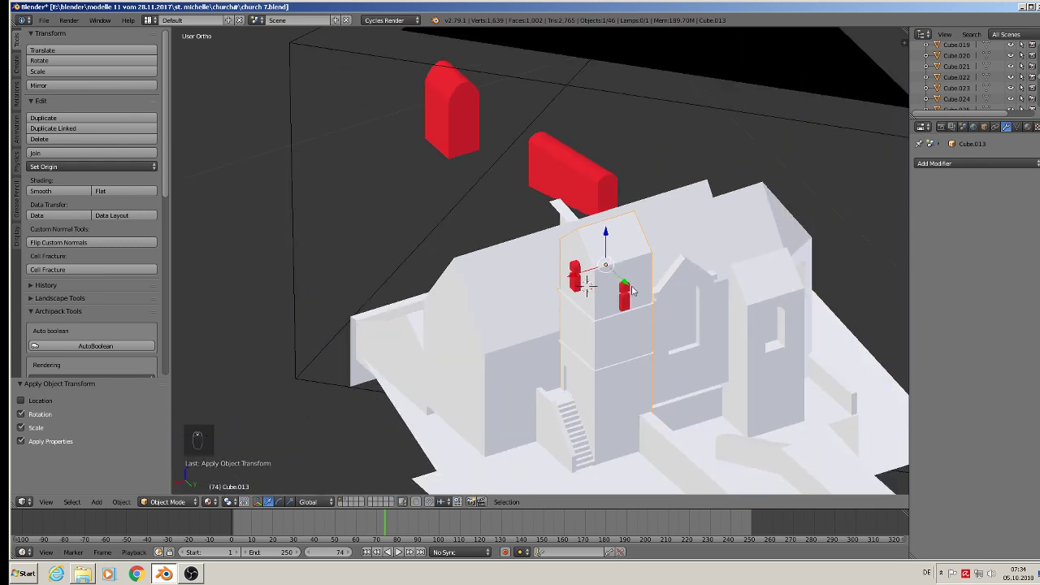
pyautogui.hotkey('shift', 'd')
pyautogui.moveTo(627, 287); pyautogui.dragTo(298, 31)
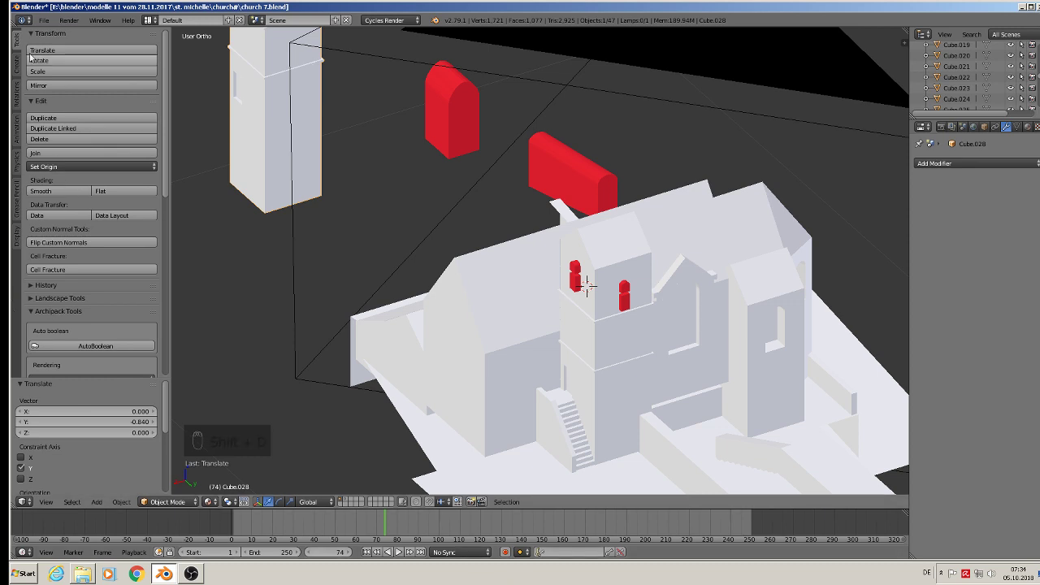
pyautogui.click(44, 20)
pyautogui.click(59, 104)
pyautogui.scroll(3, 596, 252)
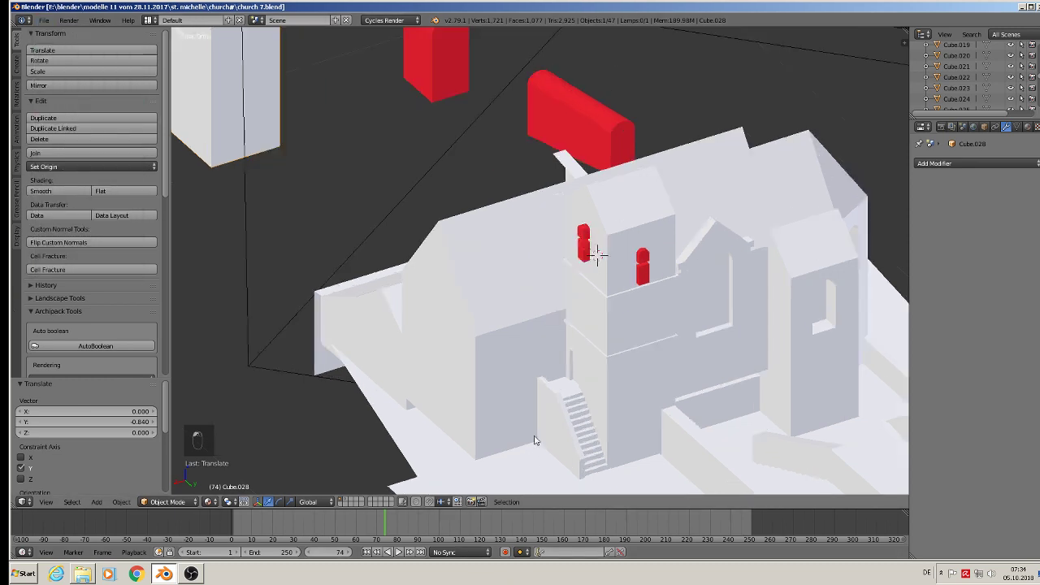
pyautogui.scroll(-2, 622, 209)
pyautogui.scroll(3, 656, 236)
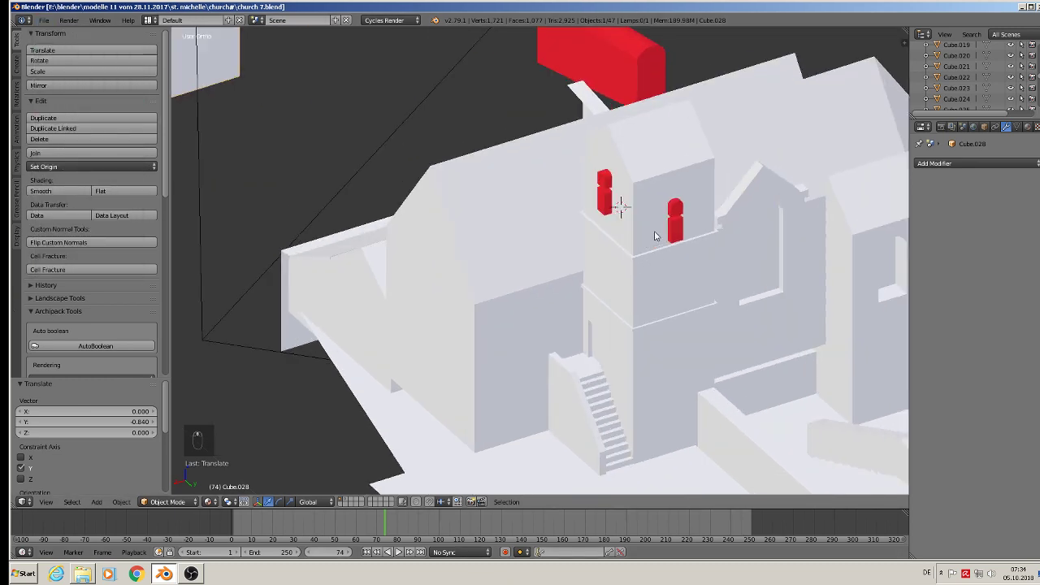
# Add a Boolean modifier to the original tower with the joined cutter Cube.027 as its object.
pyautogui.rightClick(607, 191)
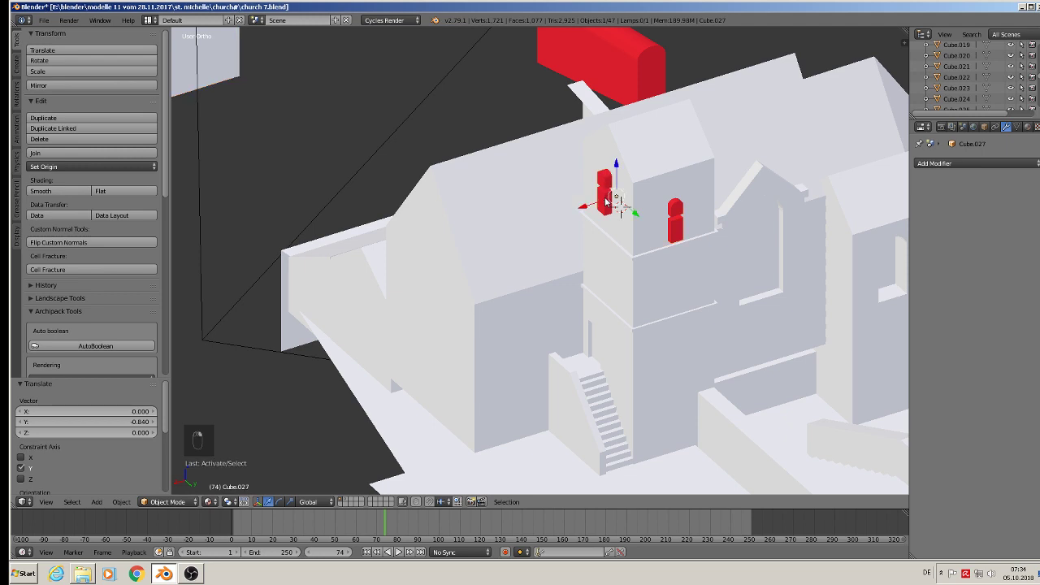
pyautogui.keyDown('shift'); pyautogui.moveTo(657, 259); pyautogui.dragTo(535, 303, button='middle'); pyautogui.keyUp('shift')
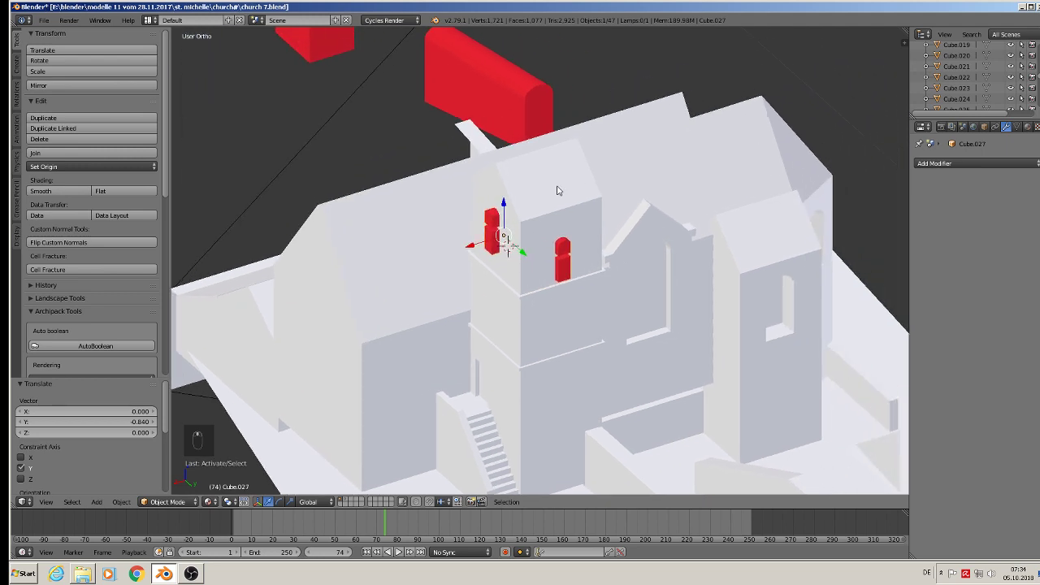
pyautogui.rightClick(558, 191)
pyautogui.click(979, 165)
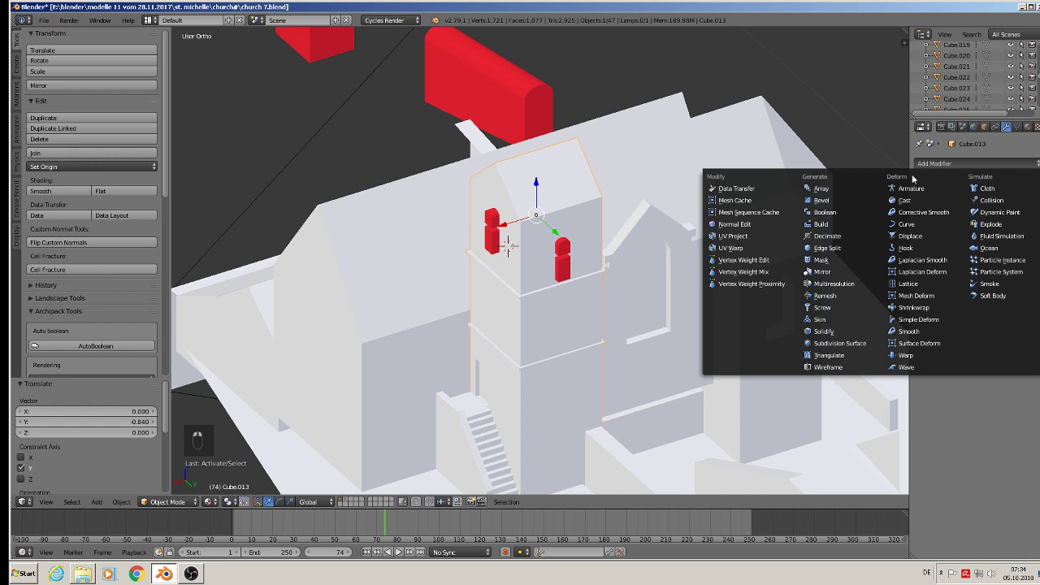
pyautogui.click(826, 213)
pyautogui.click(1003, 247)
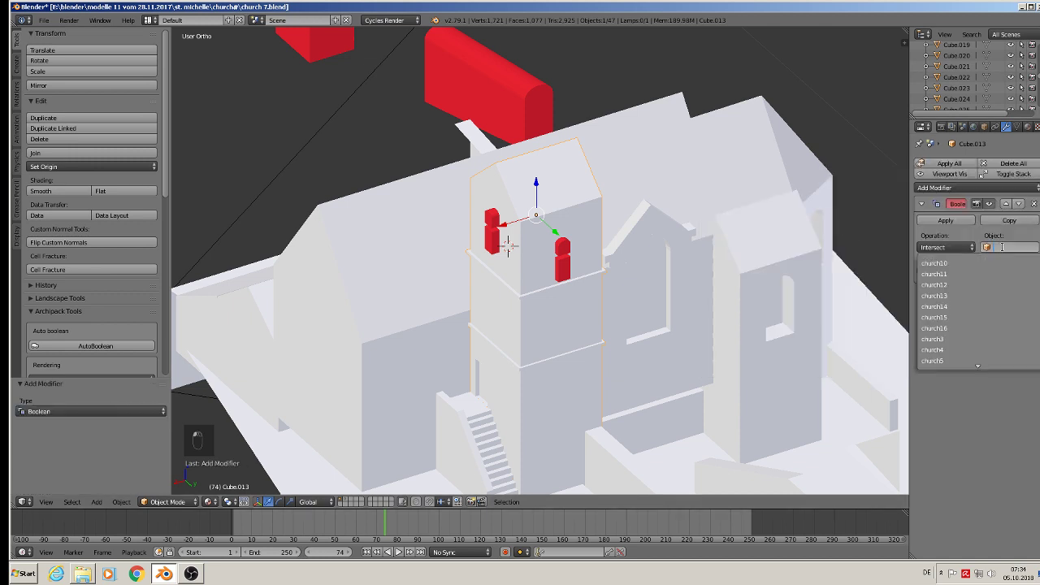
pyautogui.write('cu')
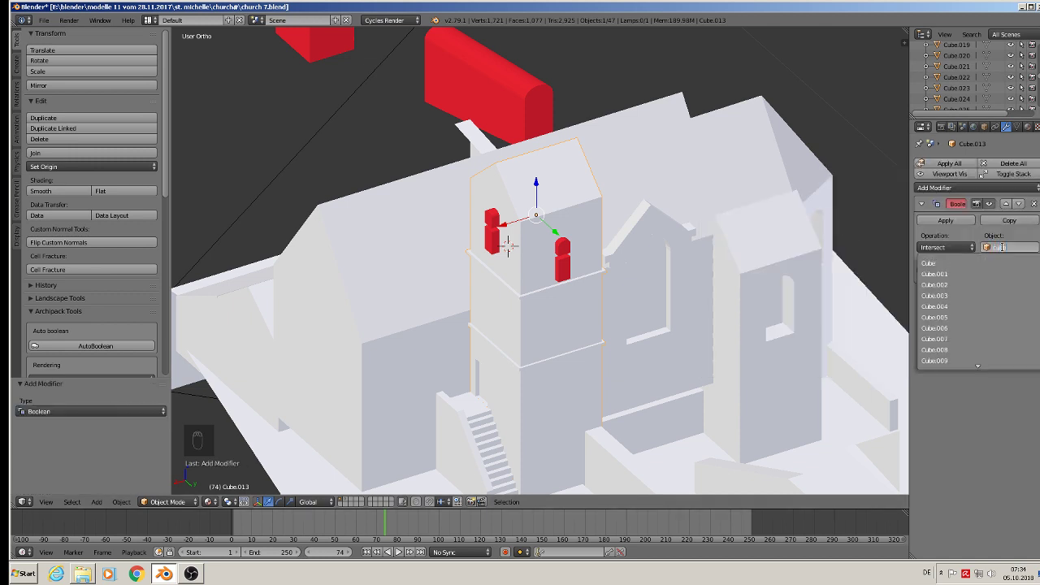
pyautogui.write('be.027')
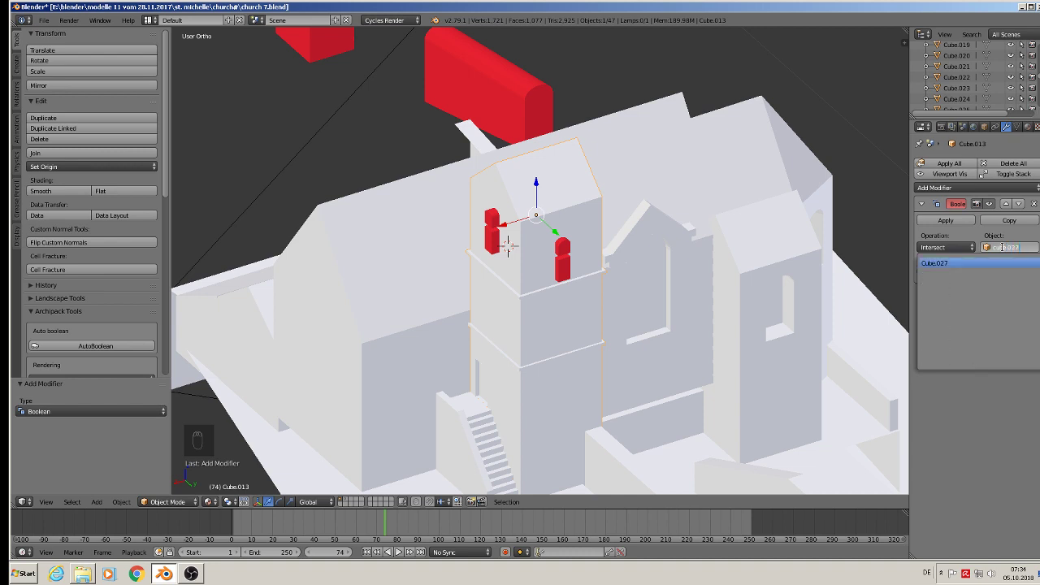
pyautogui.press('Return')
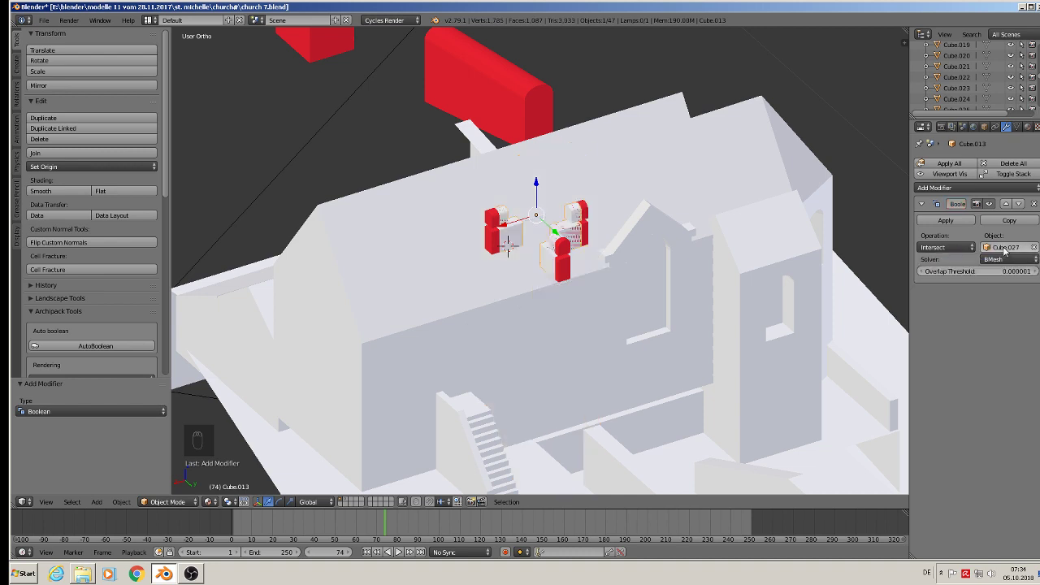
# Set the tower's Boolean operation to Difference, apply the modifier, and select the joined cutter.
pyautogui.click(939, 248)
pyautogui.click(943, 222)
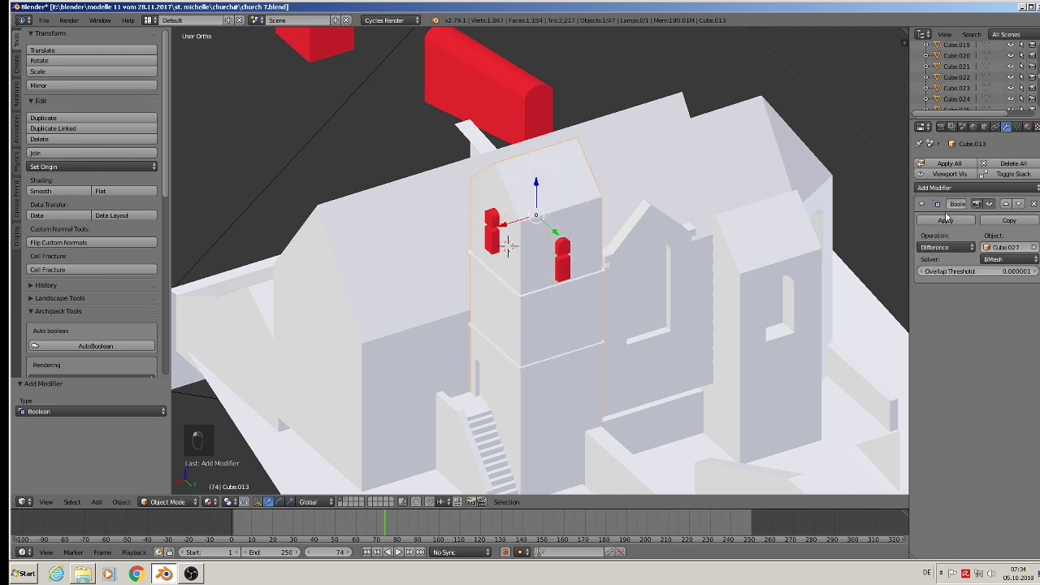
pyautogui.click(949, 225)
pyautogui.rightClick(493, 230)
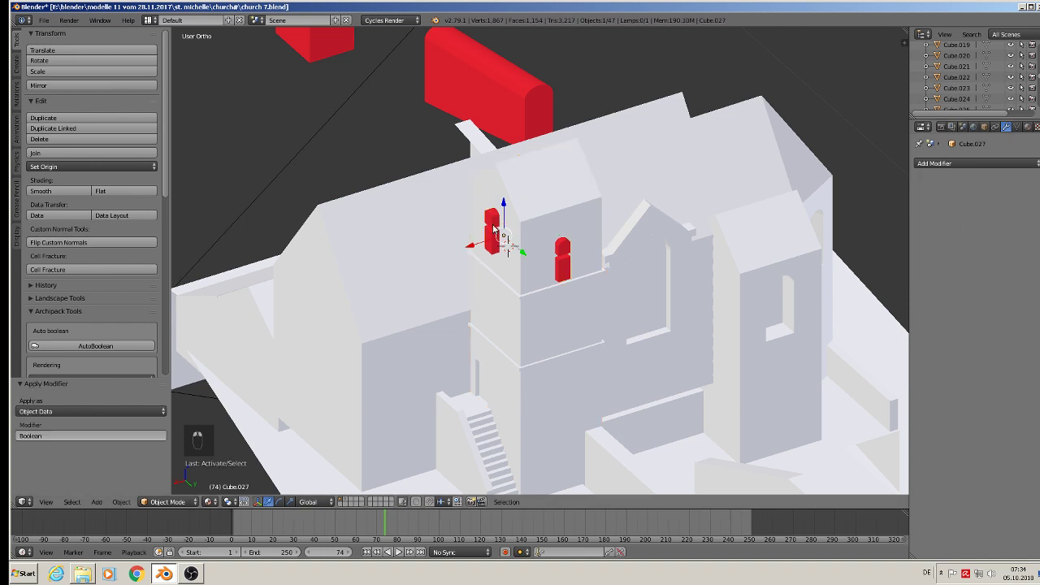
# Move the joined window cutter up off the tower and about -0.67 along Y, well clear of the church.
pyautogui.moveTo(506, 202); pyautogui.dragTo(532, 38)
pyautogui.moveTo(578, 211); pyautogui.dragTo(630, 190, button='middle')
pyautogui.scroll(-3, 588, 188)
pyautogui.moveTo(572, 122); pyautogui.dragTo(217, 67)
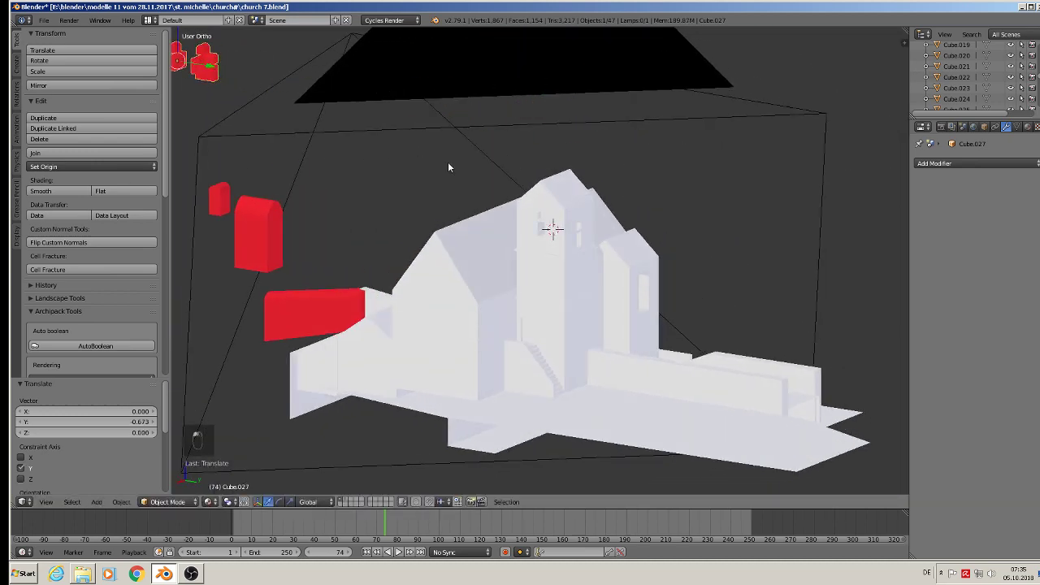
# Add a loop cut across one slope of the tower's roof and slide it close to the eave.
pyautogui.scroll(6, 448, 165)
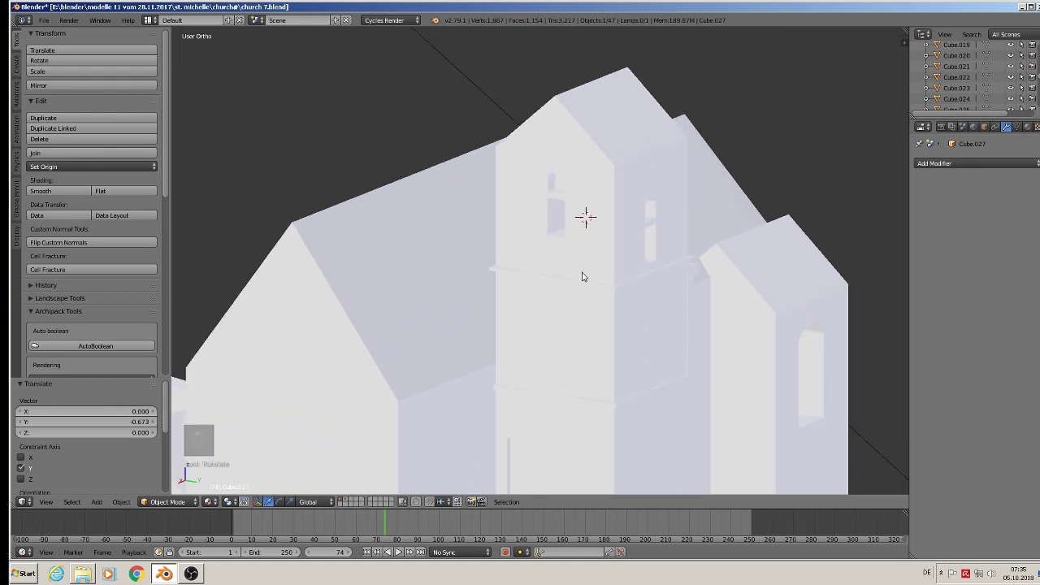
pyautogui.moveTo(582, 277); pyautogui.dragTo(665, 216, button='middle')
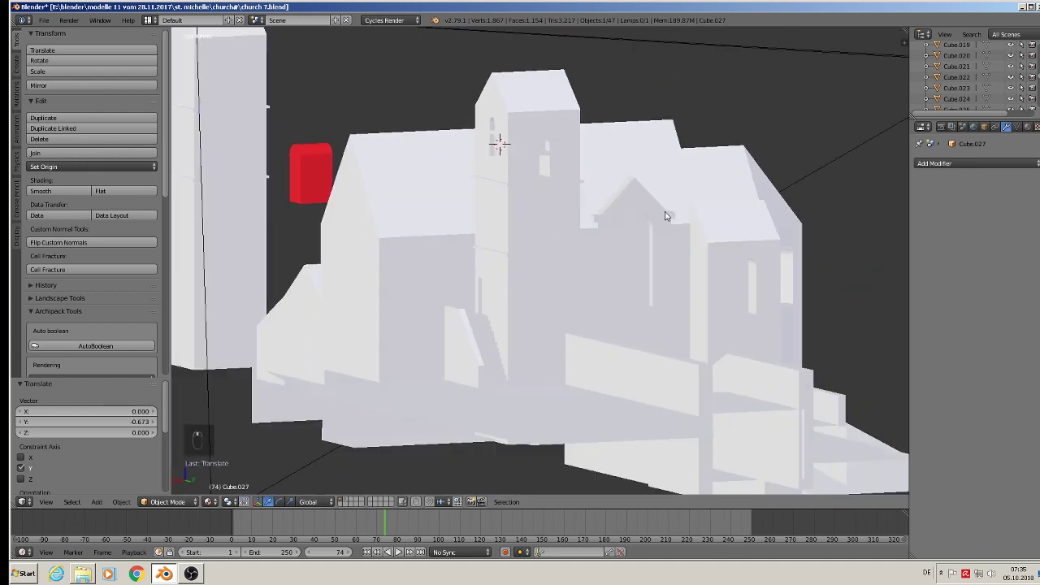
pyautogui.moveTo(502, 106); pyautogui.dragTo(651, 130, button='middle')
pyautogui.keyDown('shift'); pyautogui.moveTo(806, 125); pyautogui.dragTo(469, 230, button='middle'); pyautogui.keyUp('shift')
pyautogui.scroll(3, 550, 191)
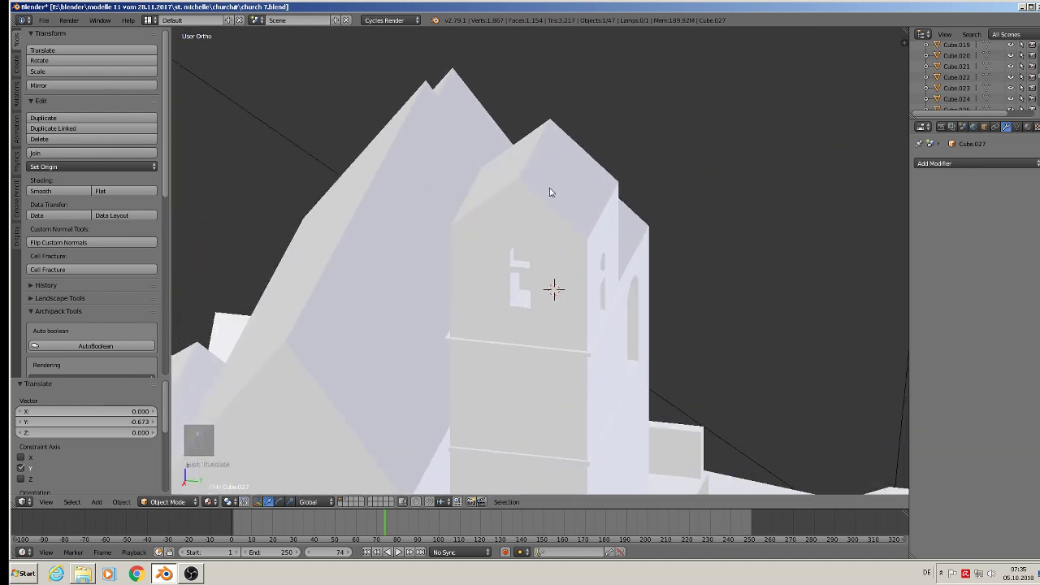
pyautogui.scroll(2, 550, 192)
pyautogui.rightClick(576, 198)
pyautogui.press('Tab')
pyautogui.press('Tab')
pyautogui.press('Tab')
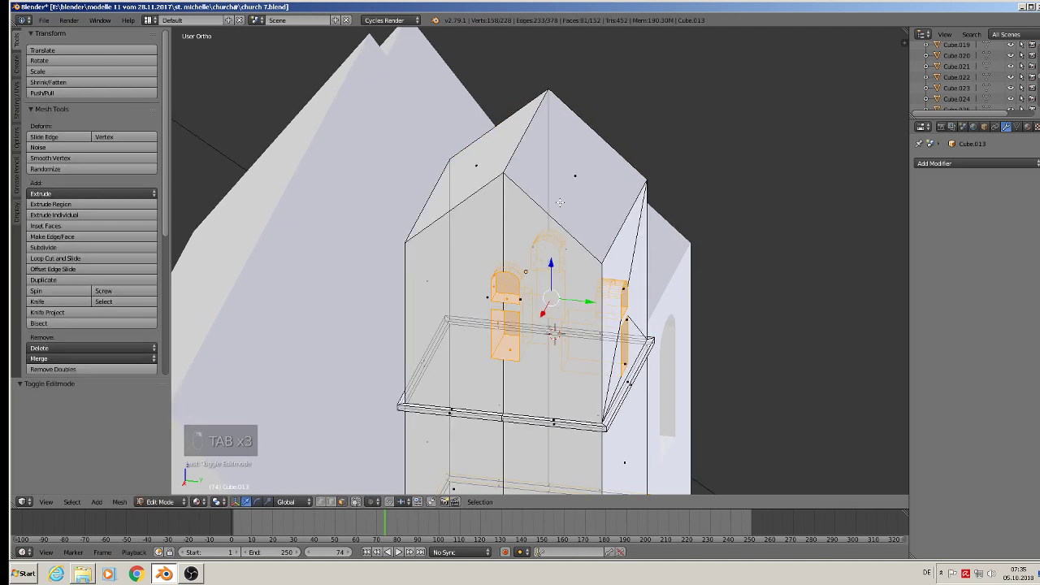
pyautogui.scroll(1, 573, 221)
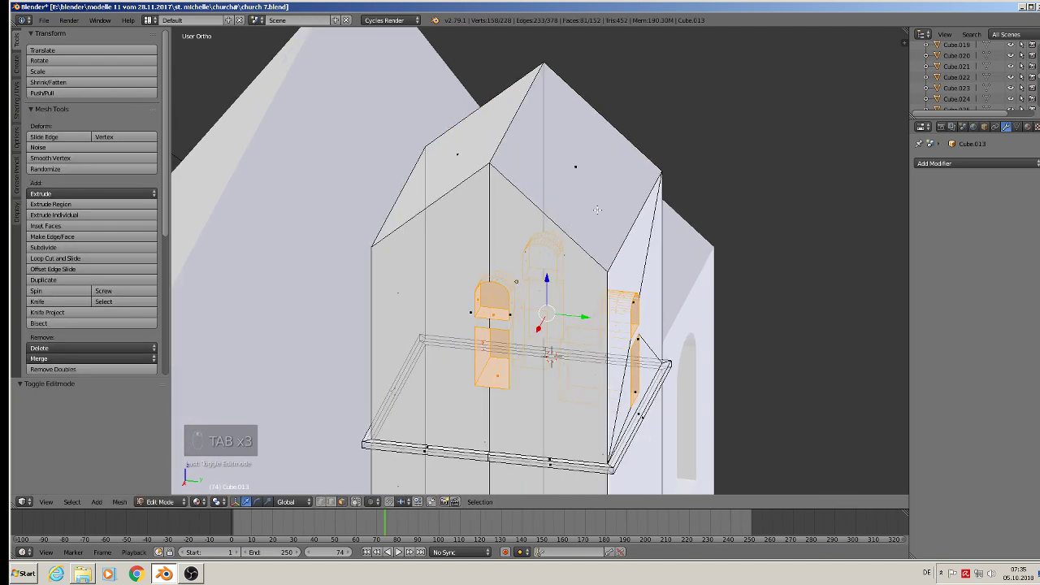
pyautogui.hotkey('ctrl', 'r')
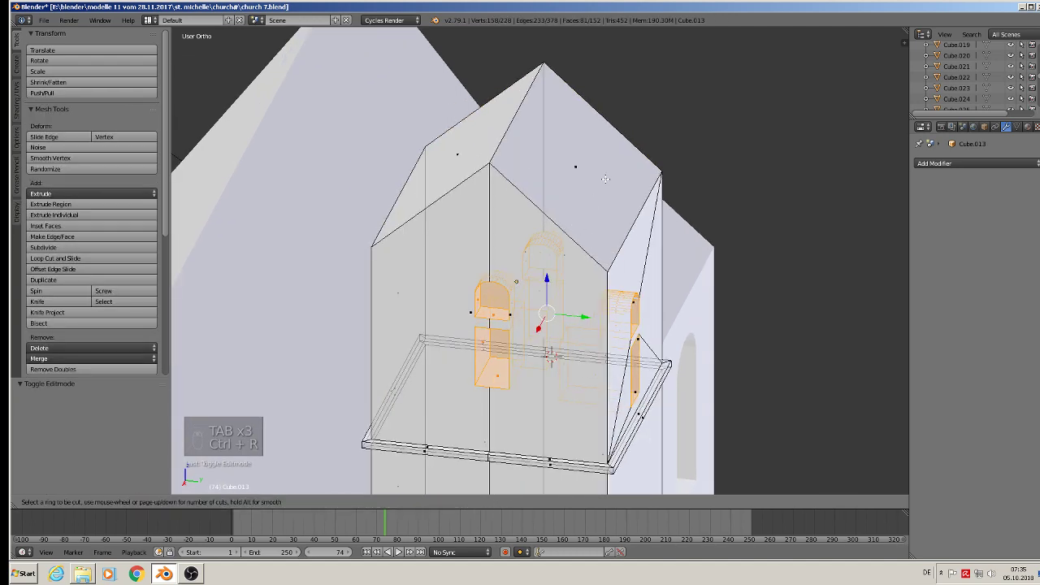
pyautogui.click(592, 98)
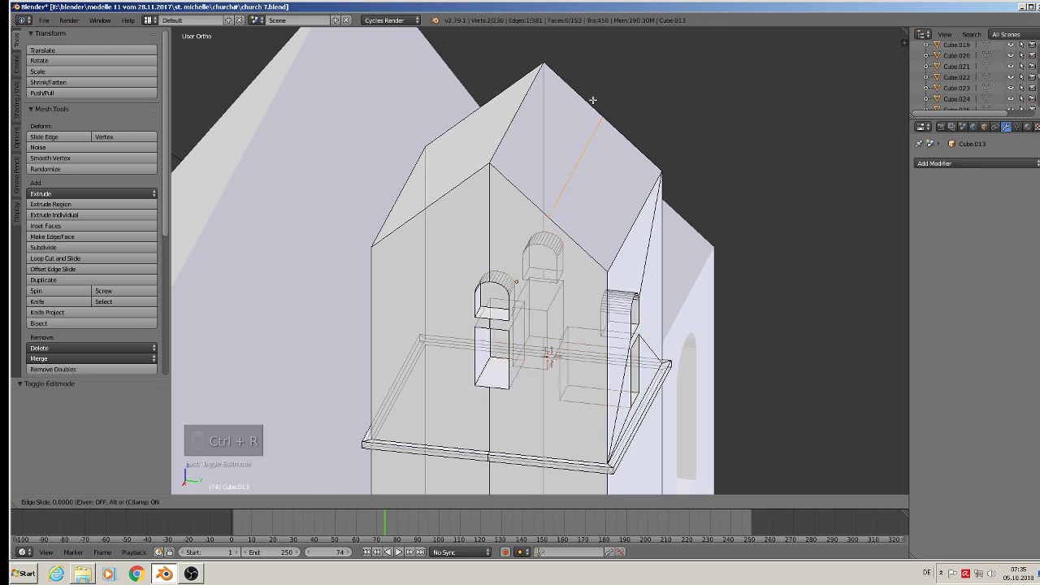
pyautogui.click(641, 135)
# Add a matching loop cut close to the eave on the opposite slope of the tower's roof.
pyautogui.hotkey('ctrl', 'r')
pyautogui.click(458, 125)
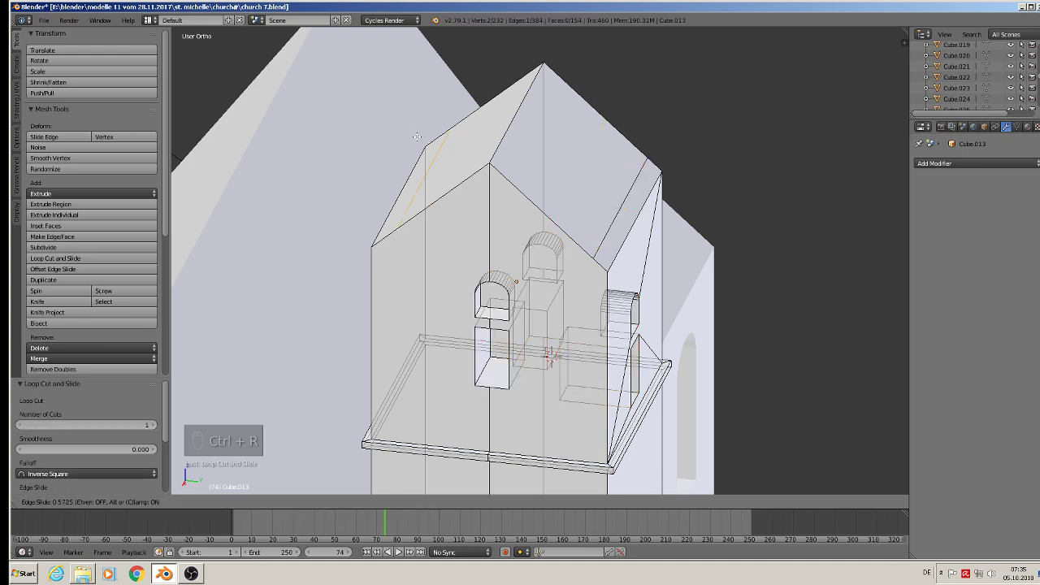
pyautogui.click(407, 139)
# Lower the two new roof edges slightly along Z, the first by about 0.006, and return to Object Mode.
pyautogui.moveTo(406, 144); pyautogui.dragTo(402, 149, button='middle')
pyautogui.moveTo(414, 148); pyautogui.dragTo(416, 165)
pyautogui.moveTo(416, 165)
pyautogui.mouseDown(button='middle')
pyautogui.moveTo(387, 139)
pyautogui.moveTo(418, 150)
pyautogui.mouseUp(button='middle')
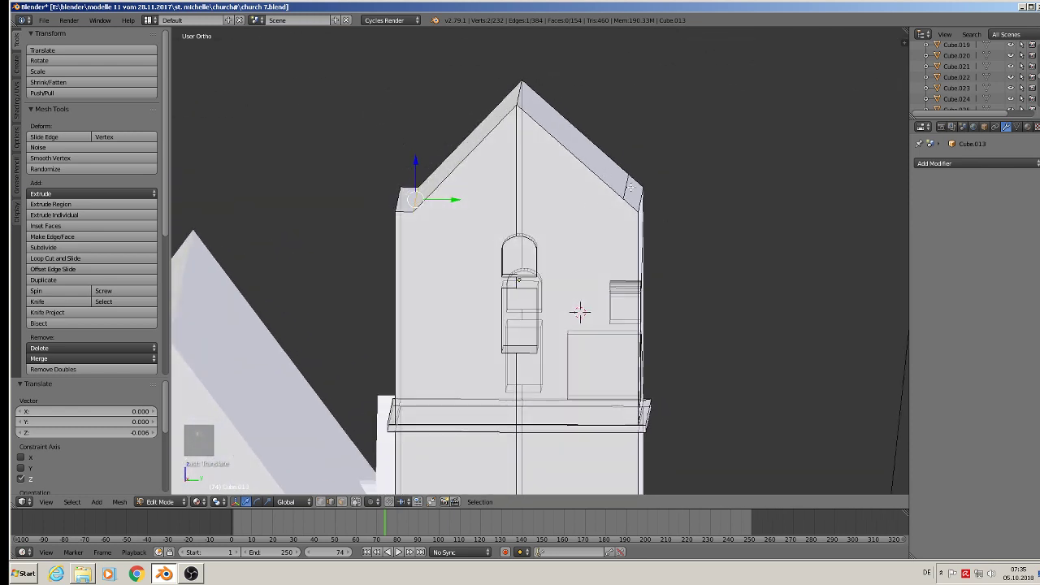
pyautogui.rightClick(632, 188)
pyautogui.moveTo(630, 155); pyautogui.dragTo(627, 164)
pyautogui.press('Tab')
# Save the church file with the edited tower roof.
pyautogui.moveTo(650, 241); pyautogui.dragTo(517, 268, button='middle')
pyautogui.scroll(-3, 536, 278)
pyautogui.keyDown('shift'); pyautogui.moveTo(636, 305); pyautogui.dragTo(488, 229, button='middle'); pyautogui.keyUp('shift')
pyautogui.scroll(-2, 504, 248)
pyautogui.moveTo(514, 265); pyautogui.dragTo(531, 282, button='middle')
pyautogui.press('KP_0')
pyautogui.moveTo(481, 284); pyautogui.dragTo(561, 277, button='middle')
pyautogui.click(48, 22)
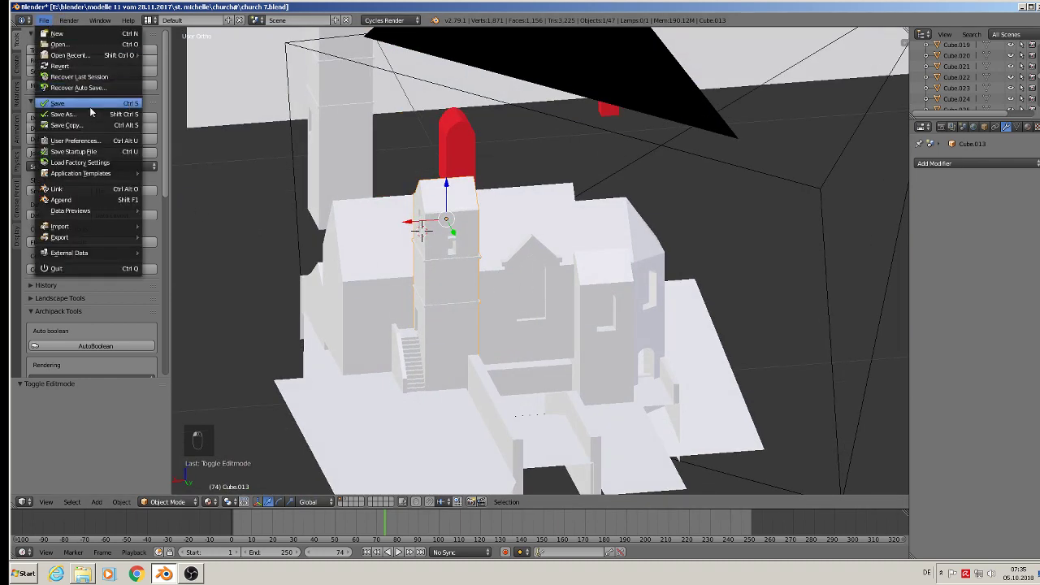
pyautogui.click(90, 109)
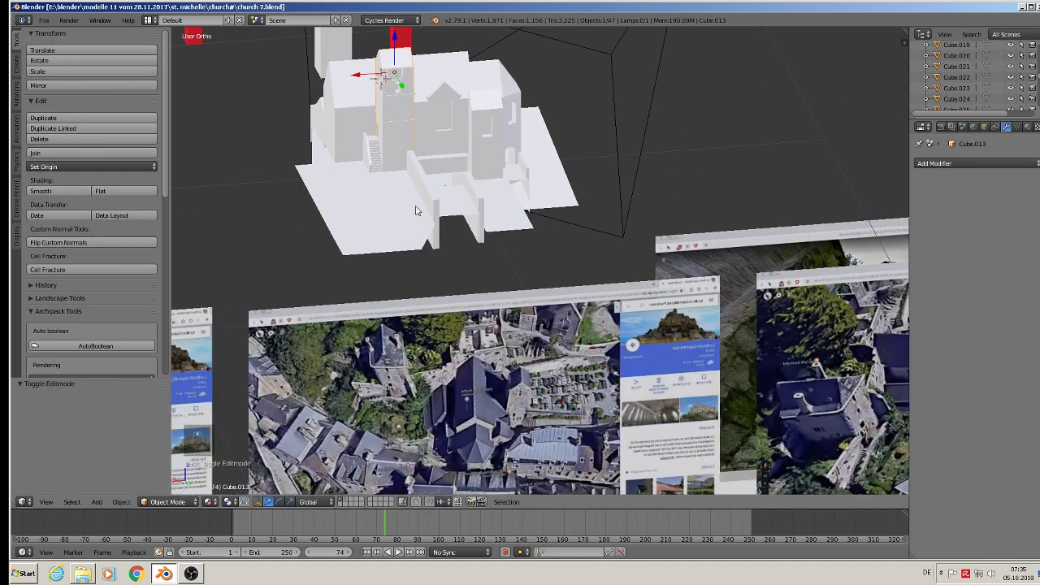
# Deselect all objects in the scene and save the file again.
pyautogui.moveTo(415, 211); pyautogui.dragTo(255, 230, button='middle')
pyautogui.moveTo(365, 196); pyautogui.dragTo(394, 209, button='middle')
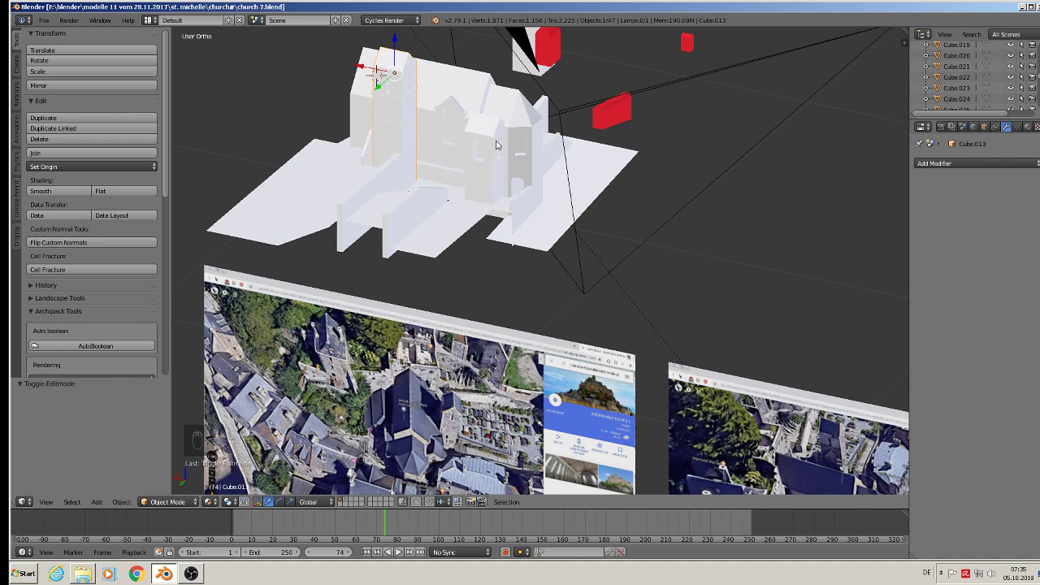
pyautogui.moveTo(497, 145); pyautogui.dragTo(480, 219, button='middle')
pyautogui.press('a')
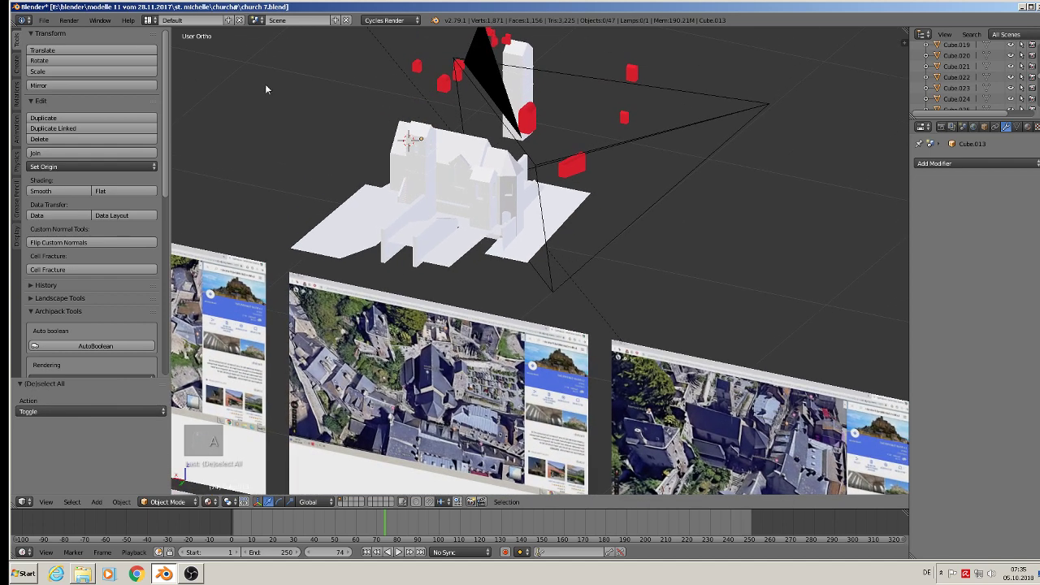
pyautogui.click(44, 19)
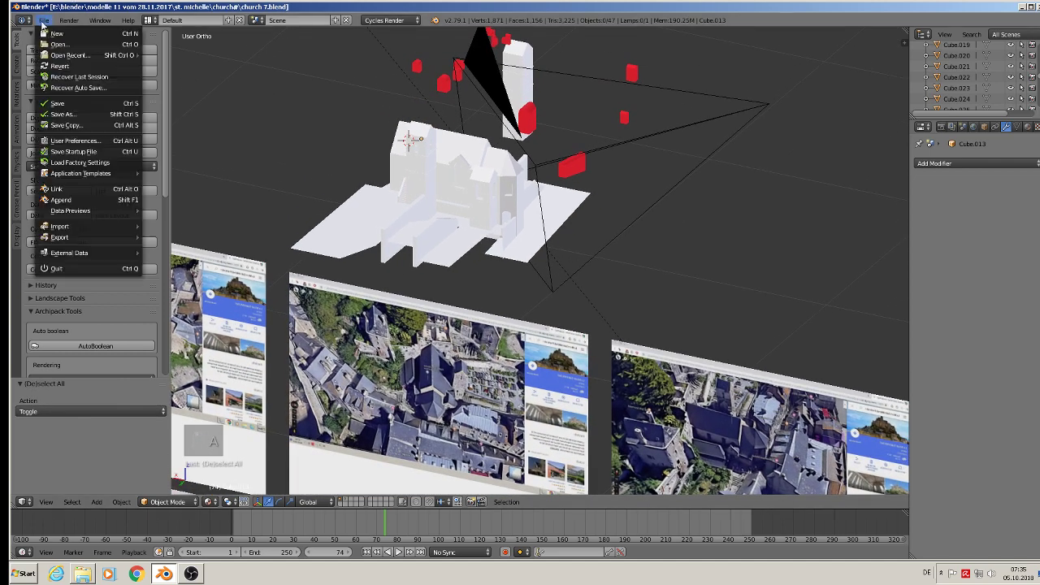
pyautogui.click(81, 104)
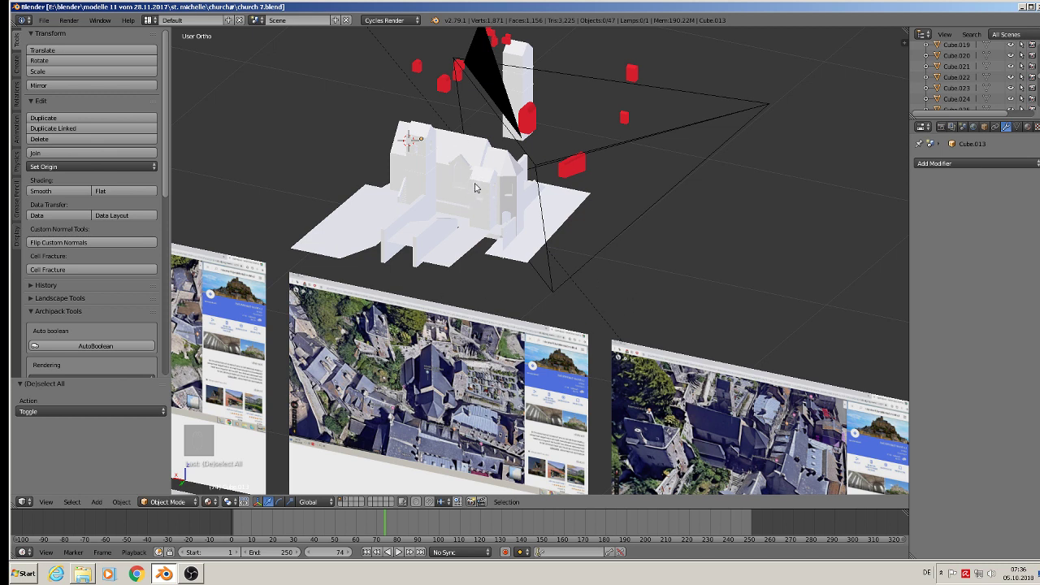
pyautogui.scroll(6, 459, 268)
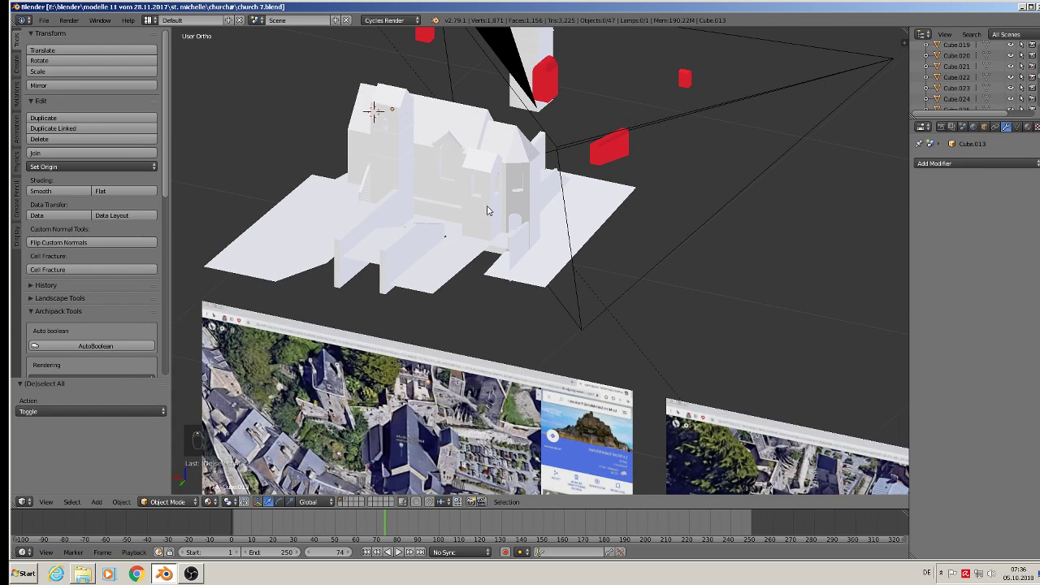
pyautogui.moveTo(480, 213); pyautogui.dragTo(339, 212, button='middle')
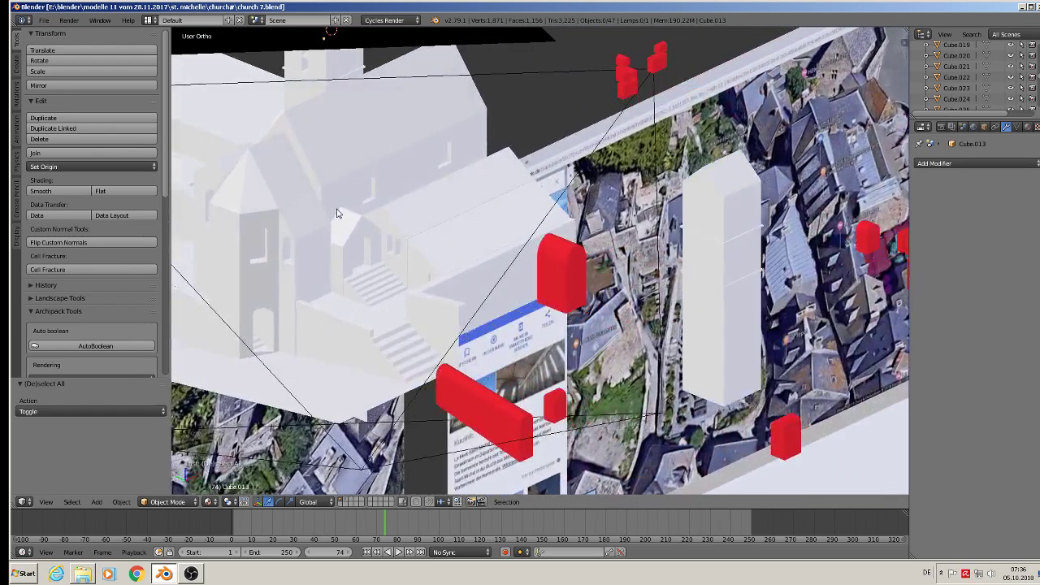
pyautogui.click(44, 20)
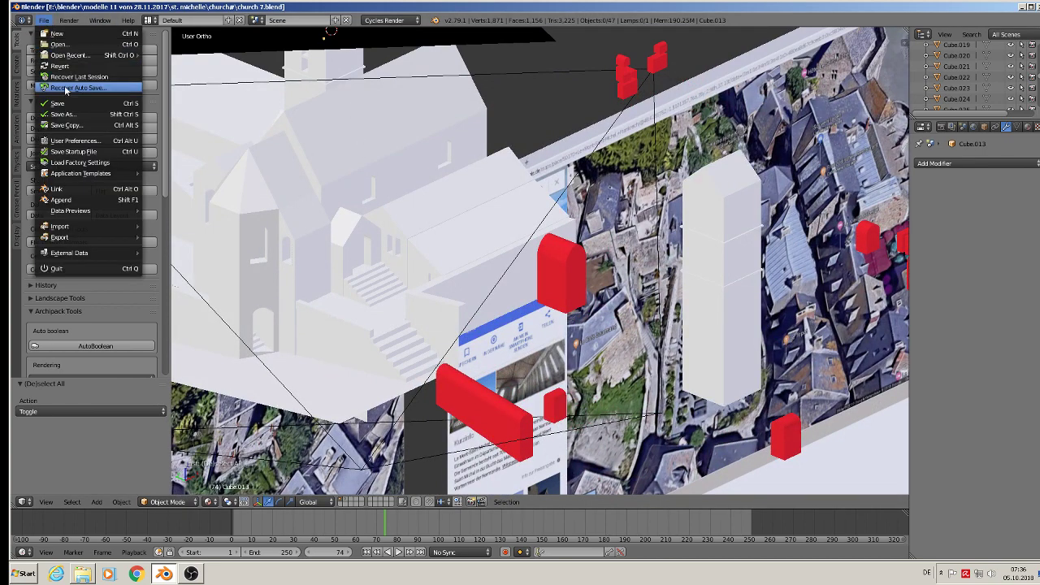
pyautogui.click(65, 103)
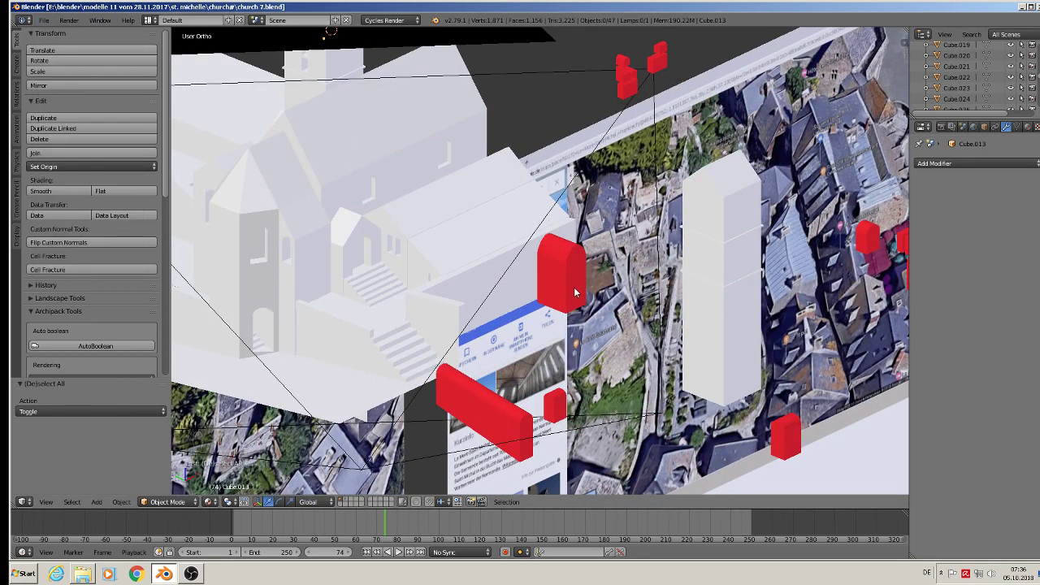
# Examine the reference photos in front view for the arched chapel window and the upper tower walls.
pyautogui.moveTo(573, 287); pyautogui.dragTo(637, 276, button='middle')
pyautogui.press('KP_1')
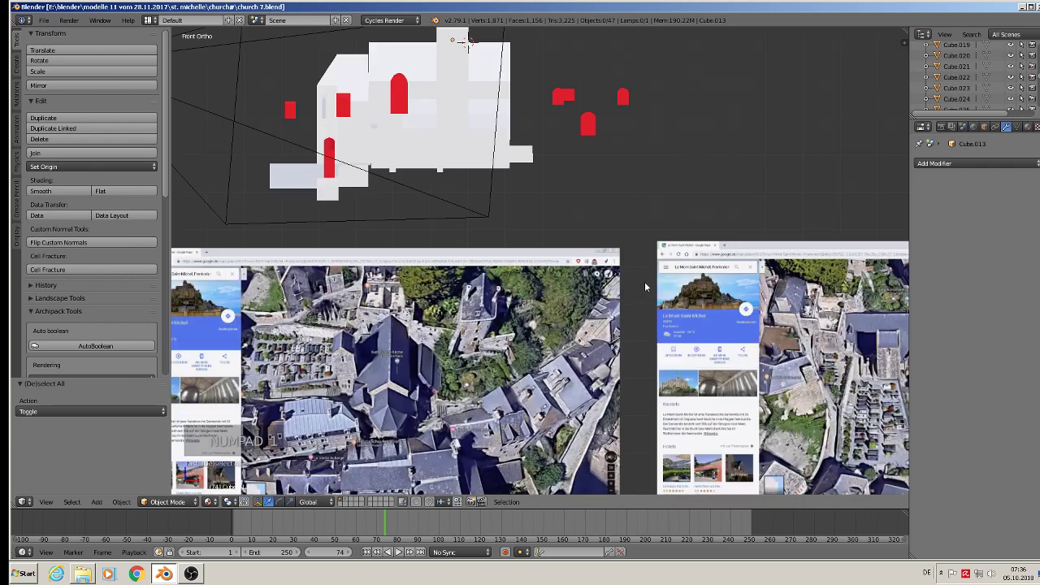
pyautogui.scroll(3, 504, 233)
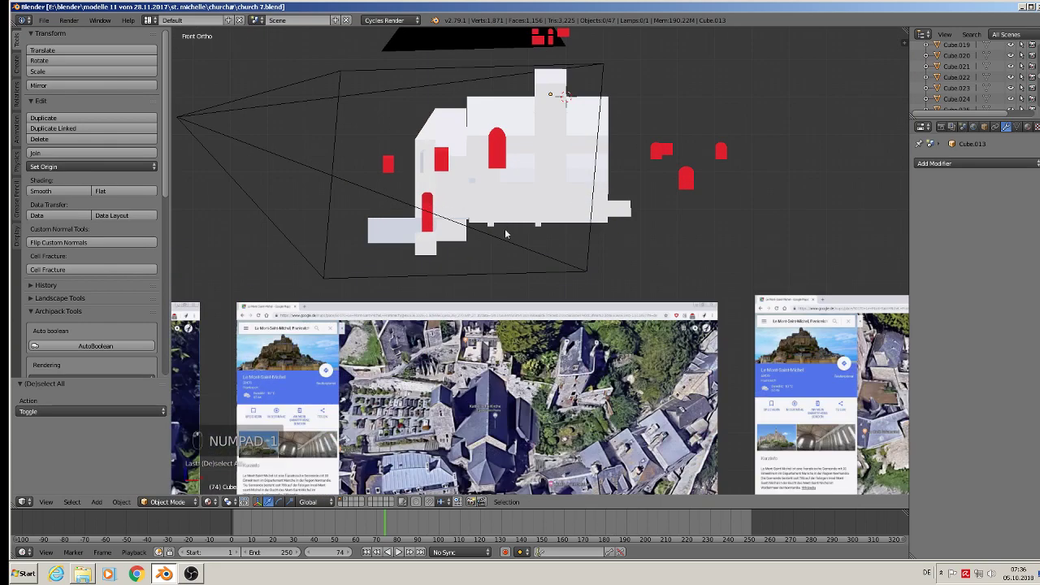
pyautogui.scroll(2, 512, 253)
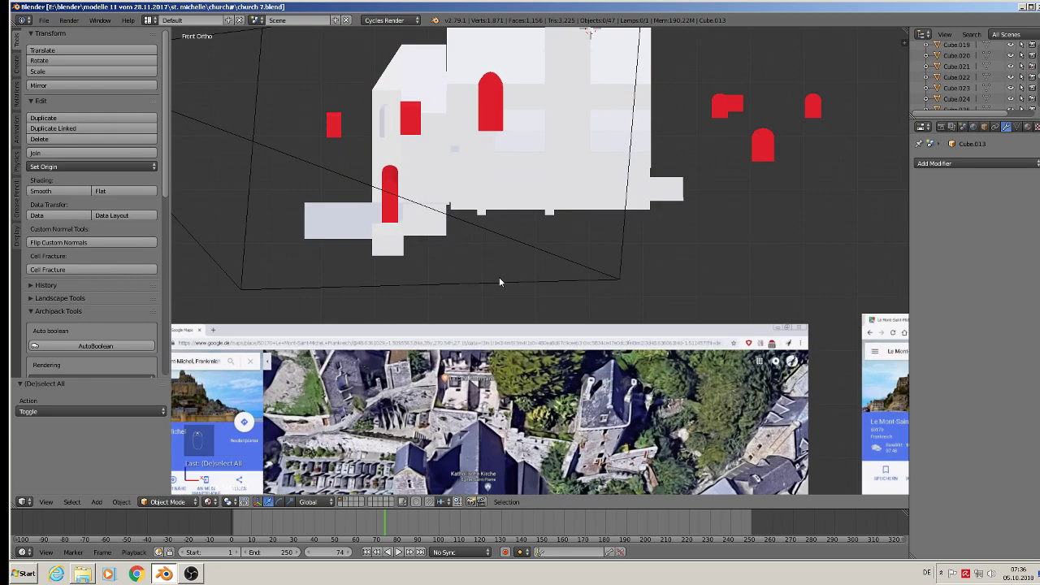
pyautogui.keyDown('shift'); pyautogui.moveTo(602, 452); pyautogui.dragTo(683, 195, button='middle'); pyautogui.keyUp('shift')
pyautogui.keyDown('shift'); pyautogui.moveTo(640, 437); pyautogui.dragTo(642, 197, button='middle'); pyautogui.keyUp('shift')
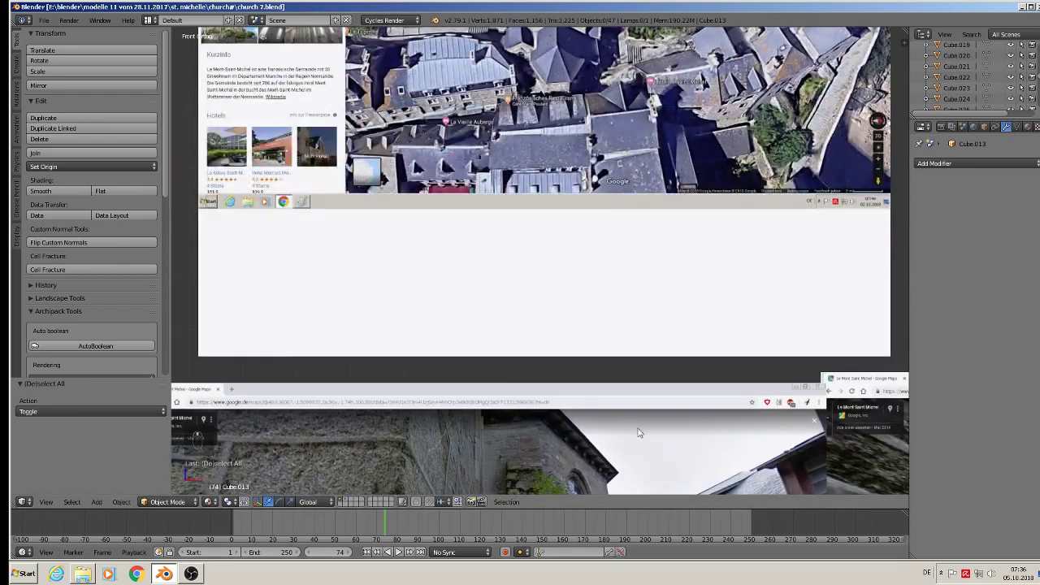
pyautogui.scroll(-3, 628, 420)
pyautogui.keyDown('shift'); pyautogui.moveTo(622, 434); pyautogui.dragTo(616, 259, button='middle'); pyautogui.keyUp('shift')
pyautogui.scroll(4, 611, 288)
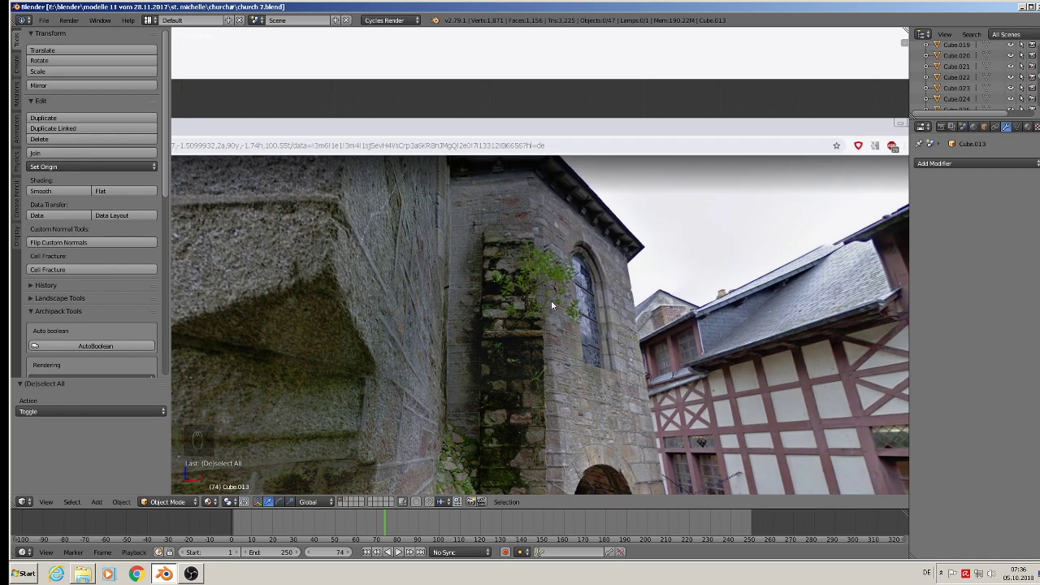
pyautogui.scroll(-7, 552, 306)
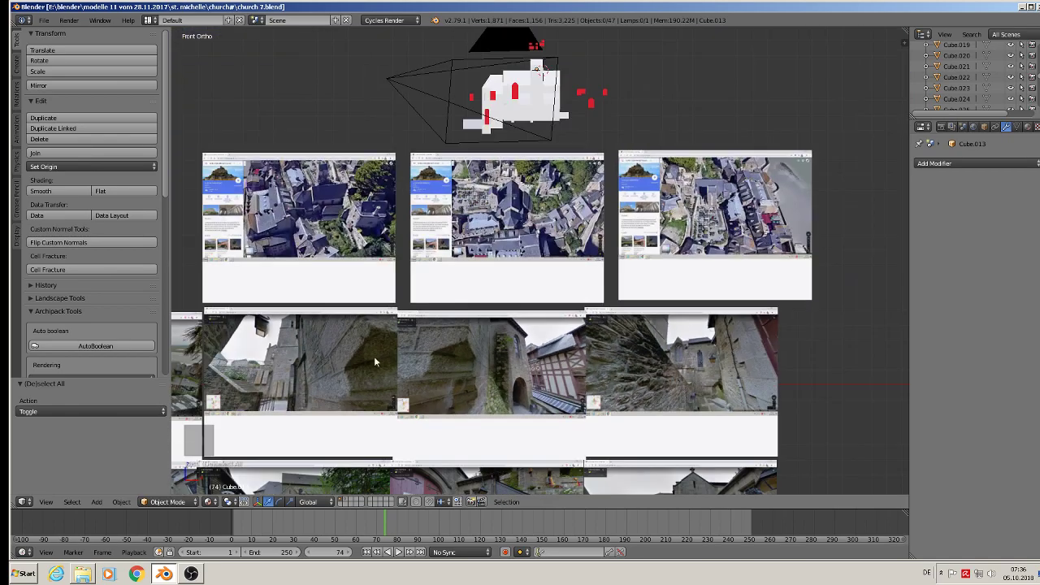
pyautogui.scroll(8, 552, 313)
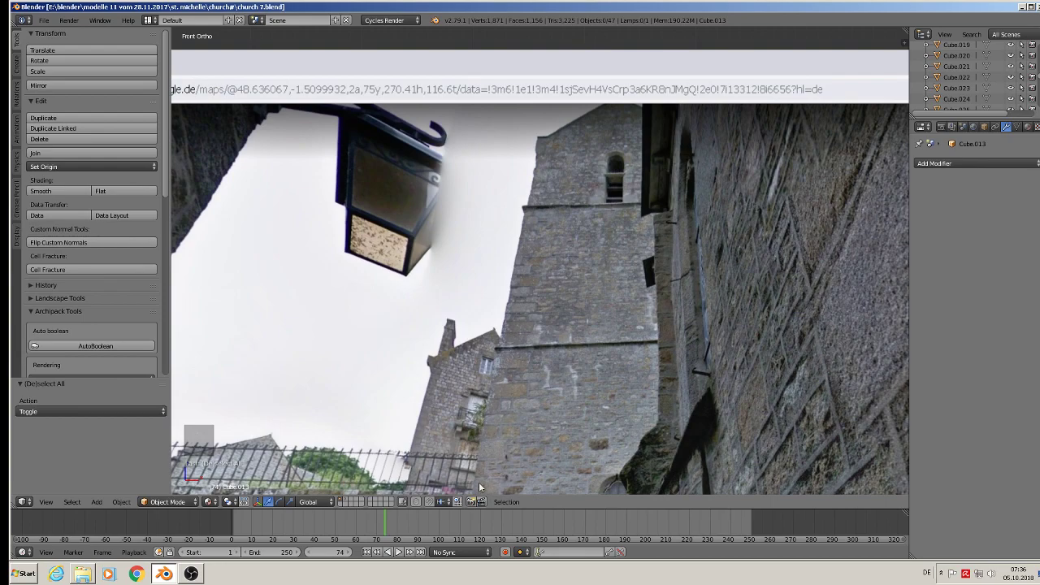
pyautogui.scroll(-6, 537, 391)
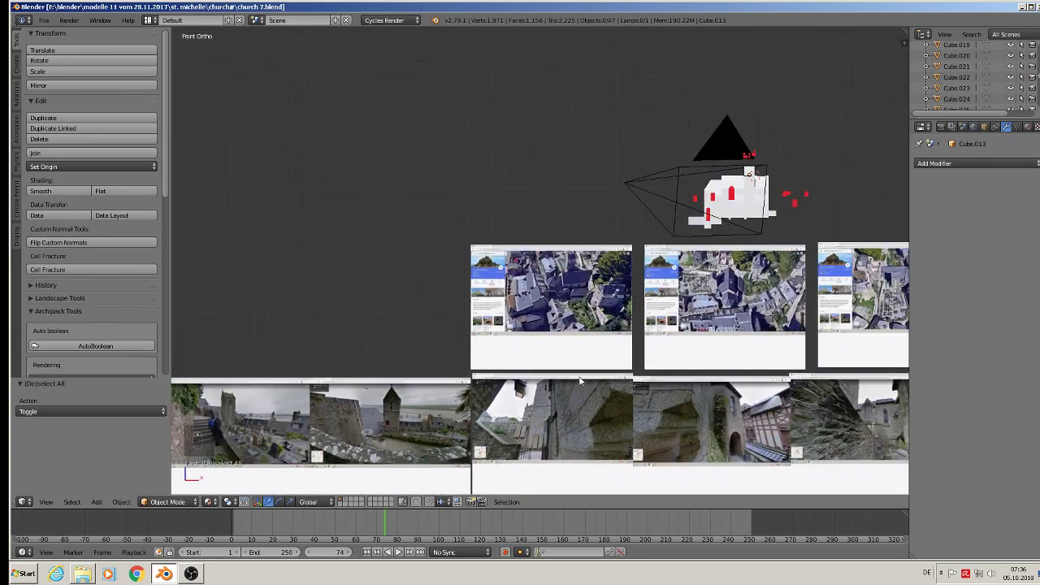
pyautogui.scroll(-4, 581, 381)
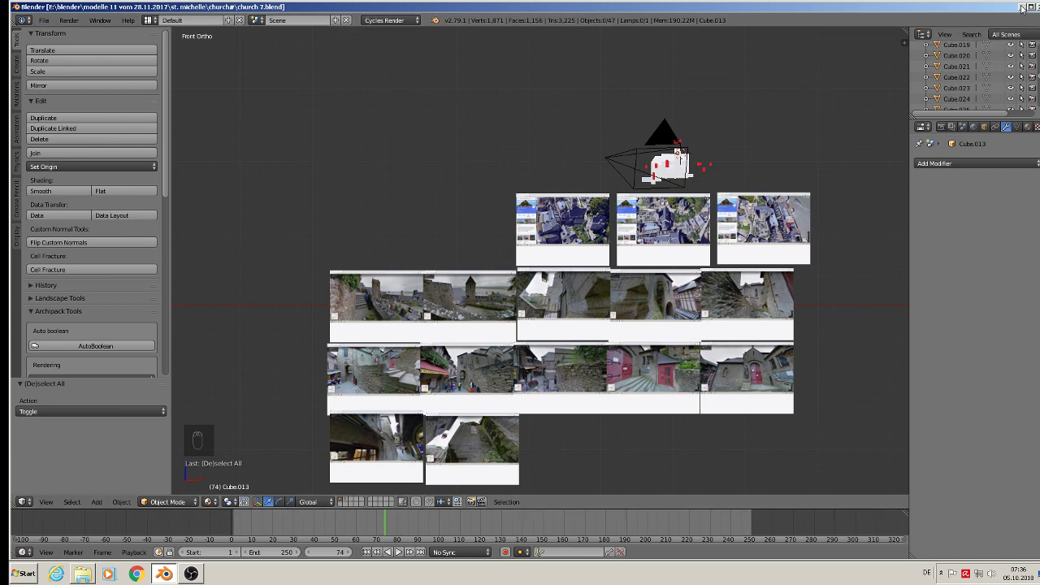
# Minimise the open Blender and OBS windows and start a second Blender session from the desktop.
pyautogui.click(1022, 8)
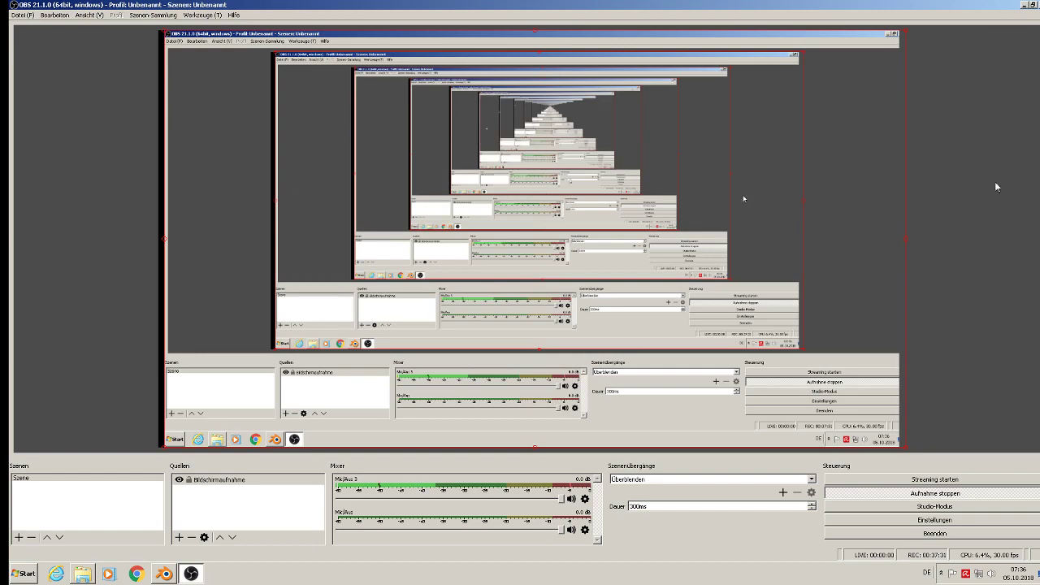
pyautogui.click(1023, 7)
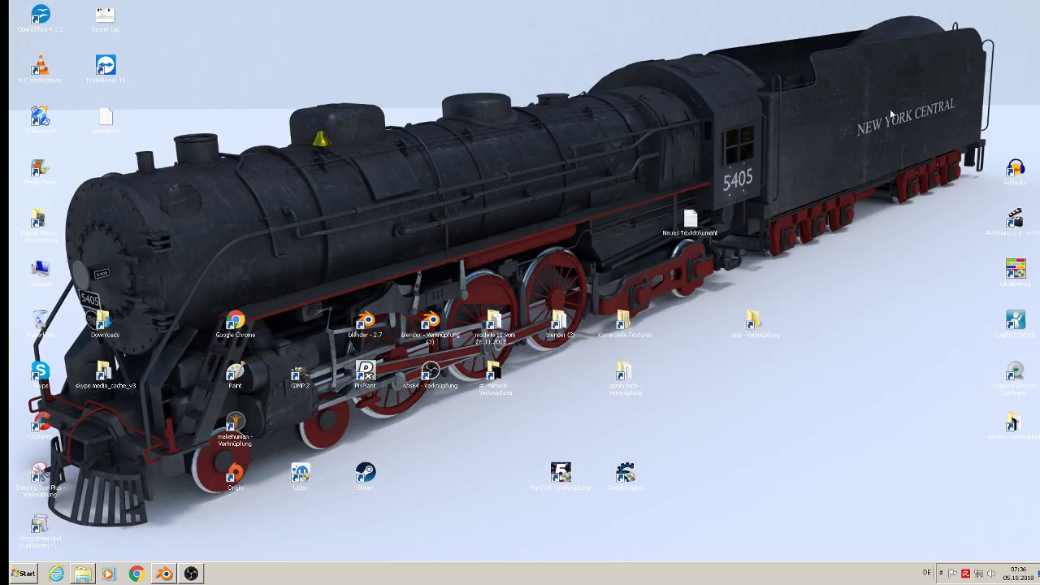
pyautogui.doubleClick(439, 321)
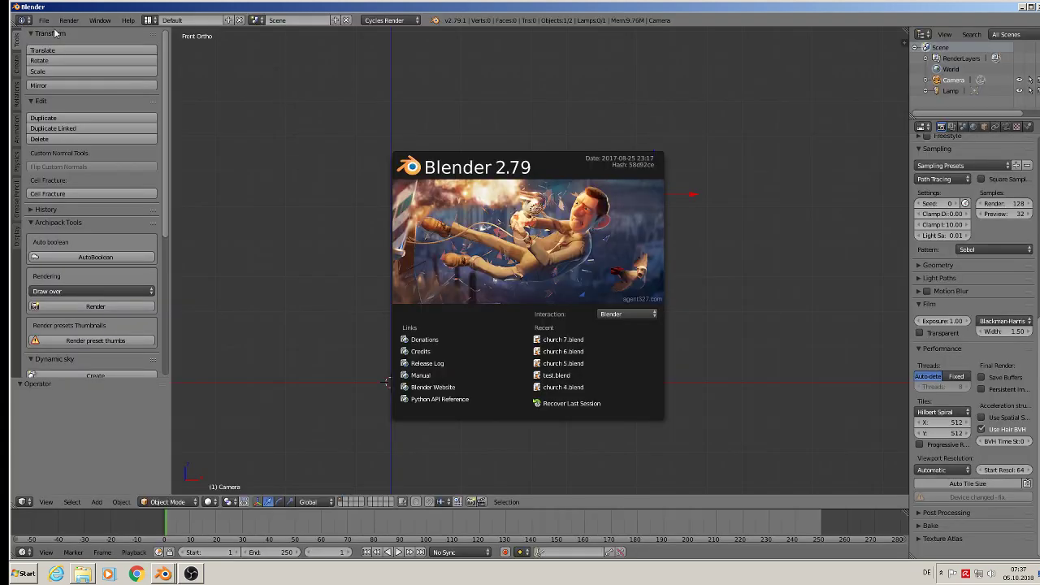
# Open haus9.blend from the haus 1 folder of the st. michelle project.
pyautogui.click(48, 23)
pyautogui.click(45, 21)
pyautogui.click(54, 45)
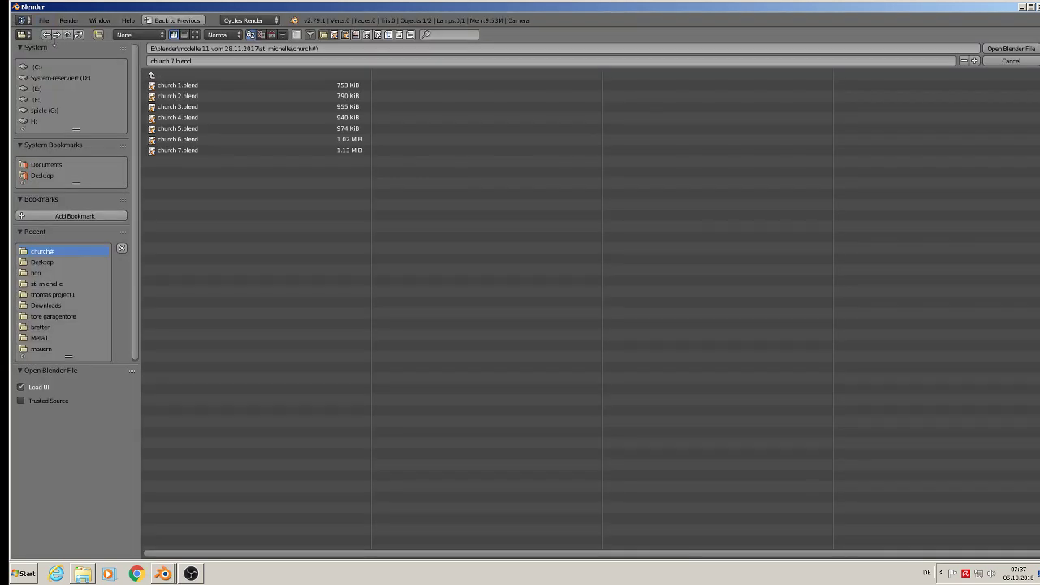
pyautogui.click(153, 75)
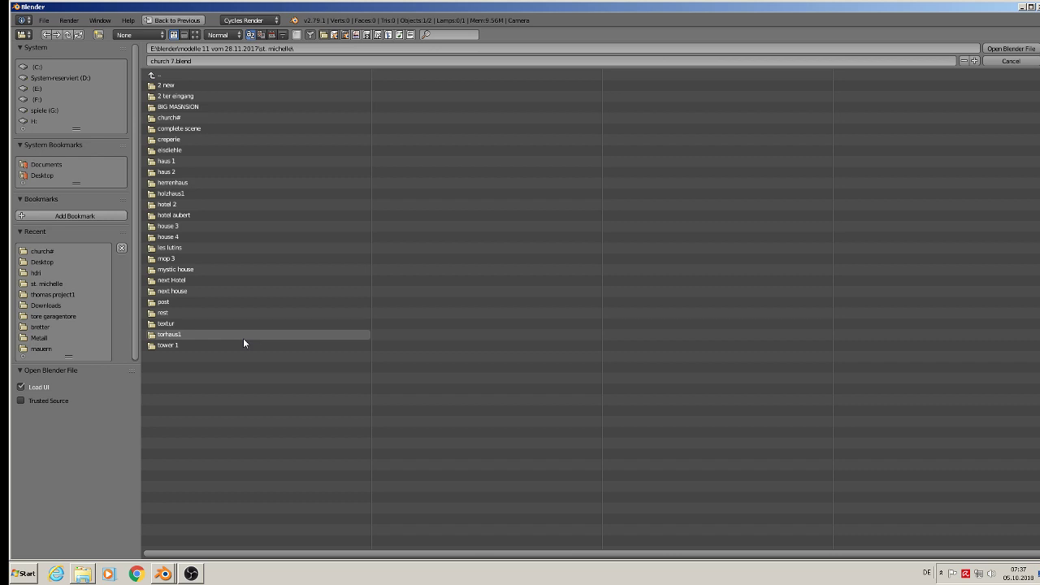
pyautogui.click(167, 162)
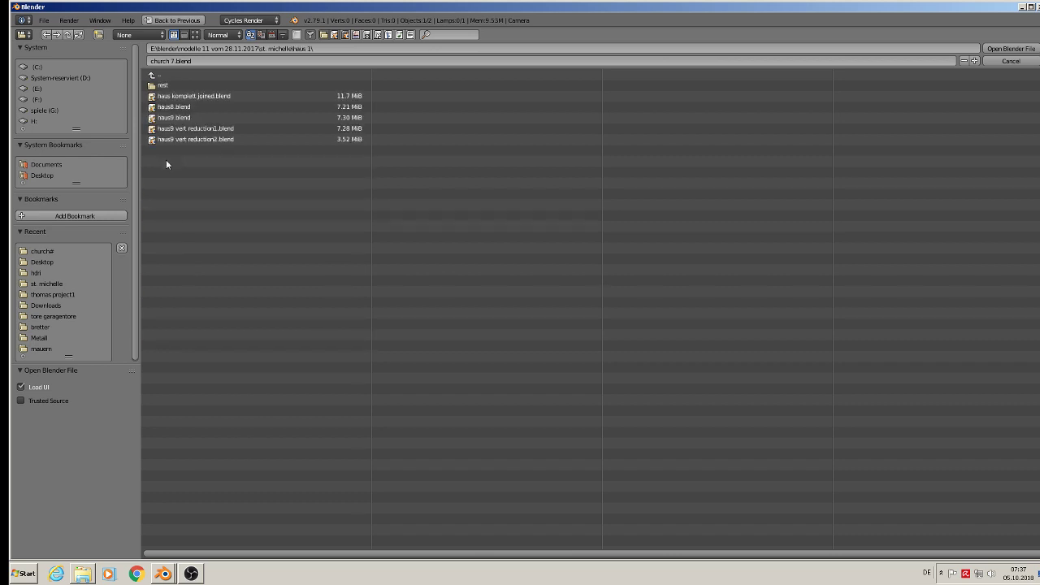
pyautogui.doubleClick(193, 117)
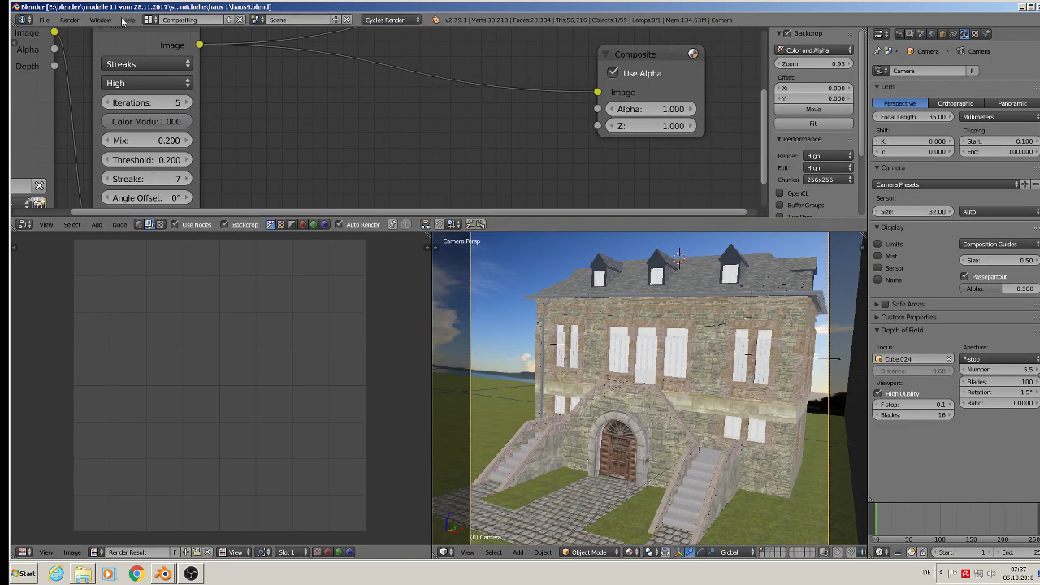
# Switch the house file's screen layout from Compositing to Default.
pyautogui.click(150, 20)
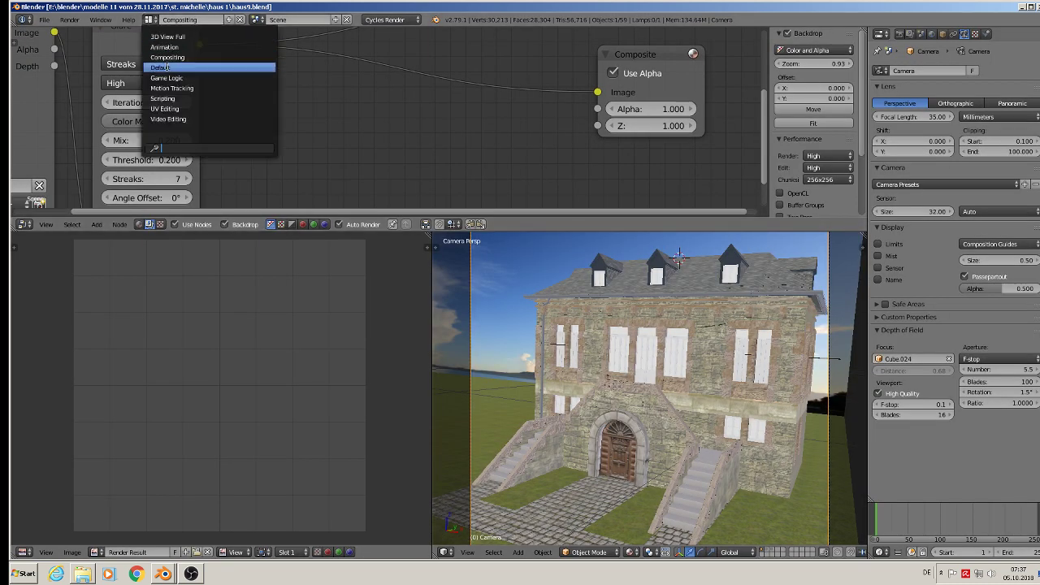
pyautogui.click(171, 68)
pyautogui.press('Escape')
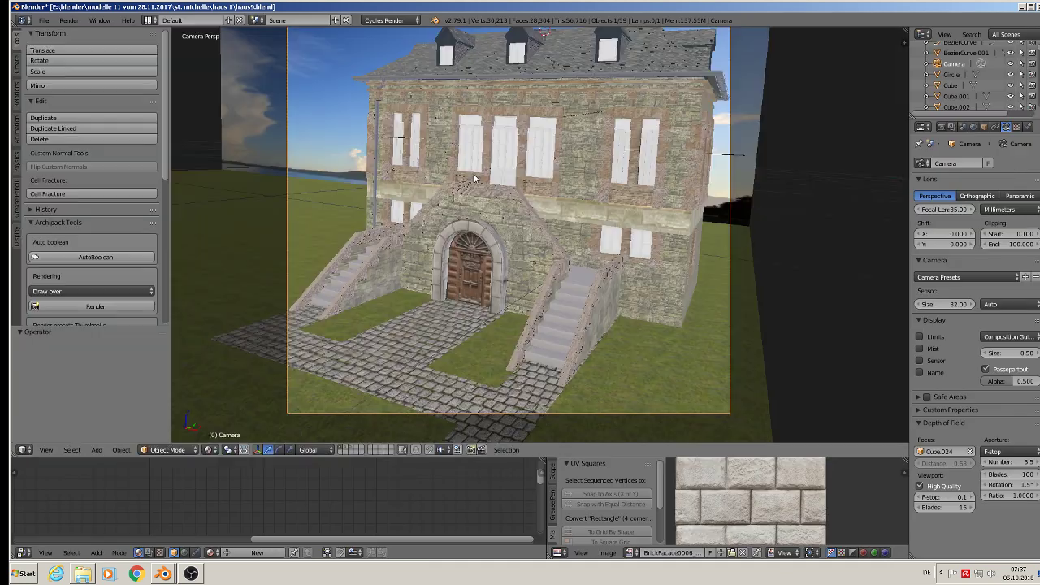
# Select the stone strips at the corners of the house's upper storey and raise them 0.362 along Z above the roof.
pyautogui.press('KP_0')
pyautogui.scroll(6, 563, 120)
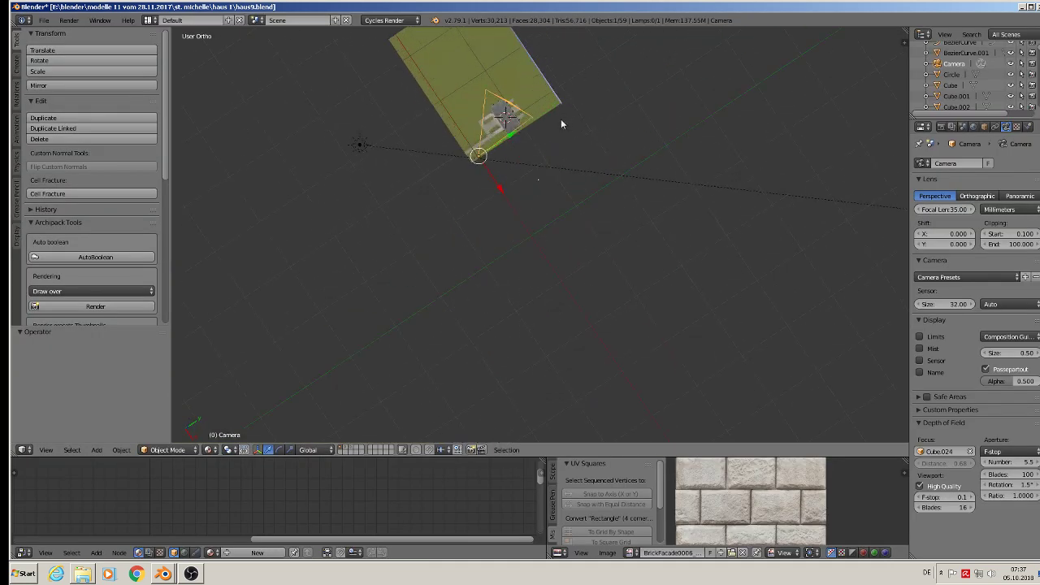
pyautogui.press('KP_1')
pyautogui.scroll(4, 497, 122)
pyautogui.scroll(4, 415, 167)
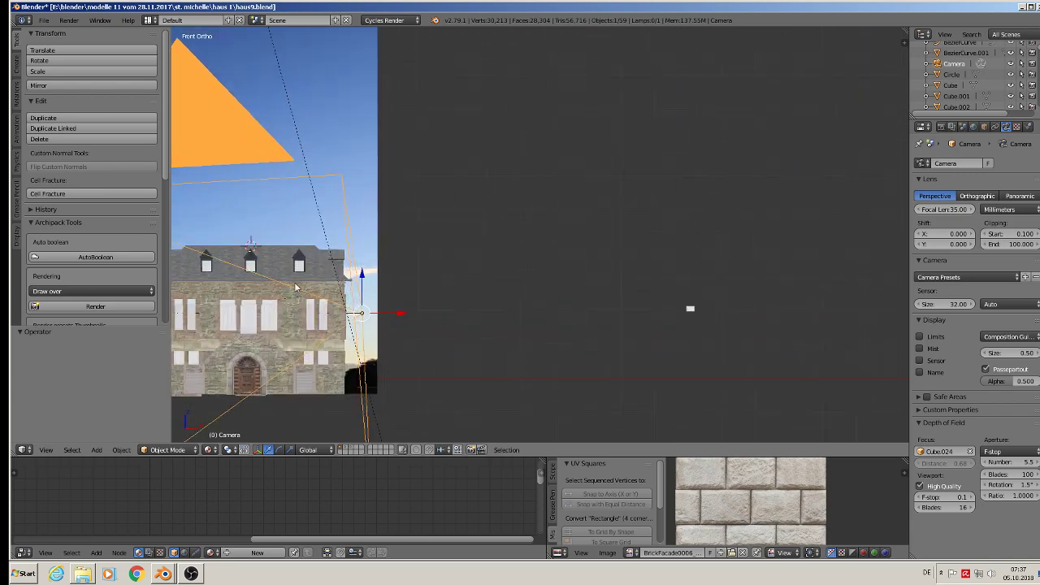
pyautogui.scroll(1, 296, 287)
pyautogui.keyDown('shift'); pyautogui.moveTo(368, 284); pyautogui.dragTo(597, 204, button='middle'); pyautogui.keyUp('shift')
pyautogui.scroll(3, 467, 223)
pyautogui.scroll(2, 378, 228)
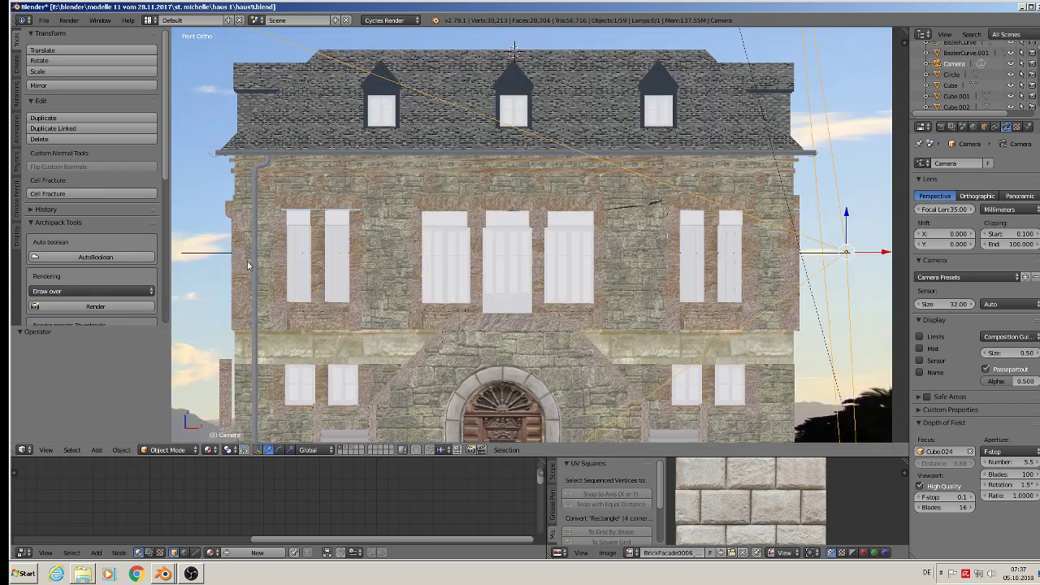
pyautogui.rightClick(236, 239)
pyautogui.moveTo(237, 234); pyautogui.dragTo(217, 285, button='middle')
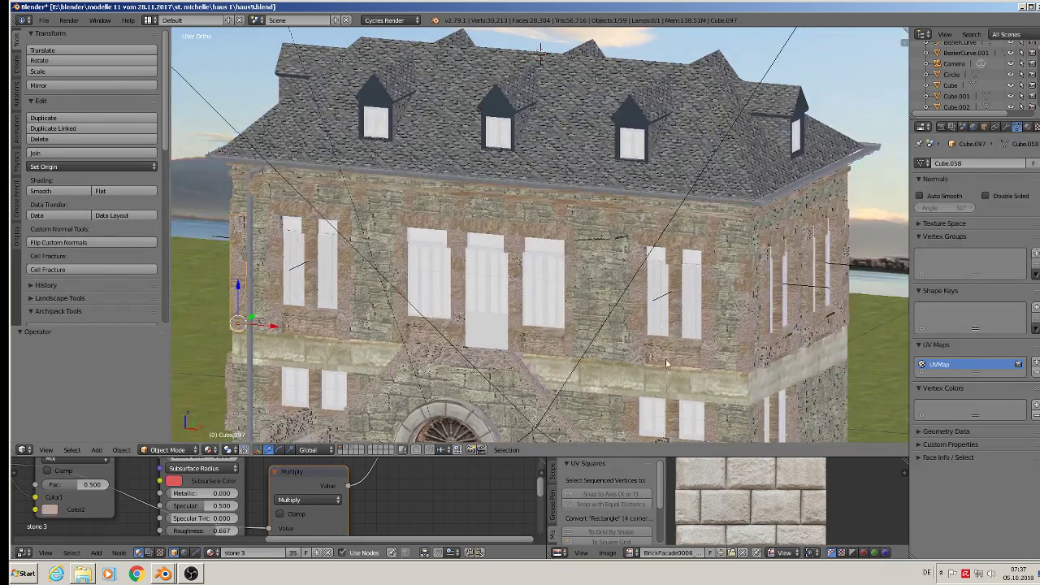
pyautogui.keyDown('shift'); pyautogui.moveTo(754, 349); pyautogui.dragTo(690, 237, button='middle'); pyautogui.keyUp('shift')
pyautogui.keyDown('shift'); pyautogui.rightClick(682, 197); pyautogui.keyUp('shift')
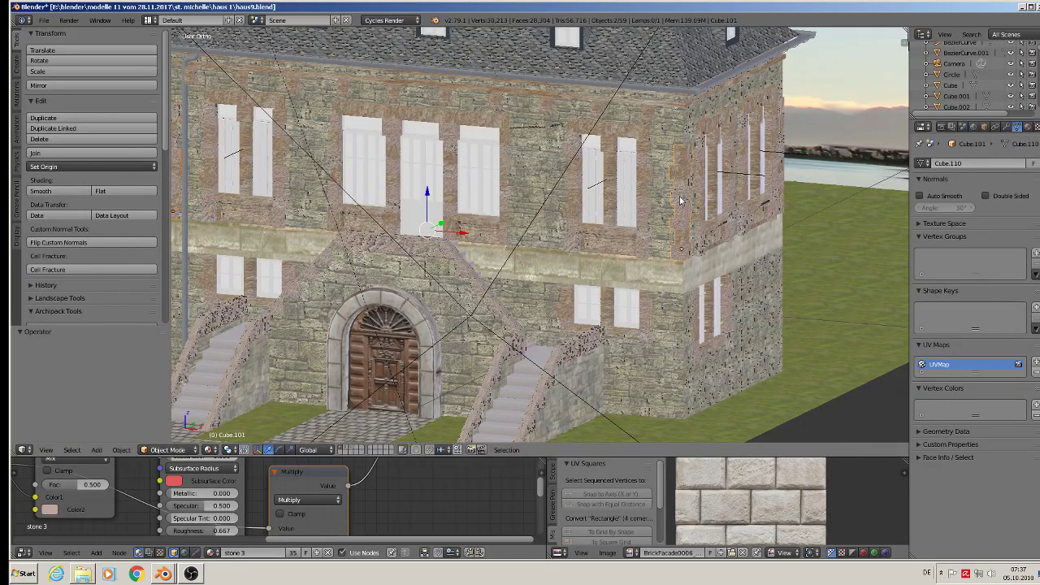
pyautogui.keyDown('shift'); pyautogui.moveTo(580, 310); pyautogui.dragTo(682, 335, button='middle'); pyautogui.keyUp('shift')
pyautogui.moveTo(424, 246); pyautogui.dragTo(445, 254, button='middle')
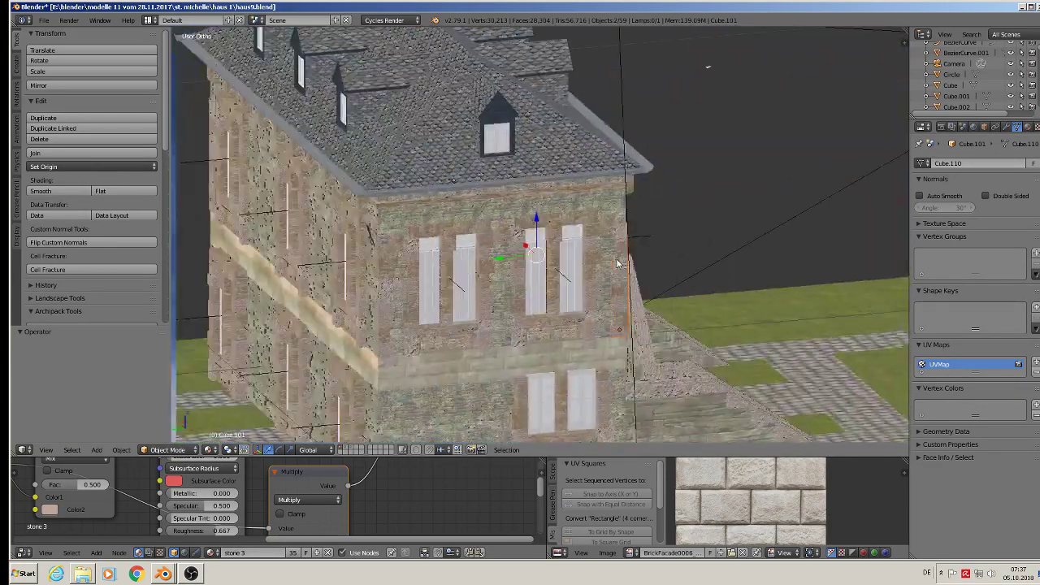
pyautogui.keyDown('shift'); pyautogui.rightClick(390, 267); pyautogui.keyUp('shift')
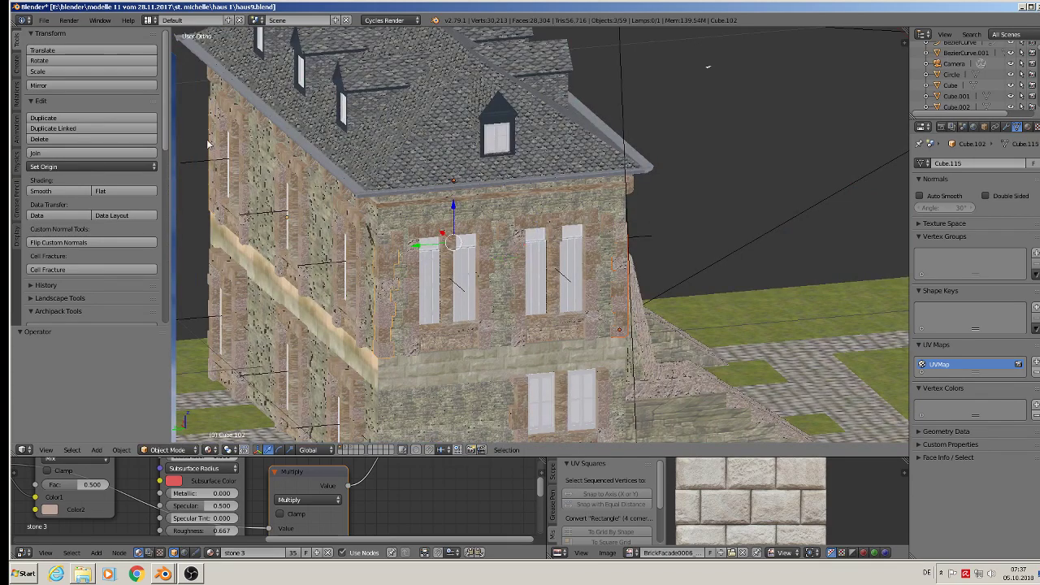
pyautogui.moveTo(501, 258); pyautogui.dragTo(379, 255, button='middle')
pyautogui.scroll(-6, 458, 257)
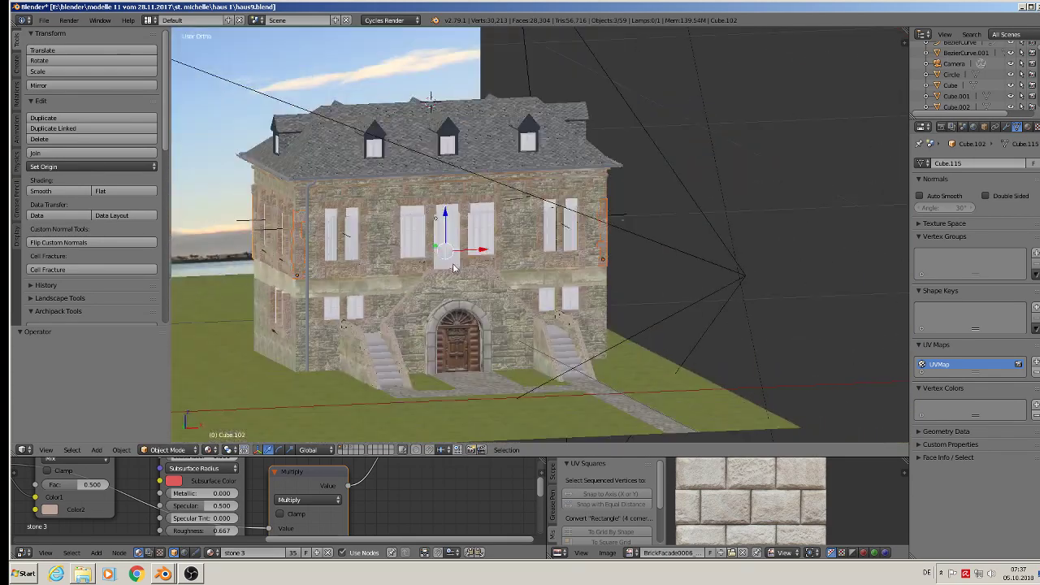
pyautogui.moveTo(449, 221); pyautogui.dragTo(457, 101)
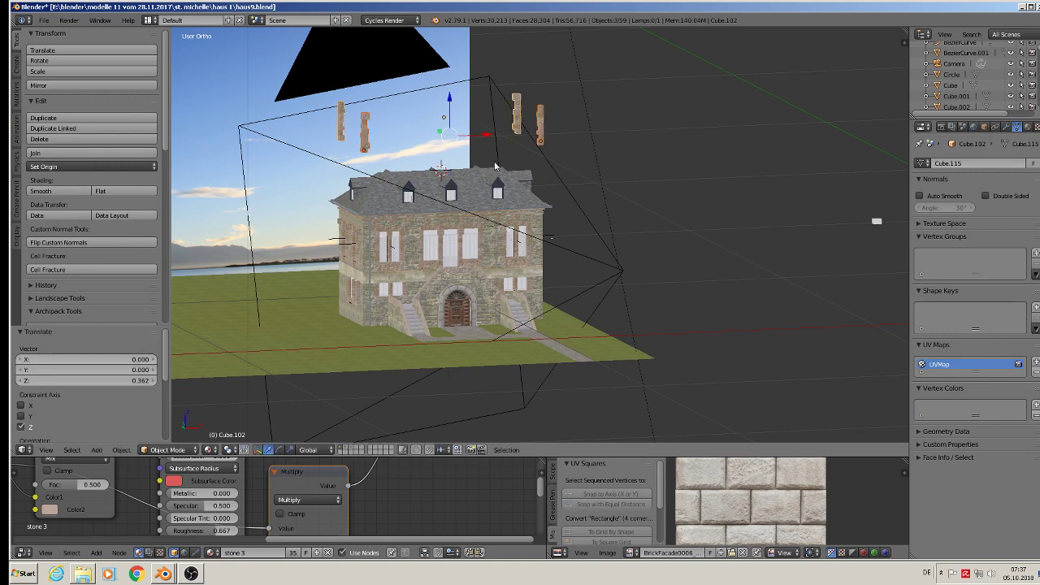
# Copy the raised corner stone strips and paste them into the church 7 file.
pyautogui.scroll(5, 480, 146)
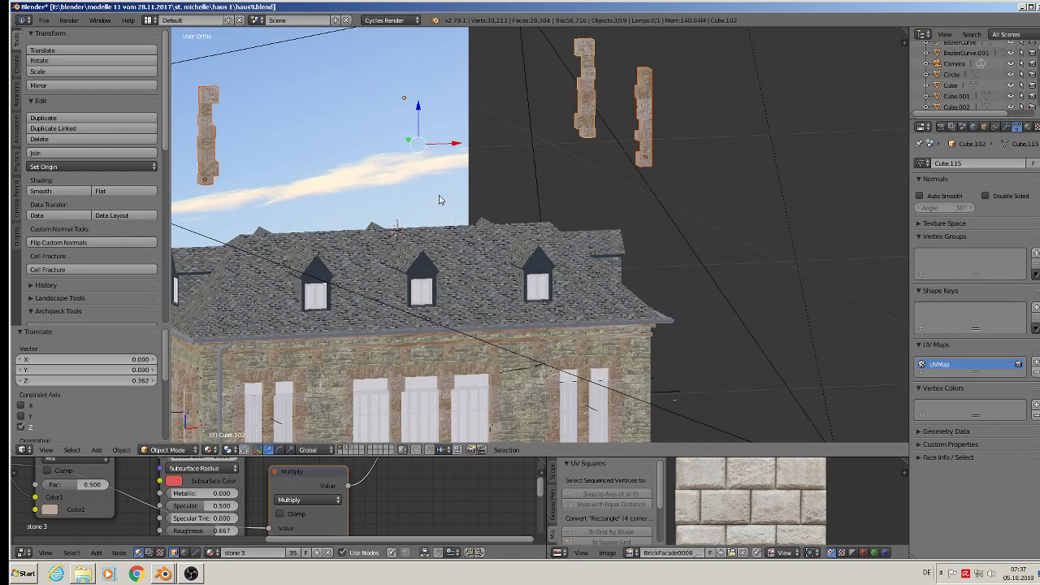
pyautogui.hotkey('ctrl', 'c')
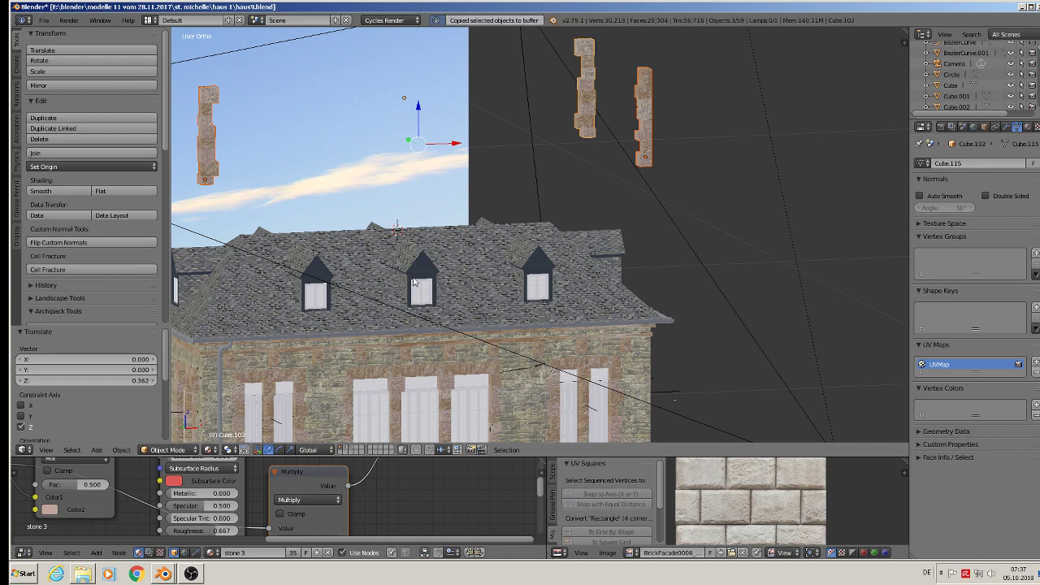
pyautogui.click(205, 542)
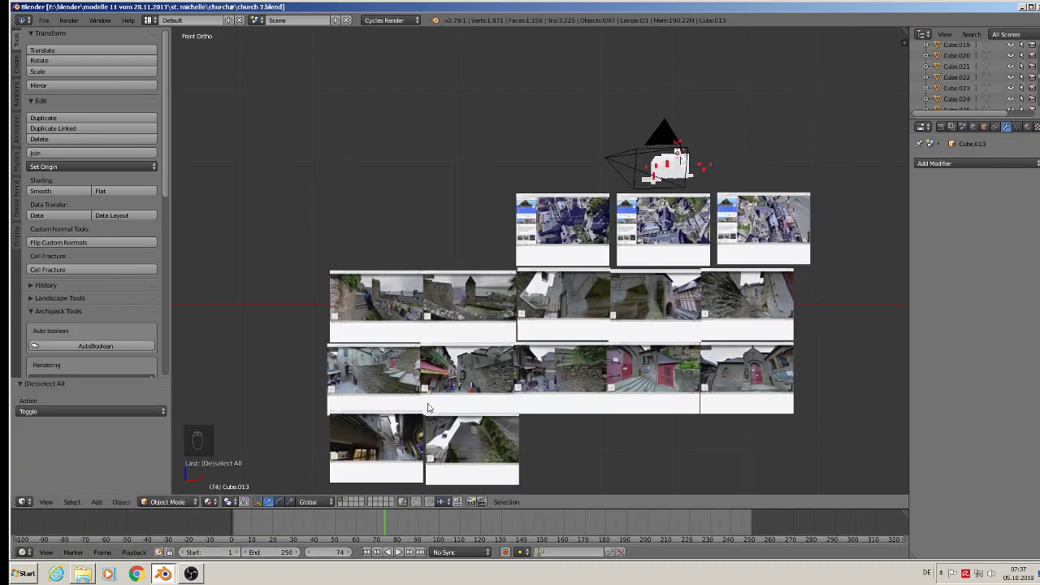
pyautogui.scroll(-4, 440, 393)
pyautogui.scroll(2, 559, 302)
pyautogui.hotkey('ctrl', 'v')
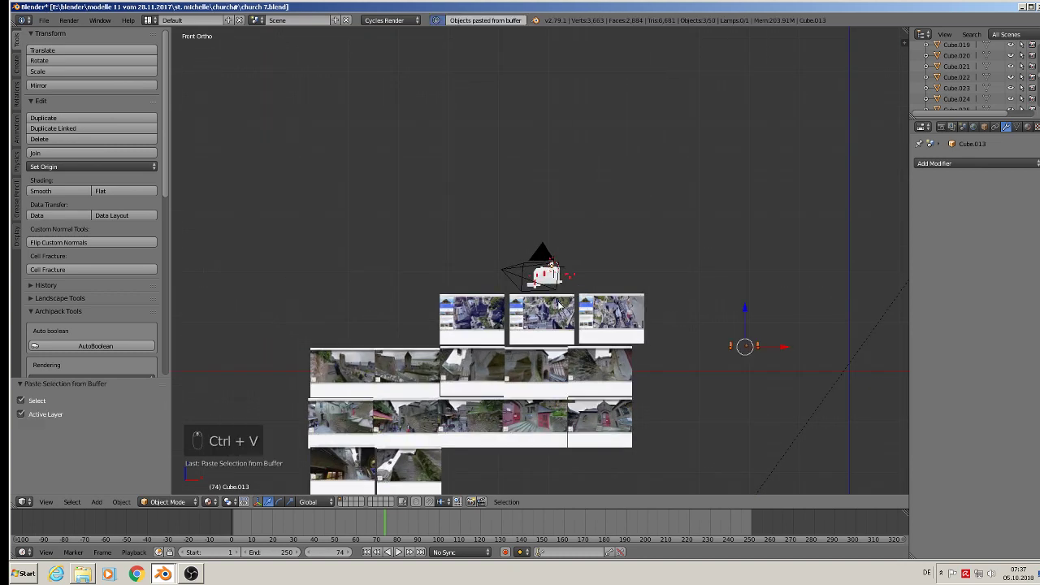
# Move the pasted corner stone strips up and across beside the church model, then deselect everything.
pyautogui.scroll(3, 683, 321)
pyautogui.moveTo(795, 332); pyautogui.dragTo(789, 199)
pyautogui.moveTo(839, 231); pyautogui.dragTo(494, 214)
pyautogui.moveTo(493, 214); pyautogui.dragTo(455, 244, button='middle')
pyautogui.moveTo(762, 171); pyautogui.dragTo(829, 162)
pyautogui.scroll(4, 819, 178)
pyautogui.moveTo(817, 163); pyautogui.dragTo(207, 158, button='middle')
pyautogui.press('a')
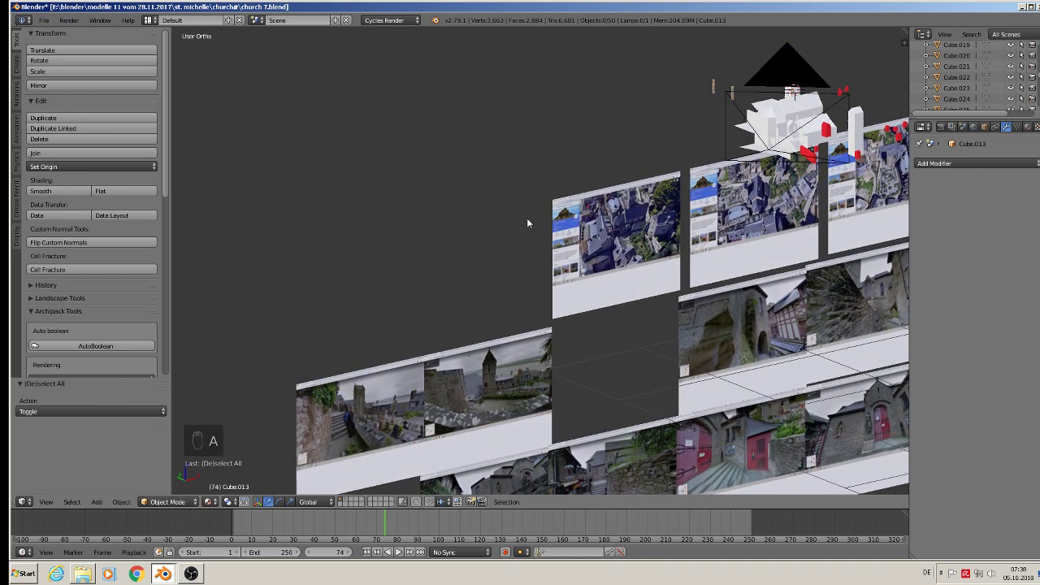
# Return to the haus9 file and show its second layer with the spare window surrounds and stone strips.
pyautogui.click(165, 576)
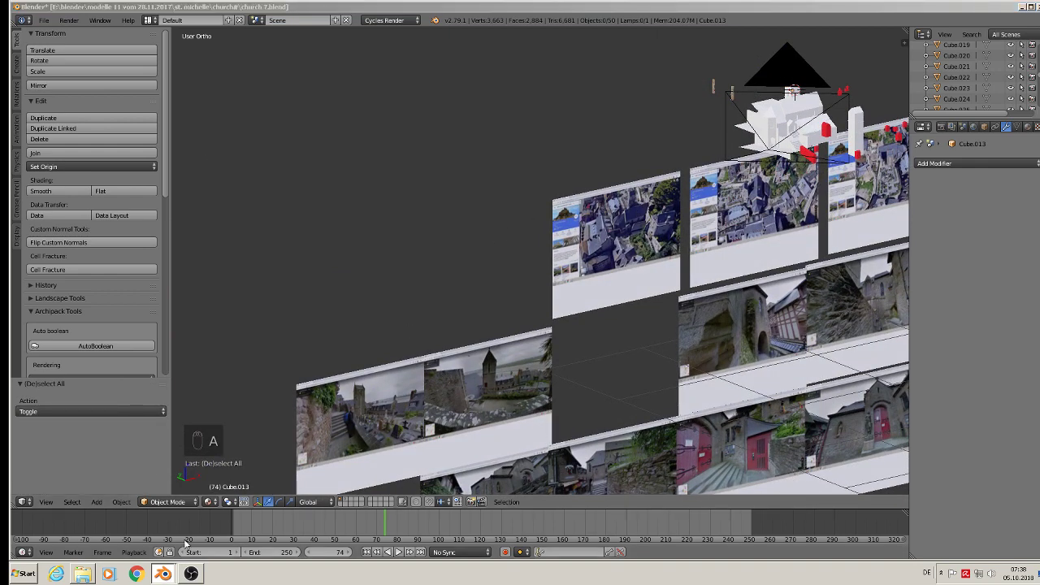
pyautogui.click(187, 546)
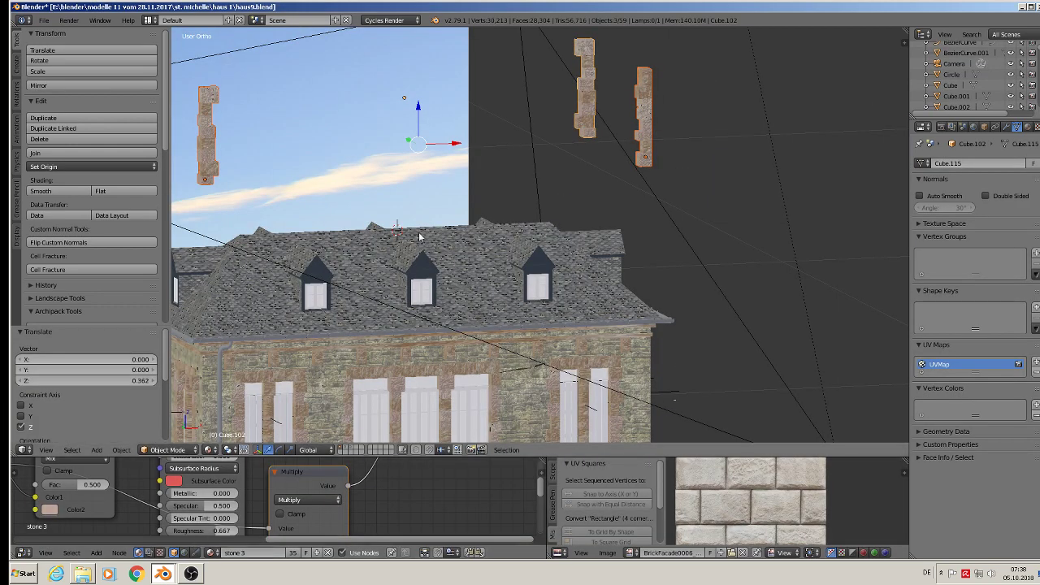
pyautogui.scroll(-3, 501, 184)
pyautogui.scroll(3, 544, 244)
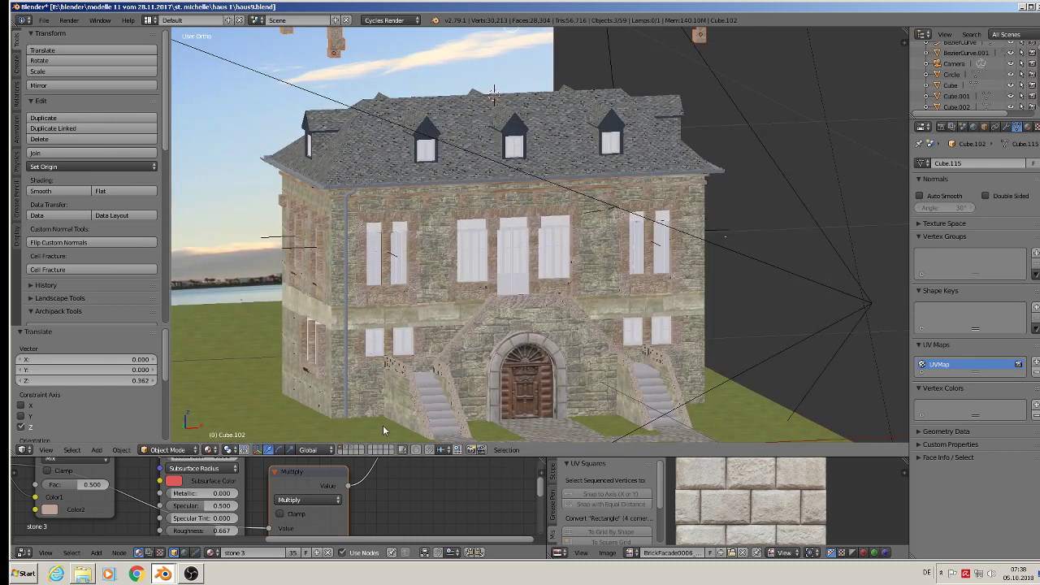
pyautogui.click(346, 450)
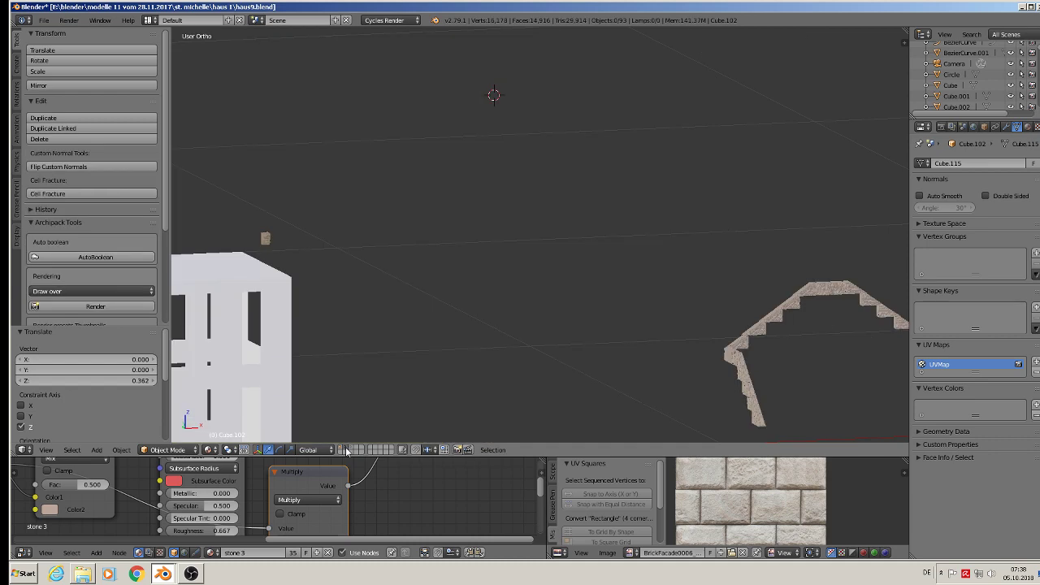
pyautogui.scroll(-2, 476, 360)
pyautogui.scroll(-6, 721, 203)
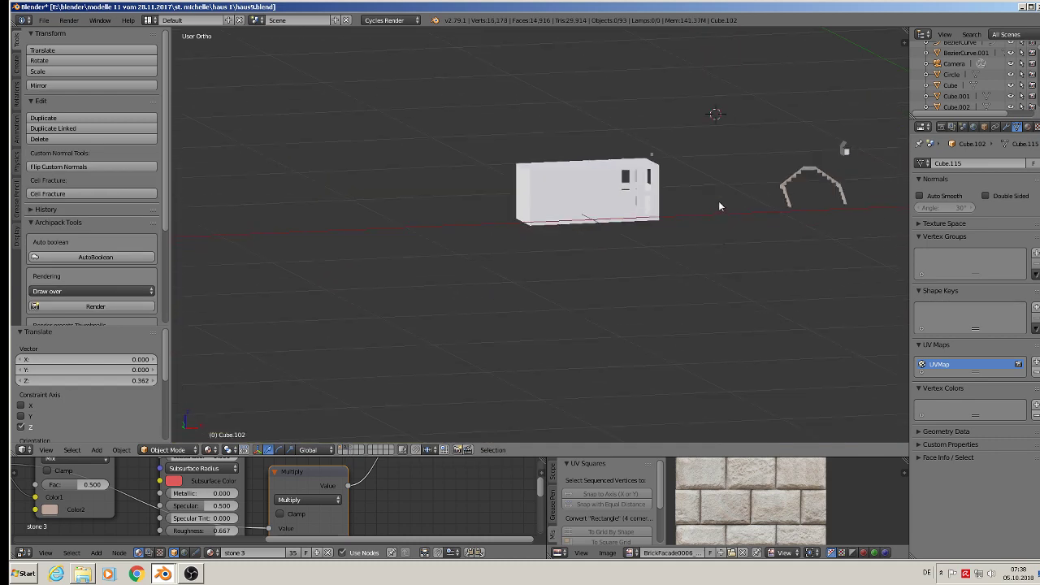
pyautogui.keyDown('shift'); pyautogui.moveTo(721, 209); pyautogui.dragTo(333, 268, button='middle'); pyautogui.keyUp('shift')
pyautogui.scroll(5, 539, 242)
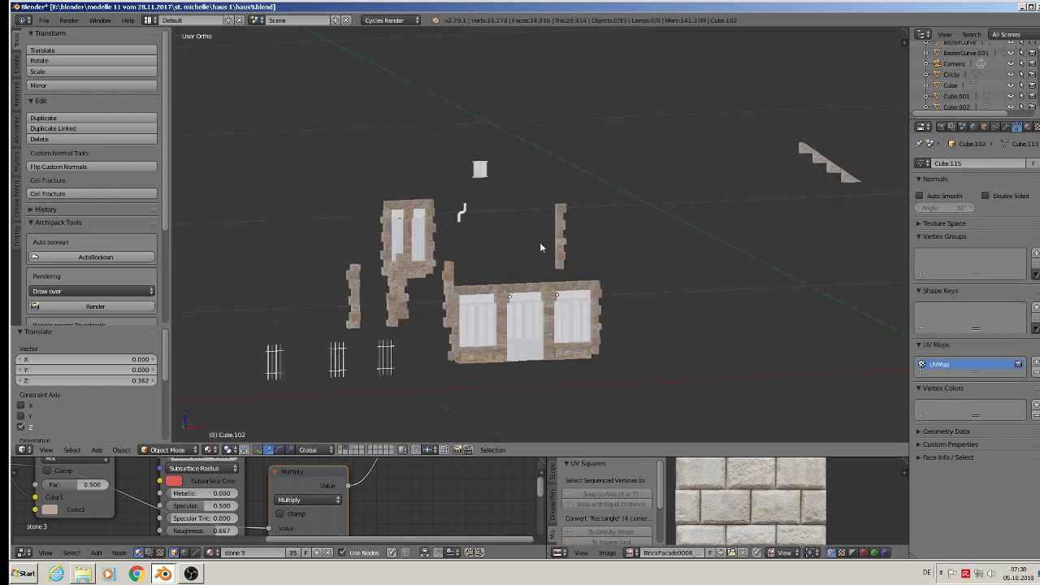
# Examine the window surround and the stone strips on this layer by selecting individual pieces.
pyautogui.rightClick(424, 233)
pyautogui.scroll(2, 424, 233)
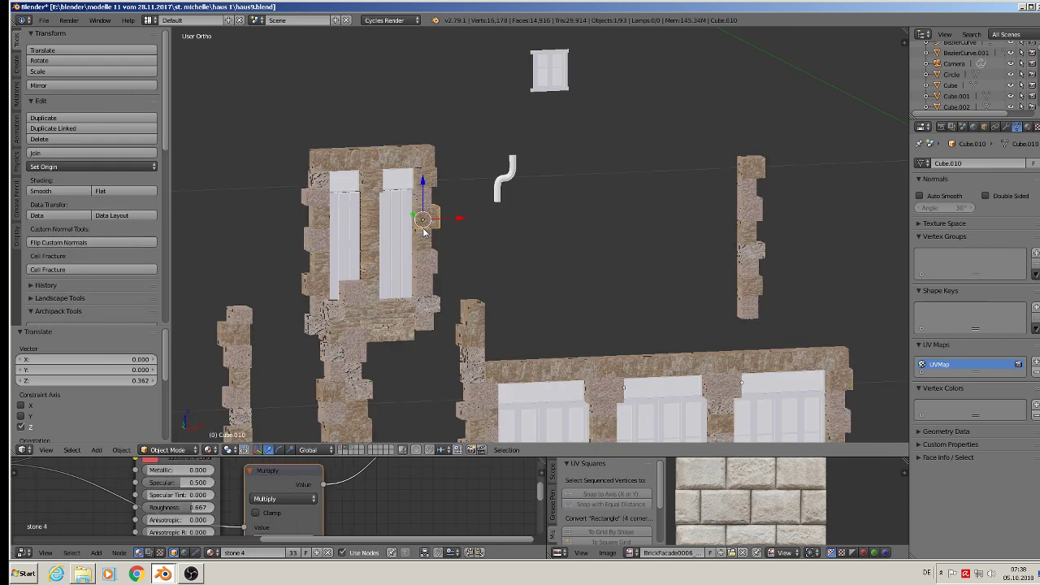
pyautogui.keyDown('shift'); pyautogui.moveTo(457, 259); pyautogui.dragTo(564, 191, button='middle'); pyautogui.keyUp('shift')
pyautogui.scroll(1, 527, 211)
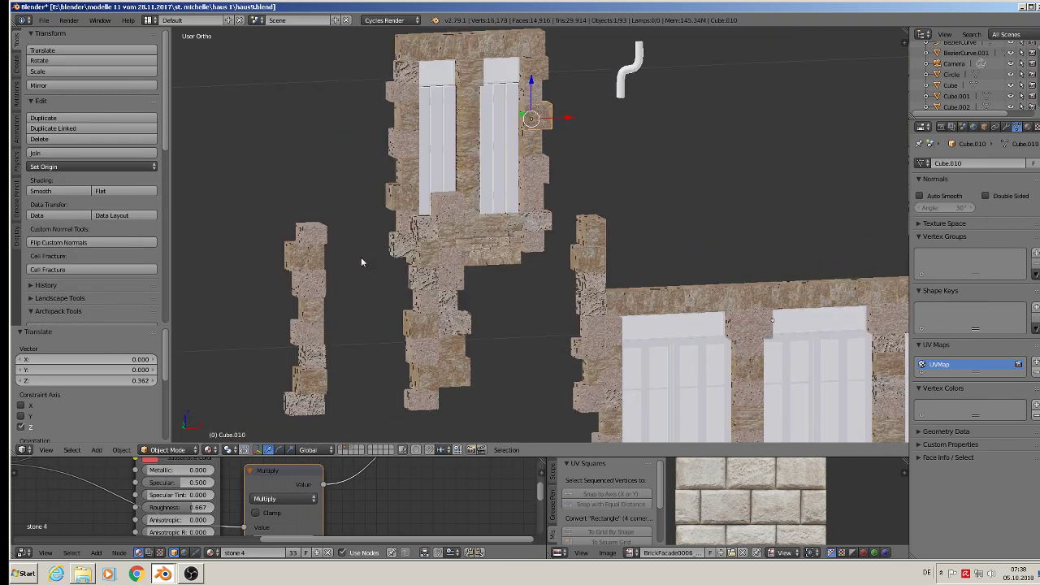
pyautogui.rightClick(327, 271)
pyautogui.rightClick(430, 305)
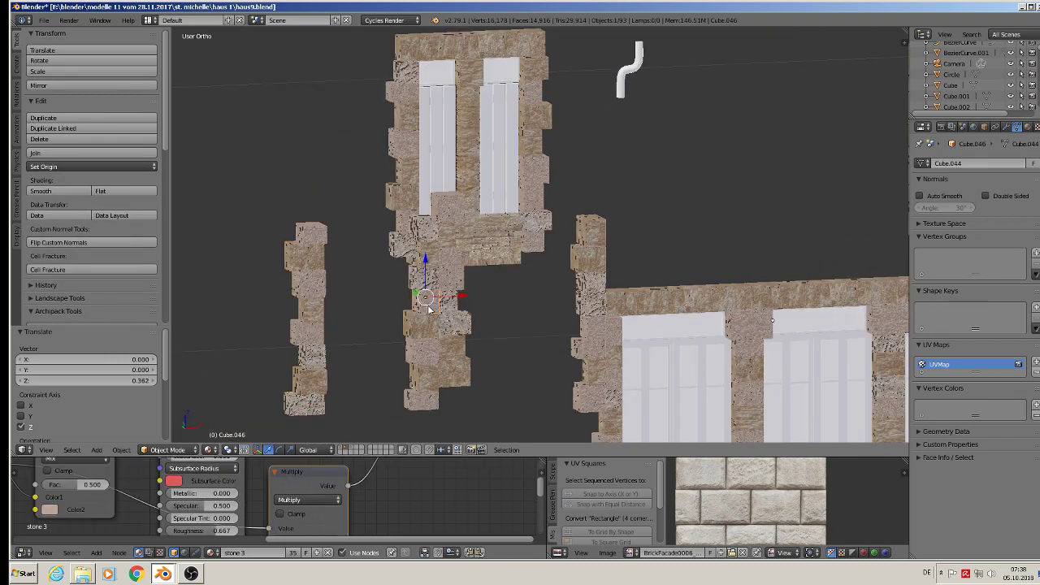
pyautogui.moveTo(429, 309); pyautogui.dragTo(398, 321, button='middle')
pyautogui.scroll(1, 430, 239)
pyautogui.rightClick(510, 217)
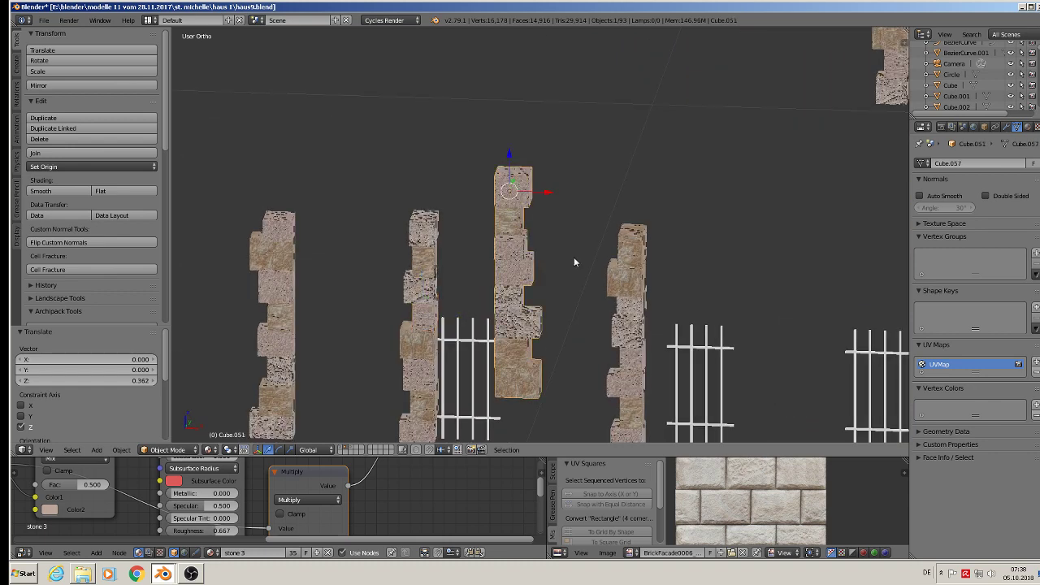
# Select all eight stones of the rightmost of the four freestanding stone columns.
pyautogui.rightClick(633, 265)
pyautogui.moveTo(662, 340); pyautogui.dragTo(647, 160, button='middle')
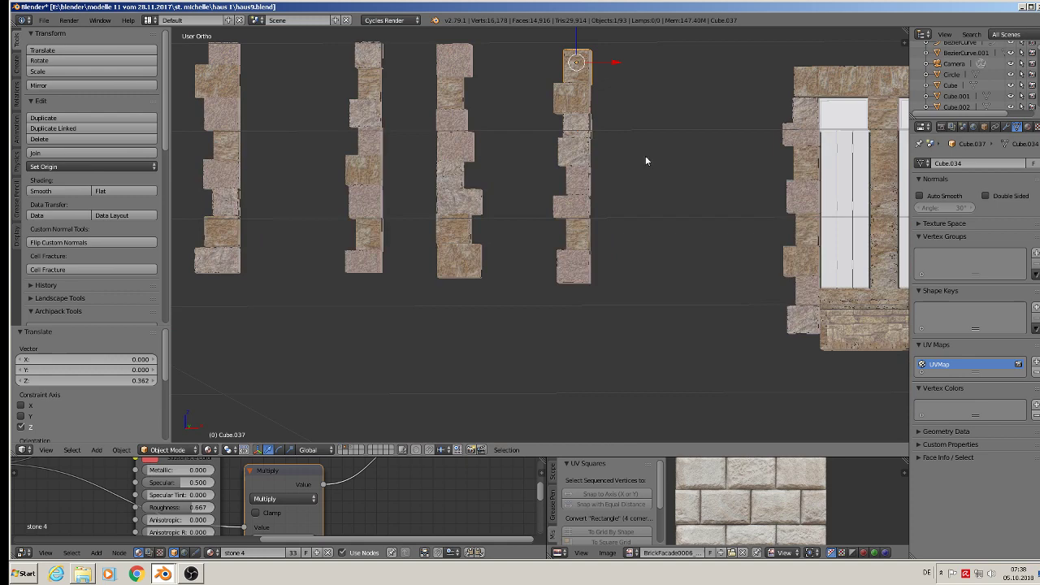
pyautogui.keyDown('shift'); pyautogui.rightClick(576, 99); pyautogui.keyUp('shift')
pyautogui.keyDown('shift'); pyautogui.rightClick(577, 129); pyautogui.keyUp('shift')
pyautogui.keyDown('shift'); pyautogui.rightClick(568, 154); pyautogui.keyUp('shift')
pyautogui.keyDown('shift'); pyautogui.rightClick(575, 184); pyautogui.keyUp('shift')
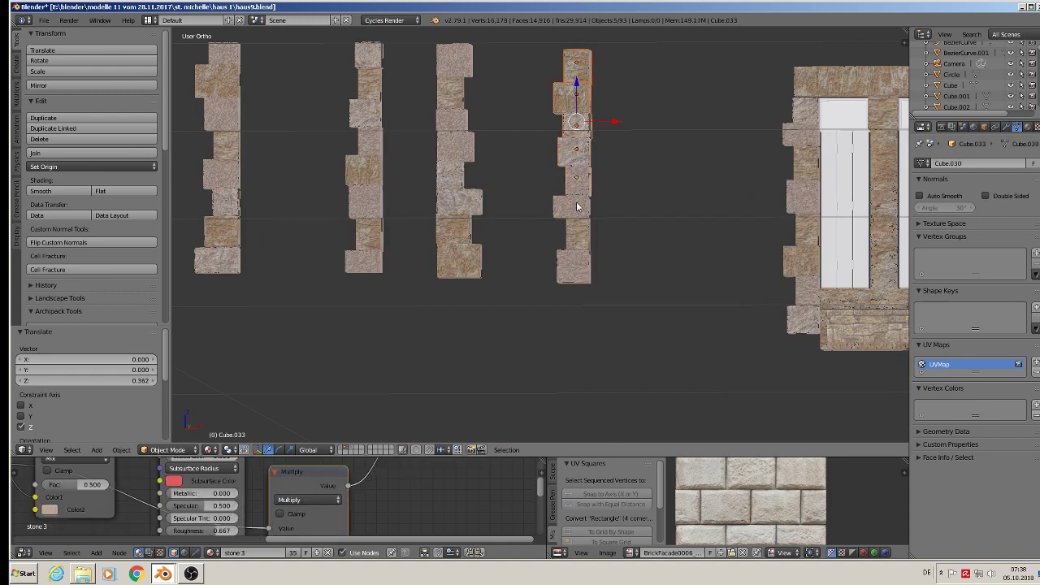
pyautogui.keyDown('shift'); pyautogui.rightClick(577, 207); pyautogui.keyUp('shift')
pyautogui.keyDown('shift'); pyautogui.rightClick(580, 235); pyautogui.keyUp('shift')
pyautogui.keyDown('shift'); pyautogui.rightClick(585, 269); pyautogui.keyUp('shift')
# Add all eight stones of the second freestanding column from the left to the selection.
pyautogui.keyDown('shift'); pyautogui.rightClick(371, 261); pyautogui.keyUp('shift')
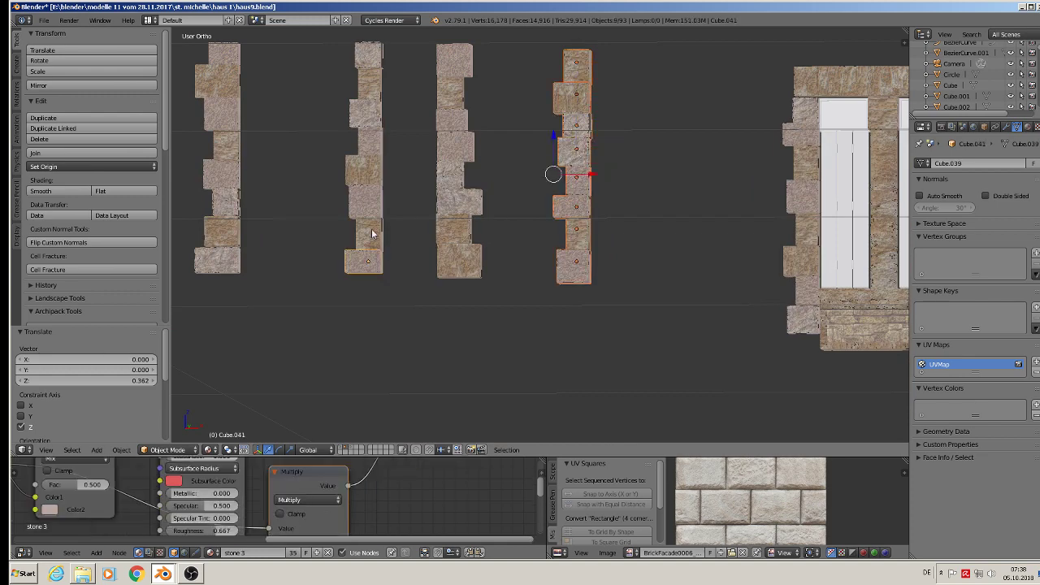
pyautogui.keyDown('shift'); pyautogui.rightClick(371, 229); pyautogui.keyUp('shift')
pyautogui.keyDown('shift'); pyautogui.rightClick(366, 203); pyautogui.keyUp('shift')
pyautogui.keyDown('shift'); pyautogui.rightClick(365, 181); pyautogui.keyUp('shift')
pyautogui.keyDown('shift'); pyautogui.rightClick(376, 148); pyautogui.keyUp('shift')
pyautogui.keyDown('shift'); pyautogui.rightClick(374, 107); pyautogui.keyUp('shift')
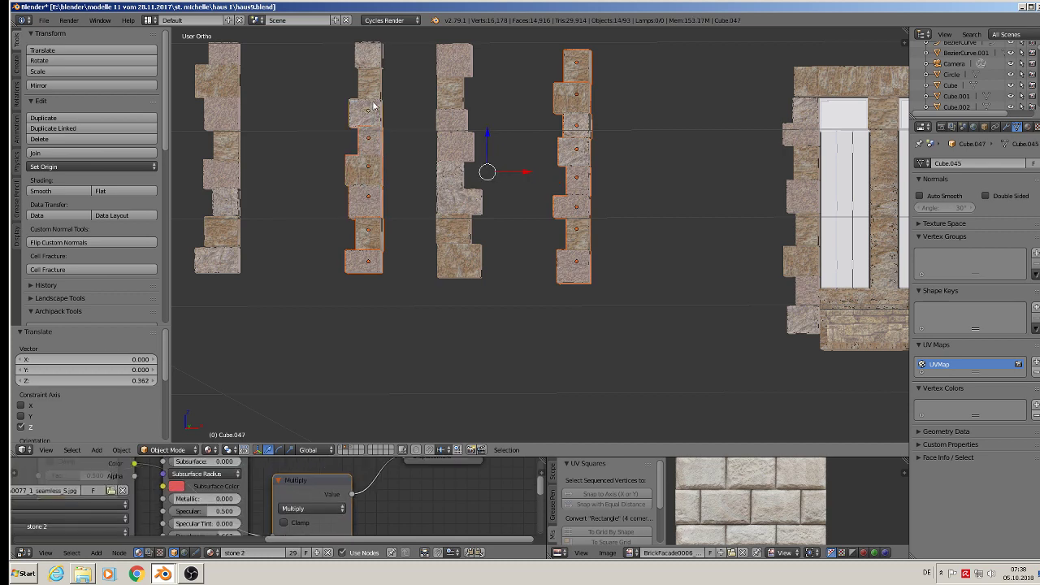
pyautogui.keyDown('shift'); pyautogui.rightClick(368, 80); pyautogui.keyUp('shift')
pyautogui.keyDown('shift'); pyautogui.rightClick(369, 57); pyautogui.keyUp('shift')
pyautogui.moveTo(528, 192); pyautogui.dragTo(521, 218, button='middle')
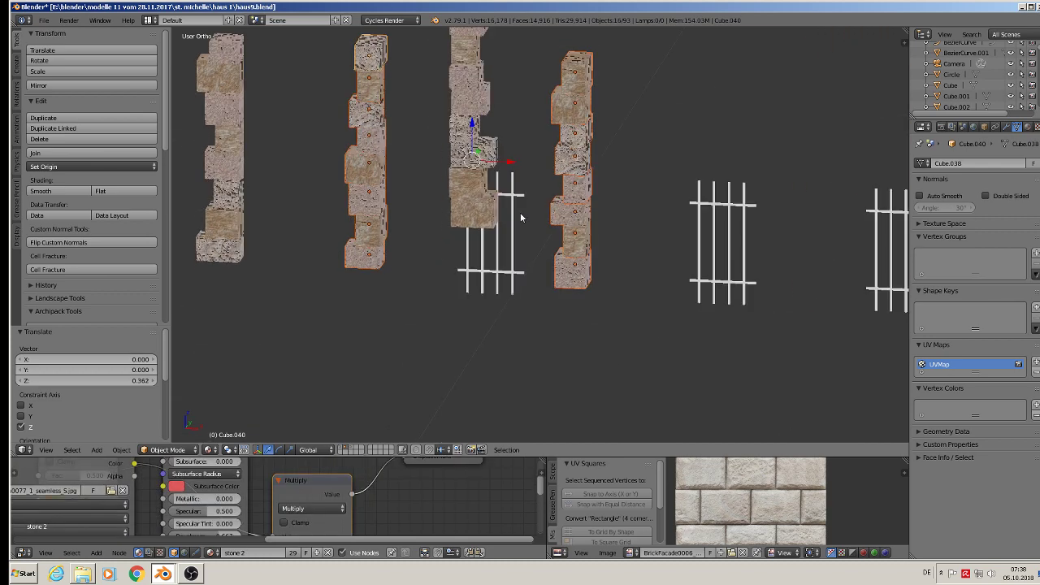
# Copy the two selected stone columns from the haus9 file and paste them into the church 7 file.
pyautogui.hotkey('ctrl', 'c')
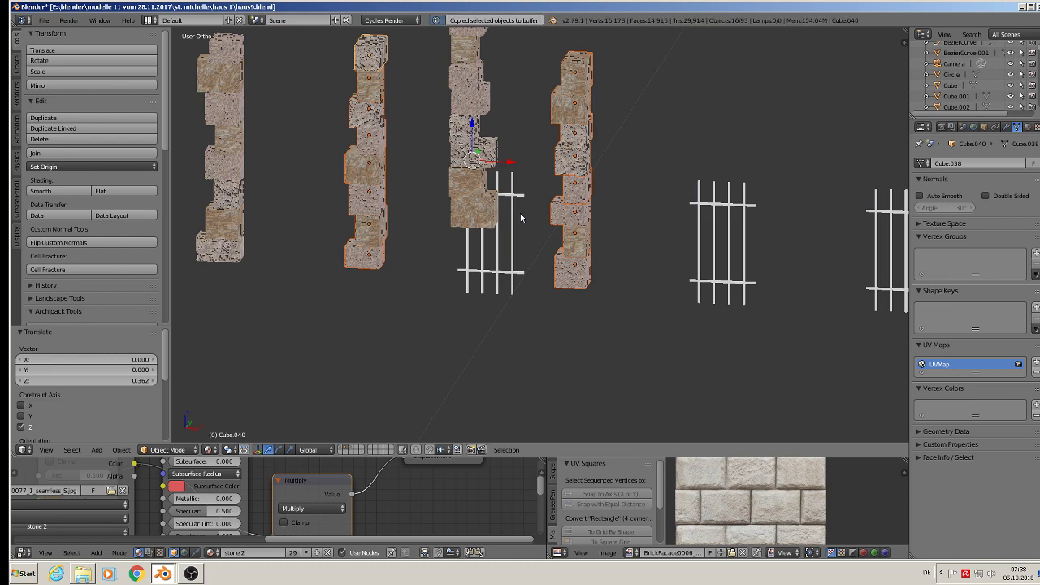
pyautogui.click(196, 540)
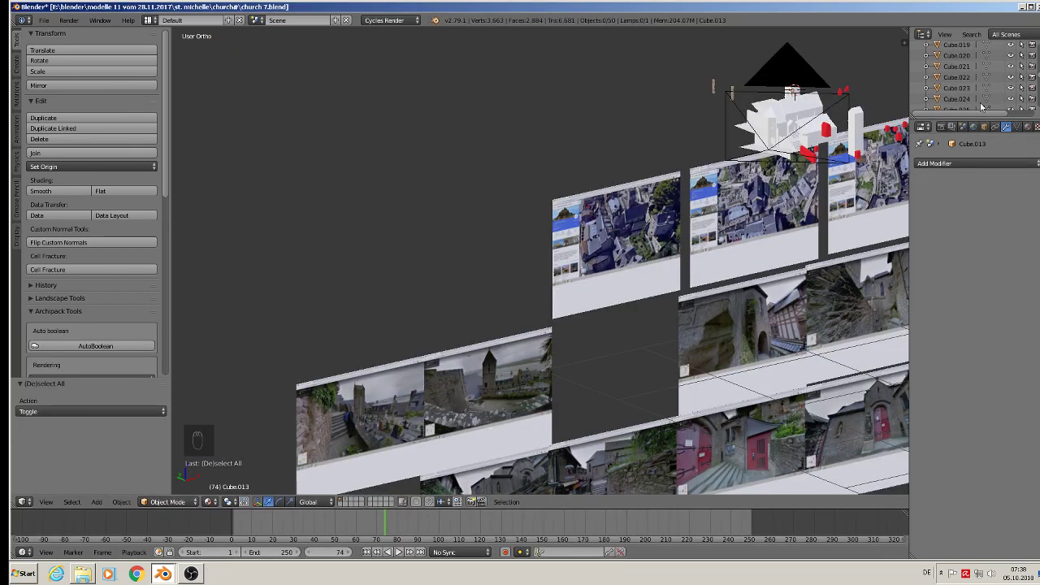
pyautogui.scroll(-3, 981, 104)
pyautogui.moveTo(768, 160); pyautogui.dragTo(732, 167, button='middle')
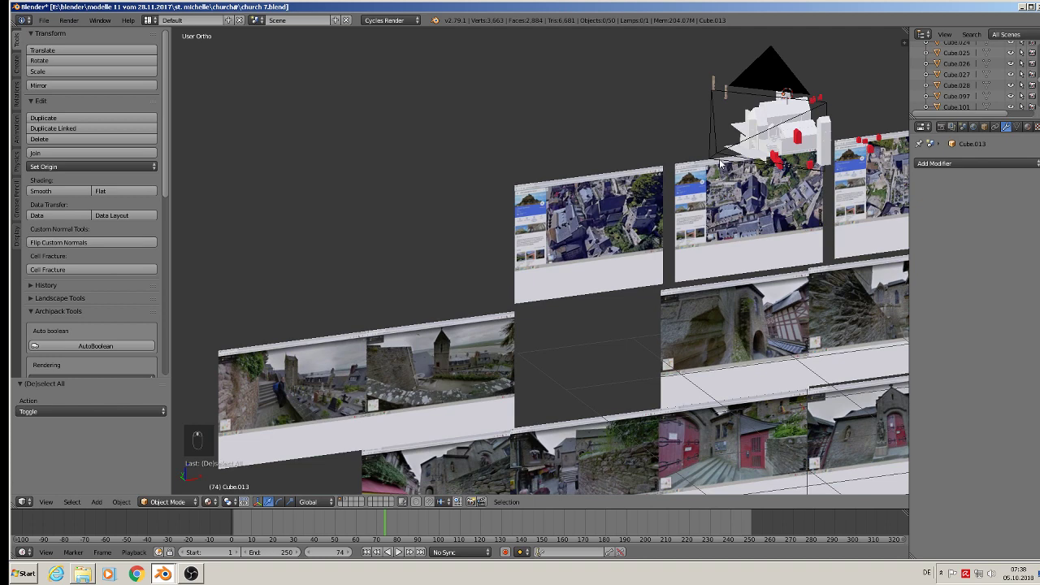
pyautogui.hotkey('ctrl', 'v')
# Move the pasted stone columns -5.745 along the X axis toward the reference images.
pyautogui.scroll(-8, 732, 167)
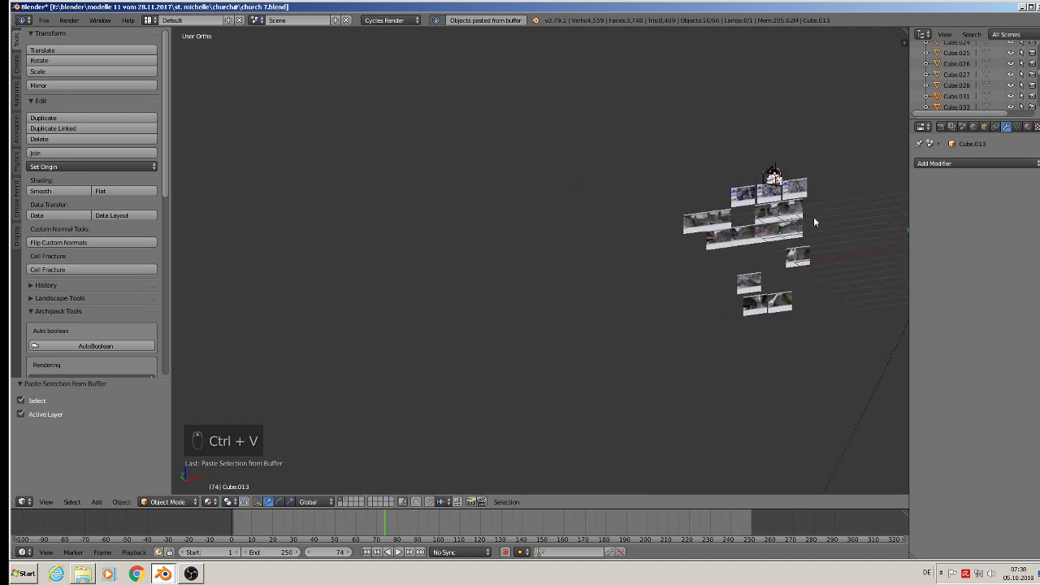
pyautogui.keyDown('shift'); pyautogui.moveTo(814, 217); pyautogui.dragTo(559, 259, button='middle'); pyautogui.keyUp('shift')
pyautogui.scroll(7, 705, 276)
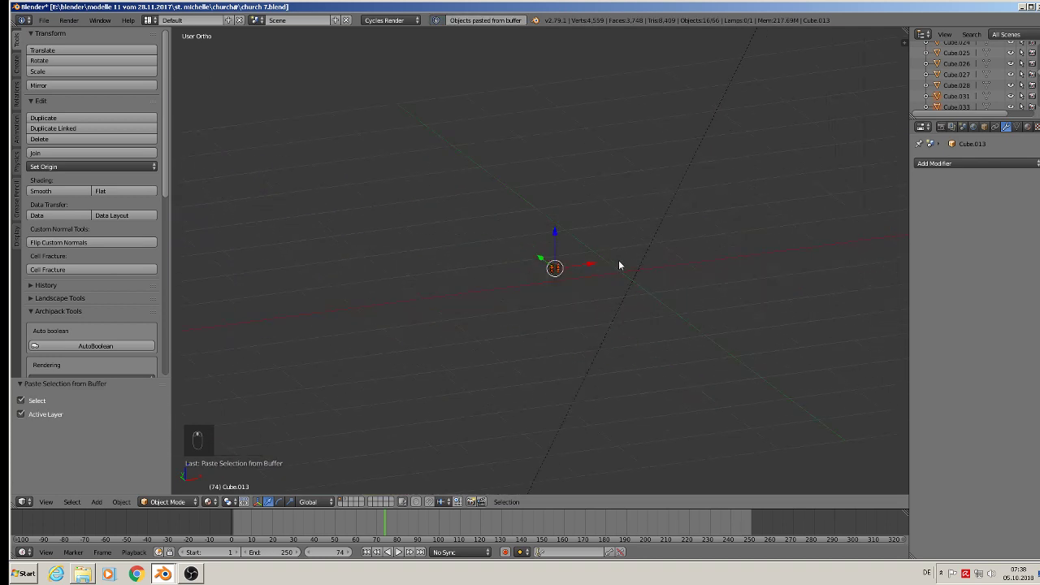
pyautogui.press('g')
pyautogui.press('x')
pyautogui.click(218, 269)
pyautogui.keyDown('shift'); pyautogui.moveTo(218, 269); pyautogui.dragTo(709, 265, button='middle'); pyautogui.keyUp('shift')
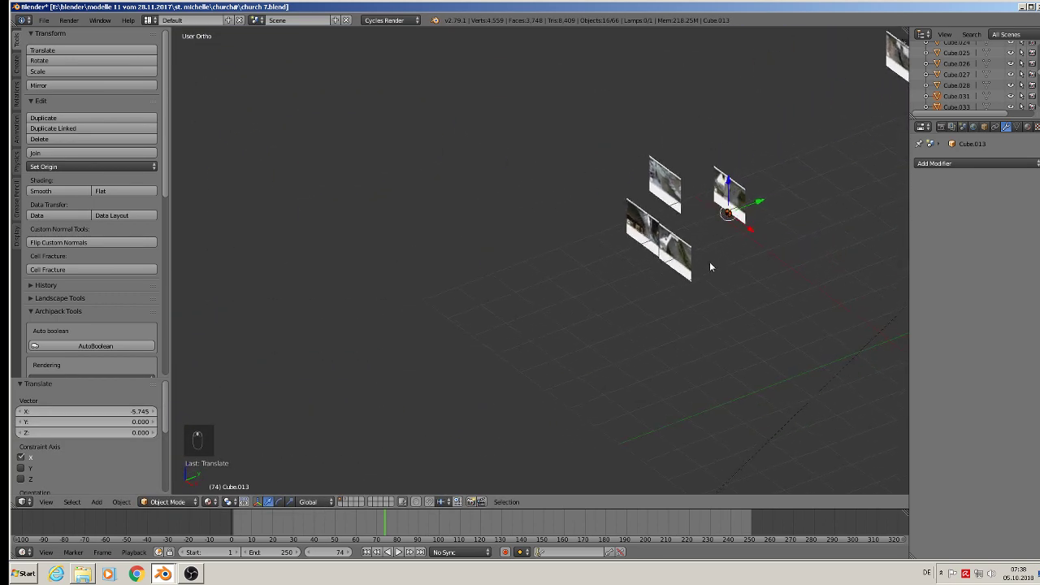
# Bring the pasted stone columns closer to the church with axis moves, ending with a 1.279 raise along Z.
pyautogui.scroll(-3, 710, 261)
pyautogui.keyDown('shift'); pyautogui.moveTo(777, 235); pyautogui.dragTo(564, 294, button='middle'); pyautogui.keyUp('shift')
pyautogui.moveTo(543, 276); pyautogui.dragTo(715, 185)
pyautogui.scroll(4, 666, 236)
pyautogui.moveTo(674, 291); pyautogui.dragTo(589, 241)
pyautogui.scroll(1, 606, 237)
pyautogui.moveTo(615, 242); pyautogui.dragTo(709, 209, button='middle')
pyautogui.moveTo(631, 198); pyautogui.dragTo(822, 57)
pyautogui.scroll(3, 839, 100)
# Move the pasted columns along Y next to the earlier corner stone columns and raise them 0.195 along Z.
pyautogui.moveTo(837, 107); pyautogui.dragTo(730, 130, button='middle')
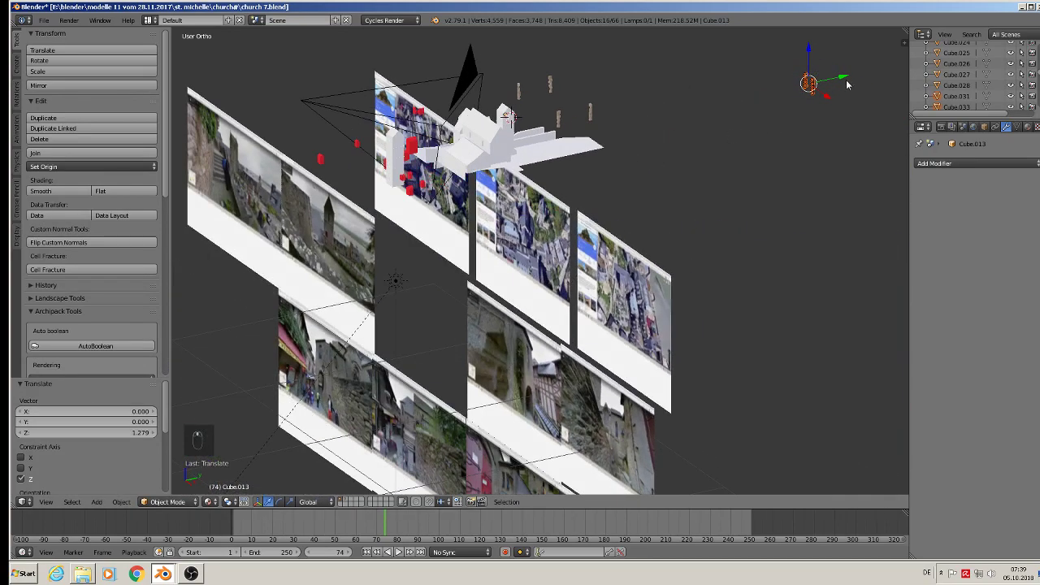
pyautogui.moveTo(846, 81); pyautogui.dragTo(641, 118)
pyautogui.scroll(2, 653, 122)
pyautogui.moveTo(664, 127)
pyautogui.mouseDown(button='middle')
pyautogui.moveTo(713, 155)
pyautogui.moveTo(663, 113)
pyautogui.mouseUp(button='middle')
pyautogui.moveTo(586, 98); pyautogui.dragTo(584, 58)
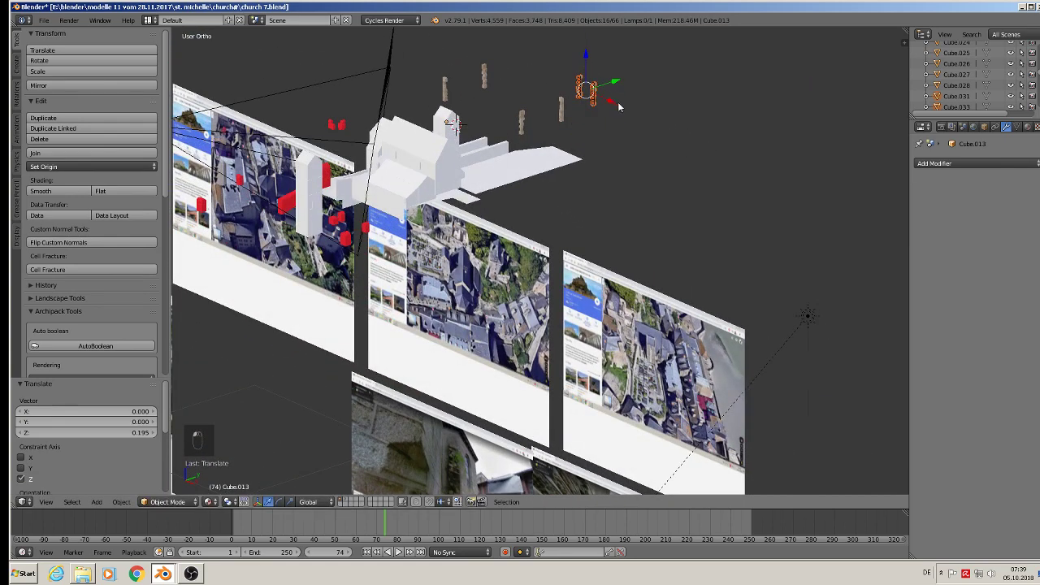
# Deselect the pasted stone columns and save the church 7 file.
pyautogui.scroll(3, 616, 102)
pyautogui.keyDown('shift'); pyautogui.moveTo(616, 102); pyautogui.dragTo(643, 305, button='middle'); pyautogui.keyUp('shift')
pyautogui.scroll(3, 631, 279)
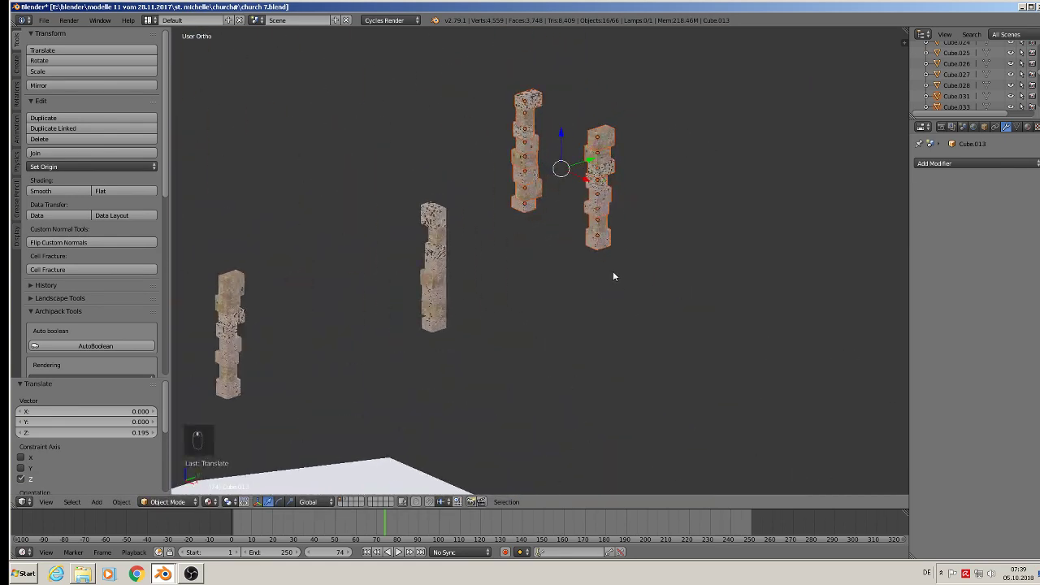
pyautogui.press('s')
pyautogui.rightClick(612, 271)
pyautogui.press('a')
pyautogui.moveTo(614, 273); pyautogui.dragTo(644, 281, button='middle')
pyautogui.scroll(-3, 643, 279)
pyautogui.scroll(-1, 642, 280)
pyautogui.keyDown('shift'); pyautogui.moveTo(640, 324); pyautogui.dragTo(797, 198, button='middle'); pyautogui.keyUp('shift')
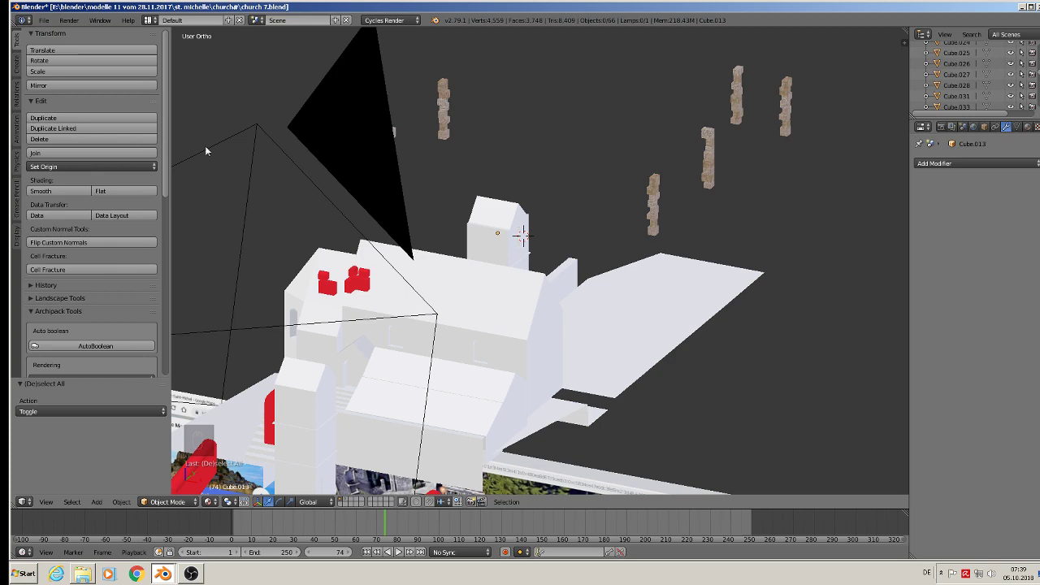
pyautogui.click(45, 21)
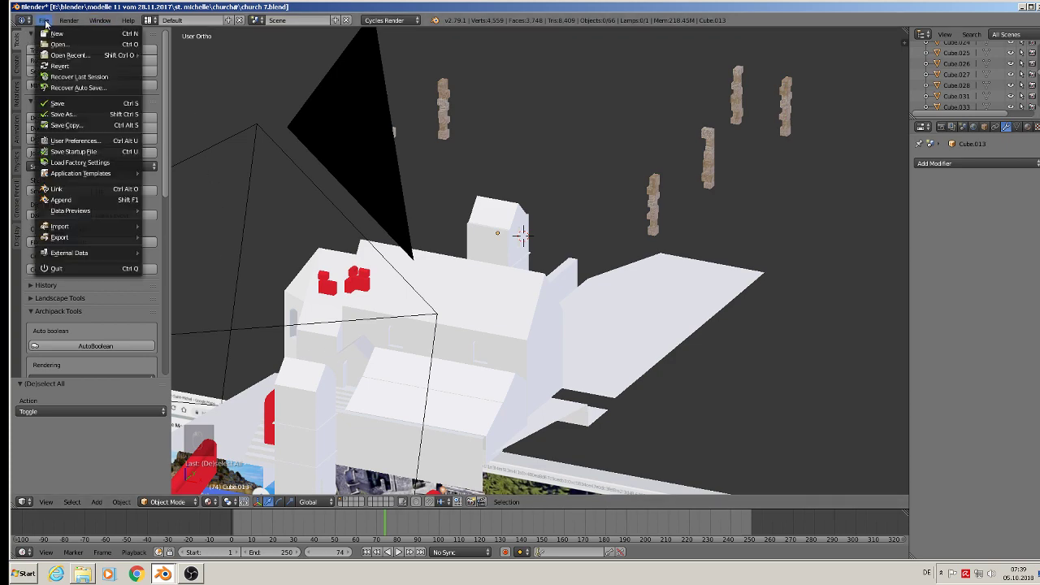
pyautogui.click(60, 104)
# Examine the stair side of the church model and the reference photo of the large red entrance door.
pyautogui.moveTo(736, 343); pyautogui.dragTo(576, 229, button='middle')
pyautogui.scroll(2, 575, 229)
pyautogui.keyDown('shift'); pyautogui.moveTo(770, 327); pyautogui.dragTo(611, 147, button='middle'); pyautogui.keyUp('shift')
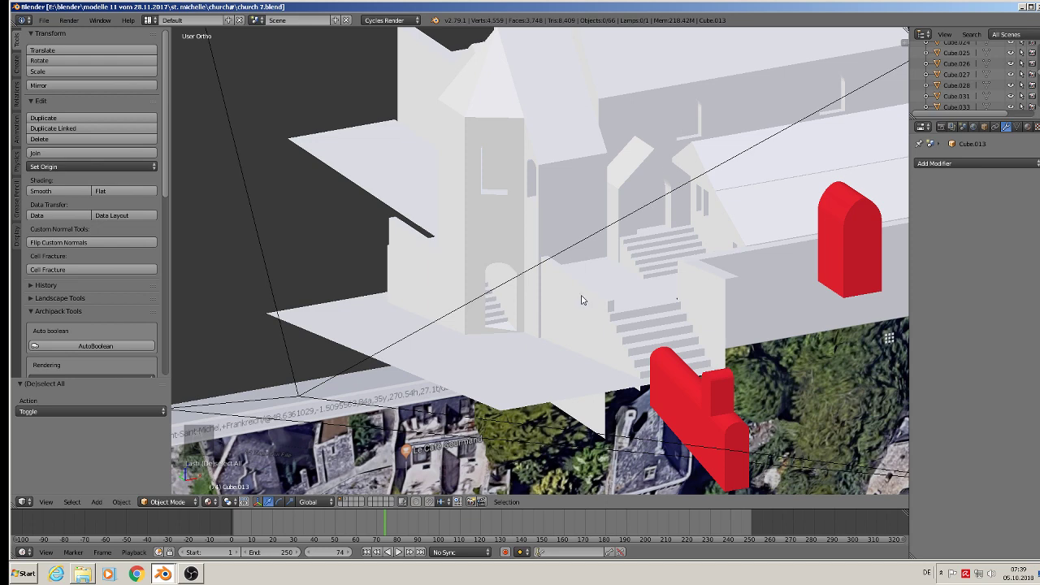
pyautogui.scroll(-3, 584, 291)
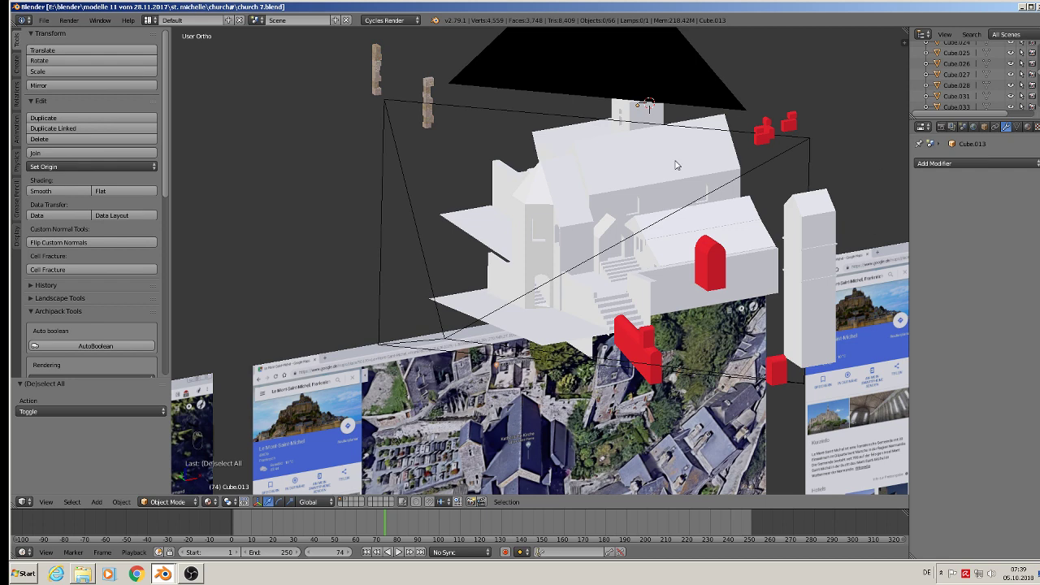
pyautogui.scroll(2, 569, 283)
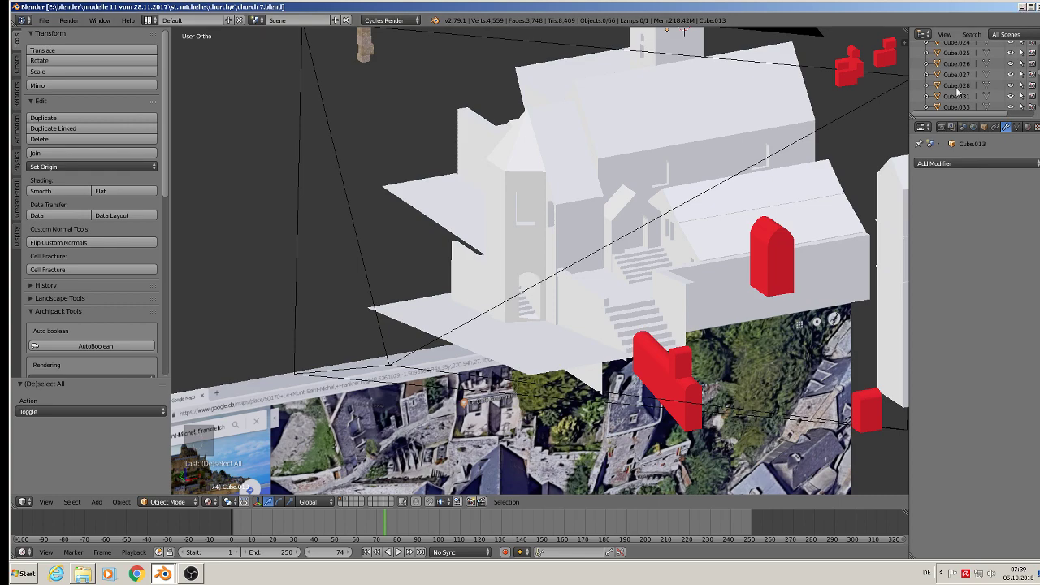
pyautogui.scroll(-6, 692, 304)
pyautogui.press('KP_1')
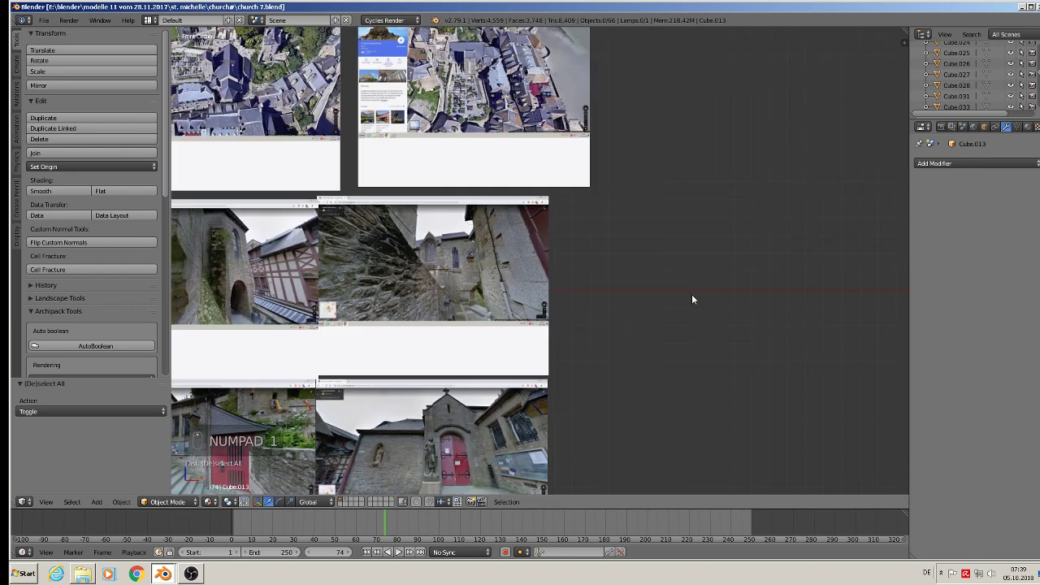
pyautogui.scroll(4, 692, 298)
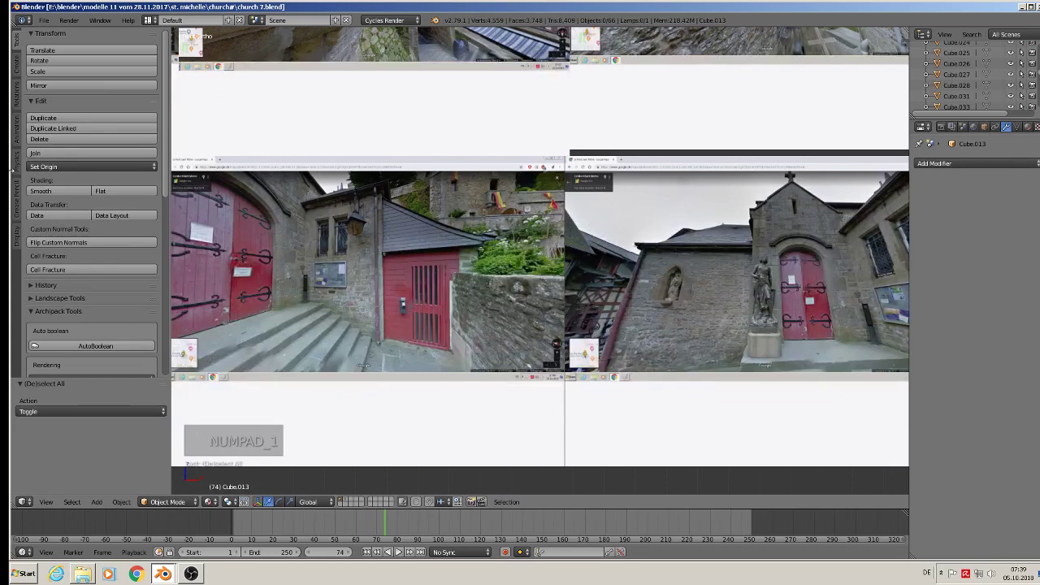
pyautogui.keyDown('shift'); pyautogui.moveTo(301, 238); pyautogui.dragTo(399, 191, button='middle'); pyautogui.keyUp('shift')
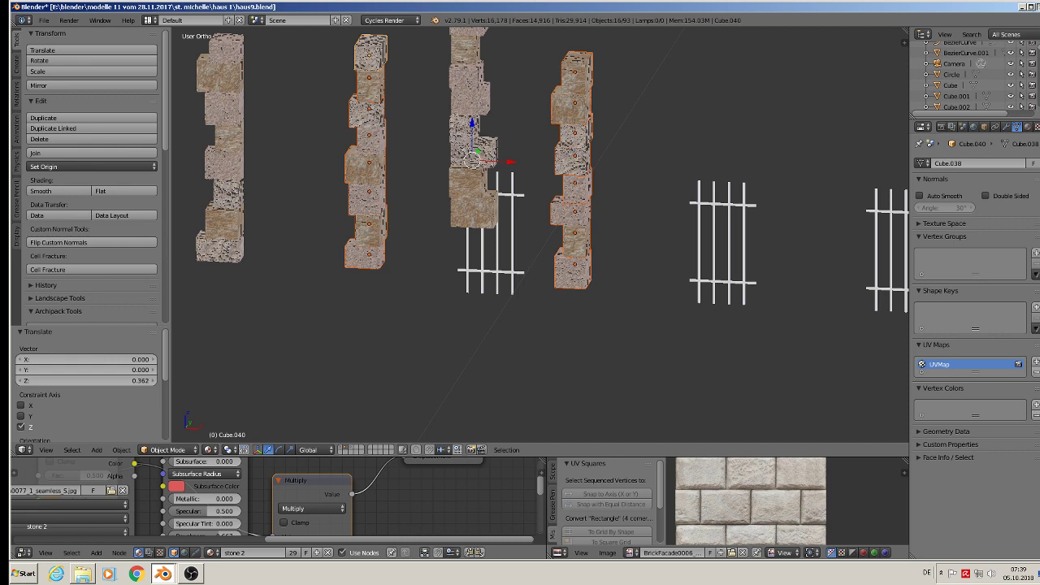
# Leave Blender for the desktop and open the Türen folder inside Komerzielle Texturen.
pyautogui.click(1034, 7)
pyautogui.click(531, 318)
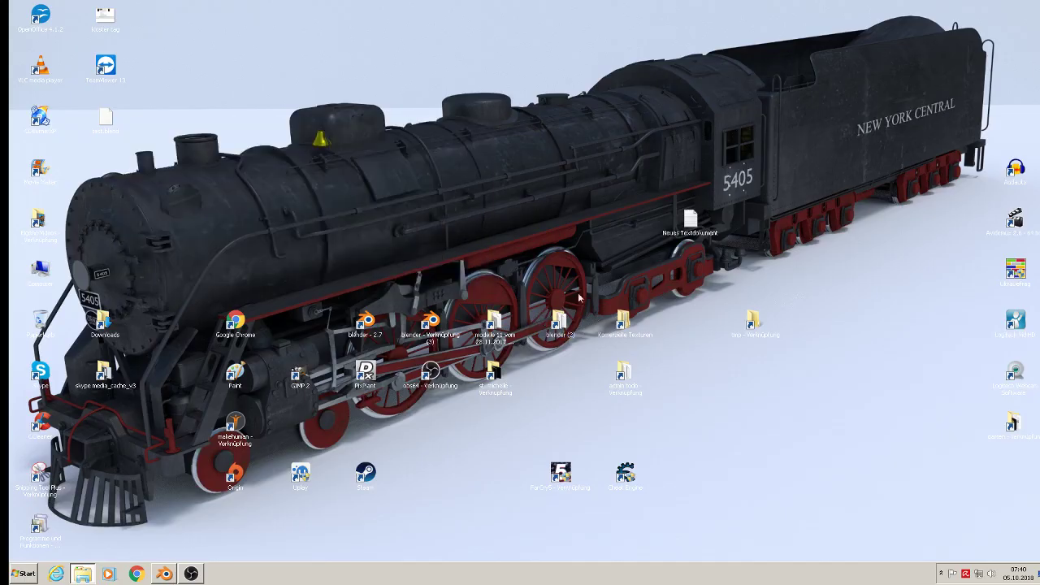
pyautogui.click(633, 338)
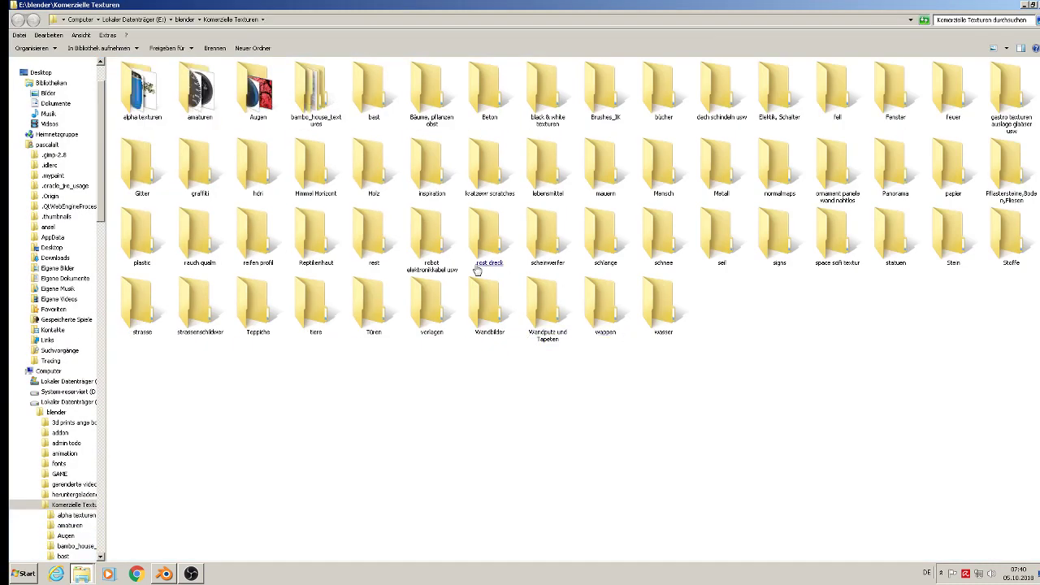
pyautogui.click(476, 270)
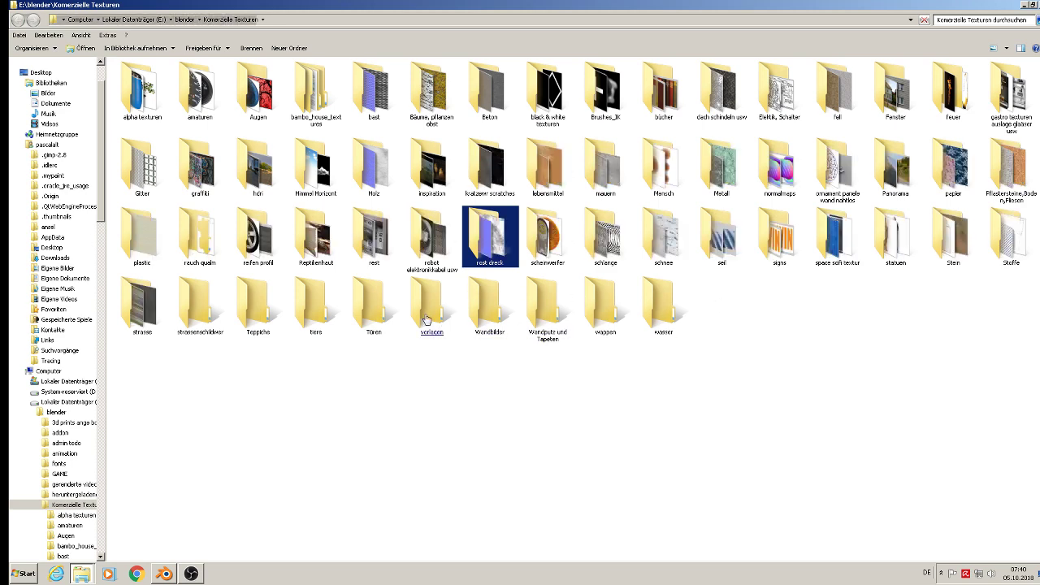
pyautogui.click(374, 321)
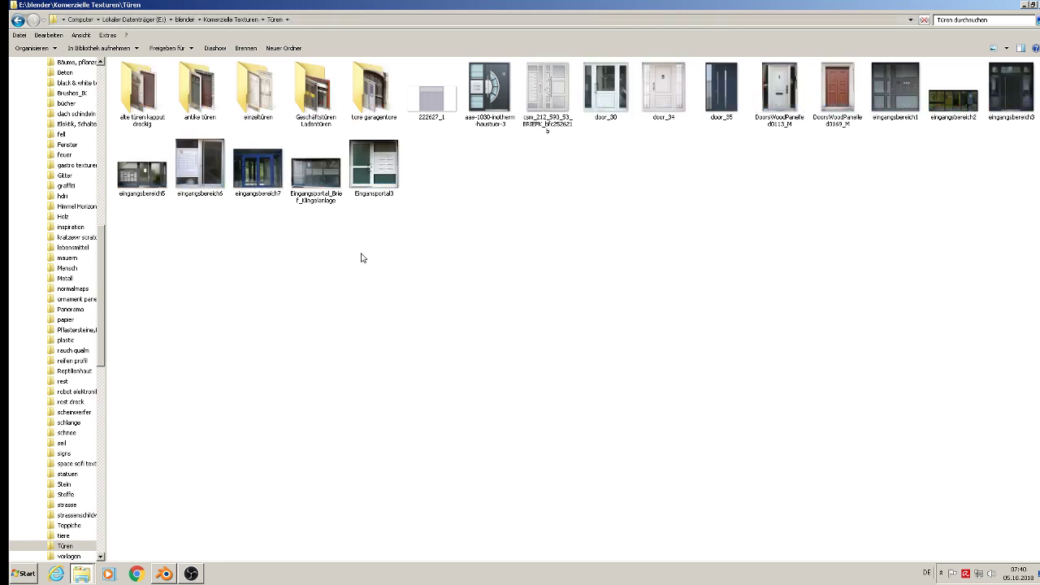
# Look through the door textures in the antike türen and alte türen kapput dreckig folders.
pyautogui.click(201, 195)
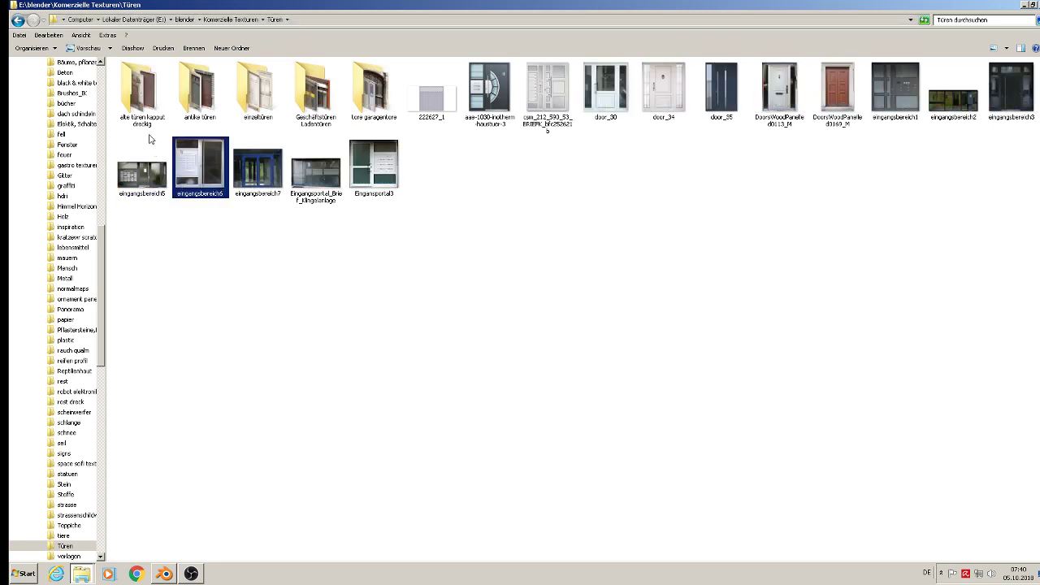
pyautogui.doubleClick(198, 114)
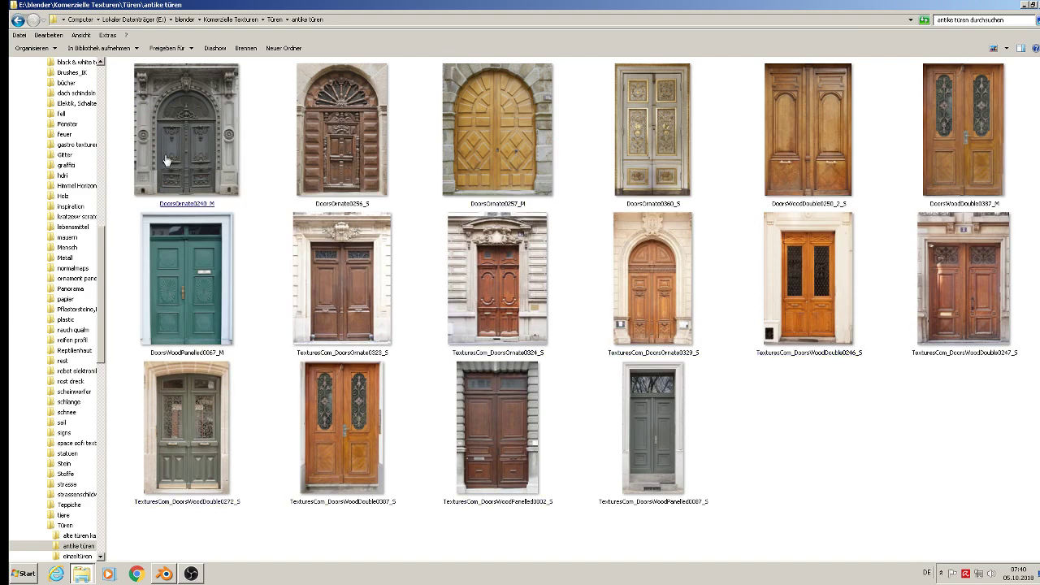
pyautogui.click(230, 177)
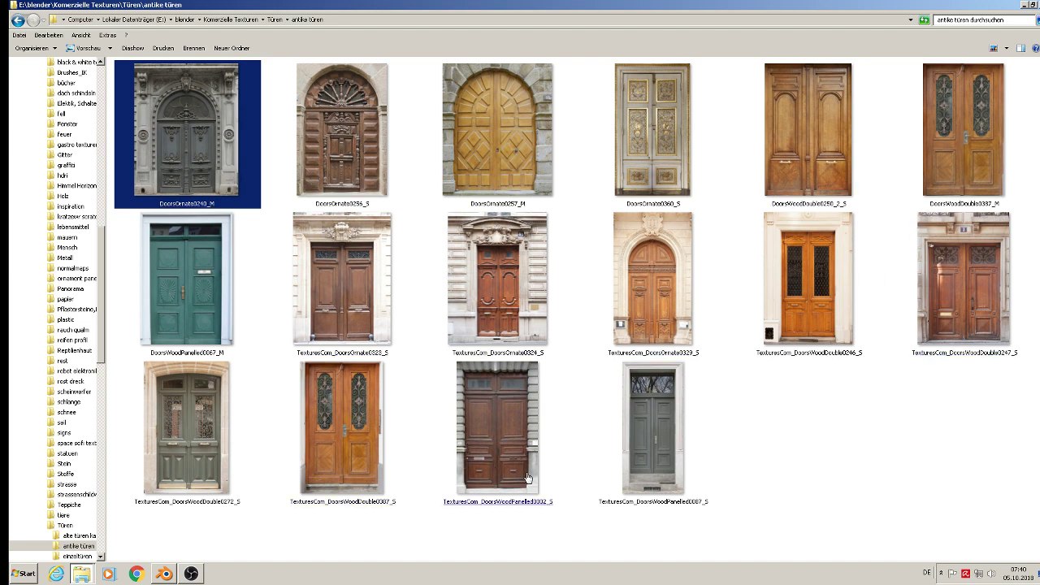
pyautogui.click(274, 19)
pyautogui.click(155, 103)
pyautogui.click(152, 102)
pyautogui.scroll(-8, 475, 365)
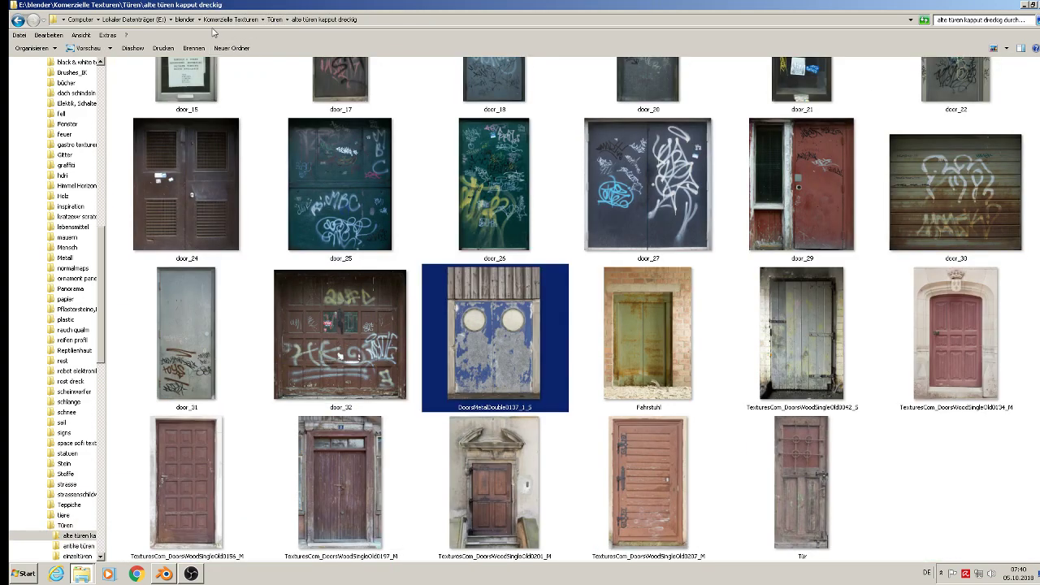
# Open the tore garagentore folder and preview the 9_door texture at full size.
pyautogui.click(275, 19)
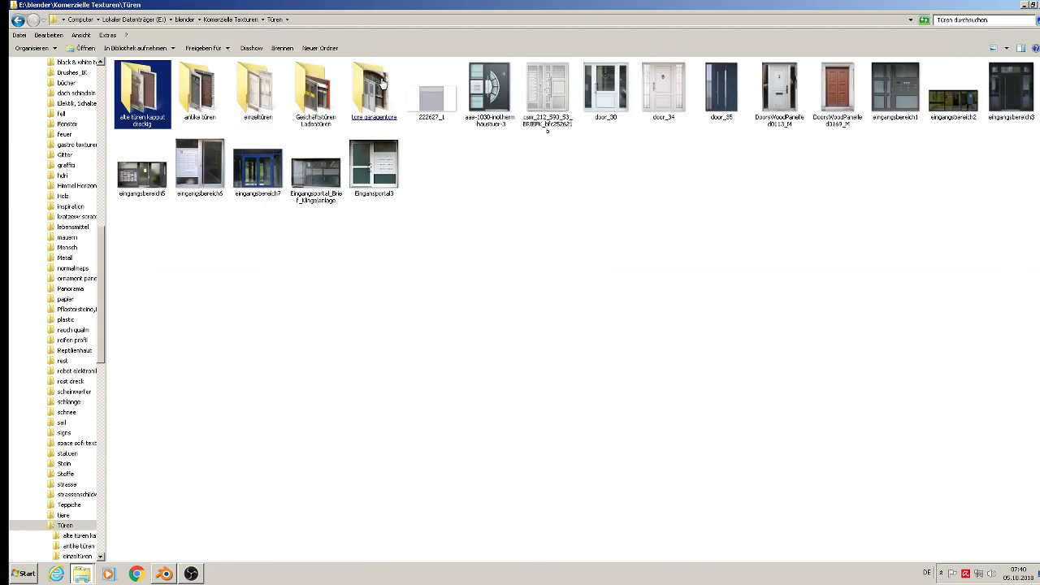
pyautogui.click(257, 112)
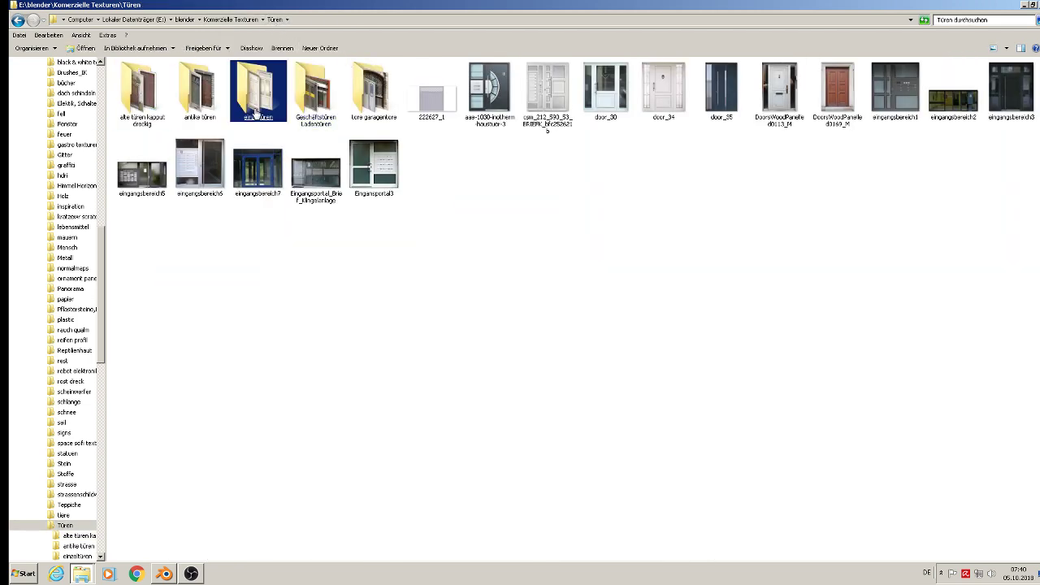
pyautogui.doubleClick(374, 90)
pyautogui.click(374, 89)
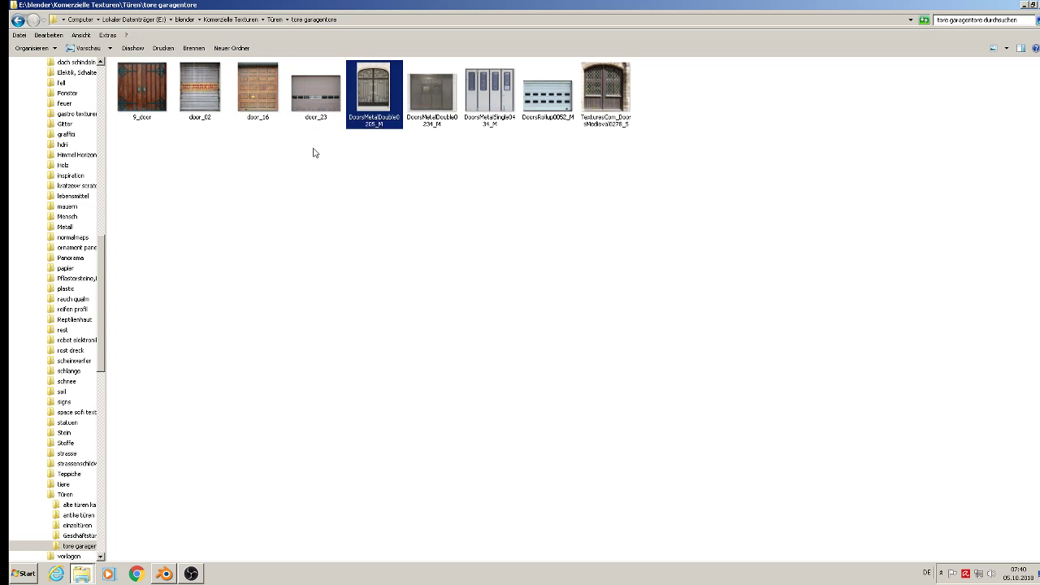
pyautogui.click(137, 104)
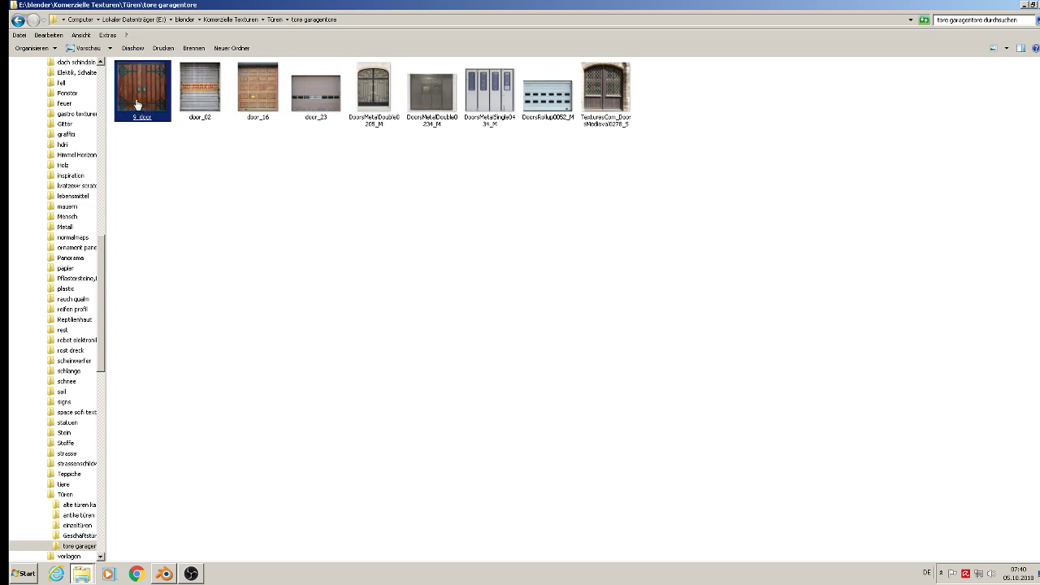
pyautogui.doubleClick(136, 104)
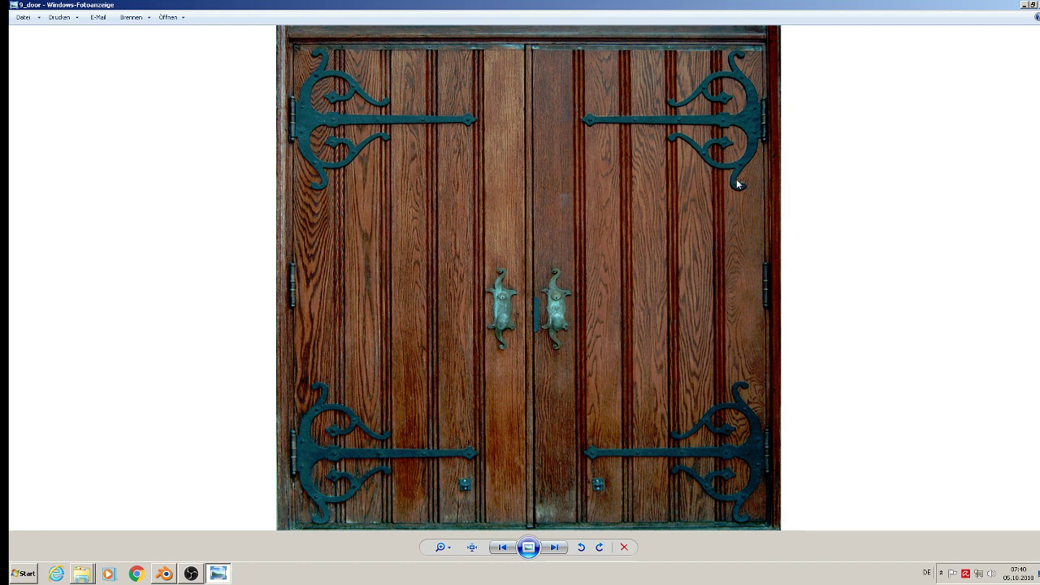
# Compare the 9_door texture with the red door in Blender's reference photo and close the image preview.
pyautogui.click(164, 574)
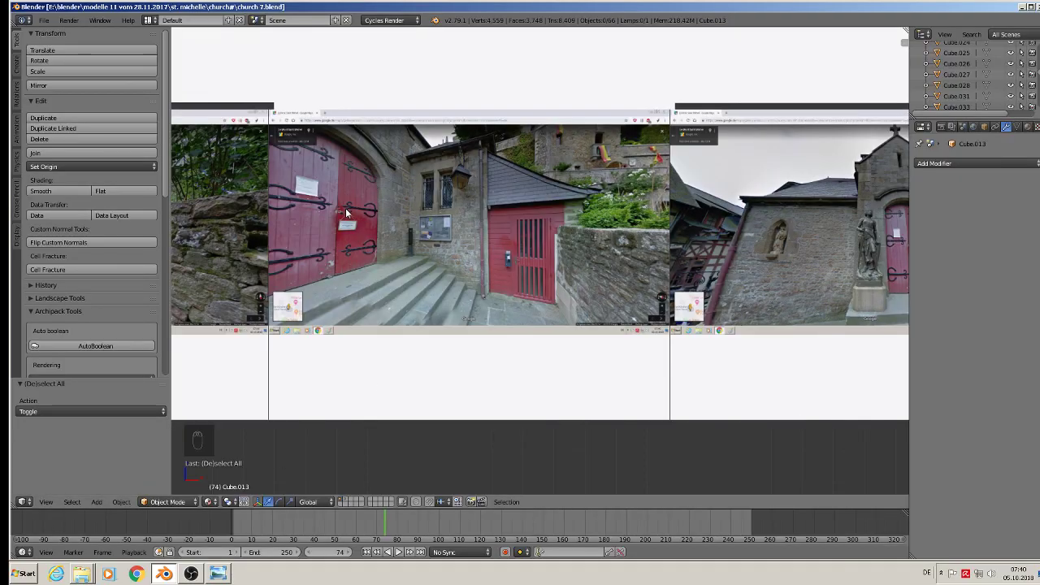
pyautogui.click(165, 575)
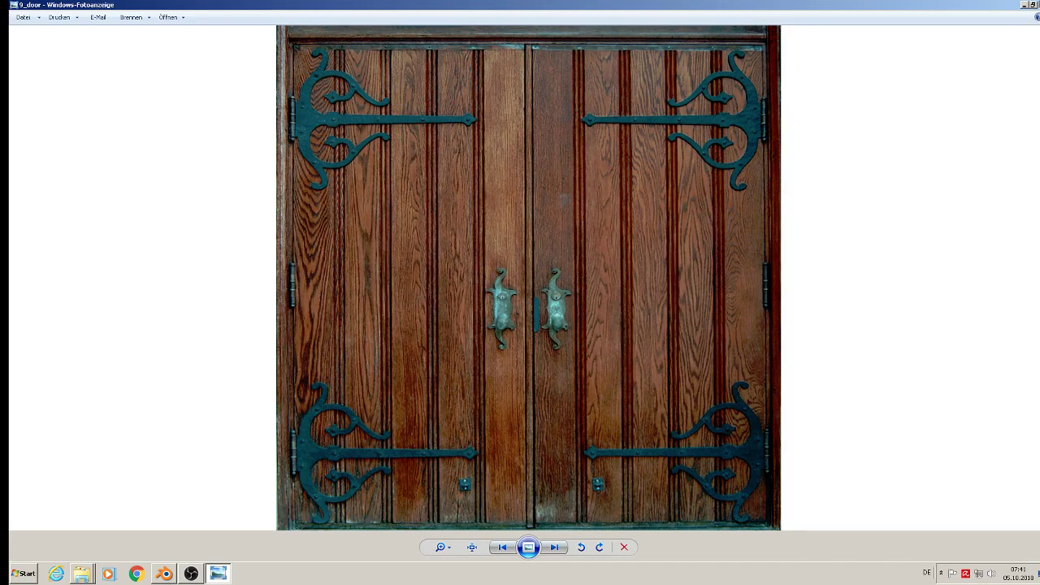
pyautogui.click(1039, 5)
# Copy the 9_door image file and return to the desktop.
pyautogui.click(157, 98)
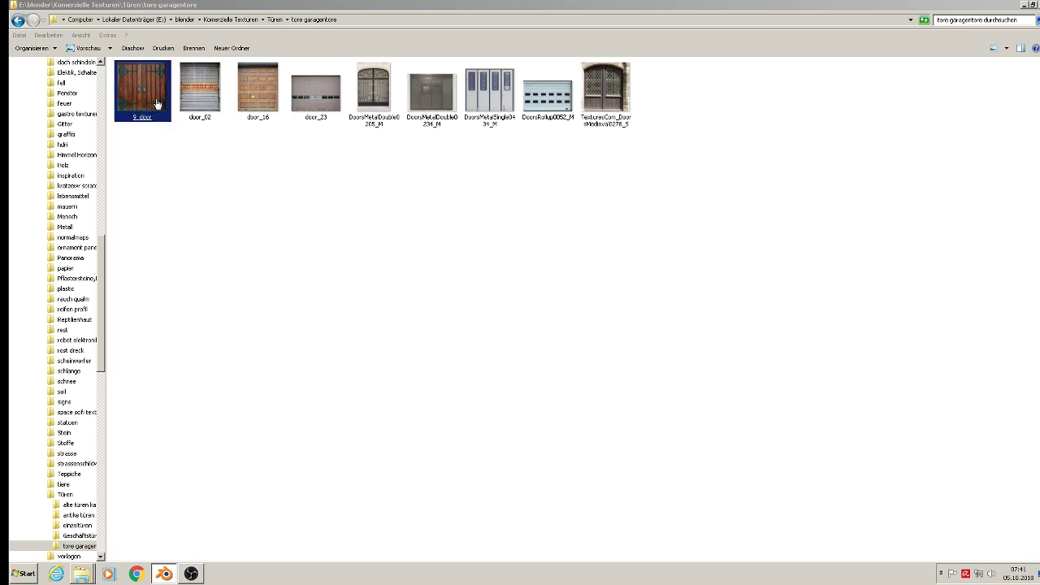
pyautogui.rightClick(156, 91)
pyautogui.click(218, 256)
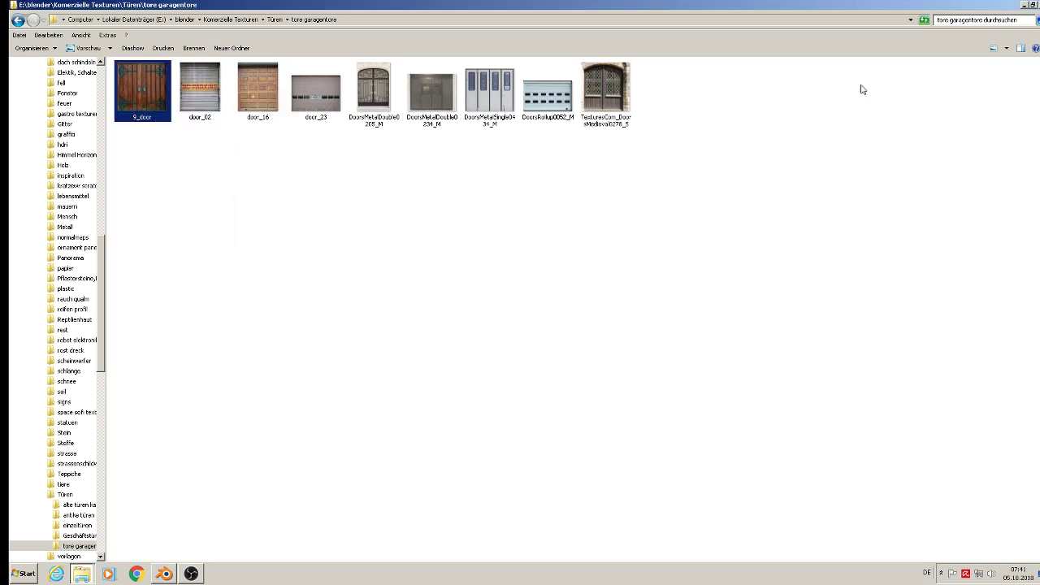
pyautogui.click(1025, 5)
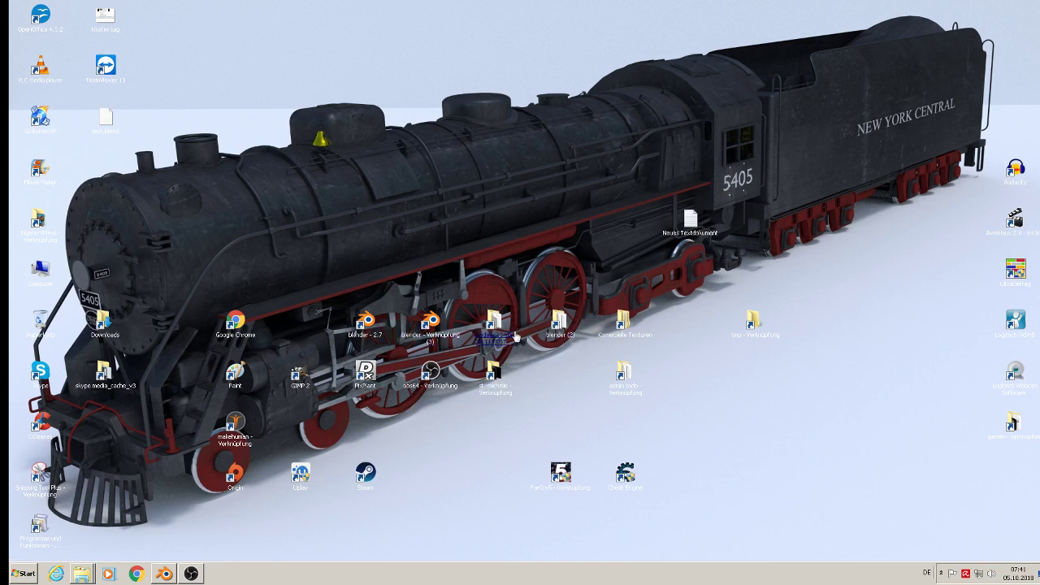
# Open the textur folder inside the st. michelle project folder and check the 9_door texture there.
pyautogui.doubleClick(494, 372)
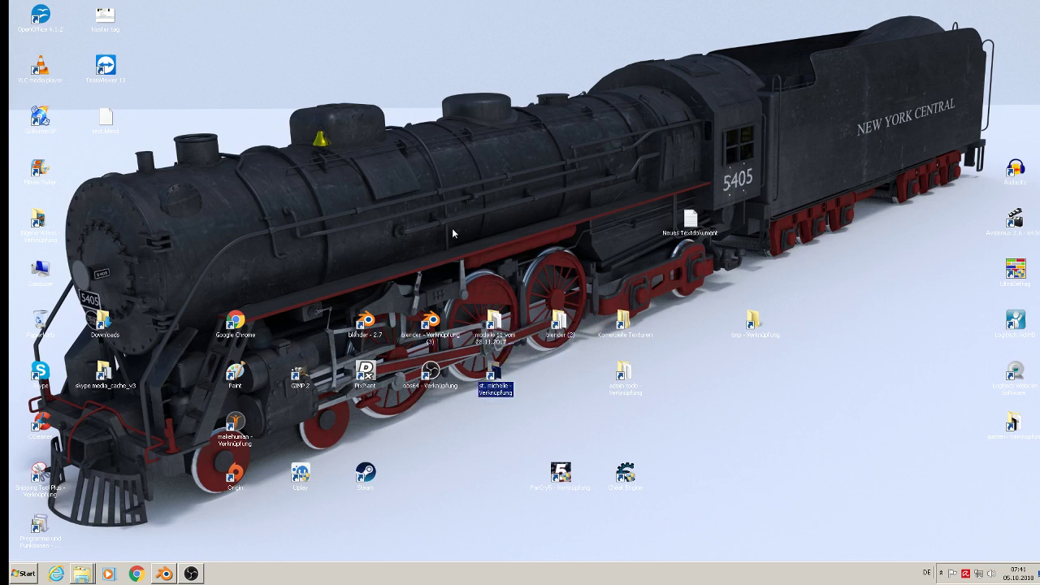
pyautogui.scroll(-5, 681, 391)
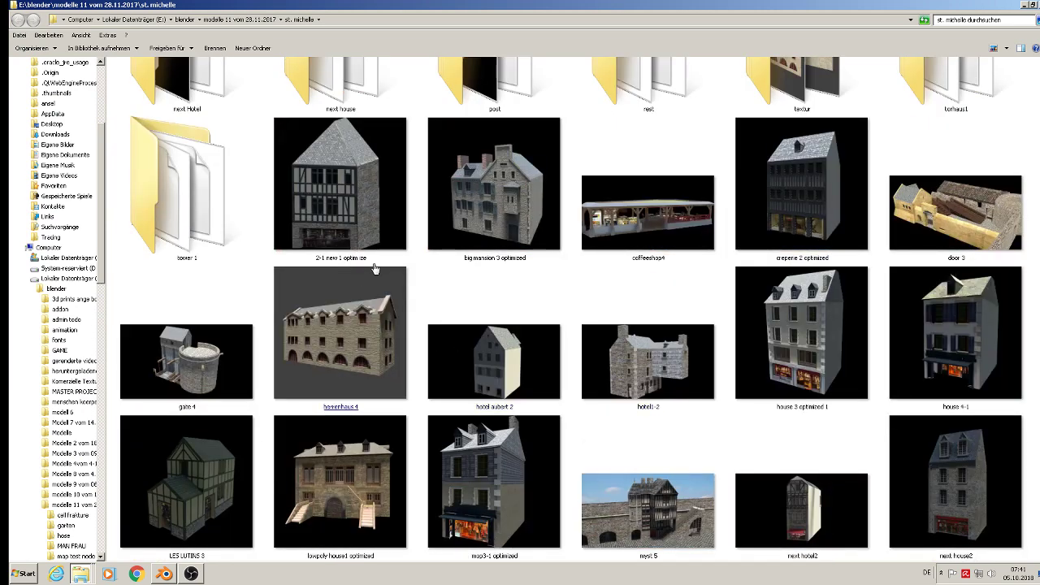
pyautogui.doubleClick(793, 81)
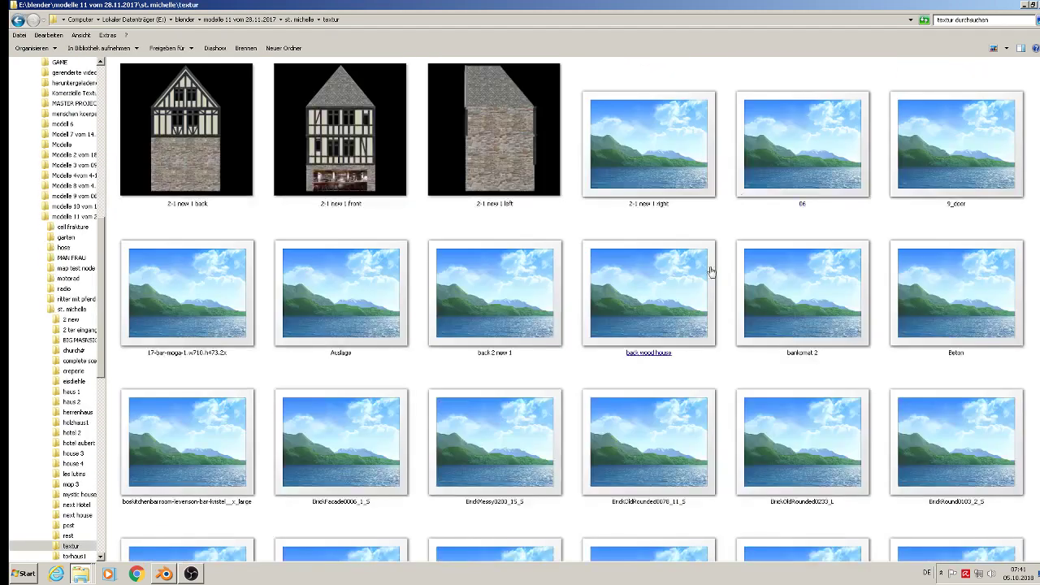
pyautogui.click(973, 171)
pyautogui.click(969, 232)
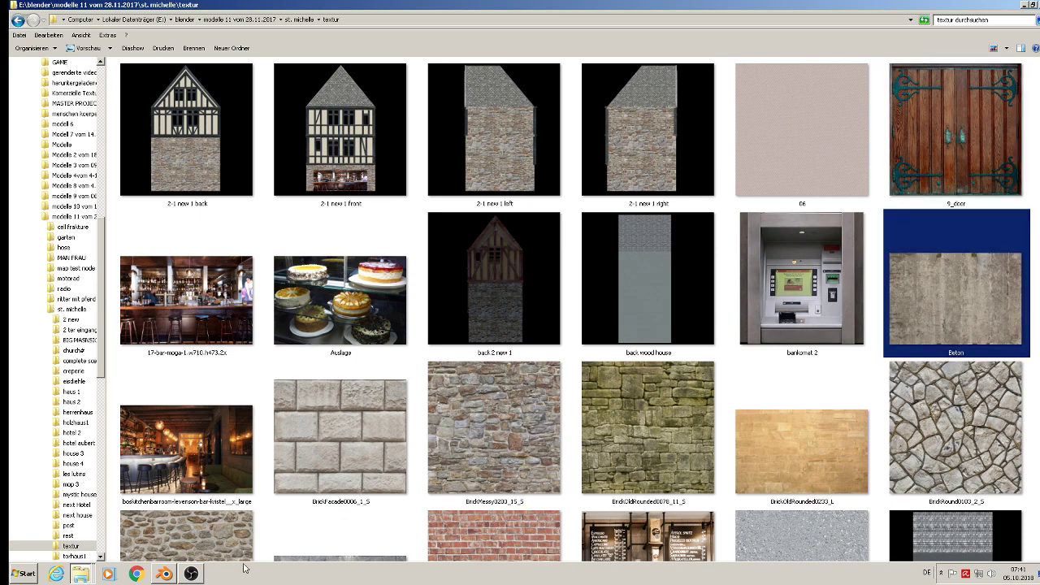
# Check the red doors in Blender's reference photo and look through the einzeltüren folder for a matching single door.
pyautogui.click(165, 574)
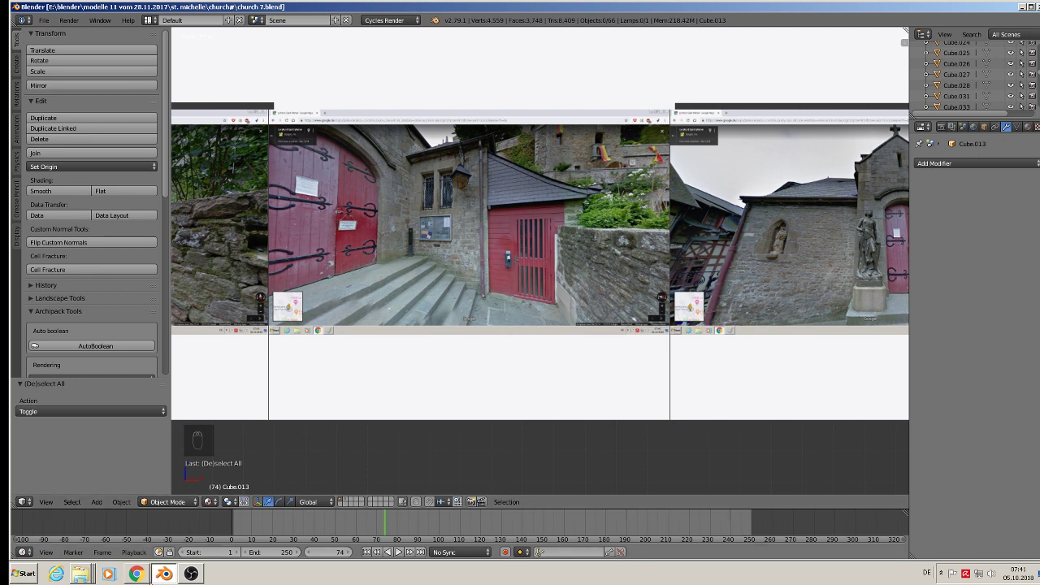
pyautogui.click(82, 575)
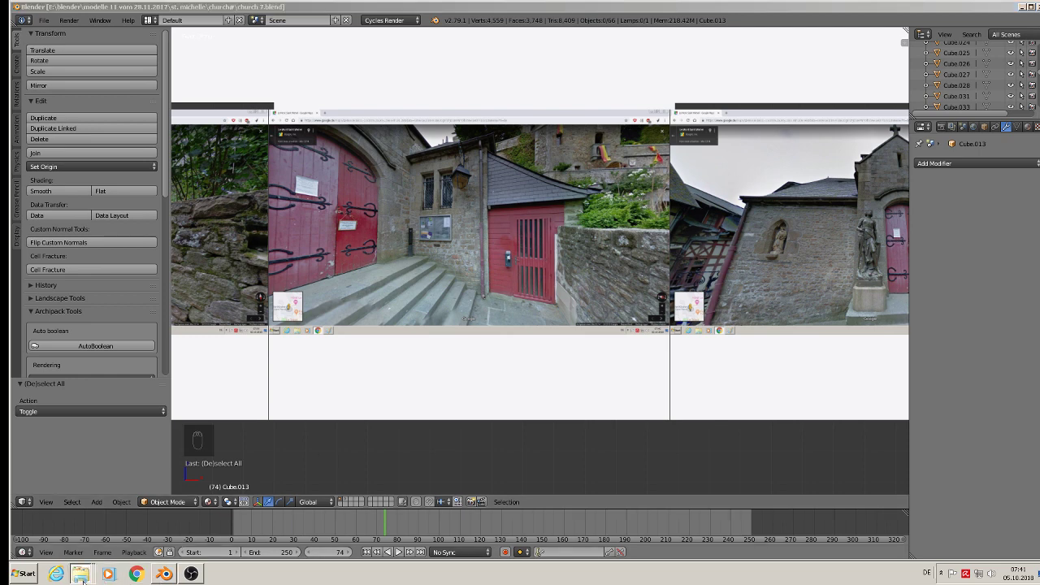
pyautogui.click(164, 544)
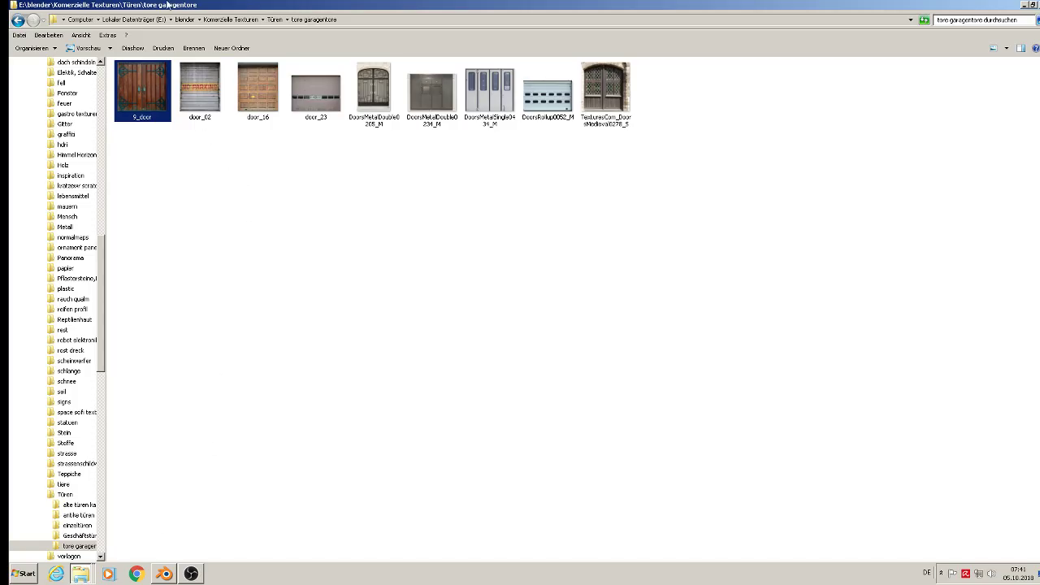
pyautogui.click(275, 19)
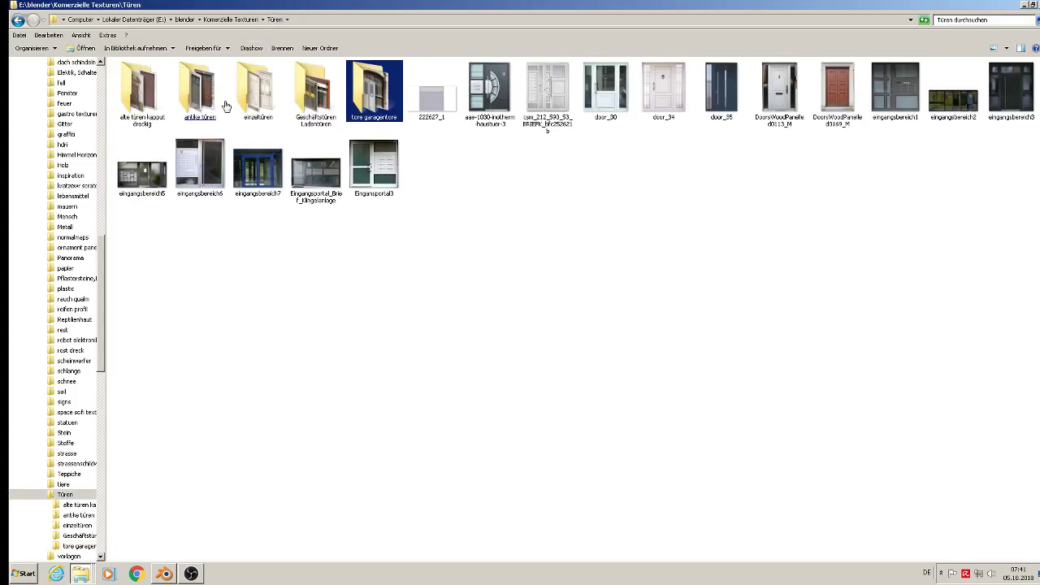
pyautogui.doubleClick(262, 91)
pyautogui.click(257, 93)
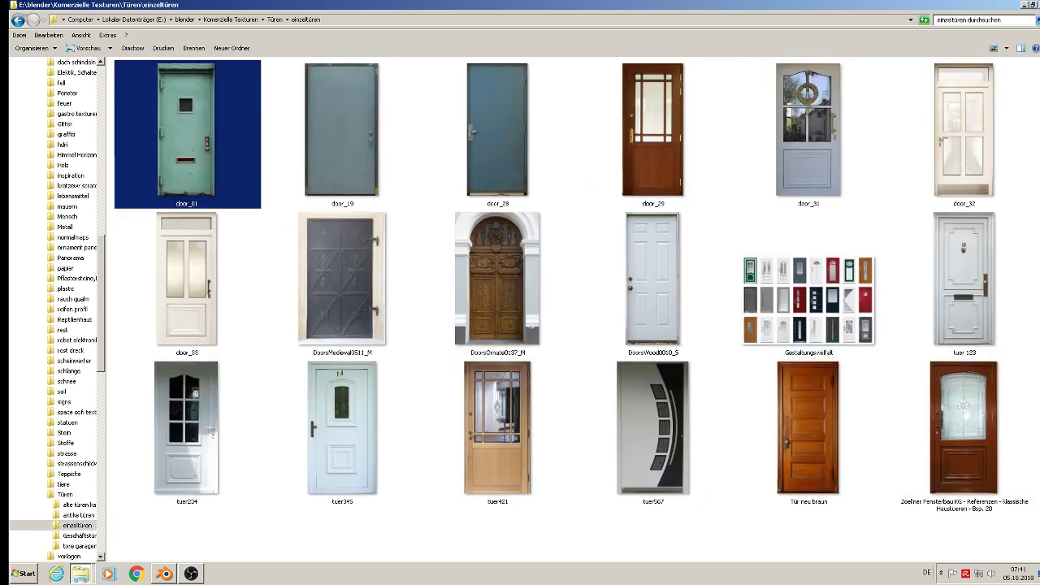
pyautogui.click(1021, 397)
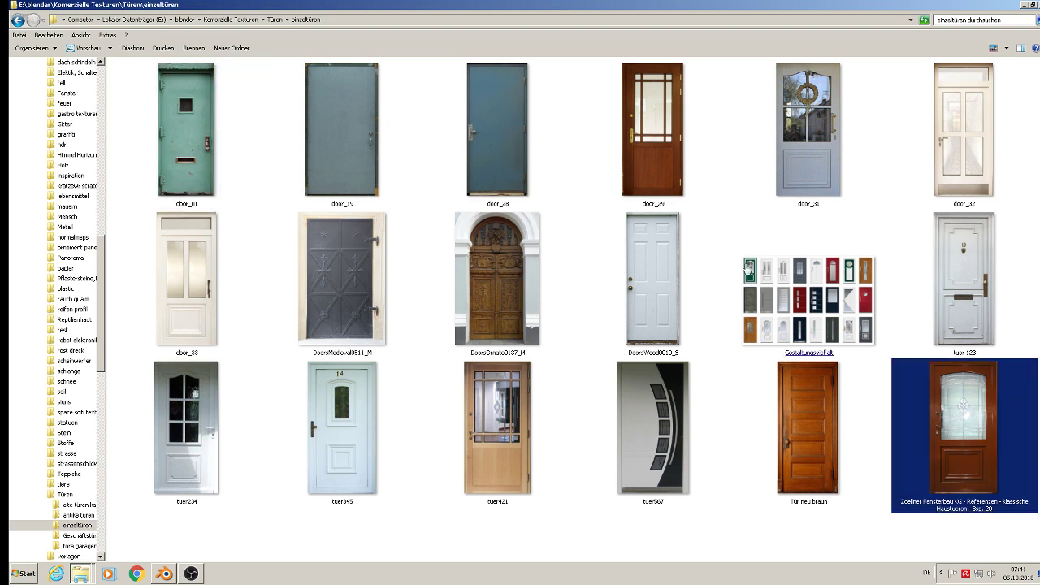
pyautogui.click(223, 125)
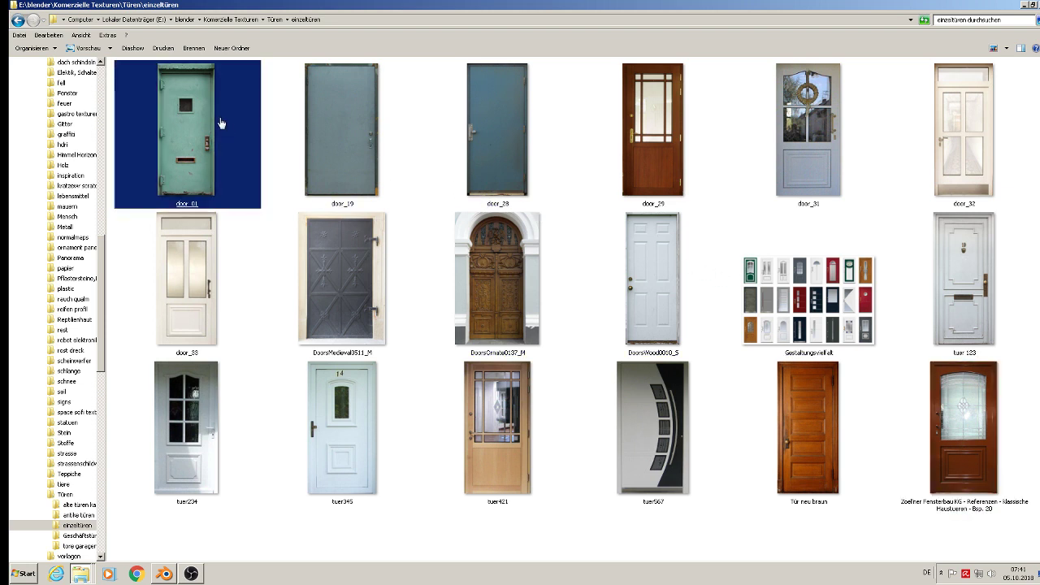
pyautogui.click(357, 139)
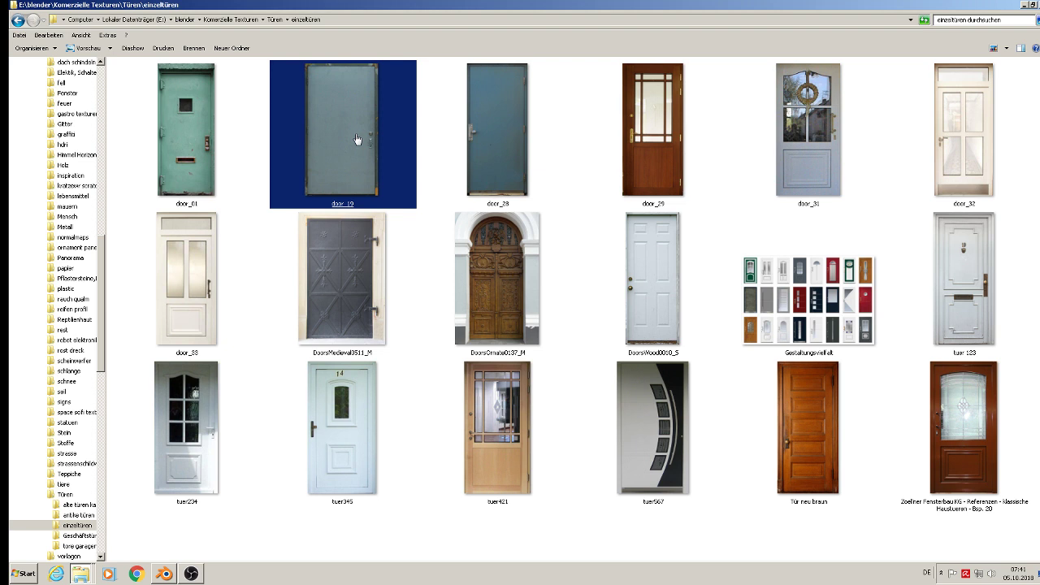
# Look through the door textures in the tore garagentore and antike türen folders.
pyautogui.click(274, 19)
pyautogui.click(209, 104)
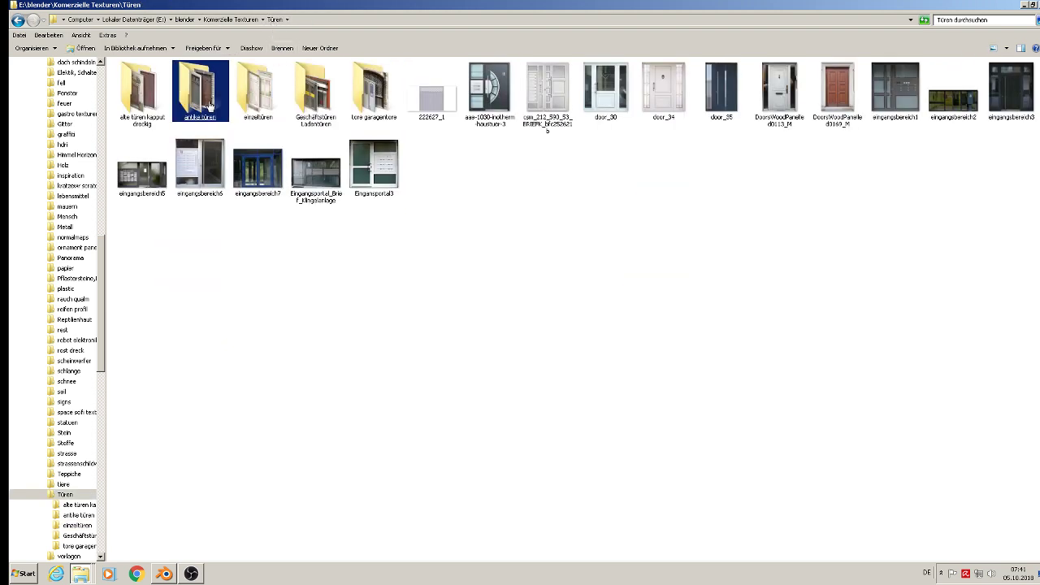
pyautogui.doubleClick(382, 87)
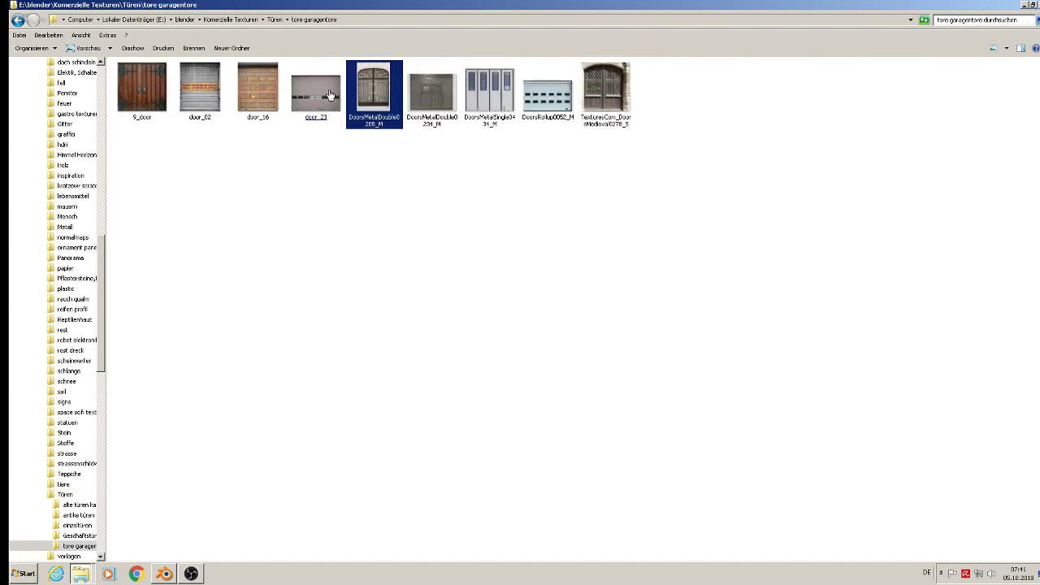
pyautogui.click(275, 19)
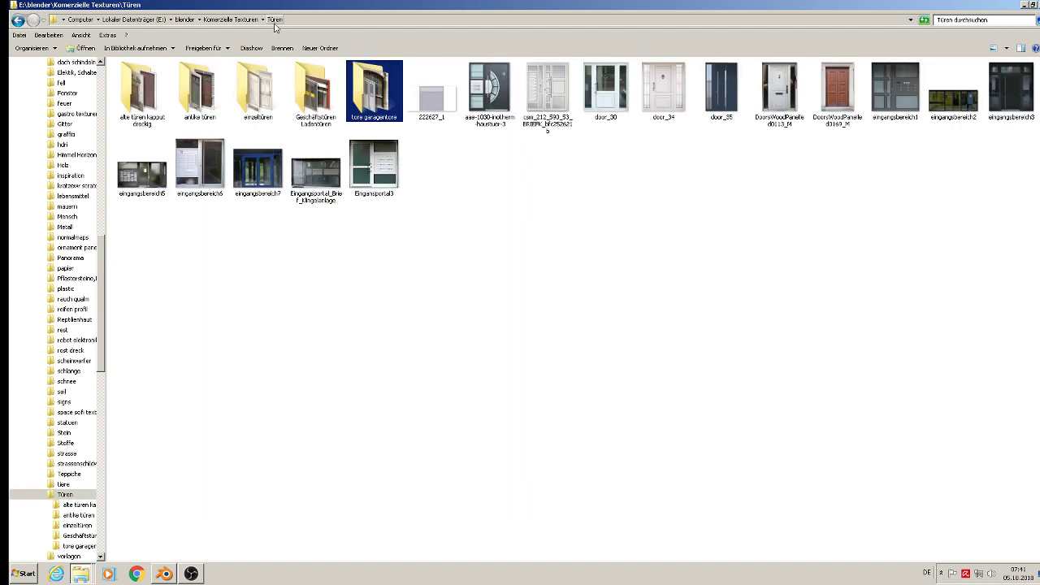
pyautogui.doubleClick(205, 100)
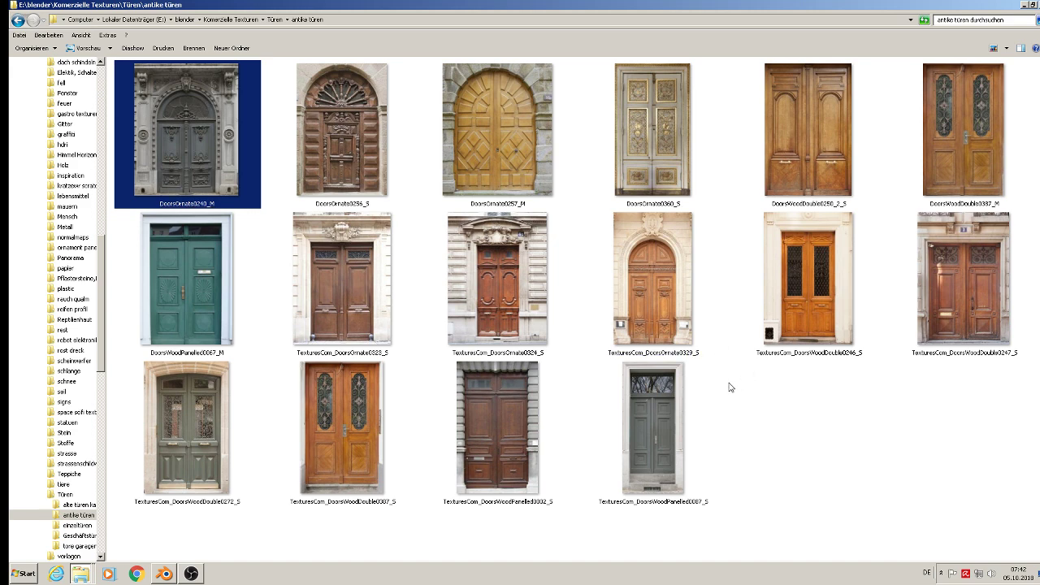
# Preview the TexturesCom_DoorsWoodPanelled0087_S door, compare it with Blender's reference photo and close the preview.
pyautogui.doubleClick(675, 444)
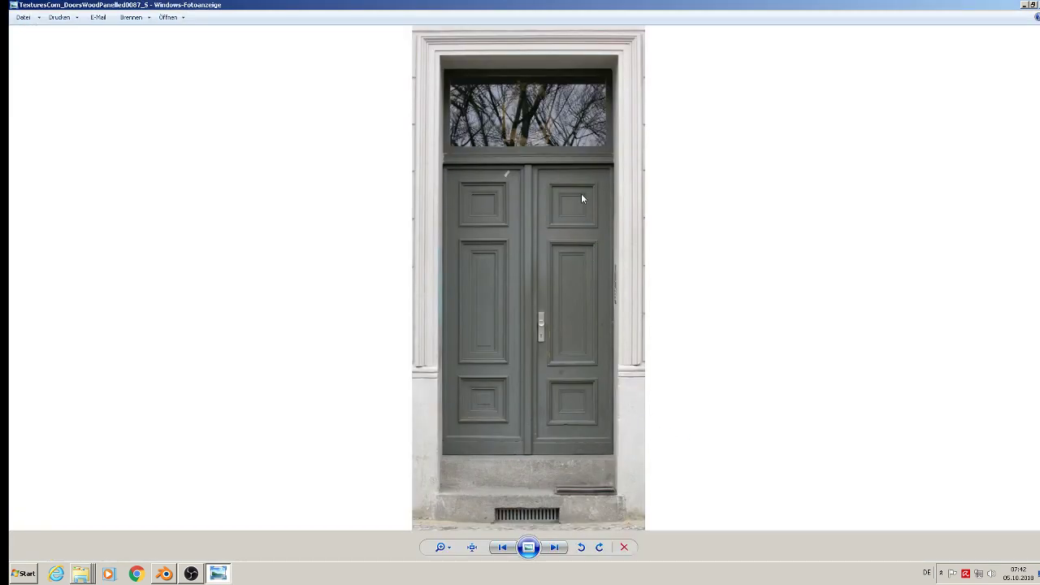
pyautogui.click(164, 574)
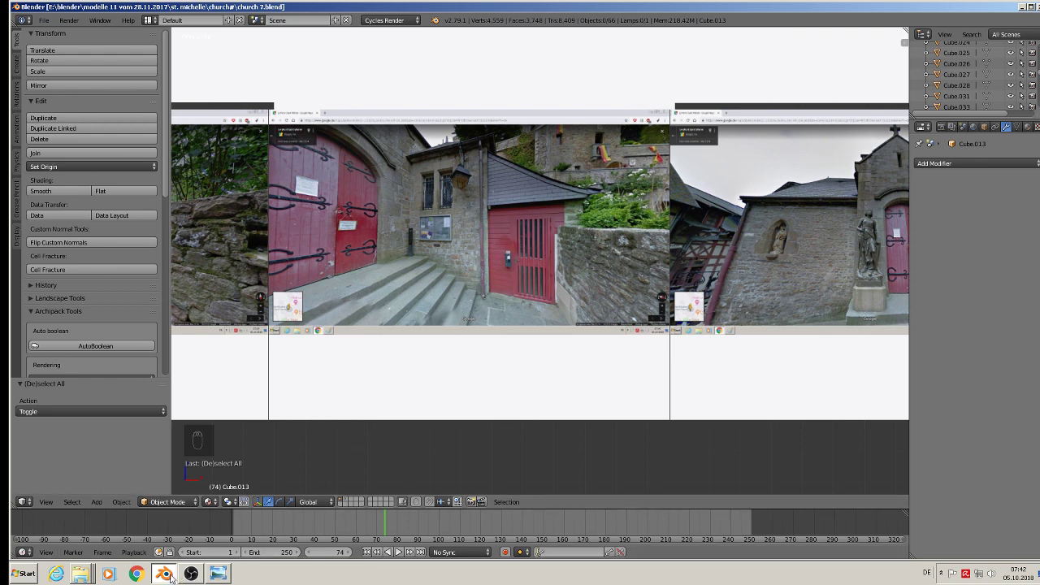
pyautogui.click(219, 574)
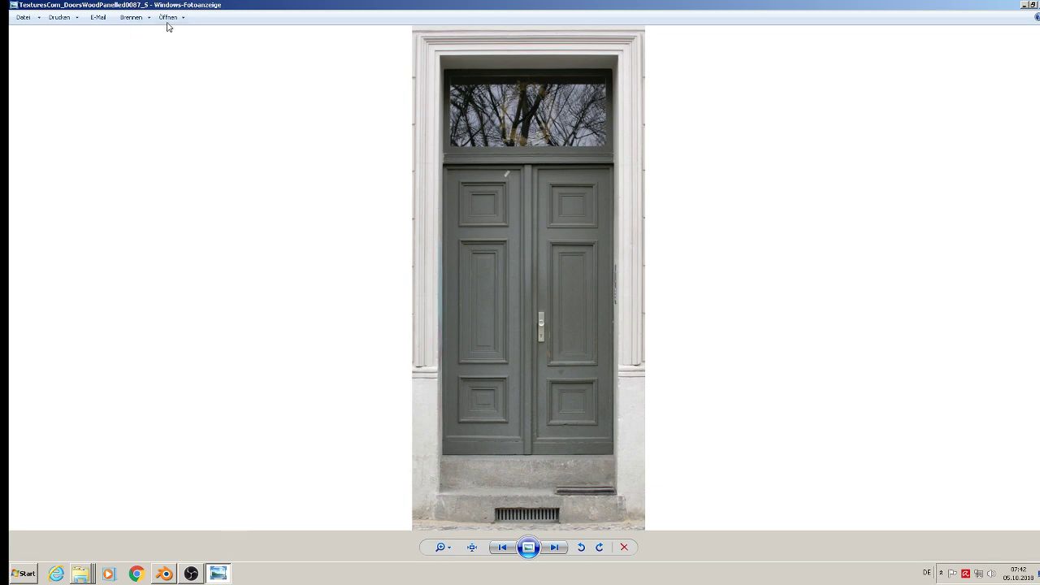
pyautogui.click(1039, 6)
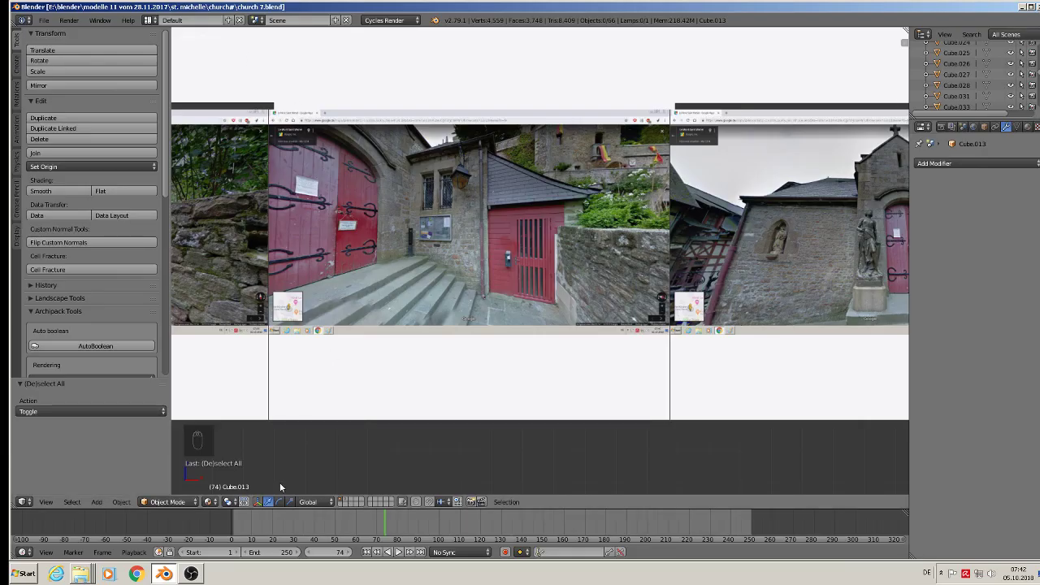
# Return to the Komerzielle Texturen library and open the kirchenfenster folder inside Fenster.
pyautogui.click(81, 574)
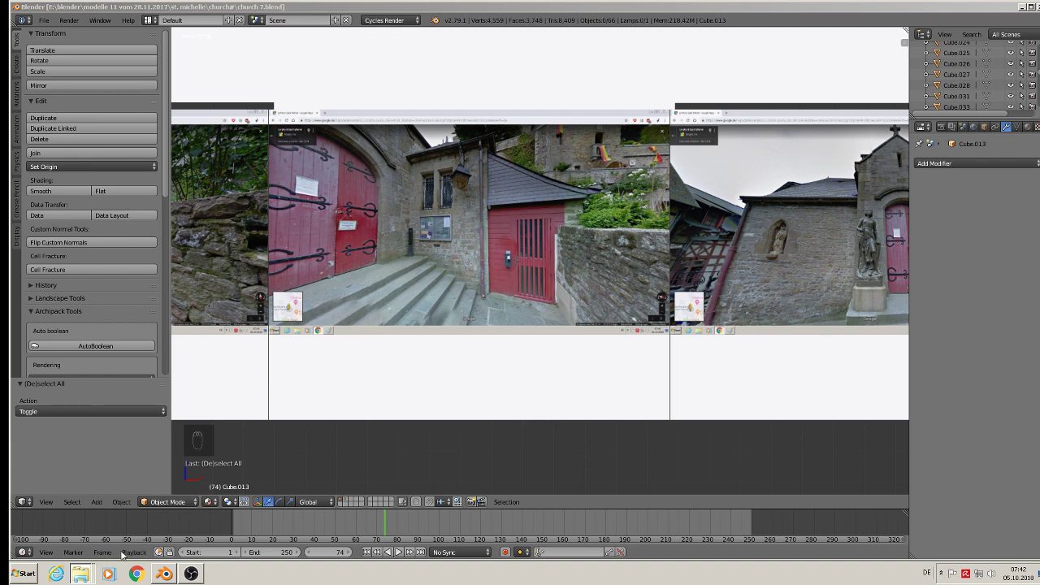
pyautogui.click(1027, 8)
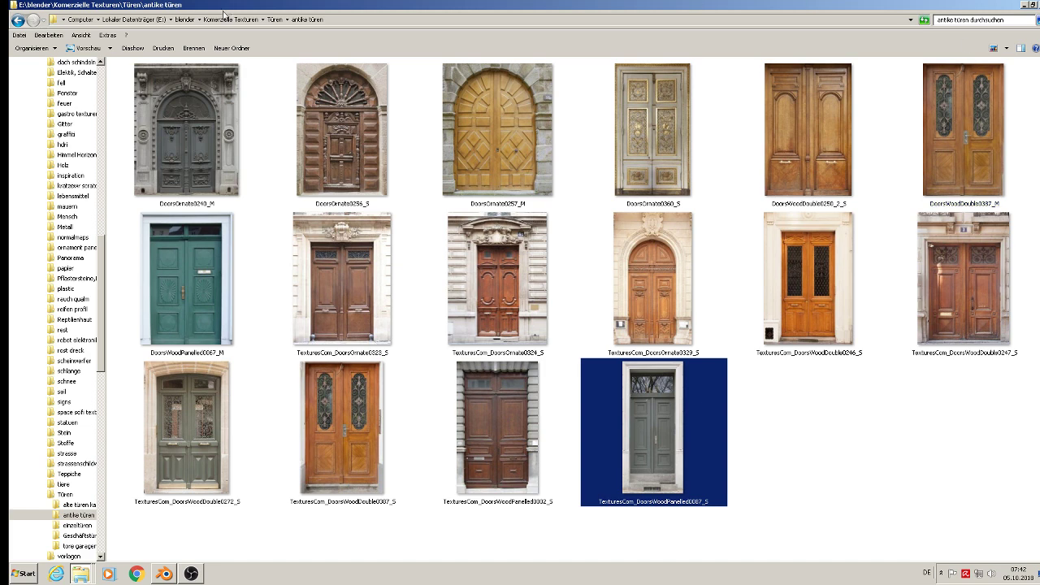
pyautogui.click(275, 18)
pyautogui.click(237, 20)
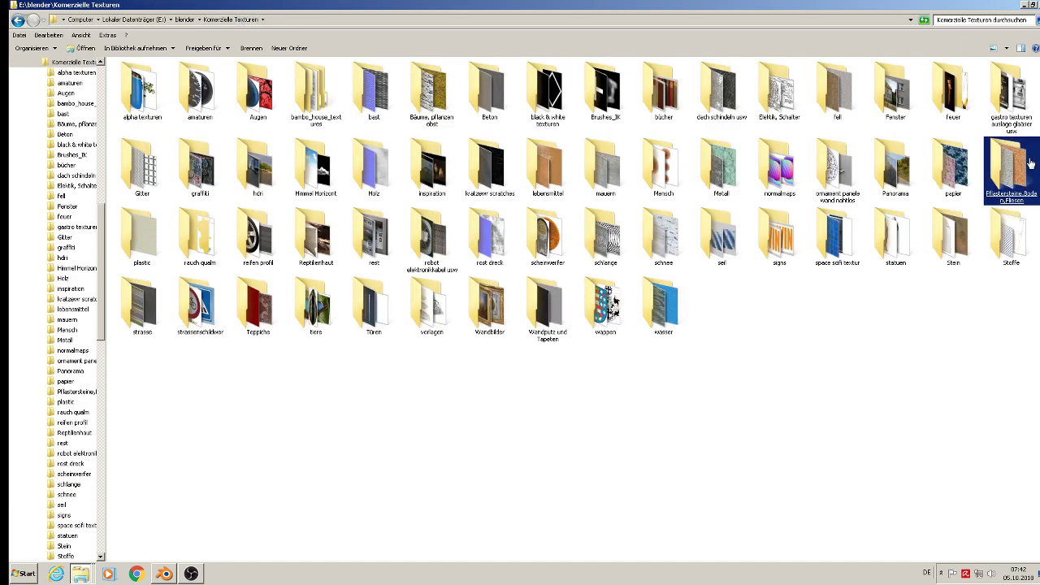
pyautogui.click(896, 91)
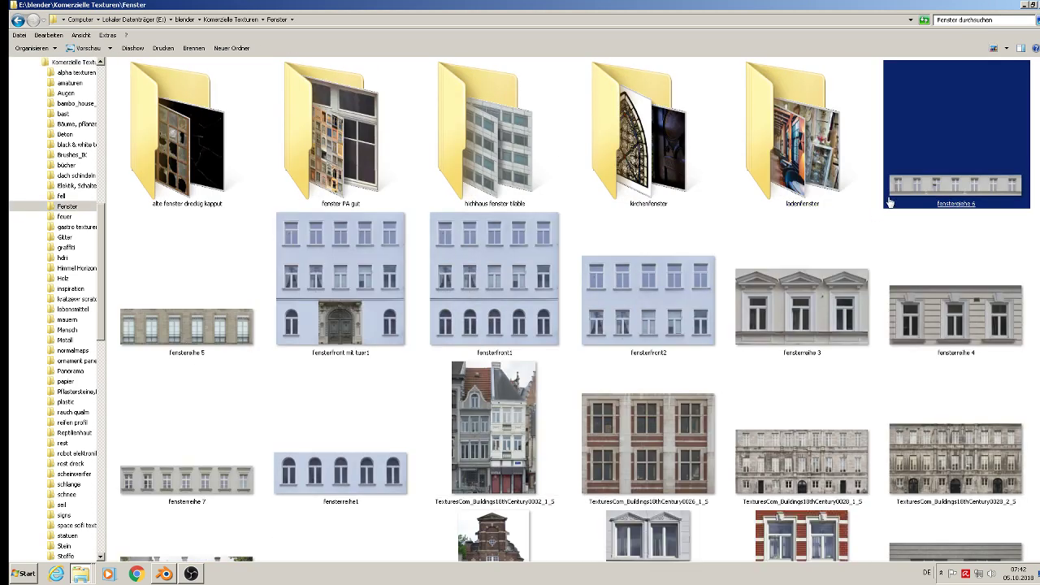
pyautogui.click(645, 181)
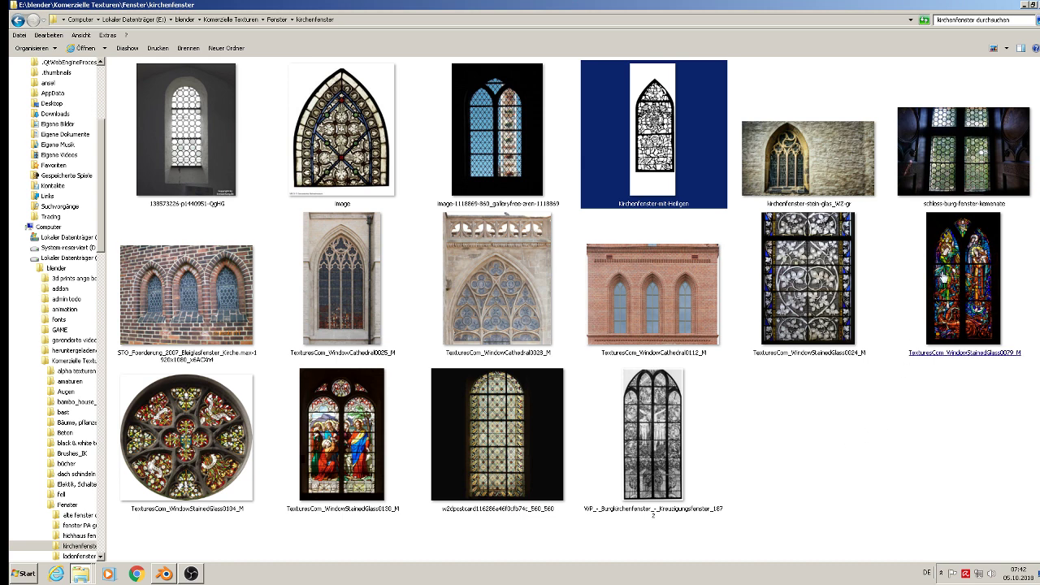
# Look over the church window textures and copy the w2dpostcard image of the arched leaded-glass window.
pyautogui.click(973, 282)
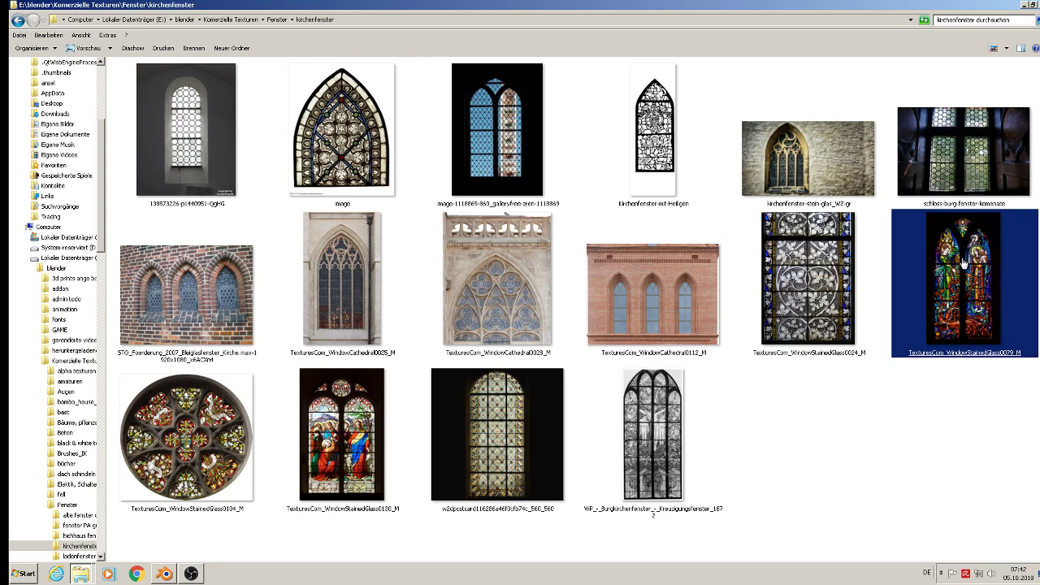
pyautogui.click(355, 293)
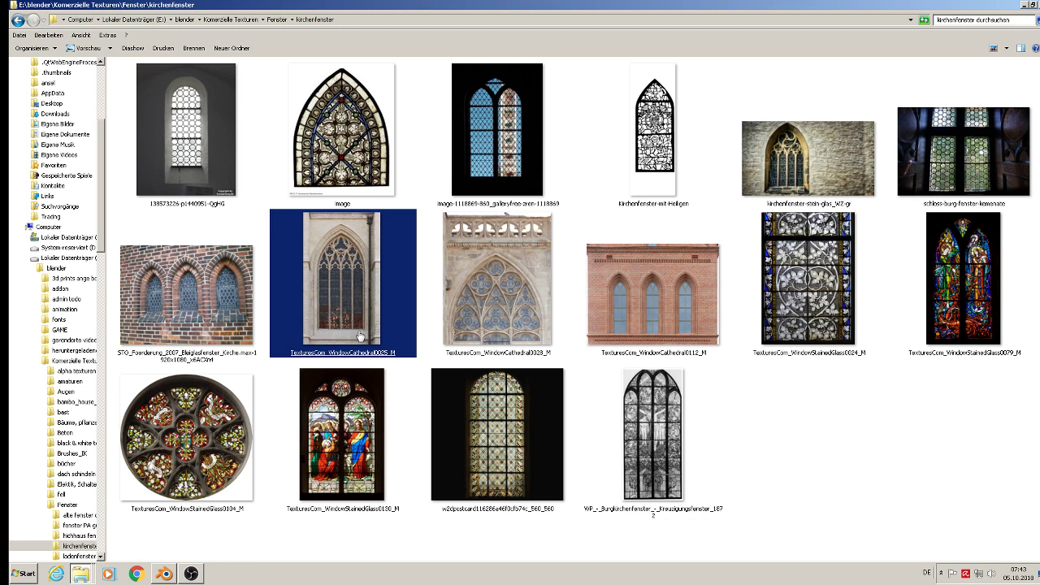
pyautogui.click(517, 425)
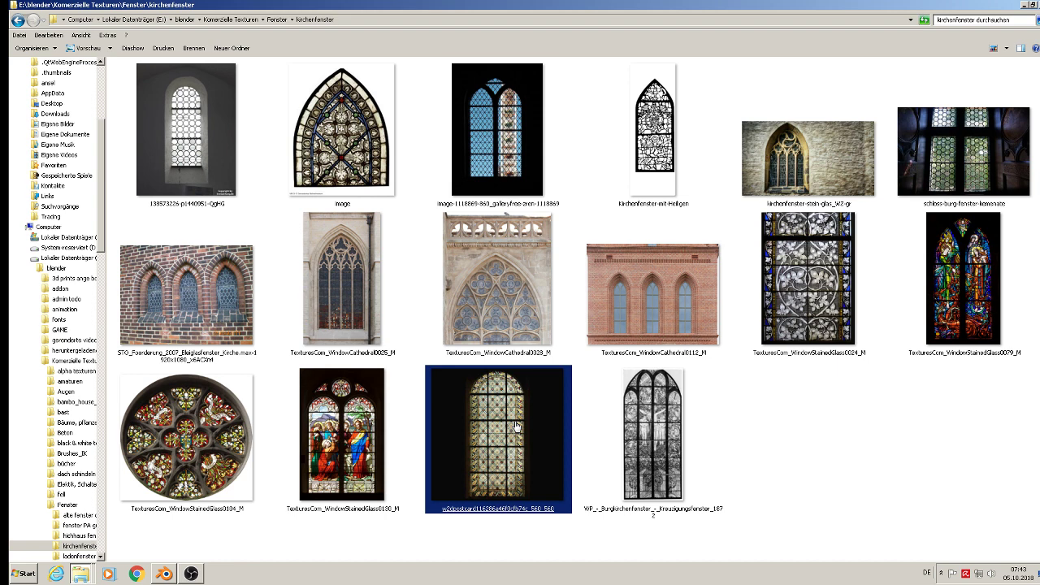
pyautogui.rightClick(517, 425)
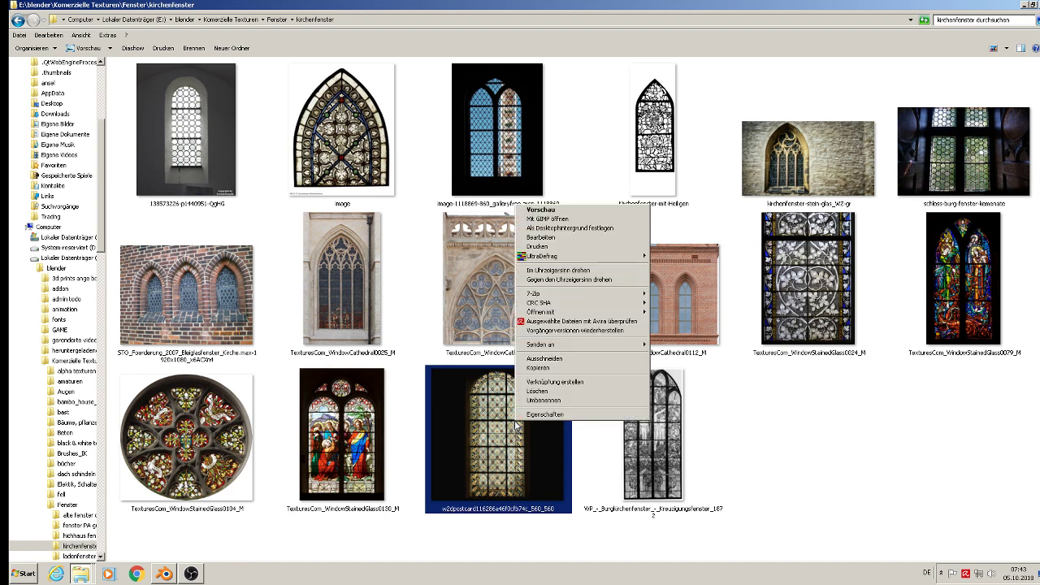
pyautogui.click(539, 368)
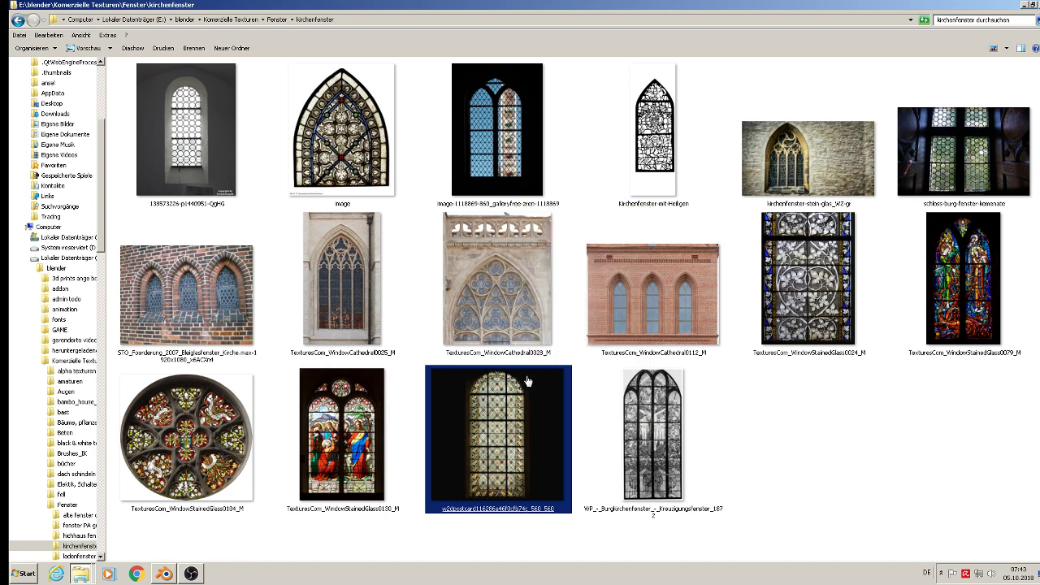
# Paste the copied church window image into the st. michelle textur folder and return to the kirchenfenster folder.
pyautogui.click(91, 577)
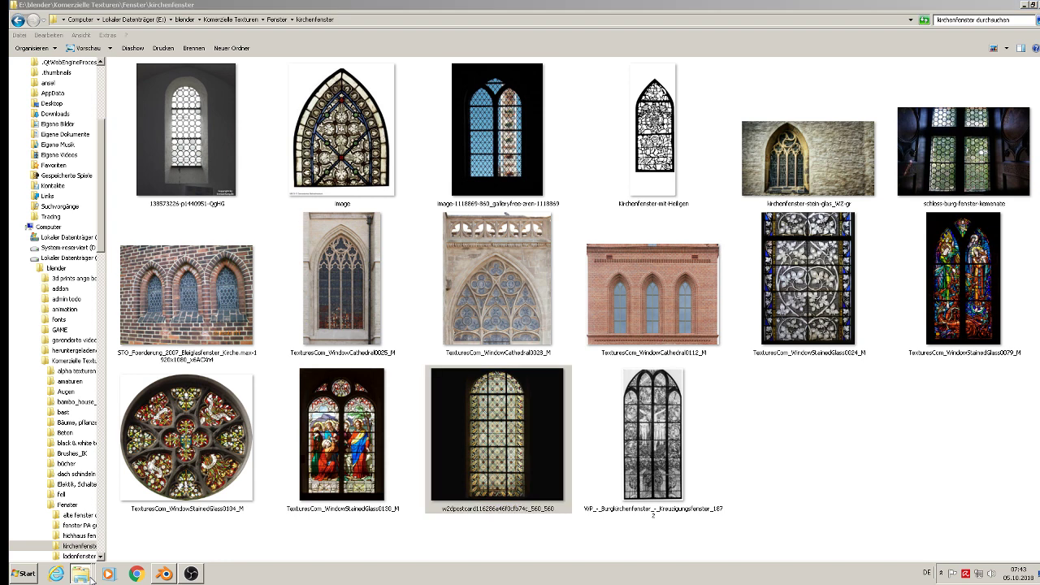
pyautogui.click(165, 547)
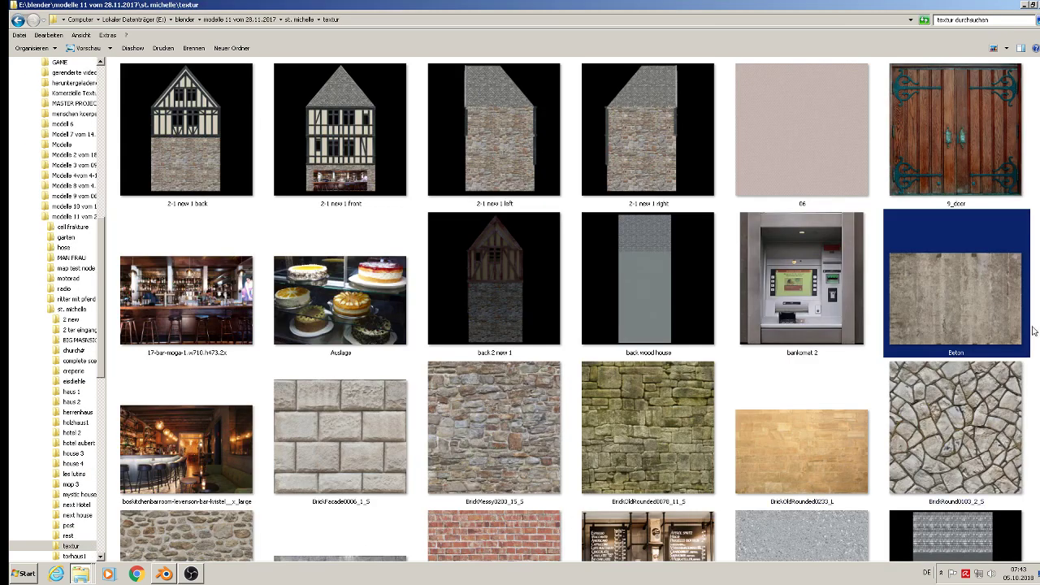
pyautogui.rightClick(1037, 318)
pyautogui.click(1022, 377)
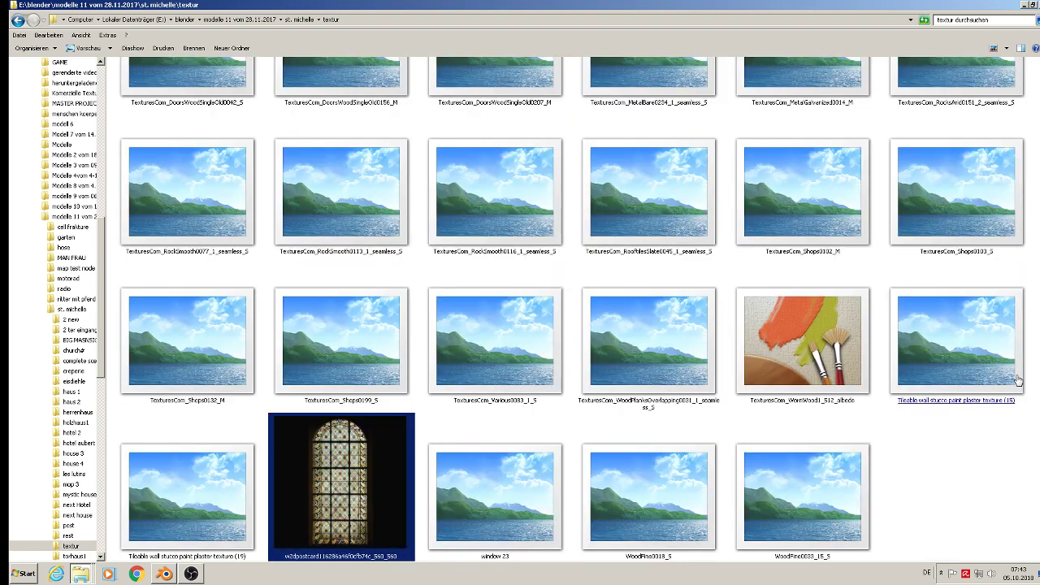
pyautogui.click(78, 576)
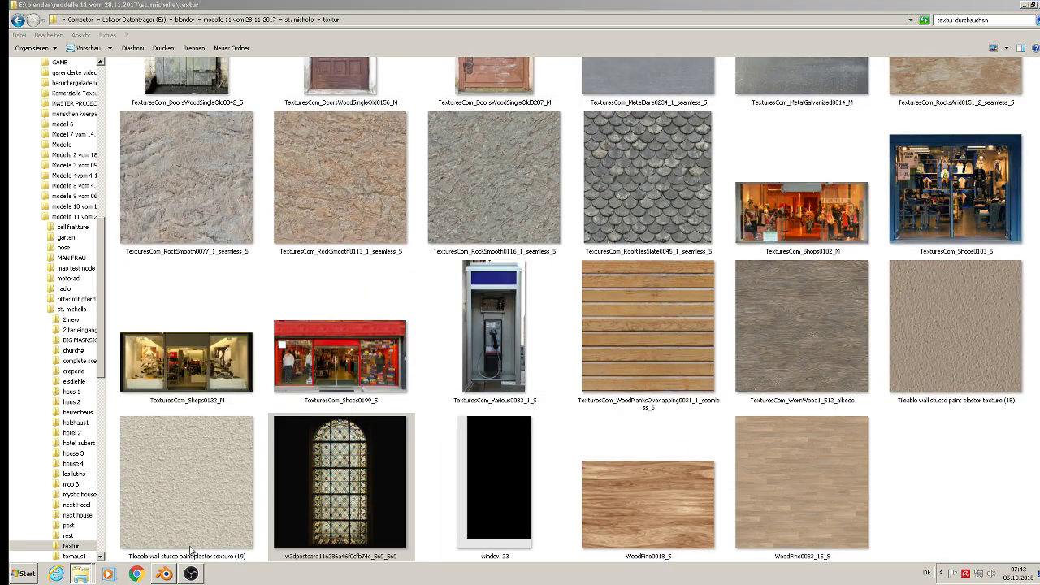
pyautogui.hotkey('alt', 'Tab')
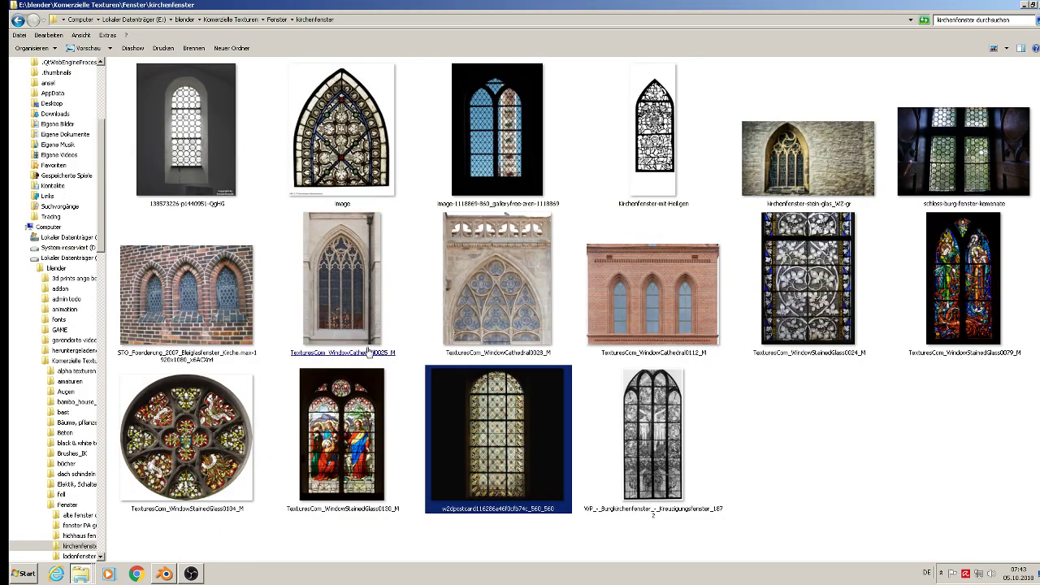
# Copy the TexturesCom_WindowCathedral0025_M image from the kirchenfenster folder.
pyautogui.click(359, 302)
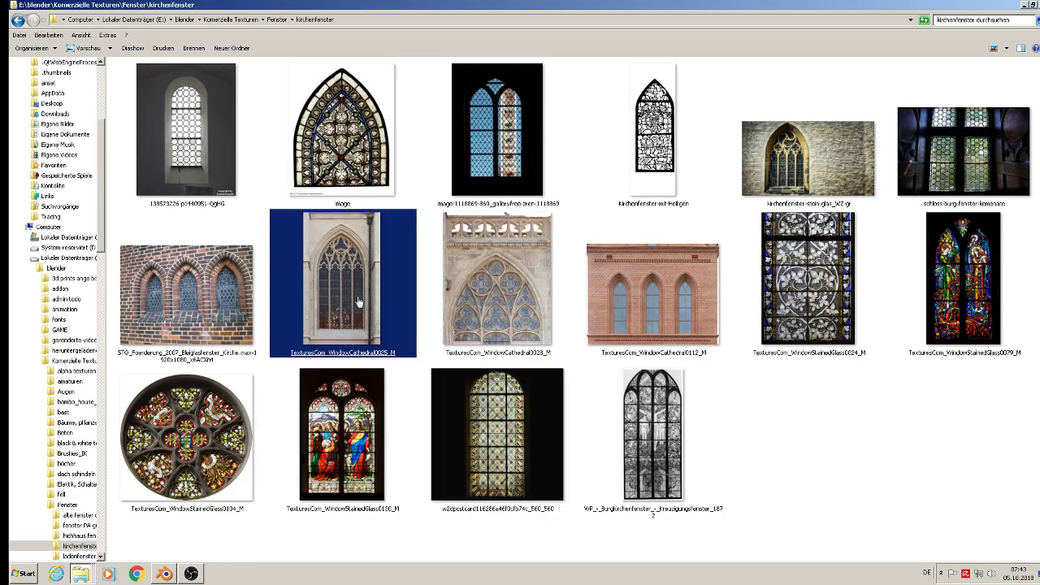
pyautogui.rightClick(358, 302)
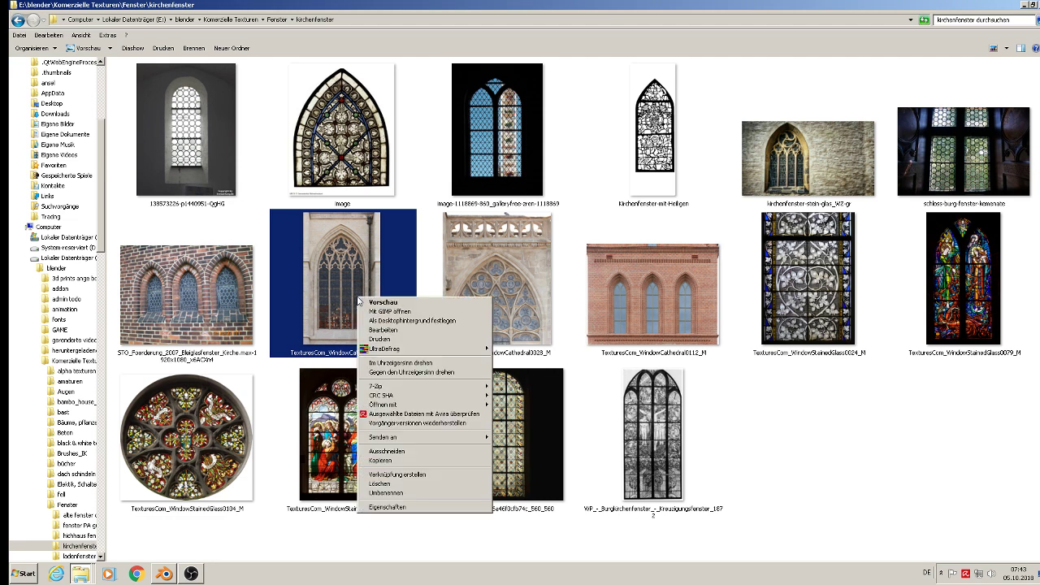
pyautogui.click(419, 461)
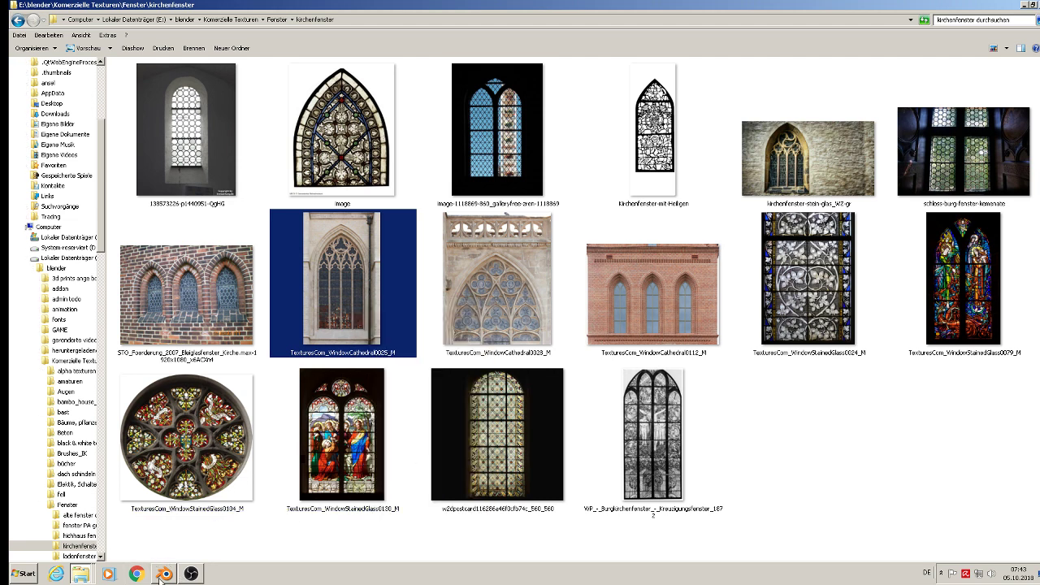
# Paste the copied cathedral window image into the st. michelle textur folder and select the w2dpostcard window image there.
pyautogui.click(85, 578)
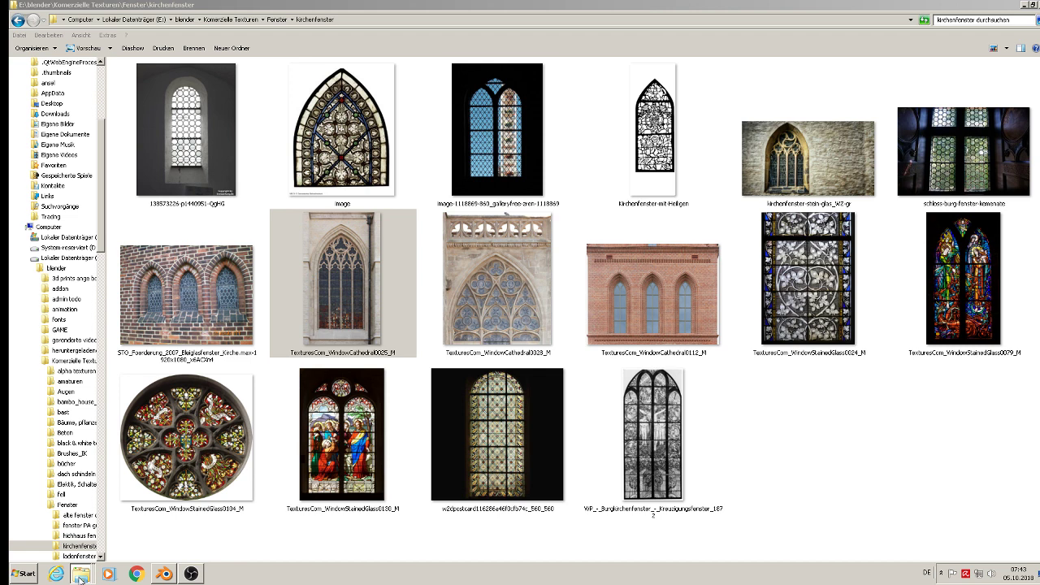
pyautogui.click(139, 542)
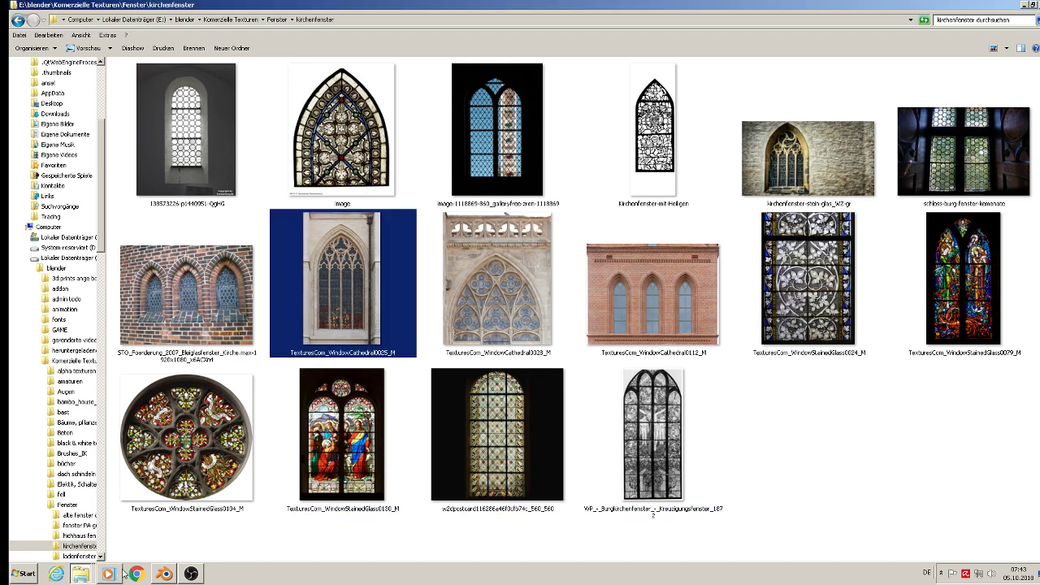
pyautogui.click(86, 577)
pyautogui.click(164, 556)
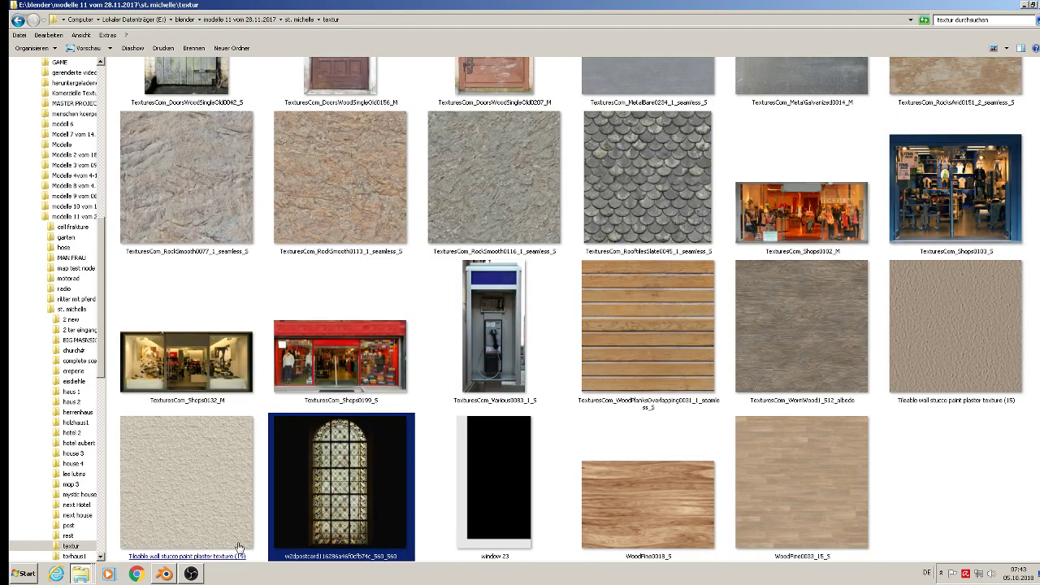
pyautogui.rightClick(957, 495)
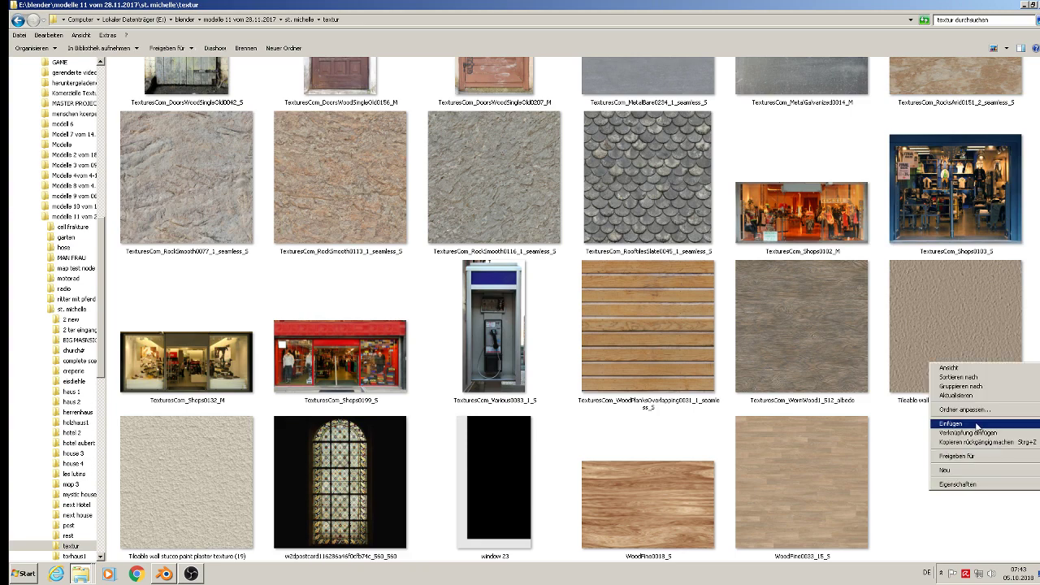
pyautogui.click(959, 427)
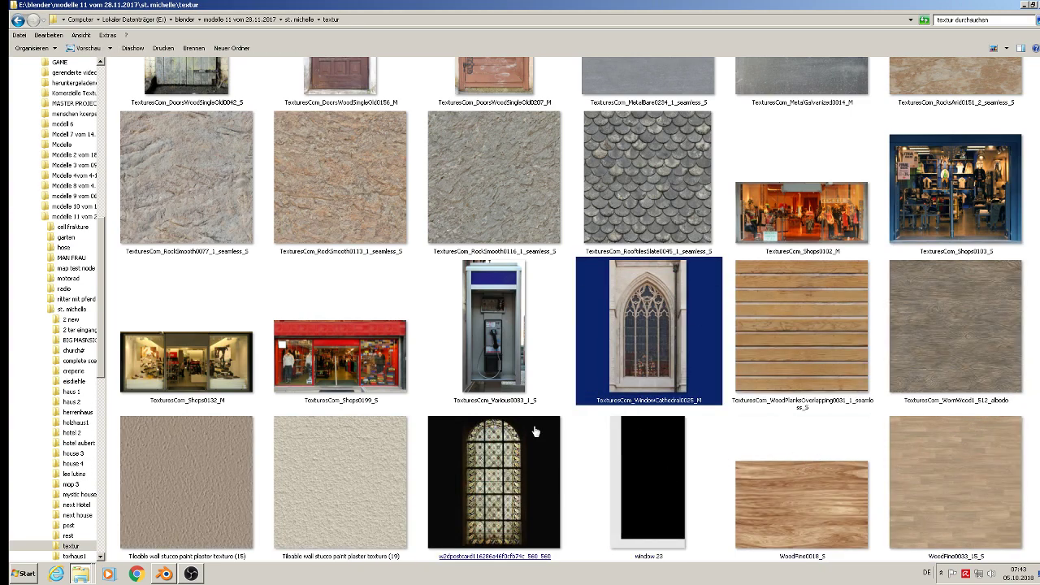
pyautogui.click(503, 487)
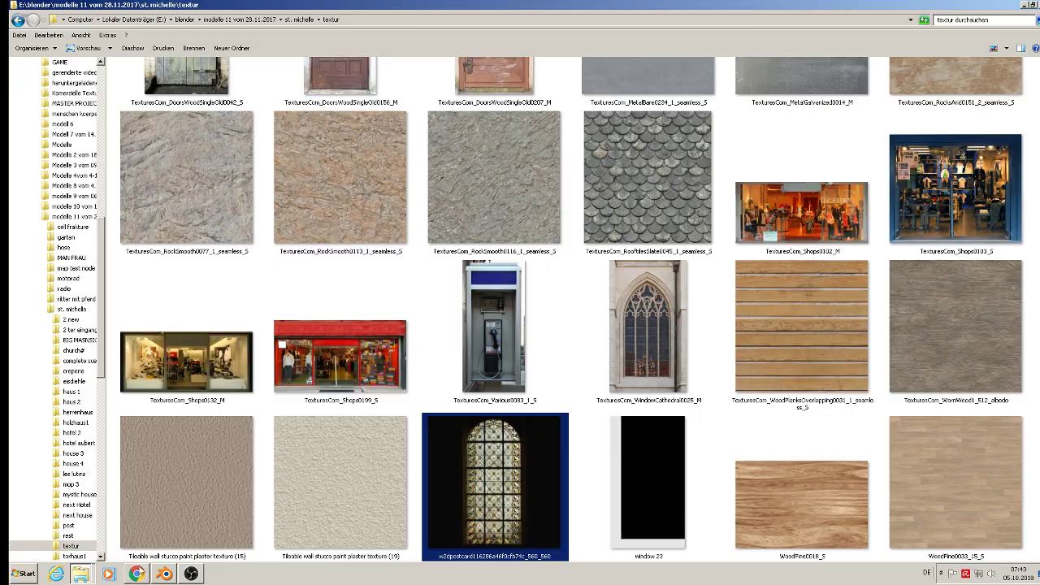
# Switch to Blender and examine the street-level and aerial reference photos for the church's windows and surroundings.
pyautogui.click(164, 574)
pyautogui.scroll(3, 497, 243)
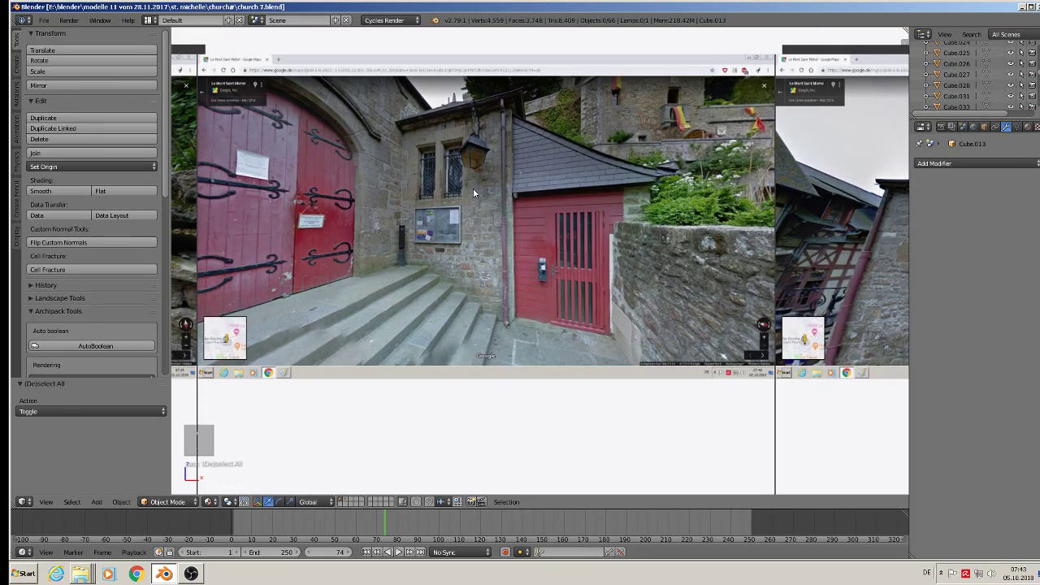
pyautogui.scroll(-6, 468, 186)
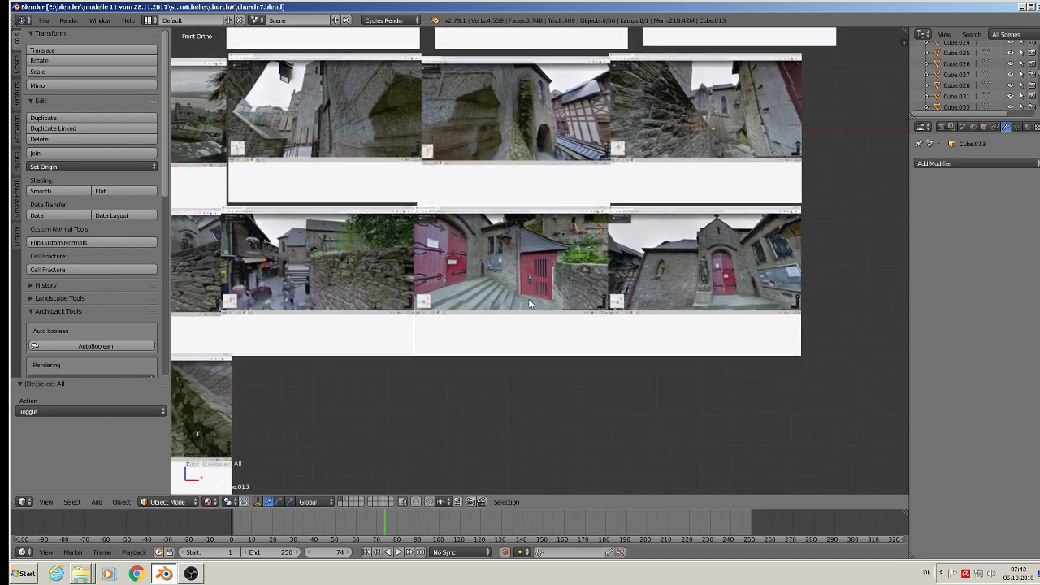
pyautogui.keyDown('shift'); pyautogui.moveTo(529, 304); pyautogui.dragTo(594, 387, button='middle'); pyautogui.keyUp('shift')
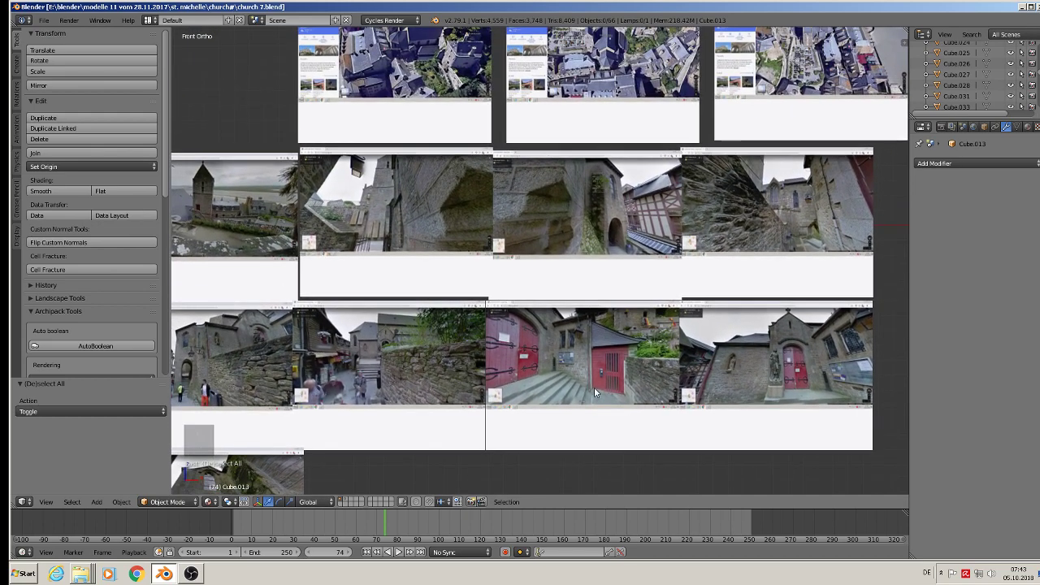
pyautogui.moveTo(556, 223)
pyautogui.keyDown('shift'); pyautogui.mouseDown(button='middle')
pyautogui.moveTo(576, 346)
pyautogui.moveTo(597, 356)
pyautogui.moveTo(767, 218)
pyautogui.mouseUp(button='middle'); pyautogui.keyUp('shift')
pyautogui.keyDown('shift'); pyautogui.moveTo(477, 320); pyautogui.dragTo(661, 236, button='middle'); pyautogui.keyUp('shift')
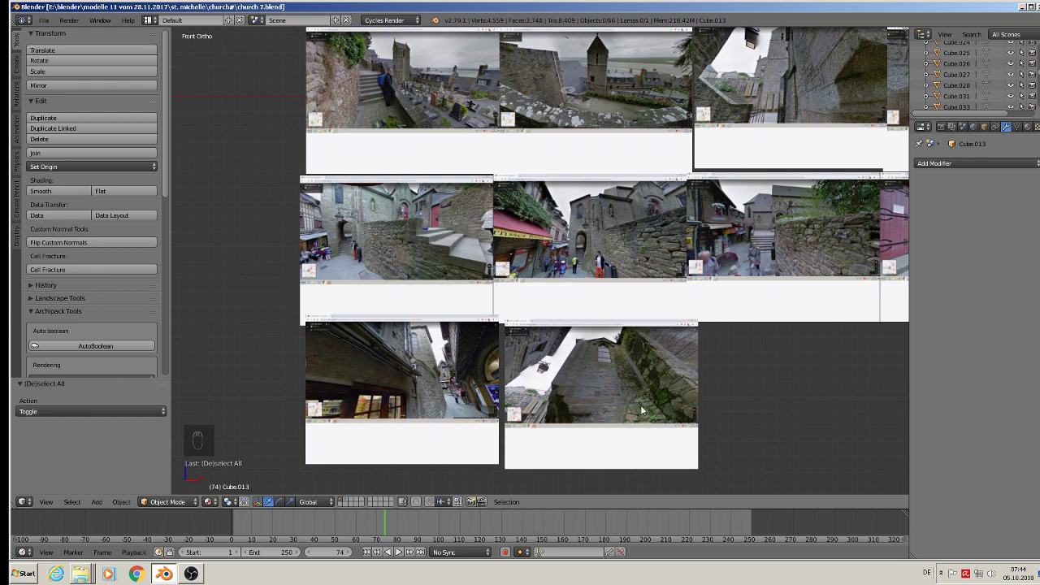
pyautogui.scroll(-3, 685, 335)
pyautogui.keyDown('shift'); pyautogui.moveTo(740, 290); pyautogui.dragTo(453, 436, button='middle'); pyautogui.keyUp('shift')
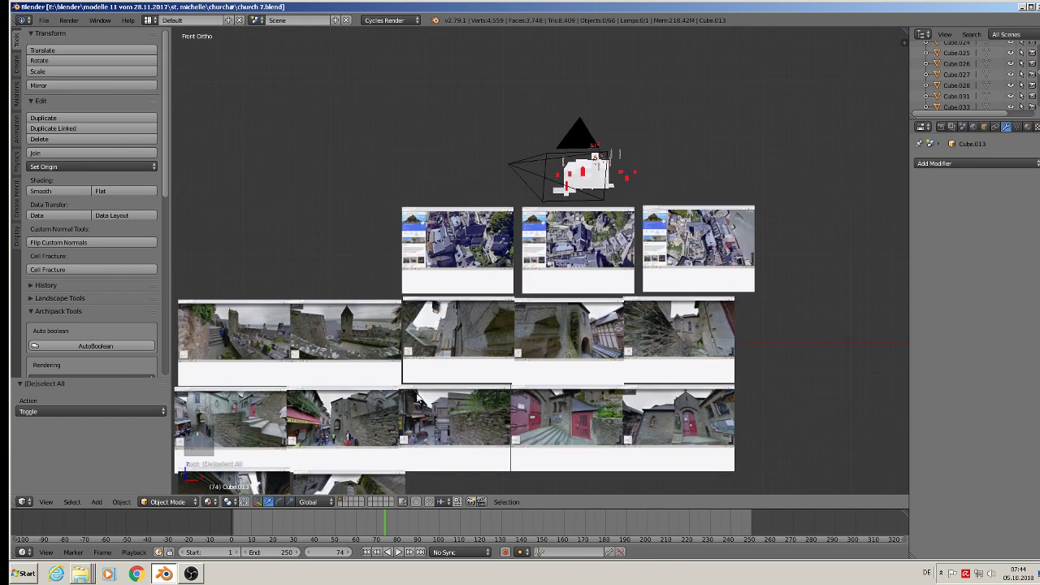
pyautogui.scroll(4, 687, 280)
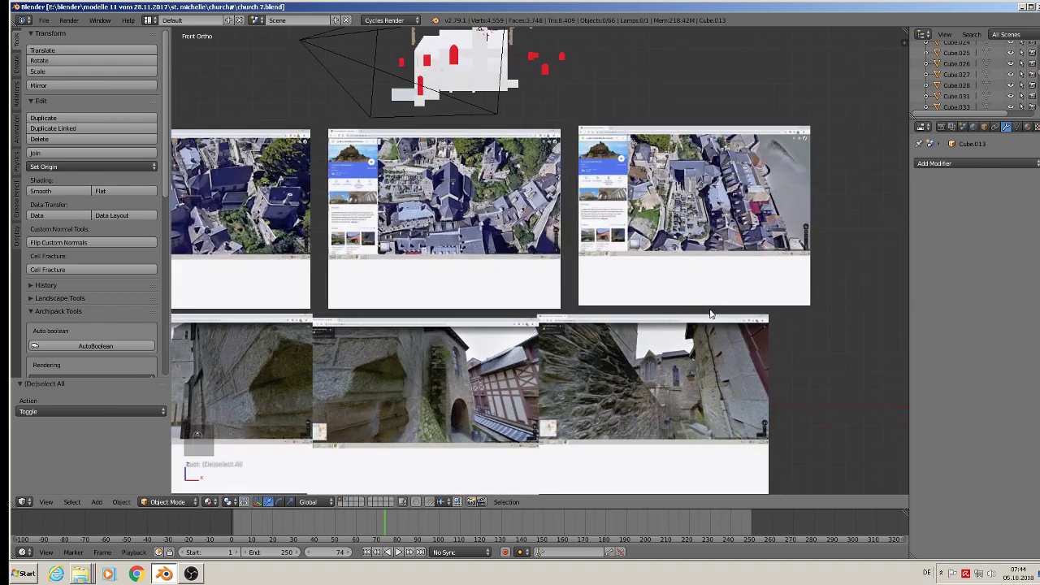
pyautogui.scroll(6, 695, 359)
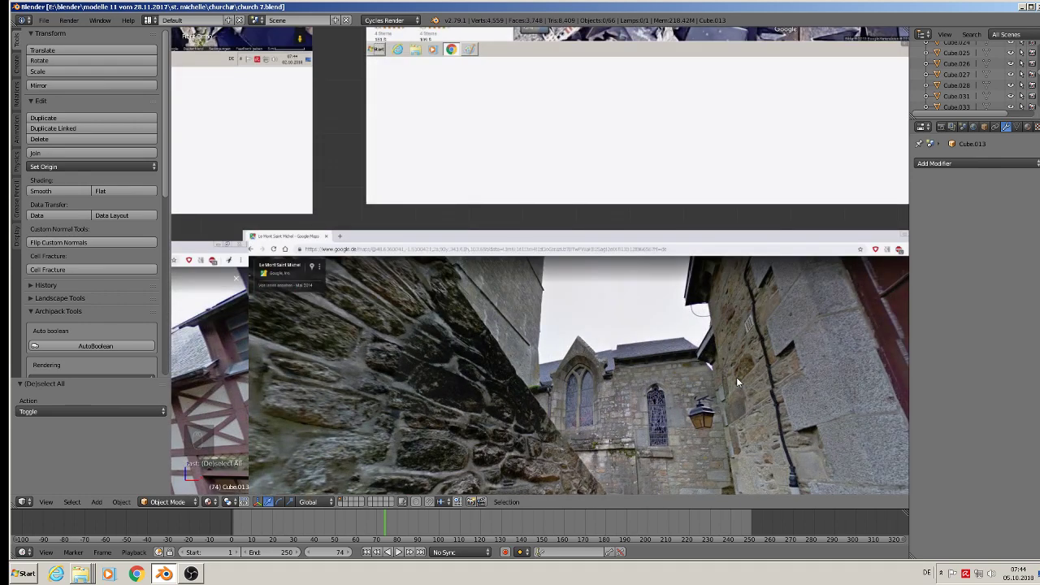
pyautogui.scroll(-6, 681, 382)
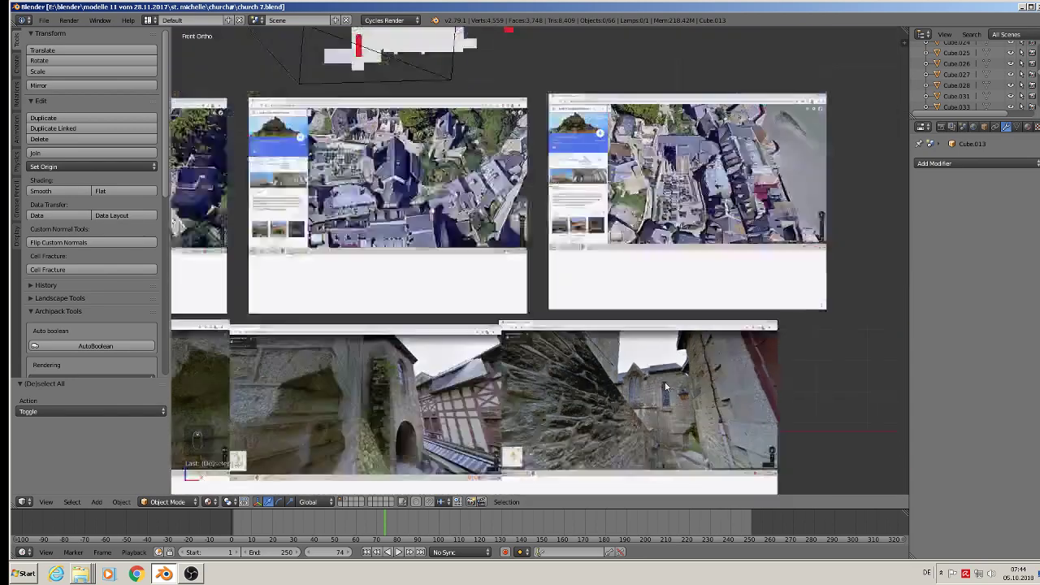
pyautogui.keyDown('shift'); pyautogui.moveTo(529, 283); pyautogui.dragTo(785, 316, button='middle'); pyautogui.keyUp('shift')
pyautogui.scroll(1, 688, 215)
pyautogui.scroll(4, 687, 215)
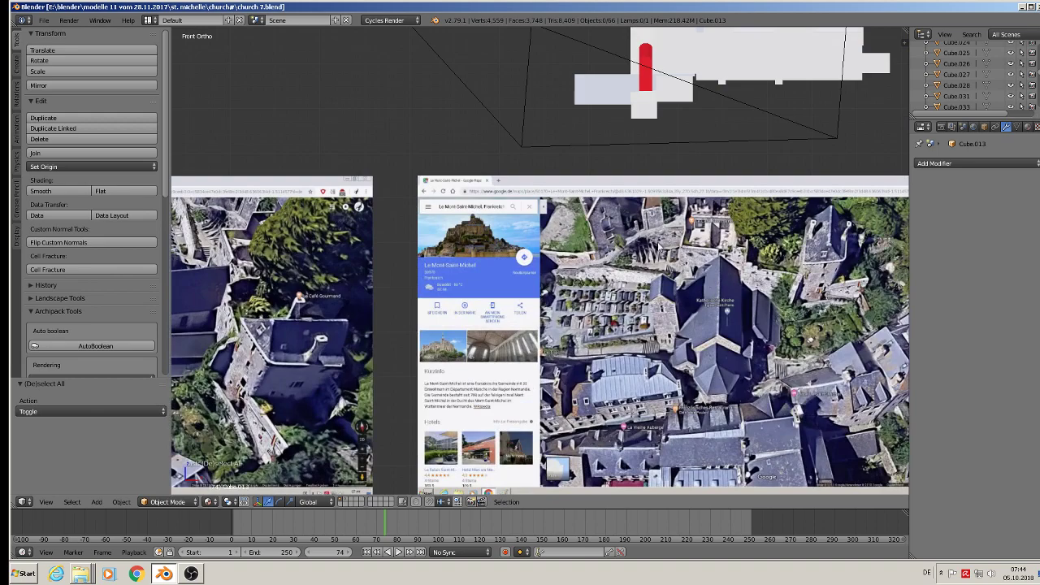
# Select the gabled entrance section above the church stairs and save the church 7.blend file.
pyautogui.moveTo(657, 254); pyautogui.dragTo(425, 195, button='middle')
pyautogui.rightClick(529, 83)
pyautogui.moveTo(561, 124); pyautogui.dragTo(544, 261, button='middle')
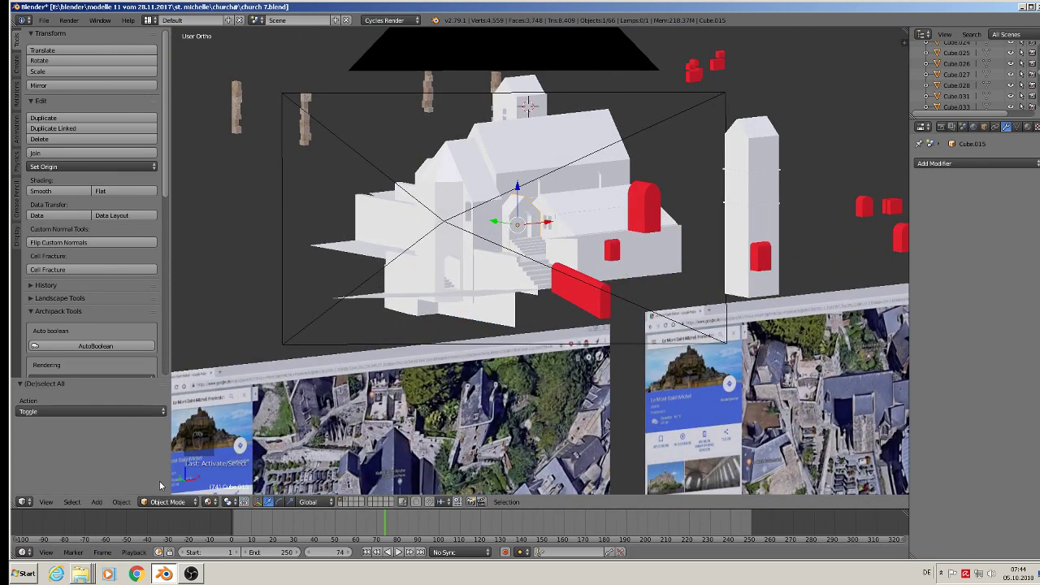
pyautogui.click(43, 20)
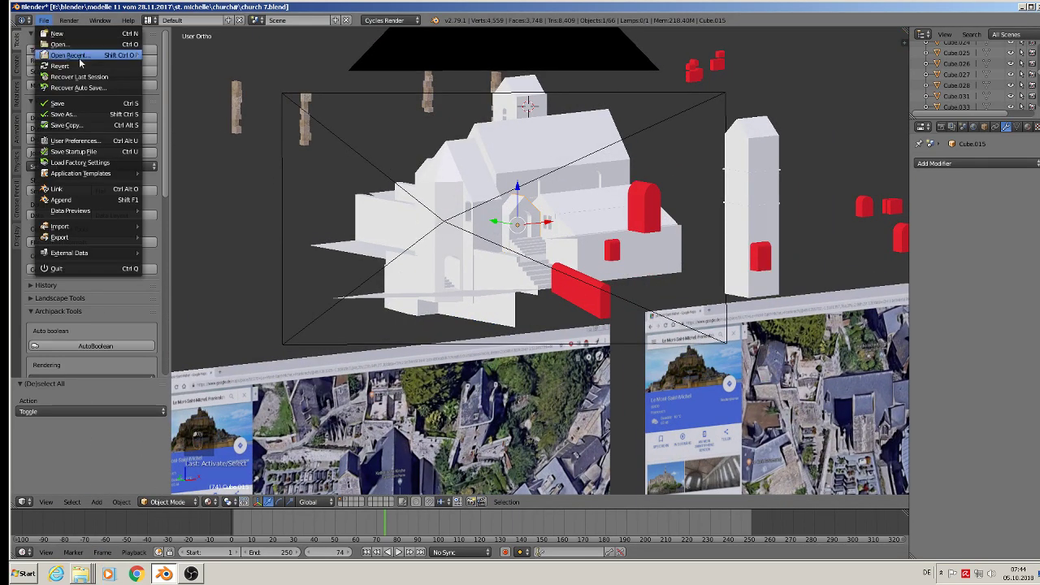
pyautogui.click(89, 103)
pyautogui.click(191, 574)
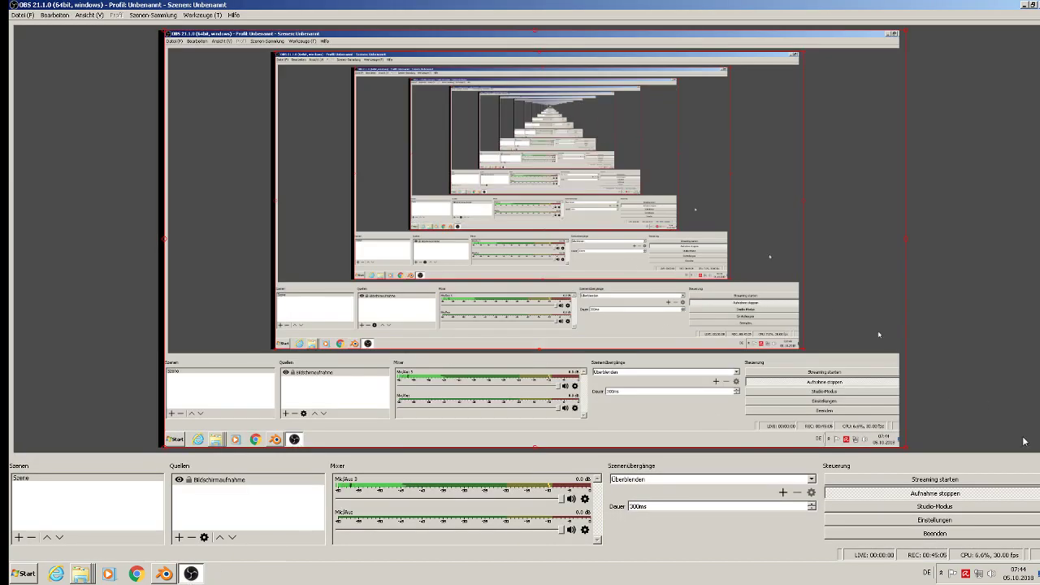